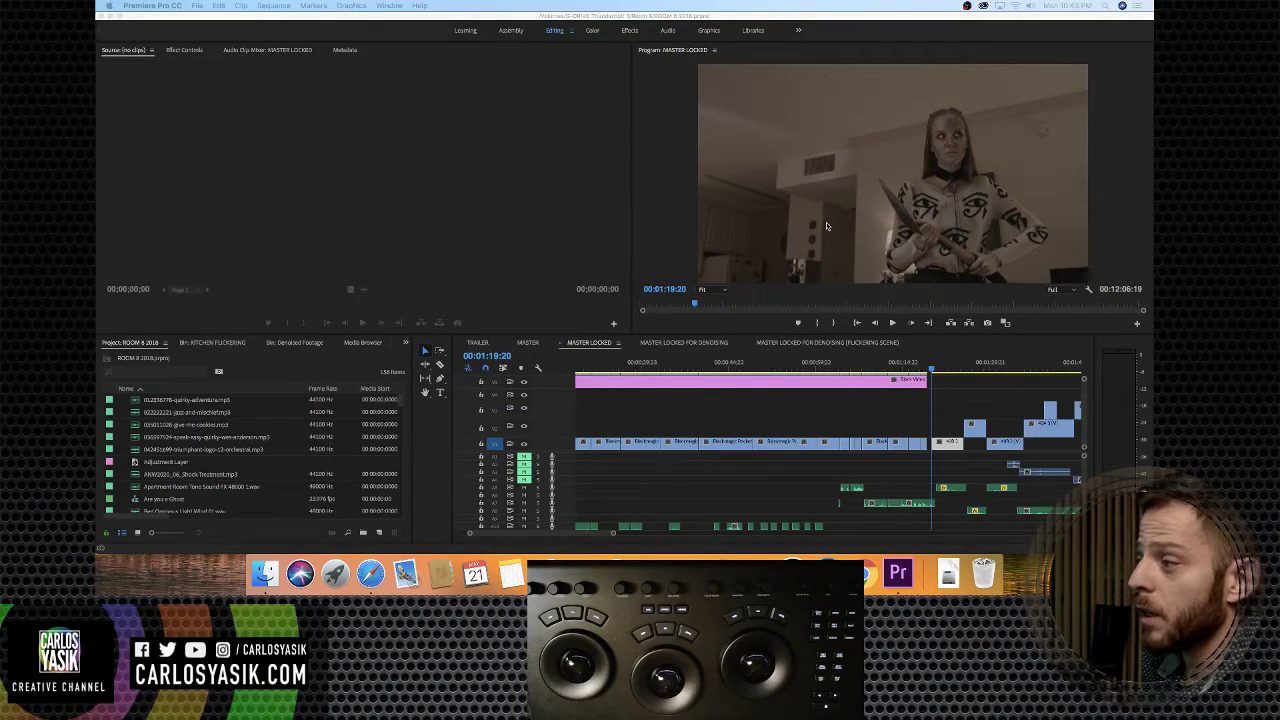
# Play the MASTER LOCKED sequence from 00:01:19:20 with the system volume raised to review the ungraded shot of the woman holding the knife
pyautogui.click(933, 371)
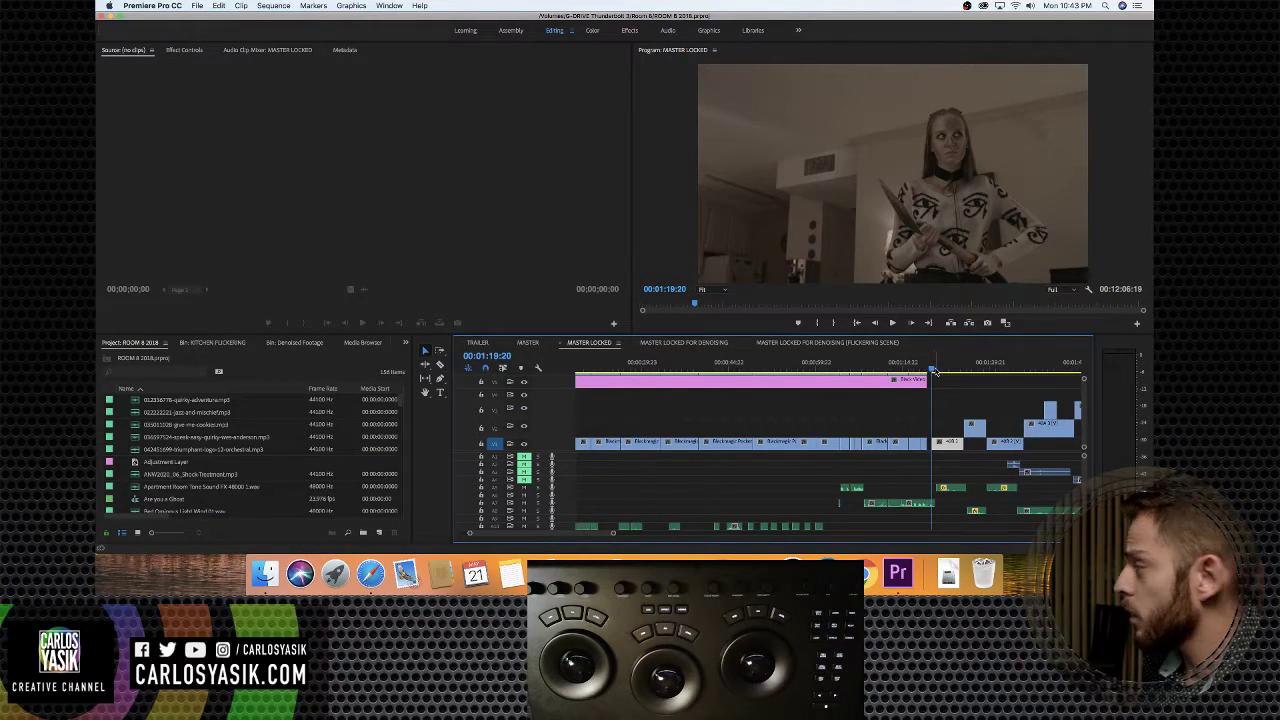
pyautogui.moveTo(934, 371); pyautogui.dragTo(933, 371)
pyautogui.press('XF86AudioRaiseVolume')
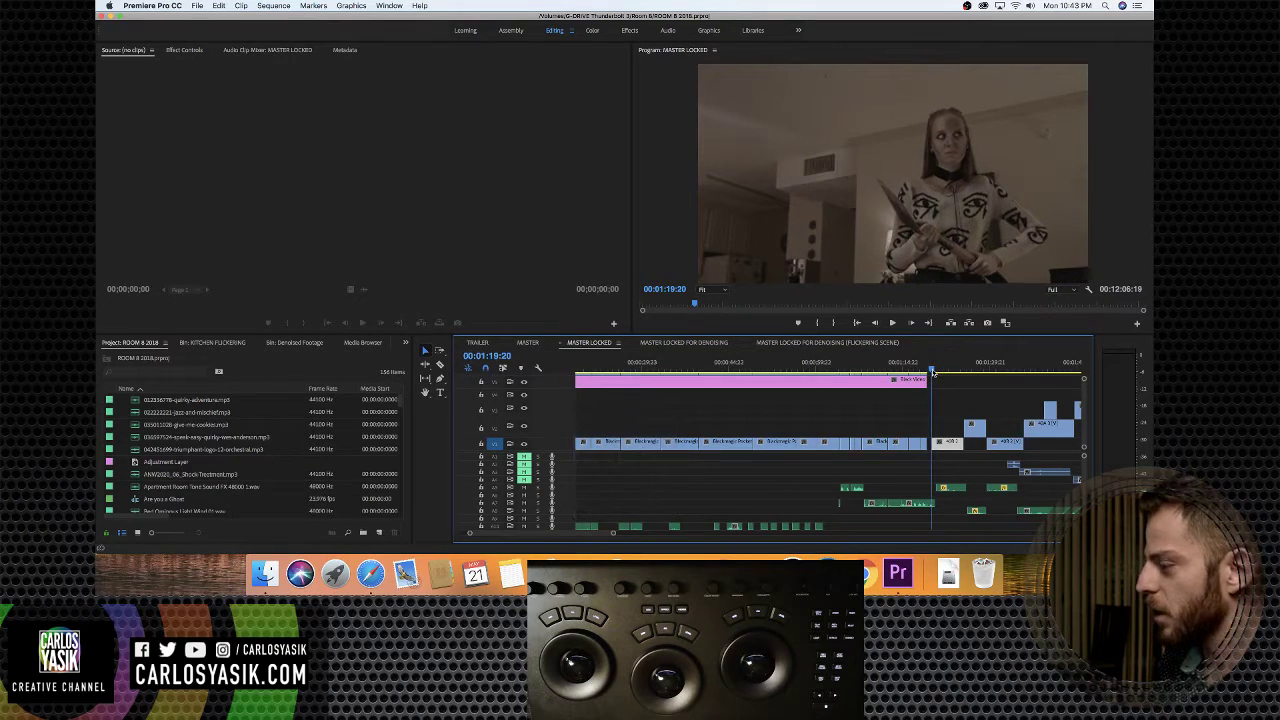
pyautogui.press('XF86AudioRaiseVolume')
pyautogui.press('space')
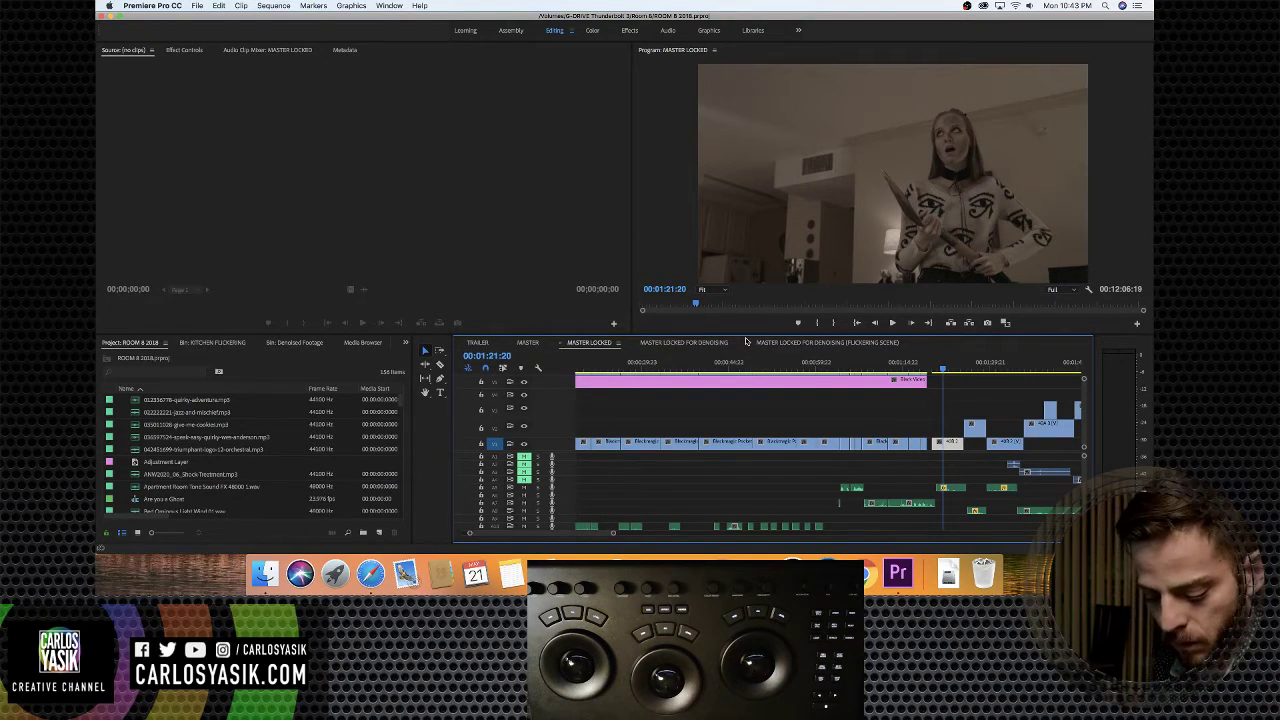
pyautogui.hotkey('ctrl', '`')
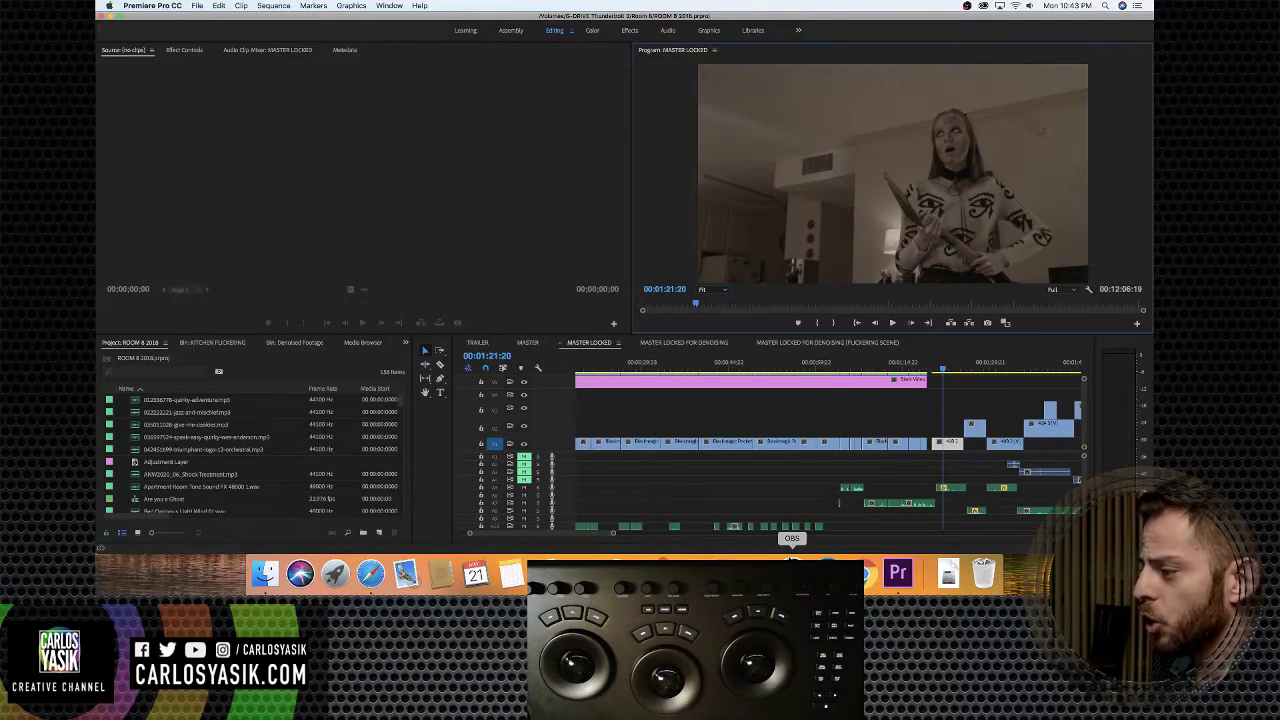
# Show more of the MASTER LOCKED timeline and preview the dark opening shot near the start of the sequence
pyautogui.press('z')
pyautogui.keyDown('alt'); pyautogui.click(718, 418); pyautogui.keyUp('alt')
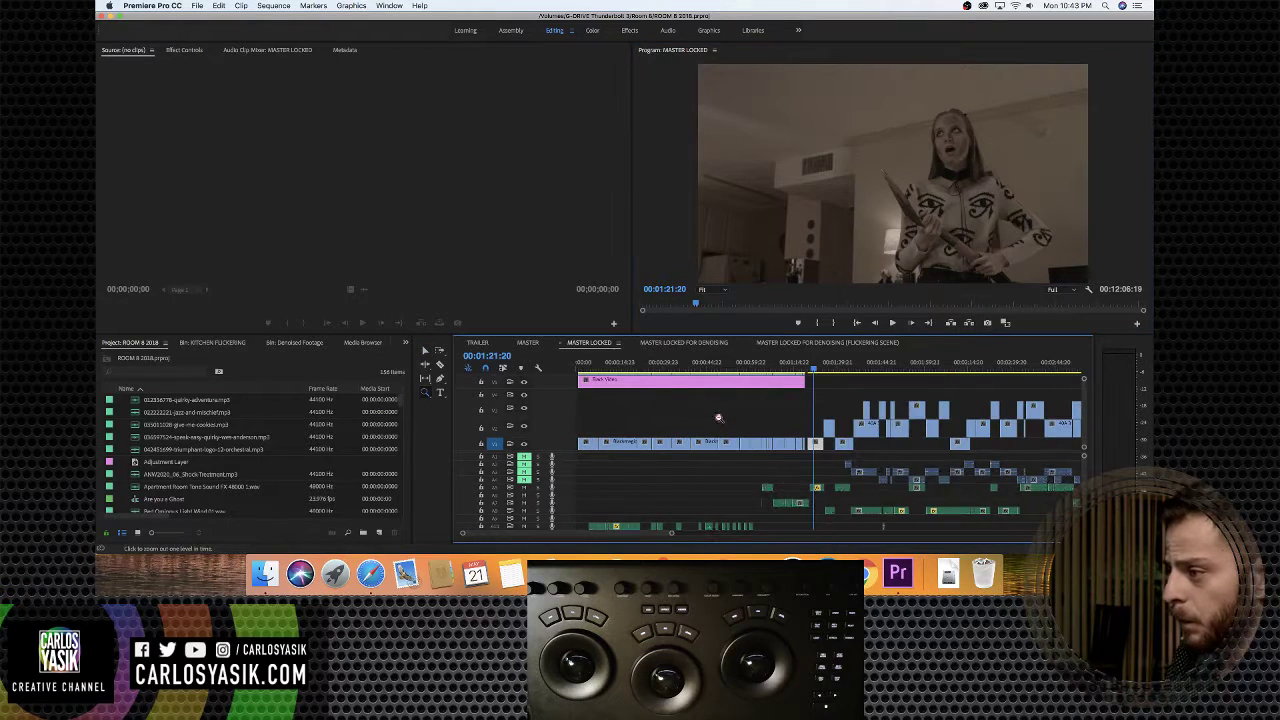
pyautogui.scroll(2, 722, 420)
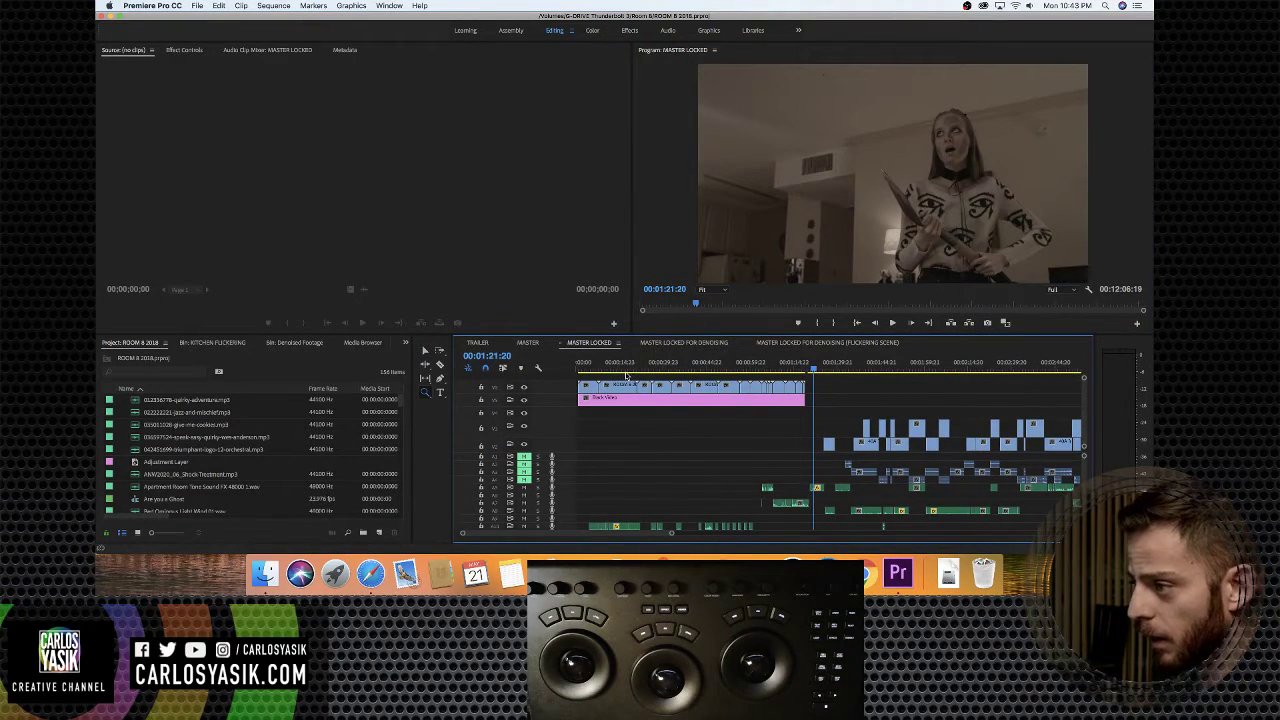
pyautogui.moveTo(606, 369); pyautogui.dragTo(581, 371)
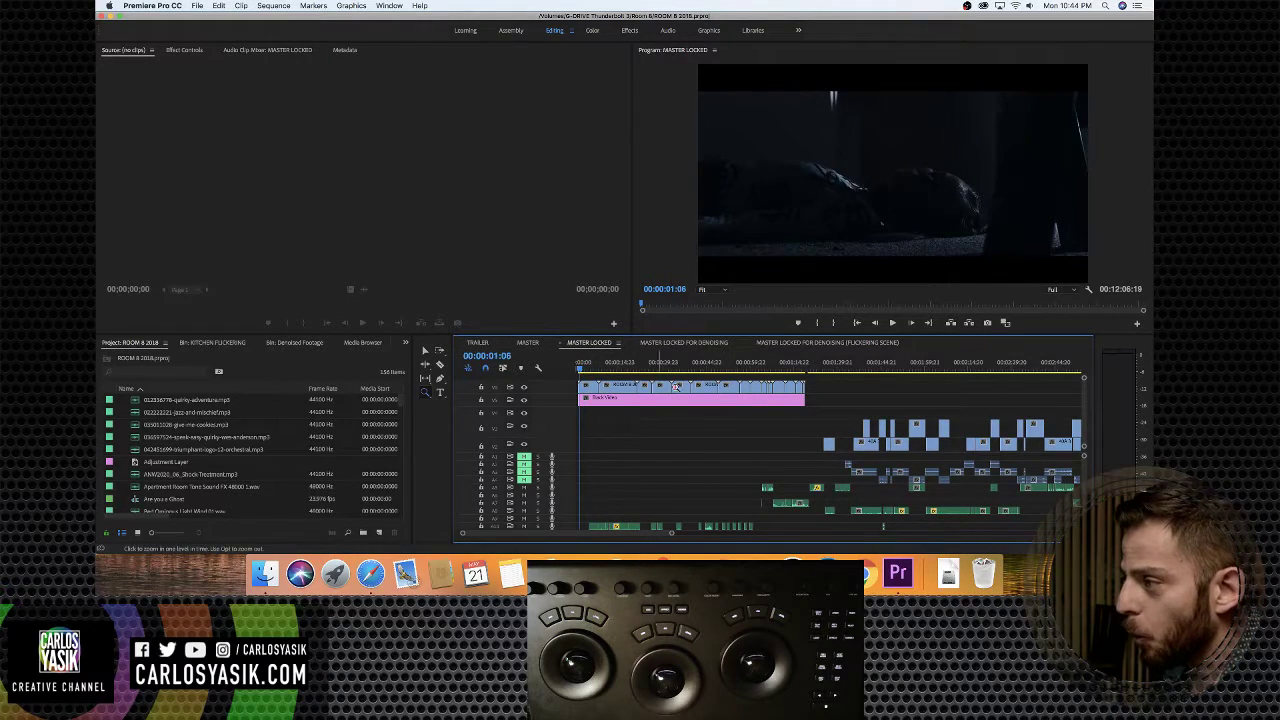
pyautogui.press('v')
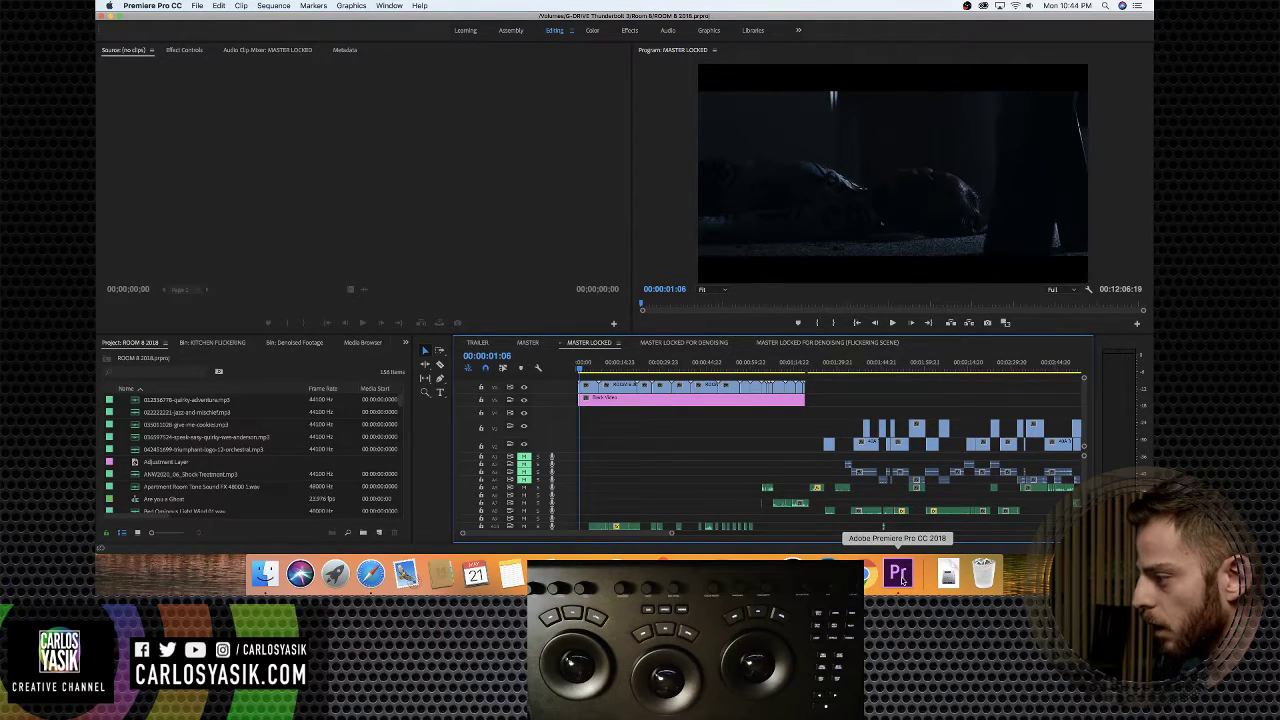
# Switch to Finder and open the Room 8 folder on the G-DRIVE Thunderbolt 3 drive
pyautogui.click(265, 550)
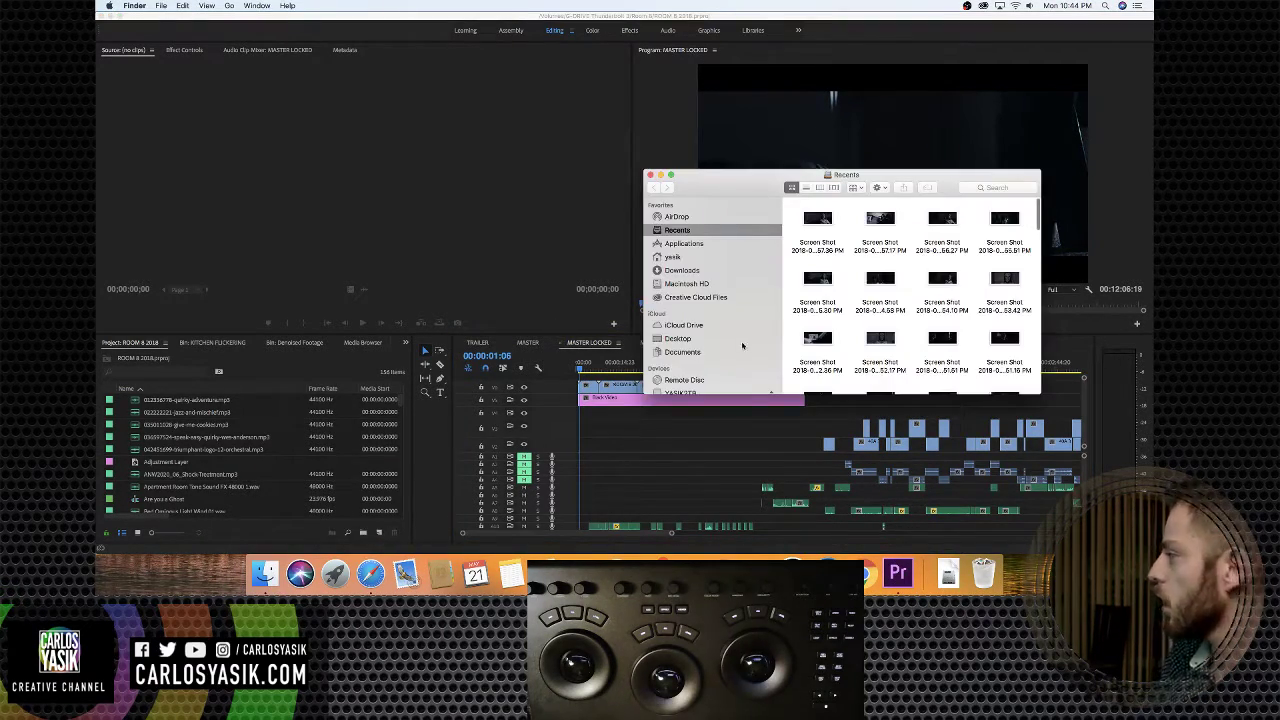
pyautogui.moveTo(730, 187); pyautogui.dragTo(707, 198)
pyautogui.scroll(-3, 687, 341)
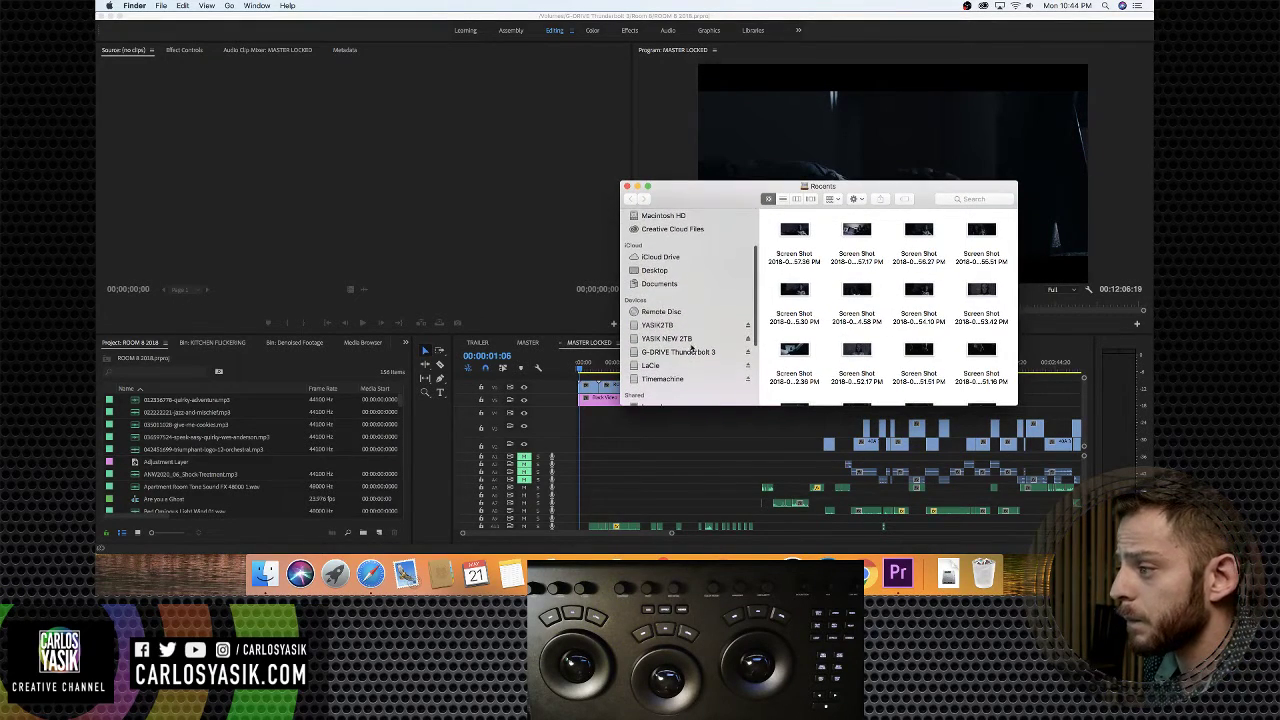
pyautogui.click(683, 339)
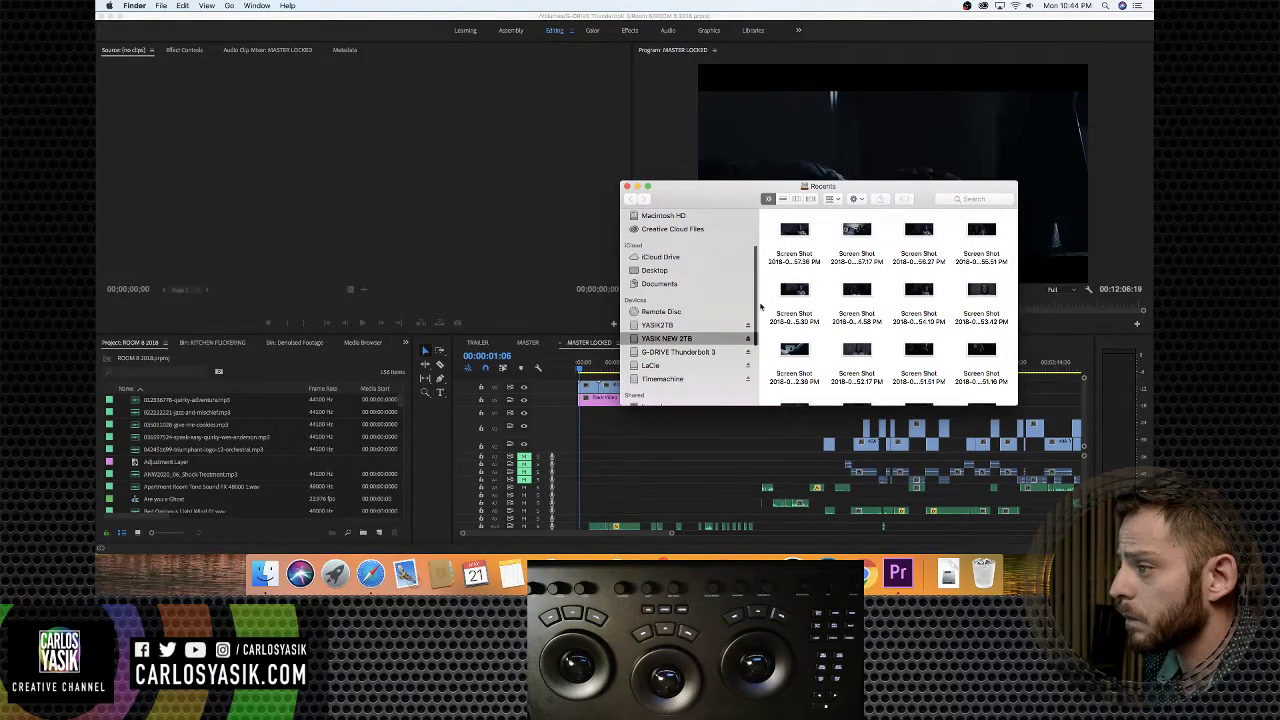
pyautogui.press('Down')
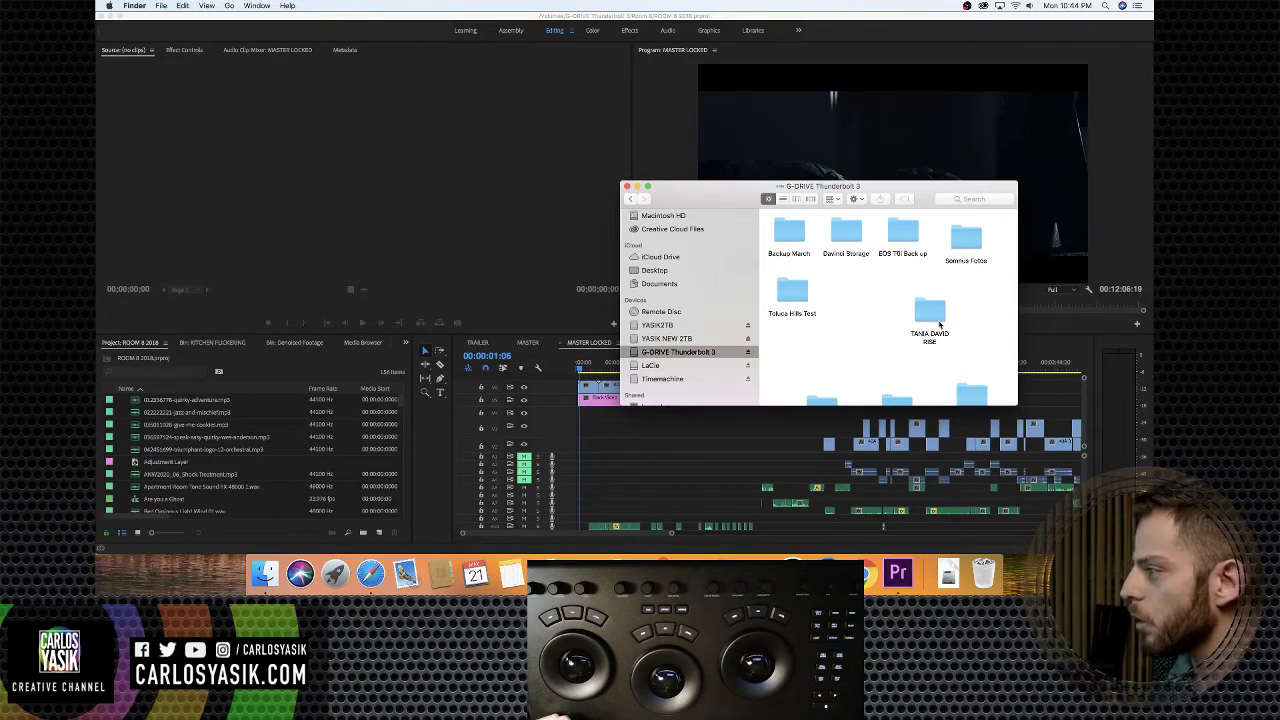
pyautogui.scroll(-2, 930, 326)
pyautogui.scroll(2, 915, 326)
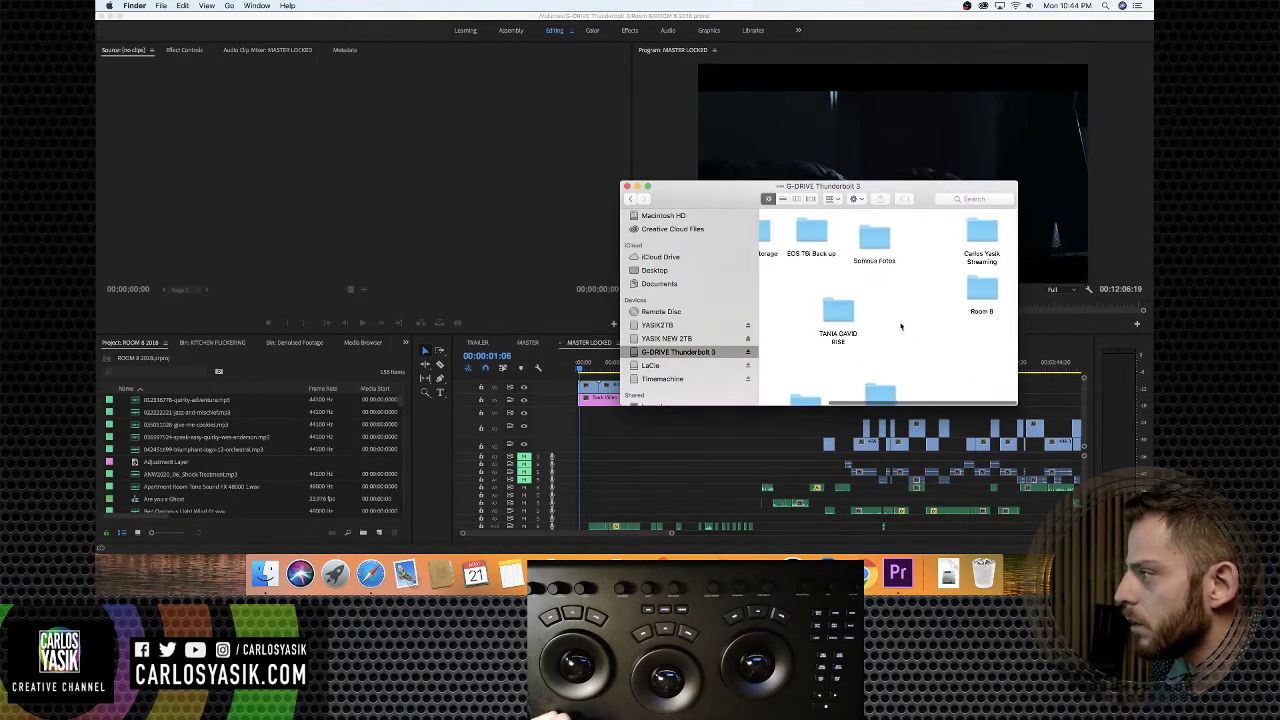
pyautogui.doubleClick(983, 291)
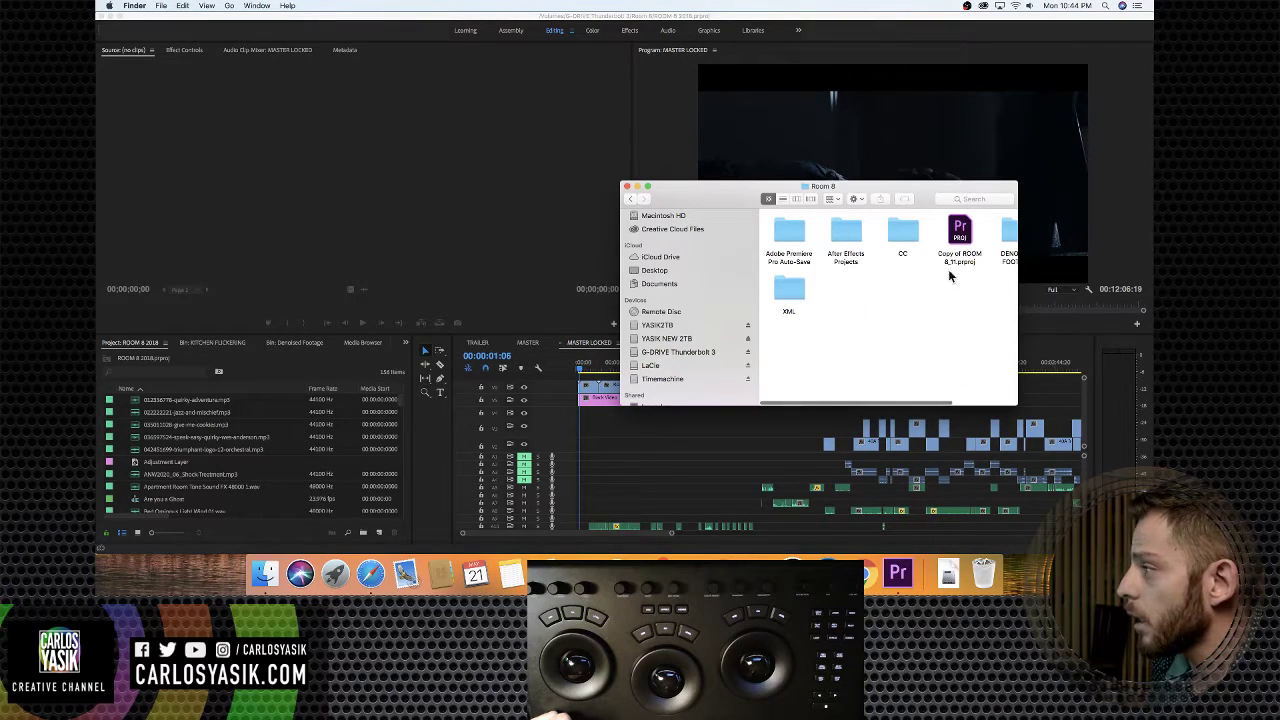
# Open CC Flickering.mov from the KITCHEN FLICKERING folder inside CC
pyautogui.hscroll(3, 949, 270)
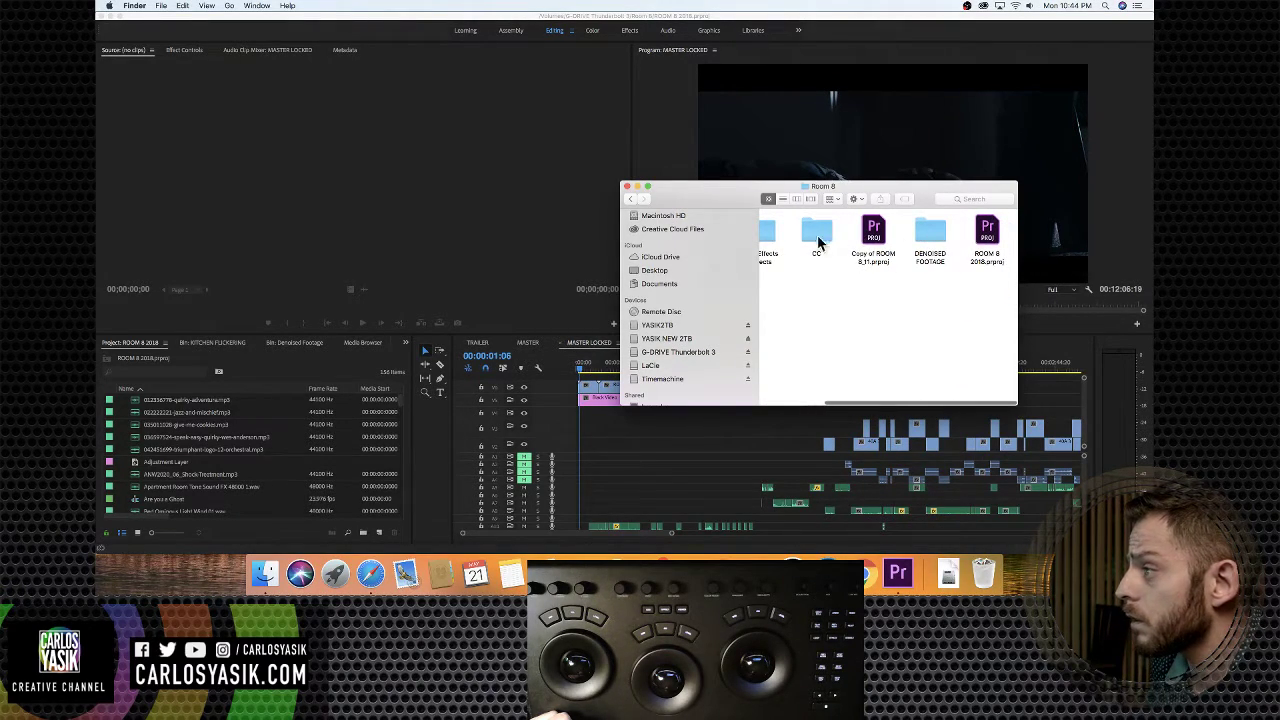
pyautogui.doubleClick(818, 238)
pyautogui.doubleClick(791, 238)
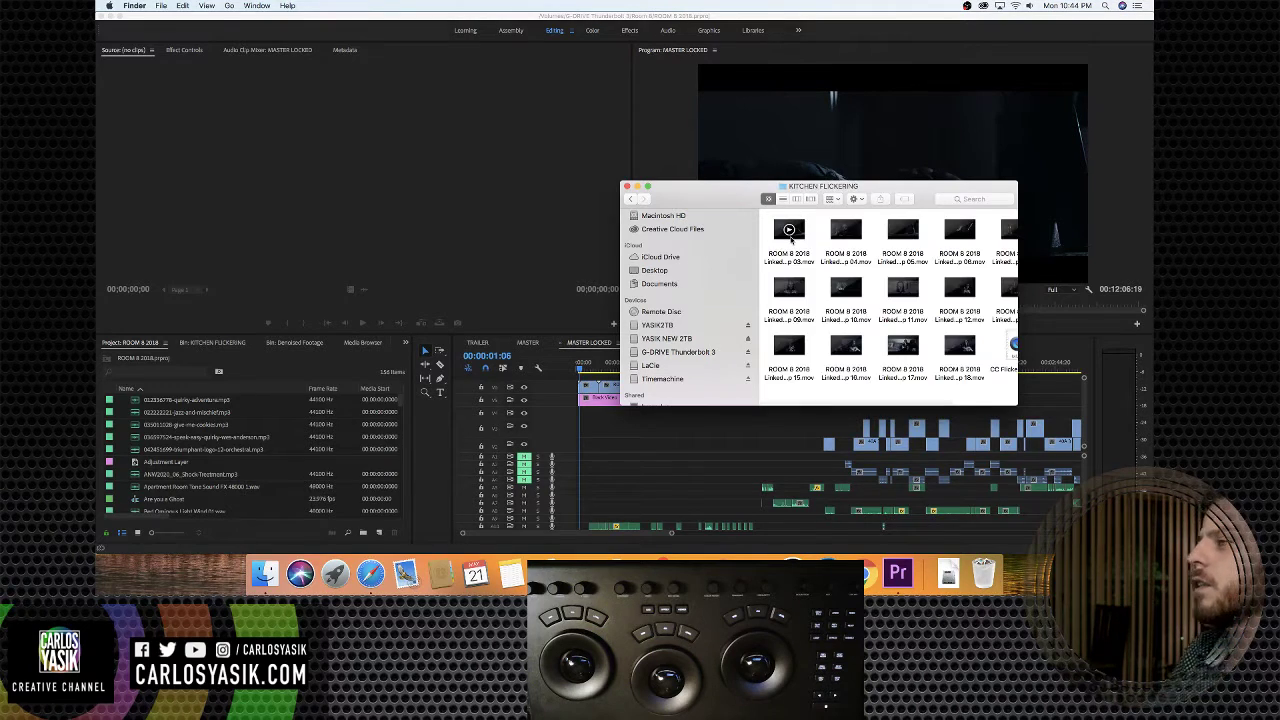
pyautogui.hscroll(3, 959, 346)
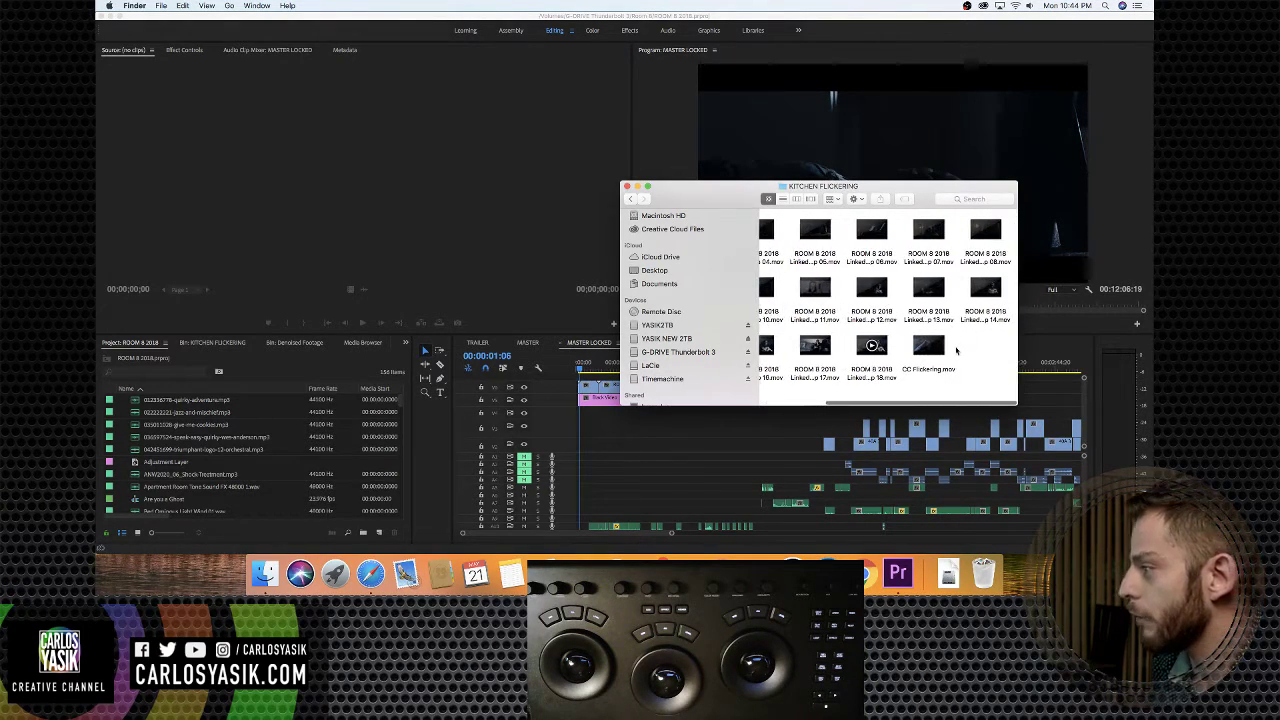
pyautogui.doubleClick(932, 348)
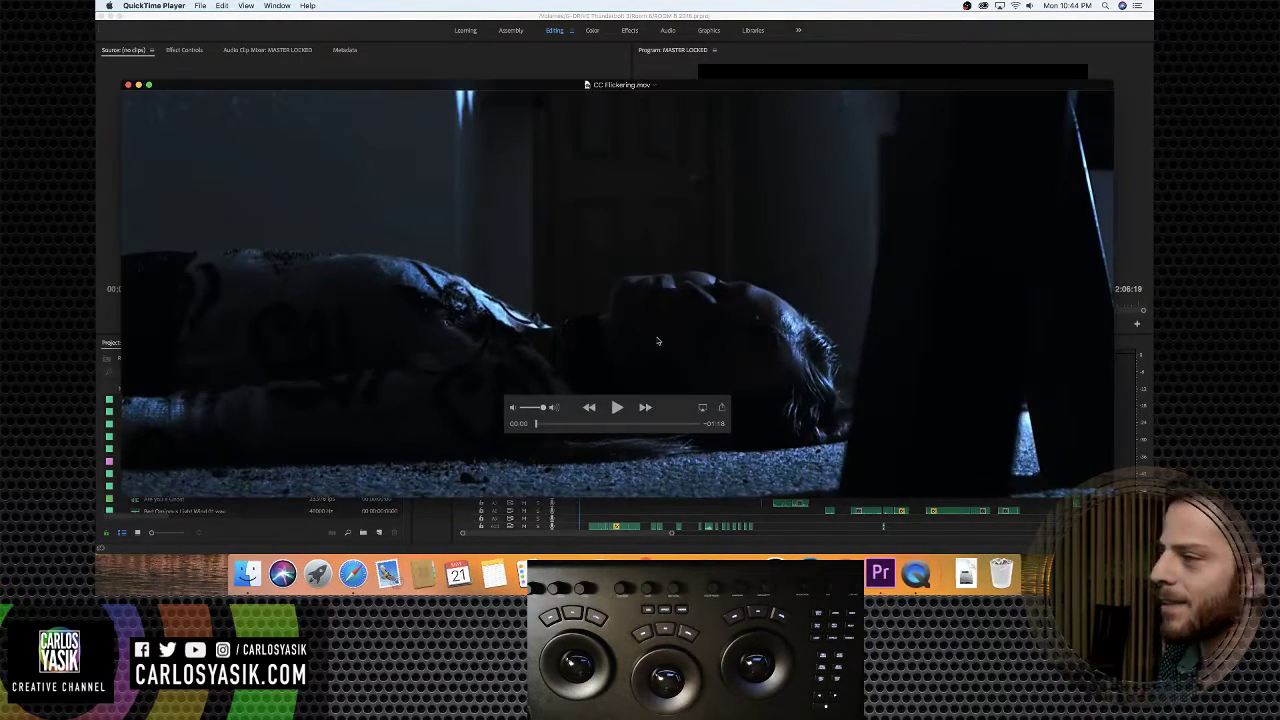
# Watch CC Flickering.mov full screen with the system volume raised, quit the player and return to Premiere Pro
pyautogui.press('XF86AudioRaiseVolume')
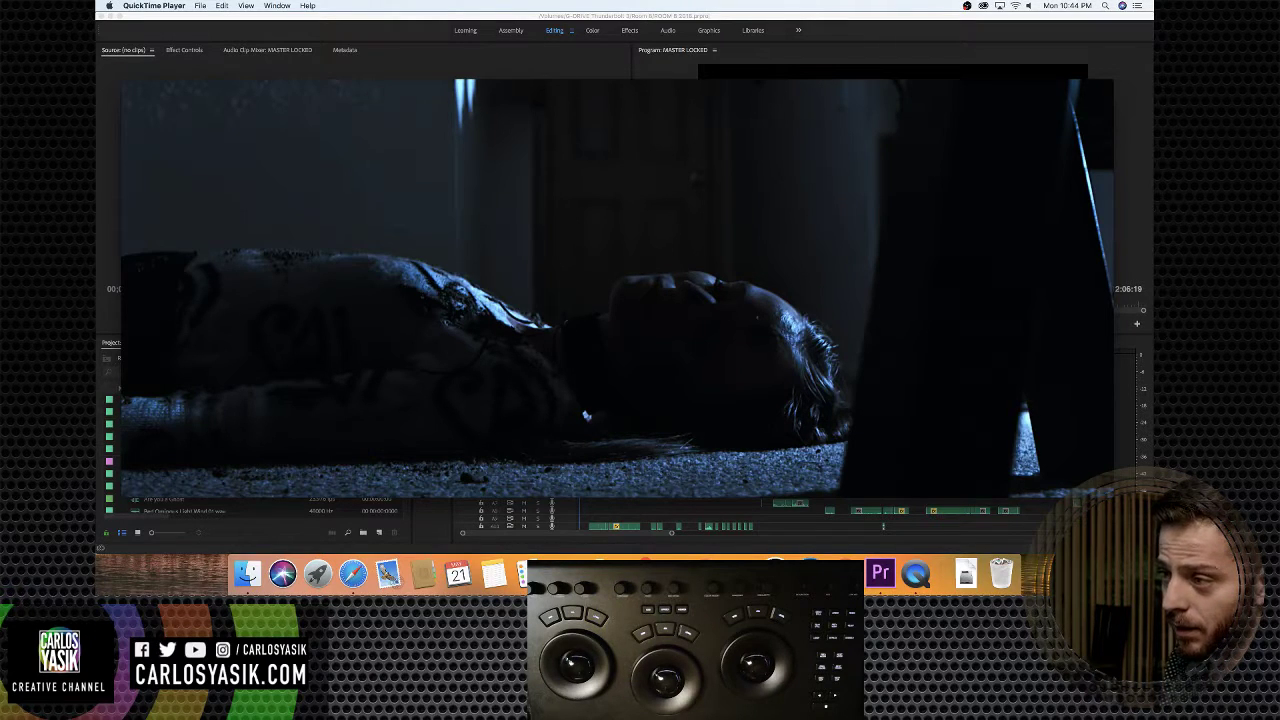
pyautogui.press('super+f')
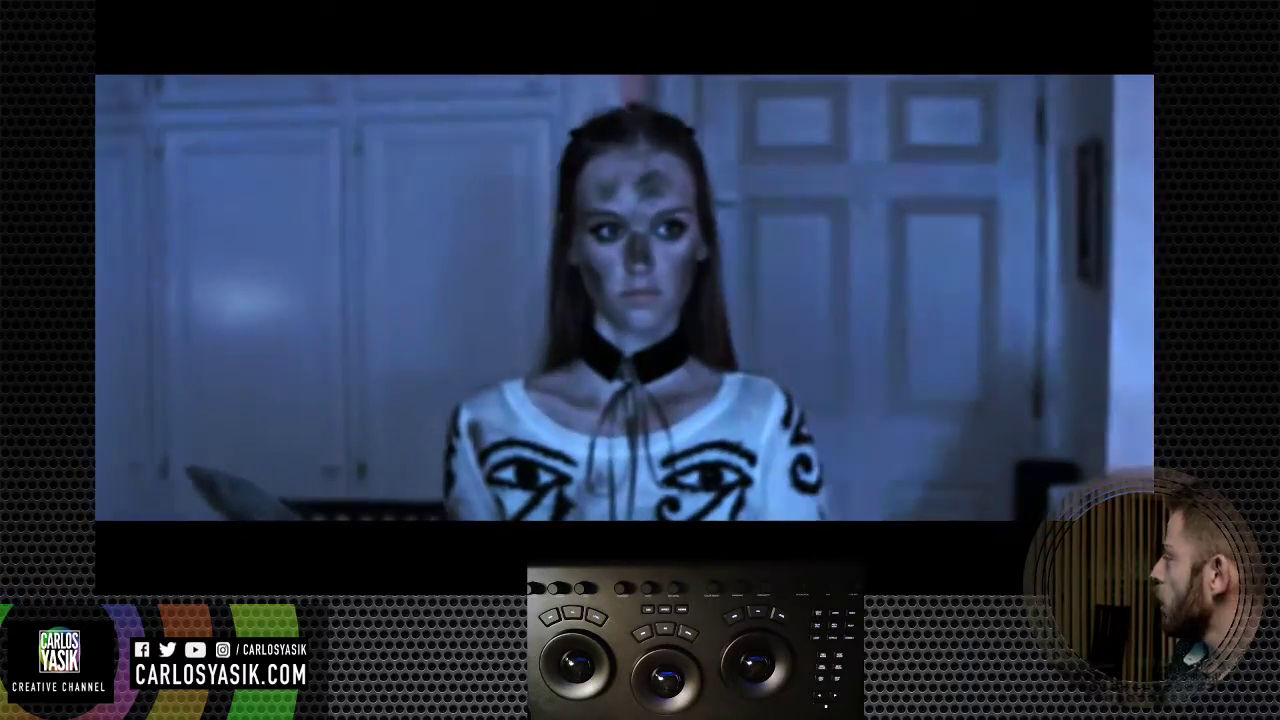
pyautogui.moveTo(698, 453)
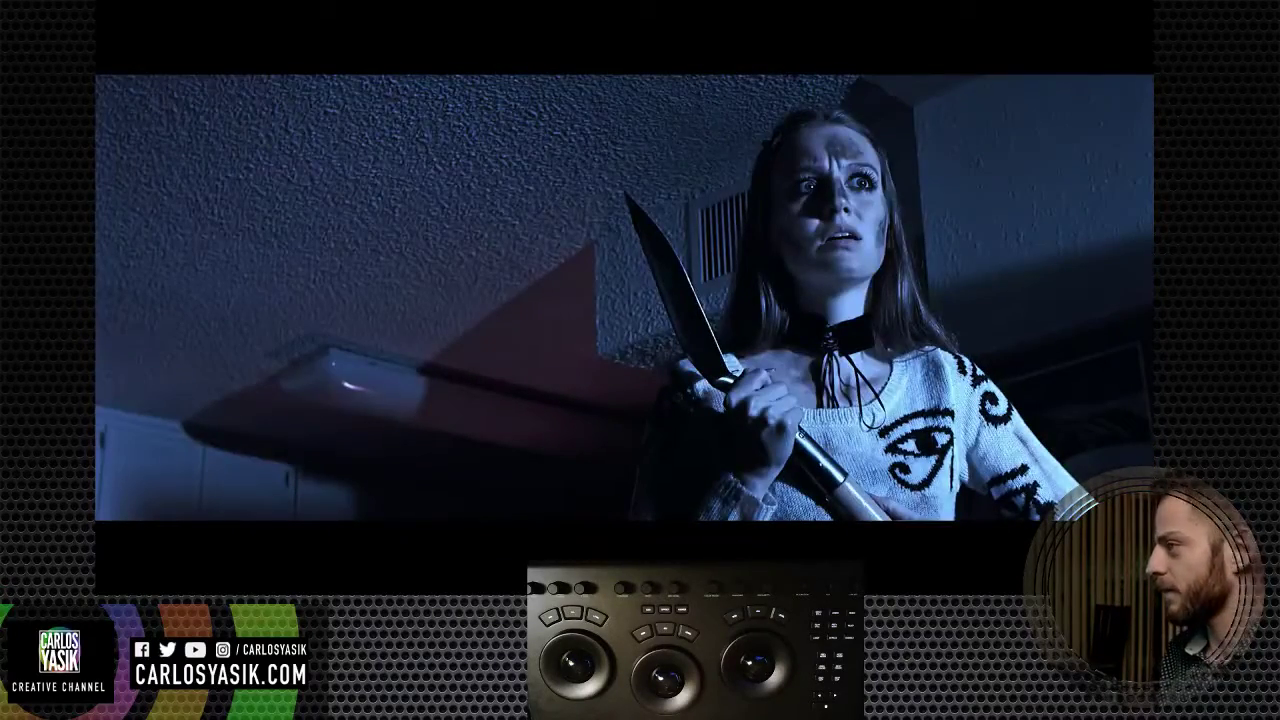
pyautogui.moveTo(692, 256)
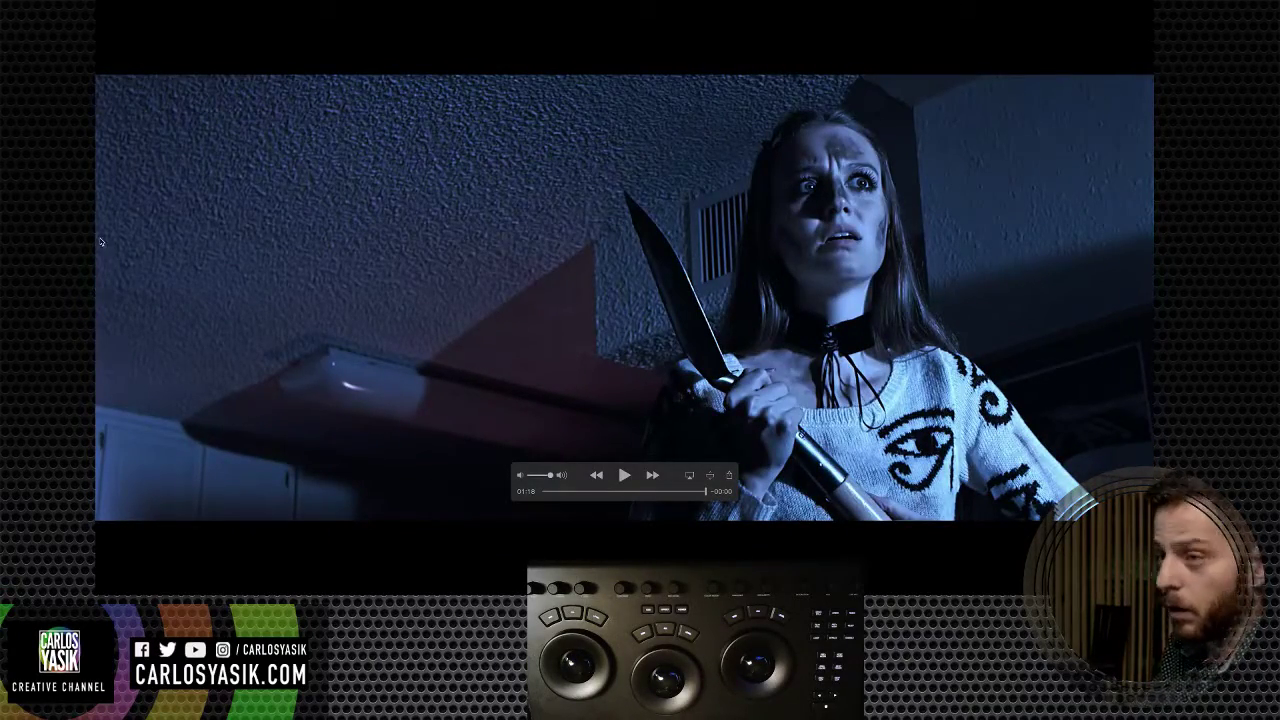
pyautogui.press('Escape')
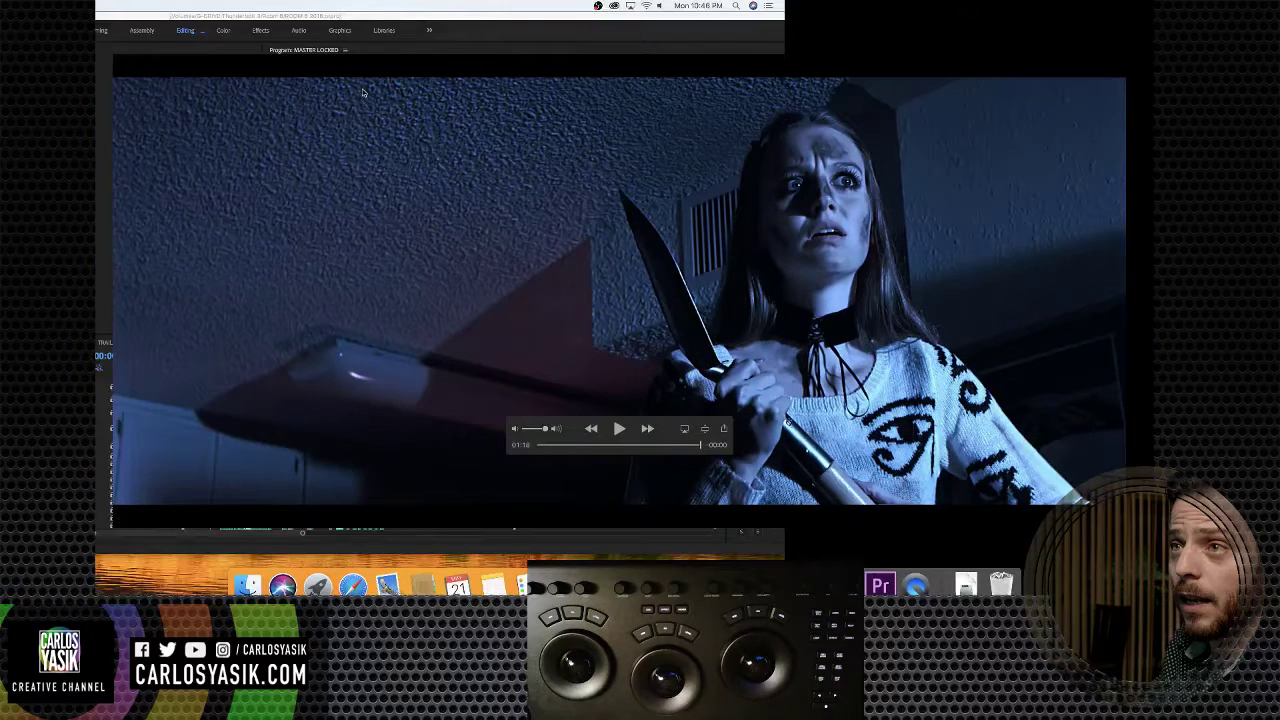
pyautogui.press('super+q')
pyautogui.click(505, 148)
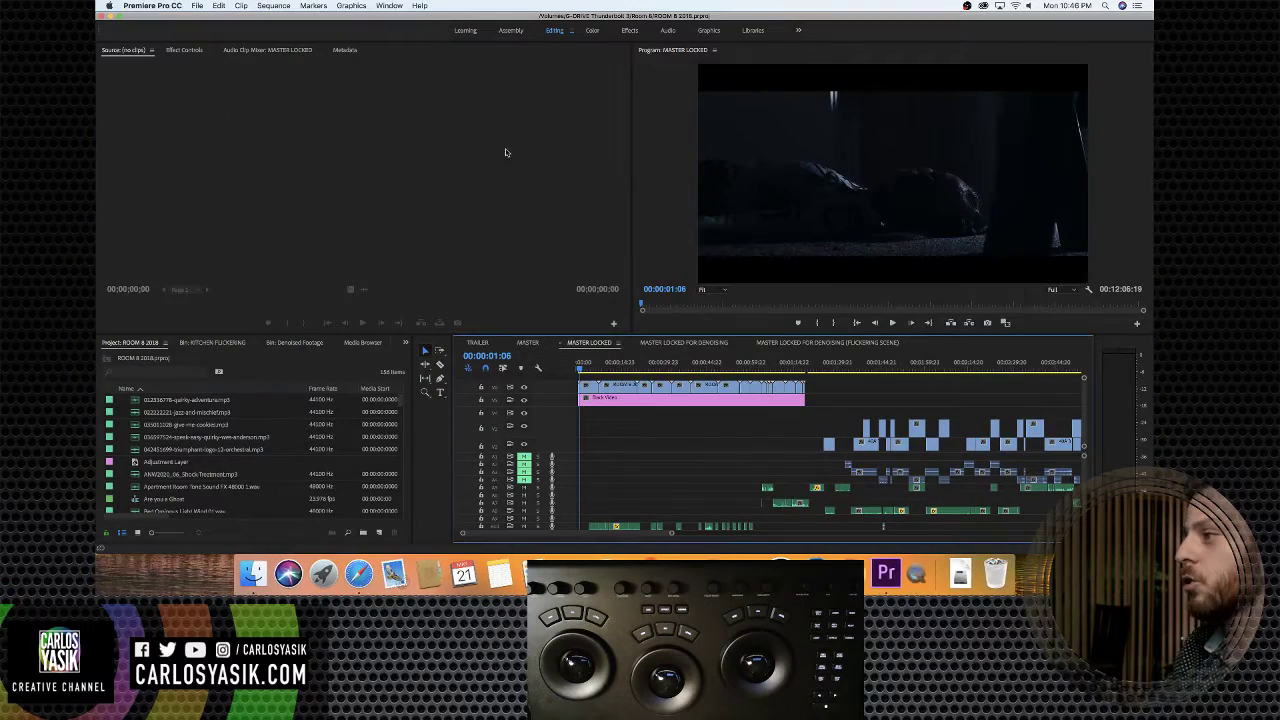
# Scrub the ungraded scene following the black video clip, from about 00:01:20:04 to 00:01:33:08
pyautogui.moveTo(805, 373); pyautogui.dragTo(808, 369)
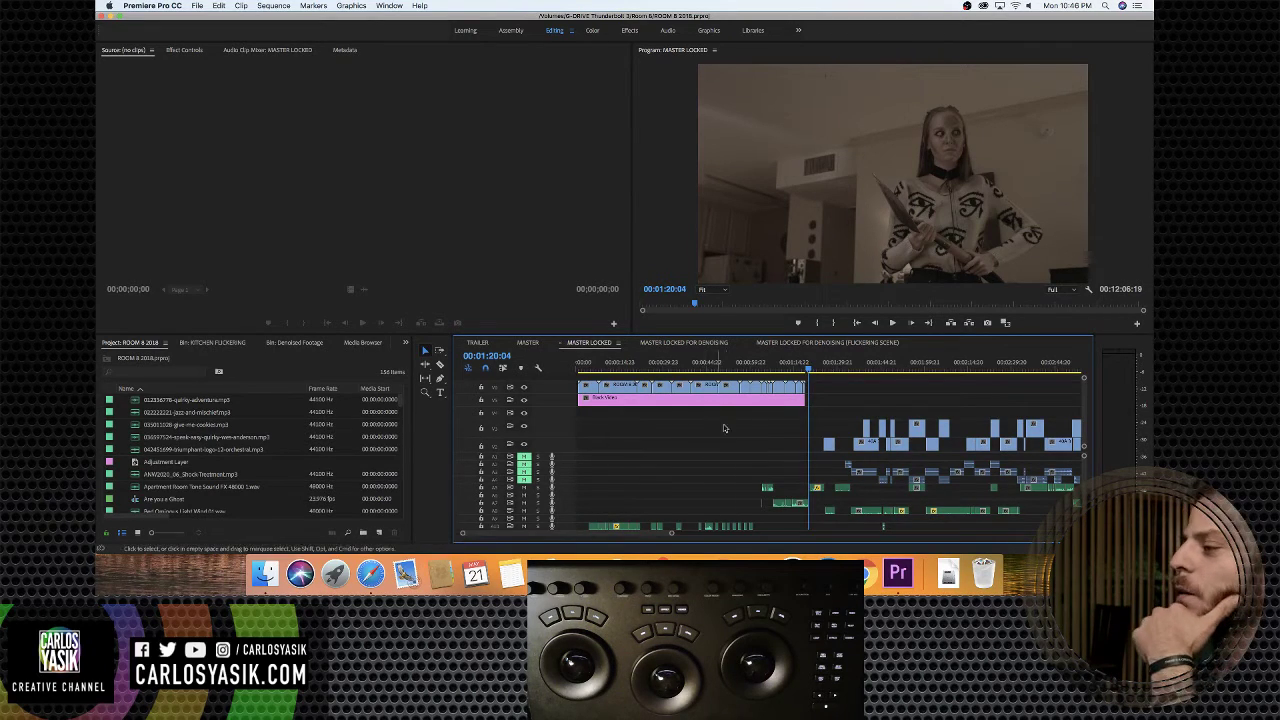
pyautogui.click(822, 370)
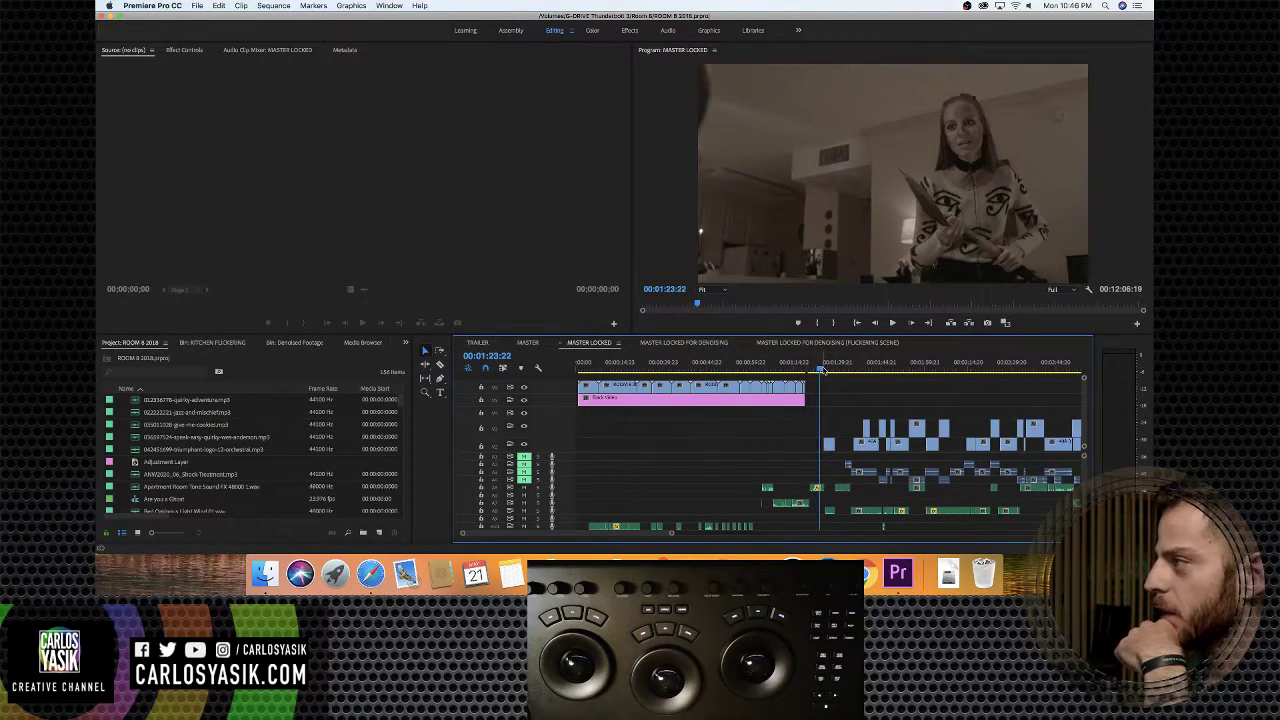
pyautogui.moveTo(822, 370); pyautogui.dragTo(846, 372)
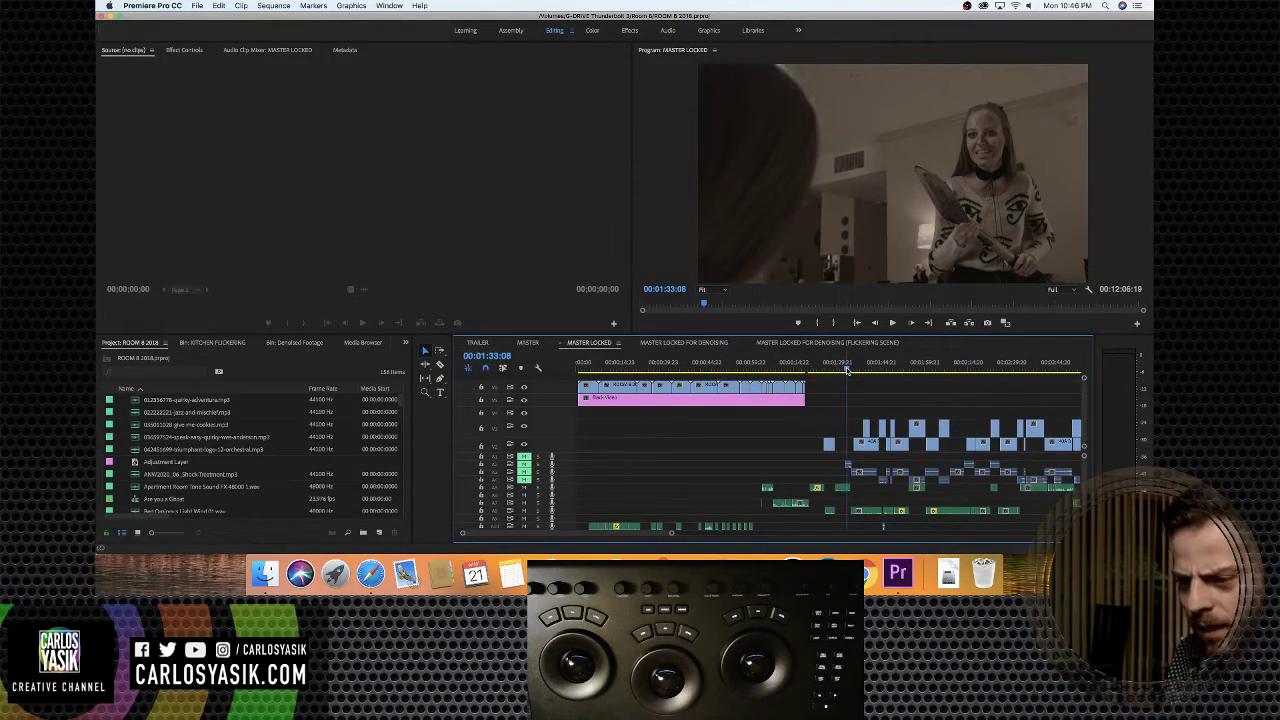
# Switch to Safari and reposition its browser window over the editing workspace
pyautogui.click(370, 575)
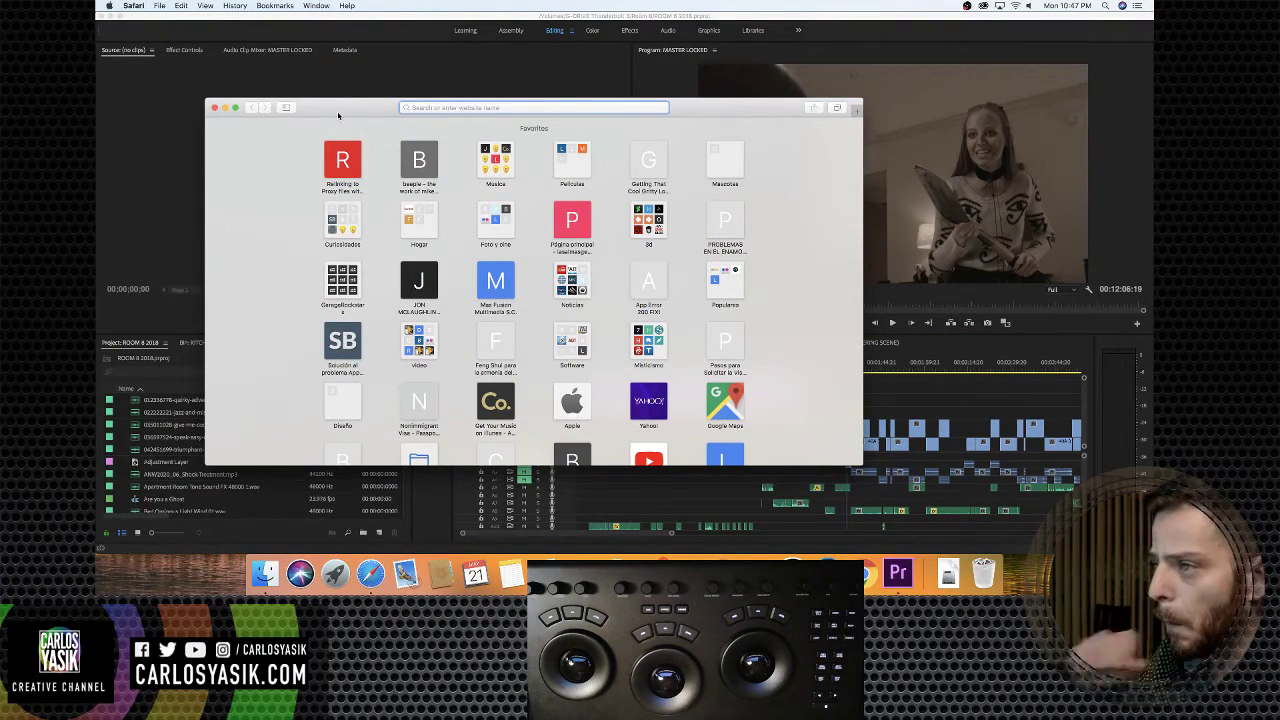
pyautogui.moveTo(338, 116); pyautogui.dragTo(375, 138)
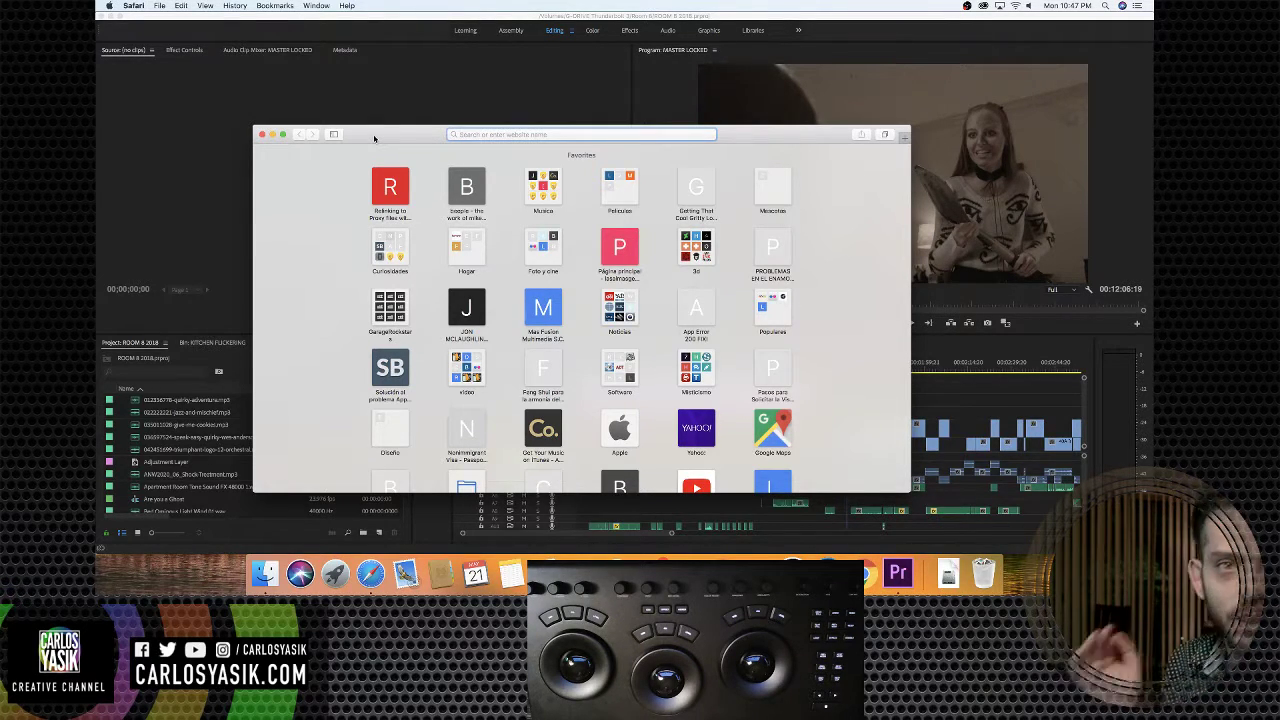
pyautogui.press('super+v')
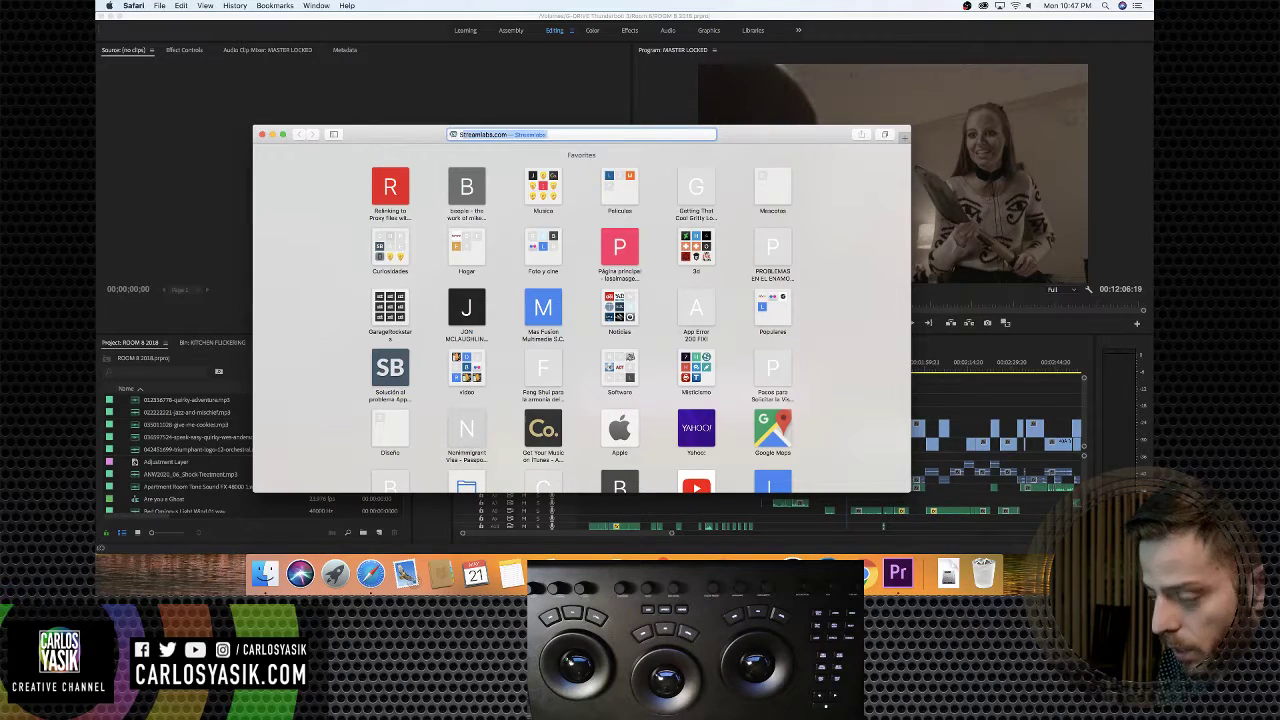
pyautogui.press('Escape')
pyautogui.press('Escape')
# Search the web for "stranger things screengrab"
pyautogui.write('strang')
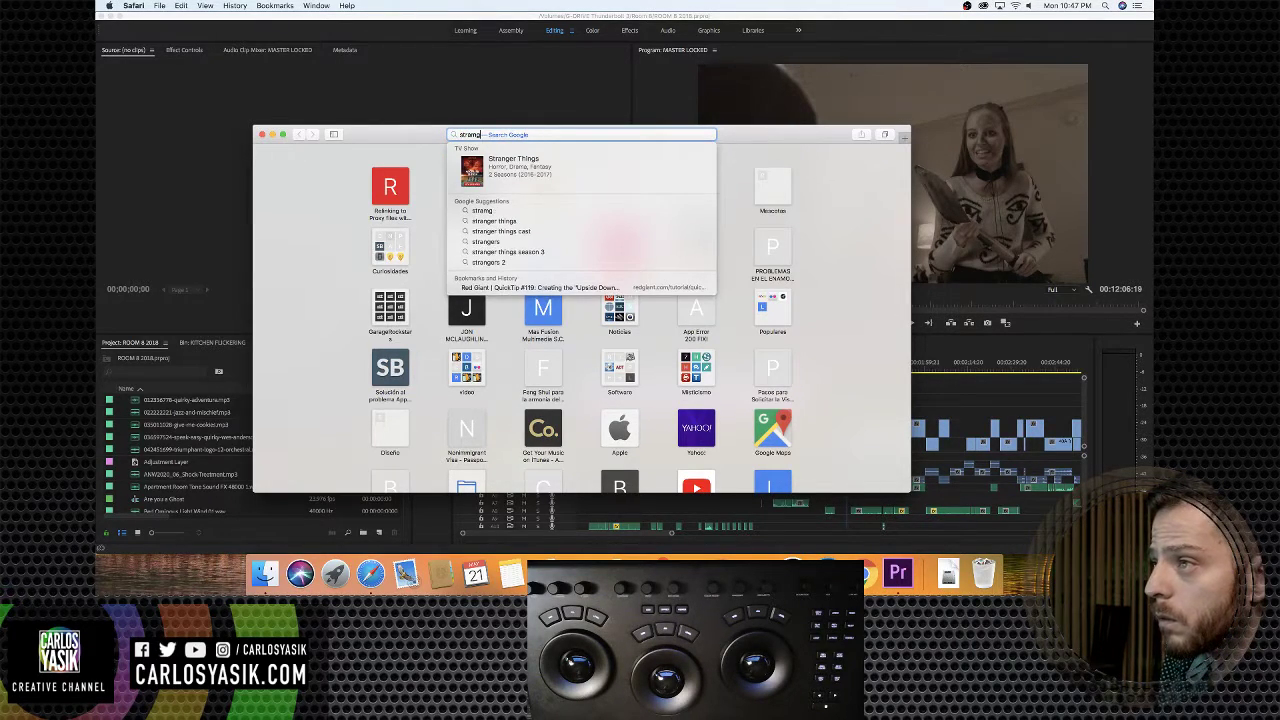
pyautogui.press('BackSpace')
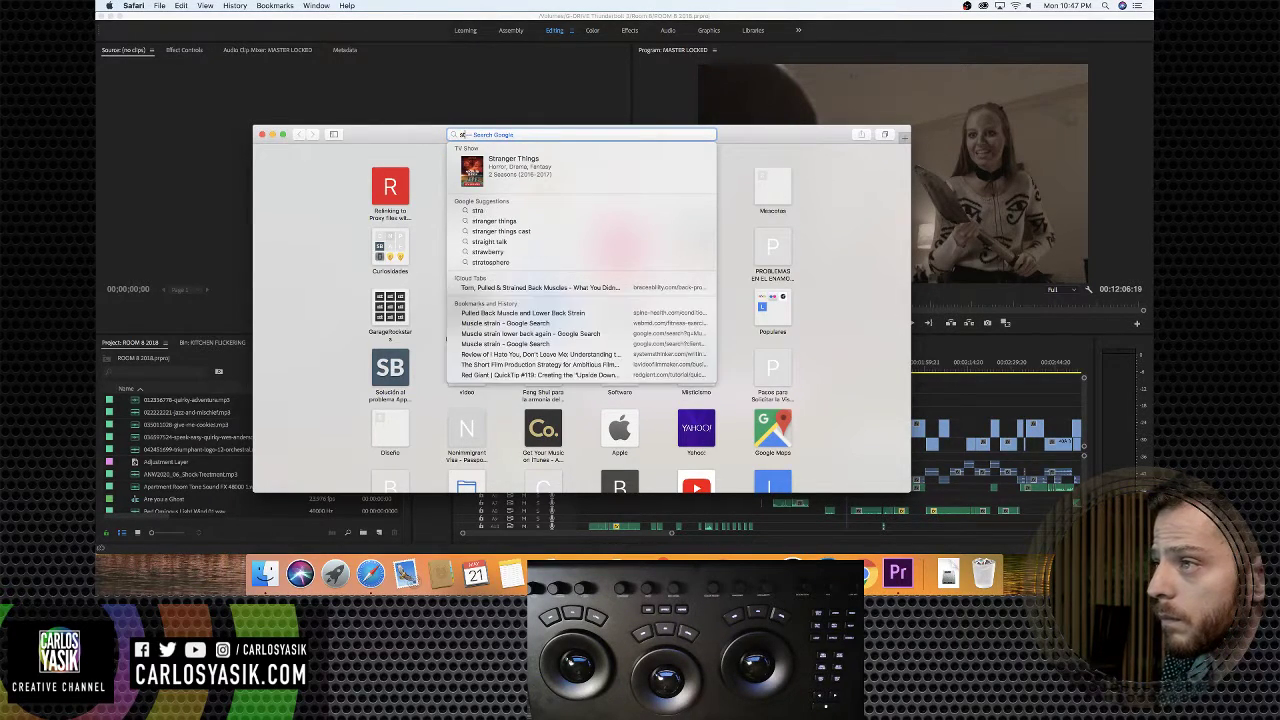
pyautogui.write('n')
pyautogui.press('BackSpace')
pyautogui.press('BackSpace')
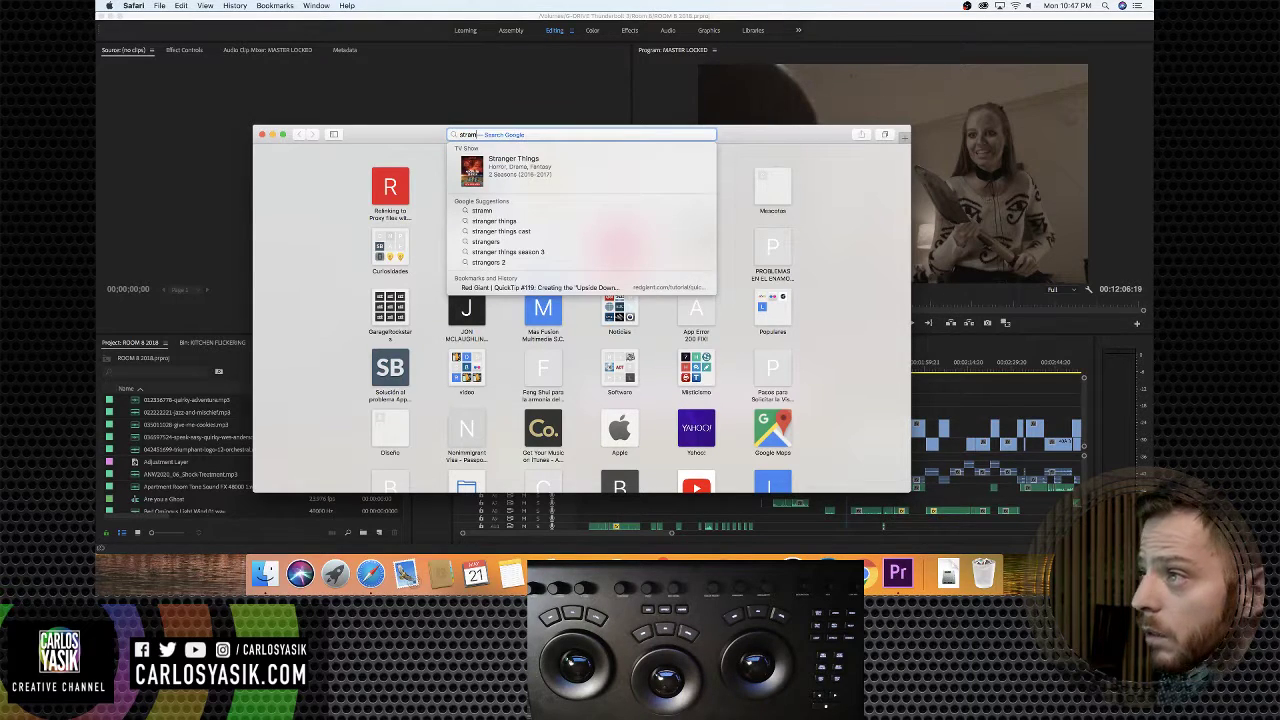
pyautogui.write('nger')
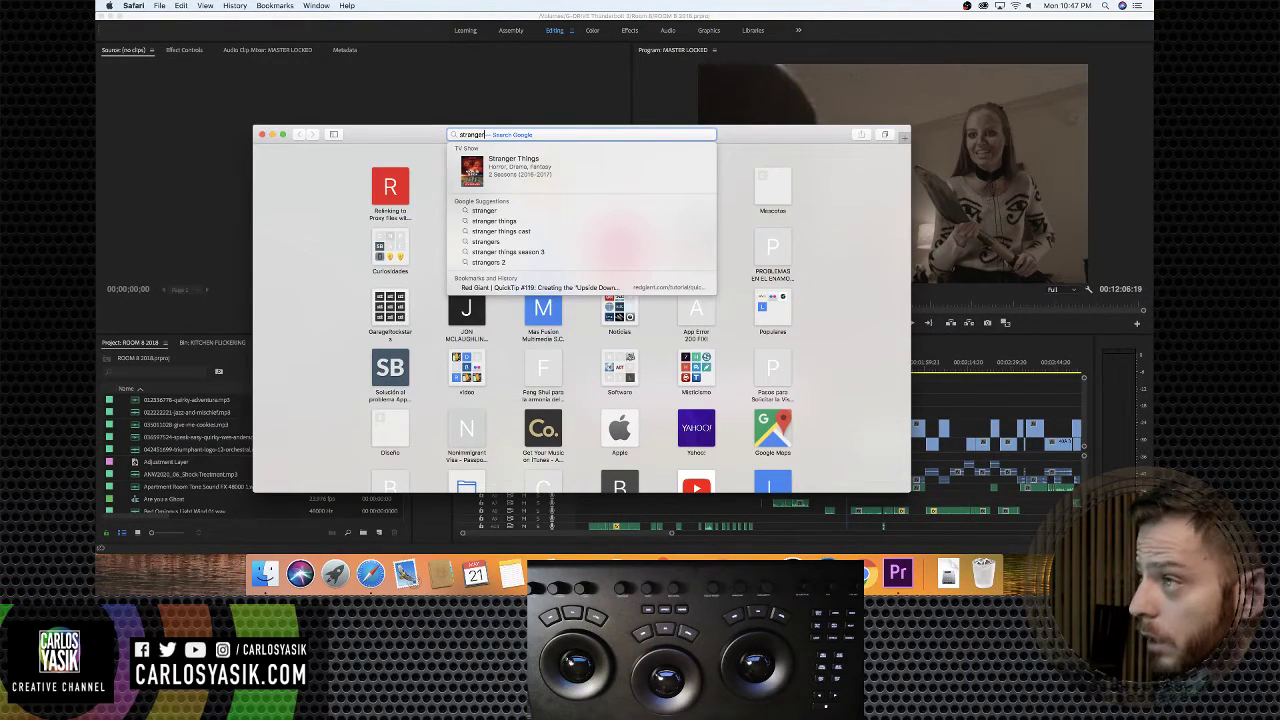
pyautogui.write(' things')
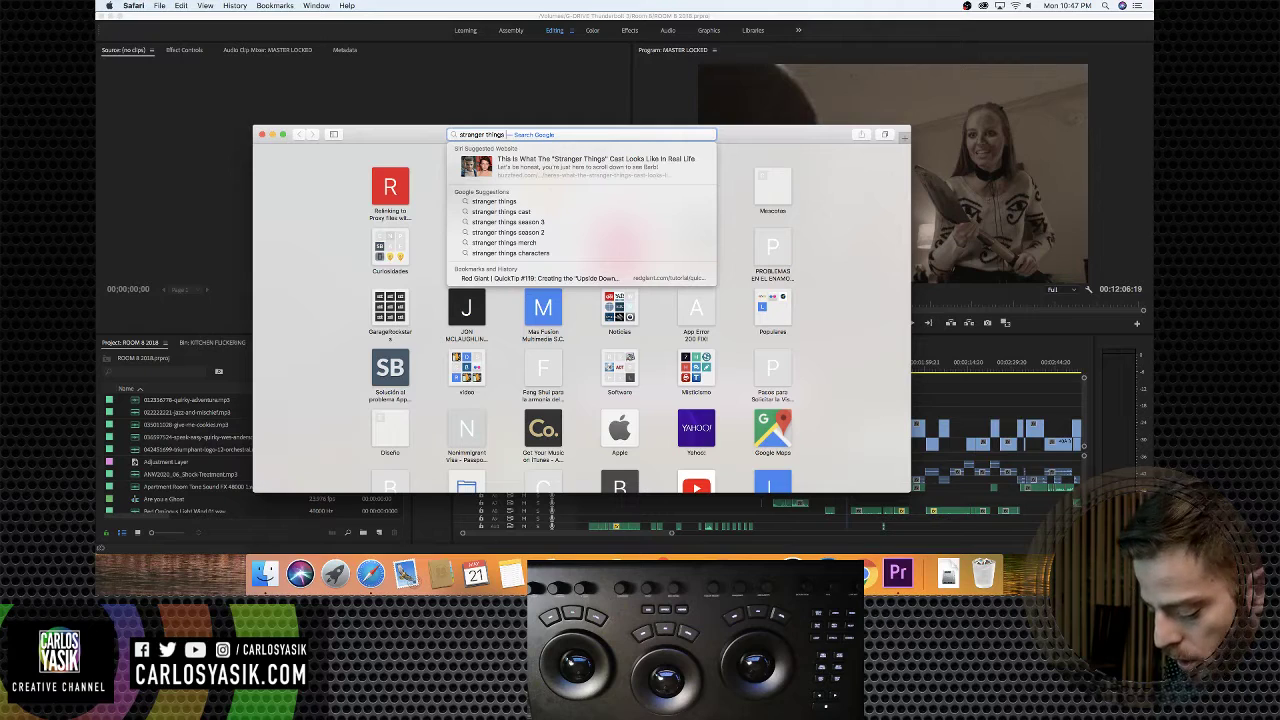
pyautogui.write(' screen')
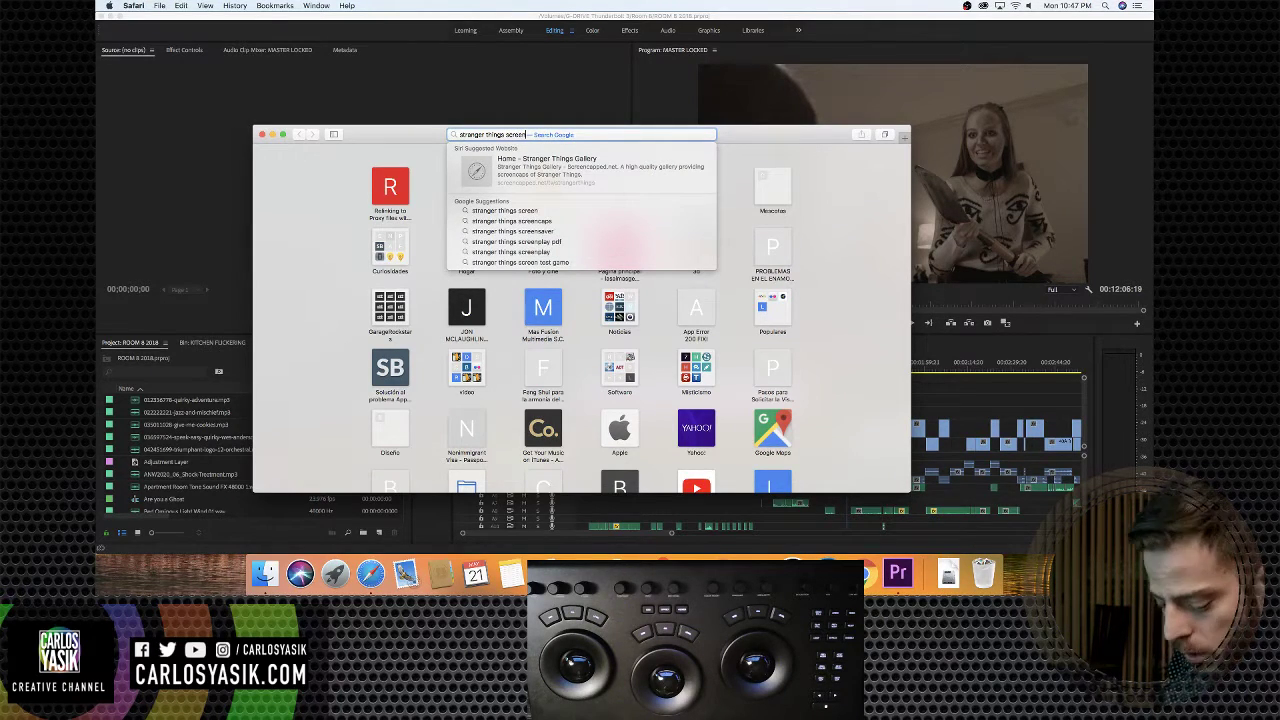
pyautogui.write('grab')
pyautogui.press('Return')
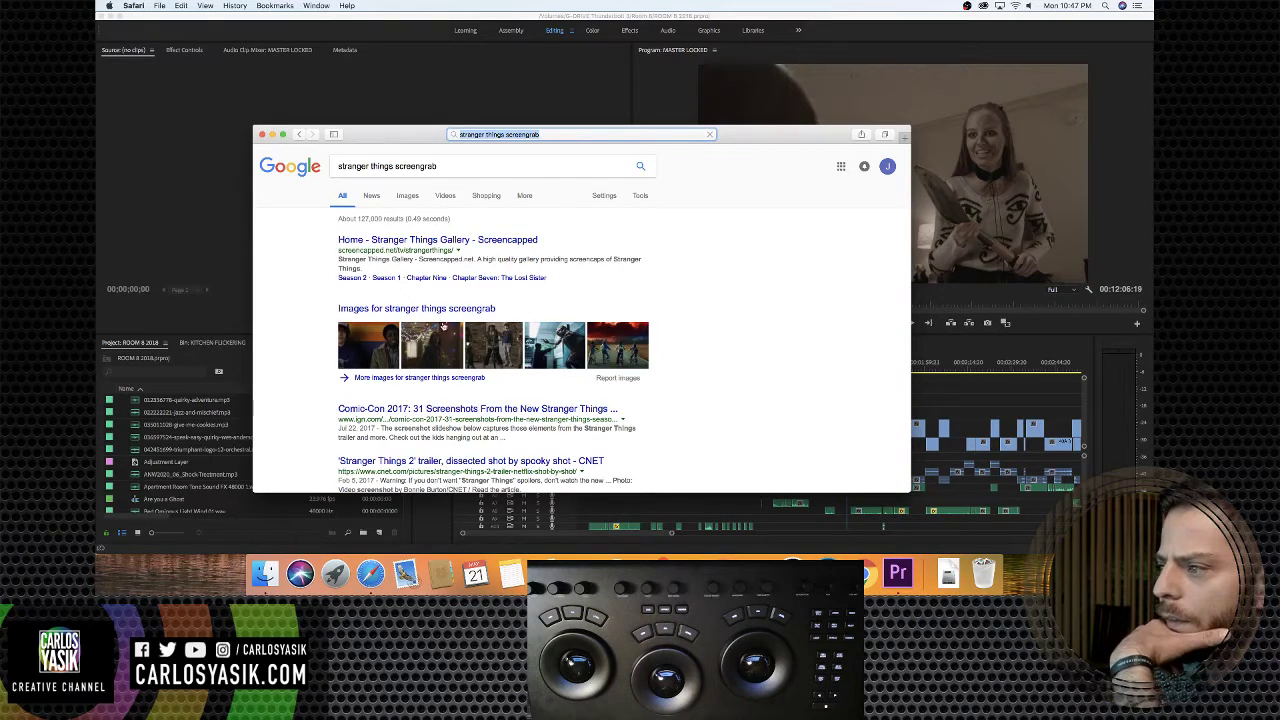
# Open the Screencapped Stranger Things Gallery from the search results and look through its latest albums, categories and most viewed images
pyautogui.click(403, 242)
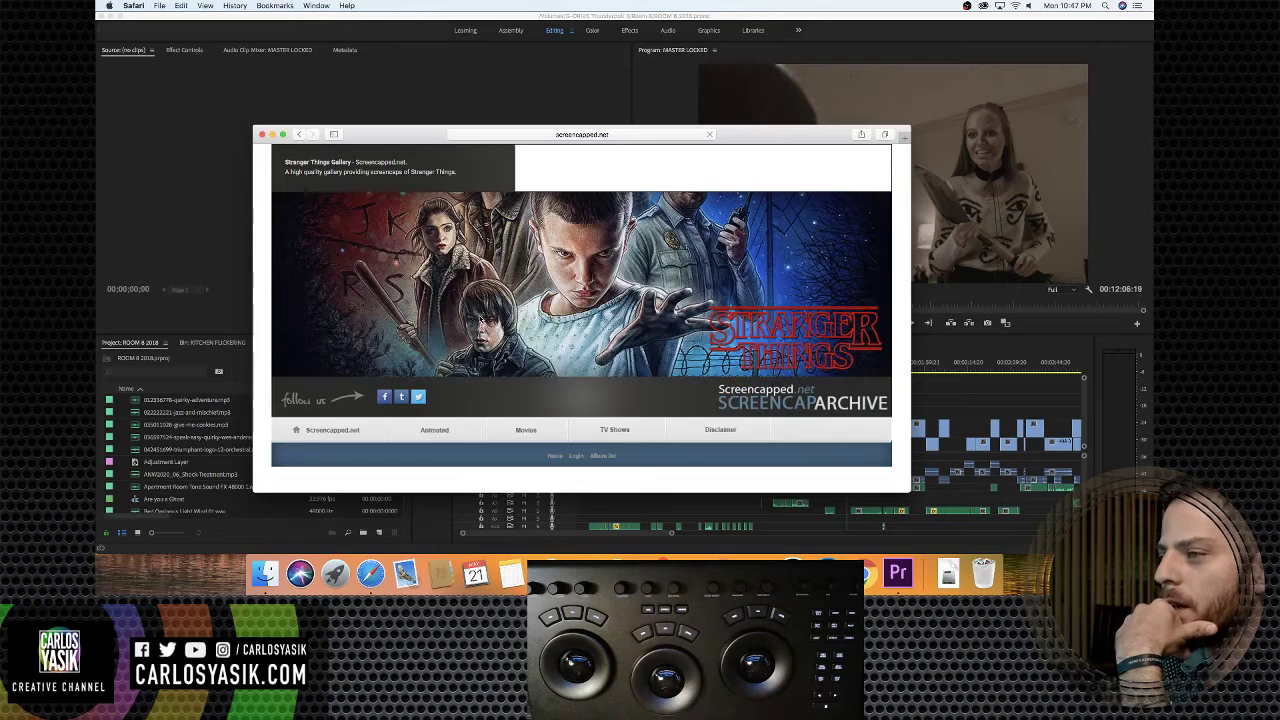
pyautogui.scroll(-5, 478, 318)
pyautogui.scroll(1, 480, 318)
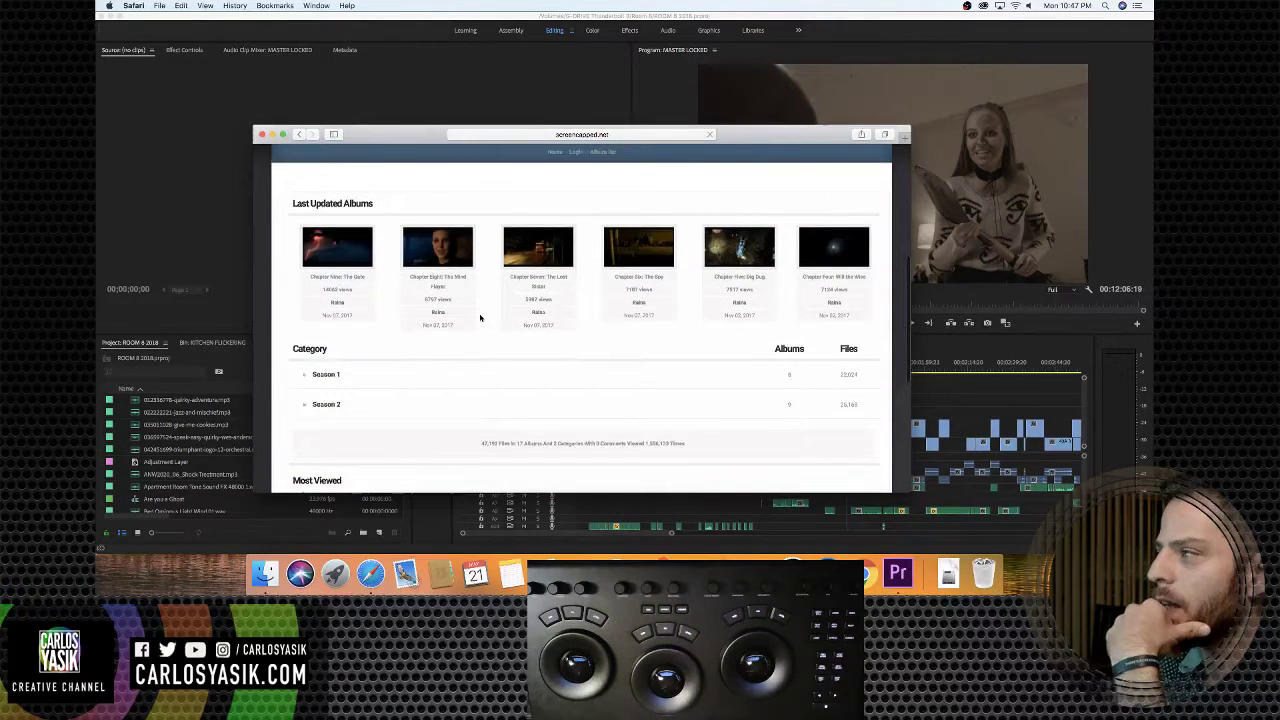
pyautogui.scroll(2, 495, 314)
pyautogui.scroll(-4, 508, 310)
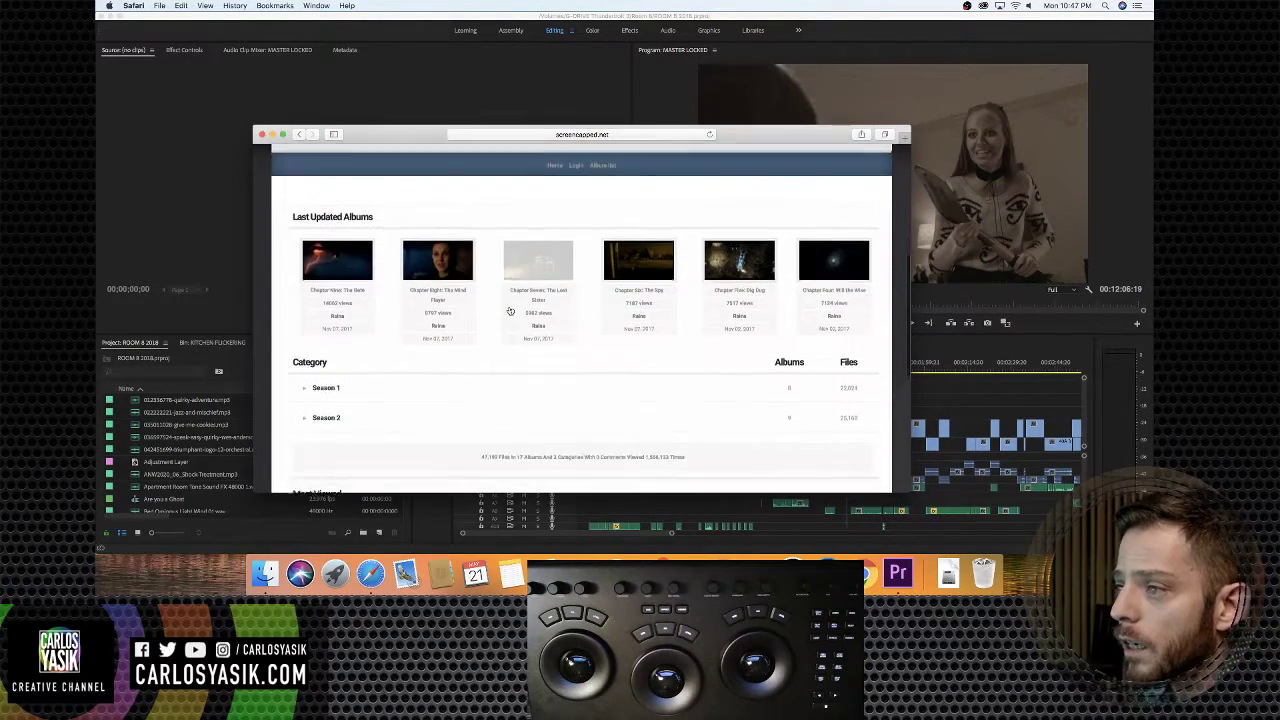
pyautogui.scroll(-3, 508, 310)
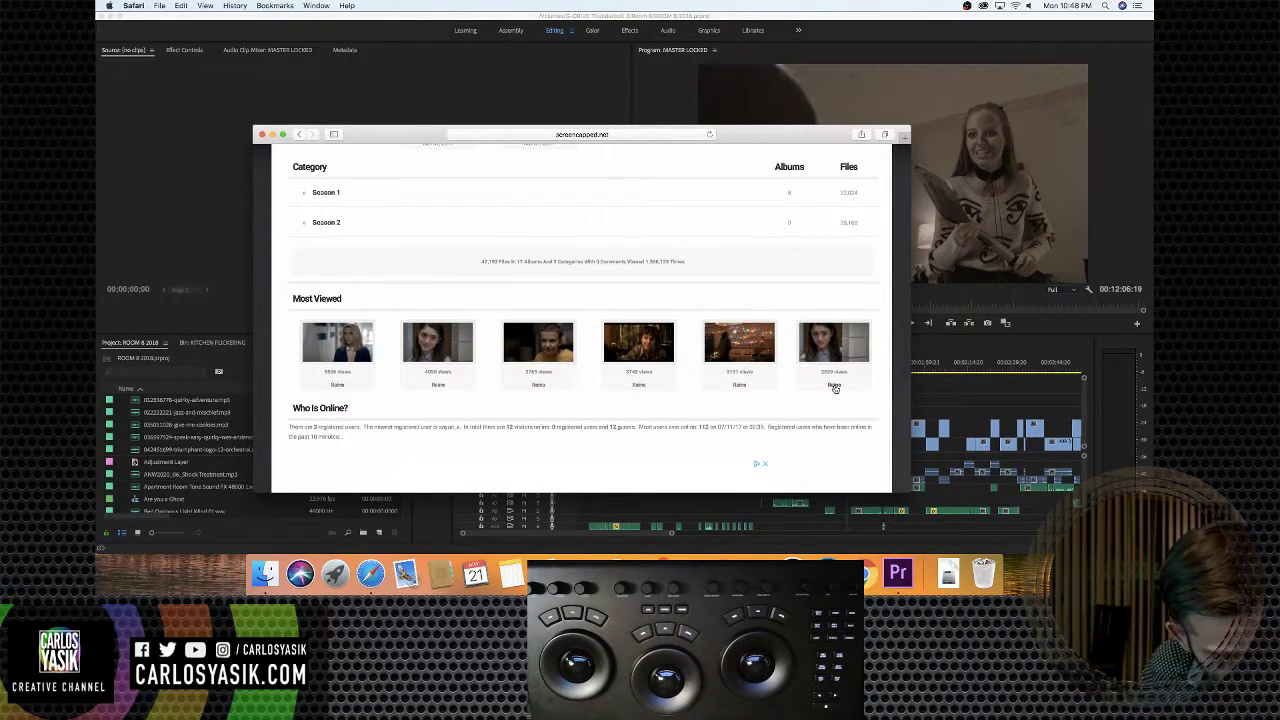
pyautogui.scroll(-1, 712, 388)
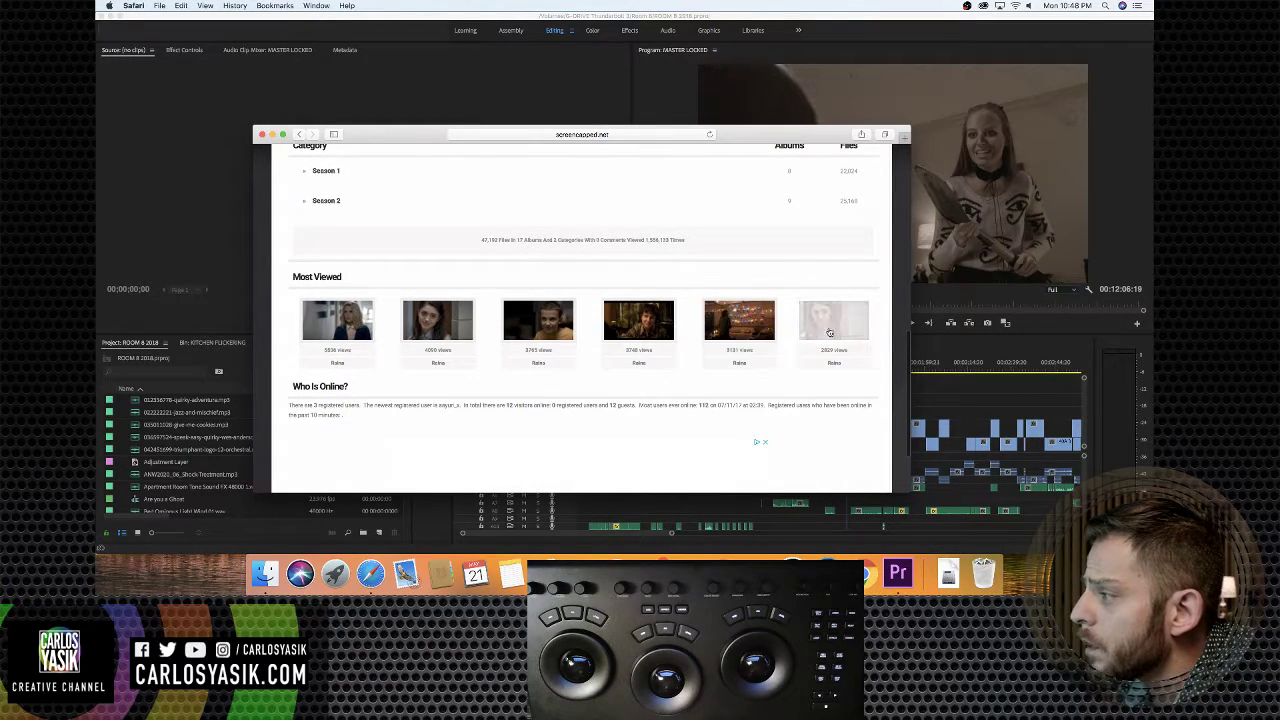
pyautogui.scroll(5, 445, 330)
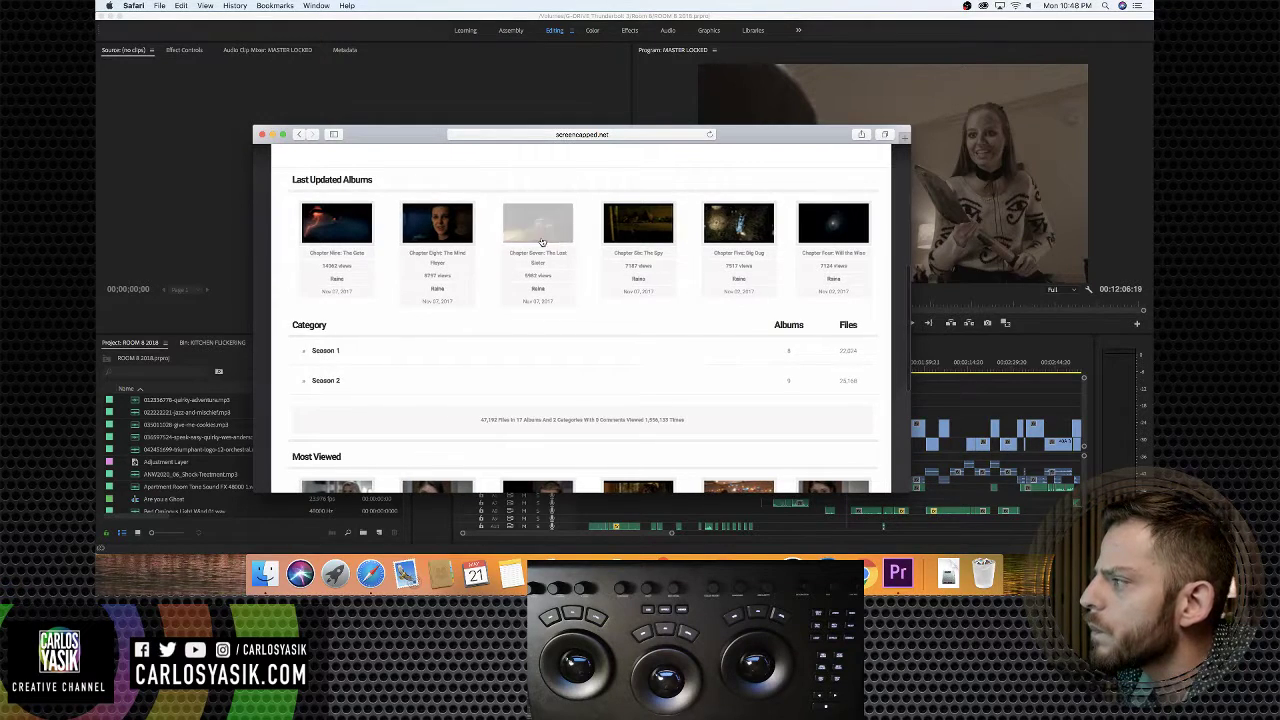
# Open the Season 2 category and display the first image among its most viewed screencaps
pyautogui.click(326, 383)
pyautogui.scroll(-5, 389, 372)
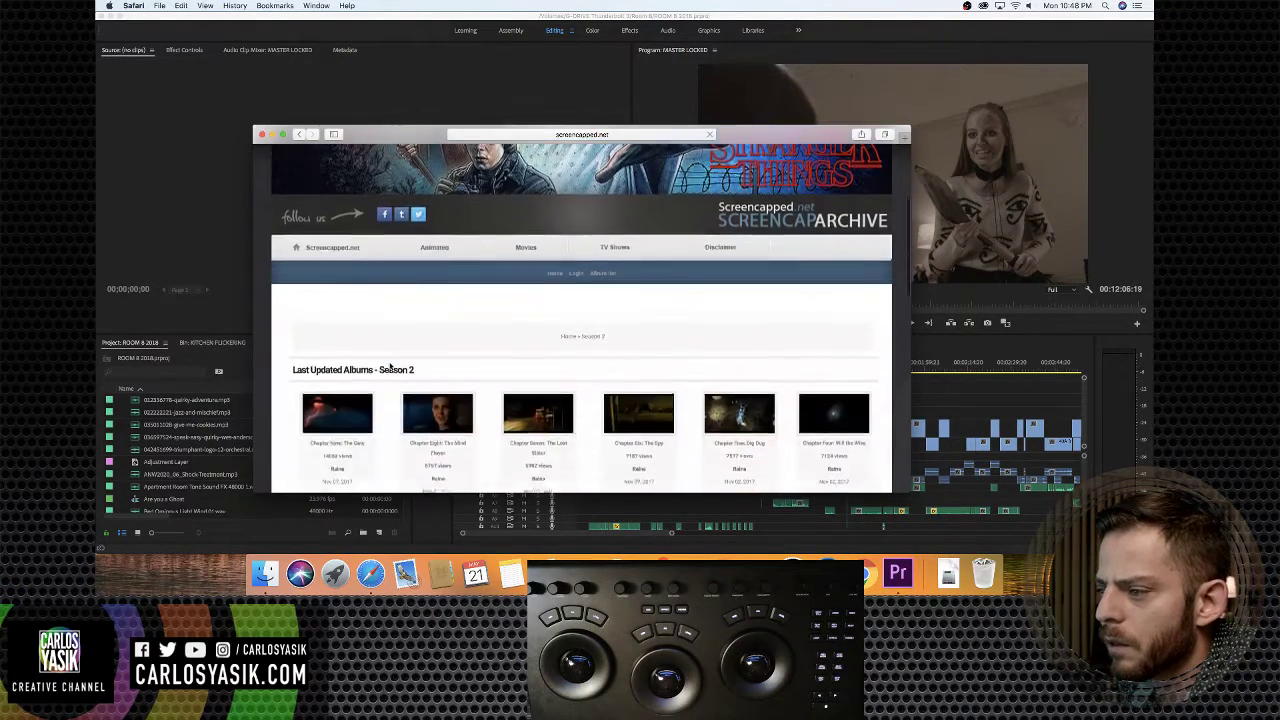
pyautogui.scroll(-3, 575, 410)
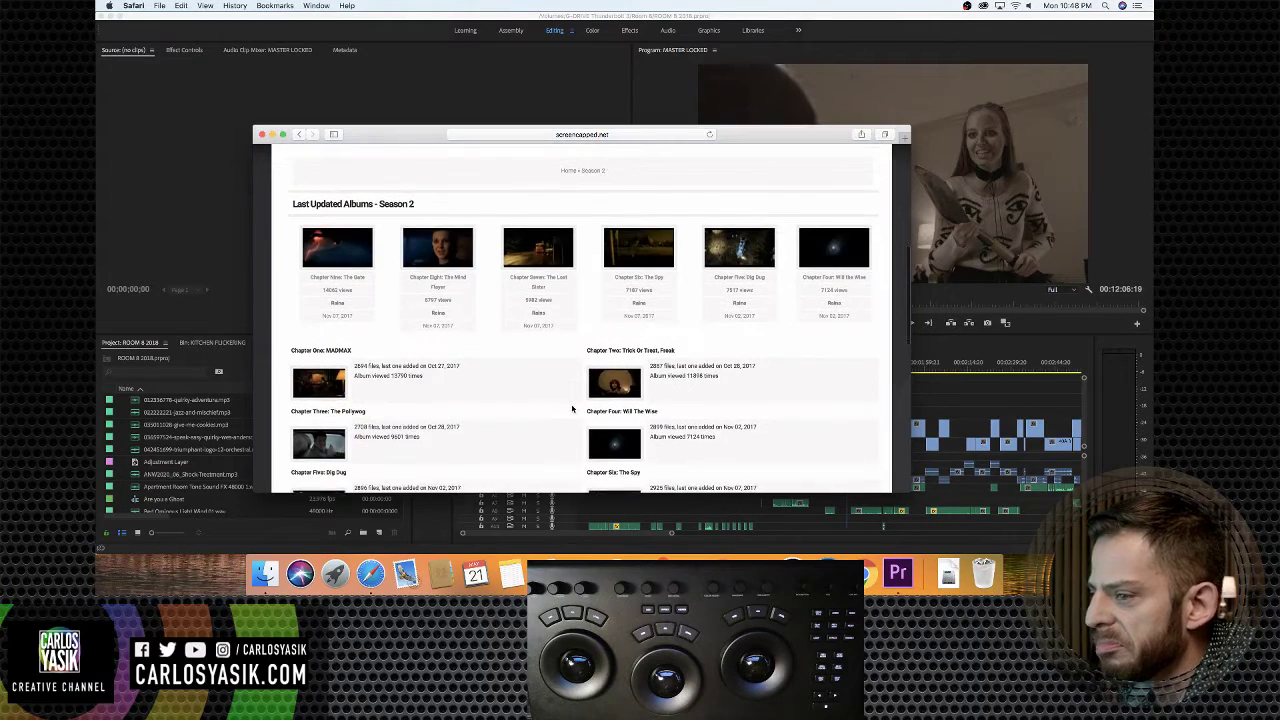
pyautogui.scroll(-4, 415, 381)
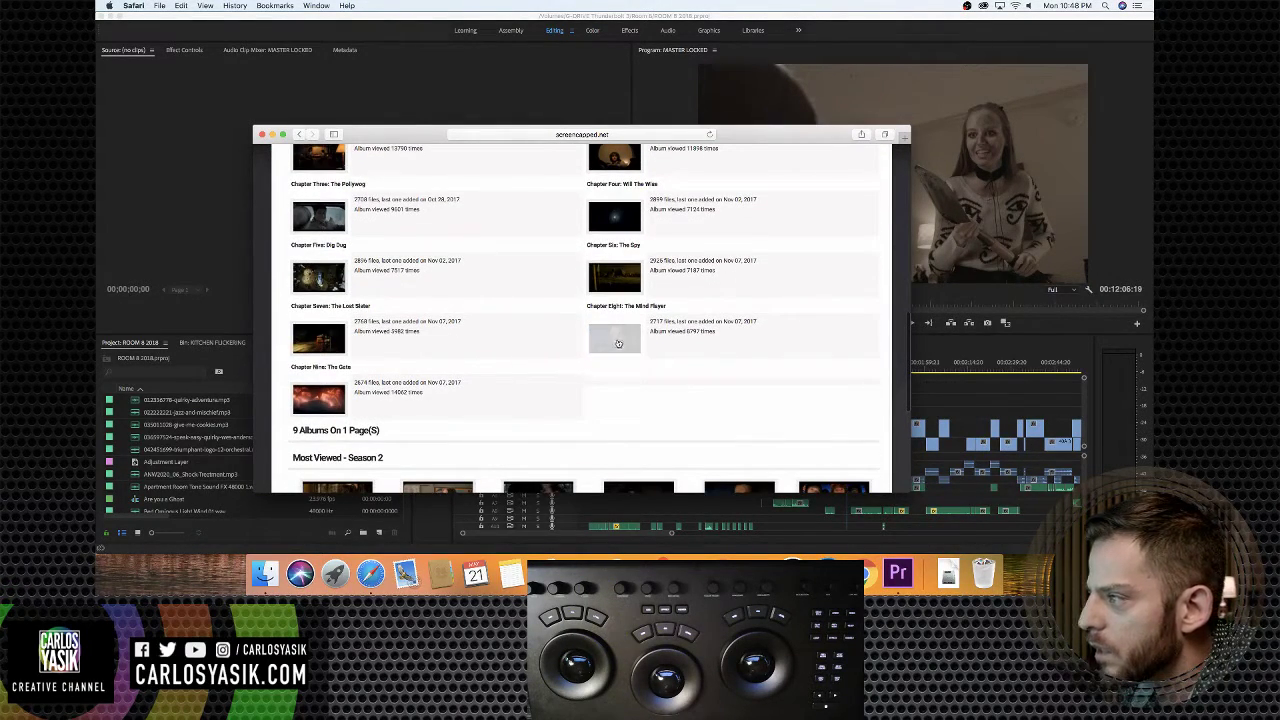
pyautogui.scroll(-3, 590, 352)
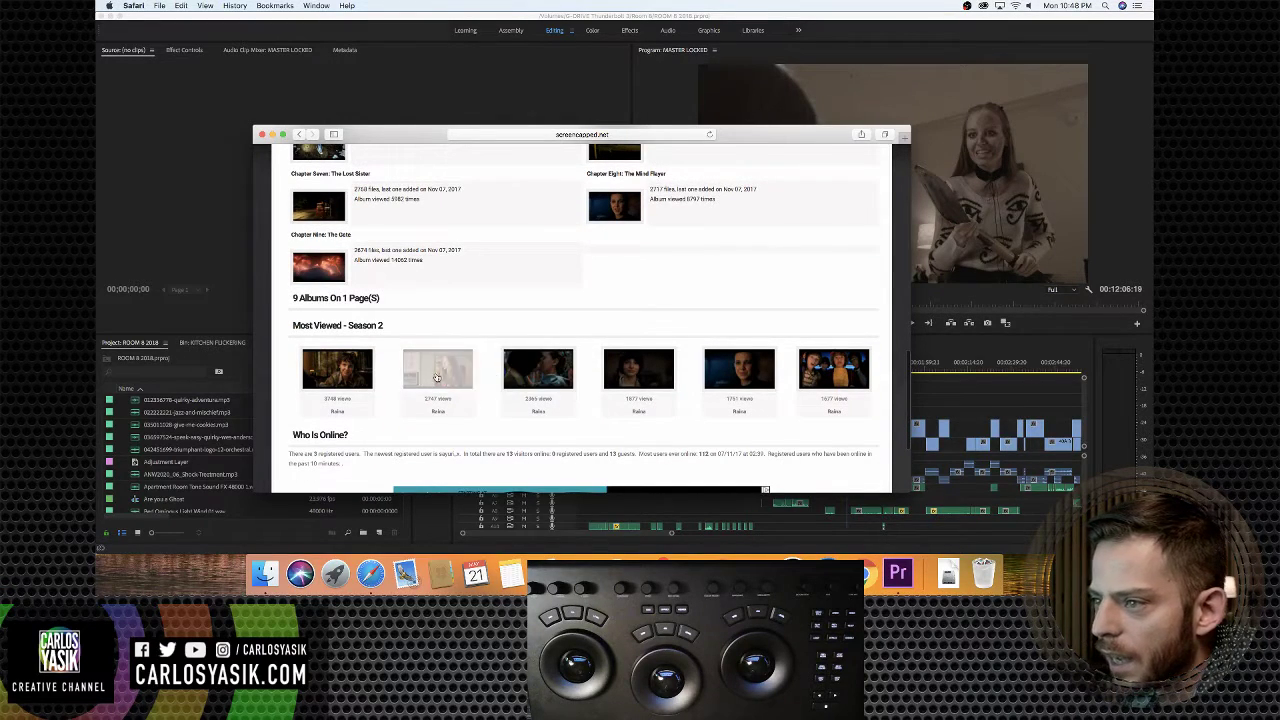
pyautogui.click(347, 375)
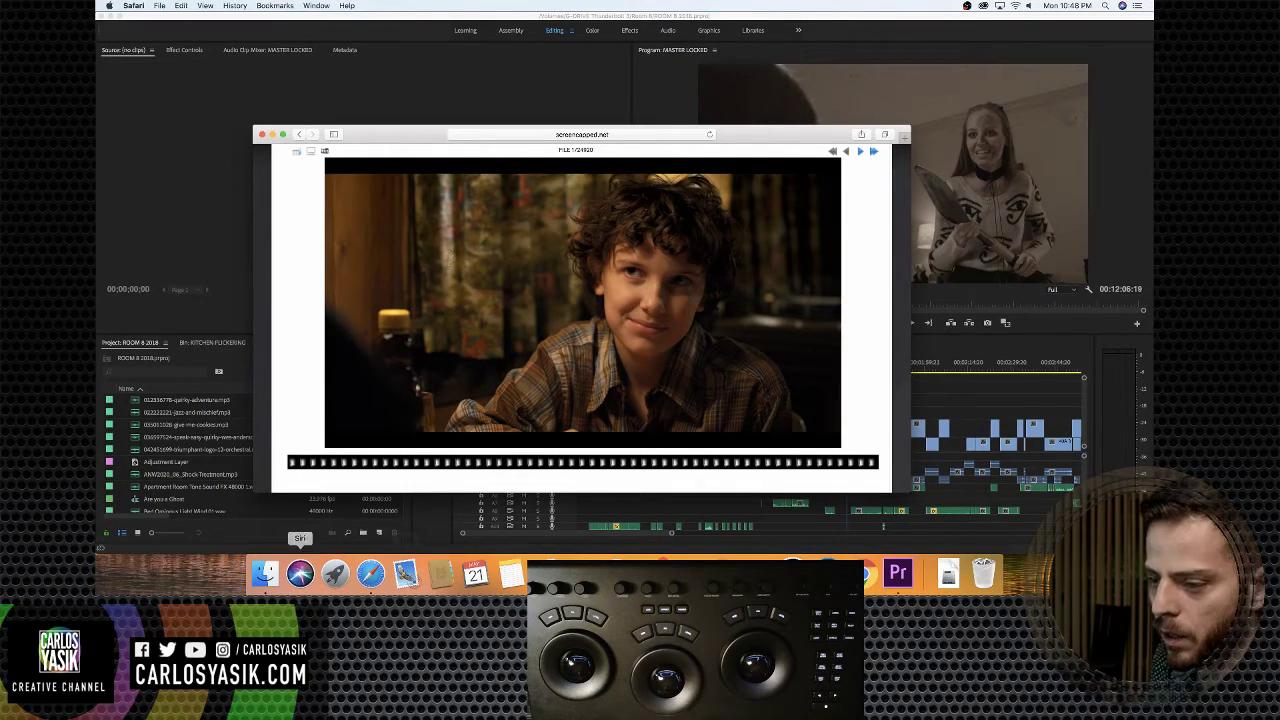
# Switch to Finder, shift the KITCHEN FLICKERING window aside and open the Desktop folder in a new window
pyautogui.click(265, 573)
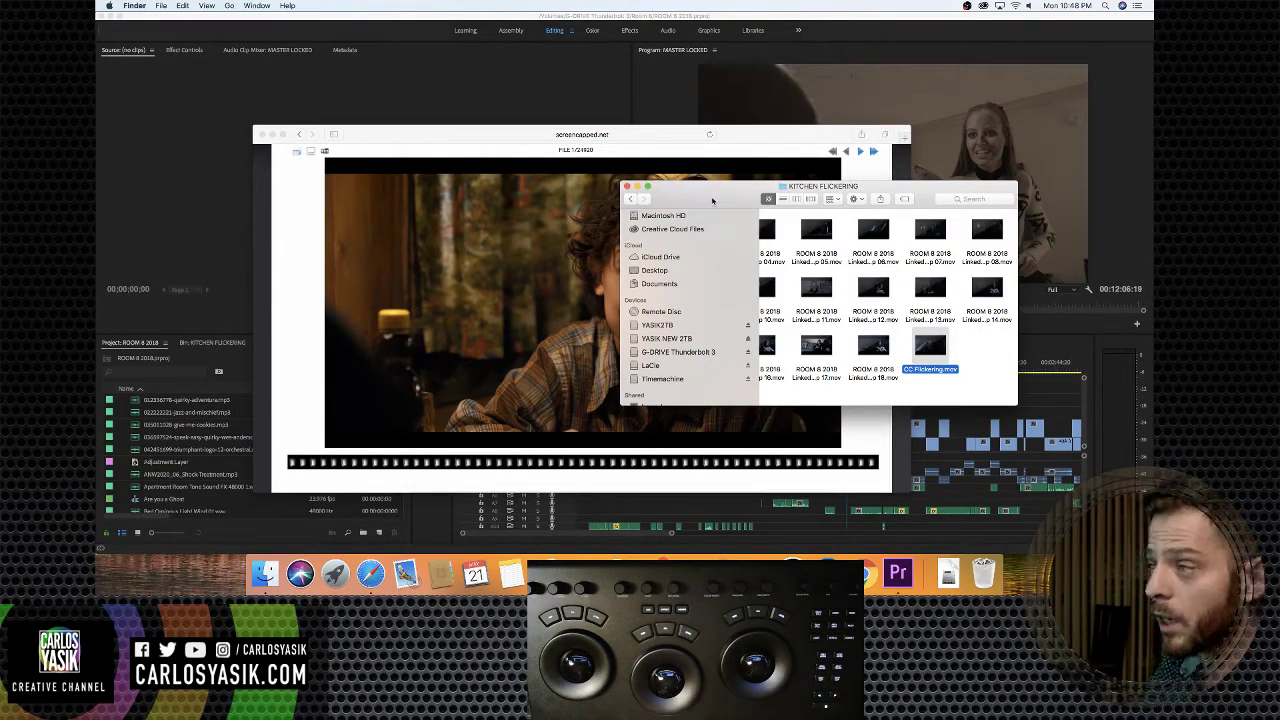
pyautogui.moveTo(712, 201); pyautogui.dragTo(646, 191)
pyautogui.scroll(3, 633, 253)
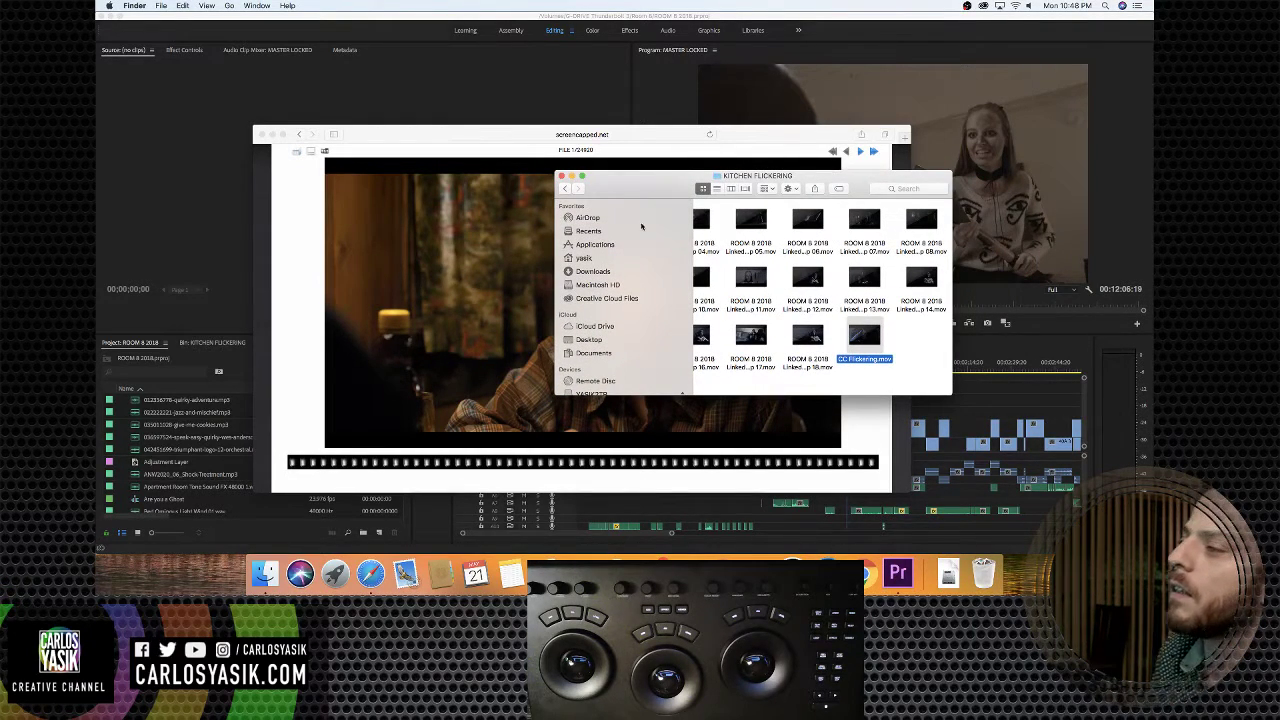
pyautogui.scroll(2, 640, 228)
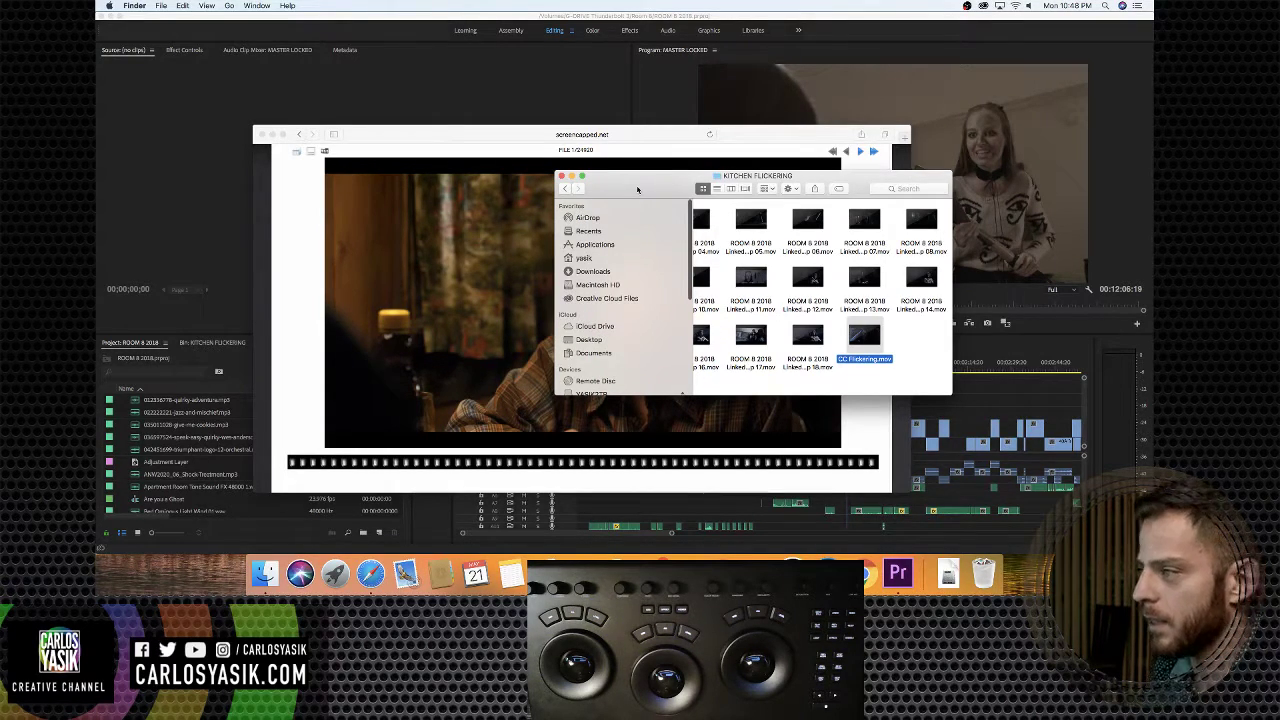
pyautogui.press('super+n')
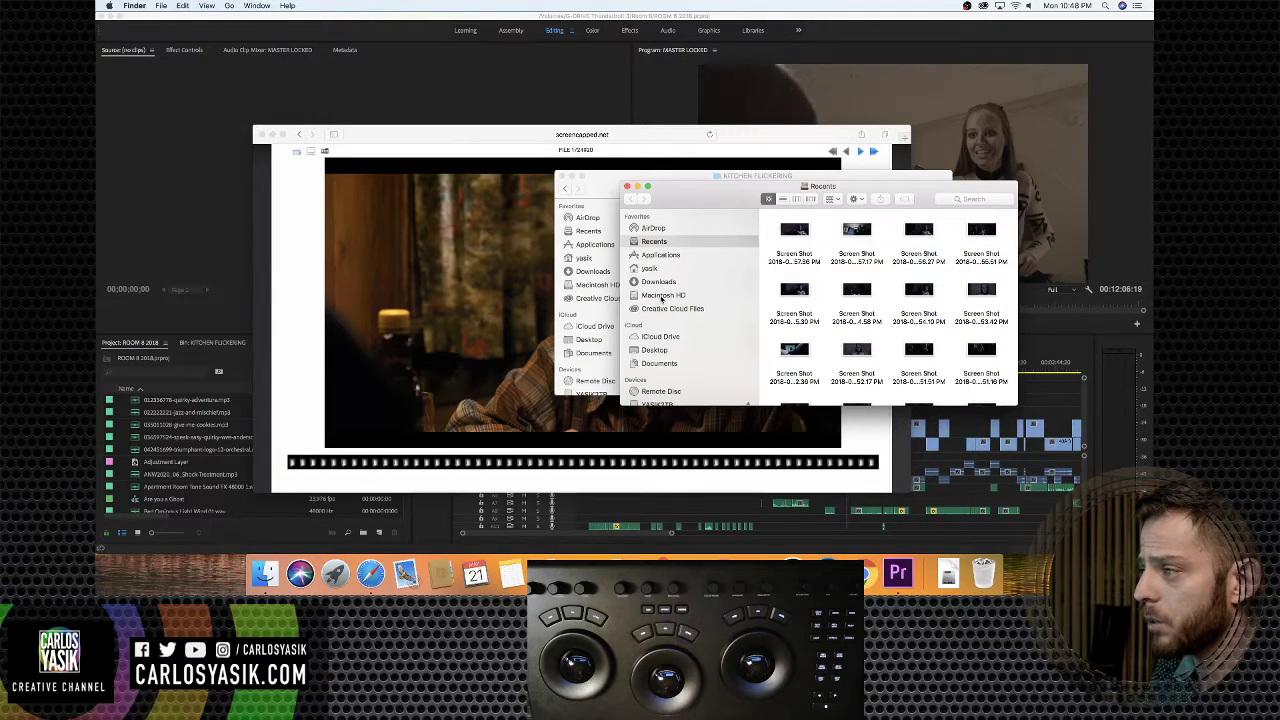
pyautogui.scroll(1, 659, 352)
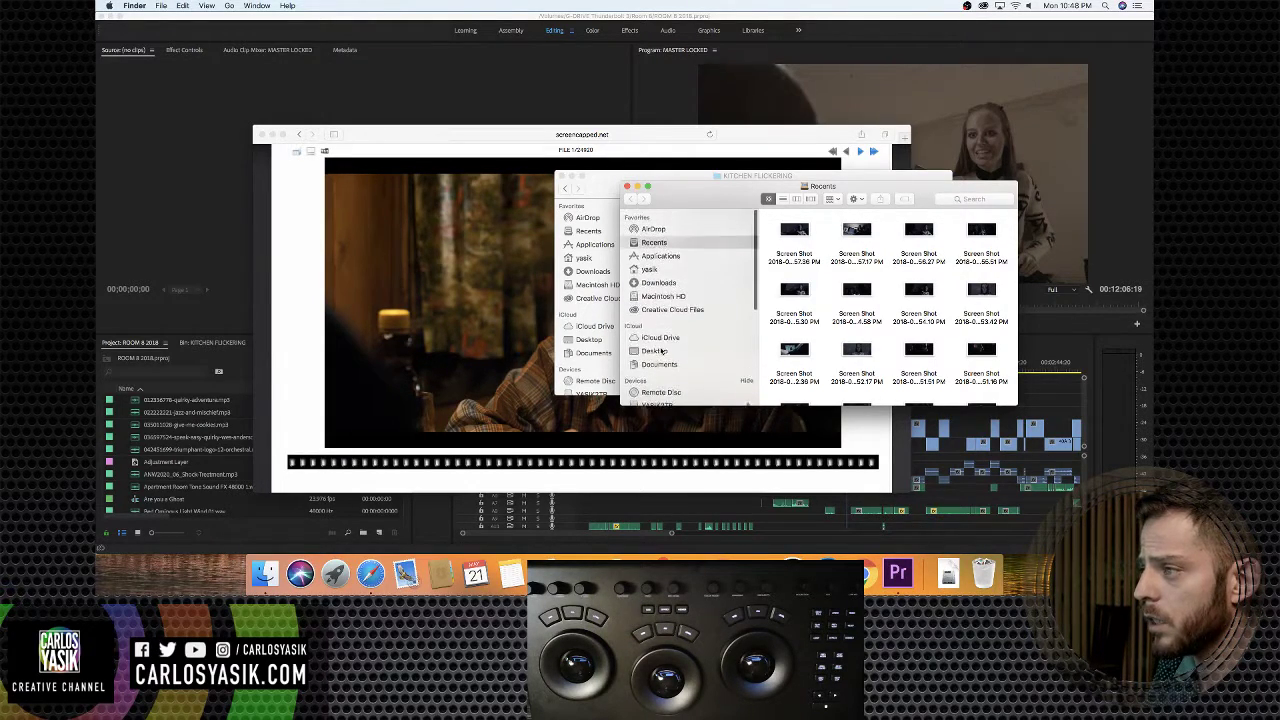
pyautogui.click(659, 350)
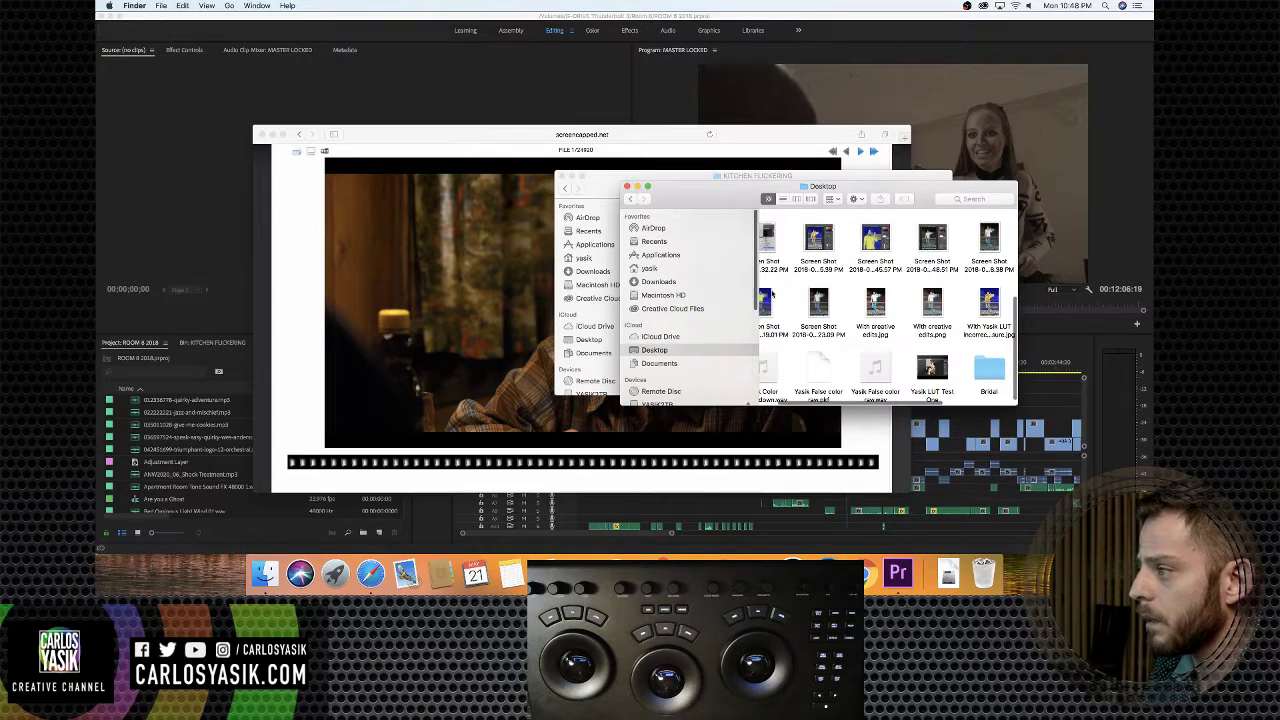
# Find and open the Screen Grab folder on the Desktop
pyautogui.hscroll(2, 772, 292)
pyautogui.hscroll(-2, 772, 292)
pyautogui.scroll(3, 774, 292)
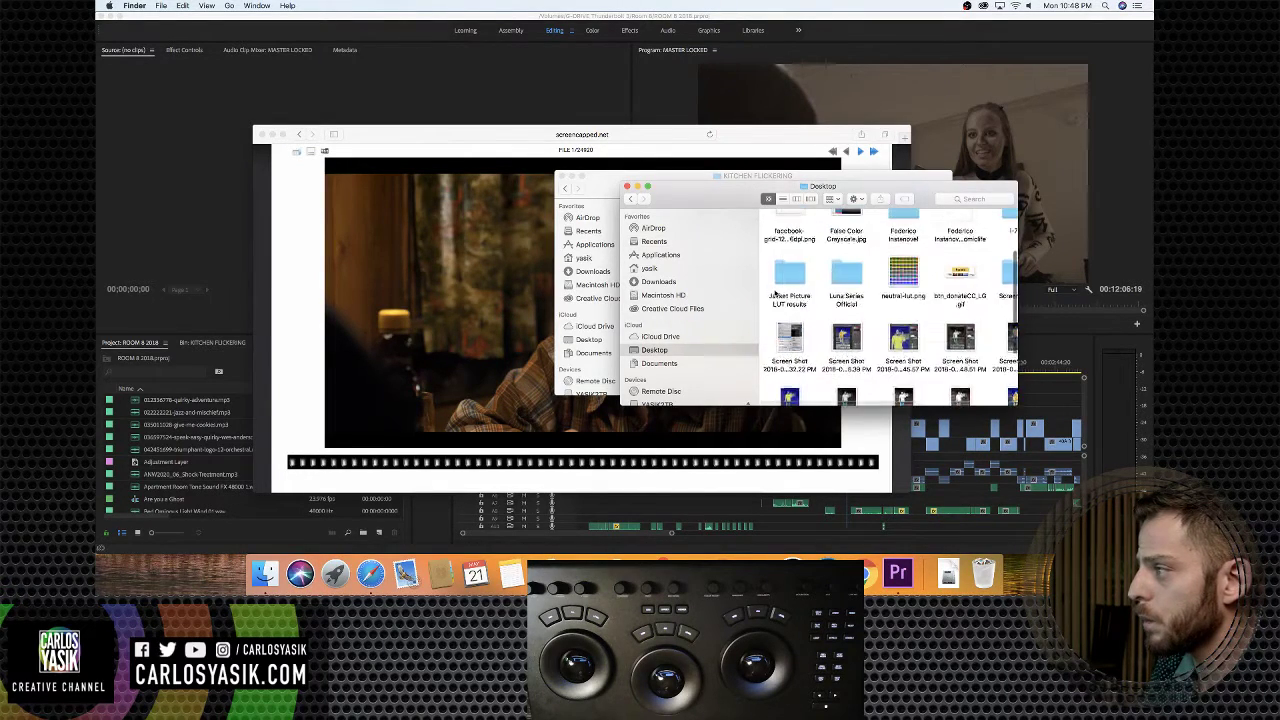
pyautogui.hscroll(2, 775, 292)
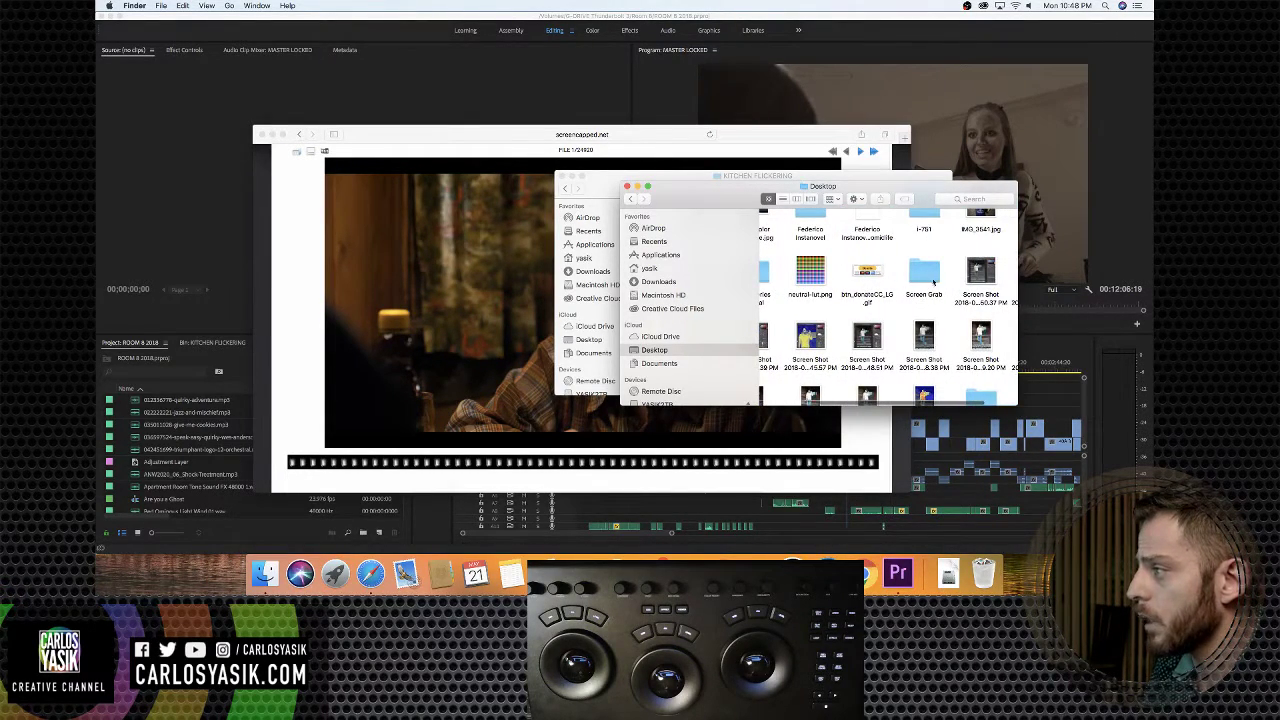
pyautogui.scroll(-1, 928, 296)
pyautogui.scroll(3, 928, 296)
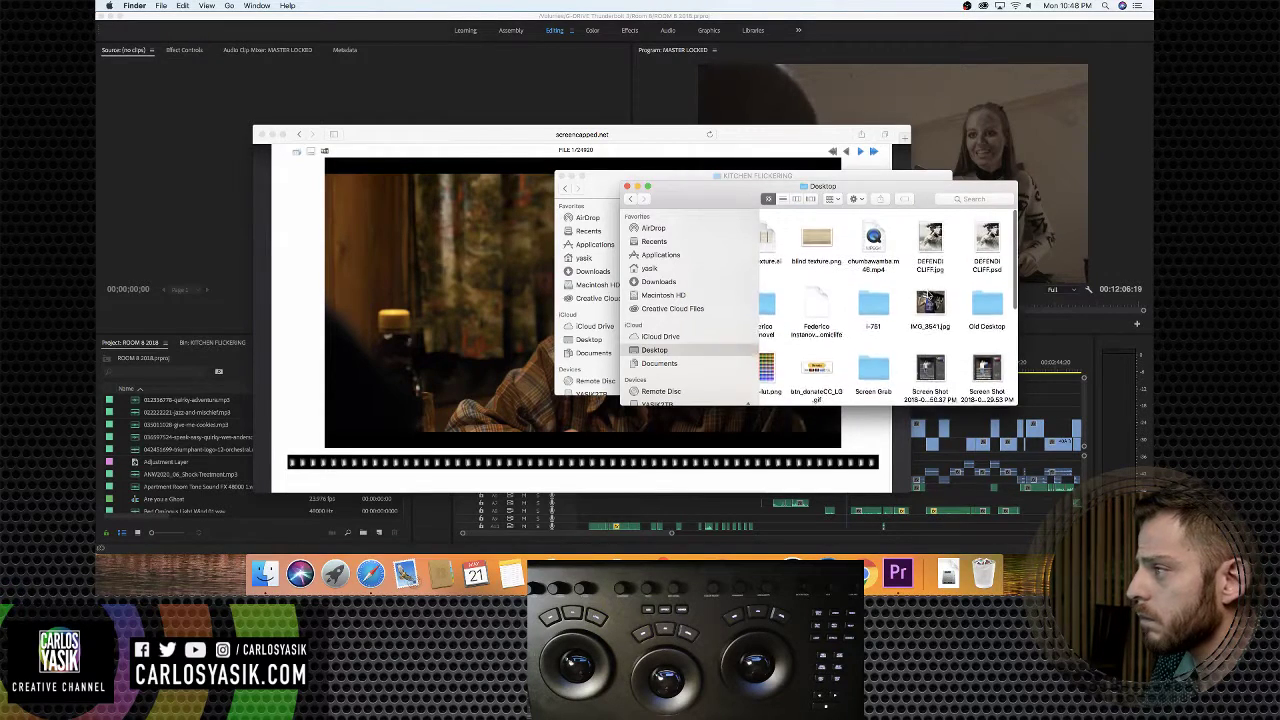
pyautogui.hscroll(-2, 928, 296)
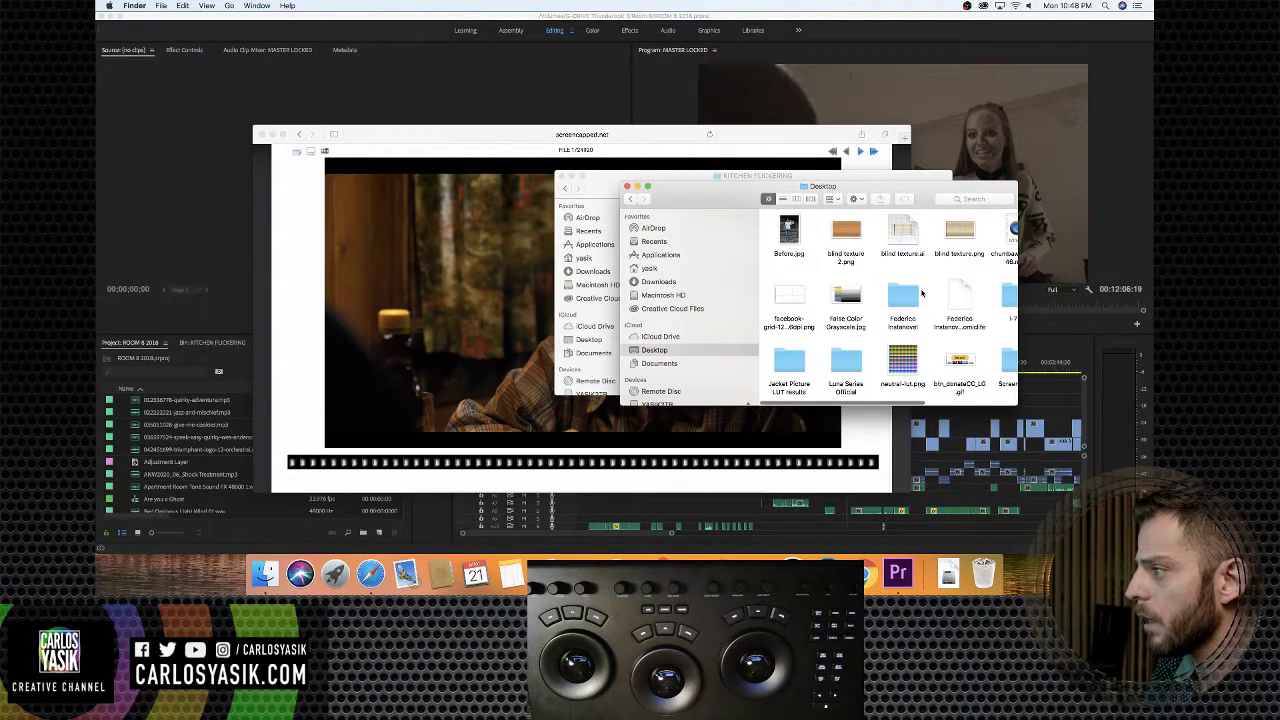
pyautogui.scroll(-1, 921, 293)
pyautogui.hscroll(1, 922, 293)
pyautogui.scroll(-3, 922, 293)
pyautogui.hscroll(1, 922, 293)
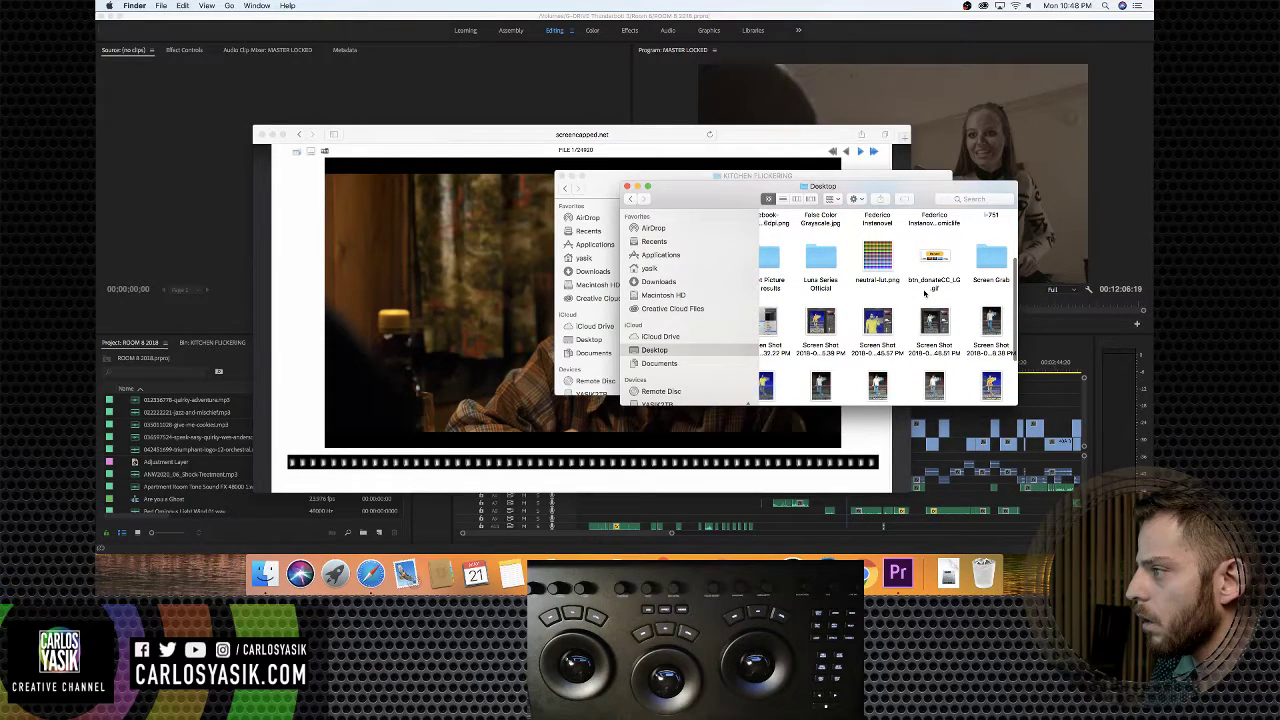
pyautogui.doubleClick(991, 258)
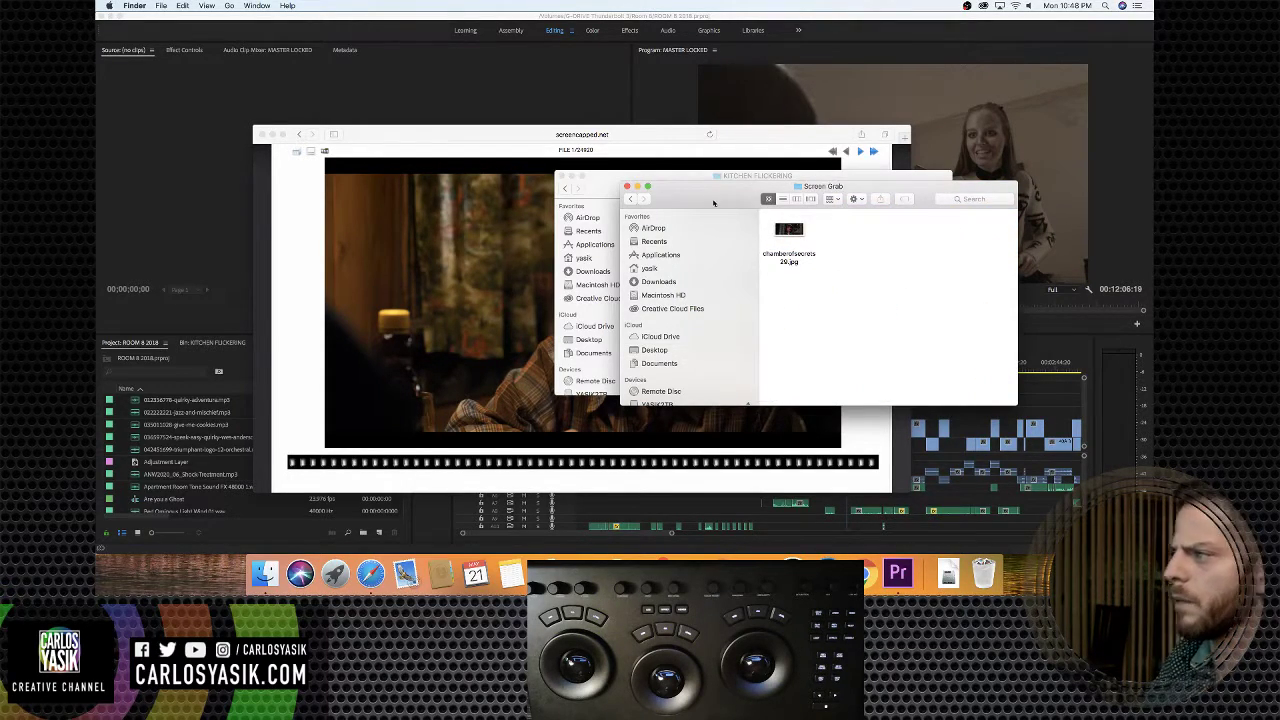
# Arrange the Screen Grab folder and browser windows side by side and save the displayed screencap into the Screen Grab folder
pyautogui.moveTo(713, 201); pyautogui.dragTo(211, 188)
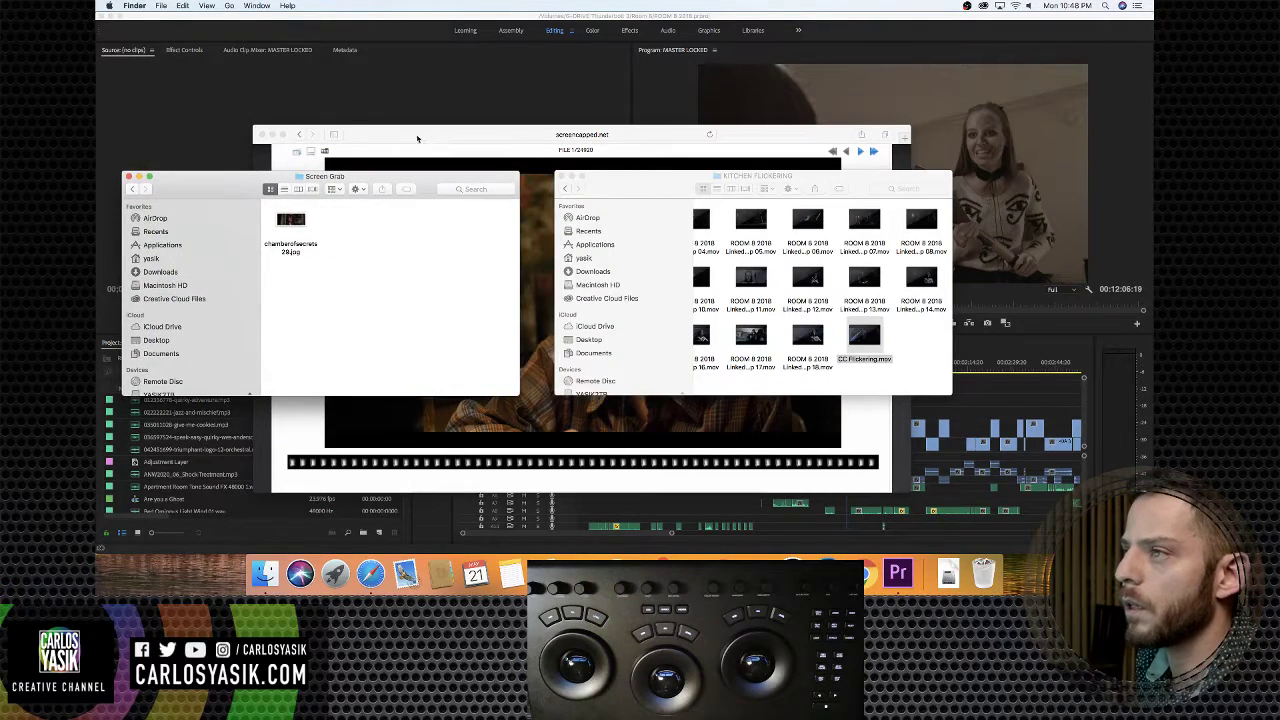
pyautogui.moveTo(418, 138); pyautogui.dragTo(612, 122)
pyautogui.moveTo(784, 307); pyautogui.dragTo(349, 285)
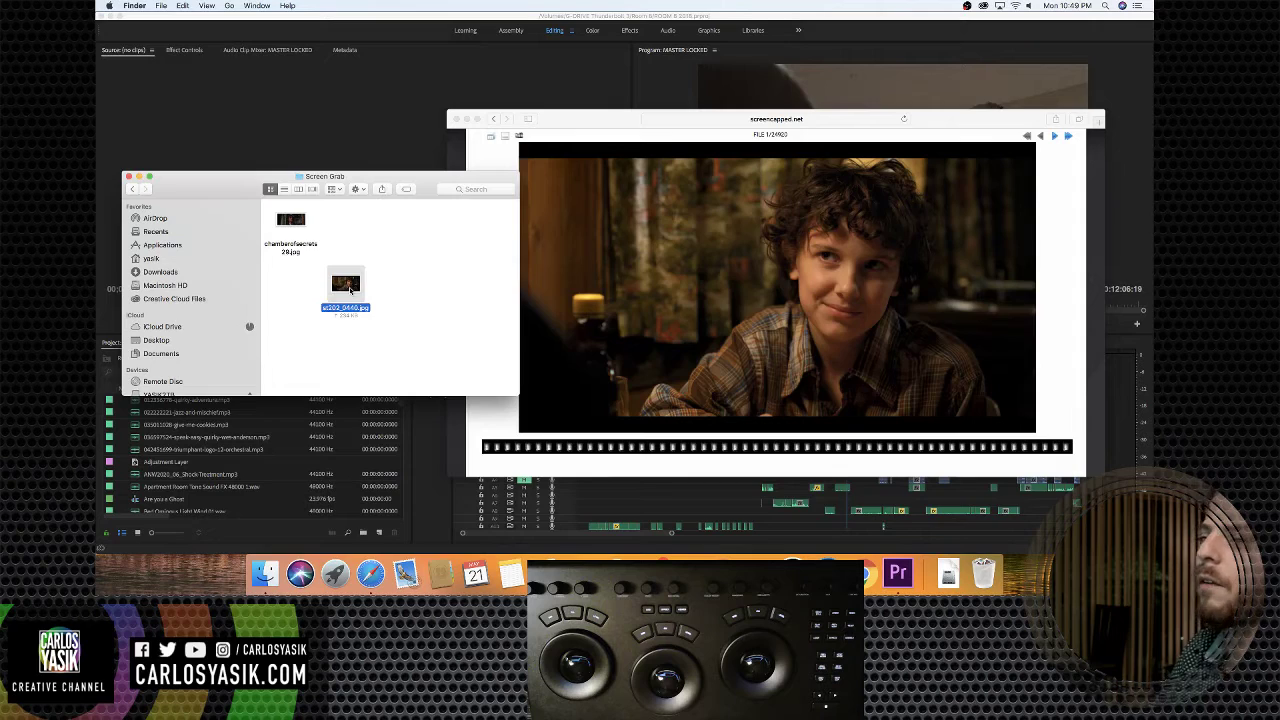
# Preview the saved st202_0440.jpg at large size, close the preview and return to Premiere Pro
pyautogui.press('space')
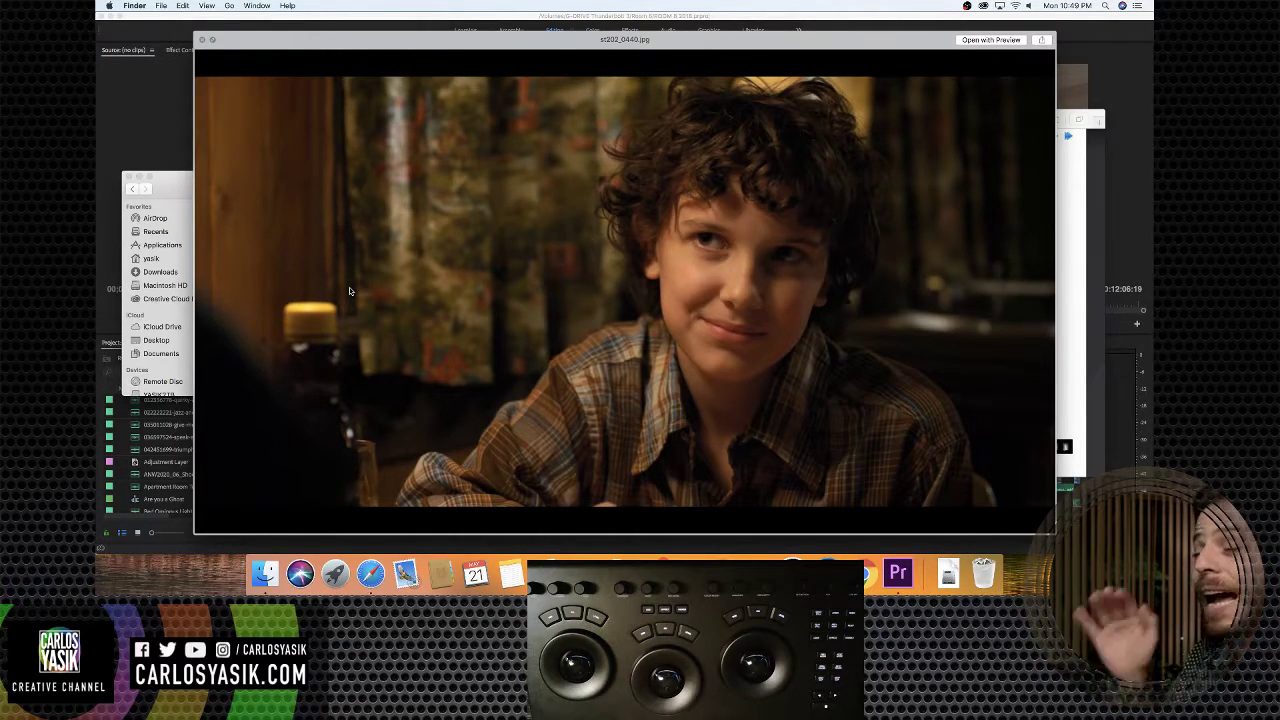
pyautogui.press('space')
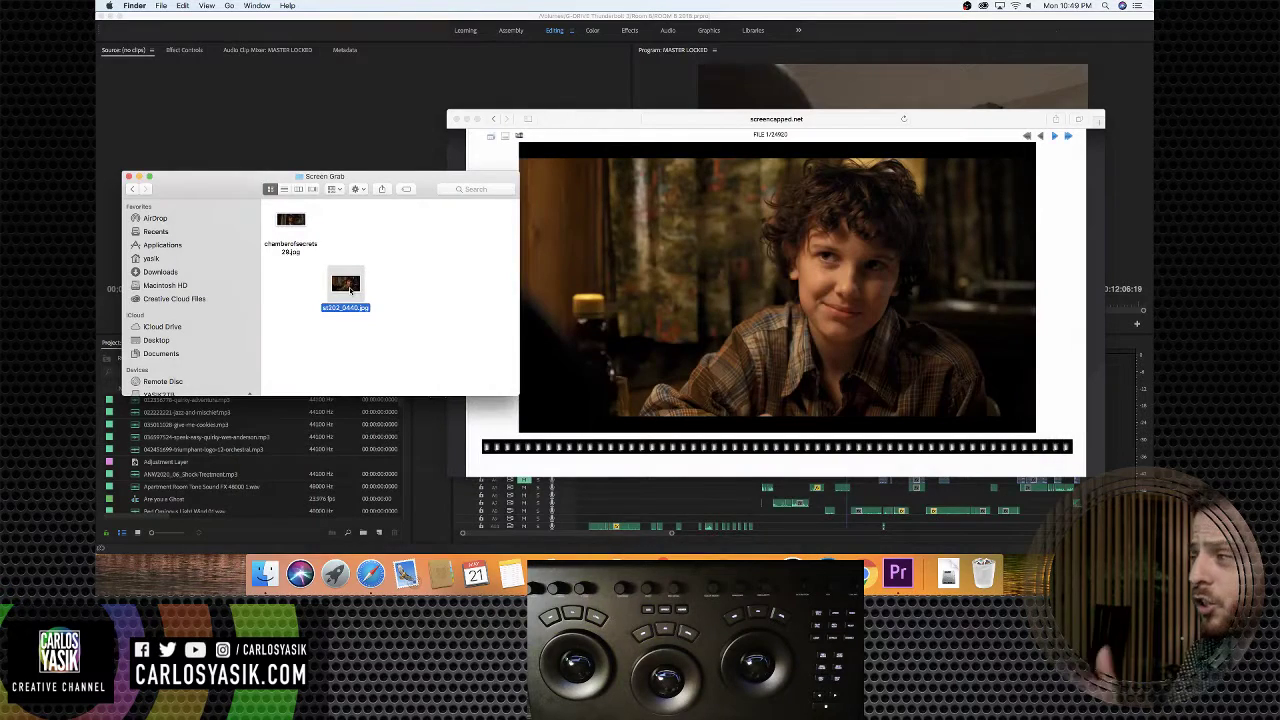
pyautogui.click(313, 102)
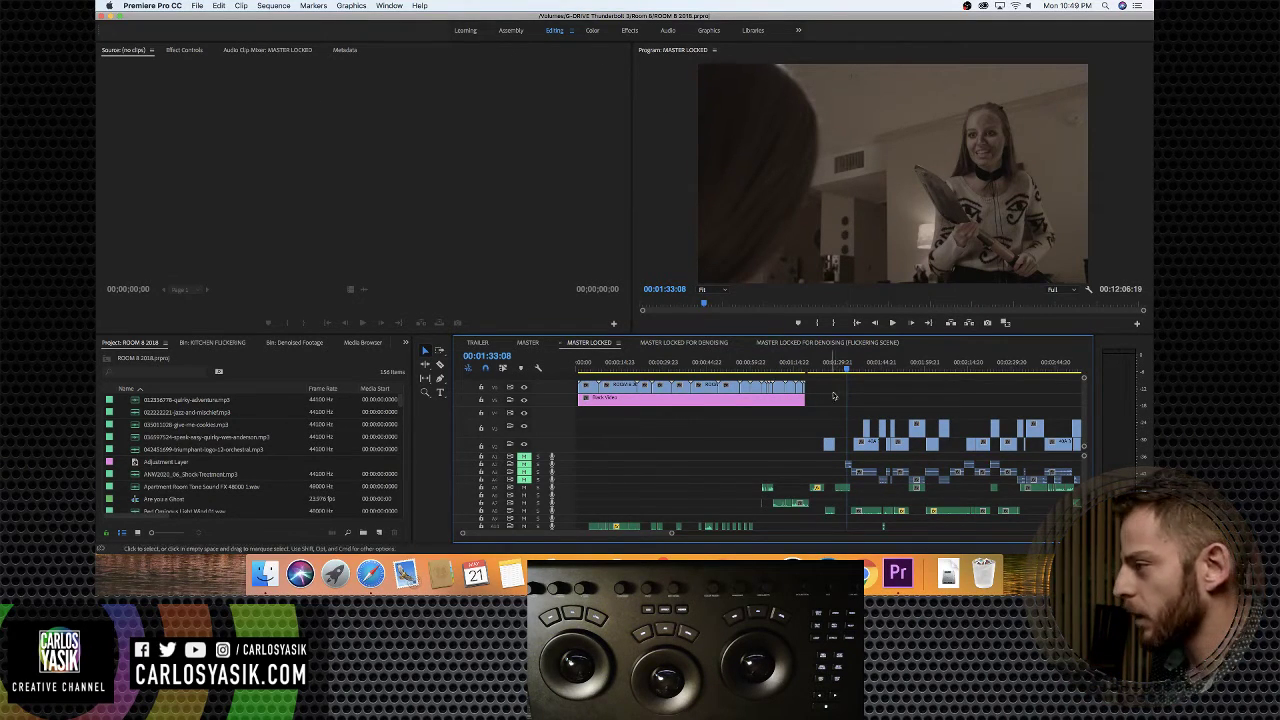
# Scrub the MASTER LOCKED sequence back to 00:01:25:04 and zoom the timeline out to show more of the clips
pyautogui.press('space')
pyautogui.moveTo(838, 370); pyautogui.dragTo(824, 370)
pyautogui.hscroll(5, 772, 418)
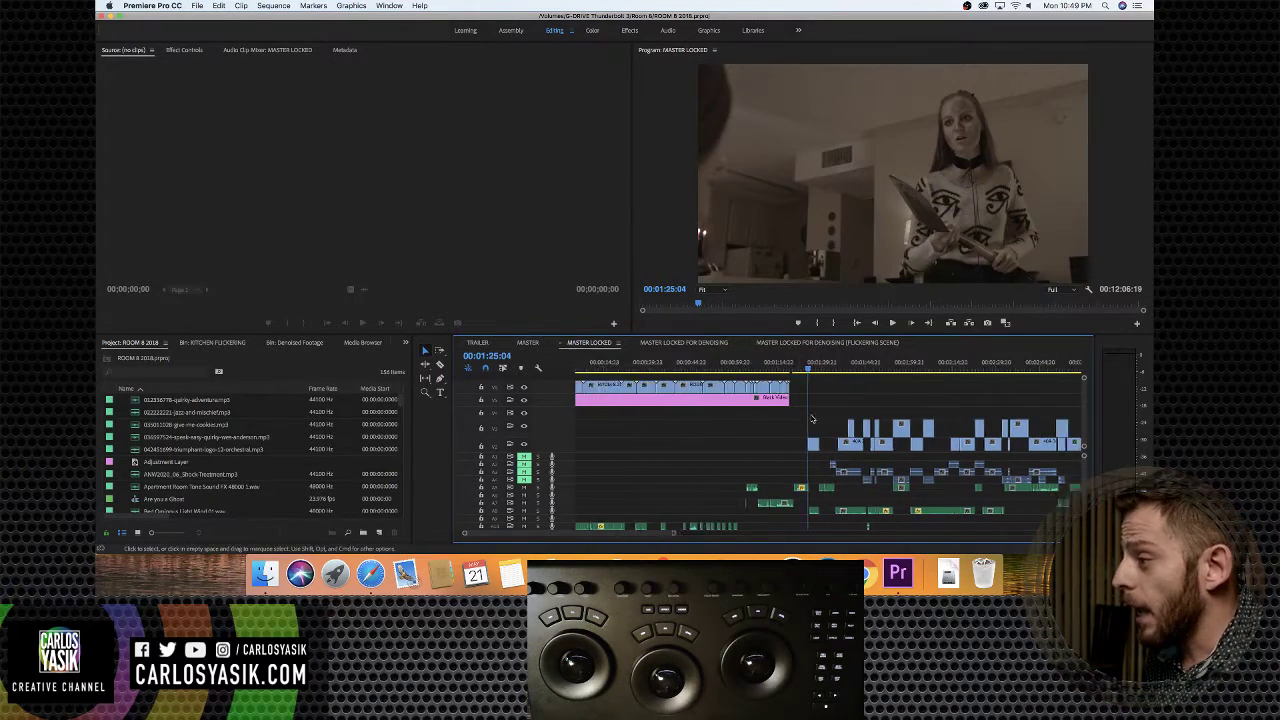
pyautogui.press('z')
pyautogui.keyDown('alt'); pyautogui.click(736, 465); pyautogui.keyUp('alt')
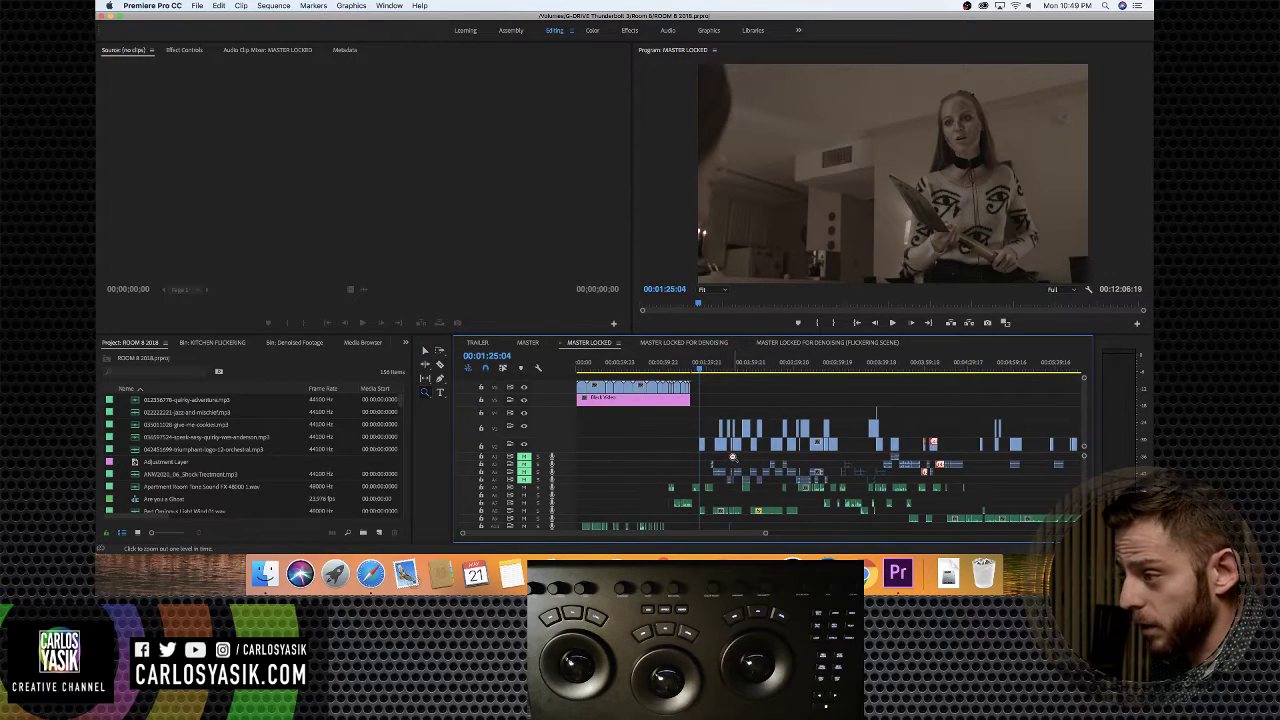
pyautogui.keyDown('alt'); pyautogui.click(733, 460); pyautogui.keyUp('alt')
pyautogui.click(705, 441)
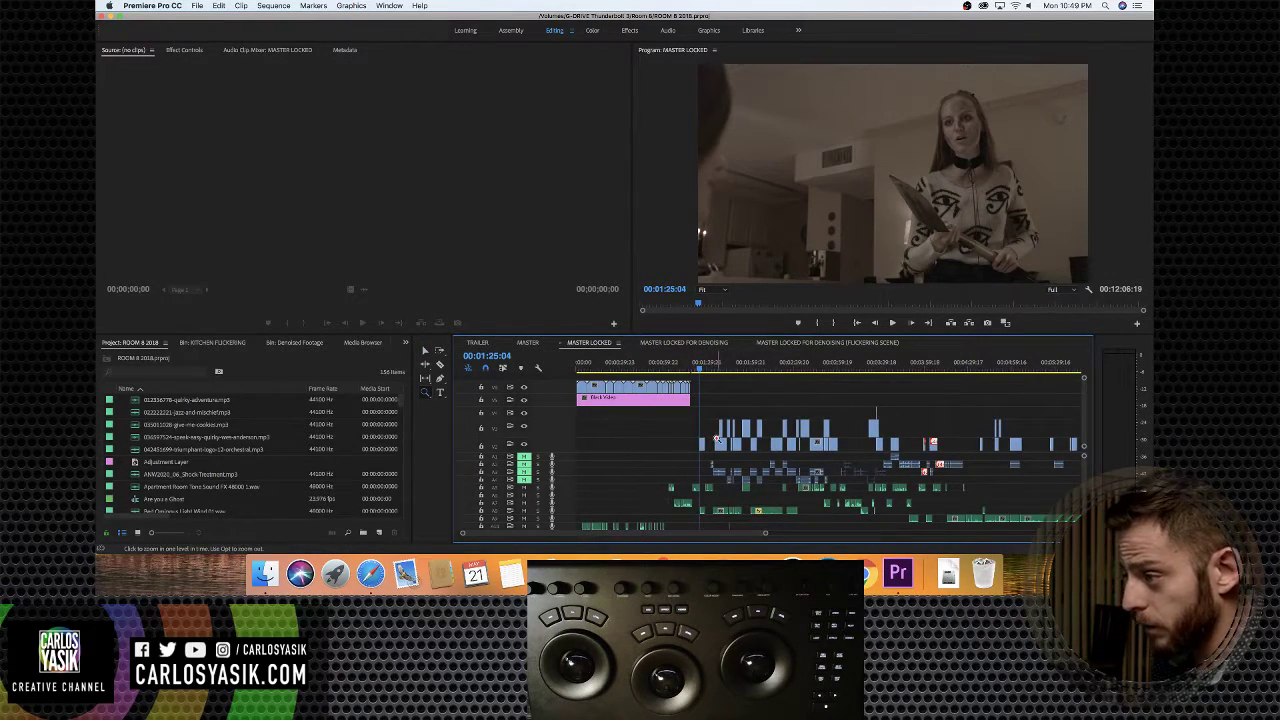
# Open the MASTER LOCKED FOR DENOISING sequence and place the playhead at 00:01:20:04, just after the pink clips
pyautogui.click(705, 343)
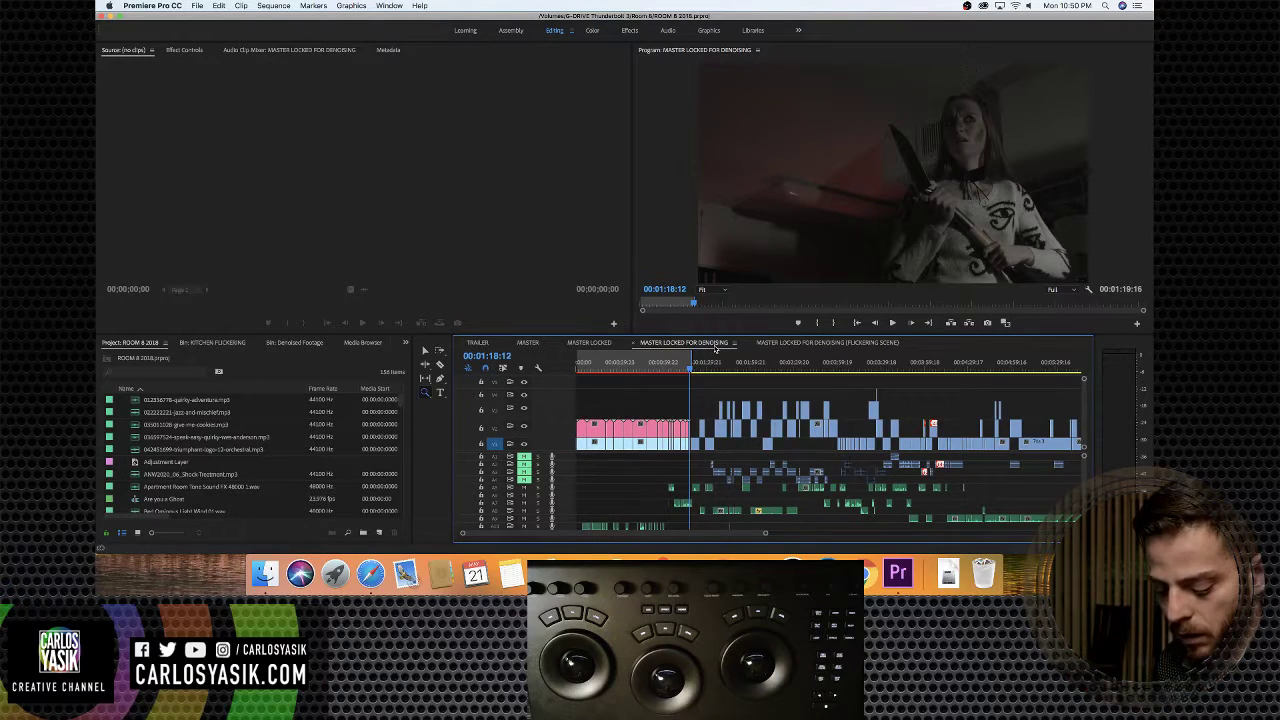
pyautogui.click(708, 413)
pyautogui.press('v')
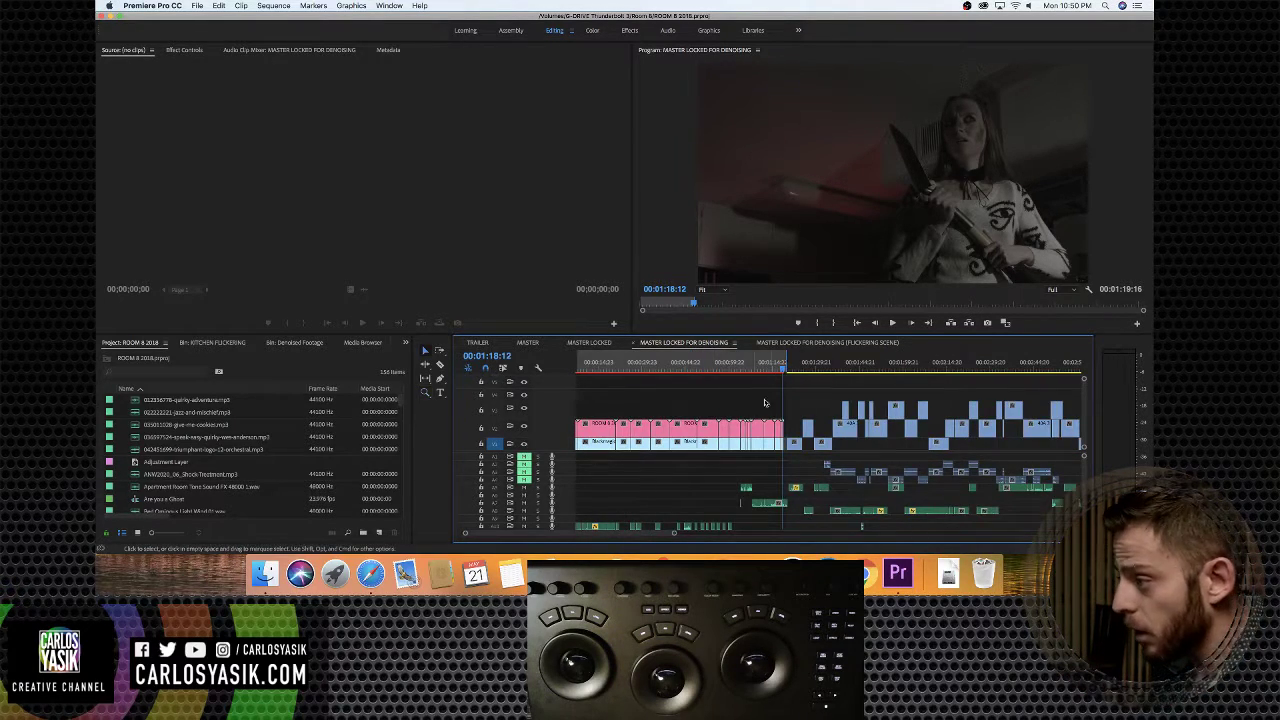
pyautogui.hscroll(5, 660, 410)
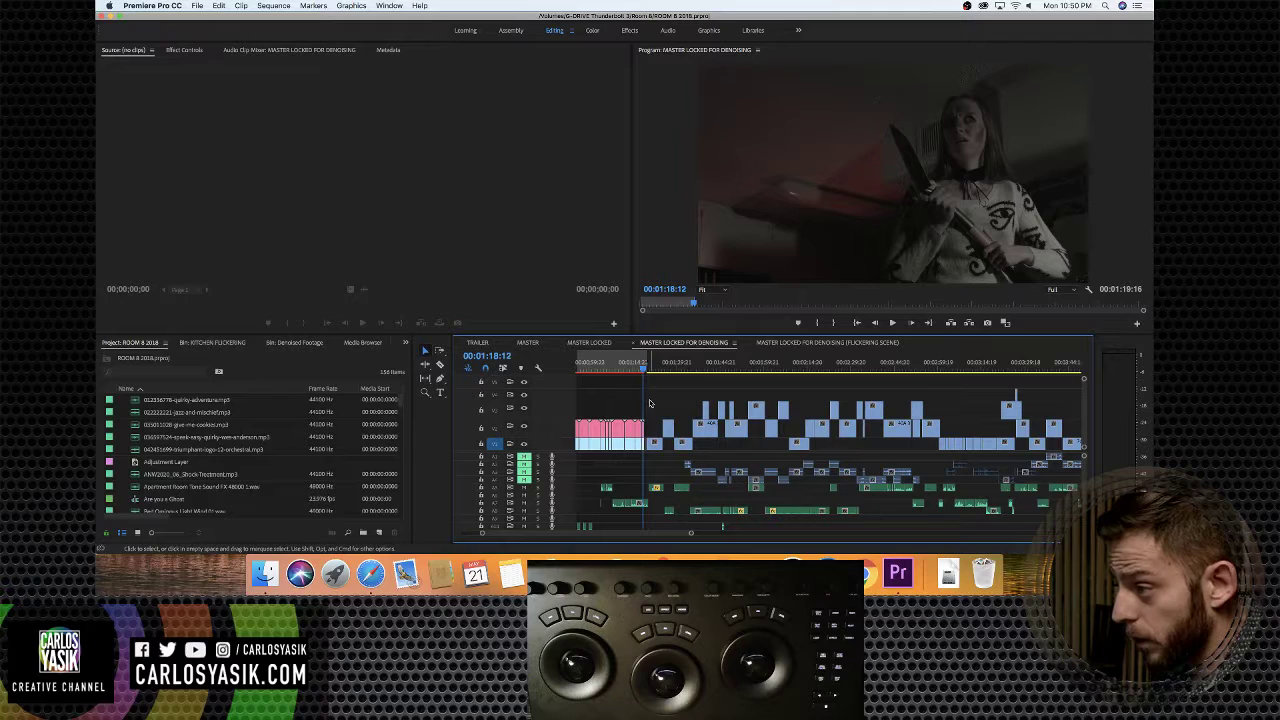
pyautogui.click(655, 366)
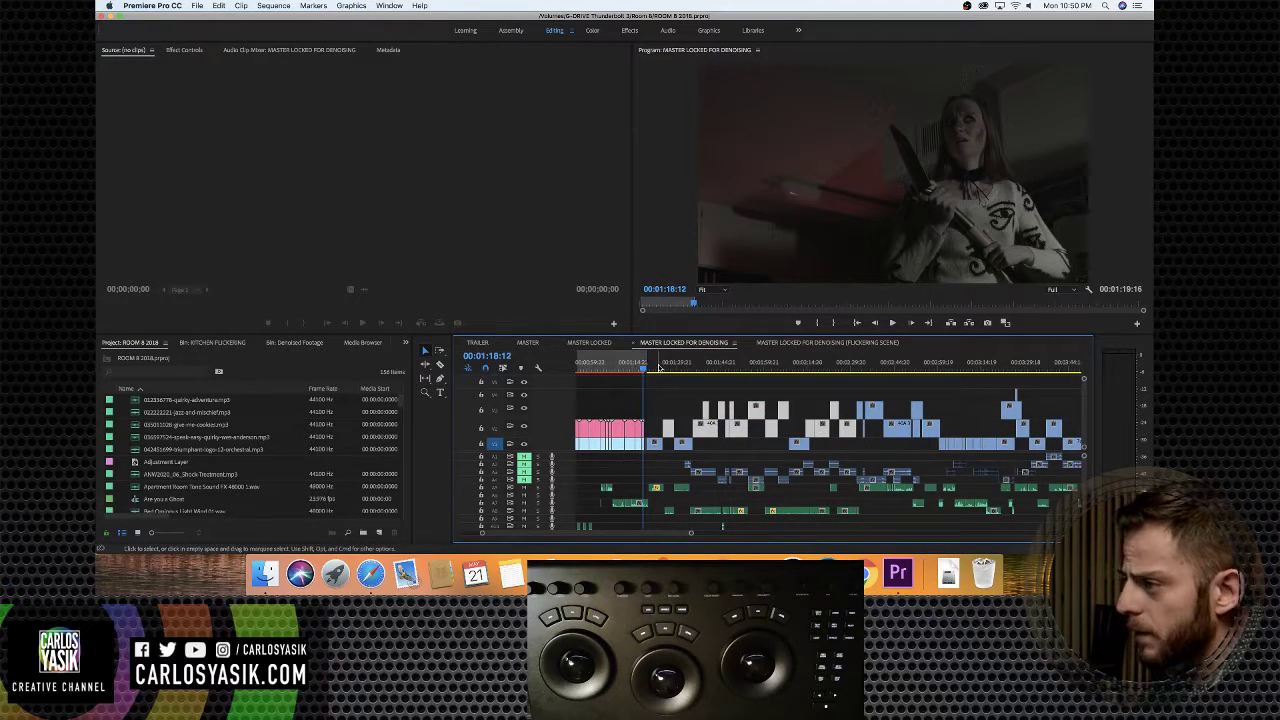
pyautogui.moveTo(655, 368); pyautogui.dragTo(648, 368)
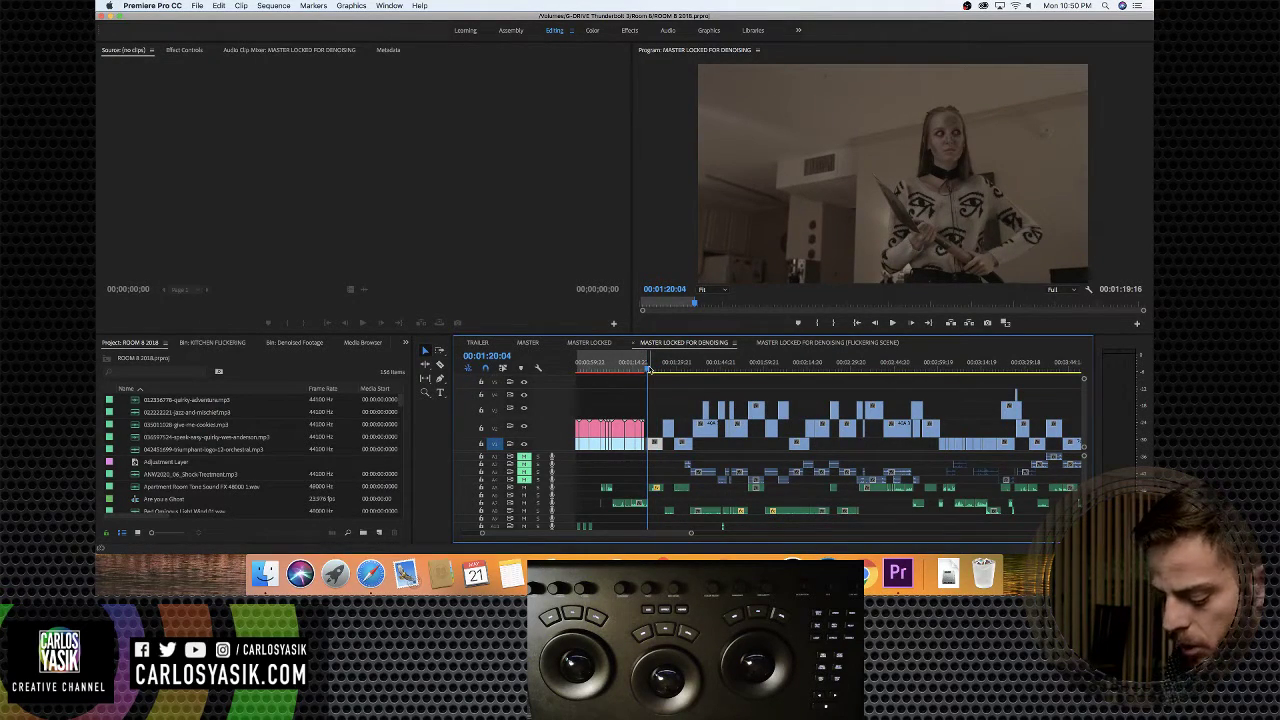
# Play the scene following the pink clips, mute the system sound and scrub ahead to 00:01:59:03
pyautogui.press('space')
pyautogui.press('XF86AudioRaiseVolume')
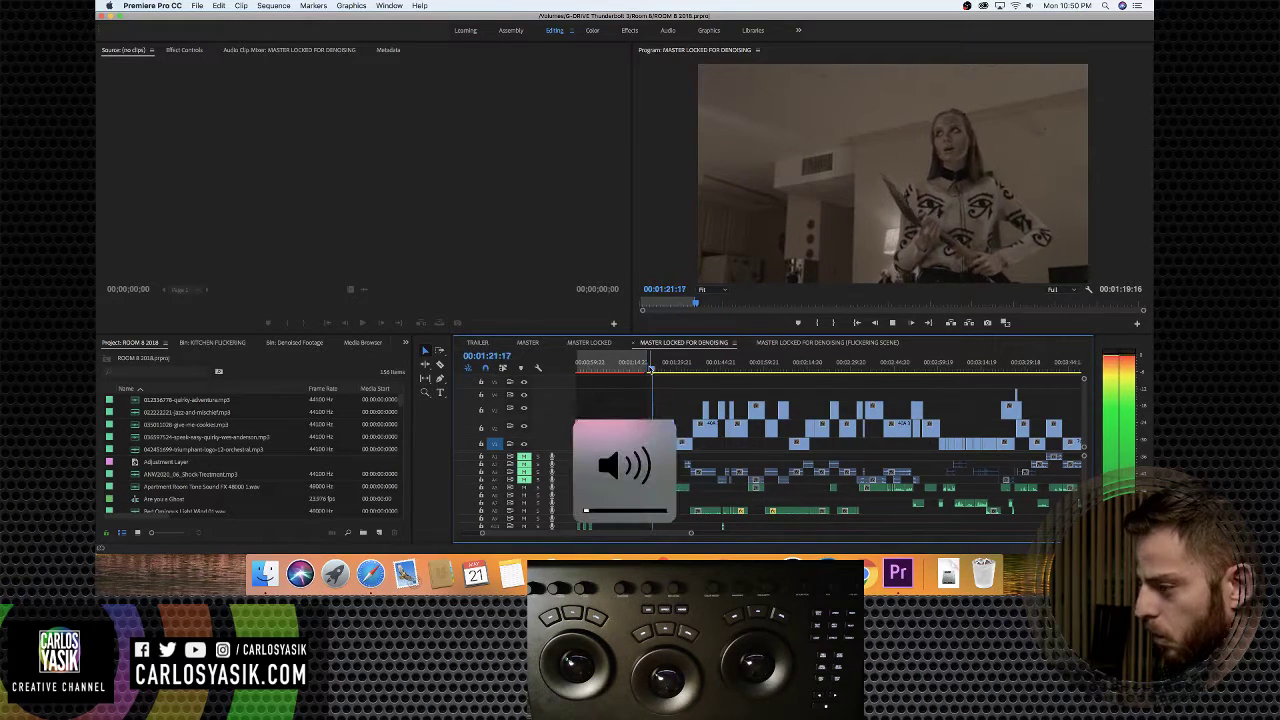
pyautogui.press('XF86AudioMute')
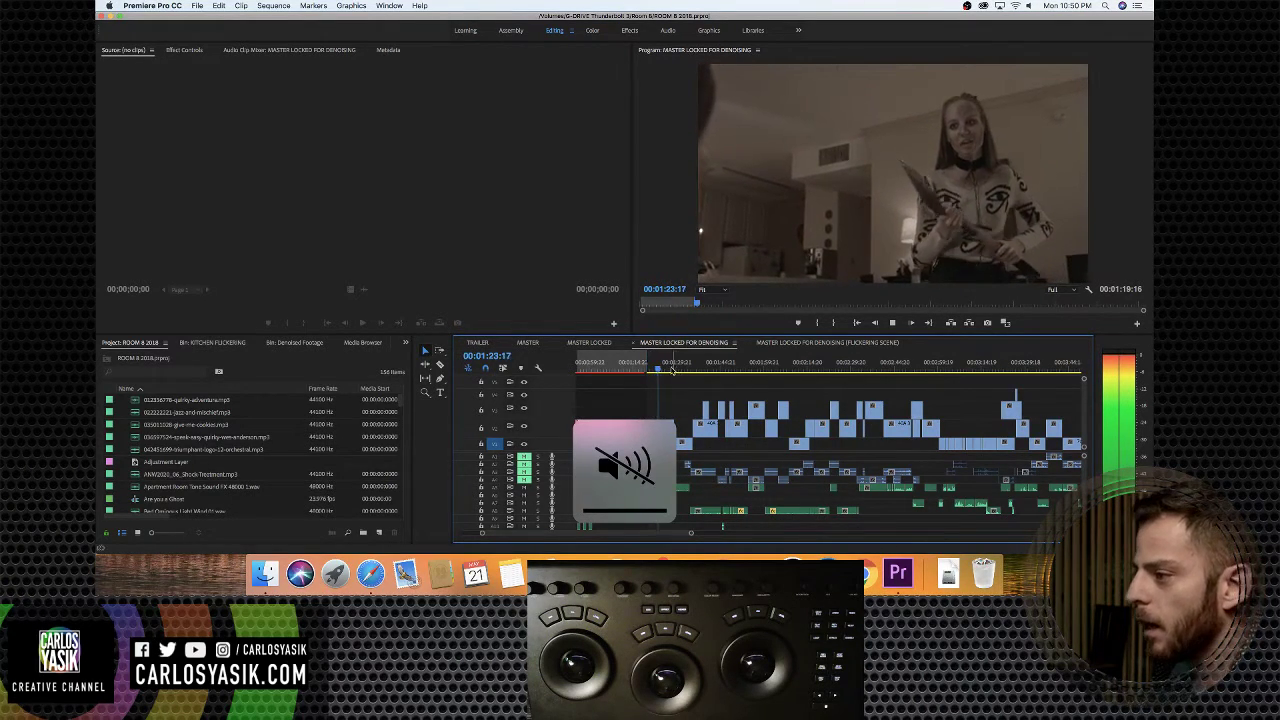
pyautogui.moveTo(672, 370); pyautogui.dragTo(761, 369)
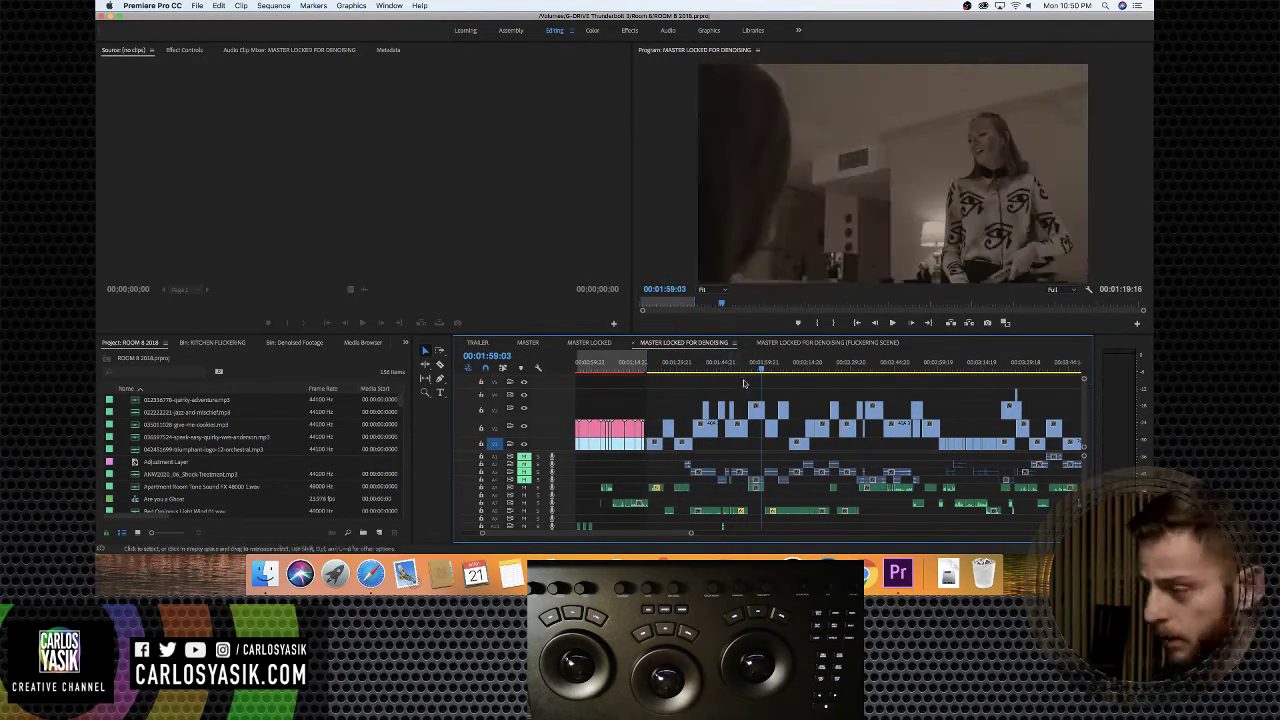
# Zoom the timeline out one level and scrub through the ungraded footage up to 00:05:10:18
pyautogui.press('z')
pyautogui.keyDown('alt'); pyautogui.click(800, 428); pyautogui.keyUp('alt')
pyautogui.press('v')
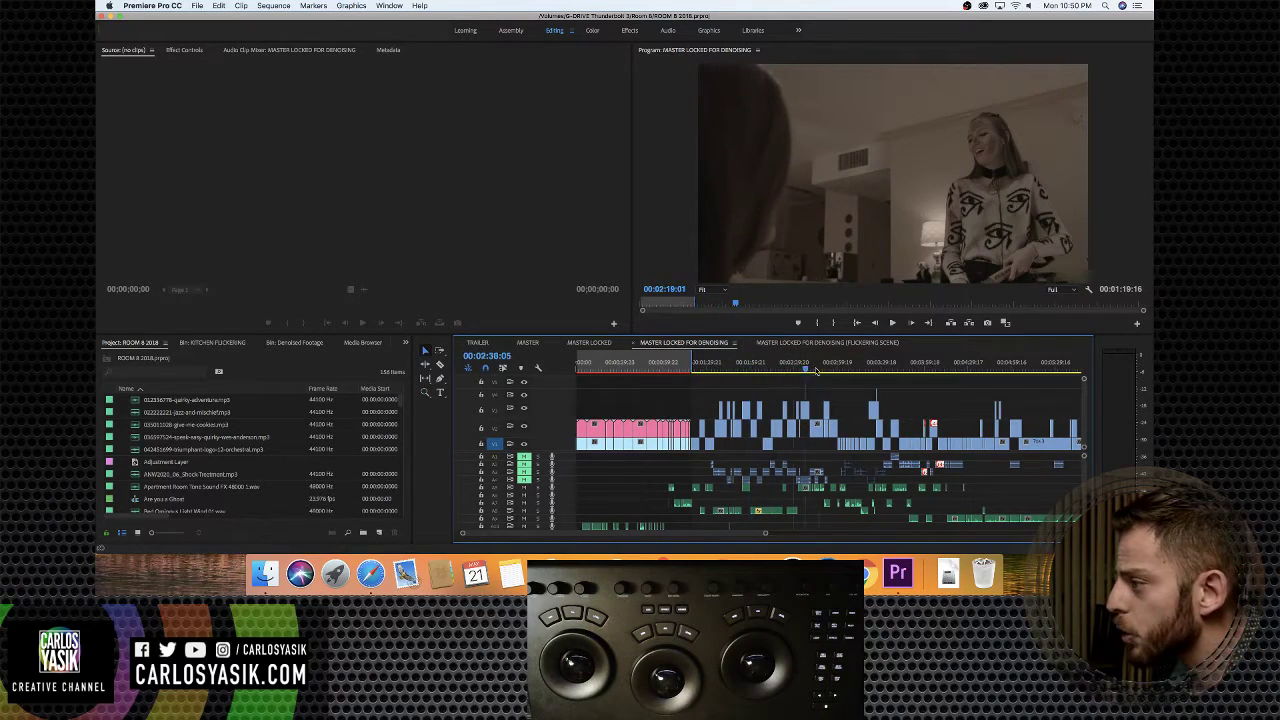
pyautogui.moveTo(780, 370); pyautogui.dragTo(949, 370)
pyautogui.scroll(-2, 899, 398)
pyautogui.click(903, 370)
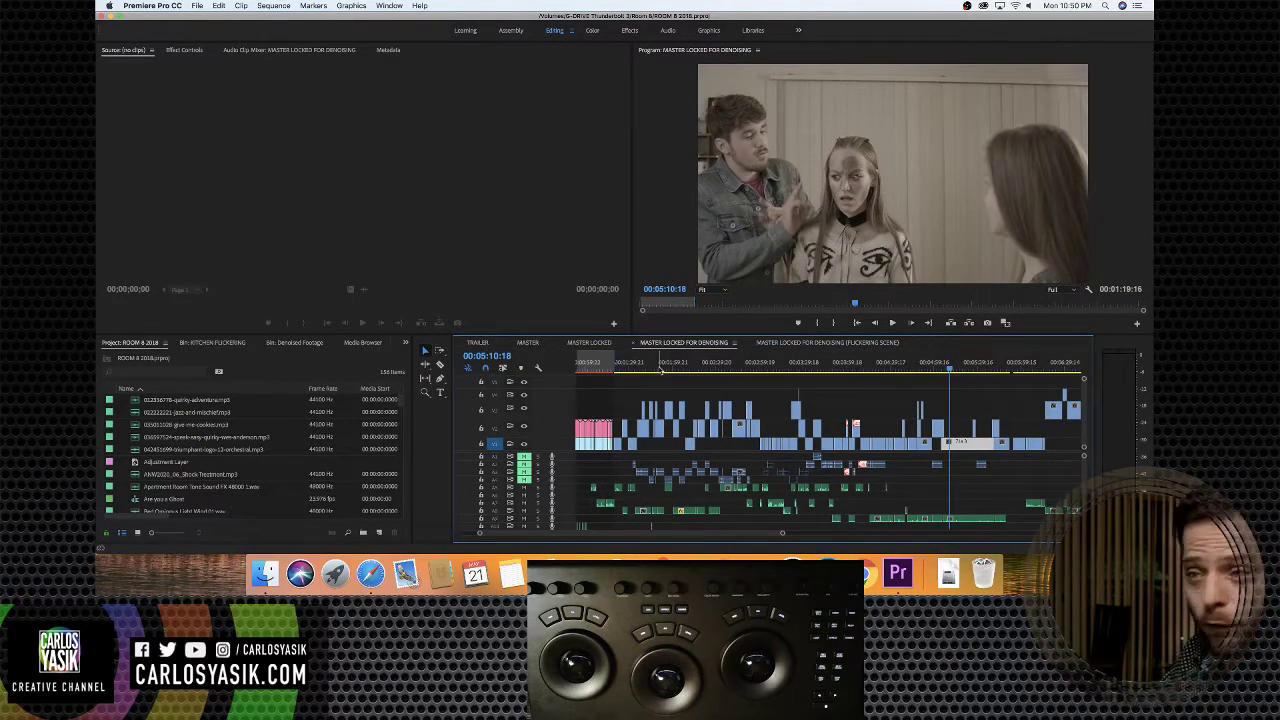
# Scrub through the scene to its end at 00:05:50:14 and select the video clips between the pink clips and that point
pyautogui.moveTo(662, 370); pyautogui.dragTo(837, 370)
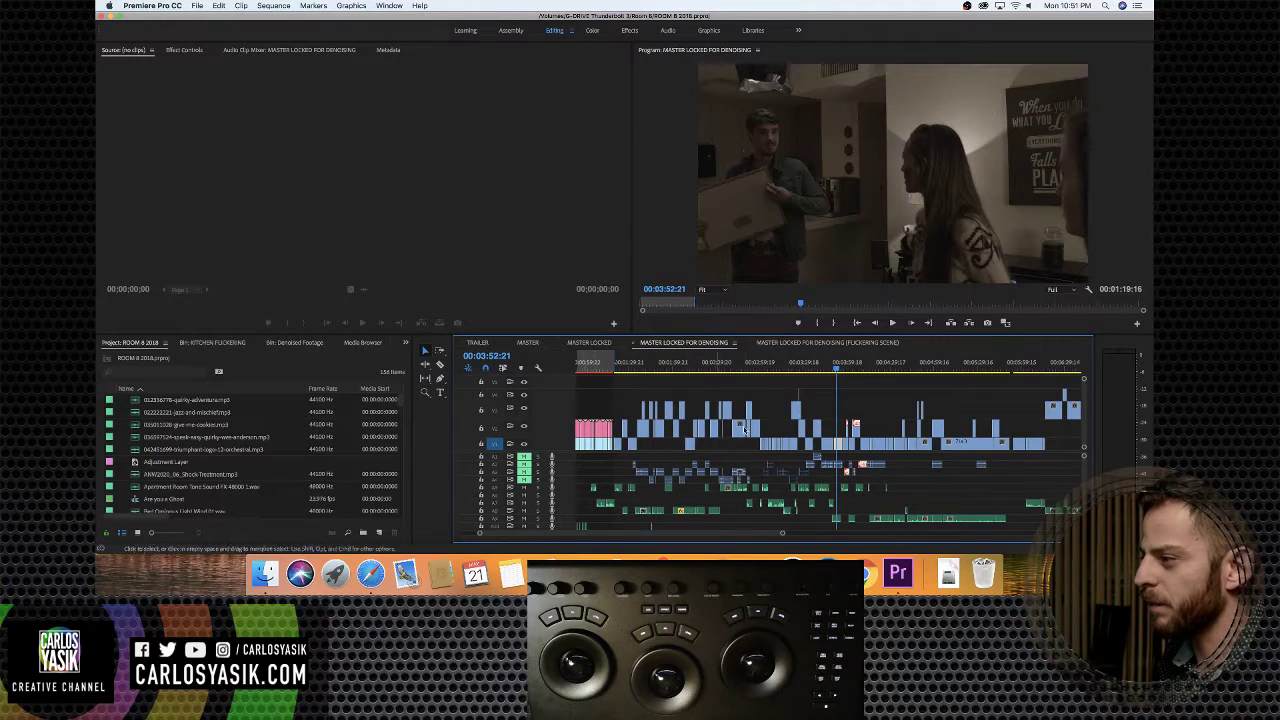
pyautogui.click(918, 370)
pyautogui.moveTo(922, 371); pyautogui.dragTo(1005, 371)
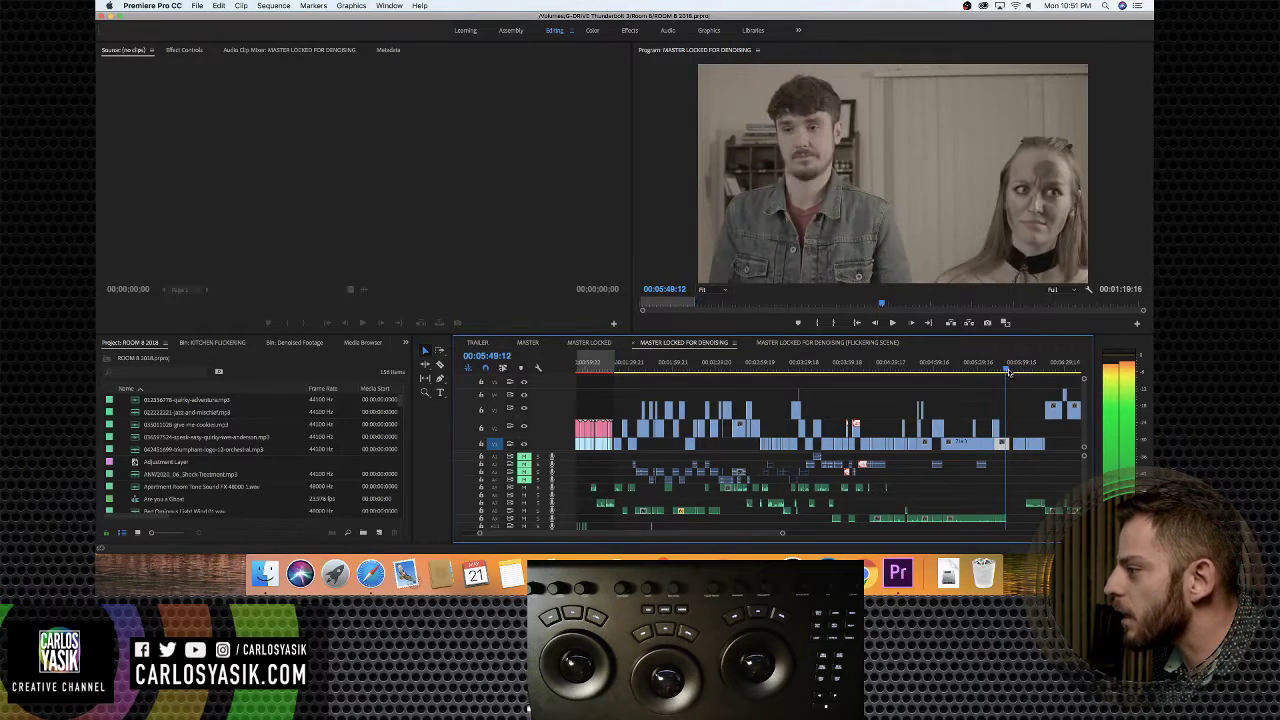
pyautogui.press('space')
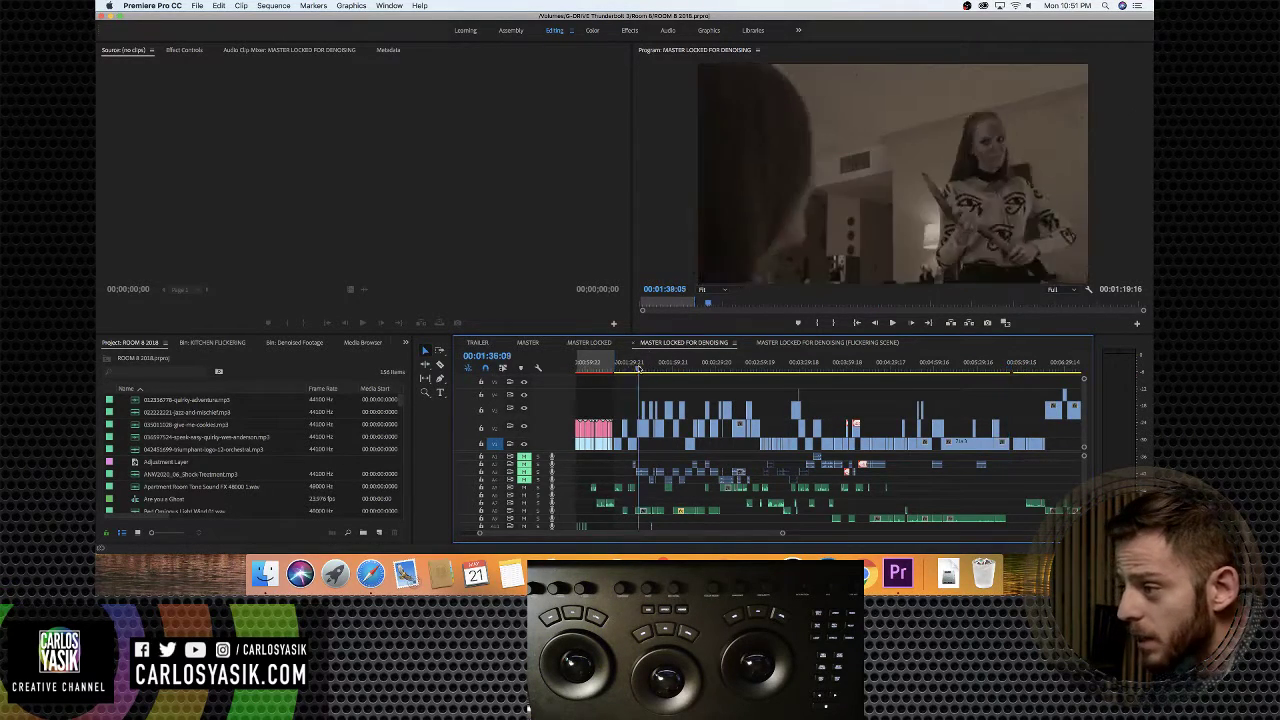
pyautogui.click(1000, 371)
pyautogui.press('space')
pyautogui.click(1006, 371)
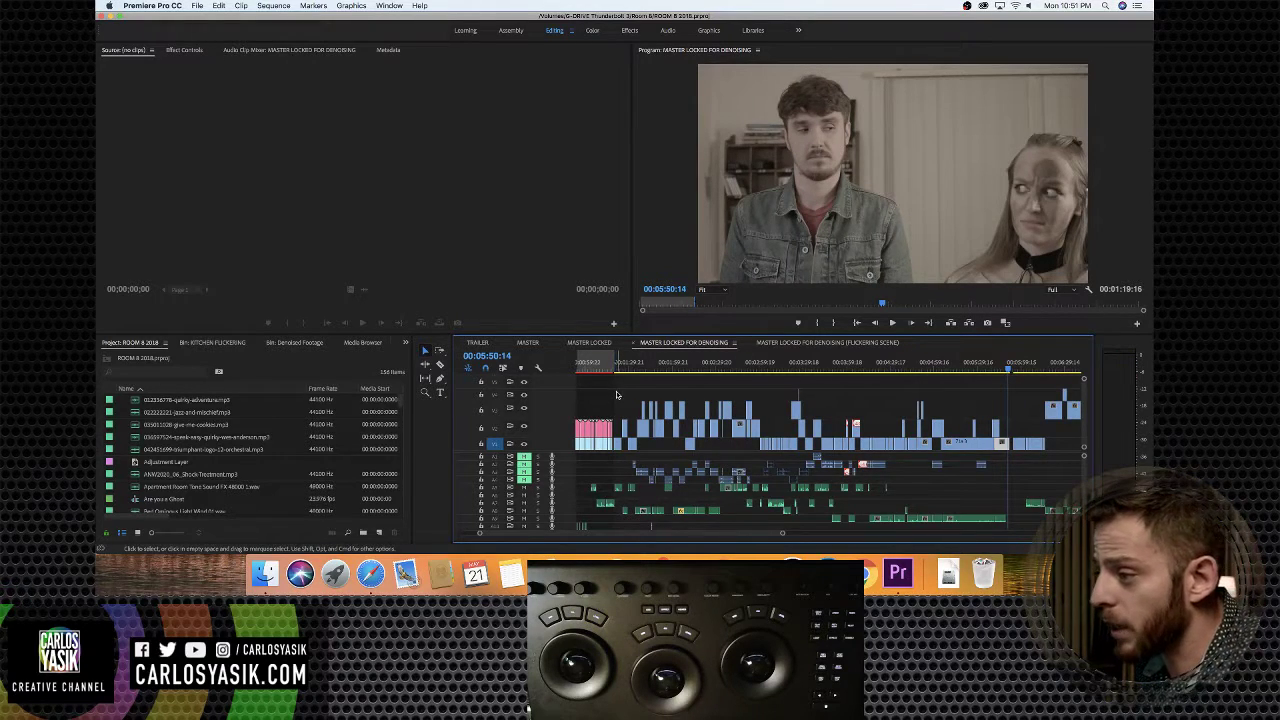
pyautogui.moveTo(616, 395); pyautogui.dragTo(1004, 452)
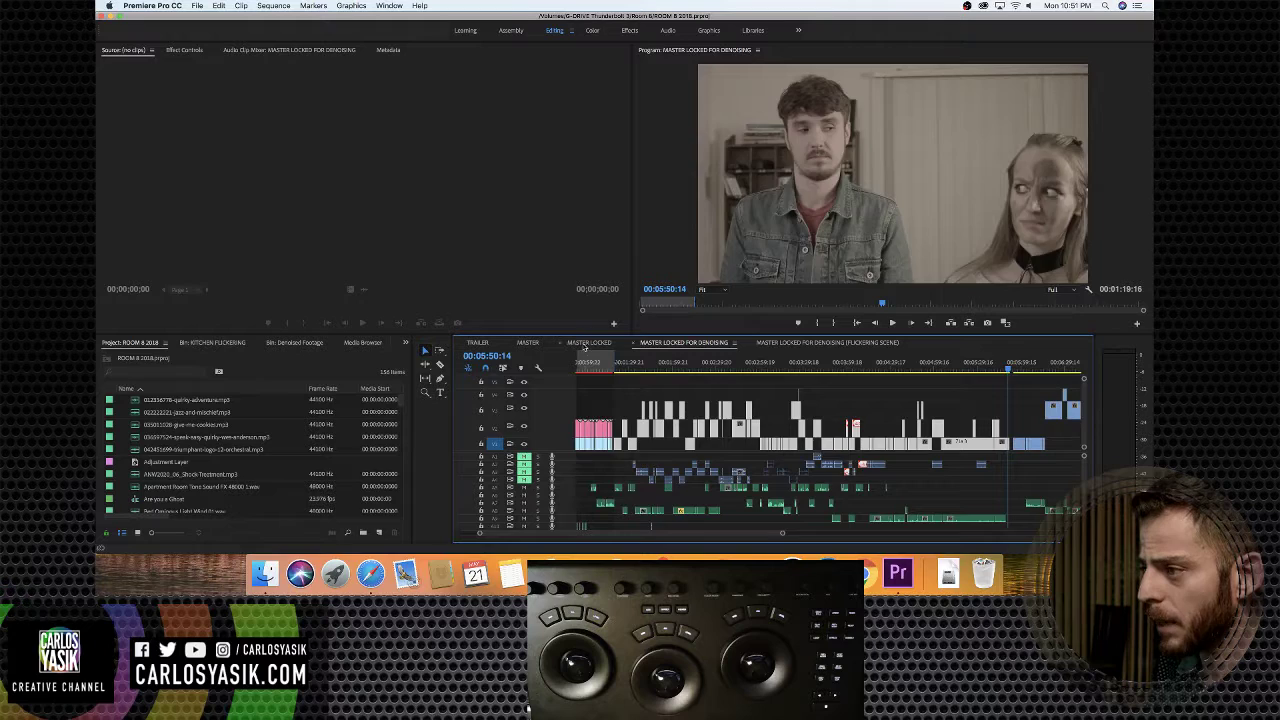
# Return to the MASTER LOCKED sequence, briefly play the scene's opening and park the playhead at 00:01:24:15
pyautogui.click(587, 343)
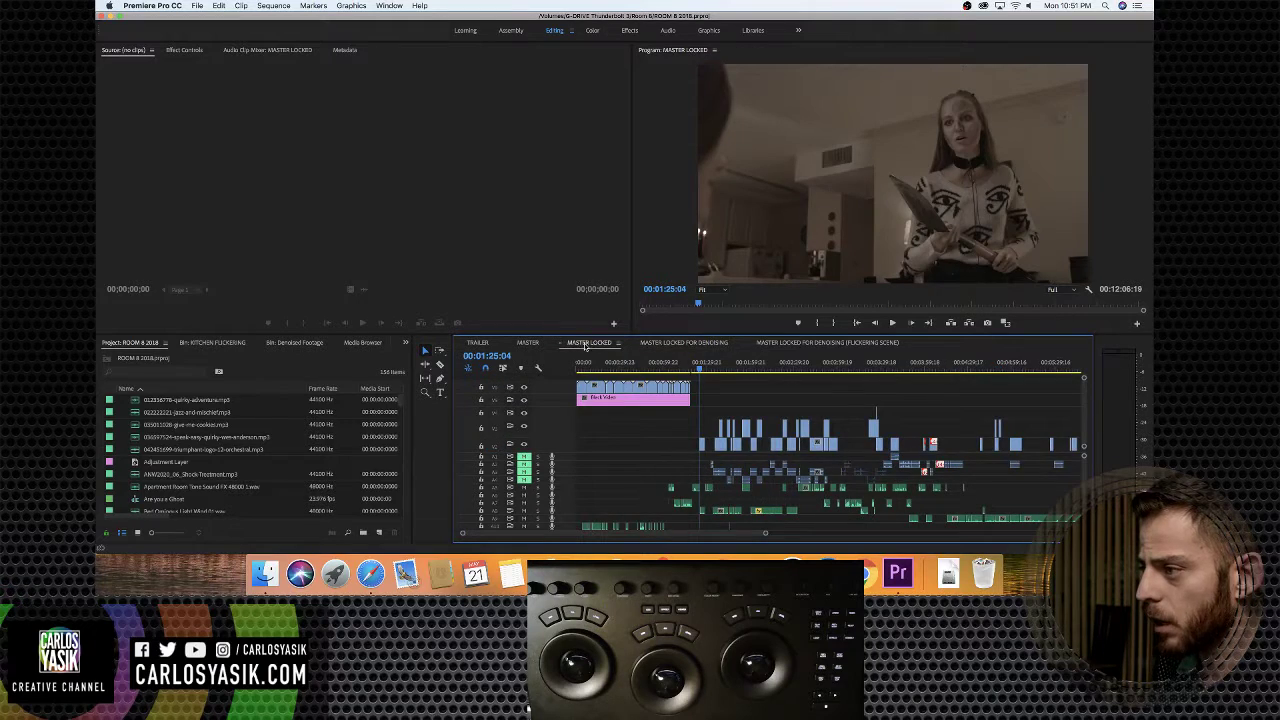
pyautogui.click(218, 6)
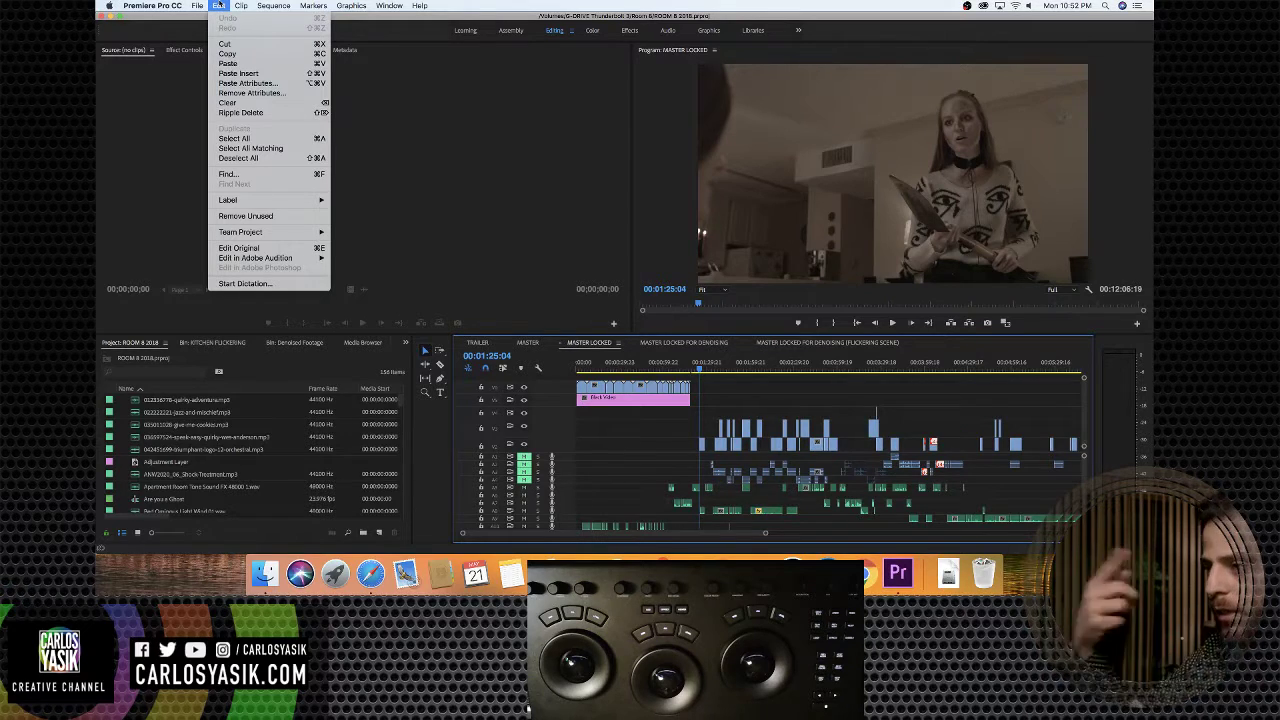
pyautogui.moveTo(351, 5)
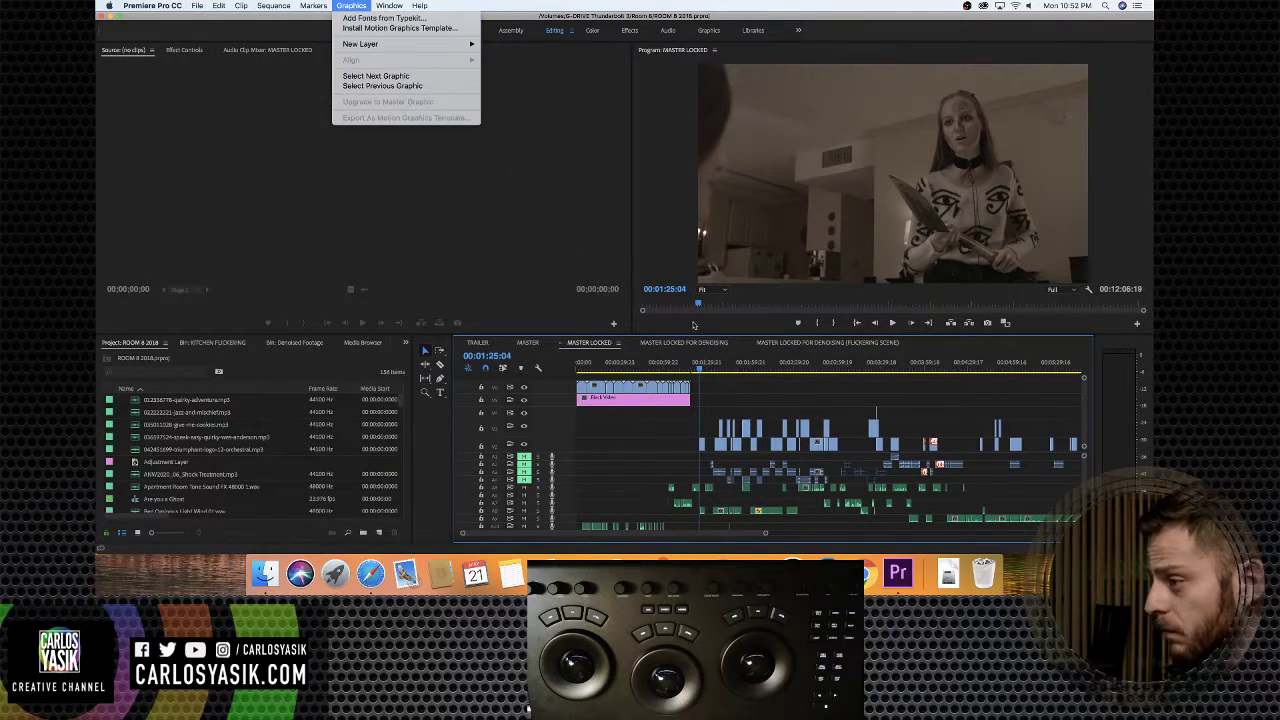
pyautogui.click(699, 369)
pyautogui.click(698, 369)
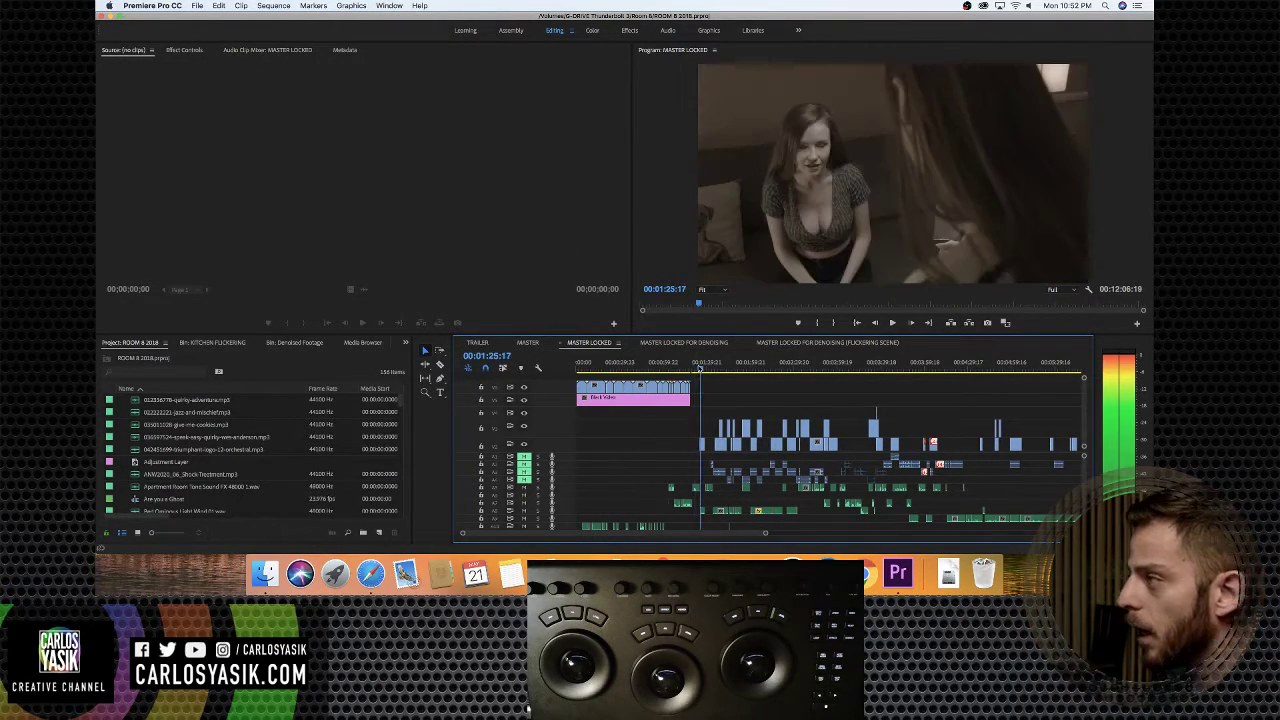
pyautogui.press('space')
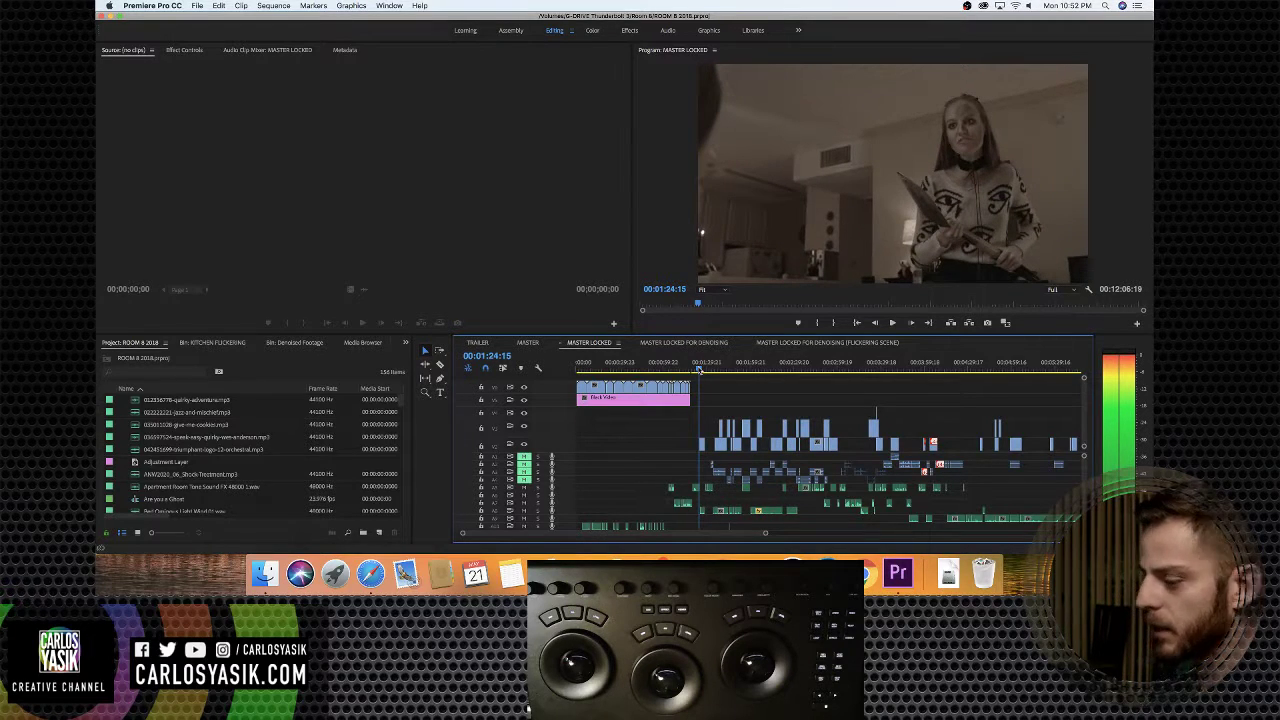
pyautogui.press('space')
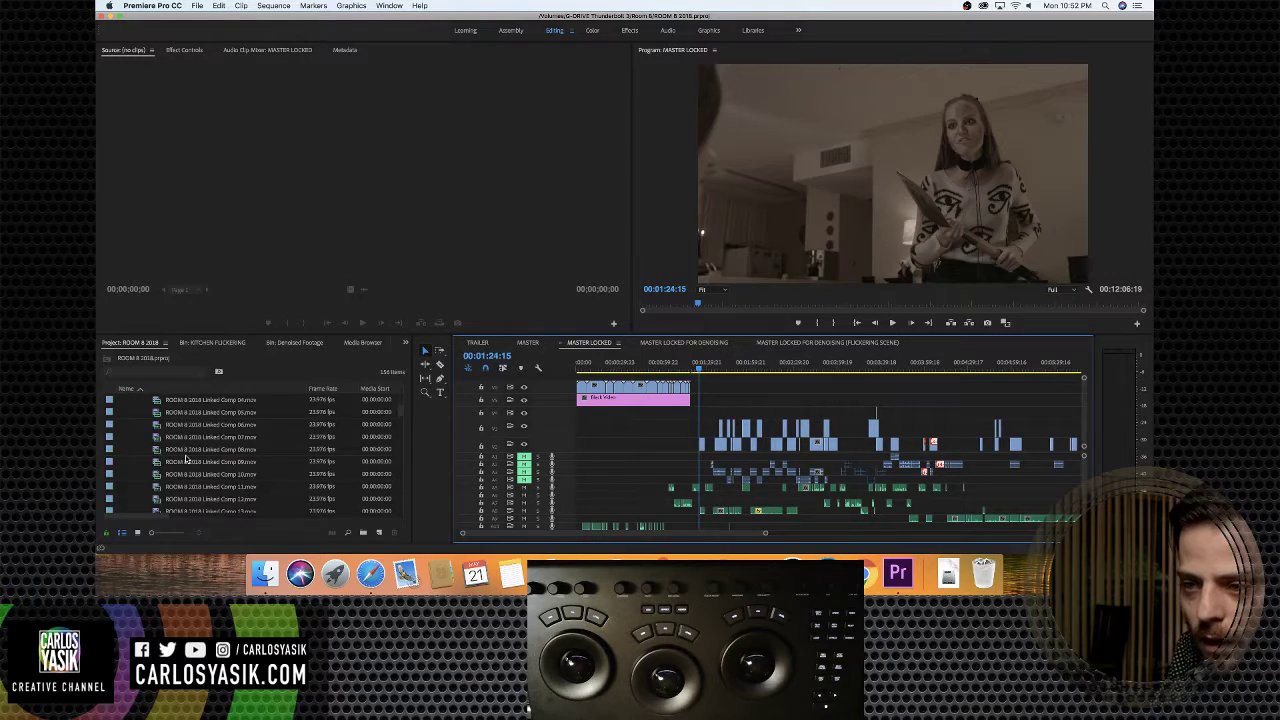
pyautogui.scroll(-1, 172, 455)
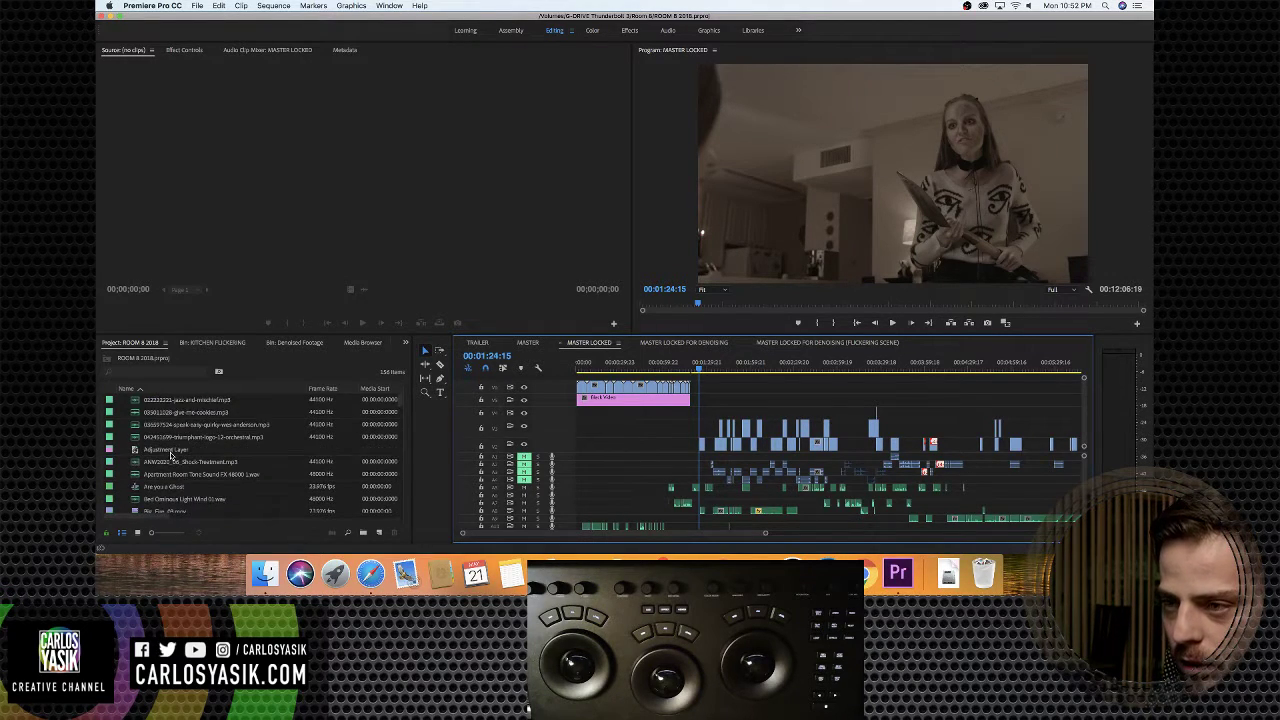
pyautogui.click(152, 376)
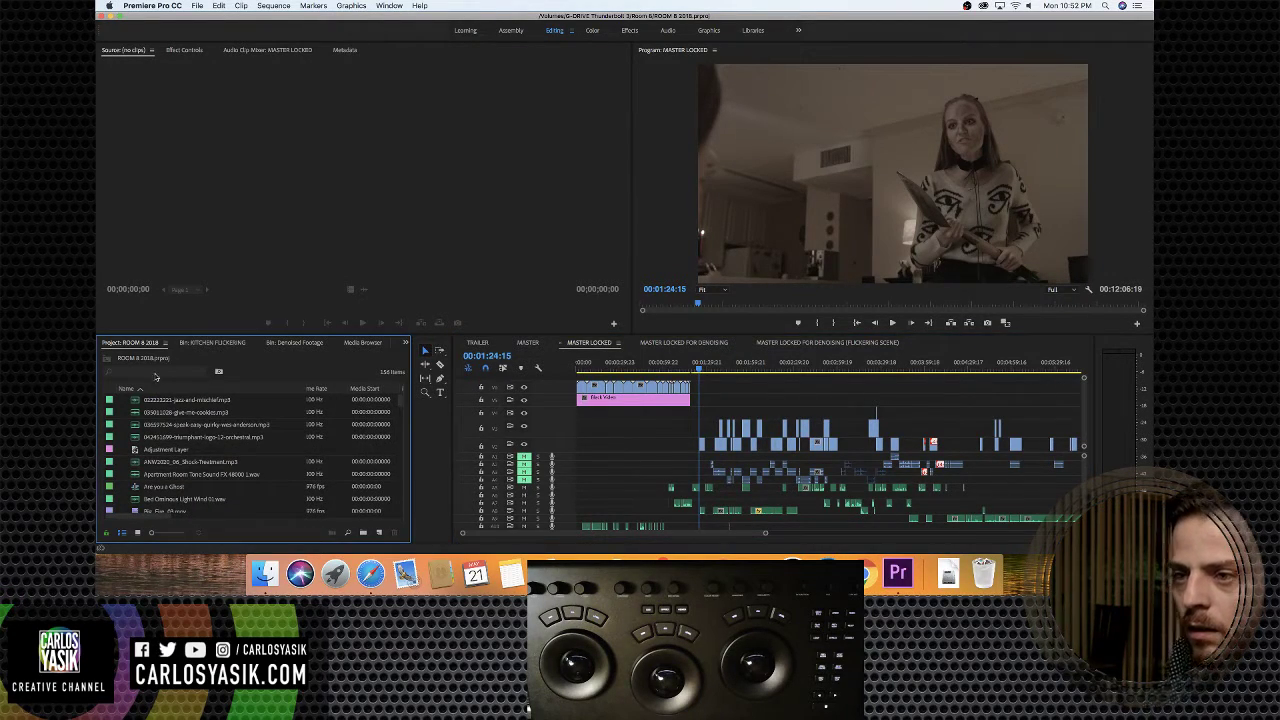
pyautogui.click(220, 373)
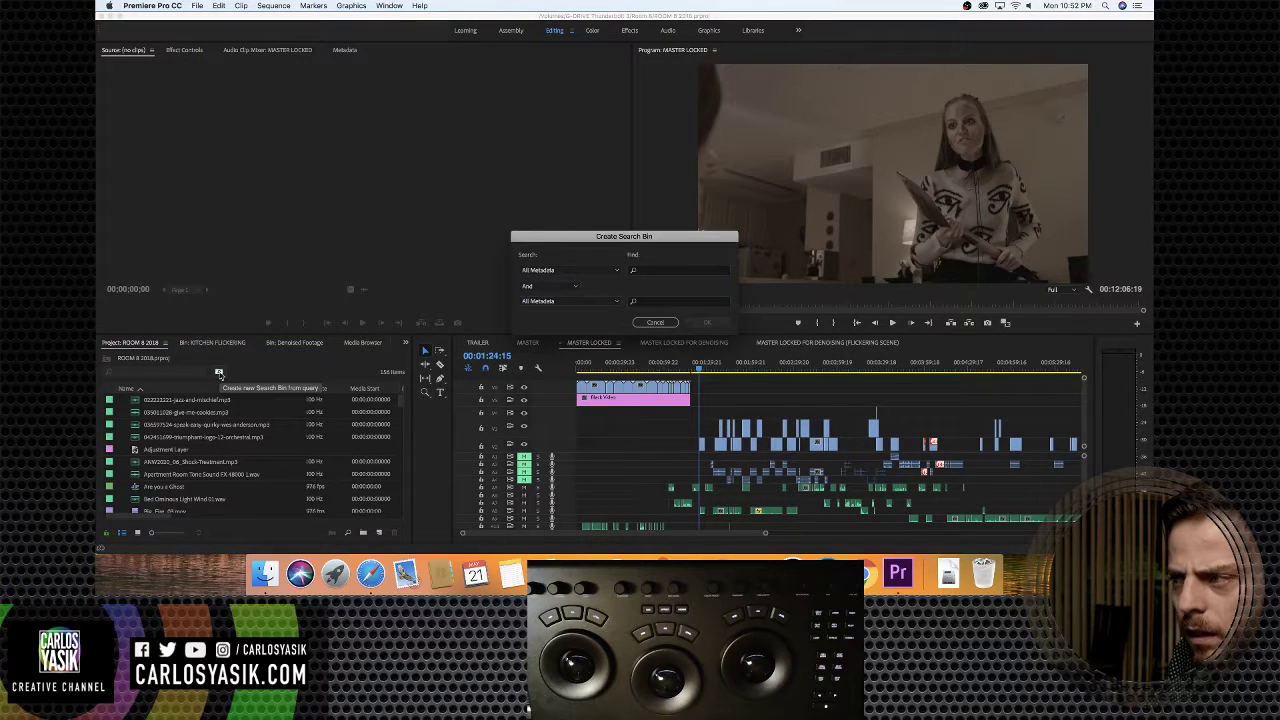
pyautogui.click(680, 330)
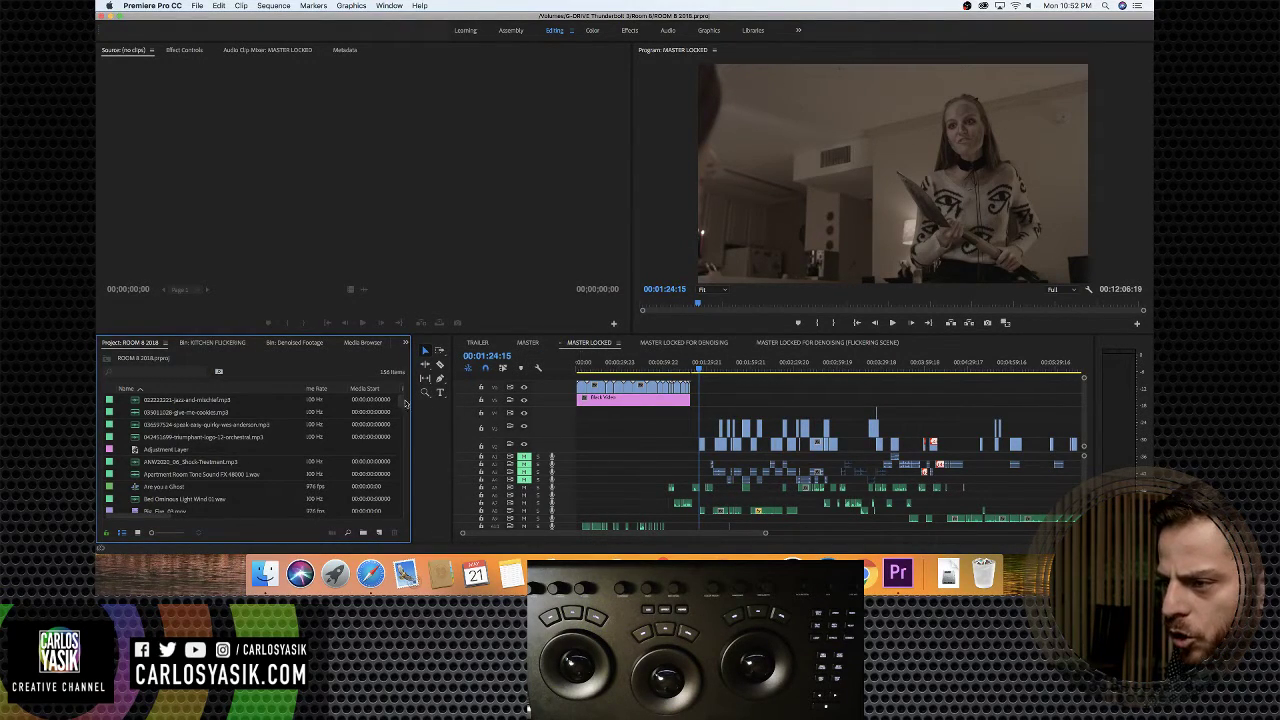
# Collapse the Denoised Footage bin, find the MASTERS bin in the project and select the MASTER LOCKED sequence in it
pyautogui.scroll(-5, 404, 405)
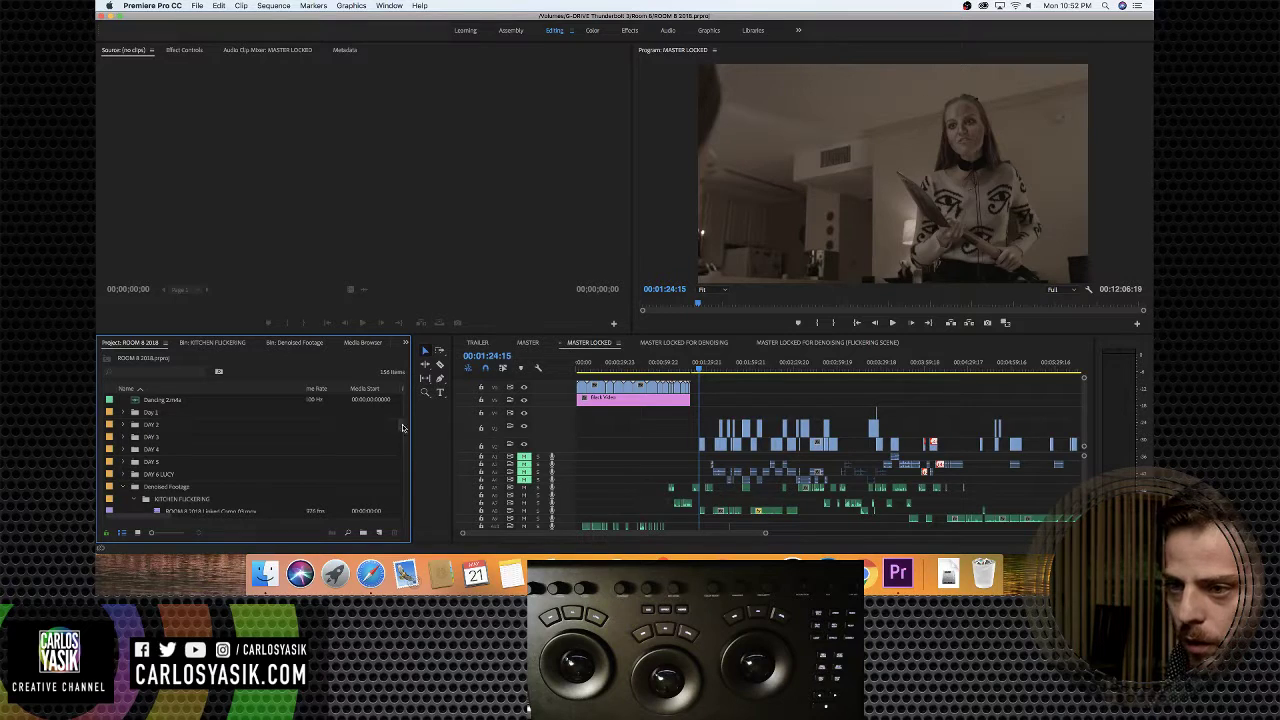
pyautogui.click(122, 487)
pyautogui.scroll(-3, 168, 486)
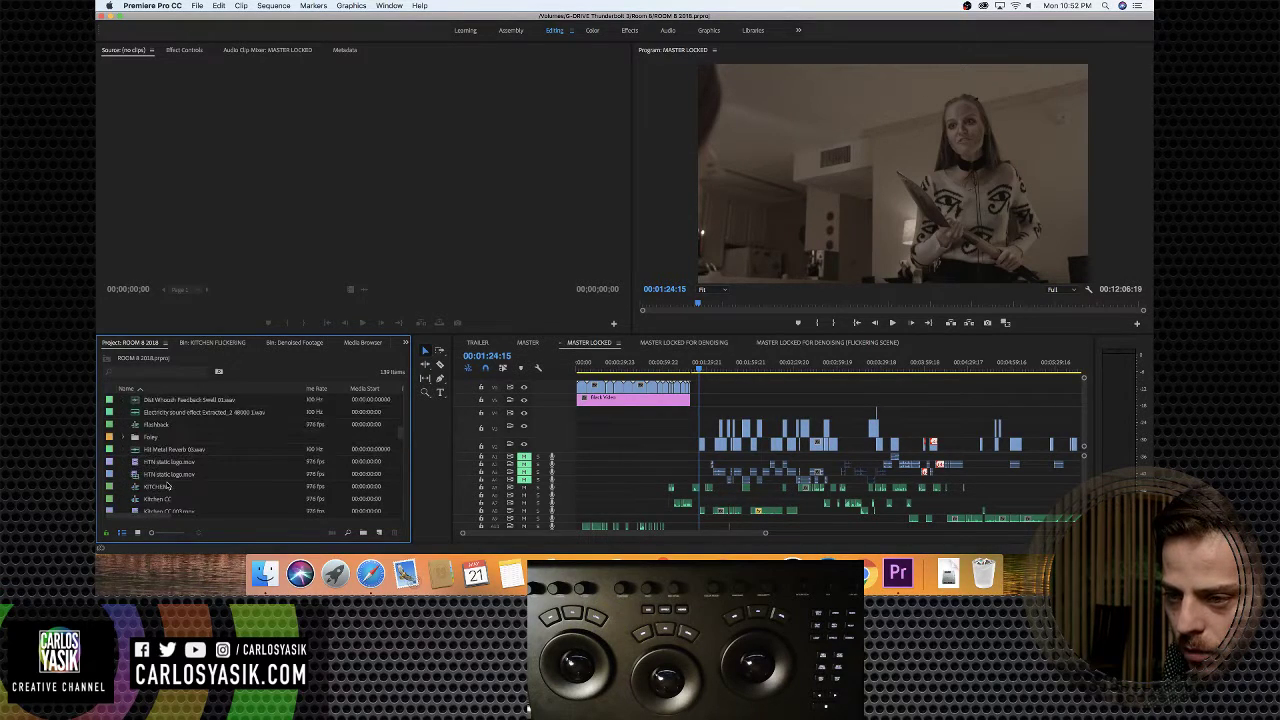
pyautogui.scroll(2, 172, 469)
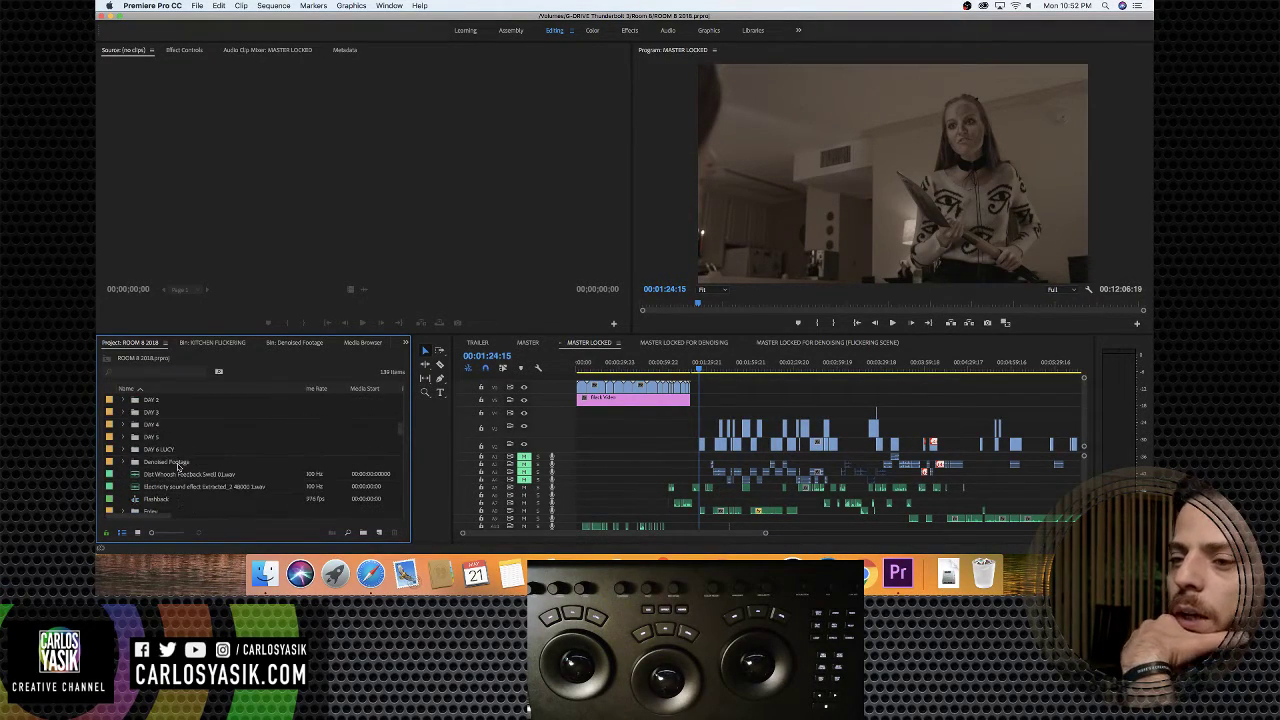
pyautogui.scroll(-5, 177, 466)
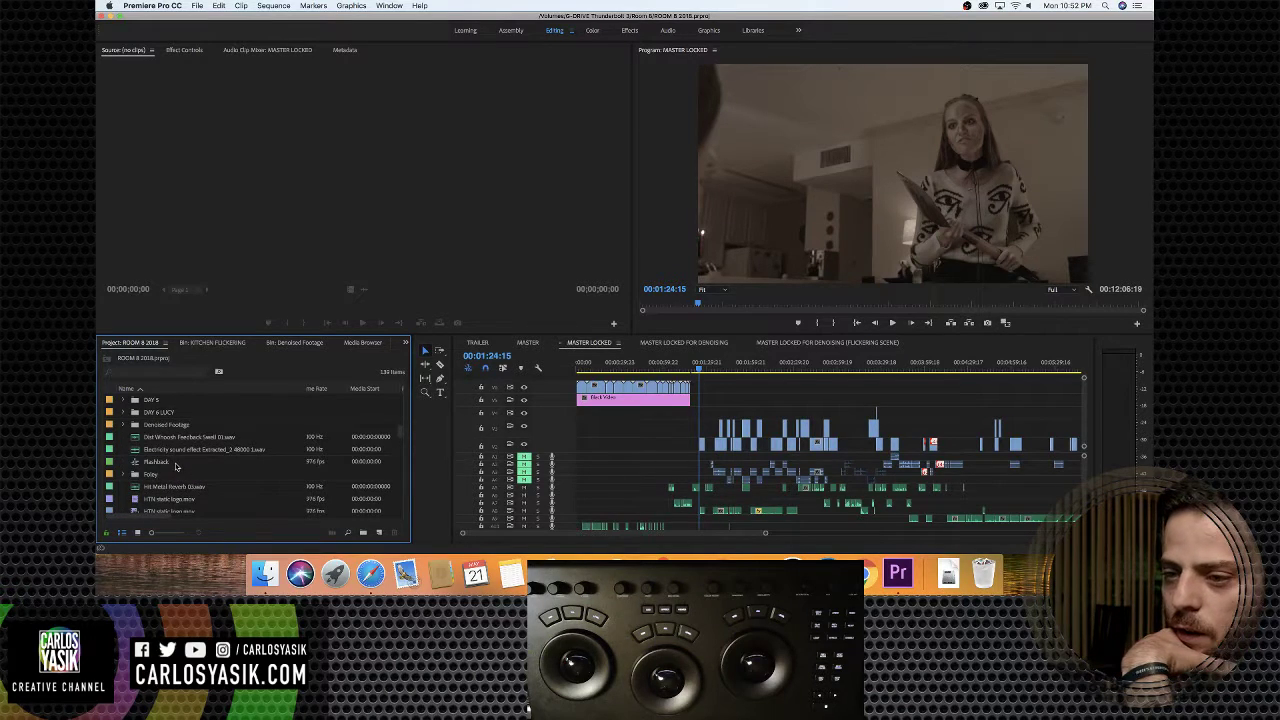
pyautogui.scroll(-5, 177, 466)
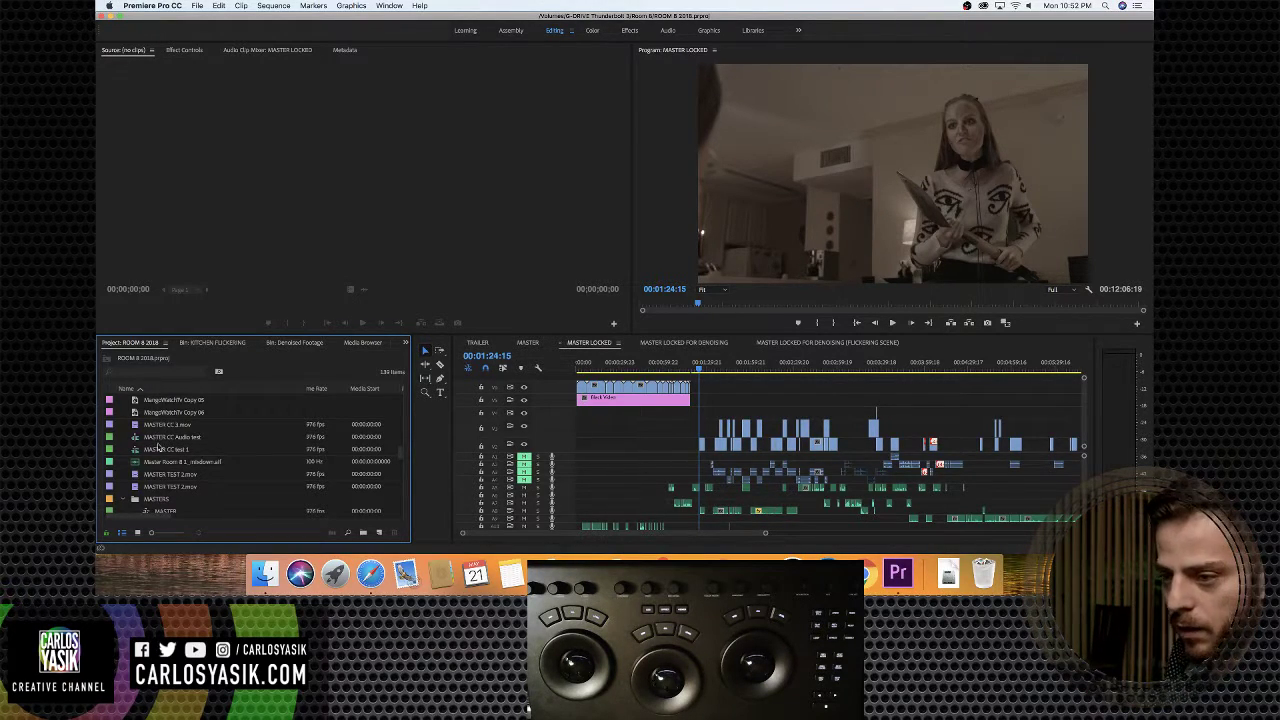
pyautogui.scroll(-3, 181, 490)
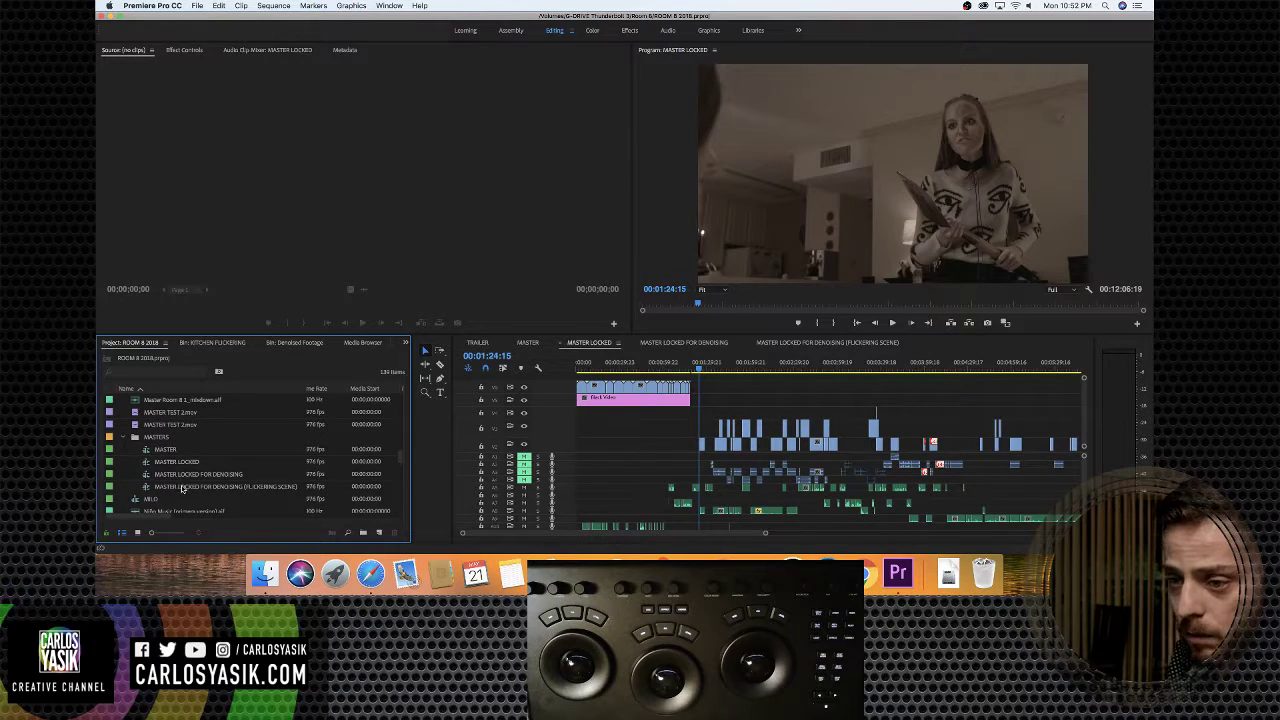
pyautogui.click(192, 487)
pyautogui.click(168, 474)
pyautogui.click(170, 462)
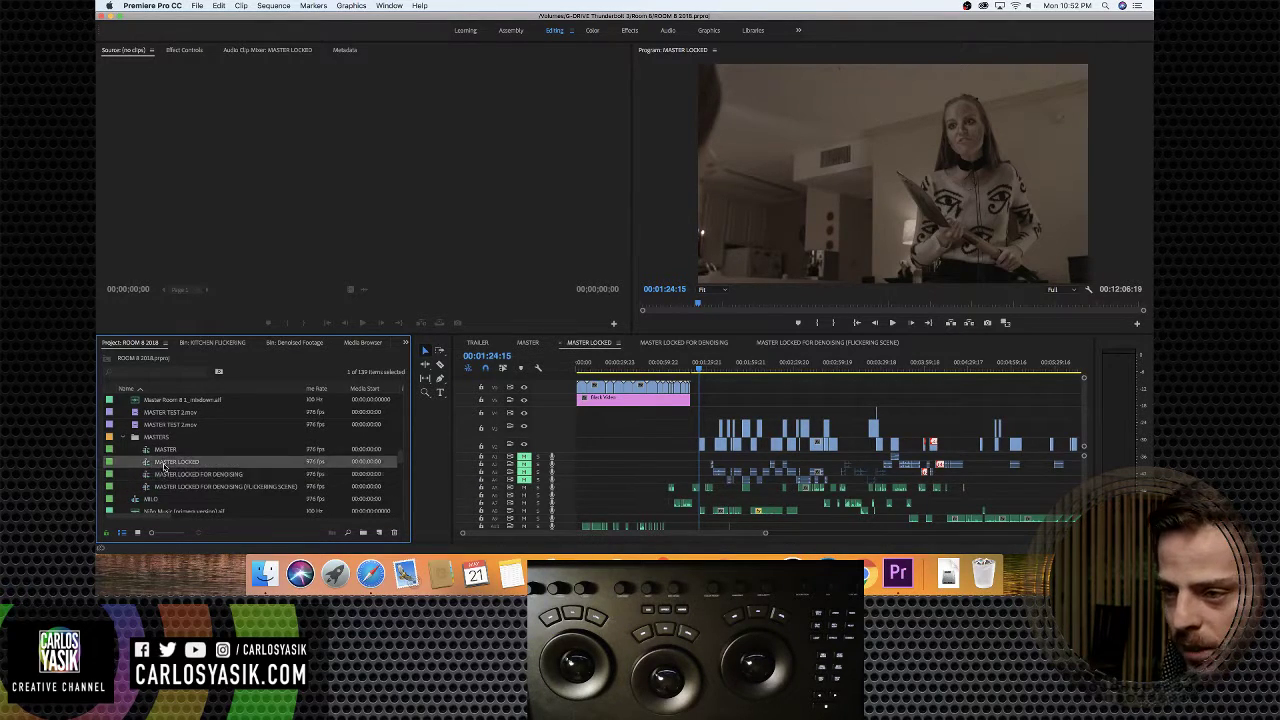
# Duplicate the MASTER LOCKED sequence in the MASTERS bin
pyautogui.click(172, 463)
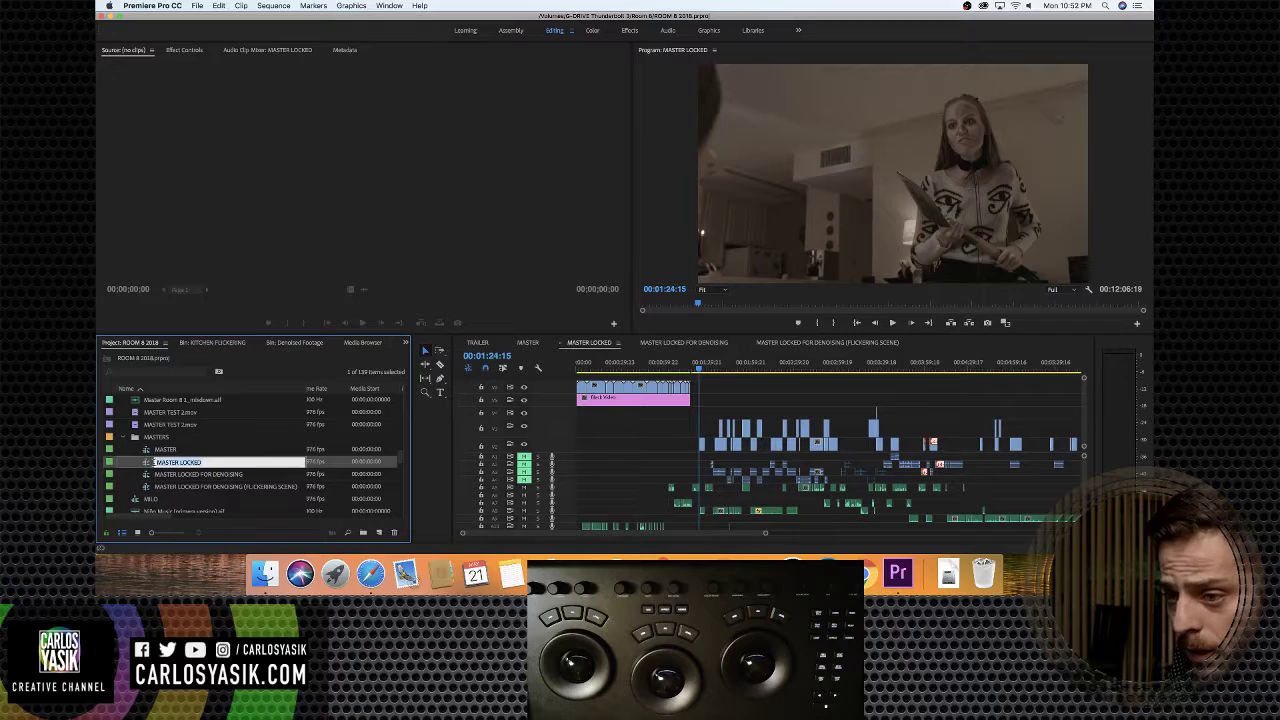
pyautogui.click(149, 467)
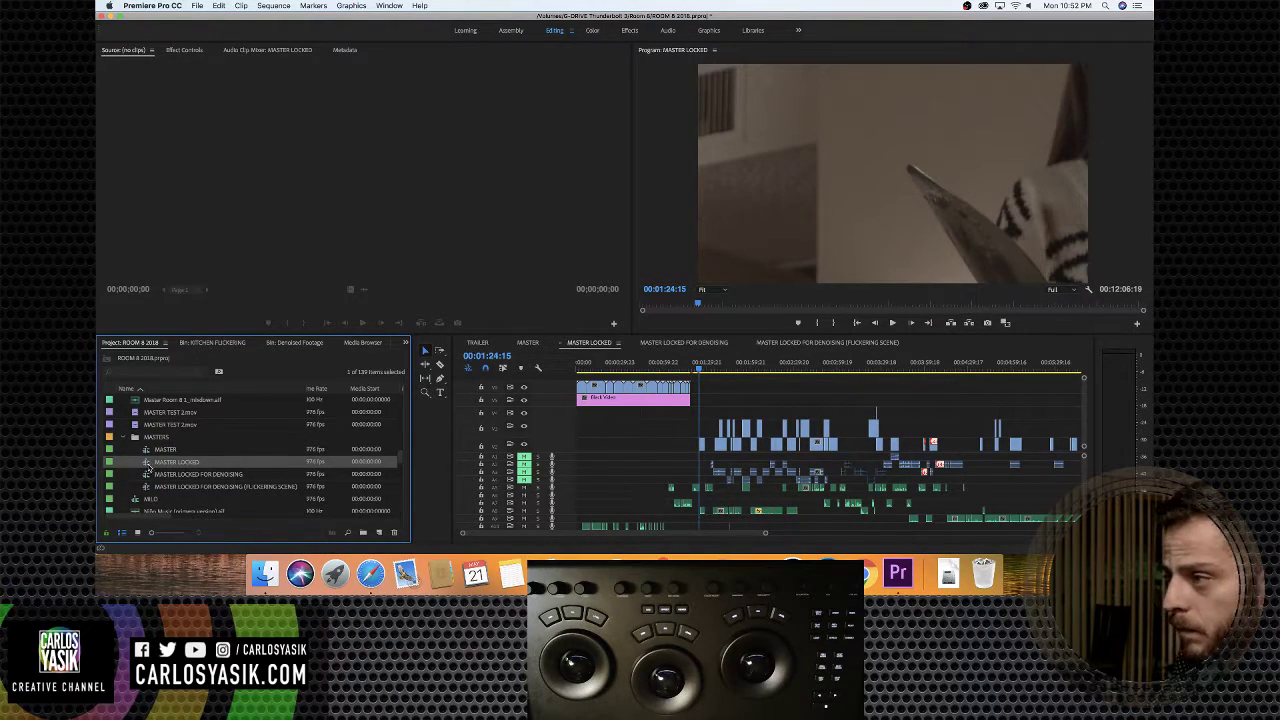
pyautogui.rightClick(155, 468)
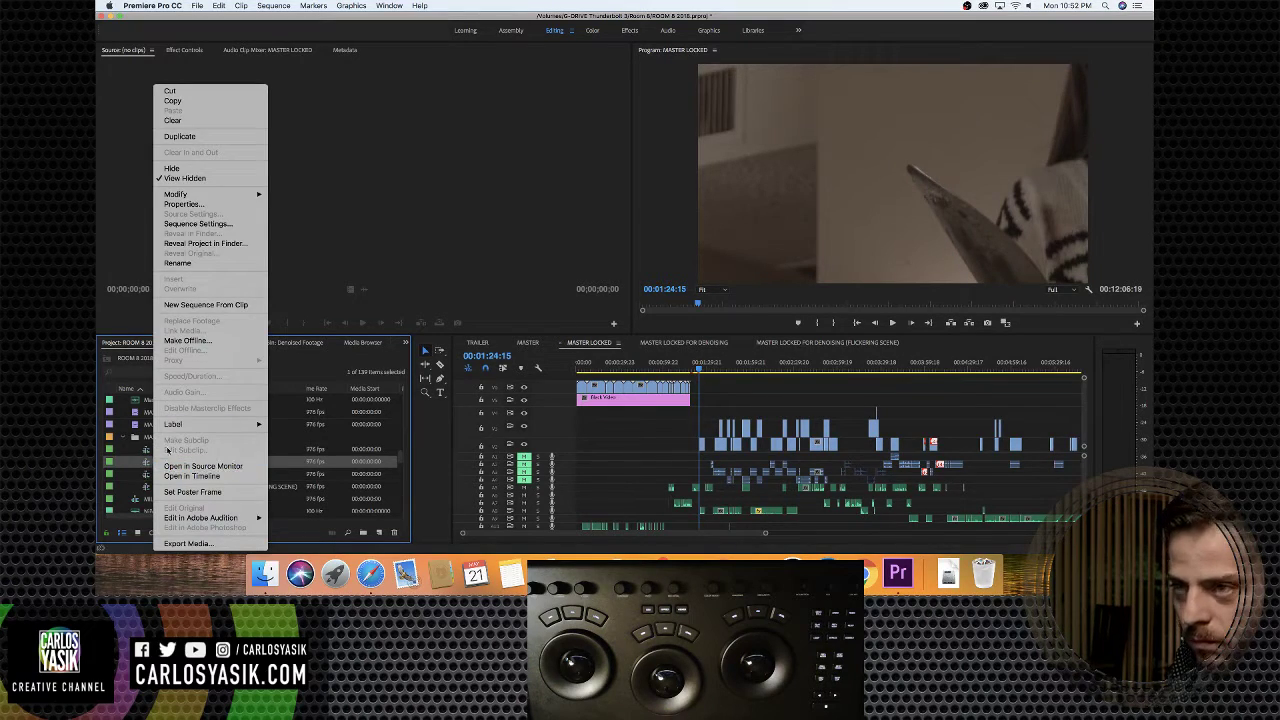
pyautogui.click(185, 141)
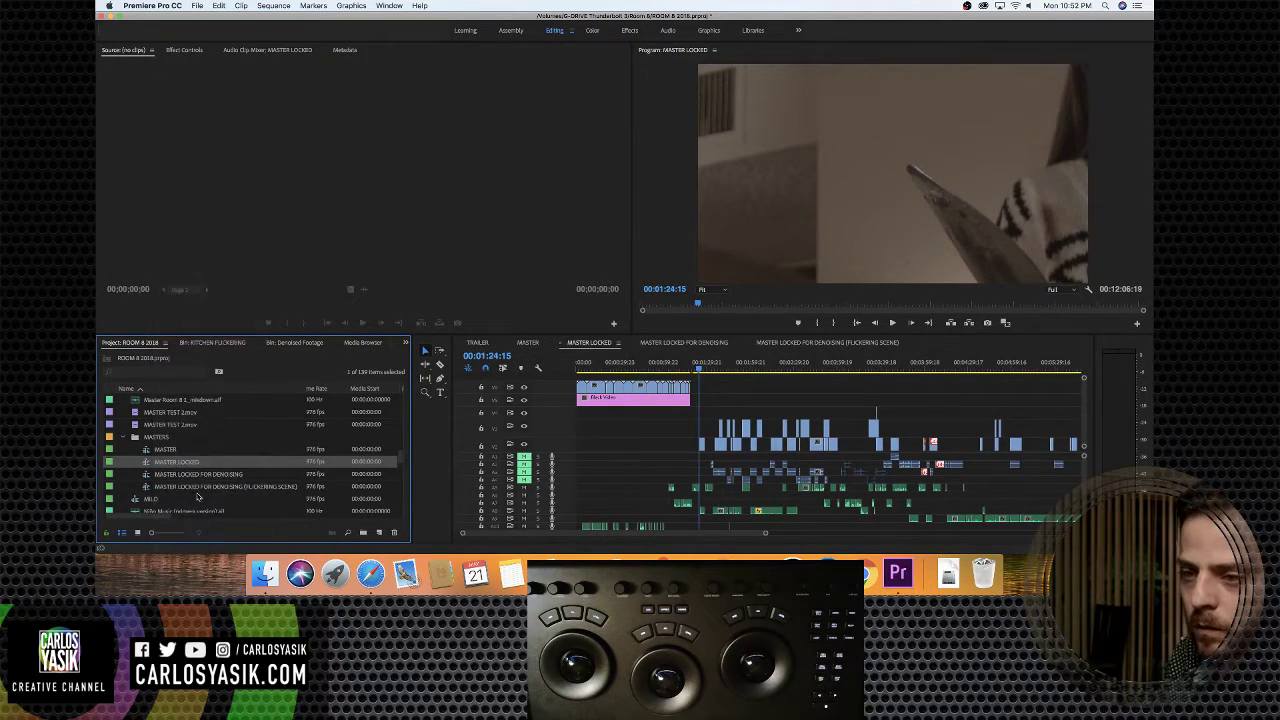
# Rename the duplicated sequence as MASTER LOCKED - APARTMENT 001 (FOR COLOR GRADING)
pyautogui.click(191, 474)
pyautogui.click(212, 477)
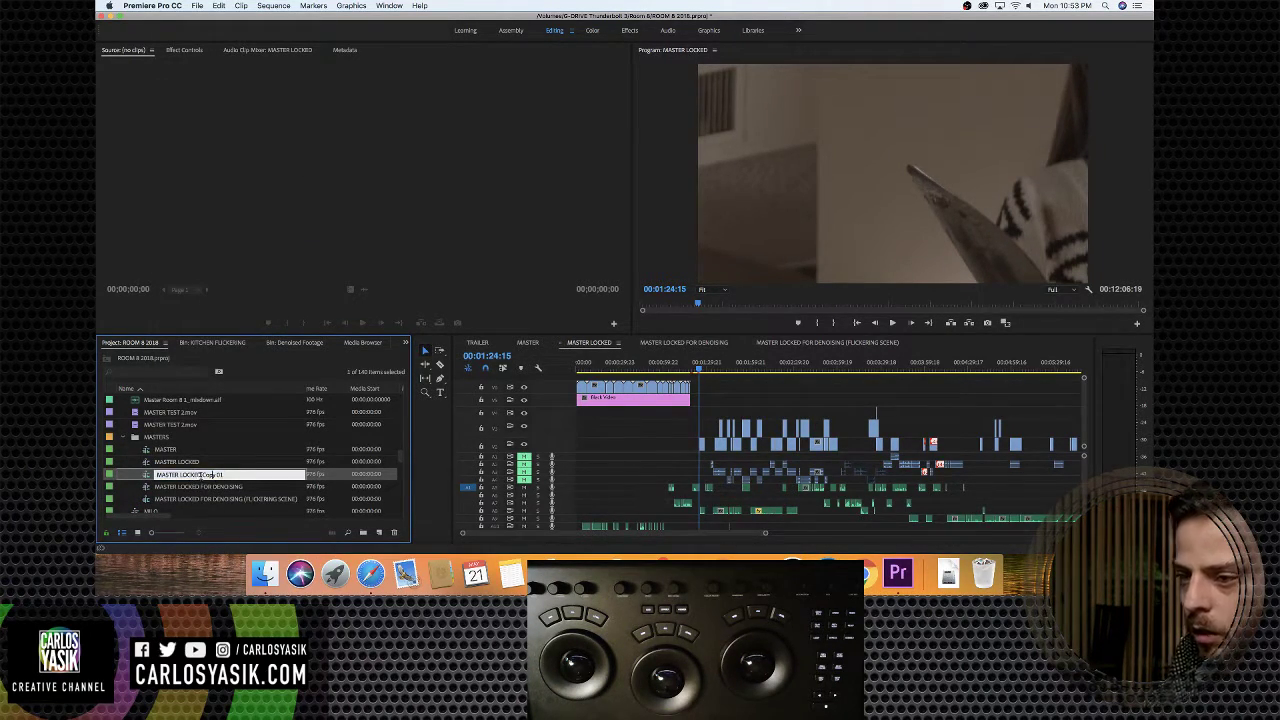
pyautogui.press('BackSpace')
pyautogui.press('BackSpace')
pyautogui.press('BackSpace')
pyautogui.press('BackSpace')
pyautogui.press('BackSpace')
pyautogui.press('BackSpace')
pyautogui.press('BackSpace')
pyautogui.press('BackSpace')
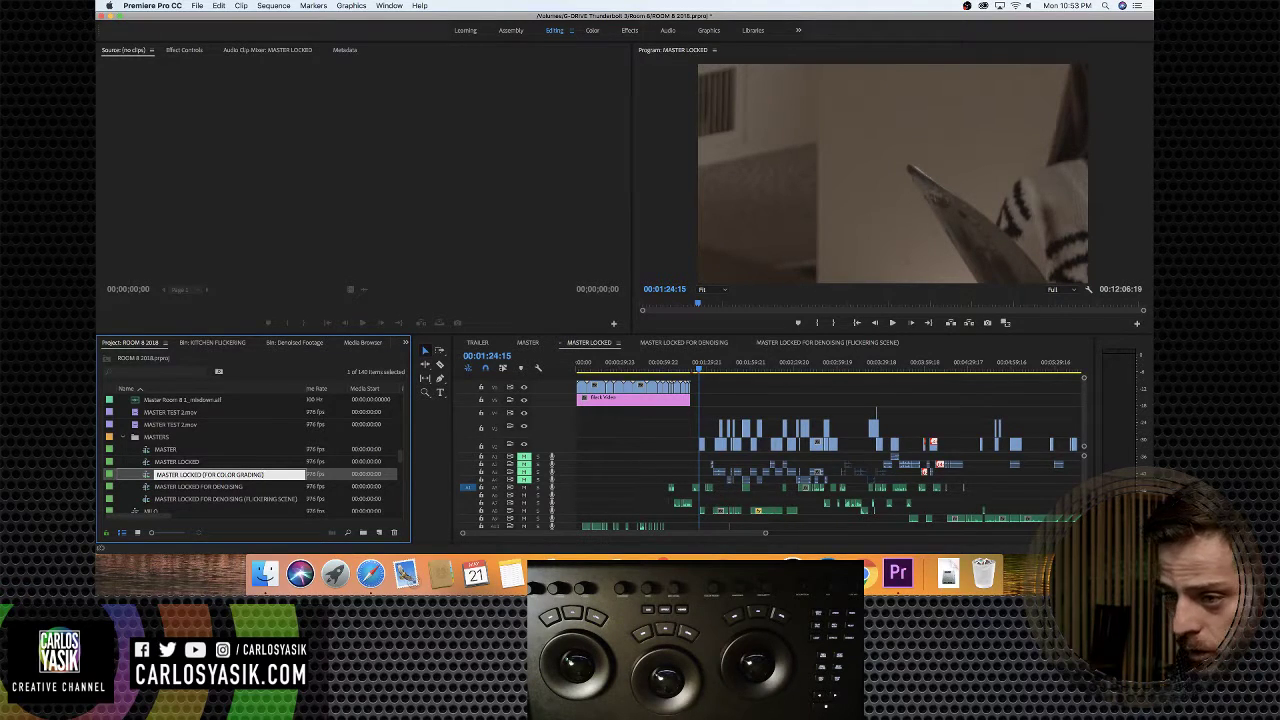
pyautogui.write('- ')
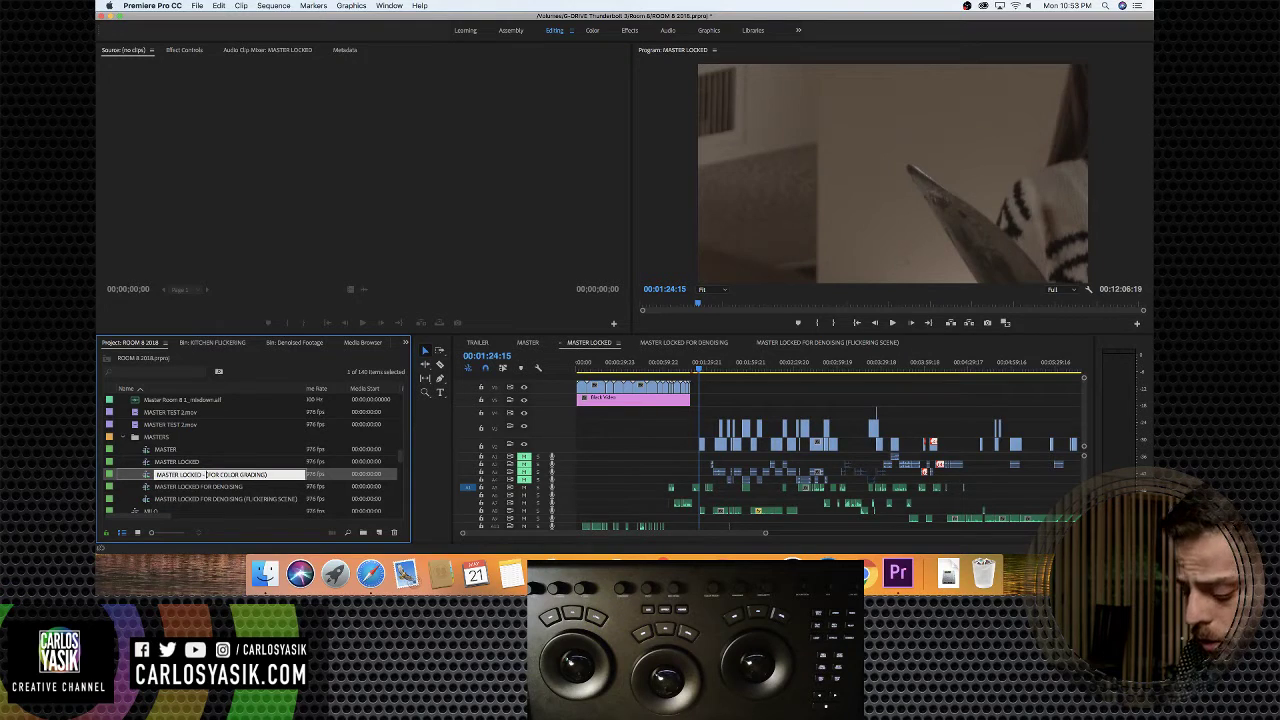
pyautogui.write('A')
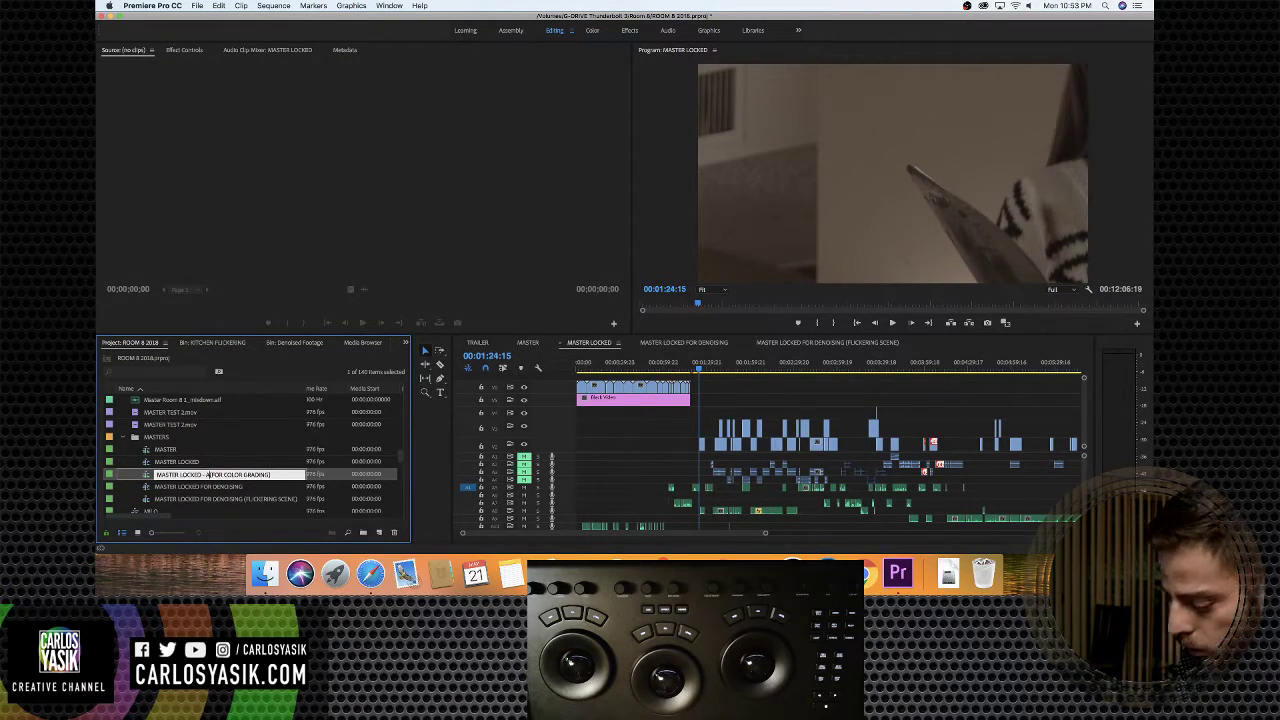
pyautogui.write('PARTMENT 001')
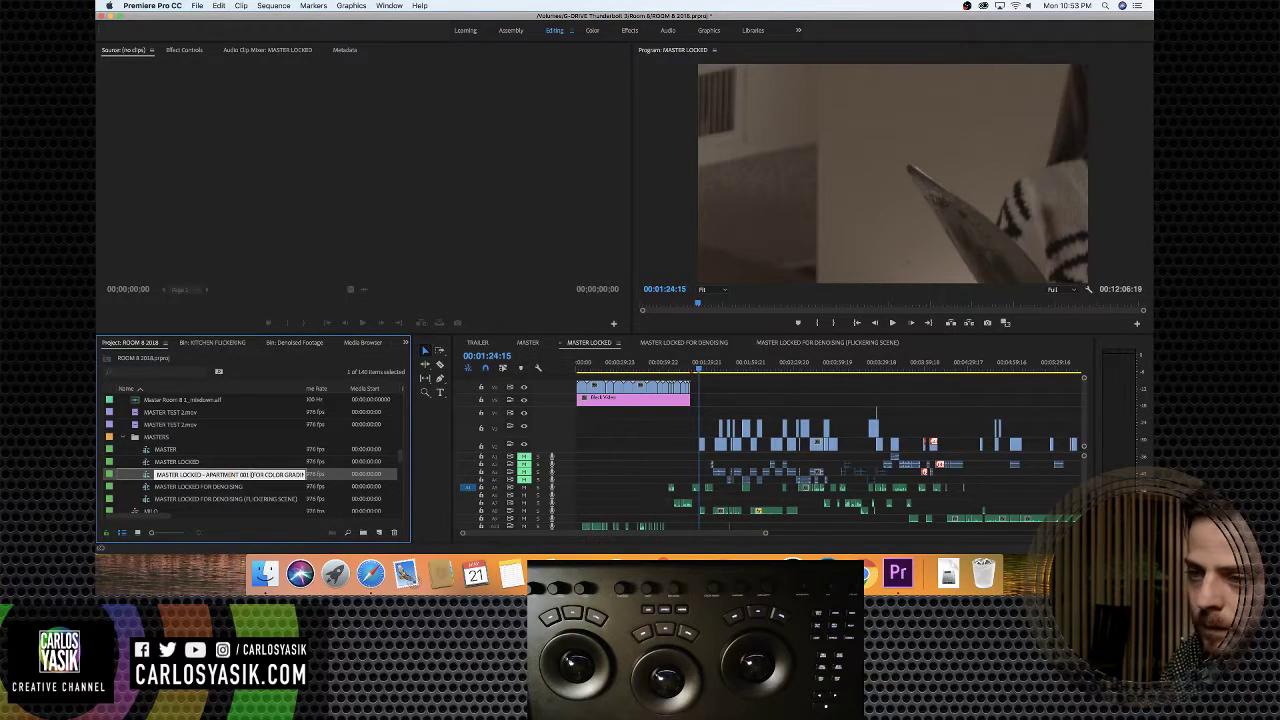
pyautogui.press('Return')
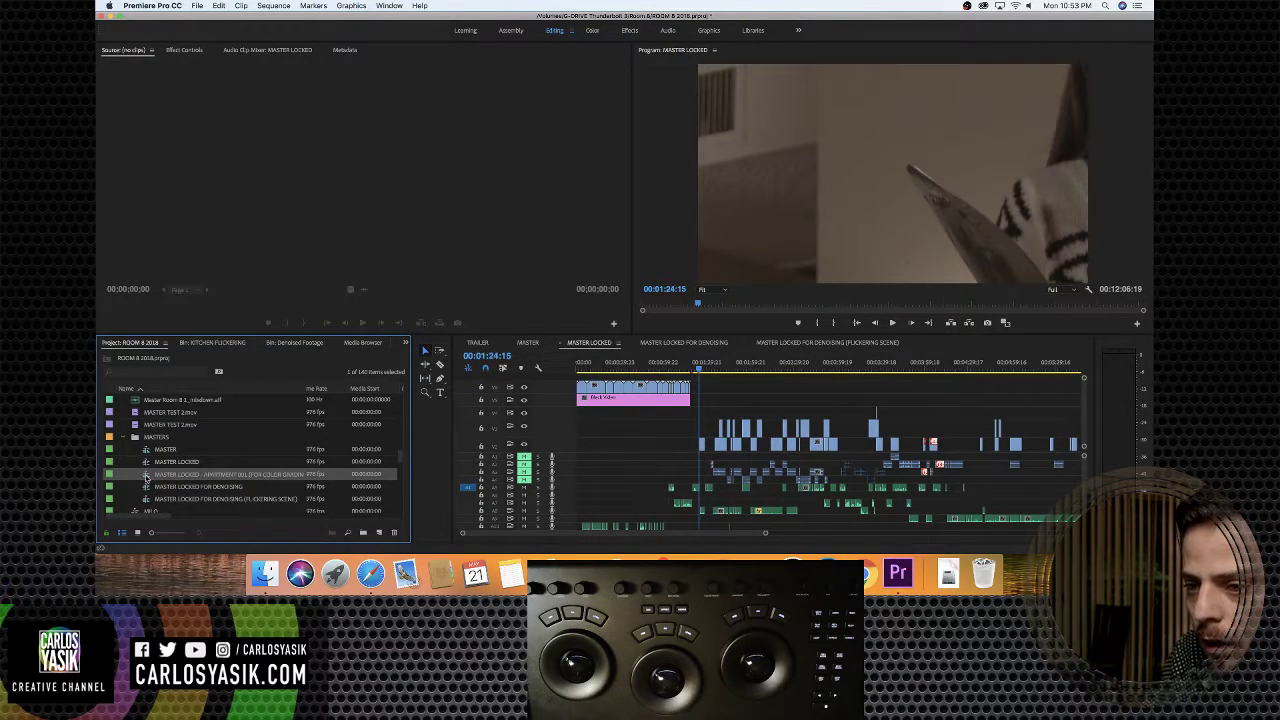
# Open the renamed sequence and delete the Black Video clip and the clips above it on the upper tracks before 00:01:20:00
pyautogui.doubleClick(150, 476)
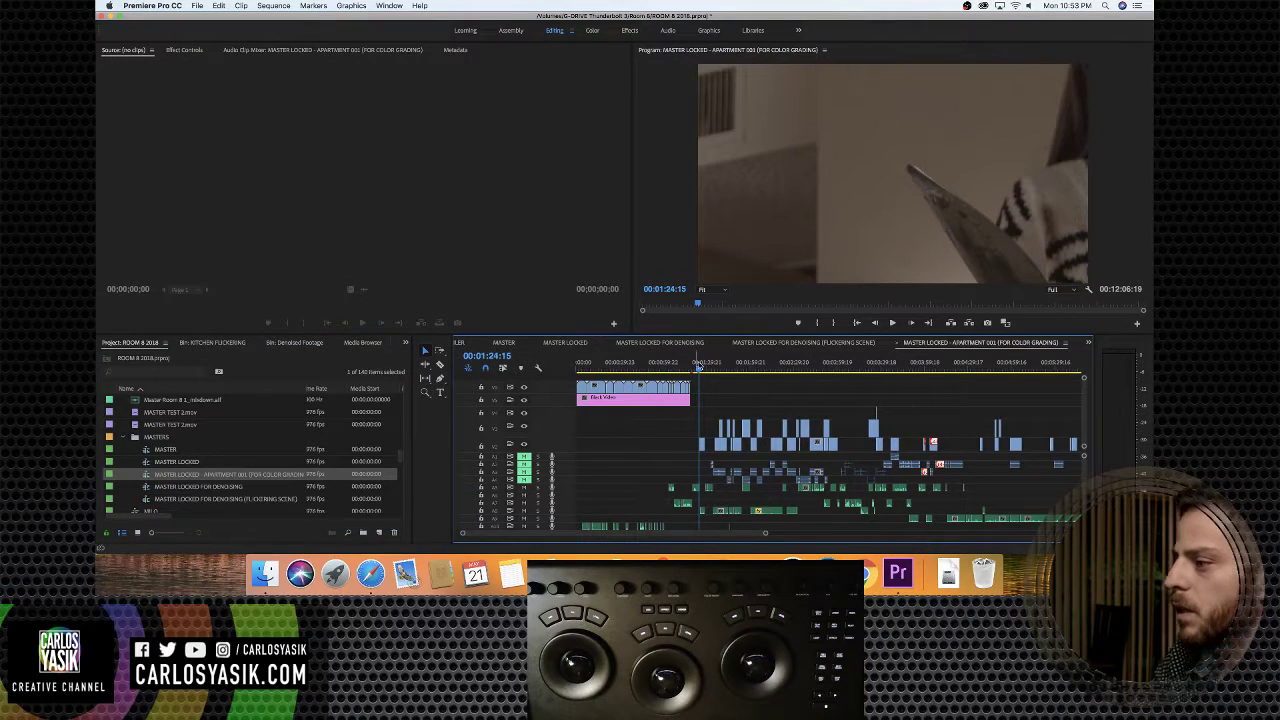
pyautogui.moveTo(698, 367); pyautogui.dragTo(692, 367)
pyautogui.press('z')
pyautogui.keyDown('alt'); pyautogui.click(709, 483); pyautogui.keyUp('alt')
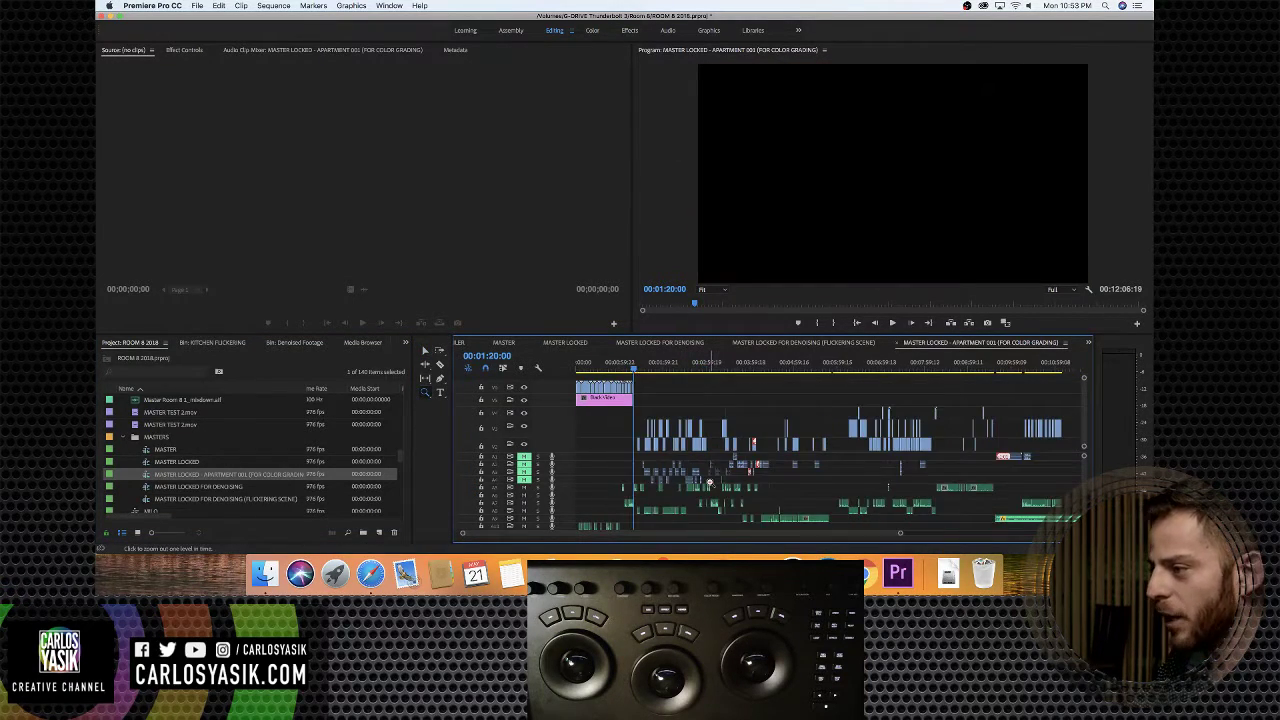
pyautogui.press('v')
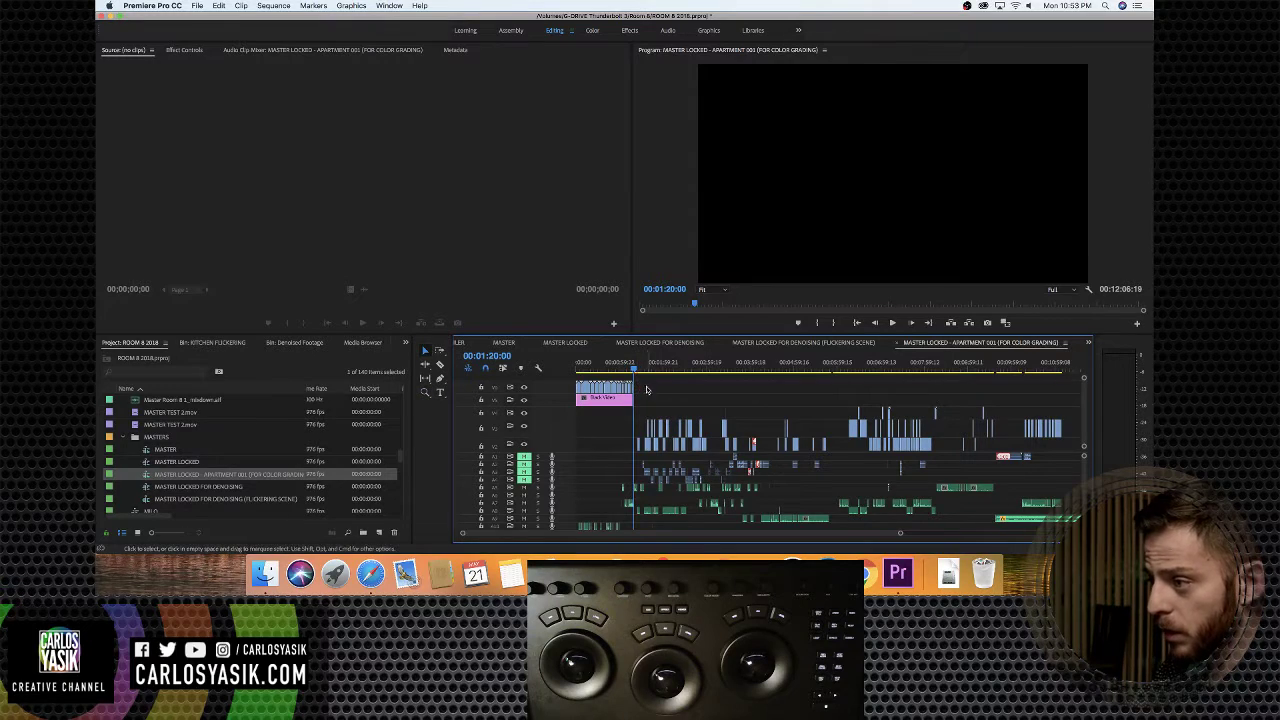
pyautogui.click(615, 393)
pyautogui.press('Delete')
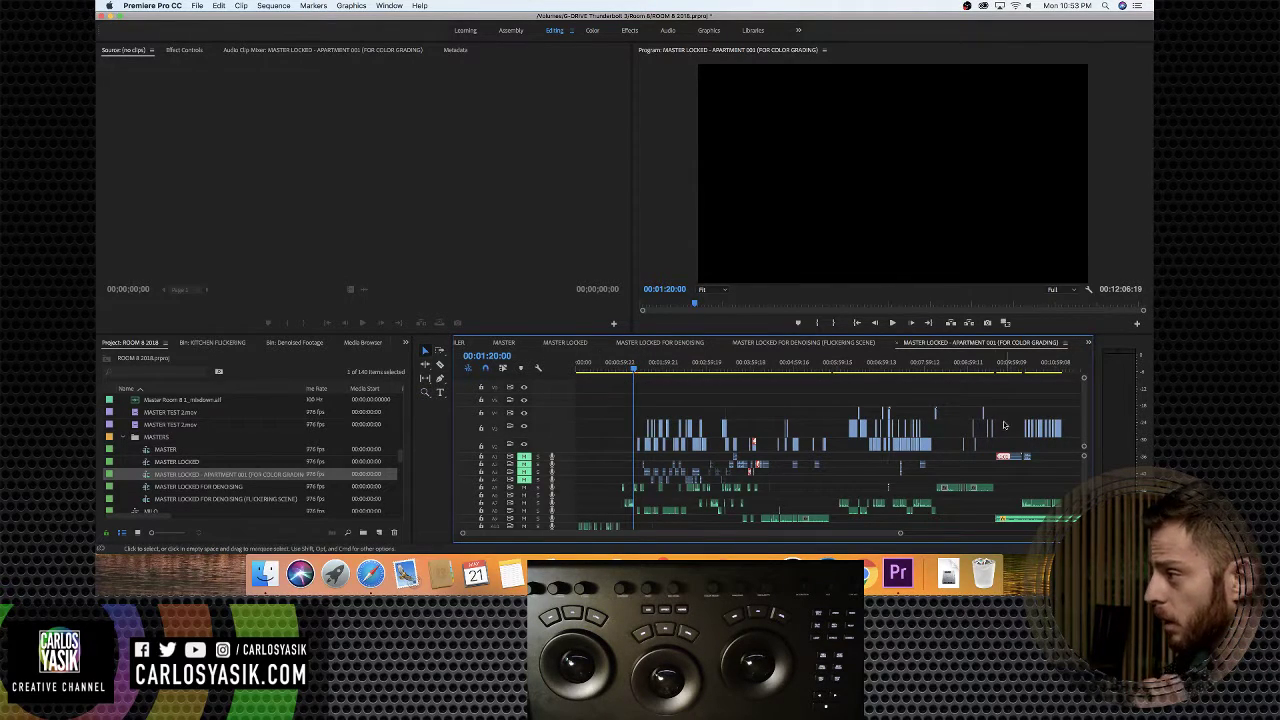
# Park the playhead at the scene's end at 00:05:52:11 and delete all video clips after that point
pyautogui.moveTo(640, 368); pyautogui.dragTo(831, 371)
pyautogui.scroll(-1, 832, 416)
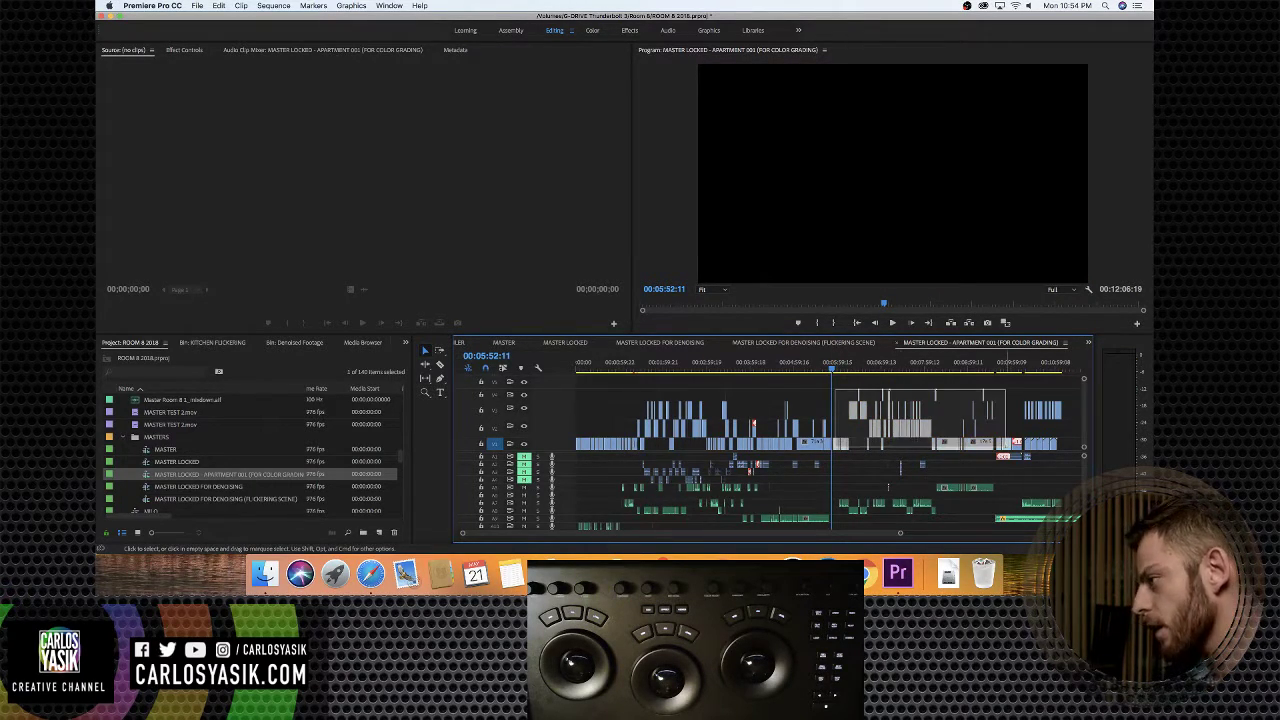
pyautogui.hscroll(10, 856, 408)
pyautogui.hscroll(6, 1057, 444)
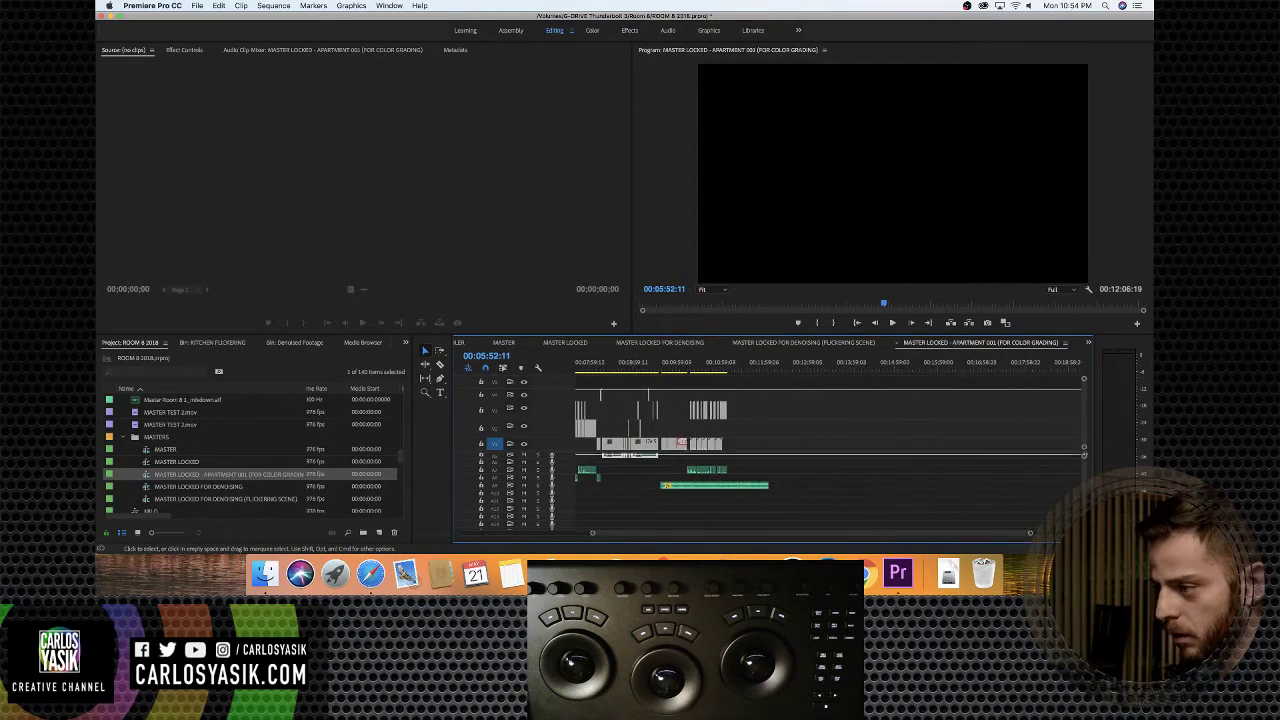
pyautogui.scroll(1, 866, 498)
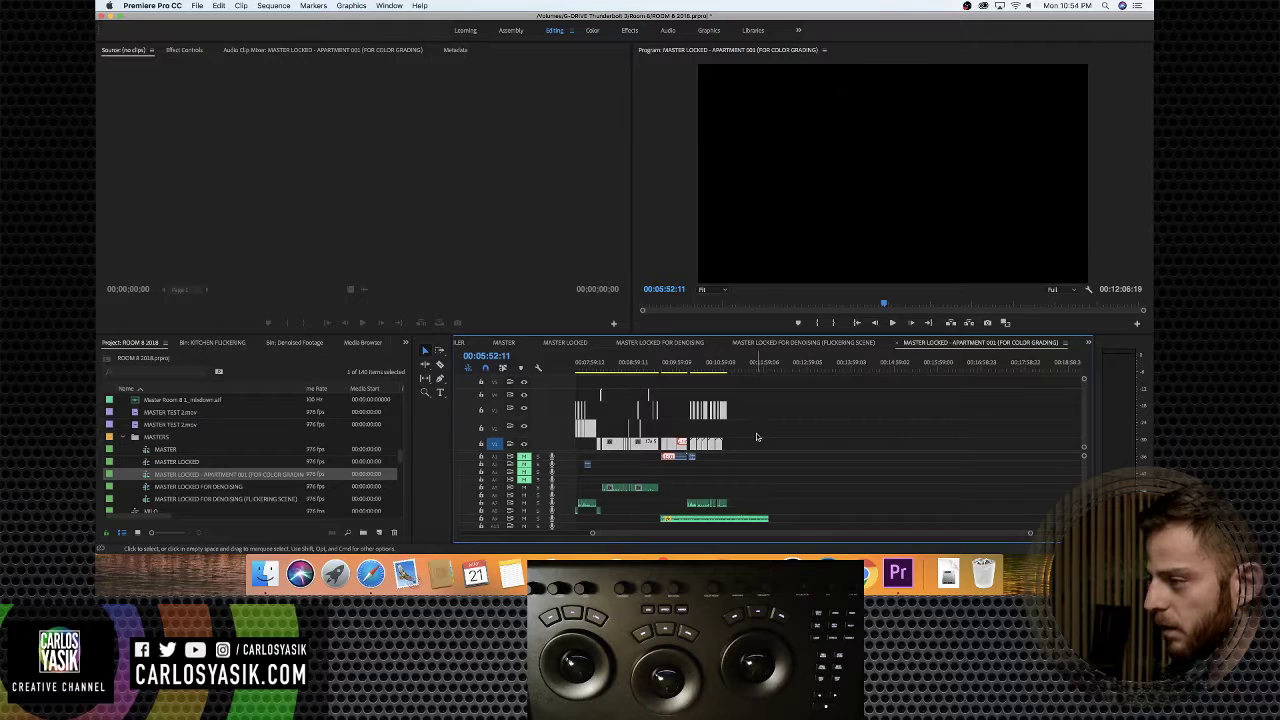
pyautogui.hscroll(-20, 757, 437)
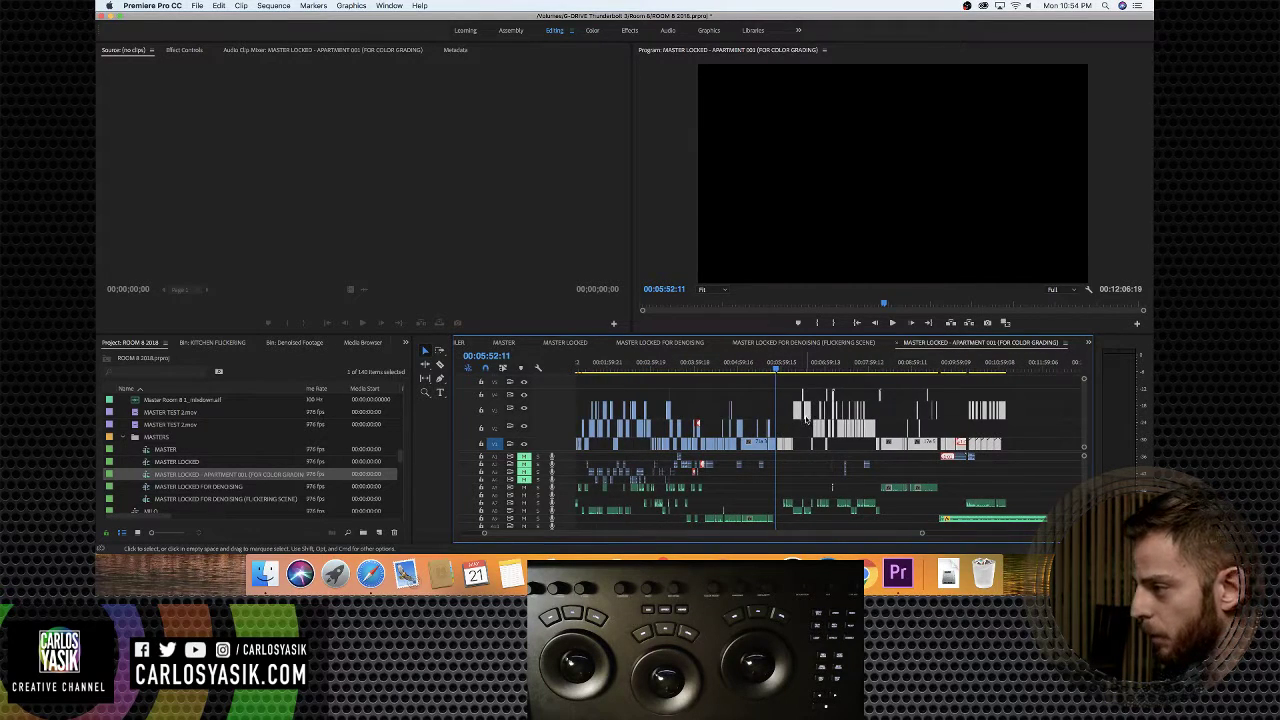
pyautogui.press('Delete')
pyautogui.hscroll(-3, 690, 432)
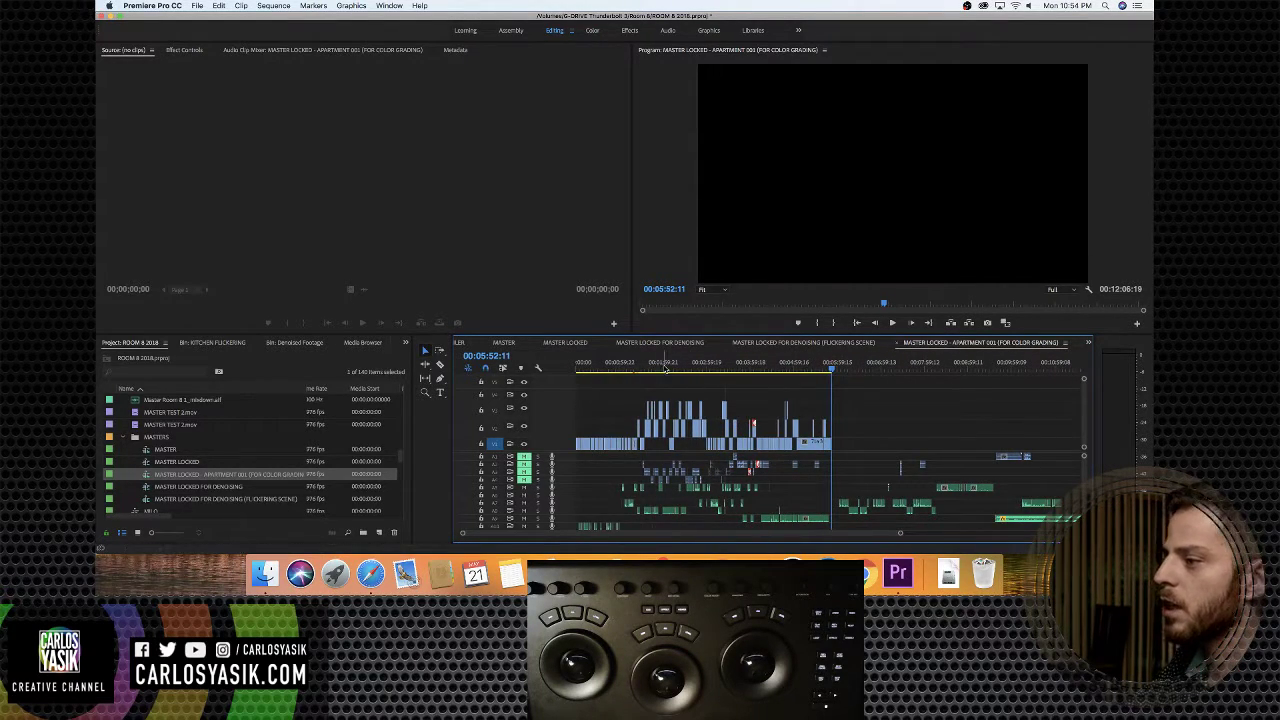
# Scrub around 00:01:19:20 to find the scene's first shot and delete all video clips before it
pyautogui.moveTo(662, 370)
pyautogui.mouseDown()
pyautogui.moveTo(580, 371)
pyautogui.moveTo(709, 385)
pyautogui.moveTo(683, 407)
pyautogui.moveTo(643, 369)
pyautogui.moveTo(664, 369)
pyautogui.moveTo(641, 369)
pyautogui.mouseUp()
pyautogui.press('z')
pyautogui.click(660, 431)
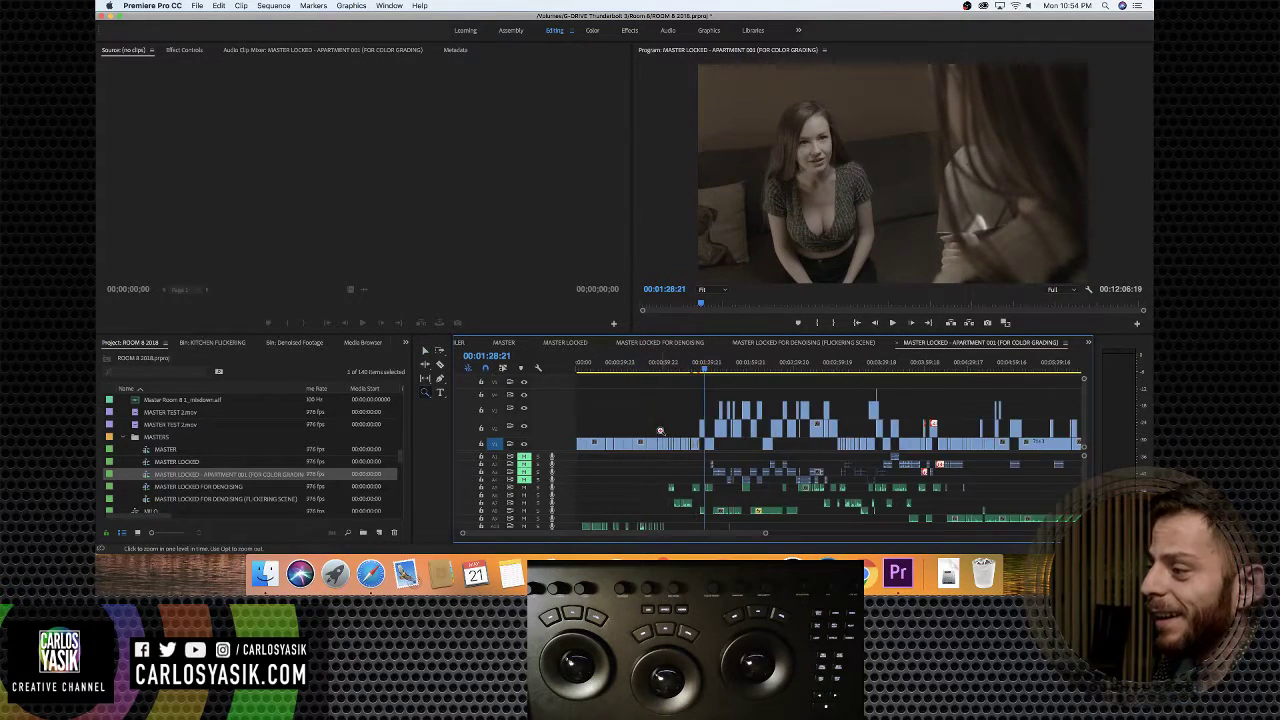
pyautogui.click(730, 431)
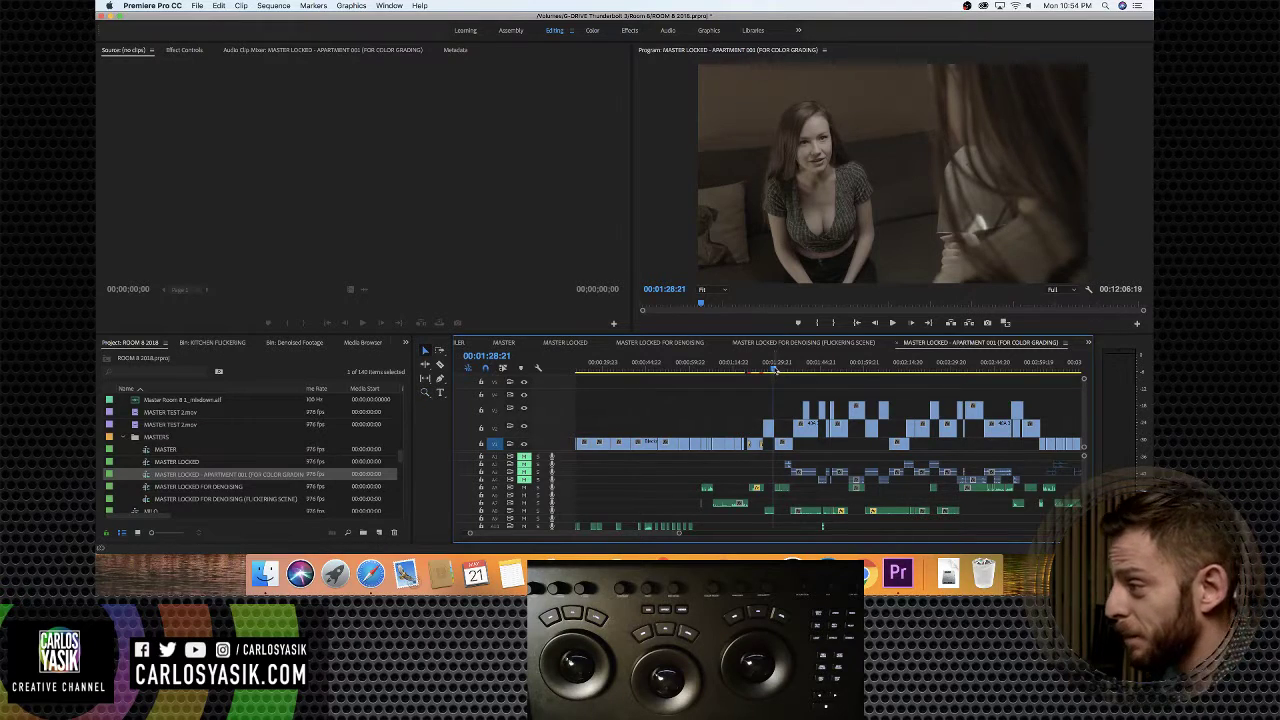
pyautogui.click(757, 370)
pyautogui.moveTo(757, 370); pyautogui.dragTo(751, 370)
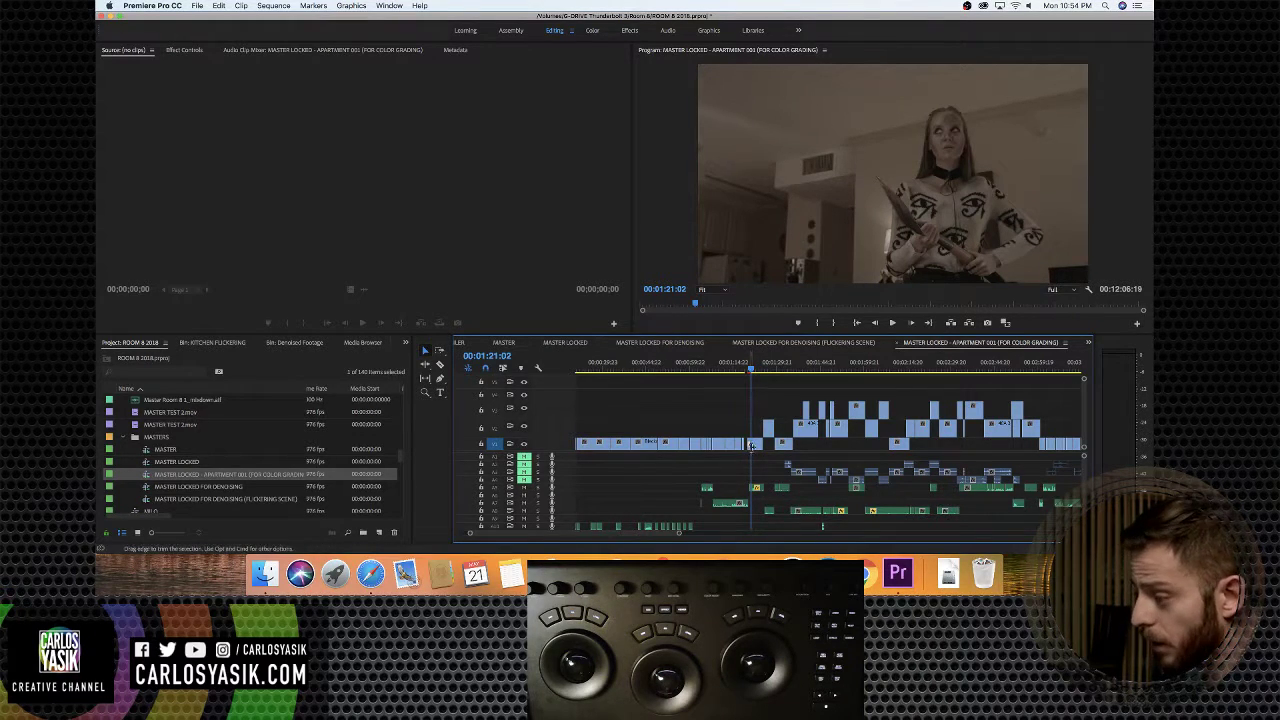
pyautogui.moveTo(753, 372); pyautogui.dragTo(749, 372)
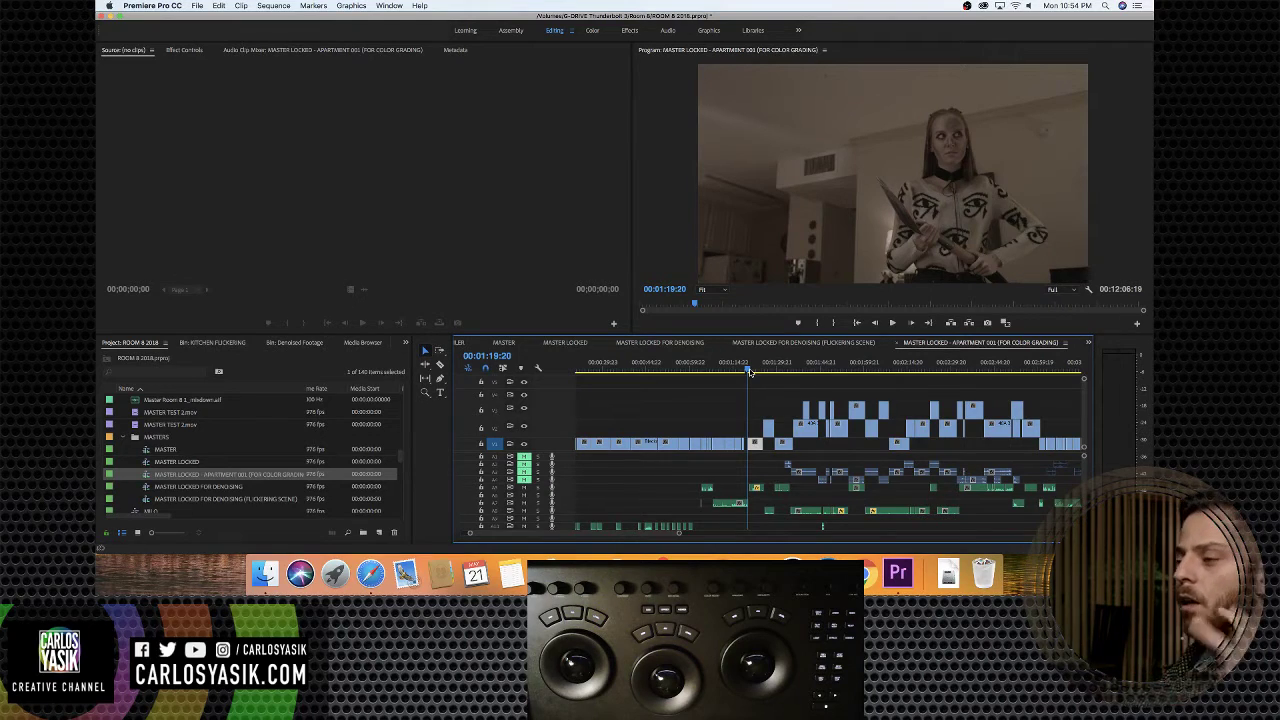
pyautogui.click(753, 372)
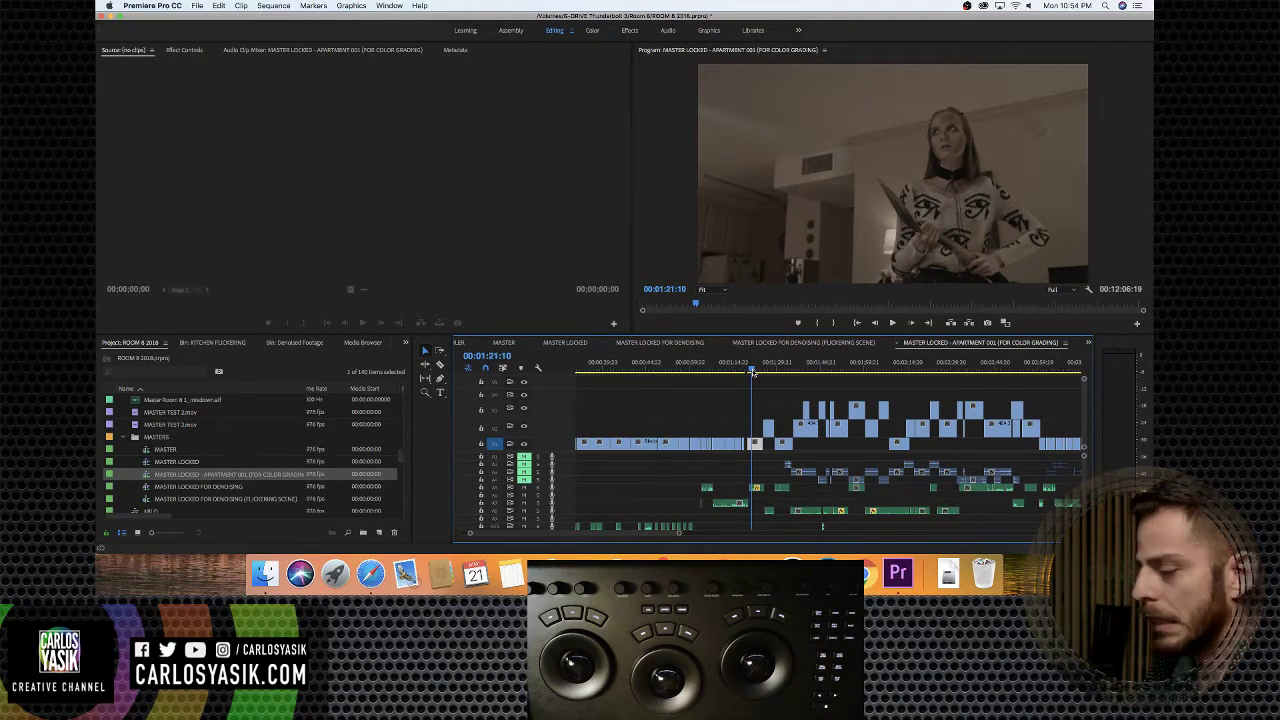
pyautogui.moveTo(753, 372); pyautogui.dragTo(754, 372)
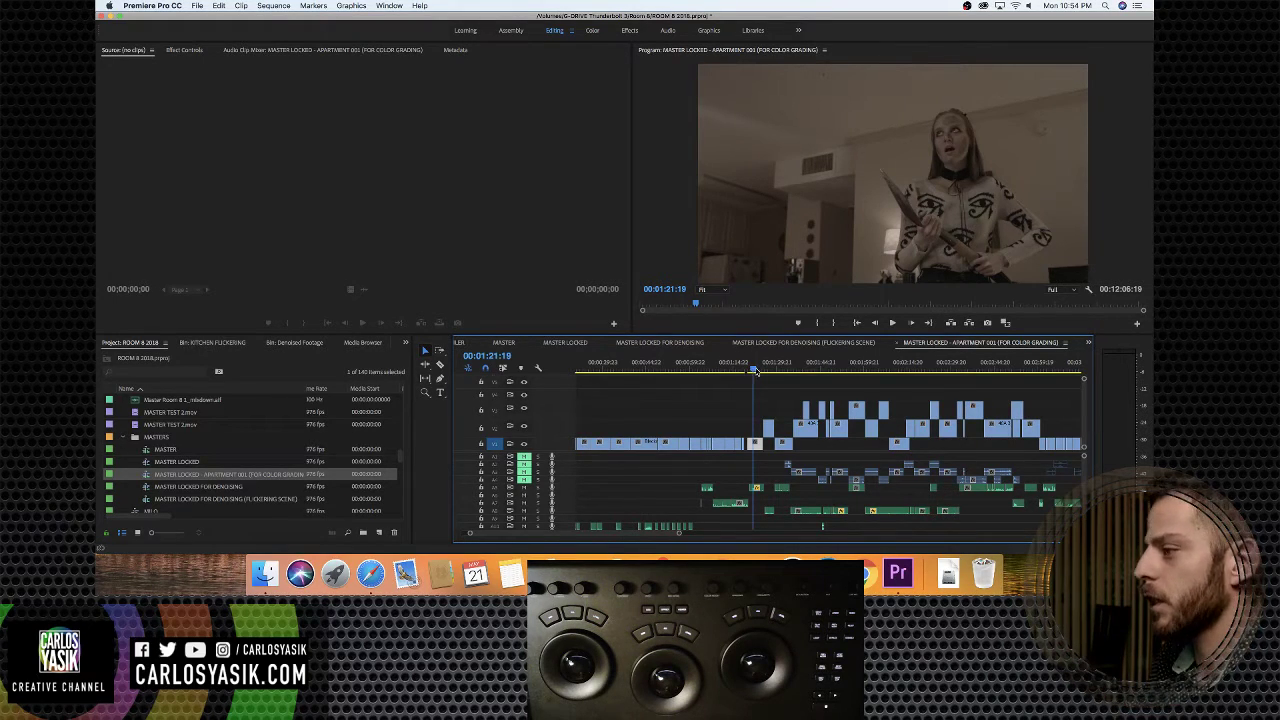
pyautogui.moveTo(754, 372); pyautogui.dragTo(759, 371)
pyautogui.scroll(2, 760, 450)
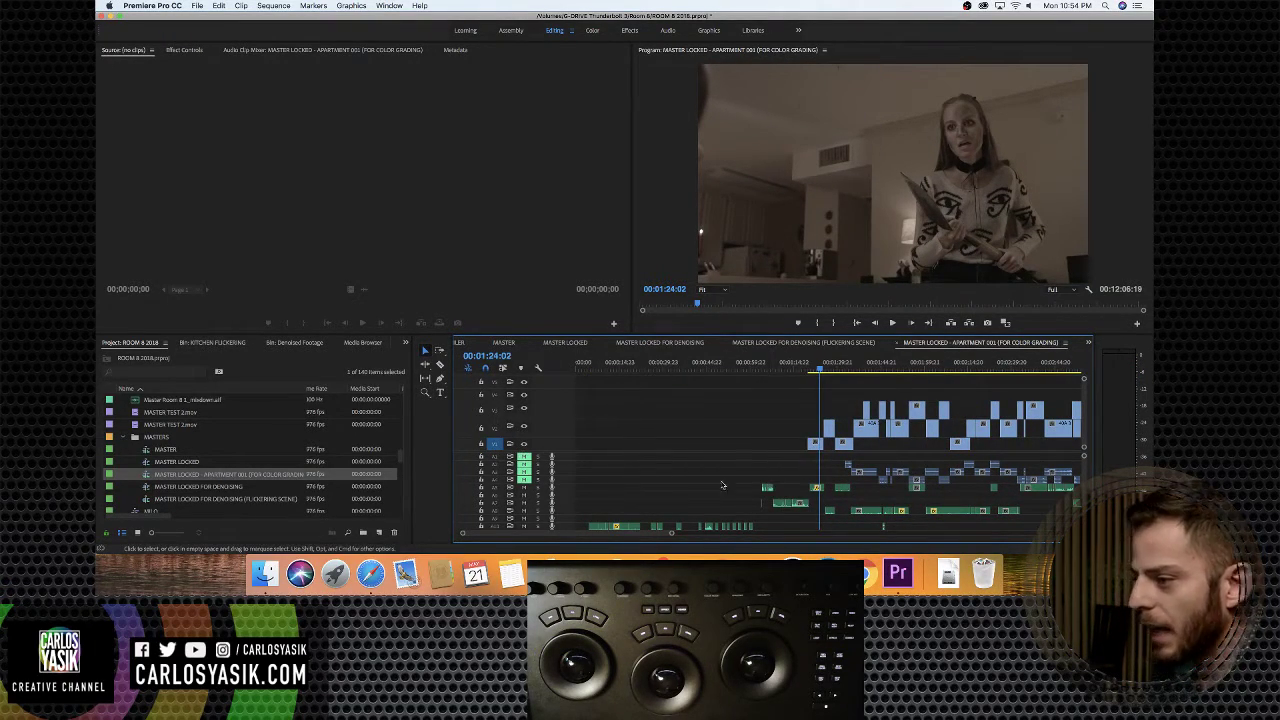
# Select all audio clips across the whole sequence and delete them, keeping only the scene's video clips
pyautogui.scroll(-5, 632, 490)
pyautogui.scroll(5, 632, 490)
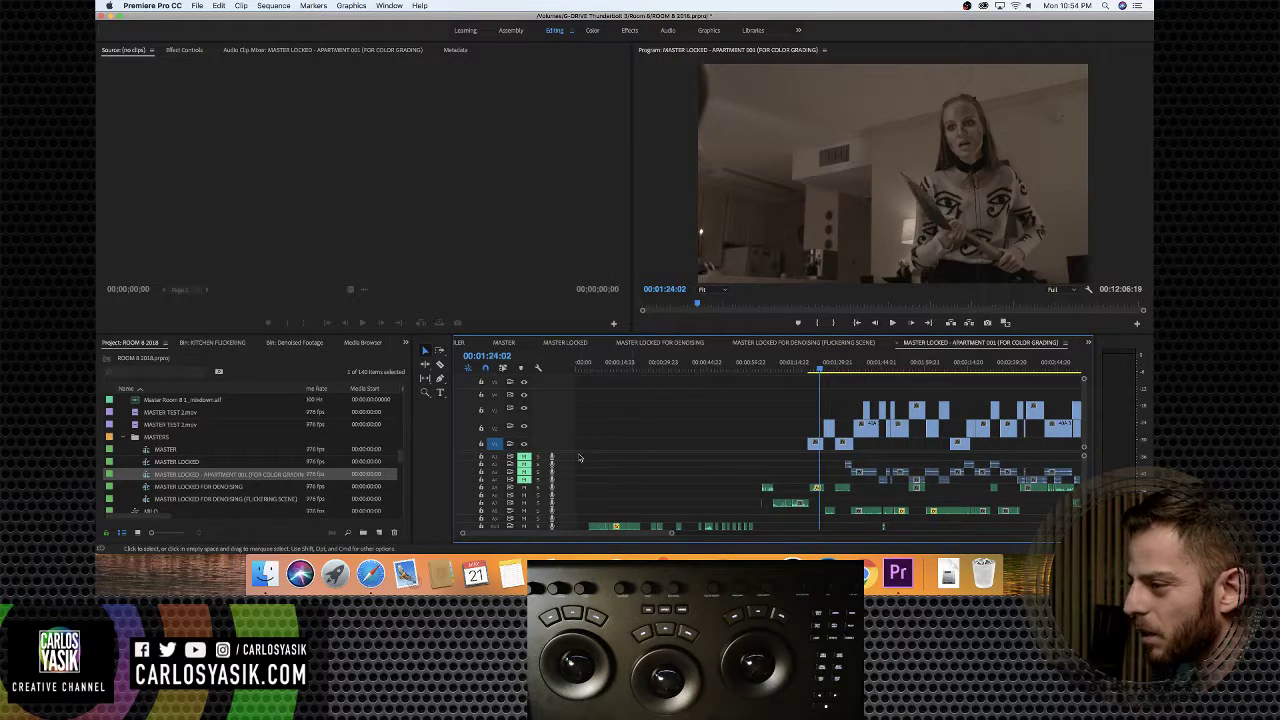
pyautogui.scroll(-2, 578, 457)
pyautogui.hscroll(5, 575, 480)
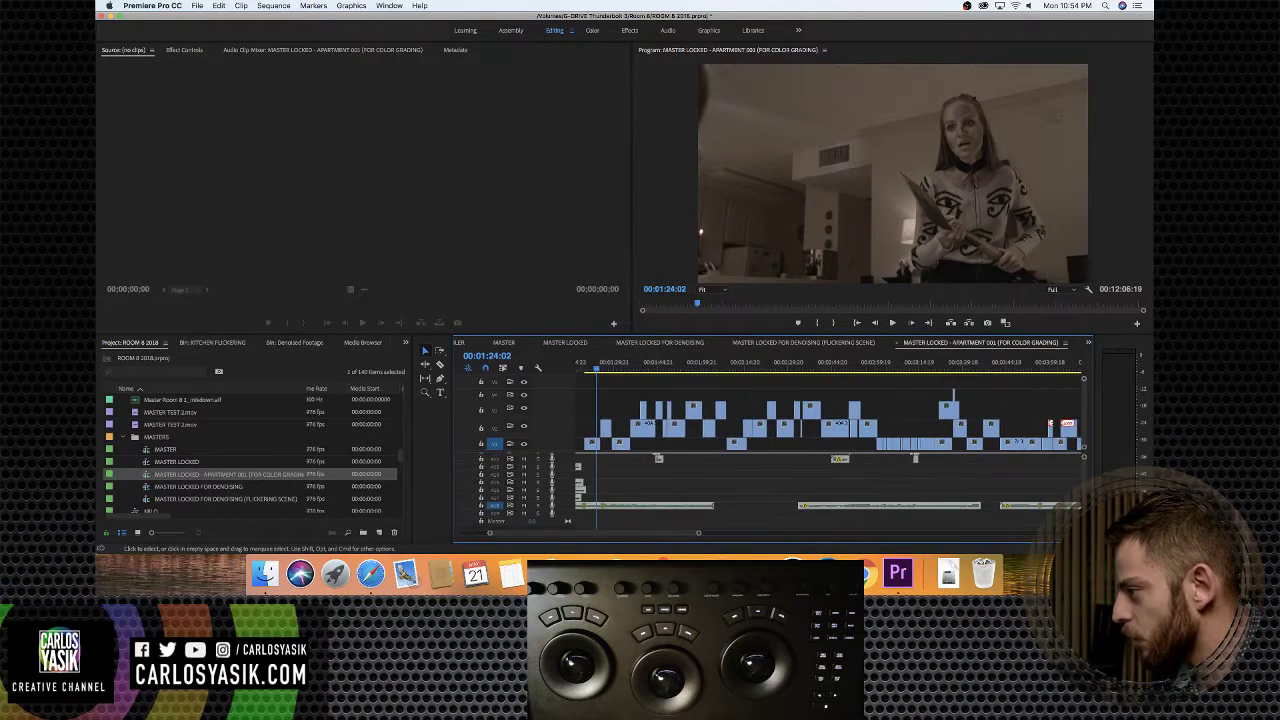
pyautogui.hscroll(8, 578, 485)
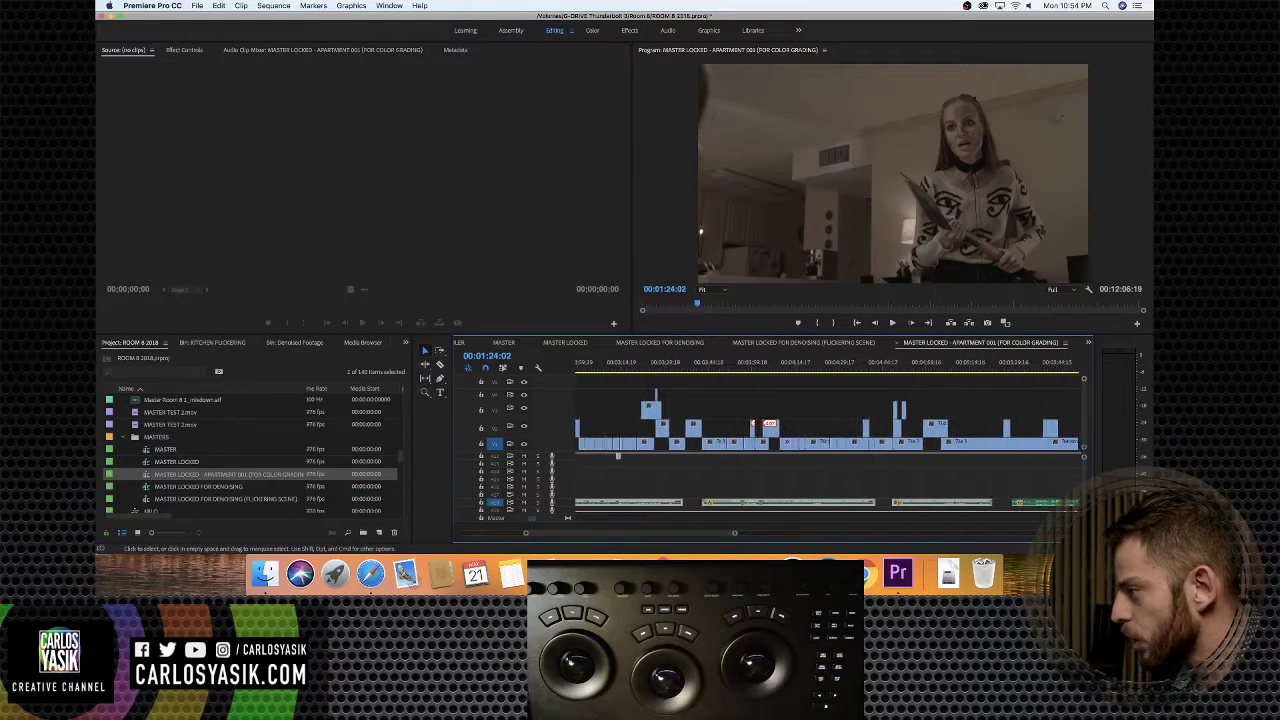
pyautogui.hscroll(8, 617, 456)
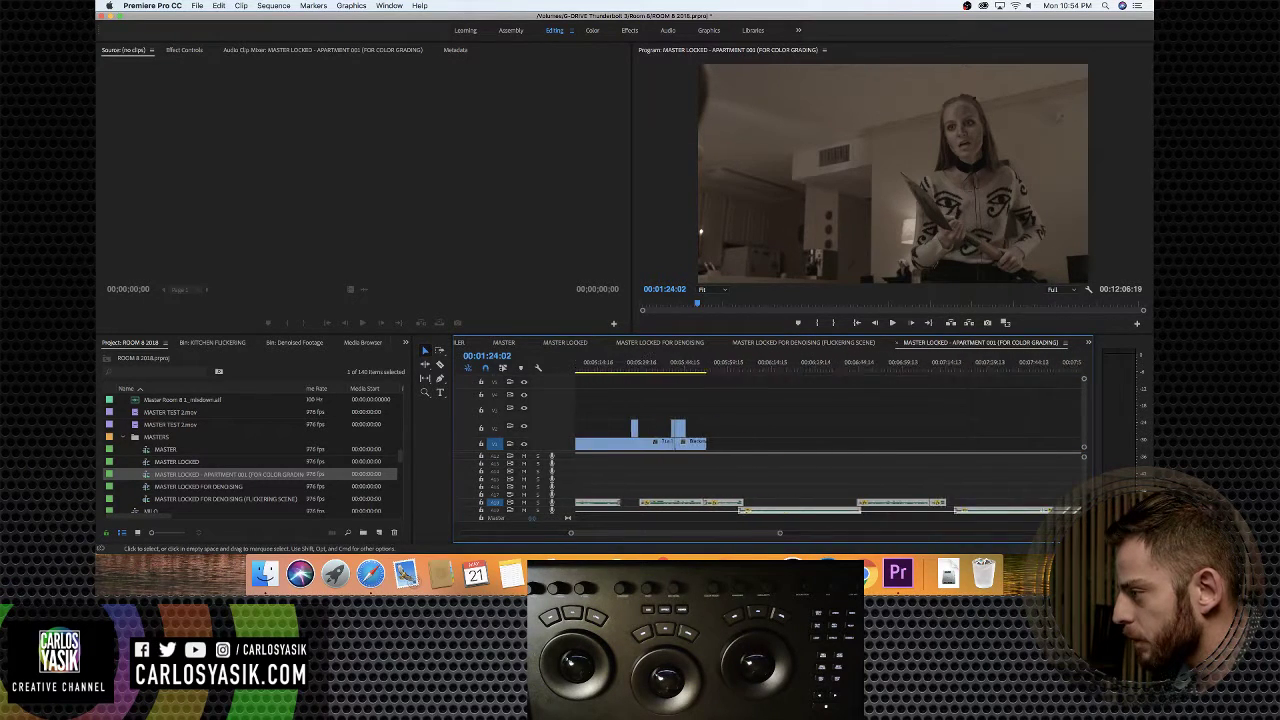
pyautogui.hscroll(8, 827, 448)
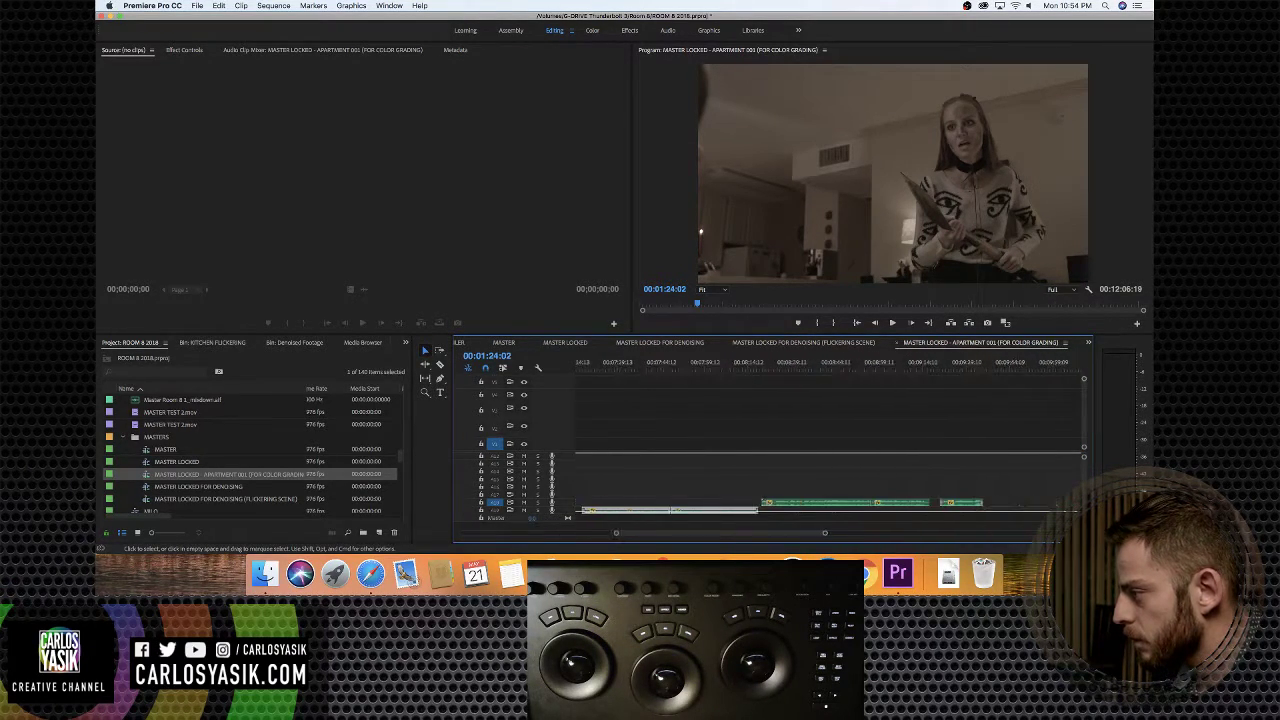
pyautogui.hscroll(8, 911, 520)
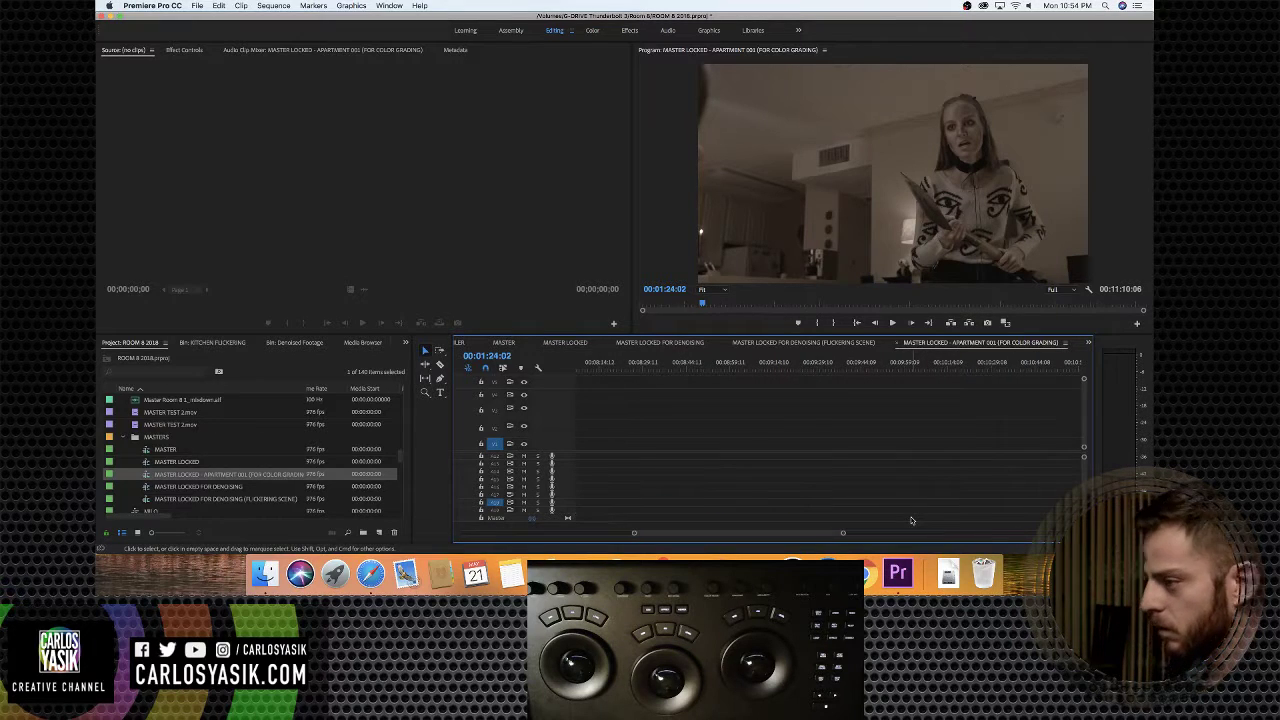
# Show the whole edited apartment scene in the timeline and park the playhead at its first frame, 00:01:19:20
pyautogui.hscroll(-10, 727, 418)
pyautogui.press('z')
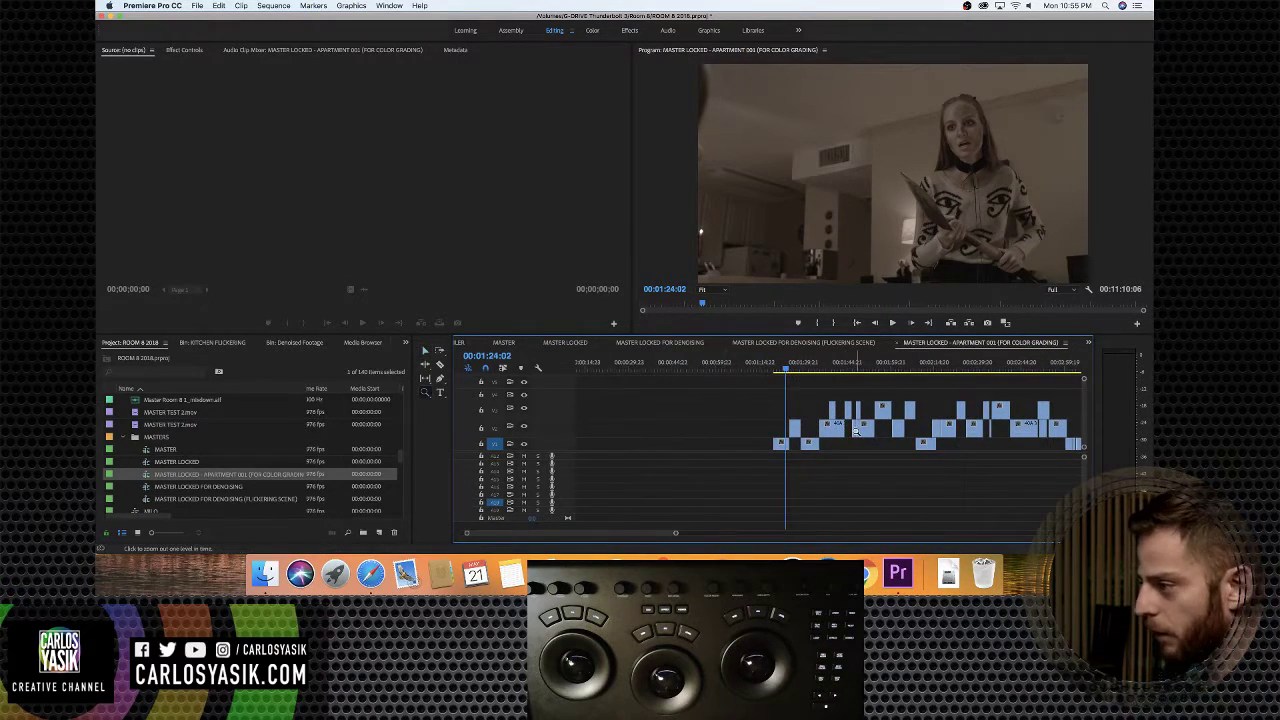
pyautogui.keyDown('alt'); pyautogui.click(861, 436); pyautogui.keyUp('alt')
pyautogui.press('v')
pyautogui.moveTo(616, 370)
pyautogui.mouseDown()
pyautogui.moveTo(592, 371)
pyautogui.moveTo(634, 372)
pyautogui.mouseUp()
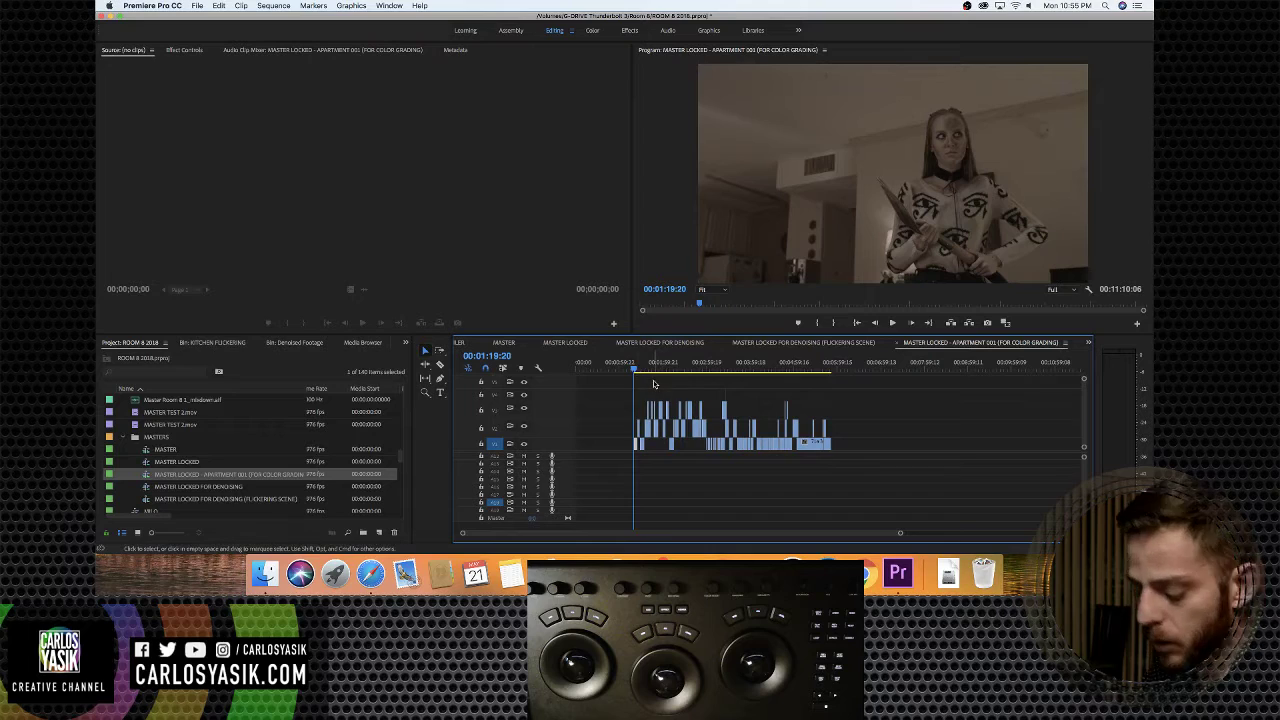
# Start a Final Cut Pro XML export of the MASTER LOCKED - APARTMENT 001 (FOR COLOR GRADING) sequence
pyautogui.click(198, 6)
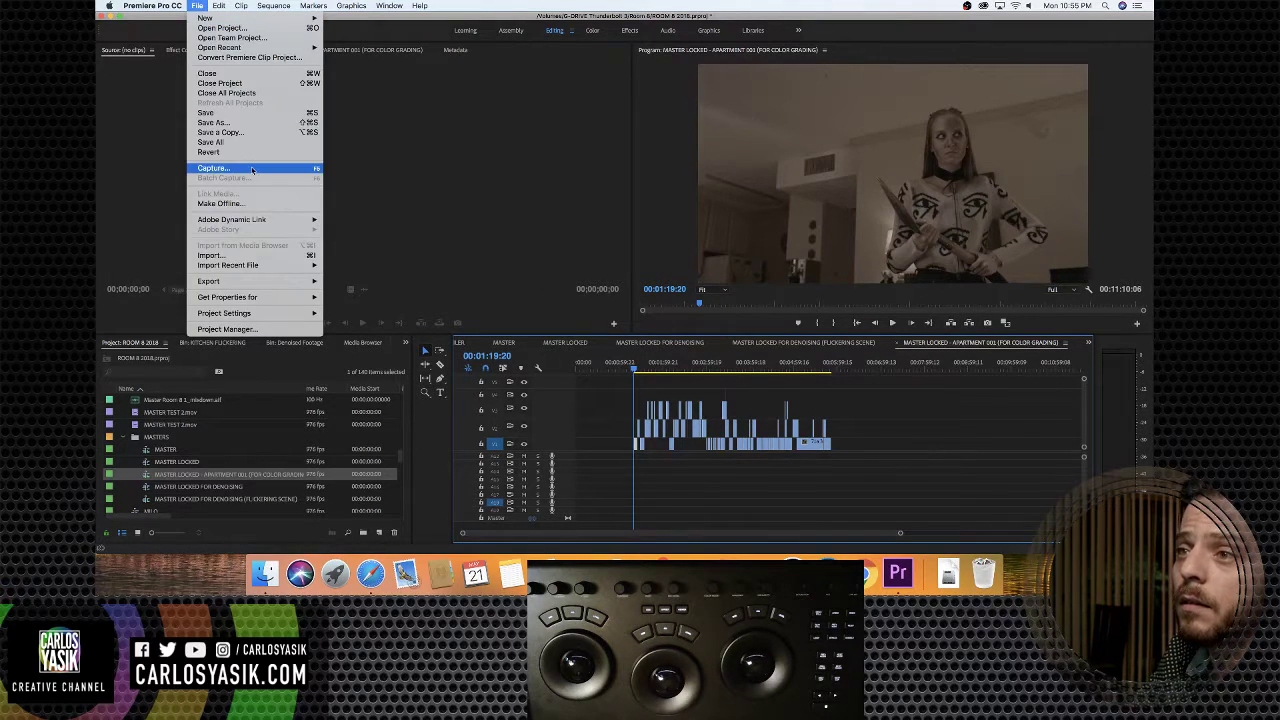
pyautogui.click(193, 478)
pyautogui.rightClick(146, 476)
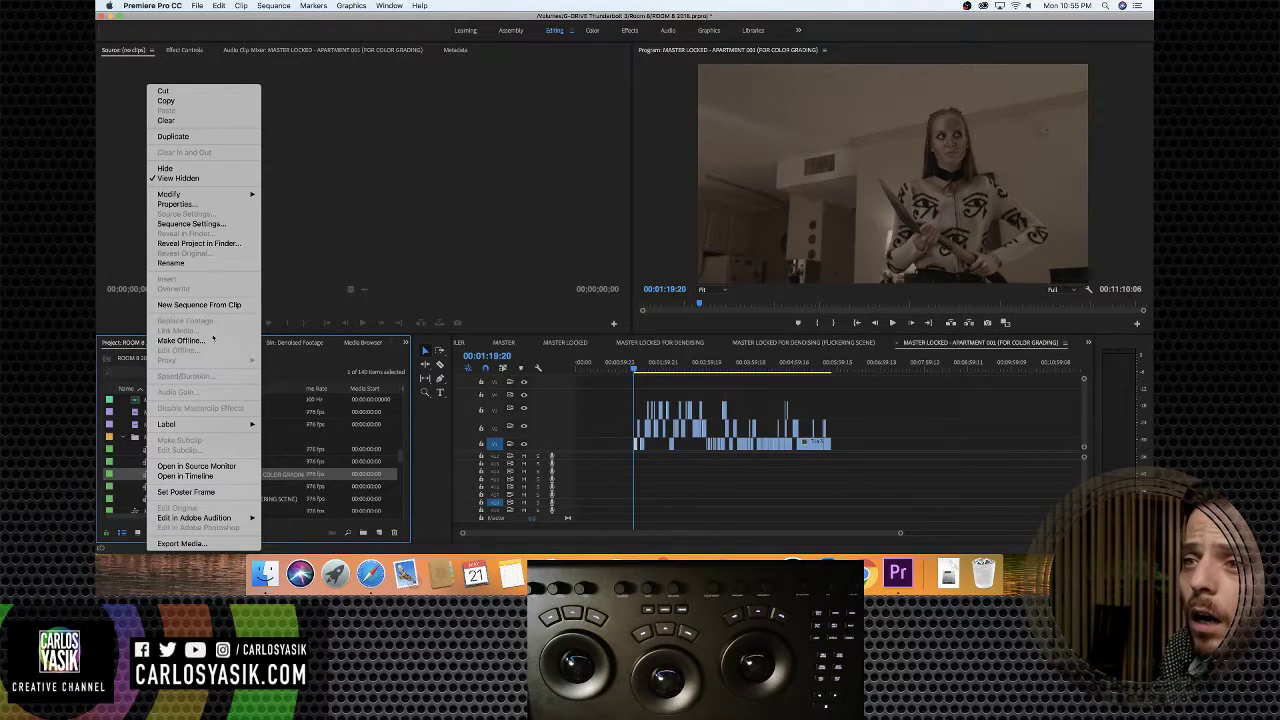
pyautogui.click(196, 6)
pyautogui.click(196, 6)
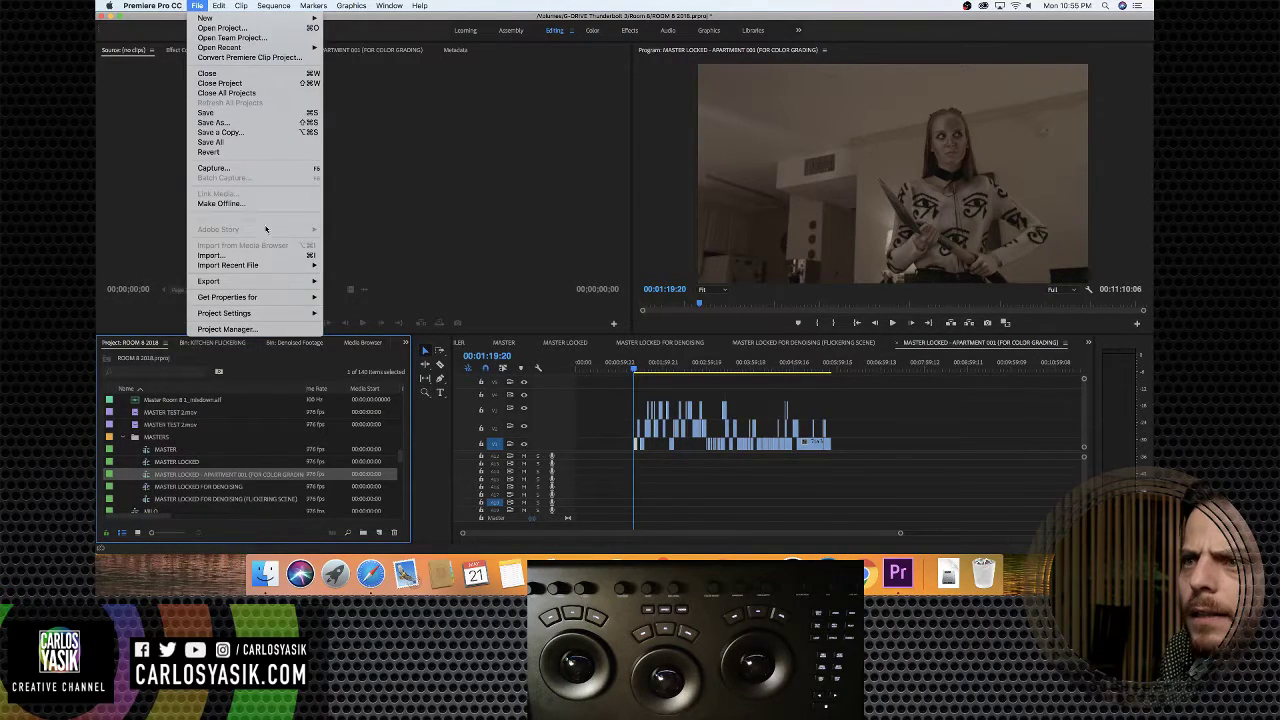
pyautogui.moveTo(268, 282)
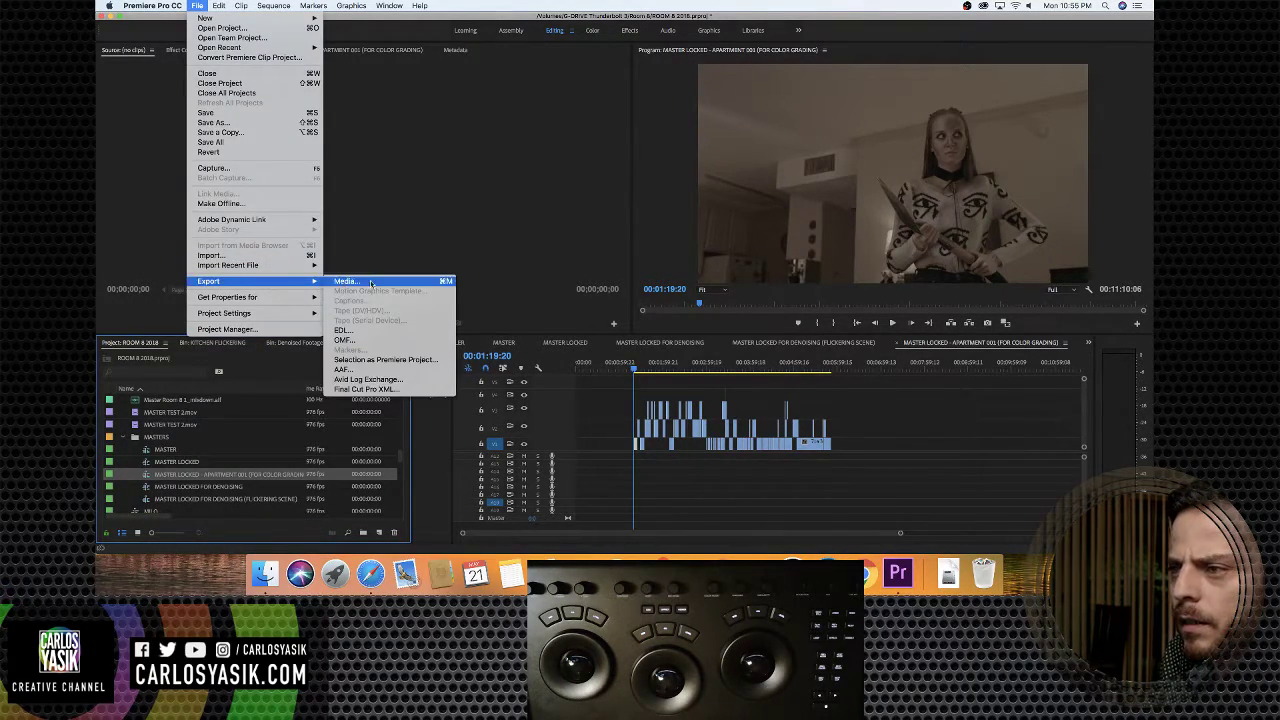
pyautogui.click(378, 389)
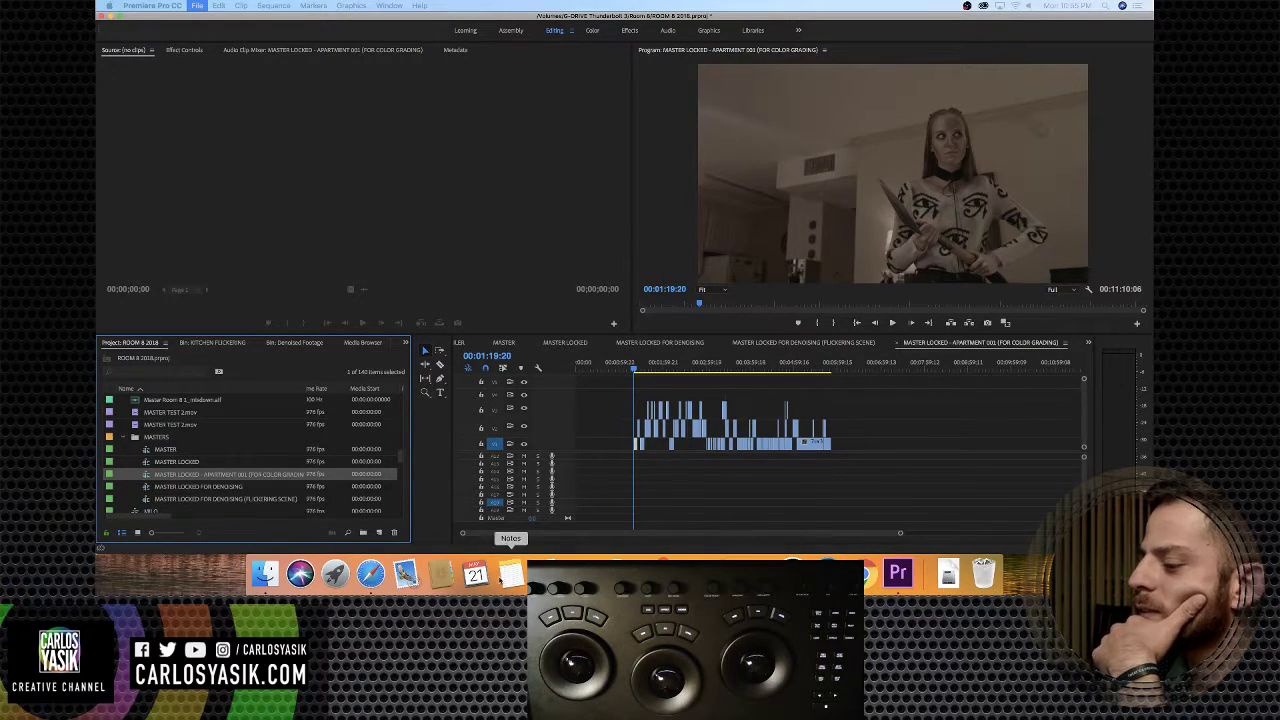
pyautogui.click(265, 574)
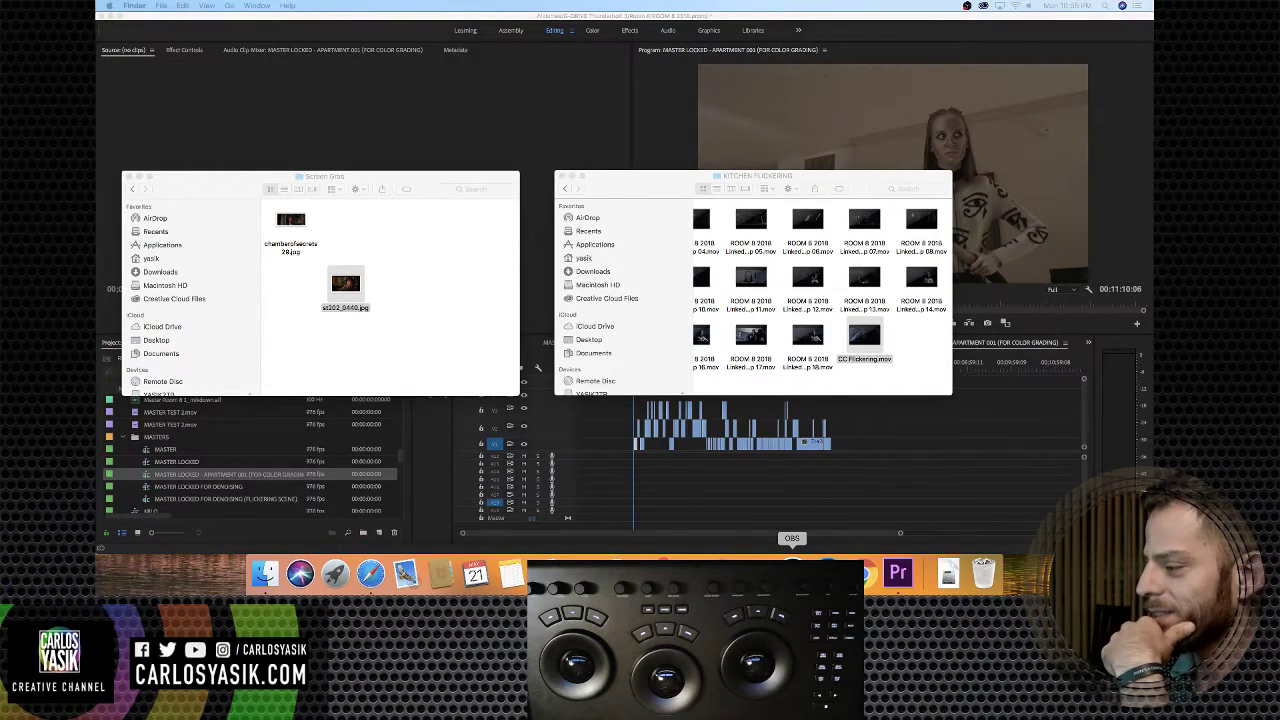
pyautogui.click(897, 573)
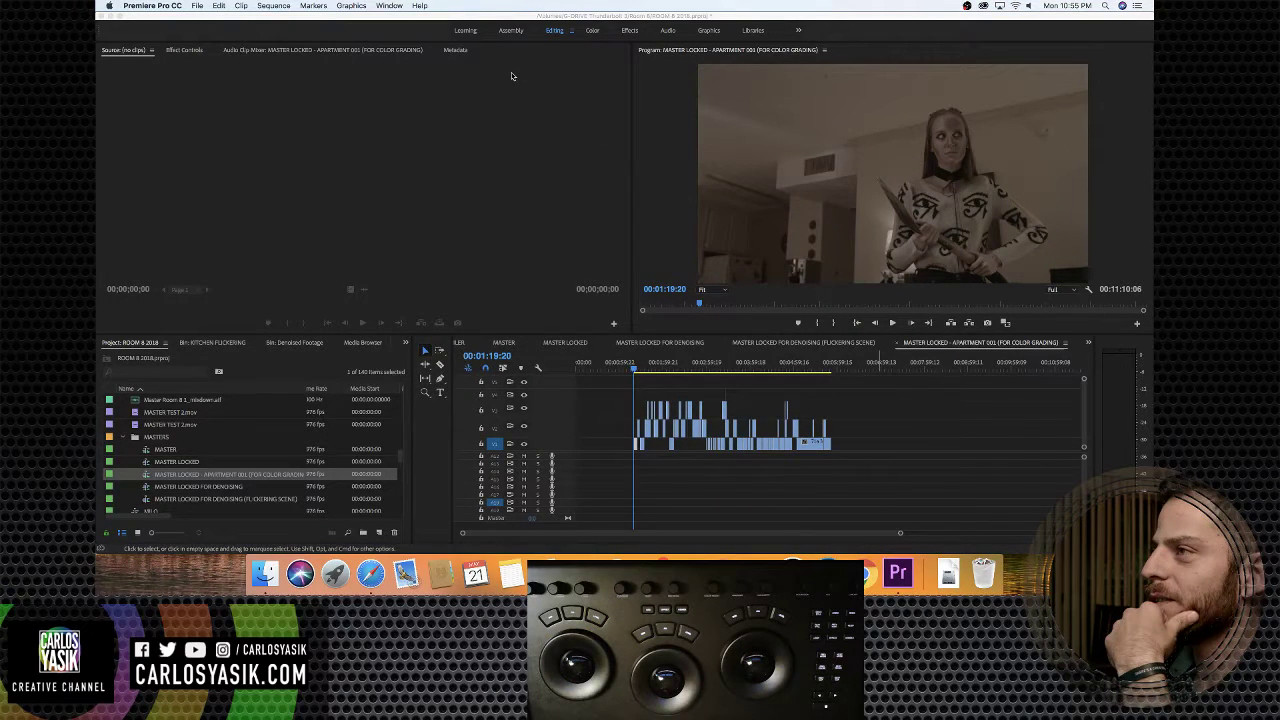
# Save the exported XML under the sequence's name in the project's XML folder and dismiss the translation report
pyautogui.press('super+shift+x')
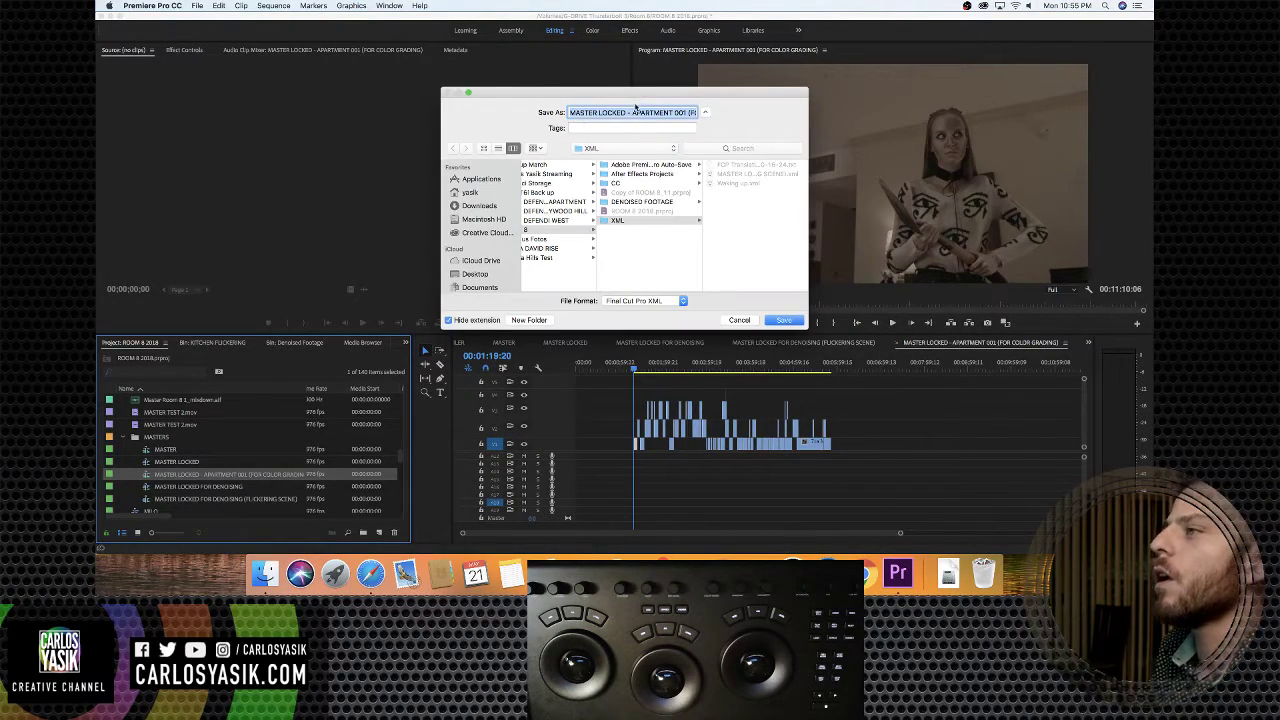
pyautogui.click(651, 112)
pyautogui.moveTo(651, 112); pyautogui.dragTo(742, 160)
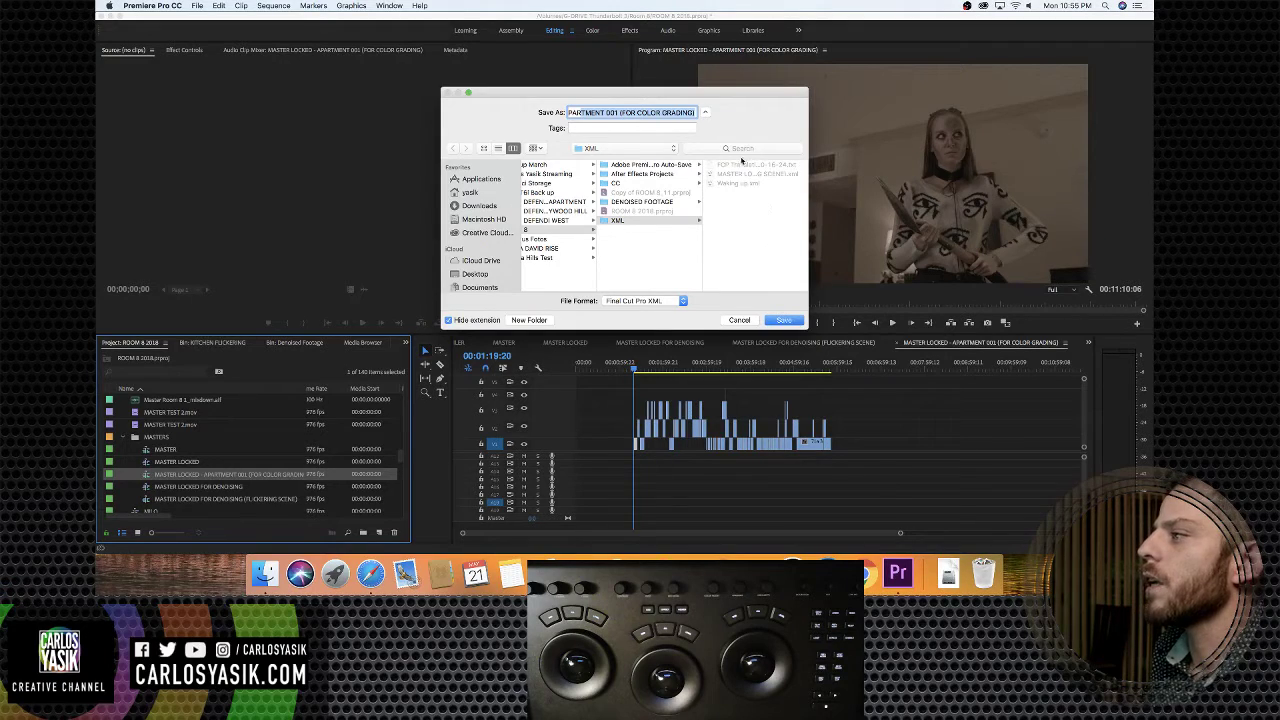
pyautogui.click(590, 148)
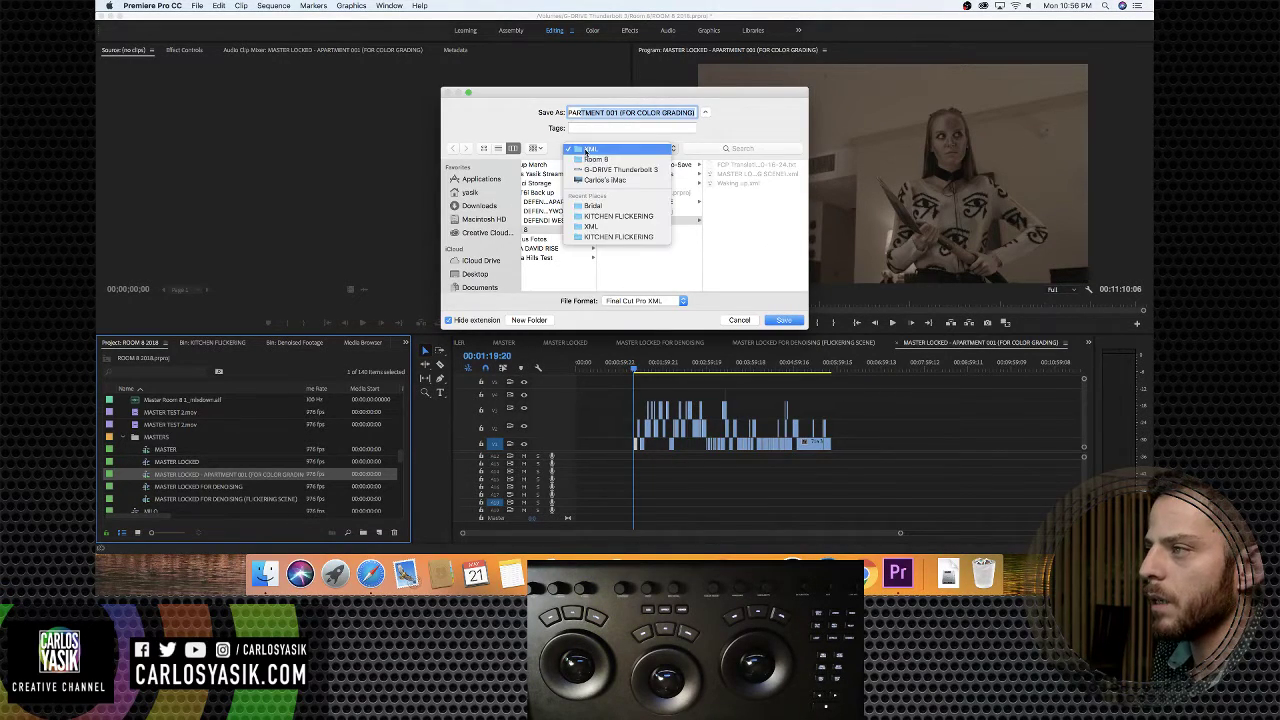
pyautogui.click(588, 149)
pyautogui.click(790, 320)
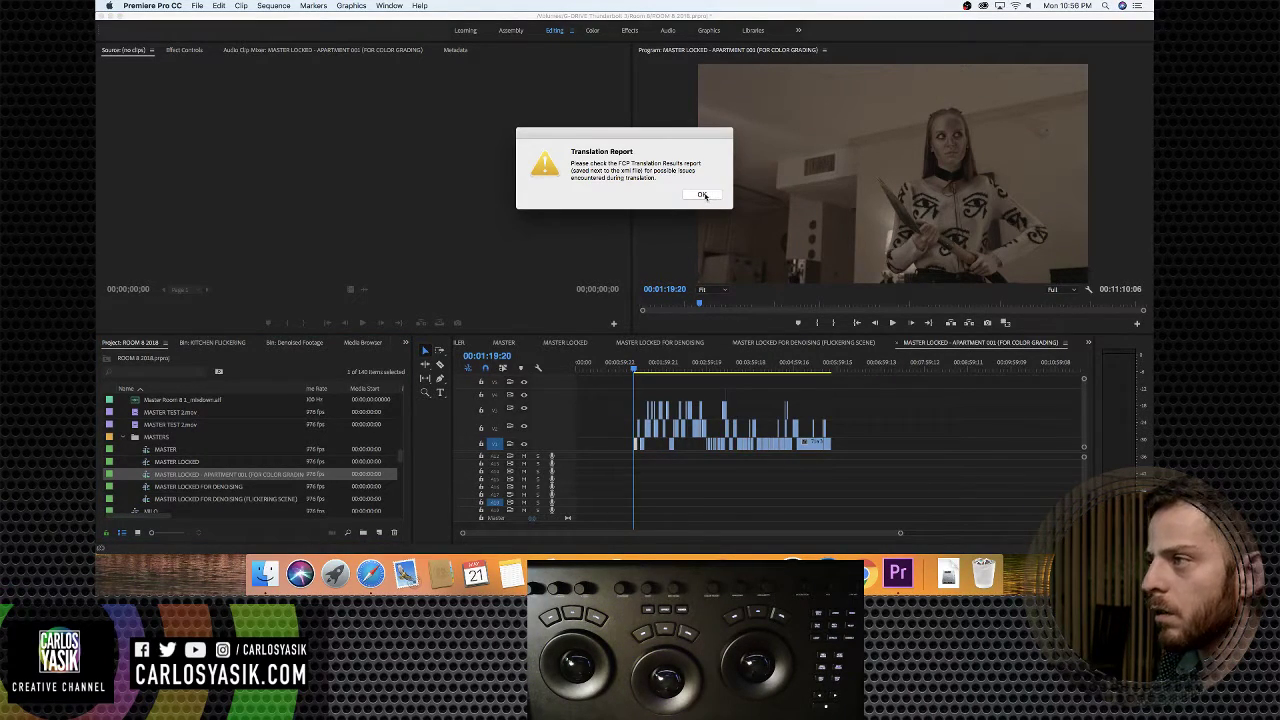
pyautogui.click(702, 195)
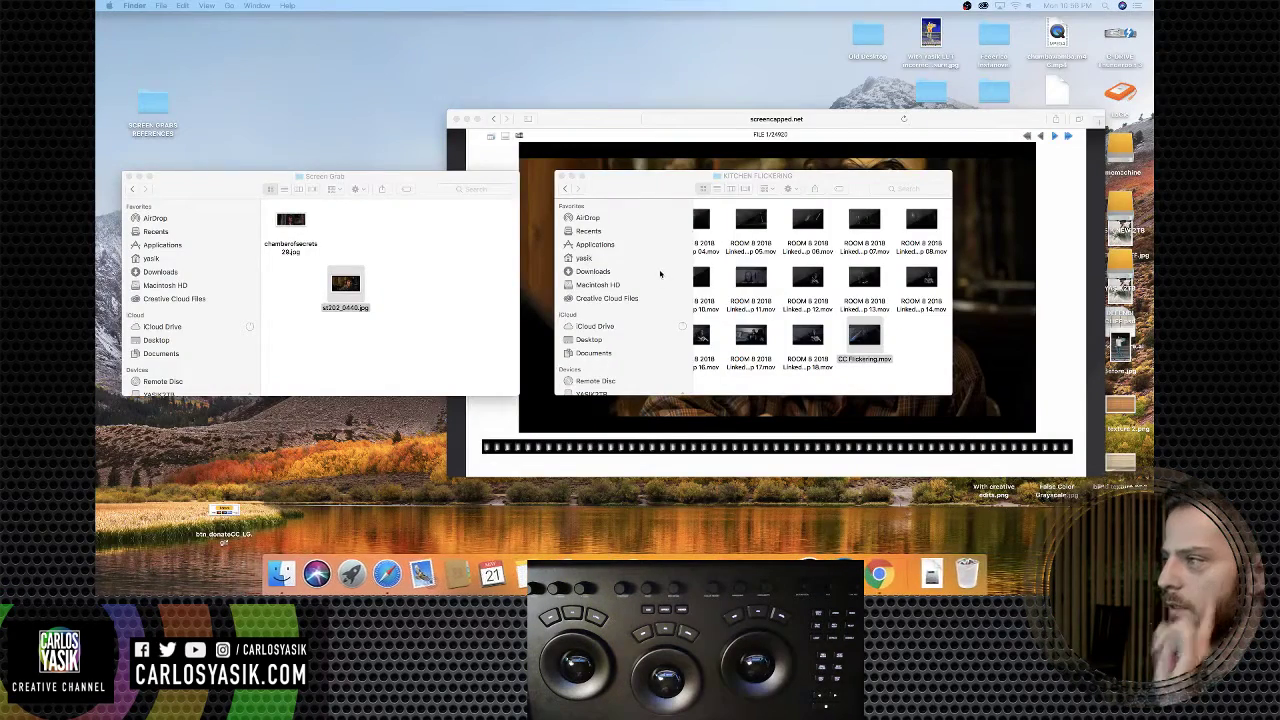
# Clear the screencapped.net browser window and the KITCHEN FLICKERING folder window off the desktop
pyautogui.moveTo(606, 131); pyautogui.dragTo(576, 131)
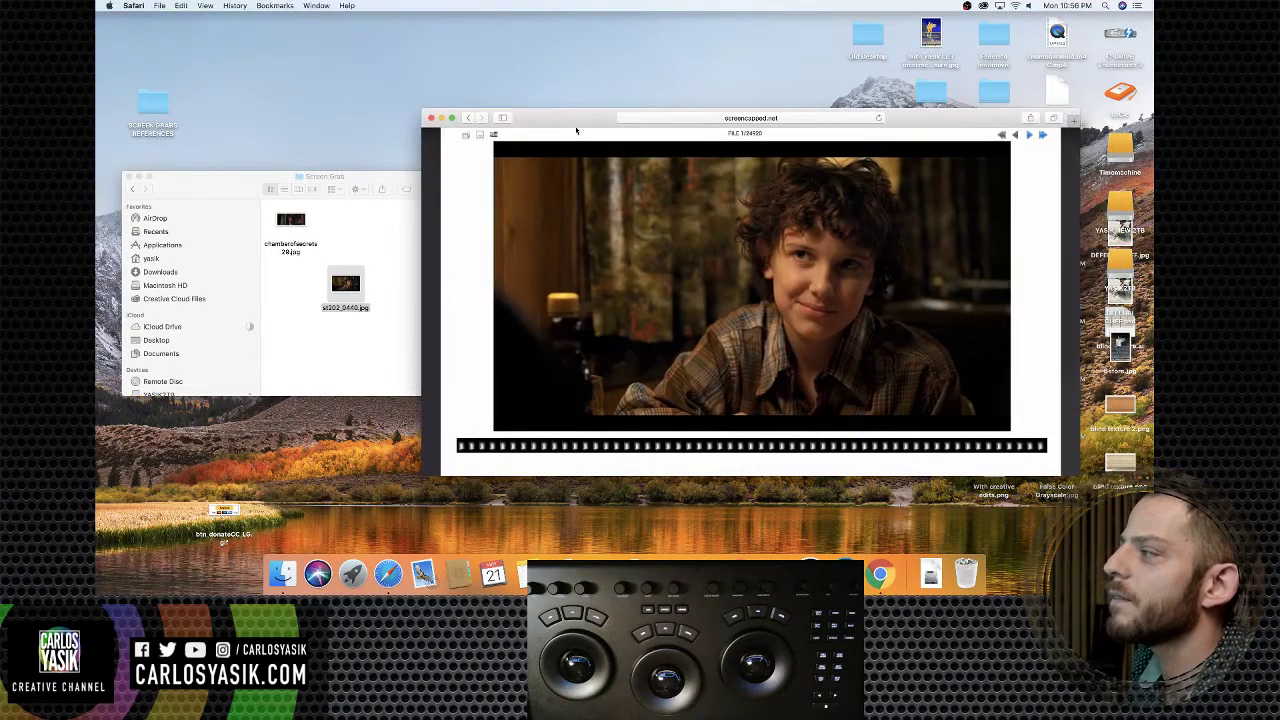
pyautogui.click(441, 118)
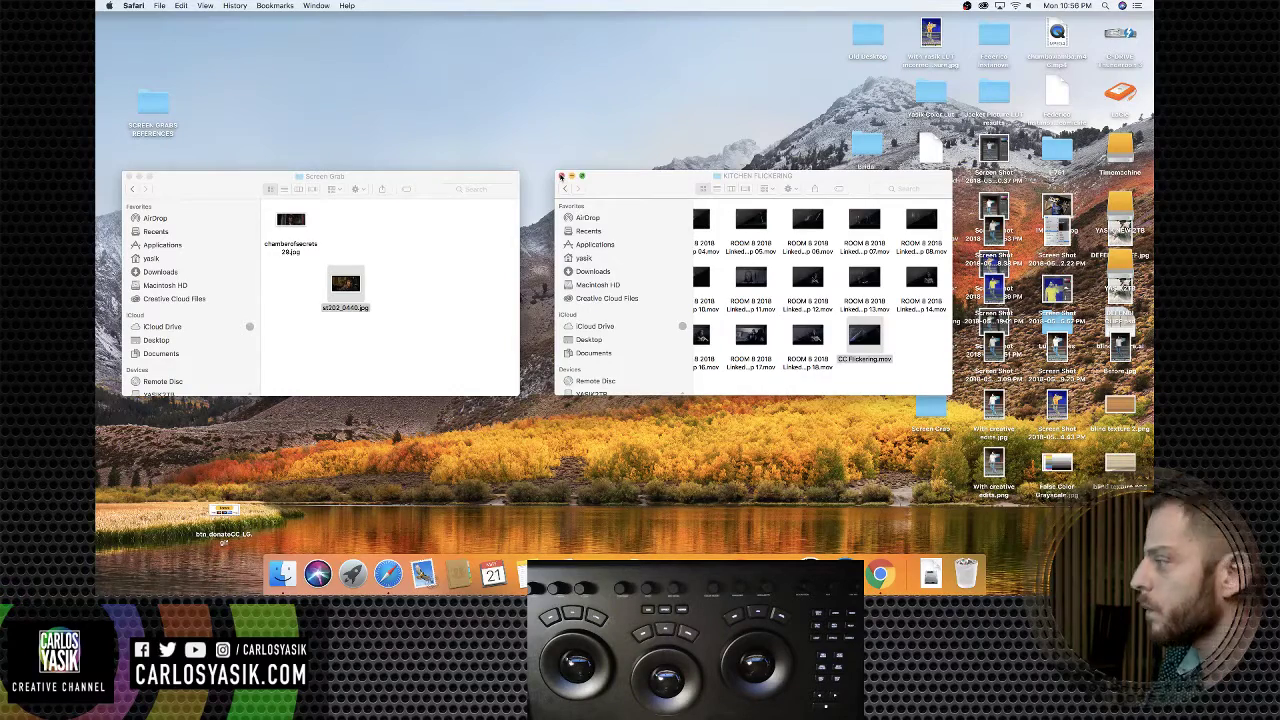
pyautogui.click(561, 176)
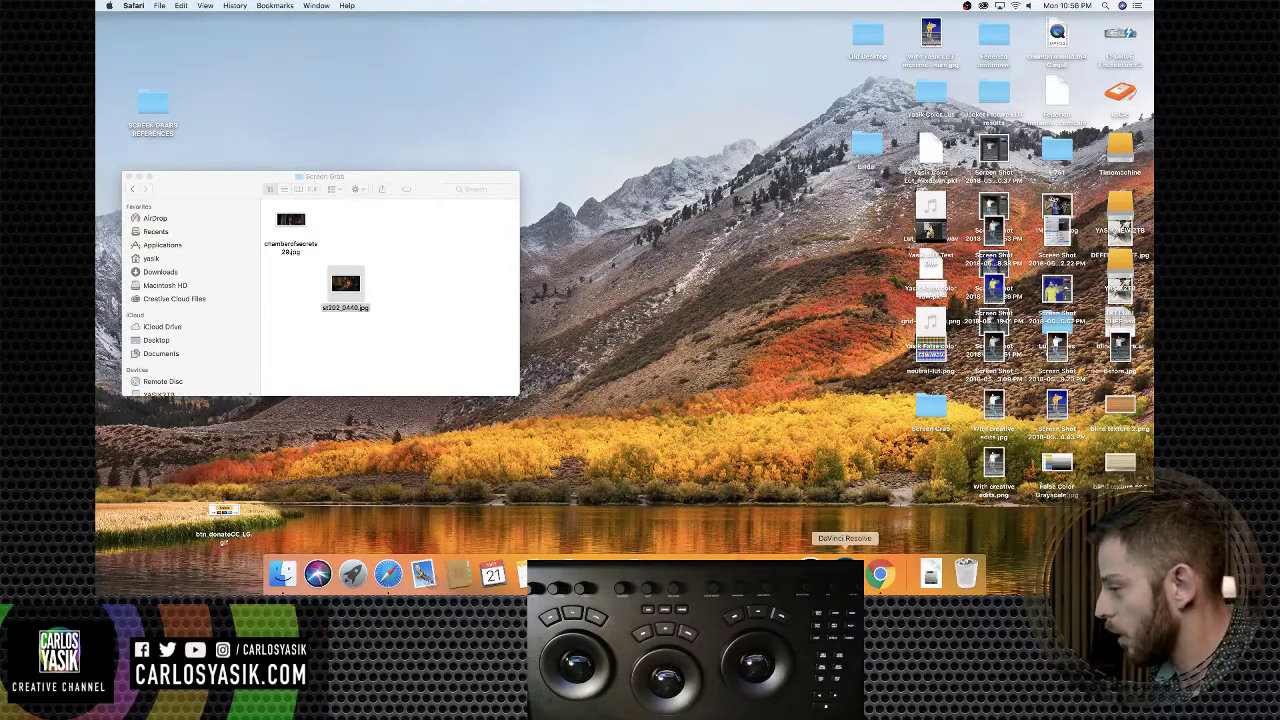
# Launch DaVinci Resolve with its UI settings reset and open the ROOM 8 Second CC project
pyautogui.click(845, 575)
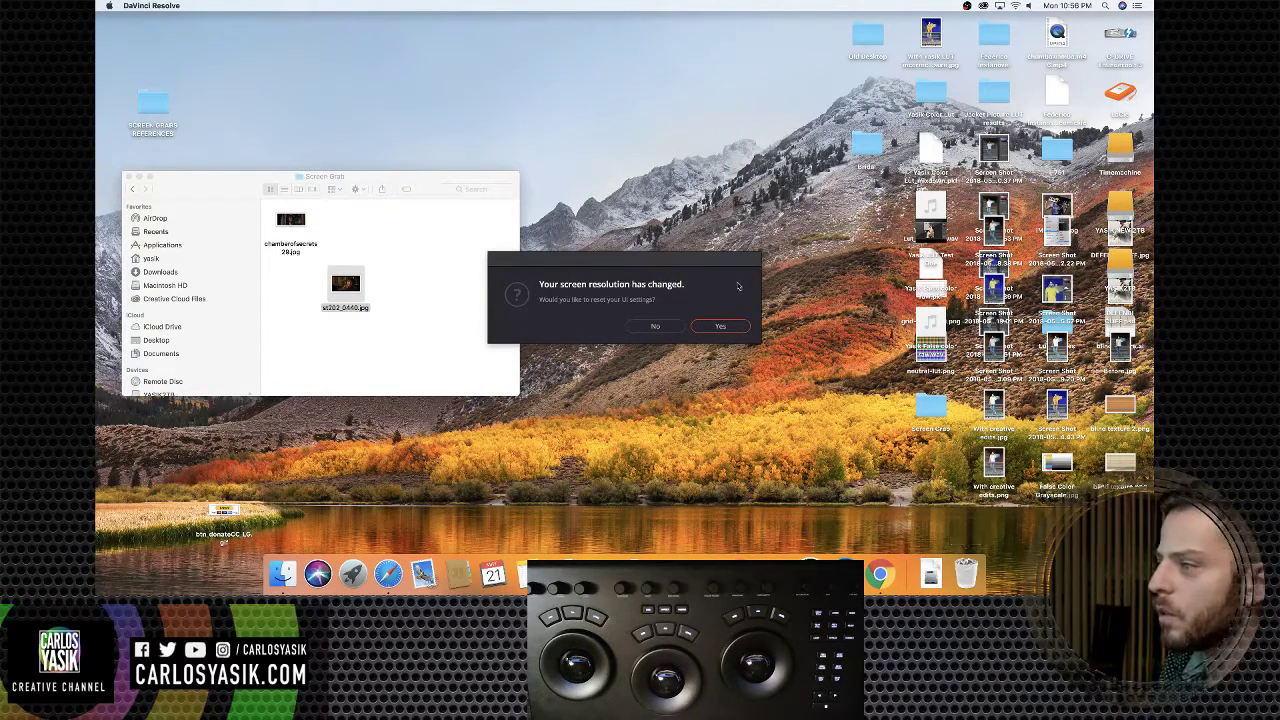
pyautogui.click(704, 332)
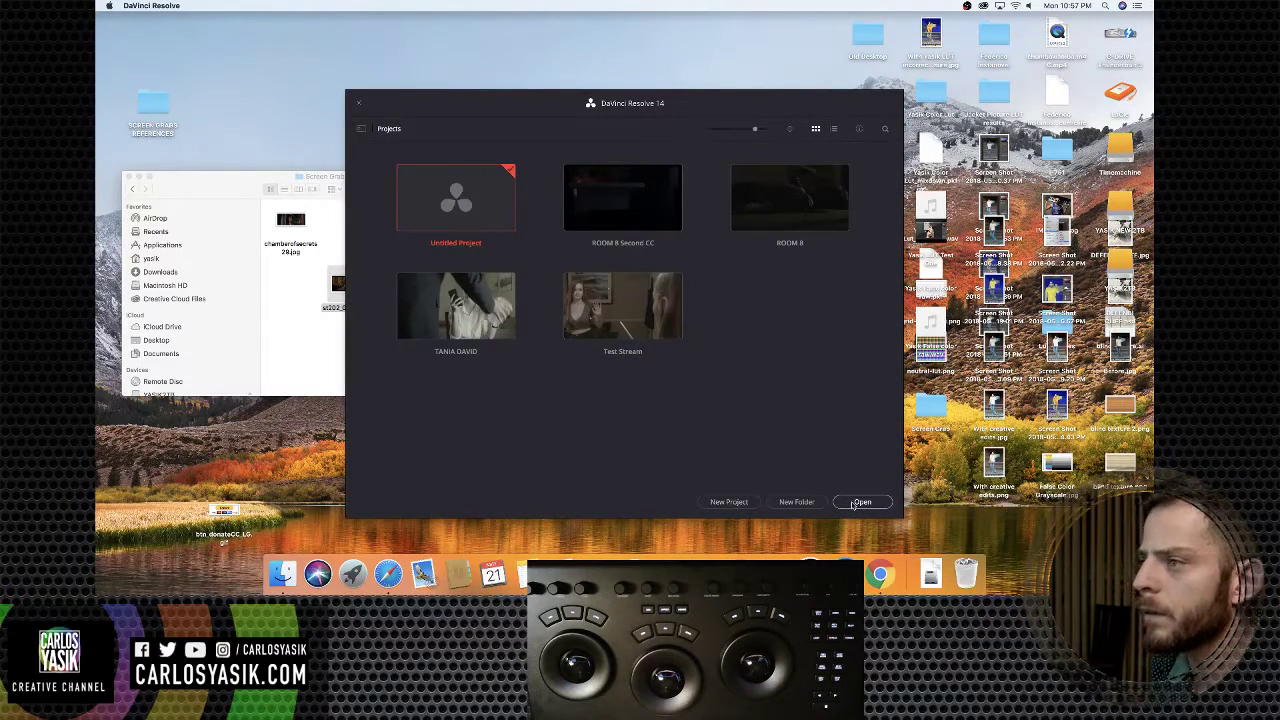
pyautogui.doubleClick(623, 201)
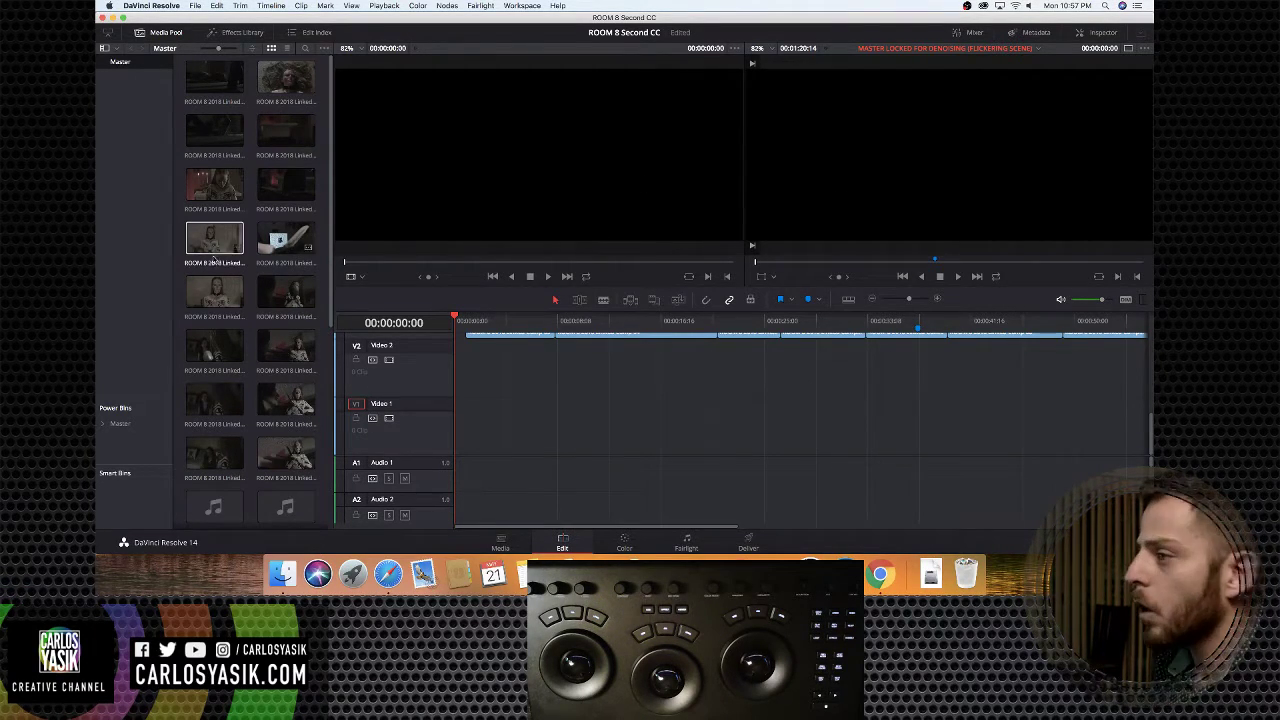
pyautogui.moveTo(490, 314); pyautogui.dragTo(454, 318)
pyautogui.click(214, 291)
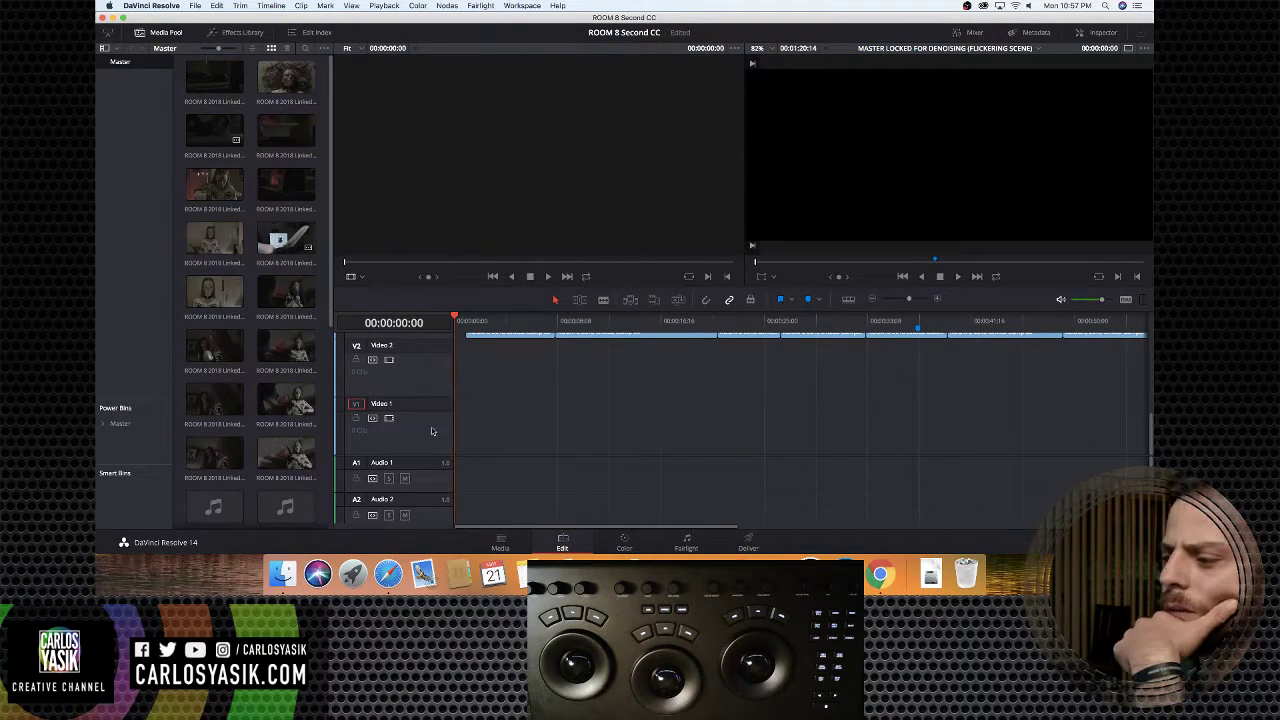
# Start an XML import and choose MASTER LOCKED - APARTMENT 001 (FOR COLOR GRADING).xml from the XML folder
pyautogui.click(500, 542)
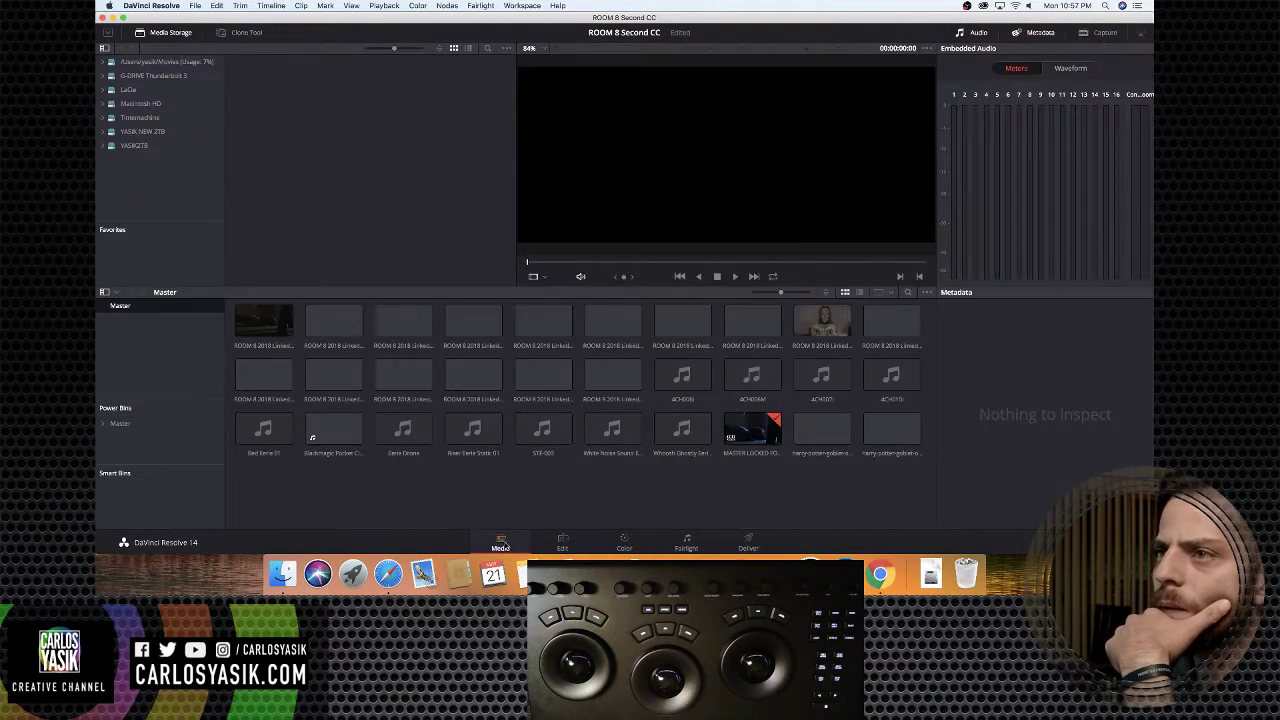
pyautogui.click(195, 6)
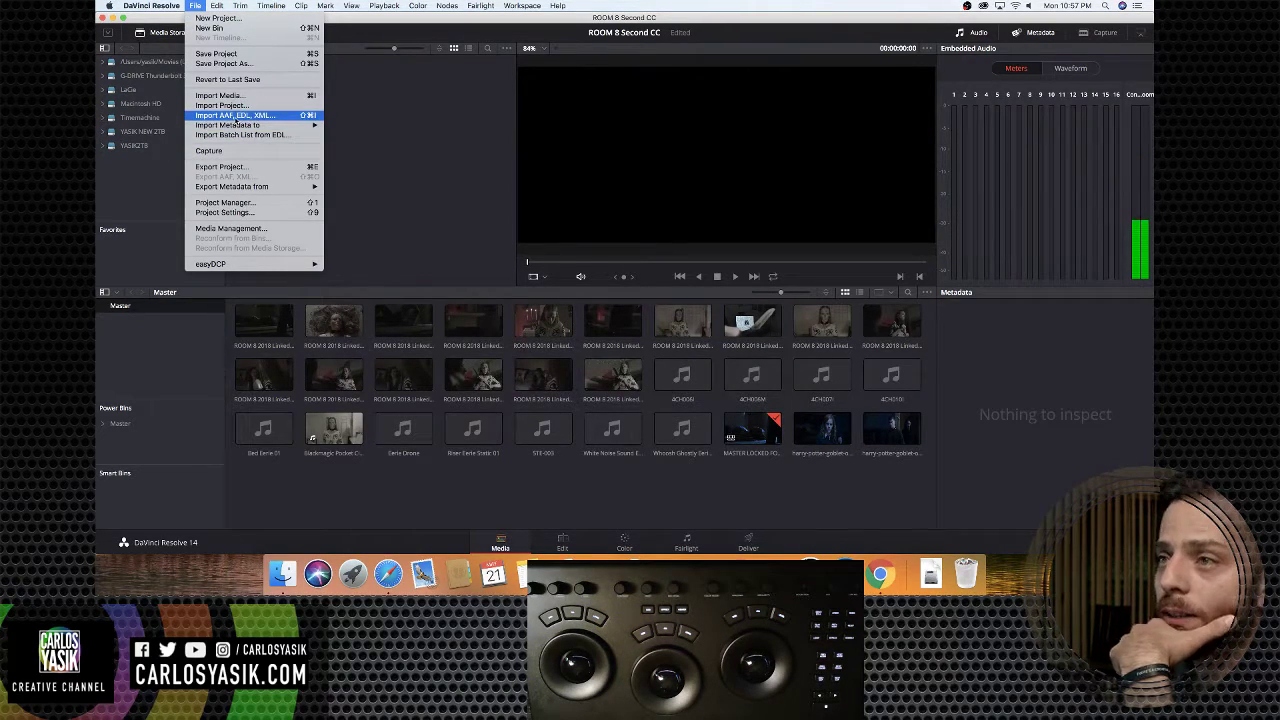
pyautogui.click(239, 121)
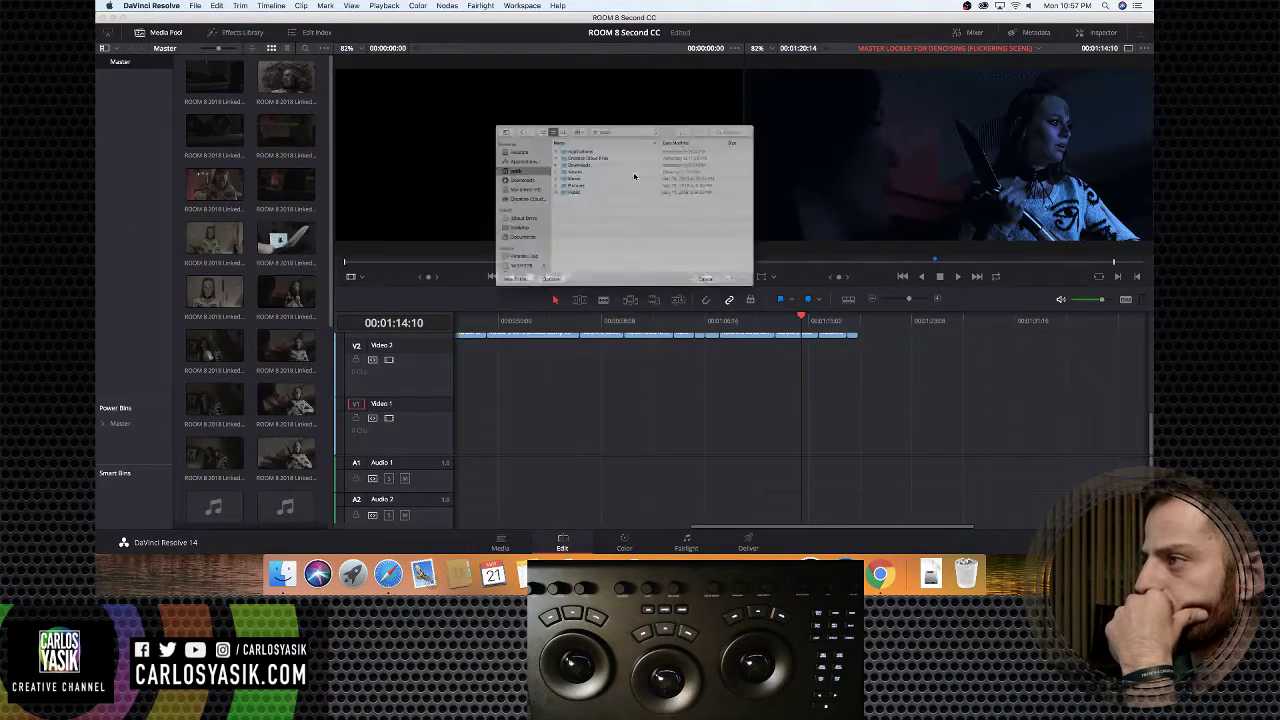
pyautogui.click(604, 104)
pyautogui.click(604, 156)
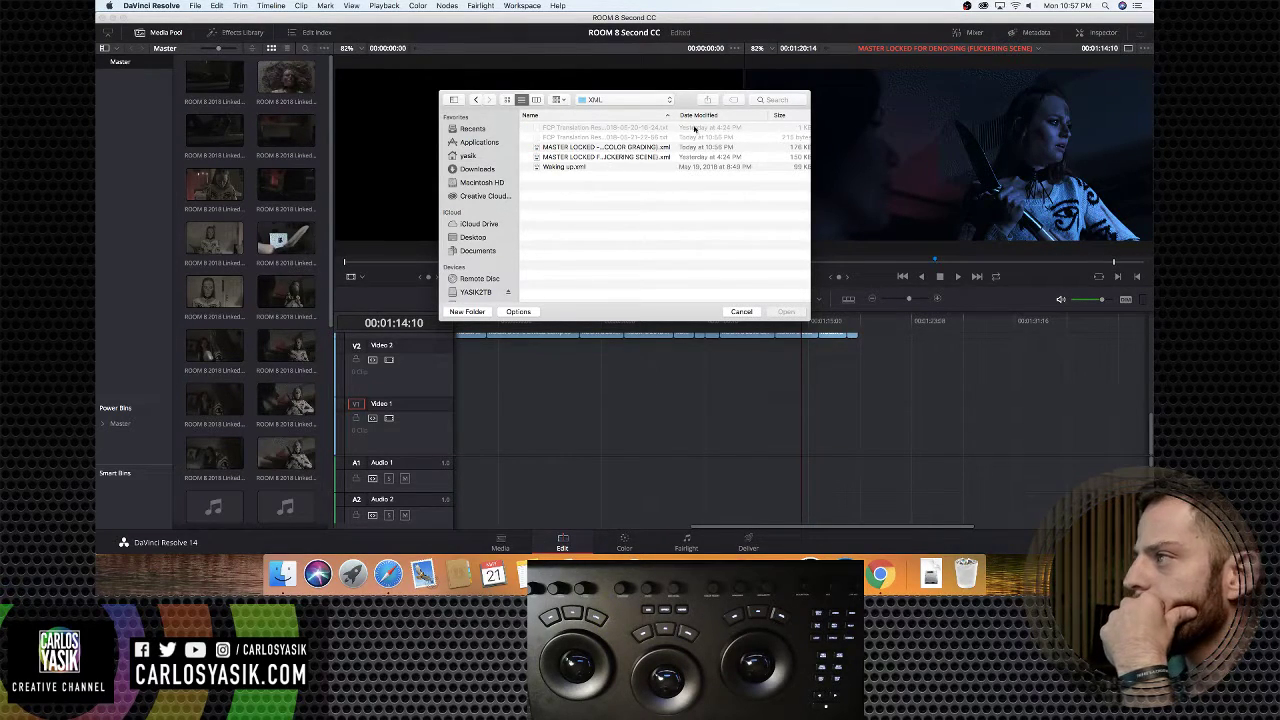
pyautogui.moveTo(671, 118); pyautogui.dragTo(746, 119)
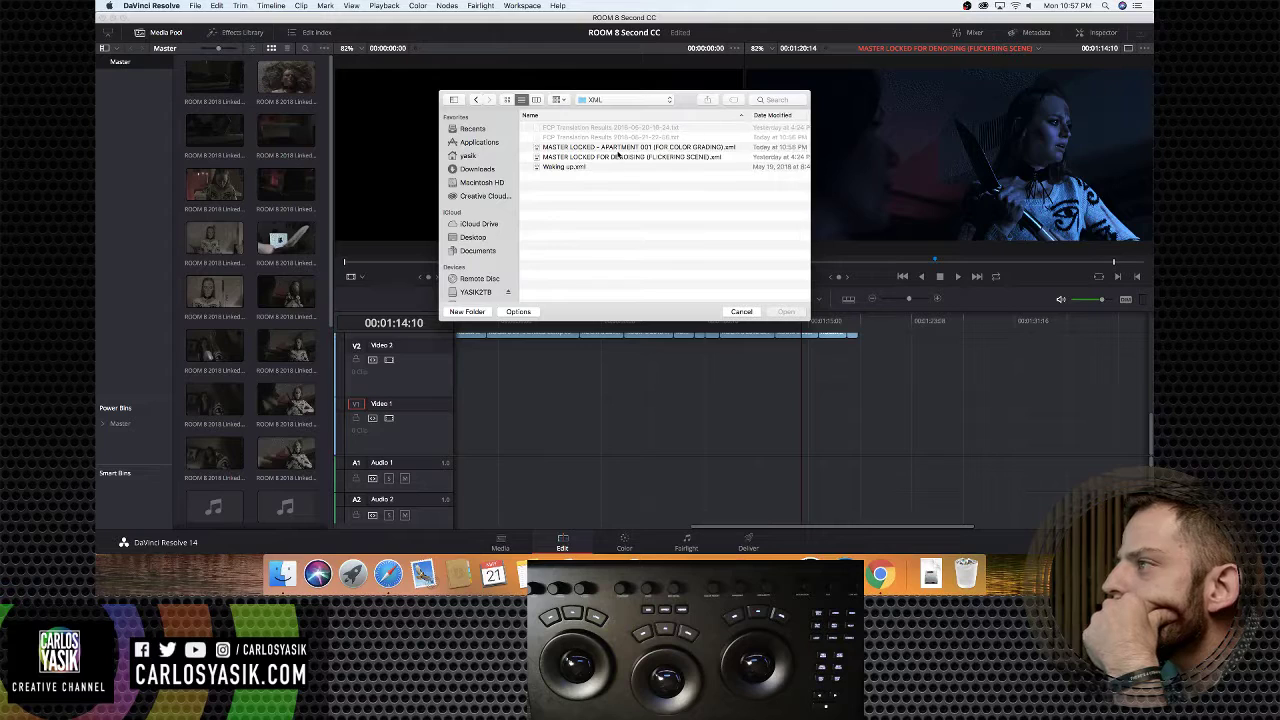
pyautogui.click(612, 147)
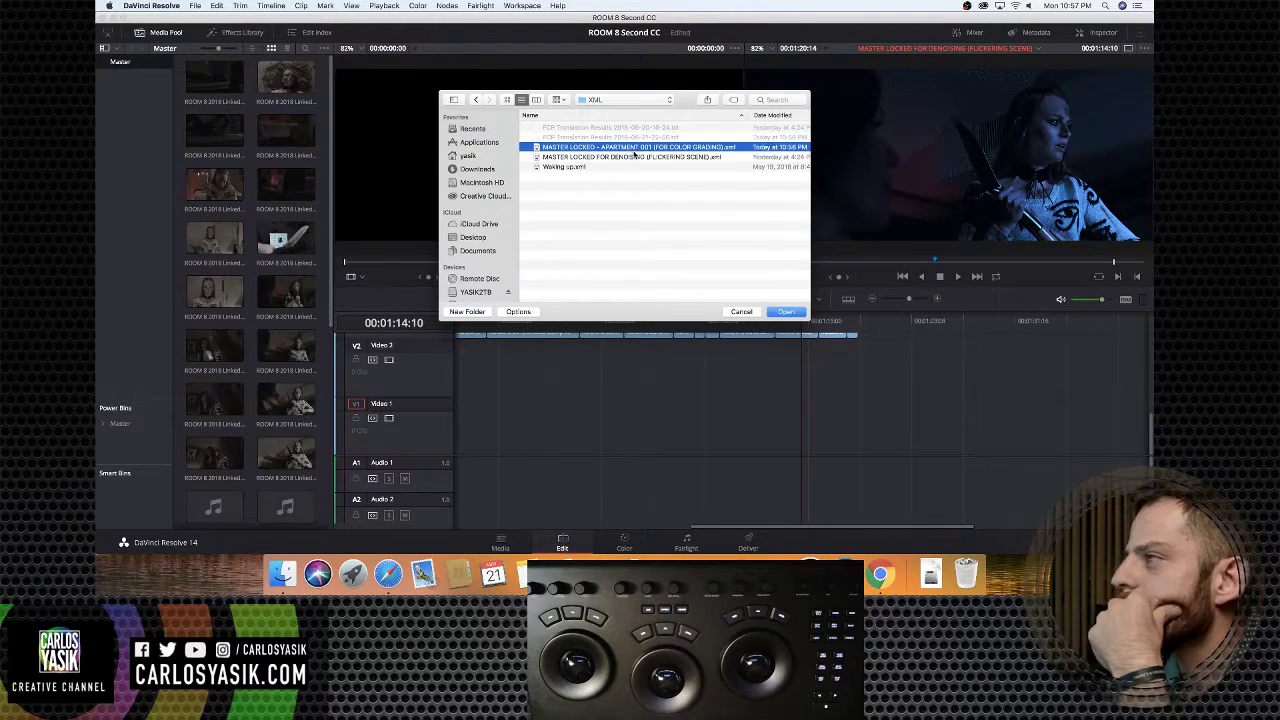
pyautogui.click(786, 312)
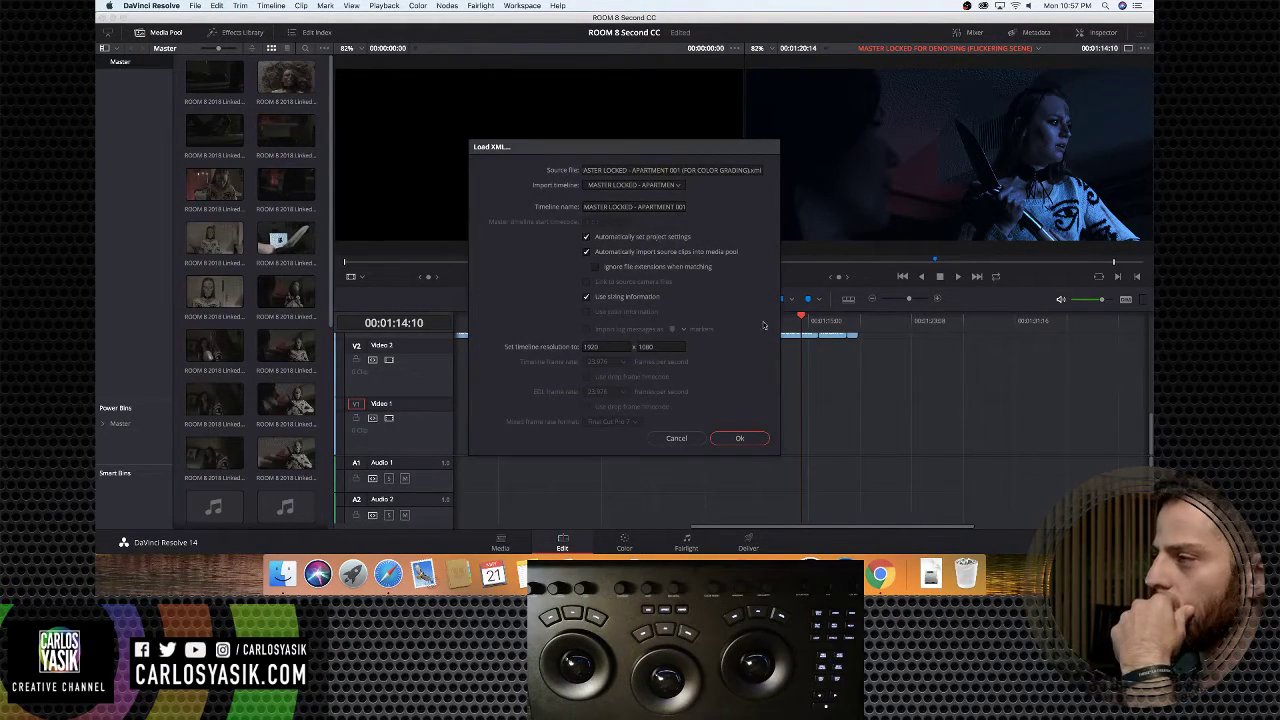
# Set the imported timeline's resolution to 1920 x 810 and load the XML with its source clips
pyautogui.click(660, 346)
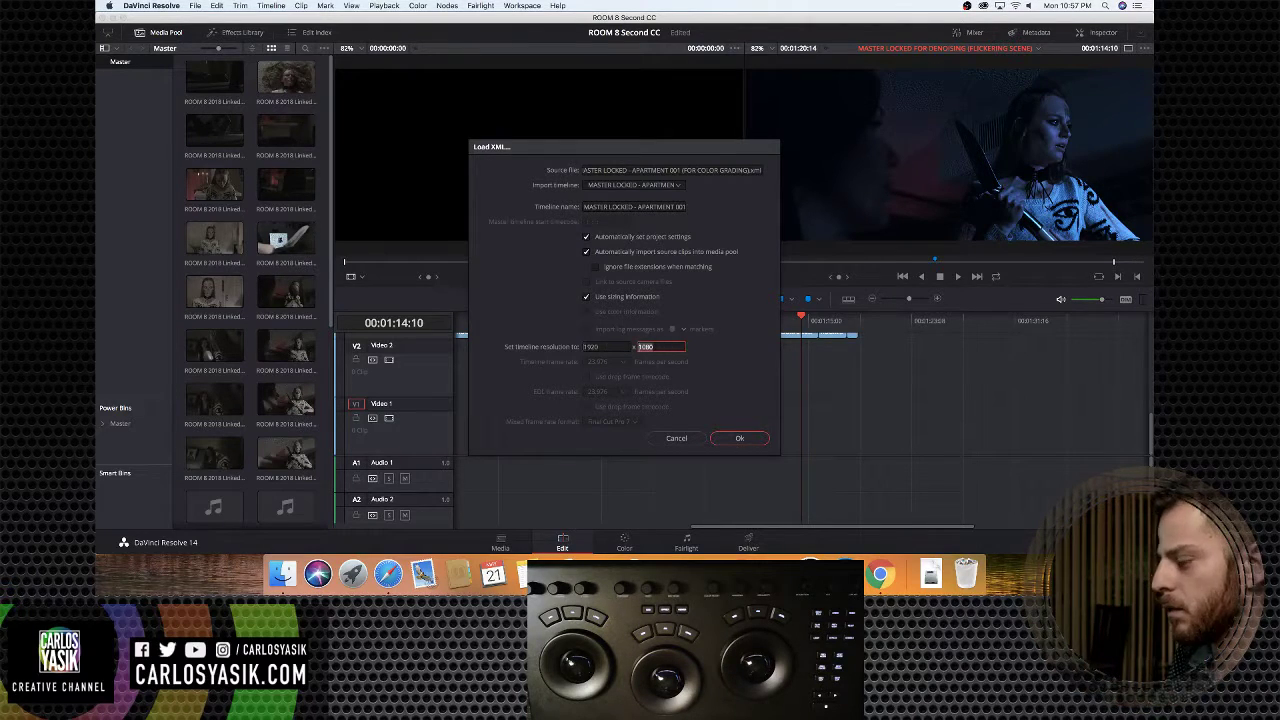
pyautogui.write('81')
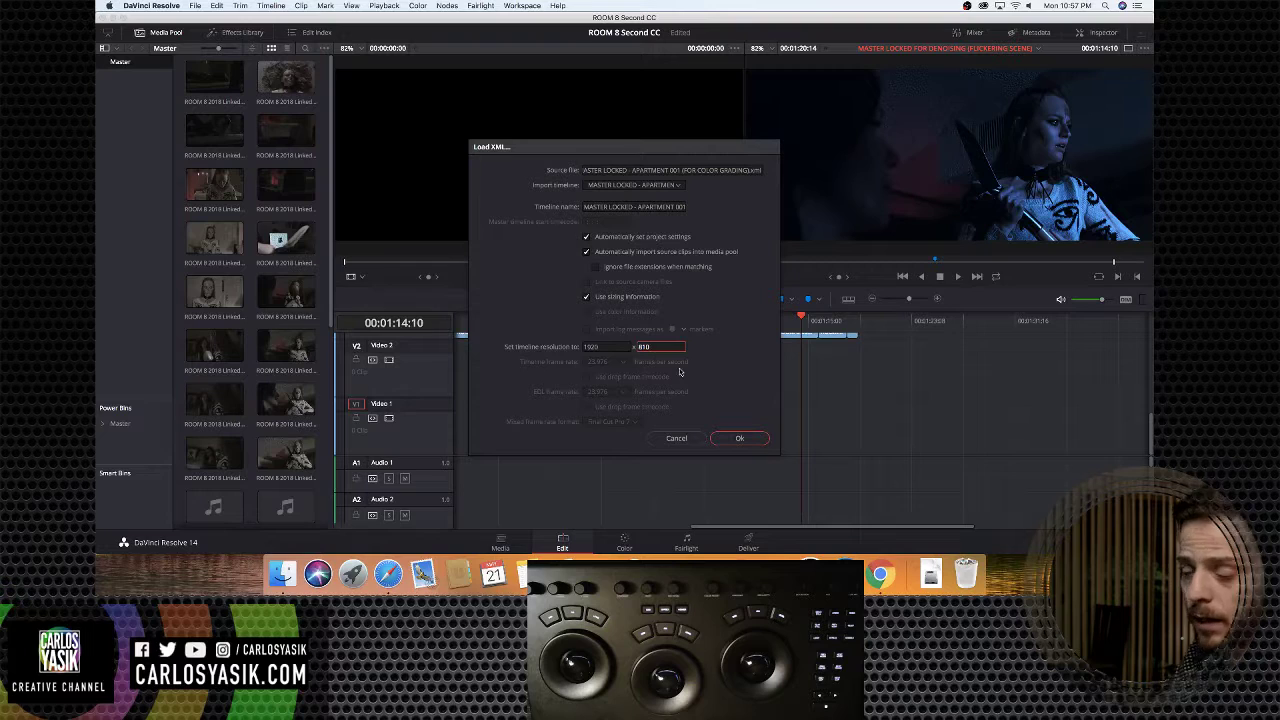
pyautogui.click(740, 438)
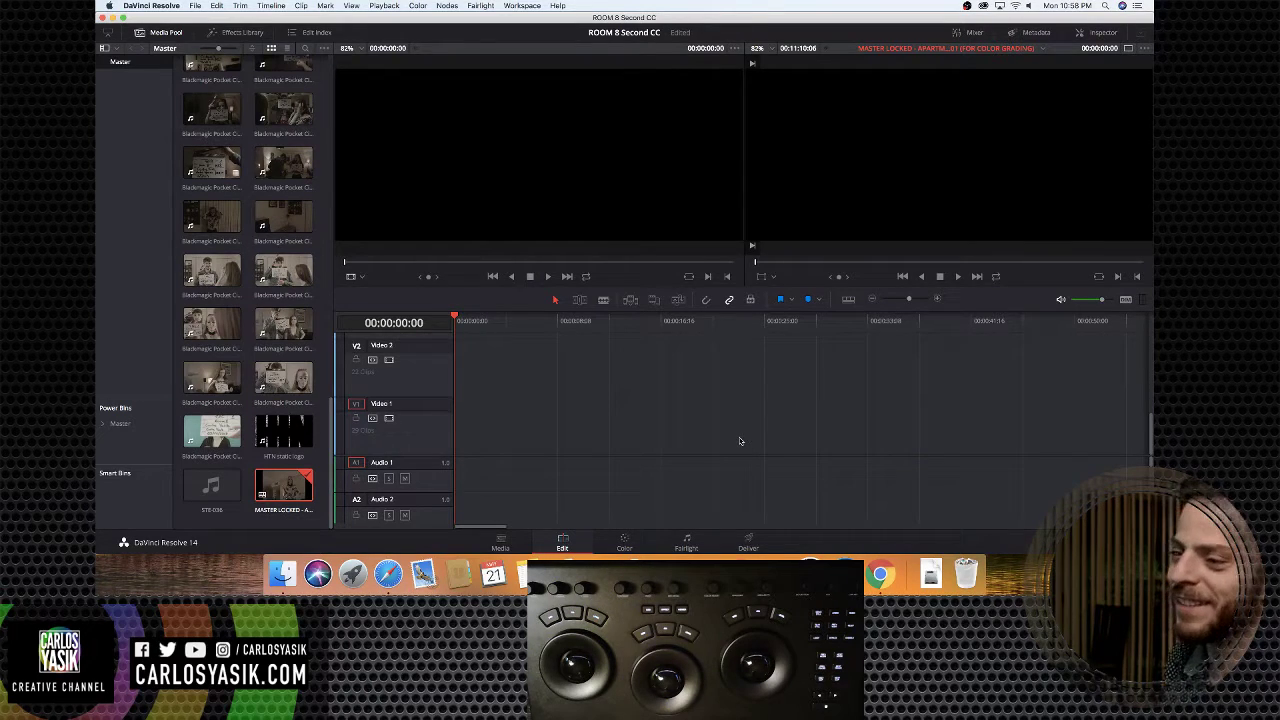
# Browse the imported Blackmagic Pocket clips in the media pool and preview the slate shot at reduced system volume
pyautogui.scroll(-5, 283, 240)
pyautogui.click(281, 240)
pyautogui.scroll(4, 279, 233)
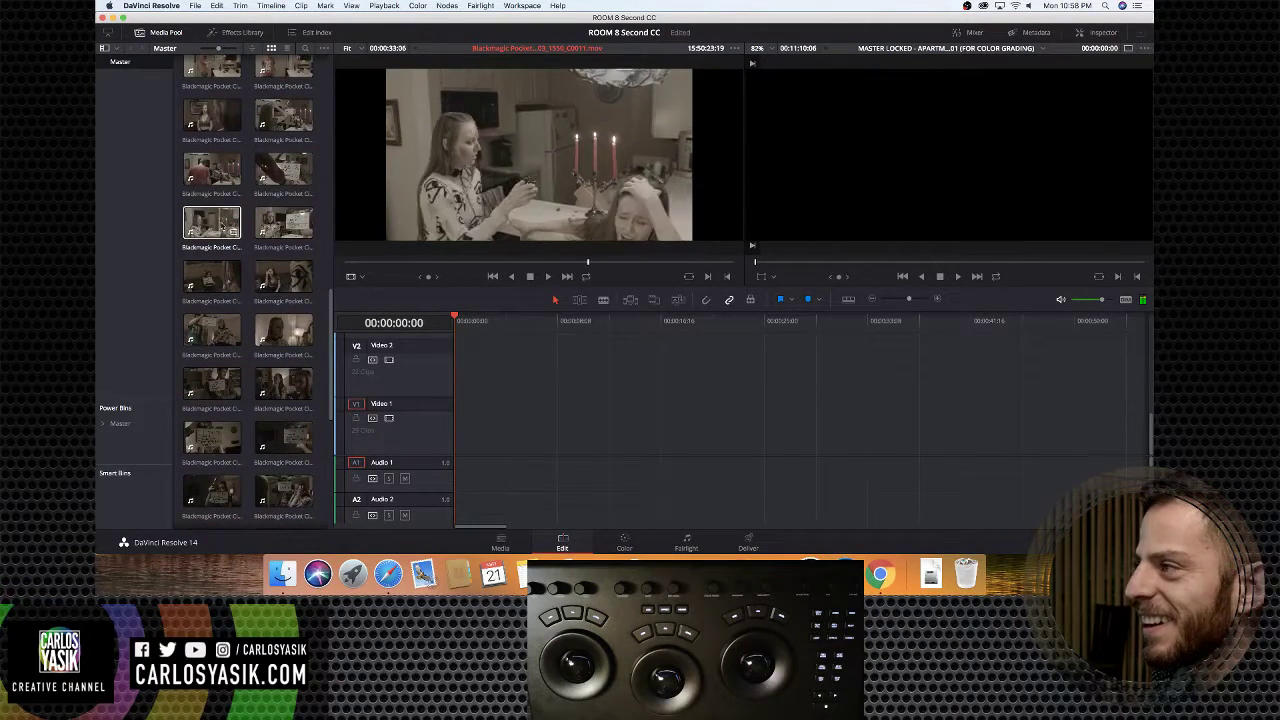
pyautogui.click(271, 172)
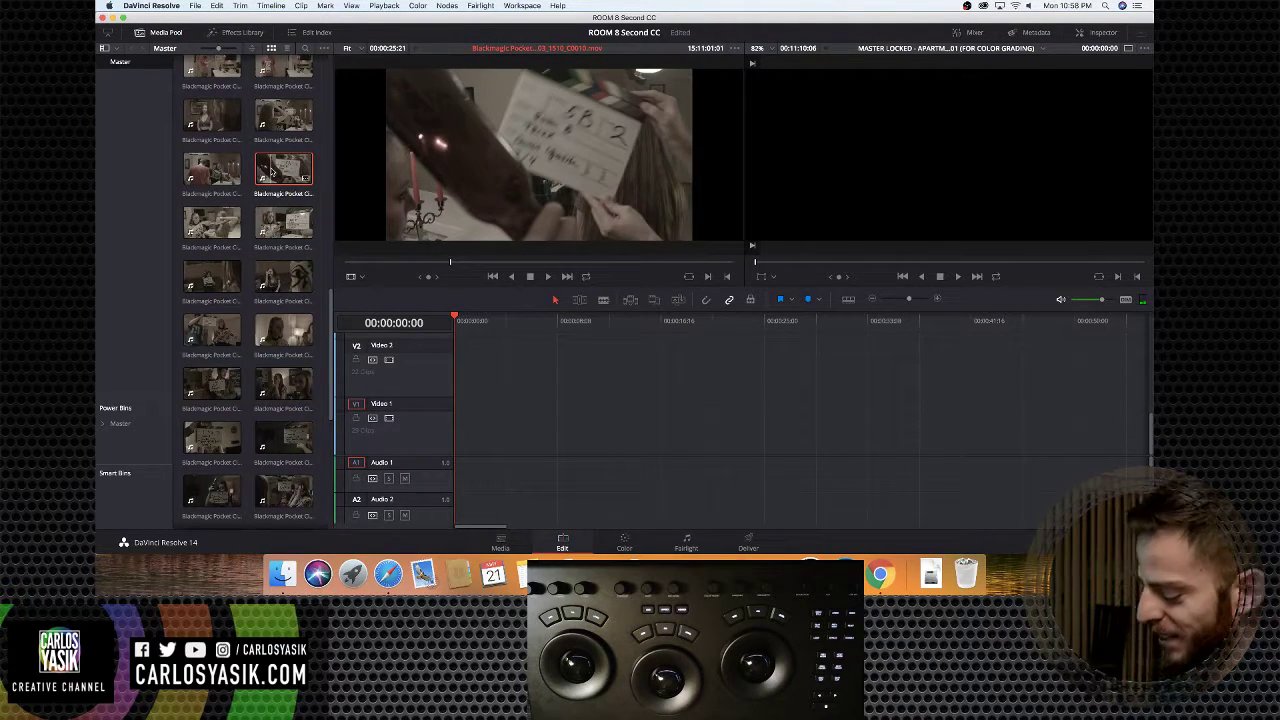
pyautogui.press('XF86AudioLowerVolume')
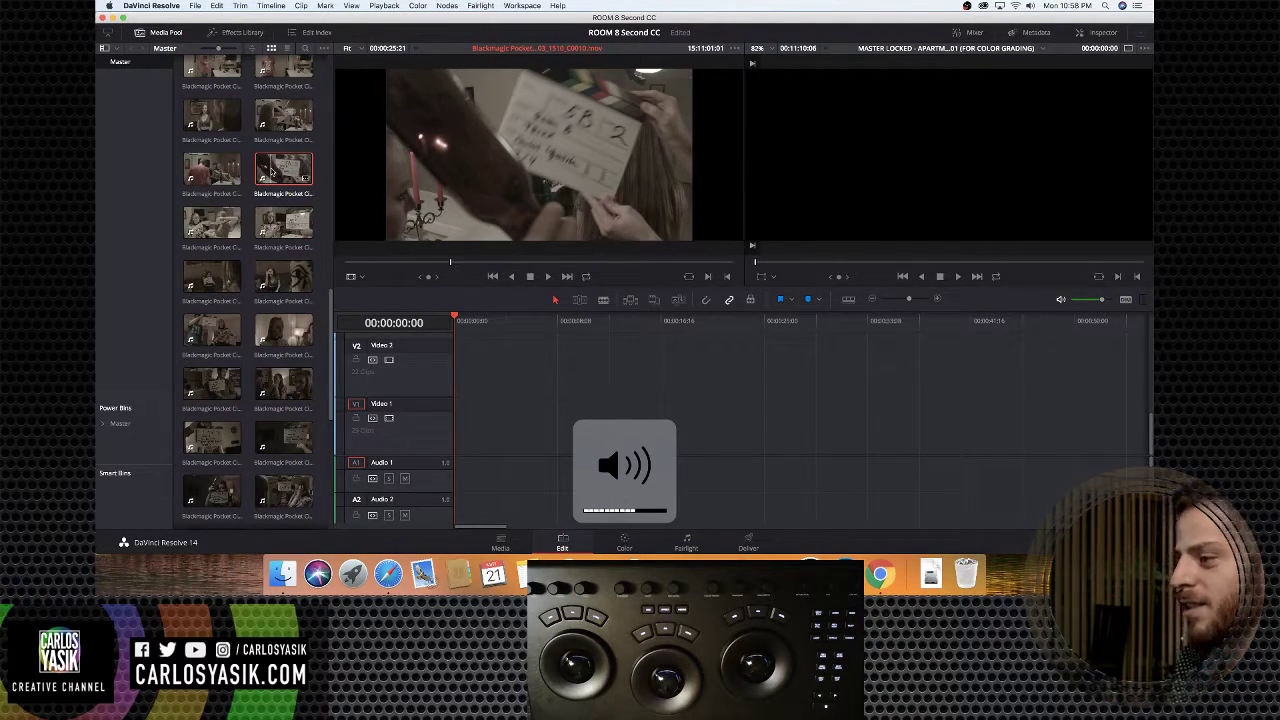
pyautogui.click(492, 262)
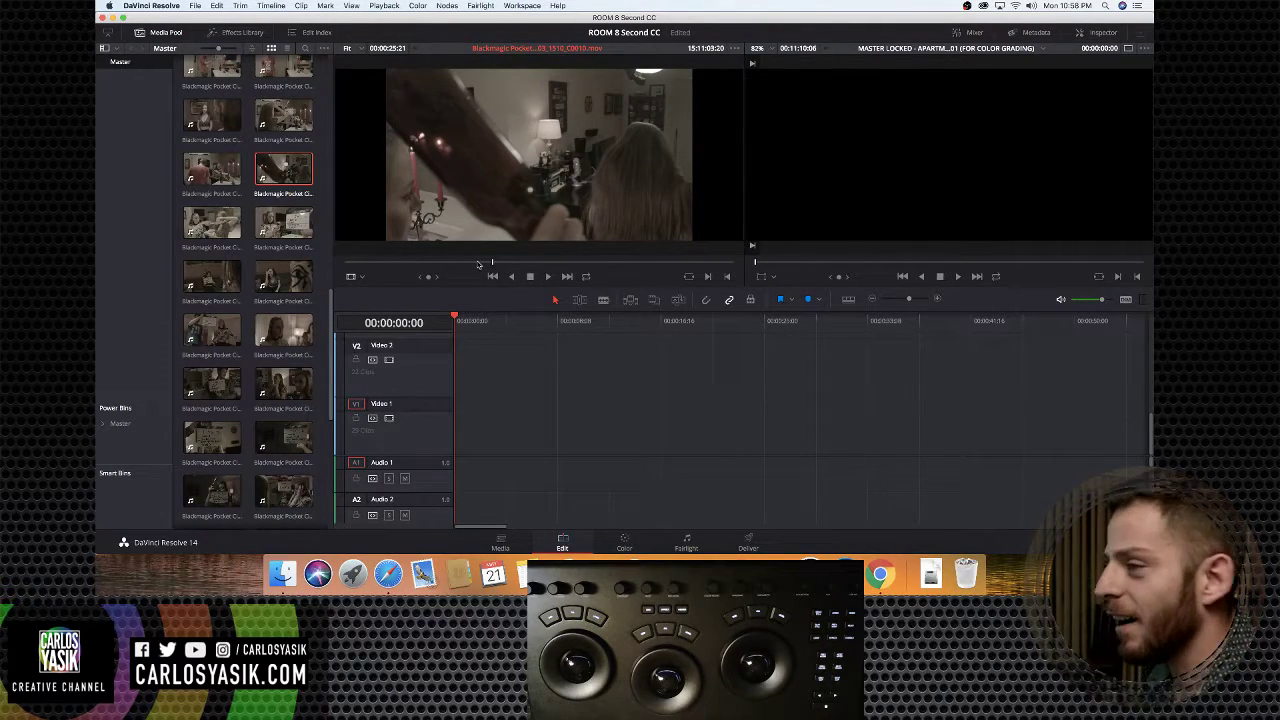
# Scrub and play the C0010 clip in the source viewer, from the slate through to the two women at the table
pyautogui.moveTo(478, 264); pyautogui.dragTo(447, 263)
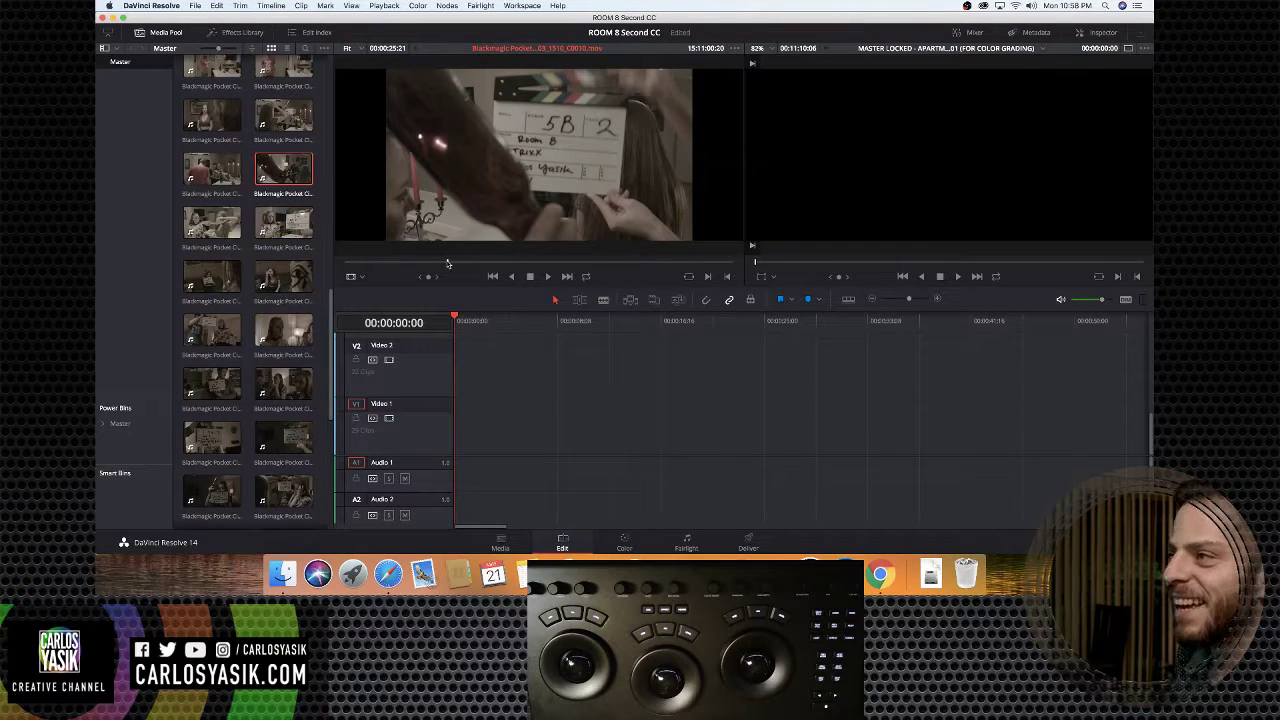
pyautogui.press('space')
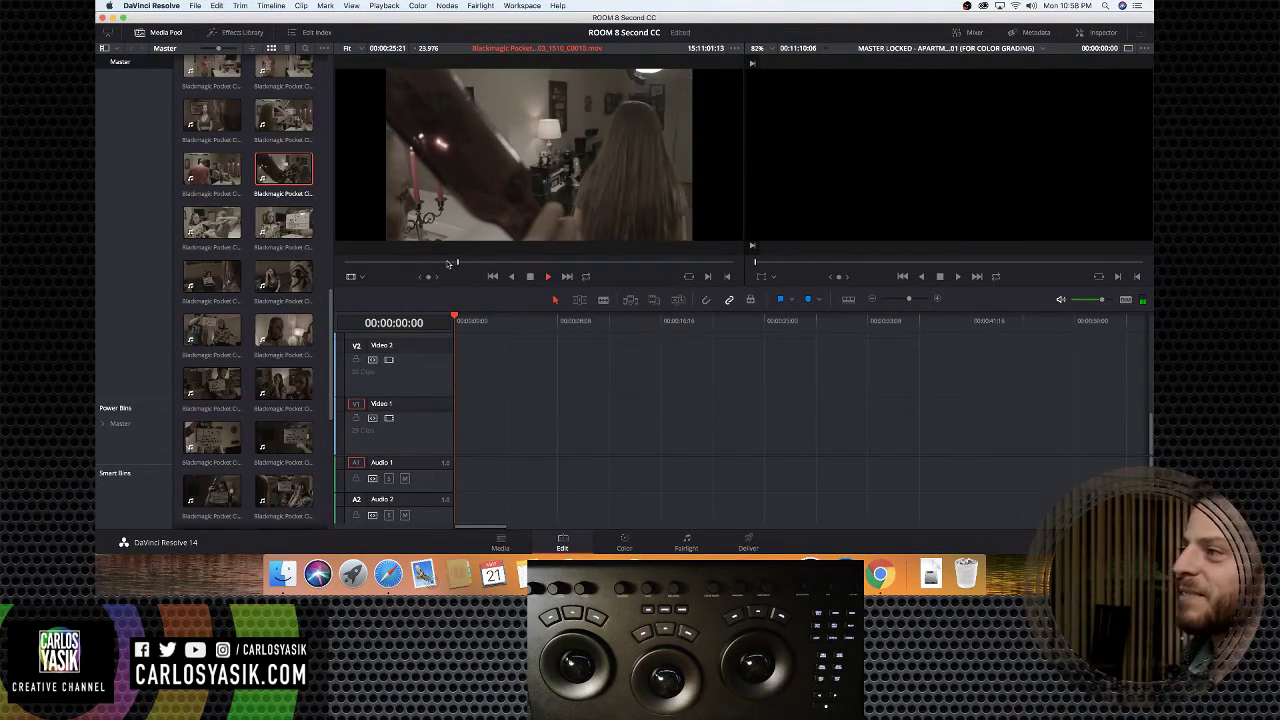
pyautogui.press('space')
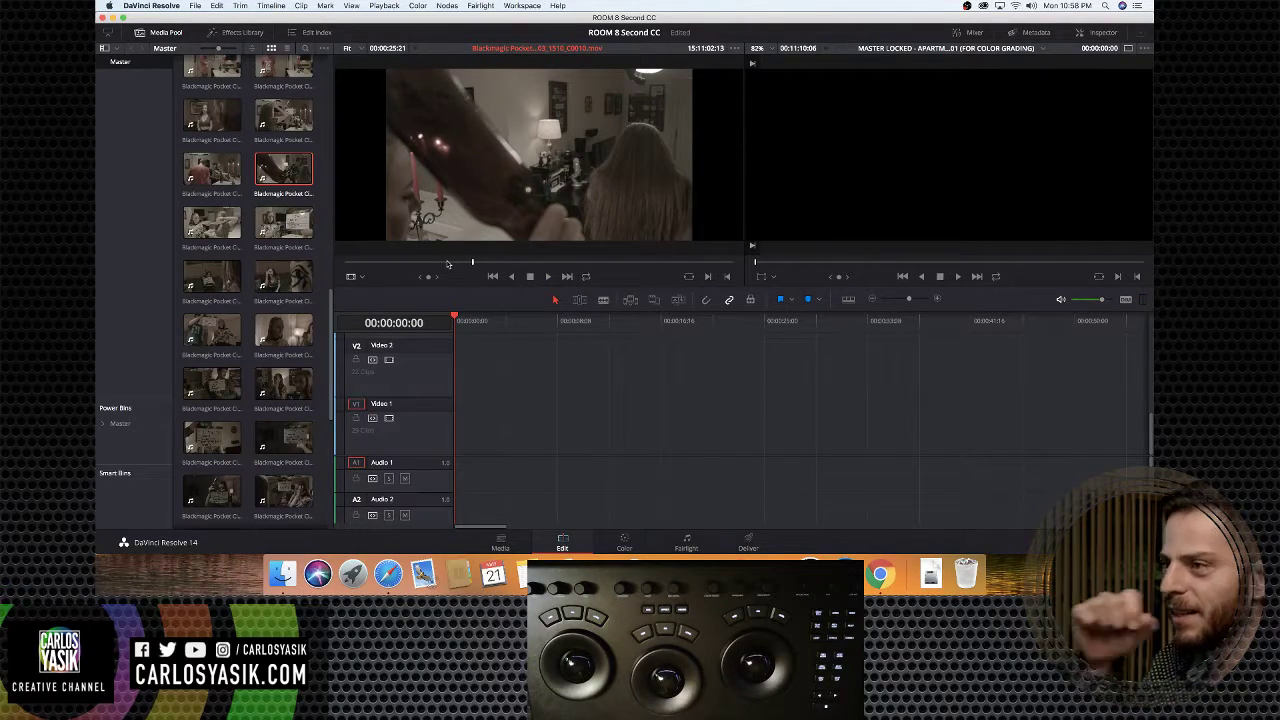
pyautogui.press('space')
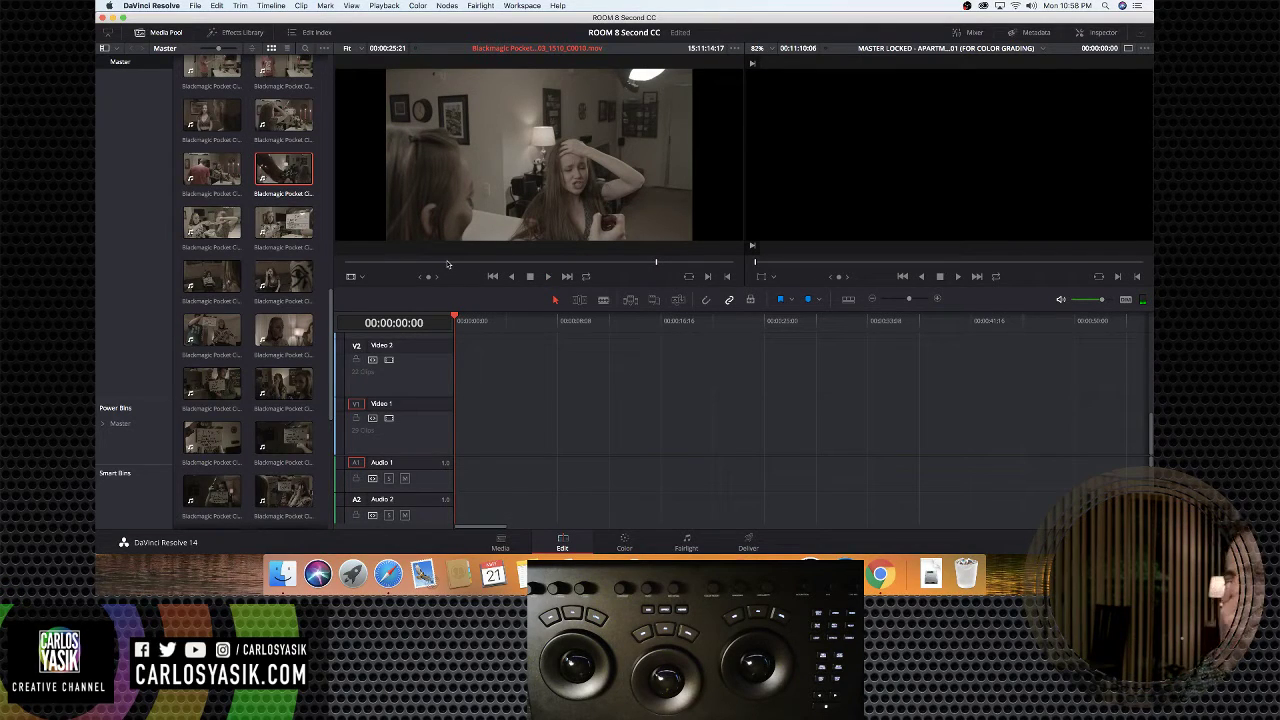
pyautogui.click(583, 262)
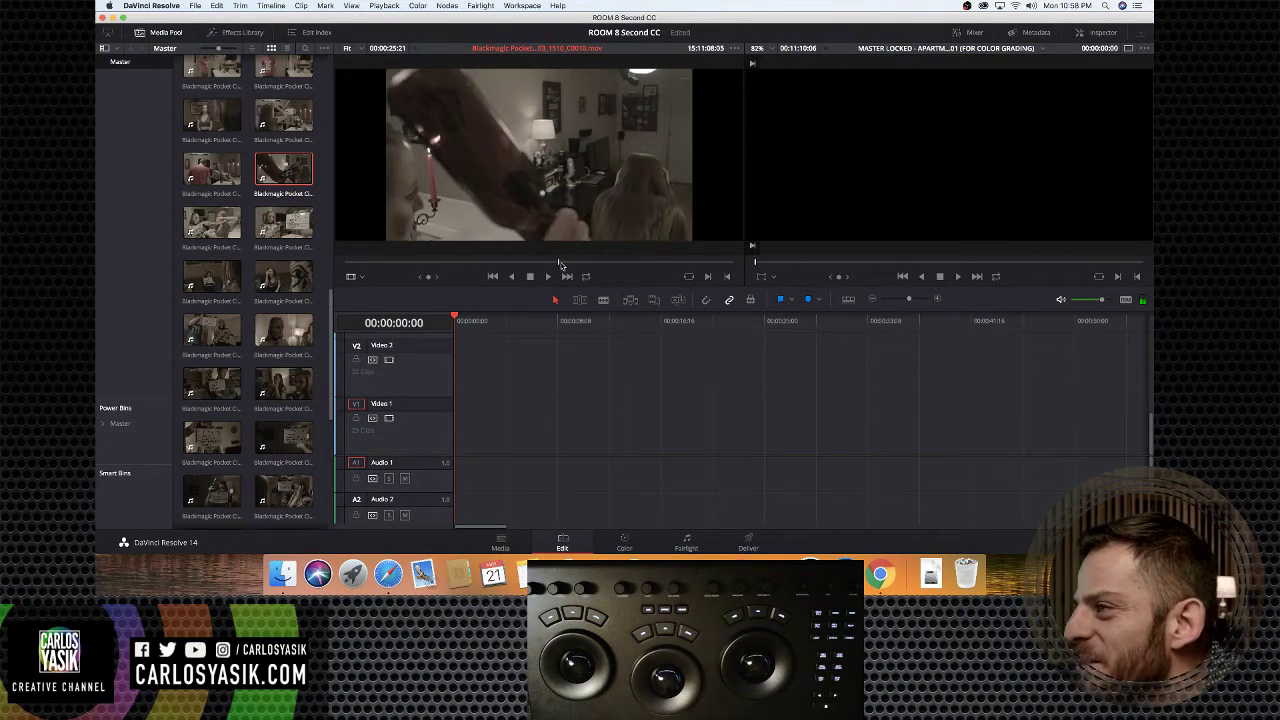
pyautogui.moveTo(583, 262); pyautogui.dragTo(574, 264)
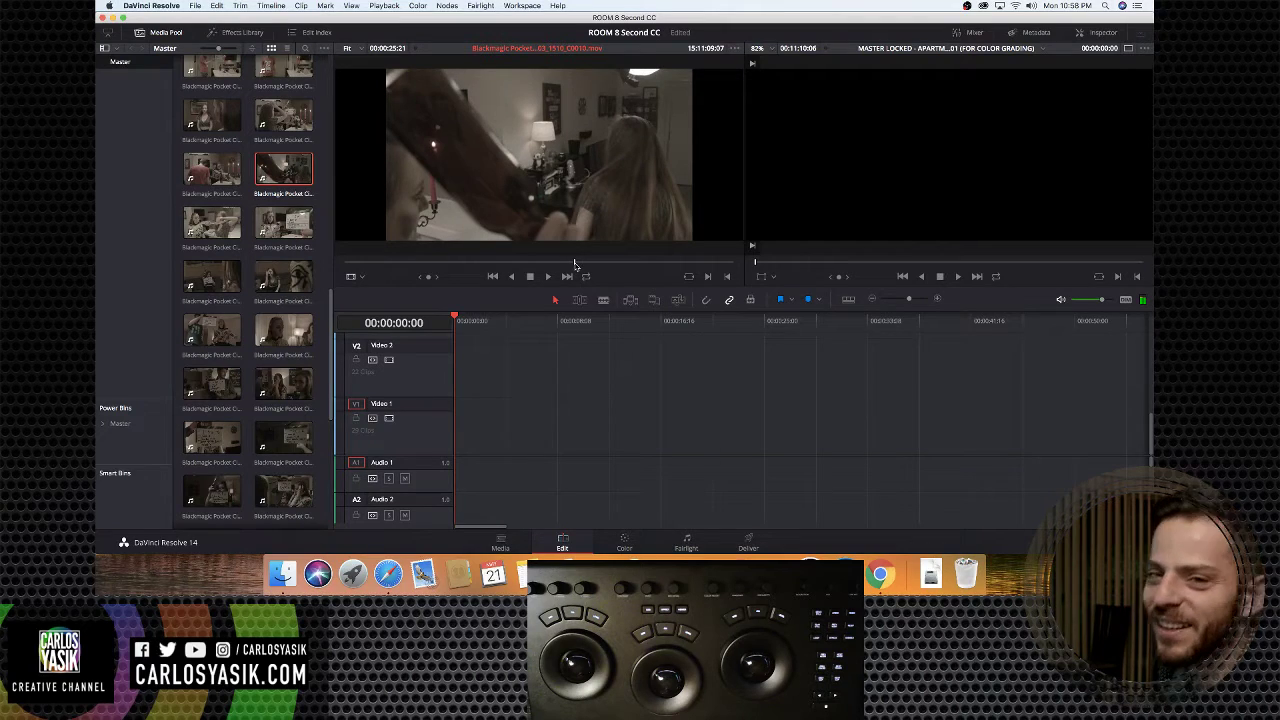
pyautogui.press('space')
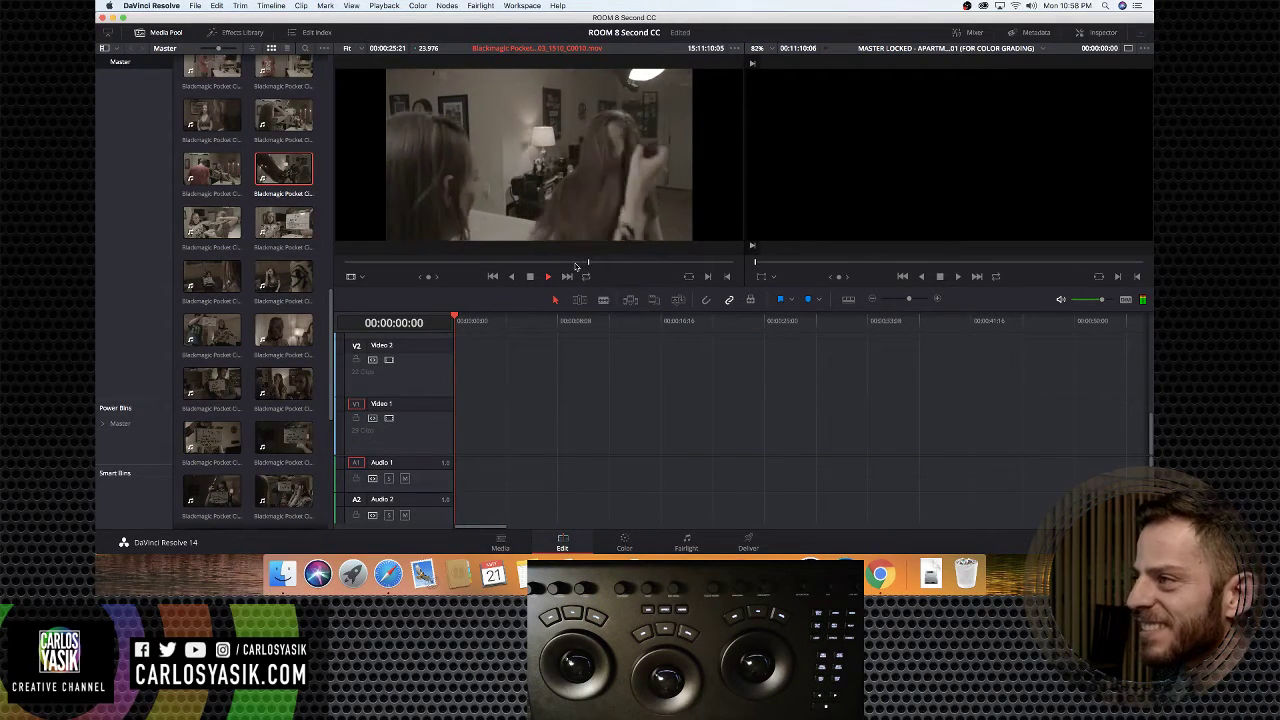
pyautogui.click(575, 262)
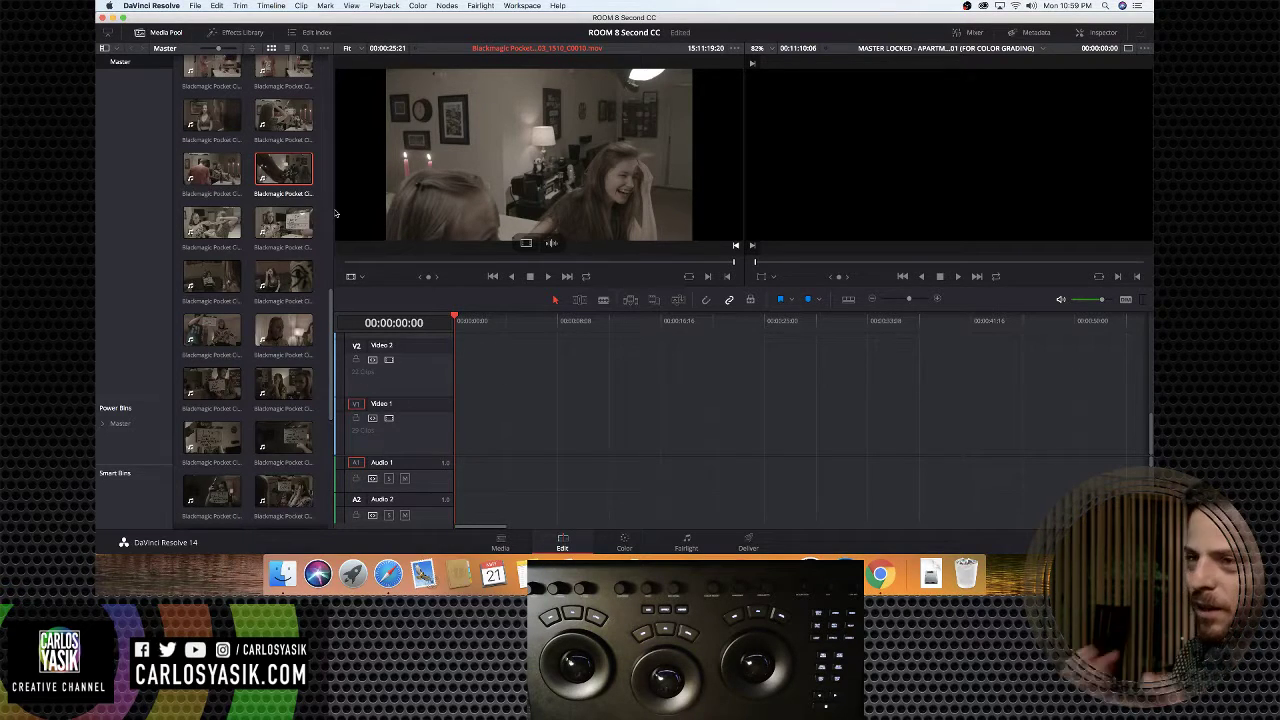
# Preview the neighbouring candle-lit kitchen clips C0008 and C0011 by scrubbing and playing through them
pyautogui.click(220, 182)
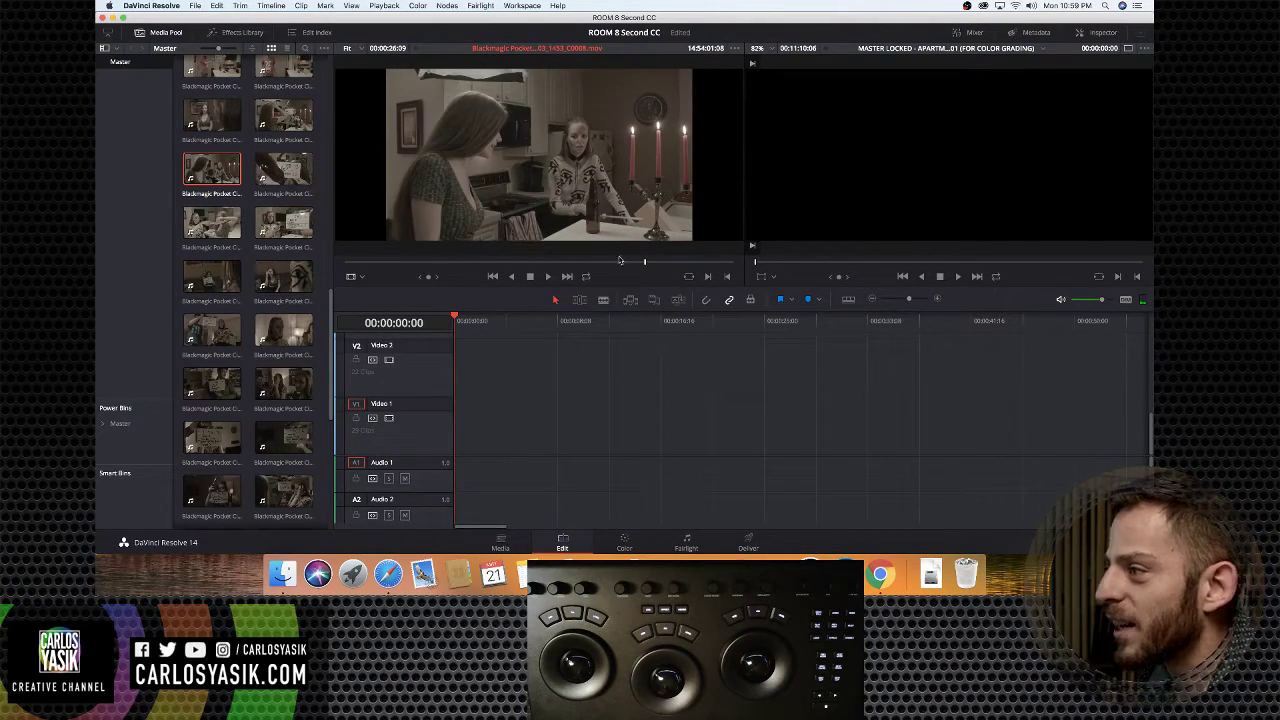
pyautogui.moveTo(621, 262)
pyautogui.mouseDown()
pyautogui.moveTo(597, 263)
pyautogui.moveTo(677, 262)
pyautogui.moveTo(640, 263)
pyautogui.mouseUp()
pyautogui.press('space')
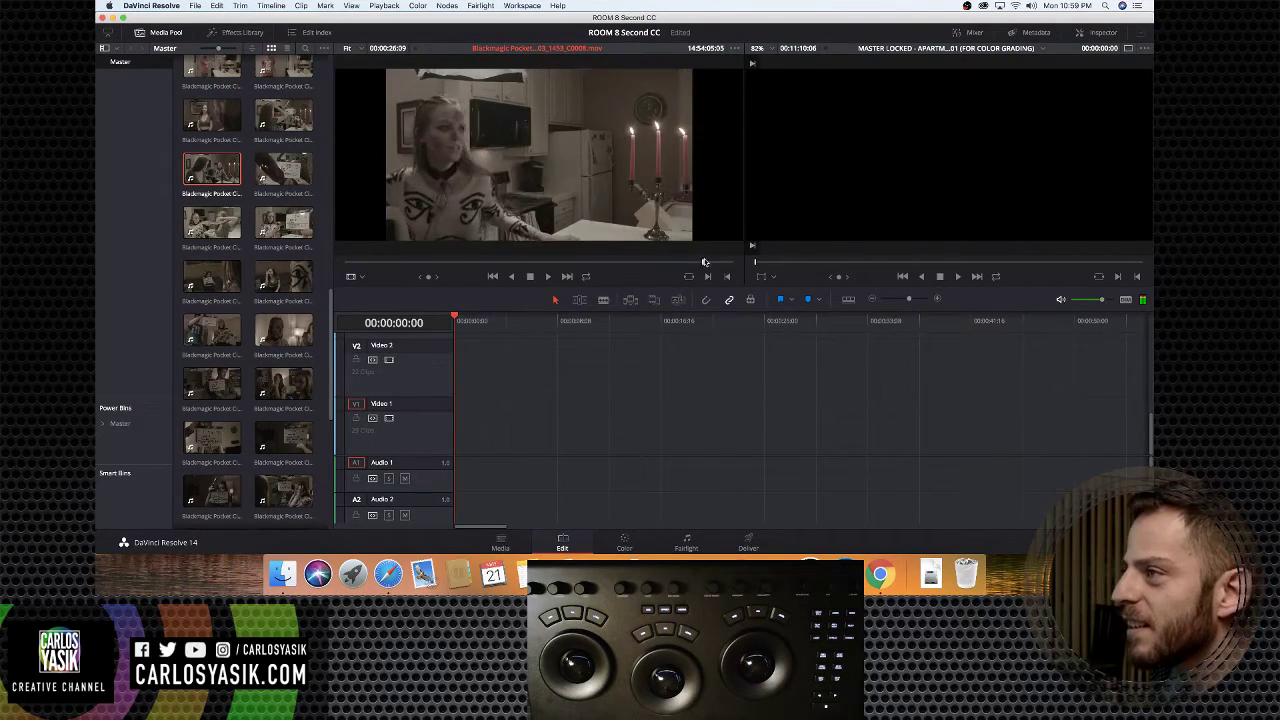
pyautogui.moveTo(719, 262); pyautogui.dragTo(707, 262)
pyautogui.press('space')
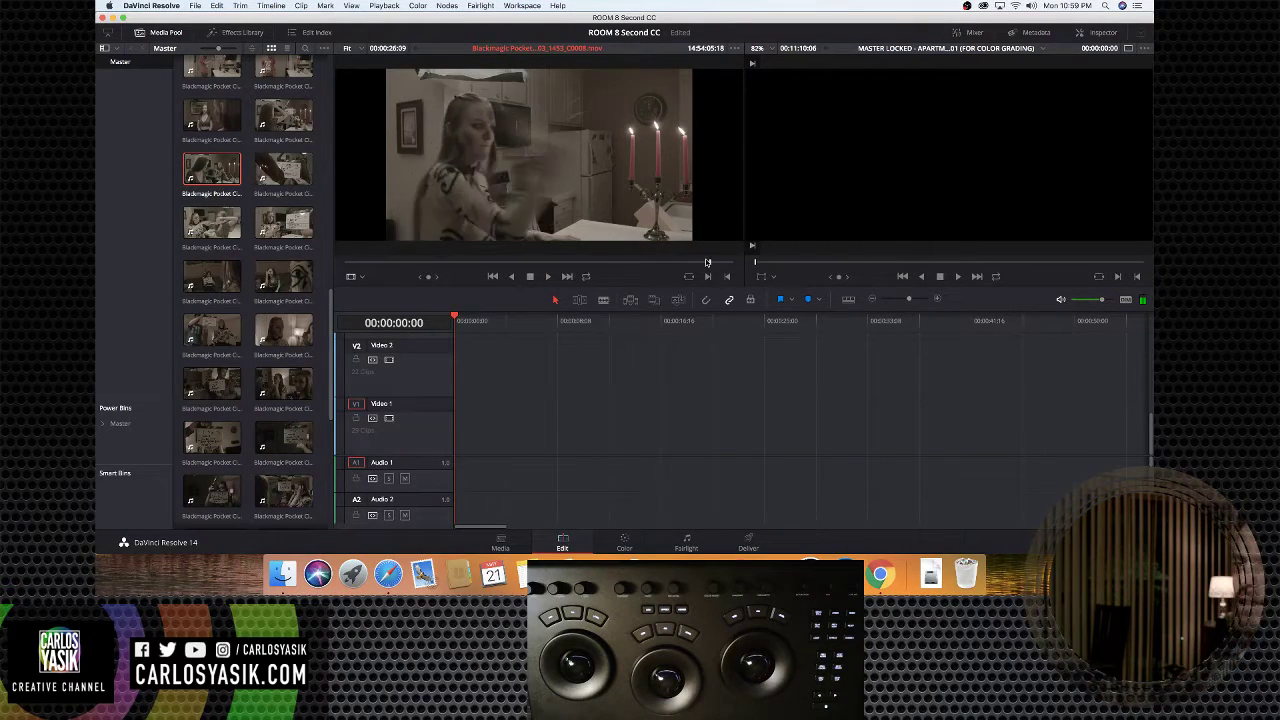
pyautogui.press('Home')
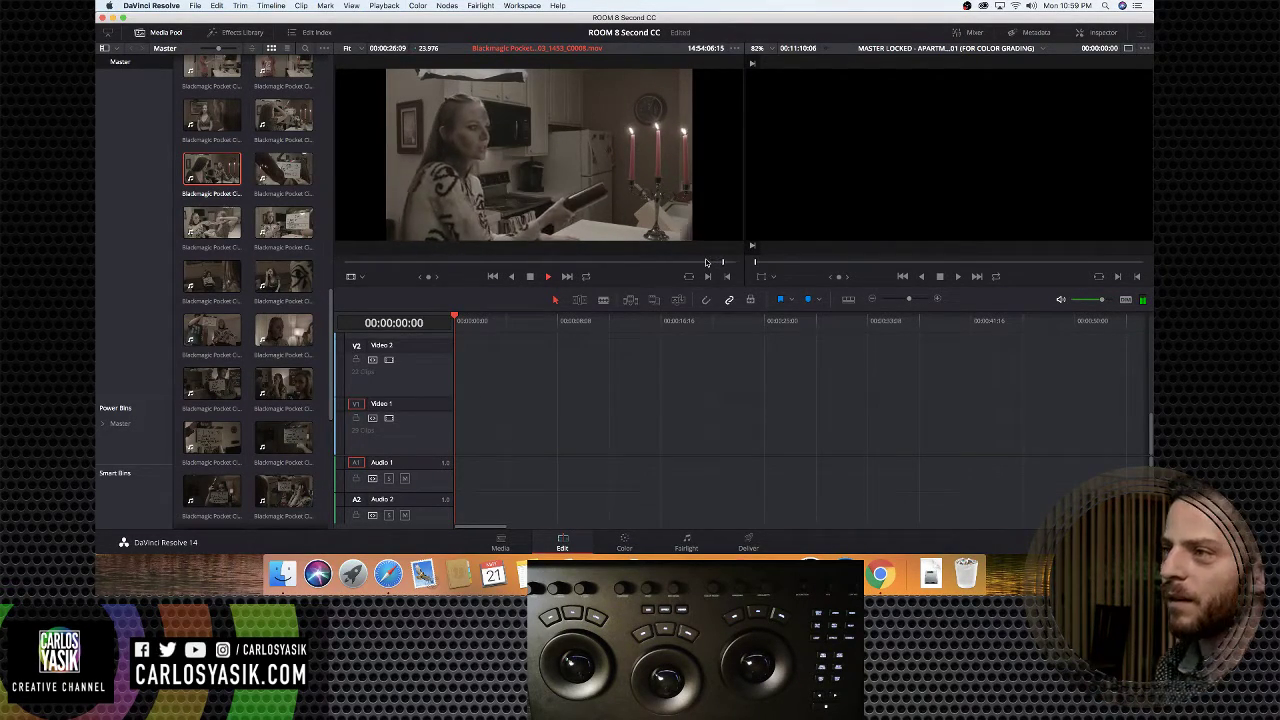
pyautogui.press('space')
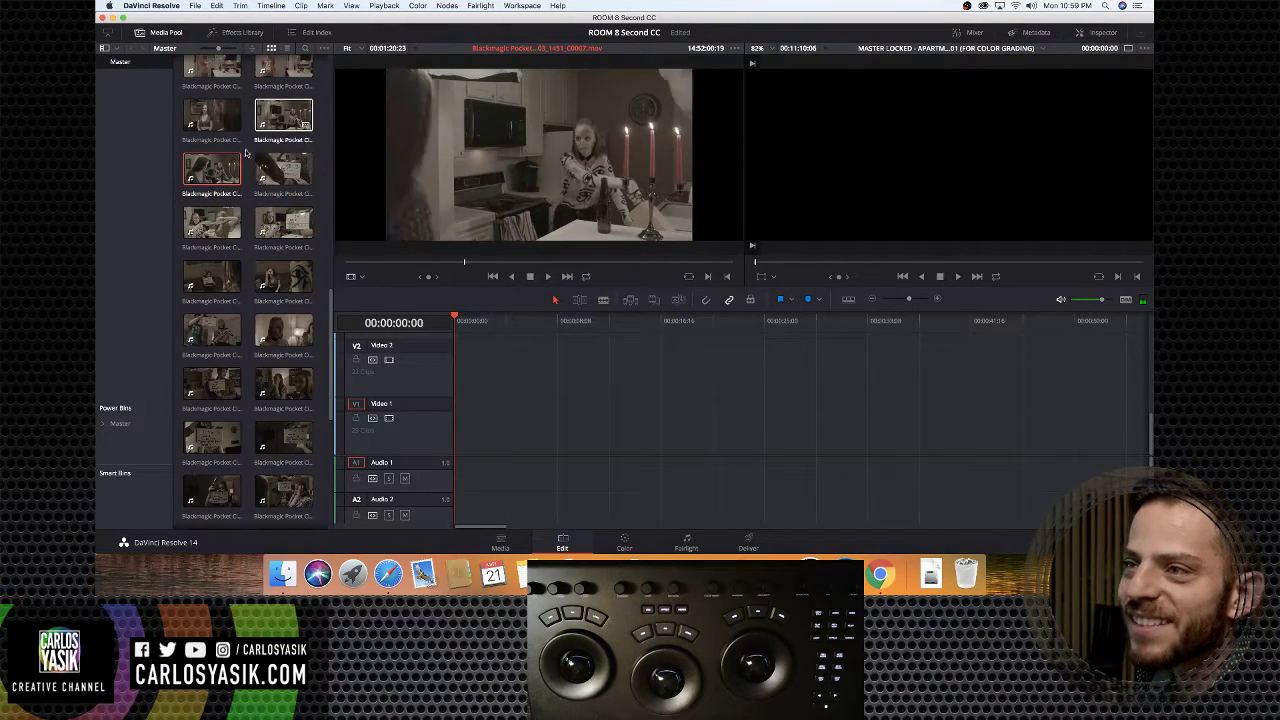
pyautogui.click(216, 220)
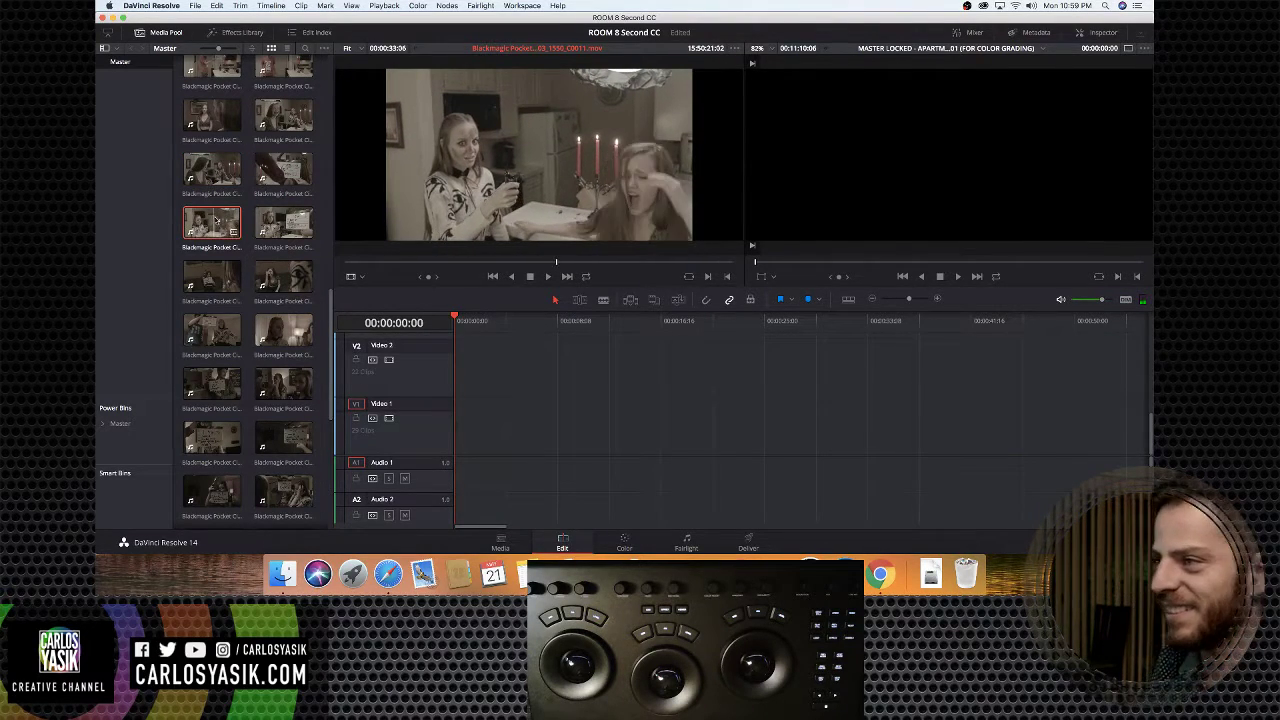
pyautogui.moveTo(617, 263); pyautogui.dragTo(597, 263)
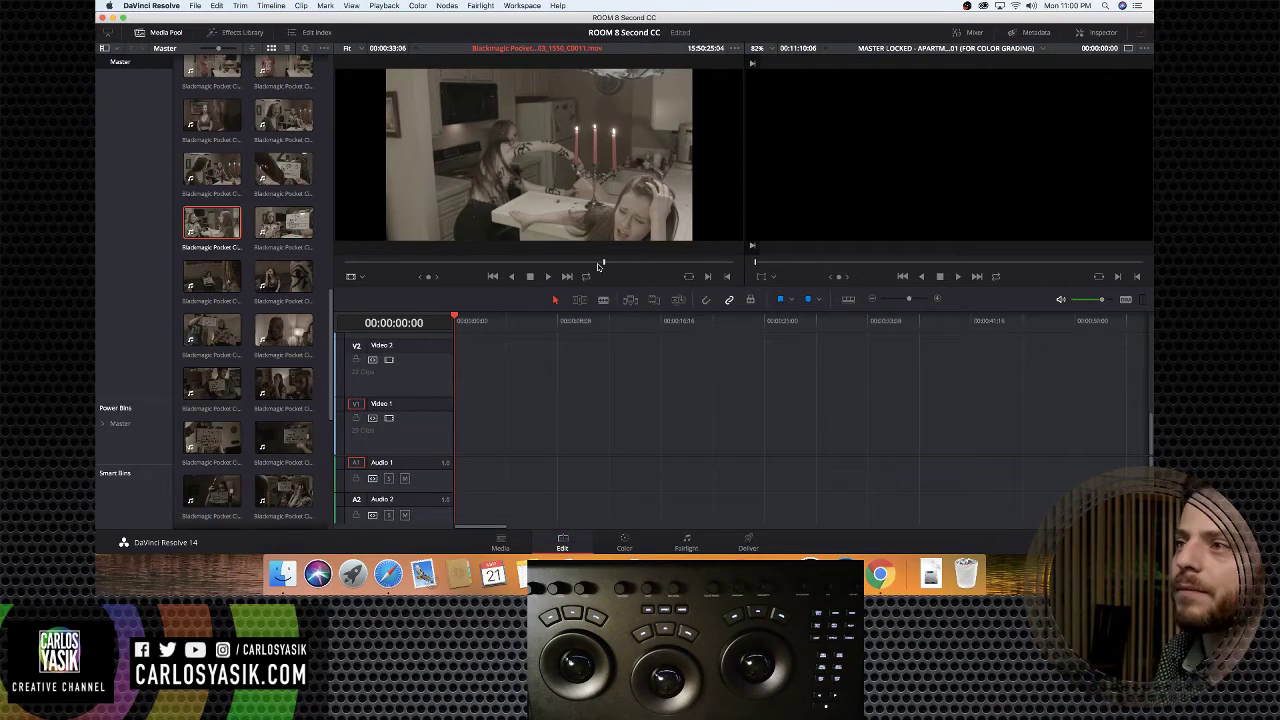
# Zoom the timeline out to show the whole edit and park the playhead at 00:00:59:07, before the first clips
pyautogui.click(515, 320)
pyautogui.scroll(3, 586, 485)
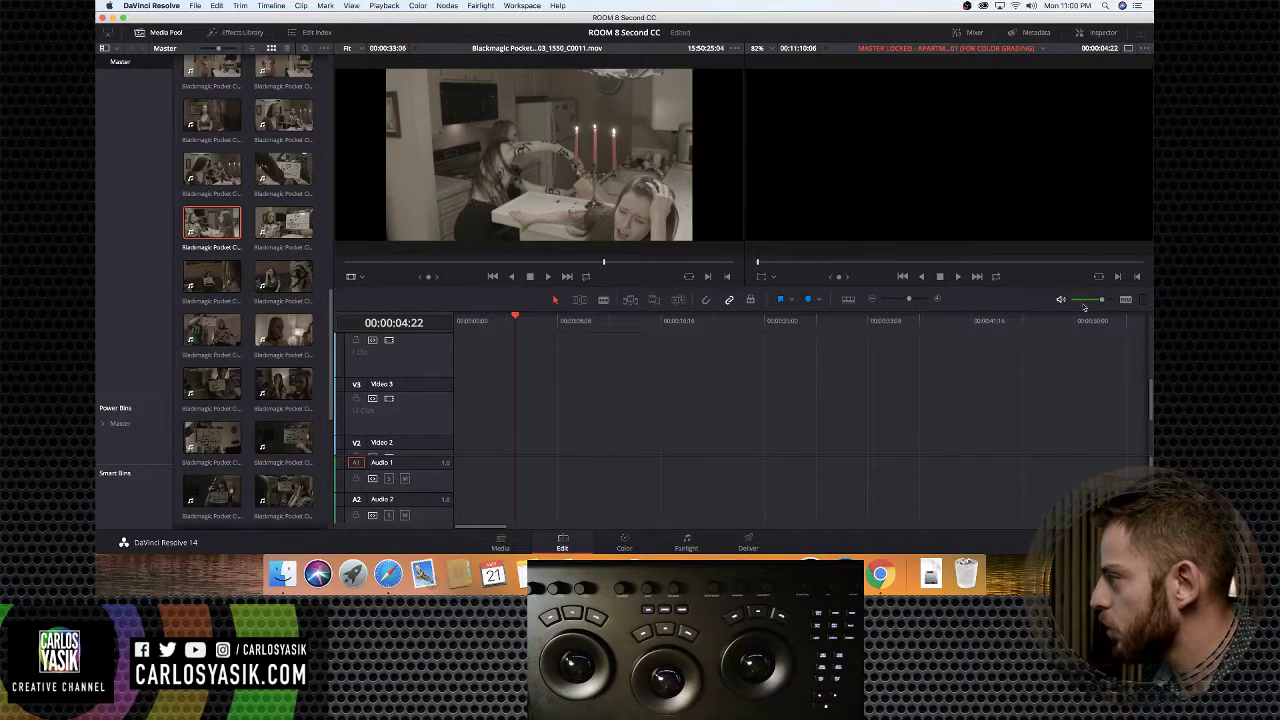
pyautogui.moveTo(908, 299)
pyautogui.mouseDown()
pyautogui.moveTo(932, 300)
pyautogui.moveTo(896, 299)
pyautogui.mouseUp()
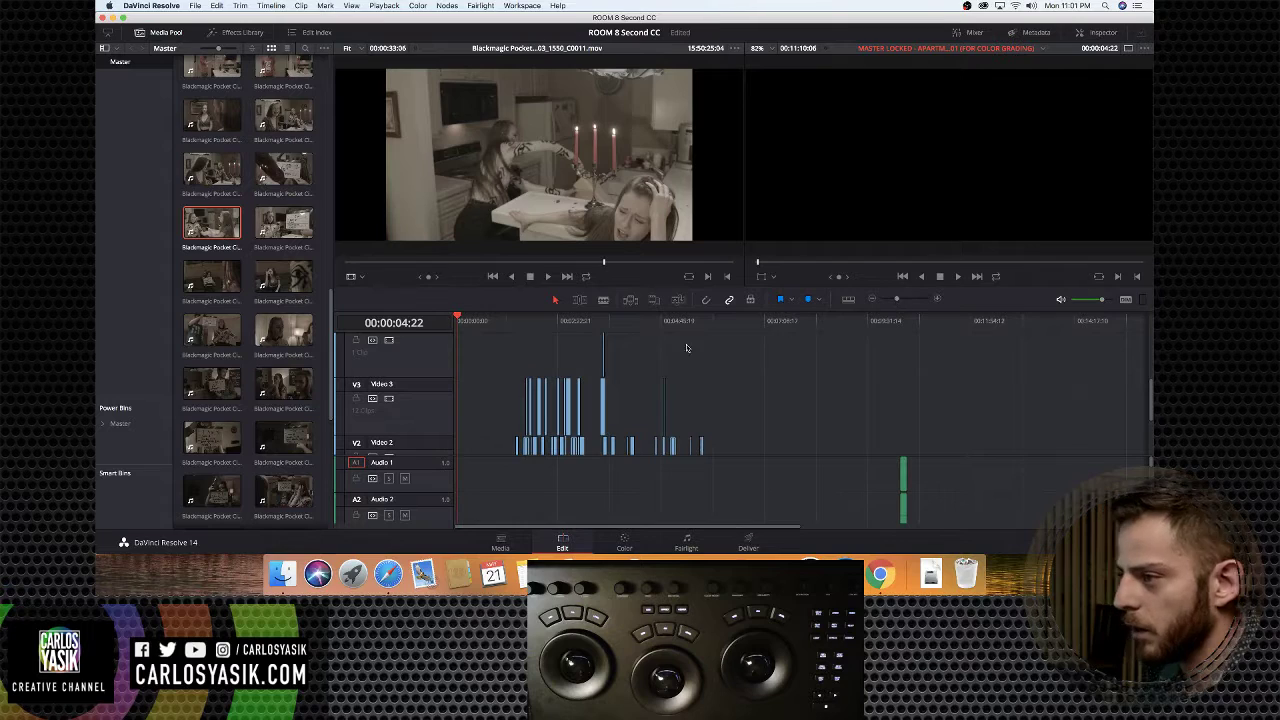
pyautogui.click(495, 324)
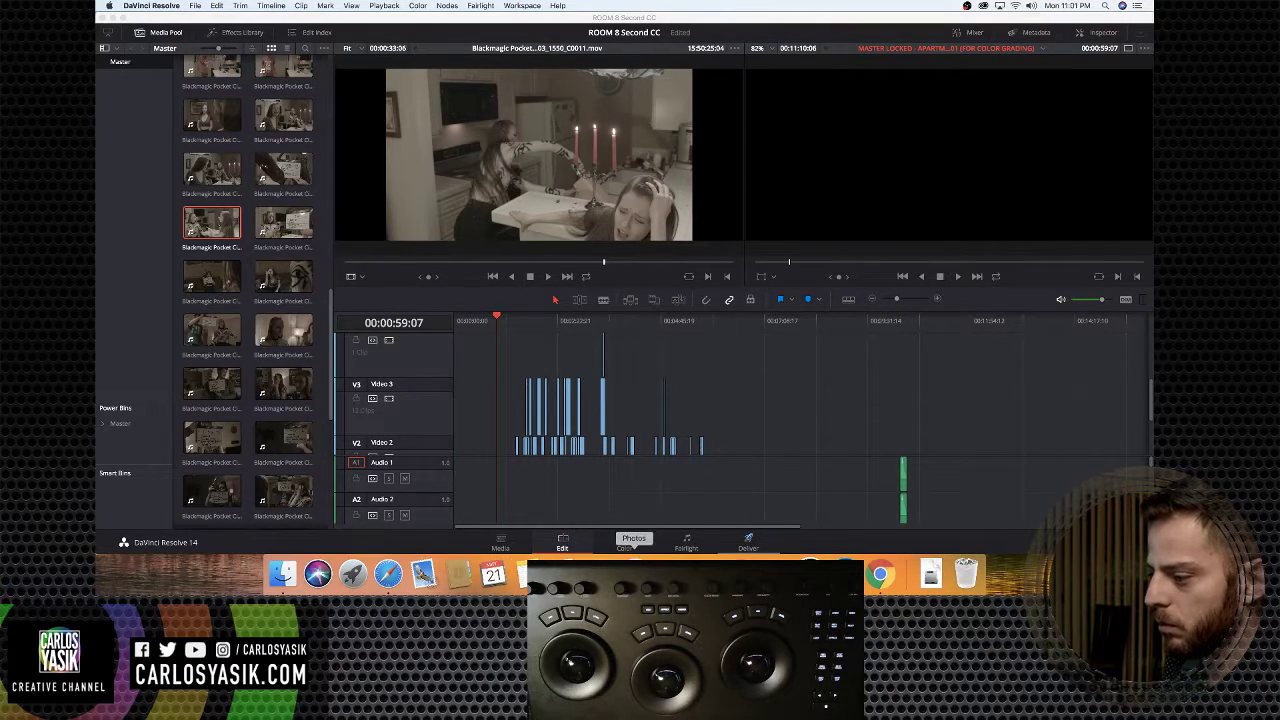
# Open the Color page and play the timeline into the first clip, stopping at 00:01:22:02
pyautogui.rightClick(634, 572)
pyautogui.click(627, 538)
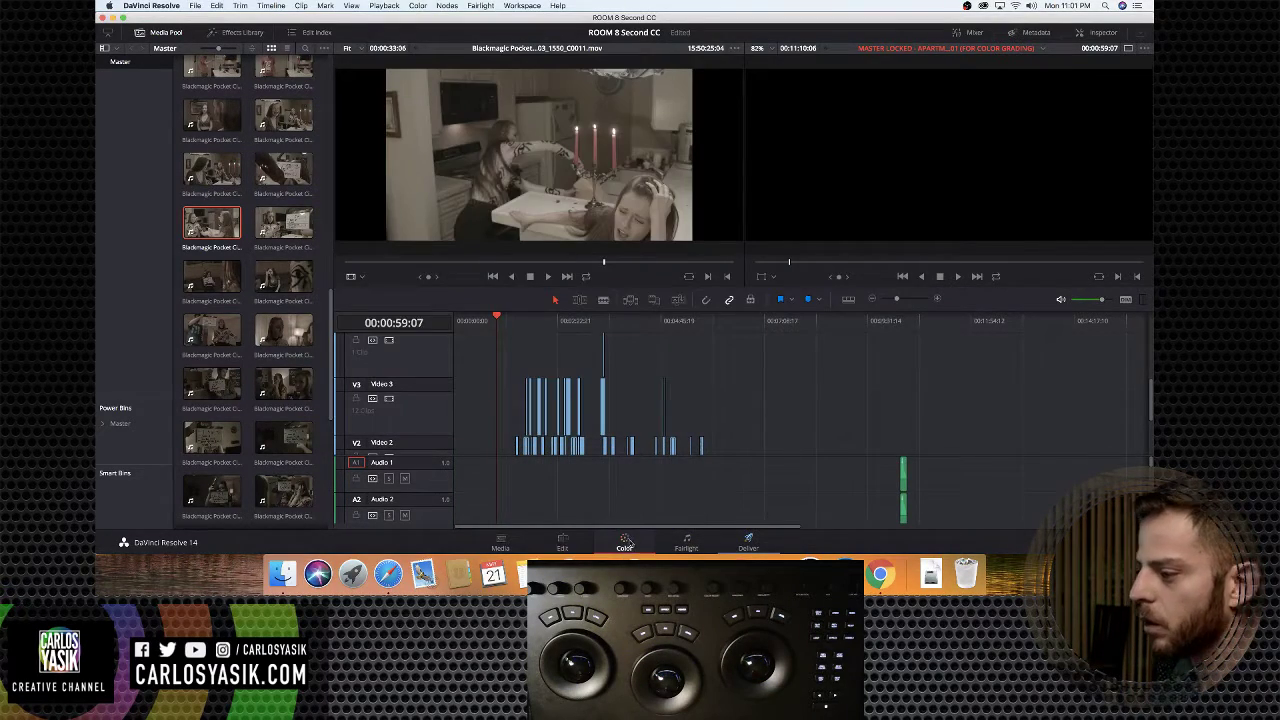
pyautogui.click(625, 543)
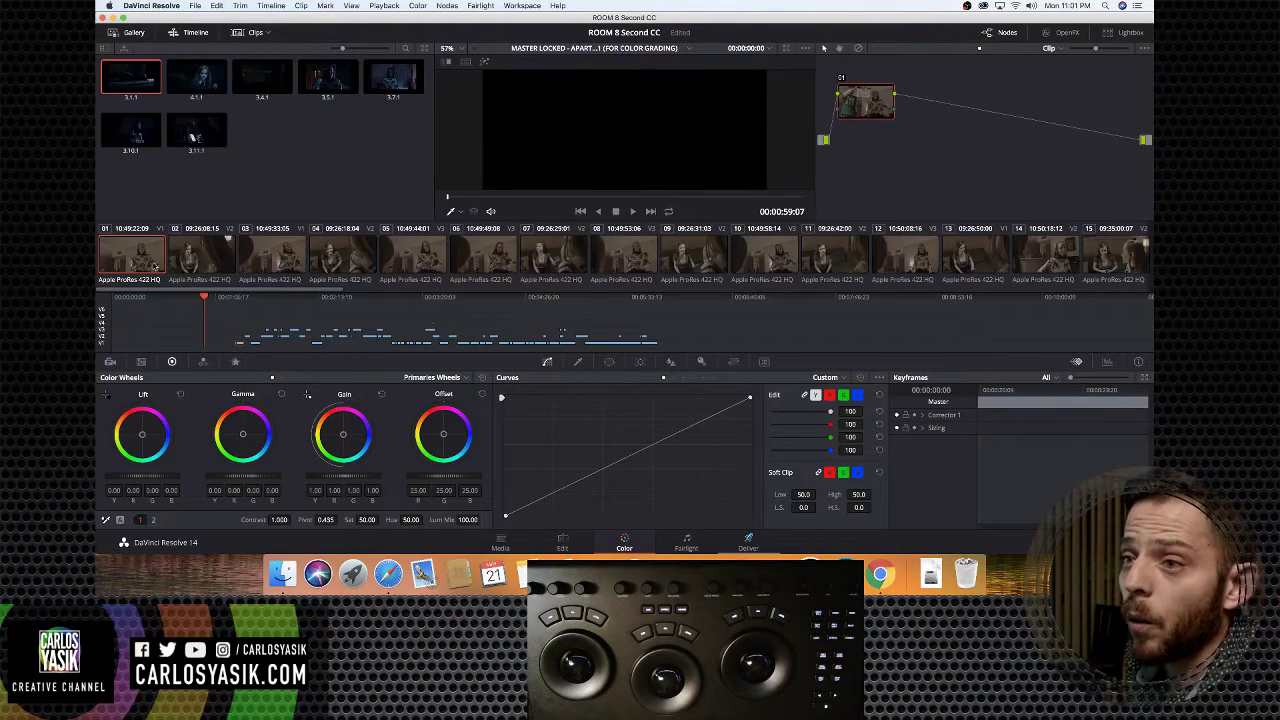
pyautogui.press('space')
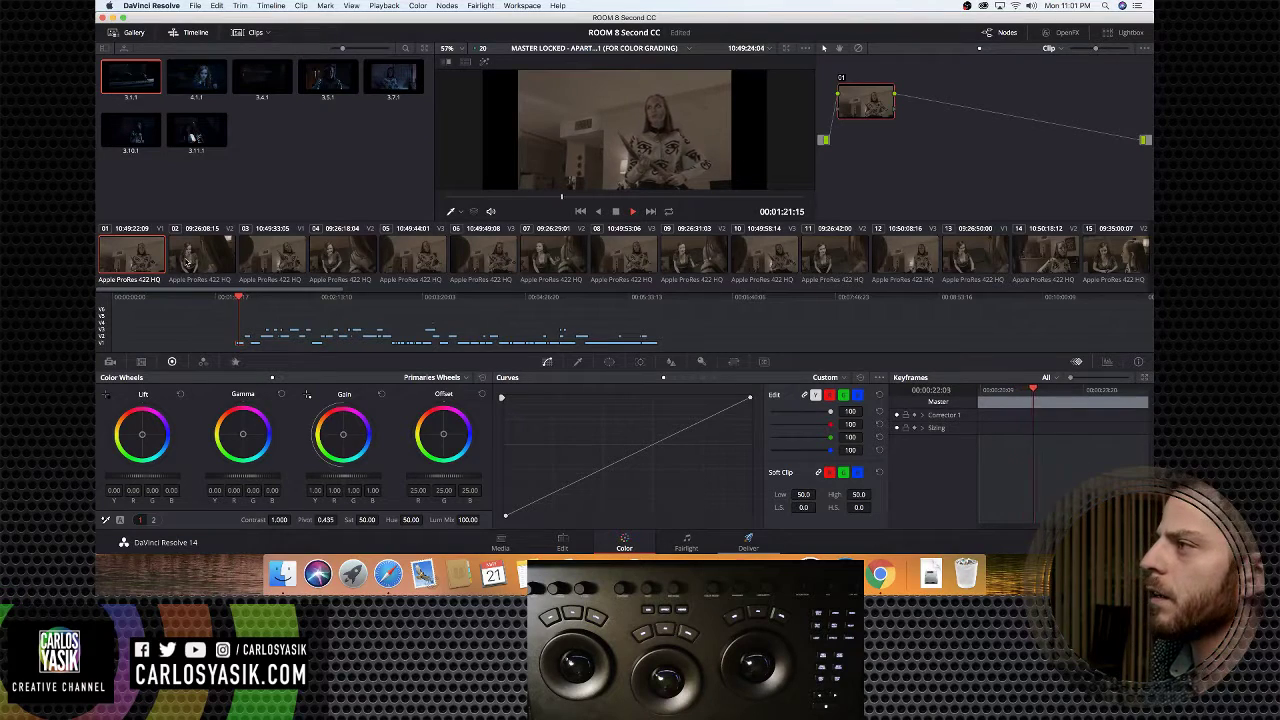
pyautogui.press('space')
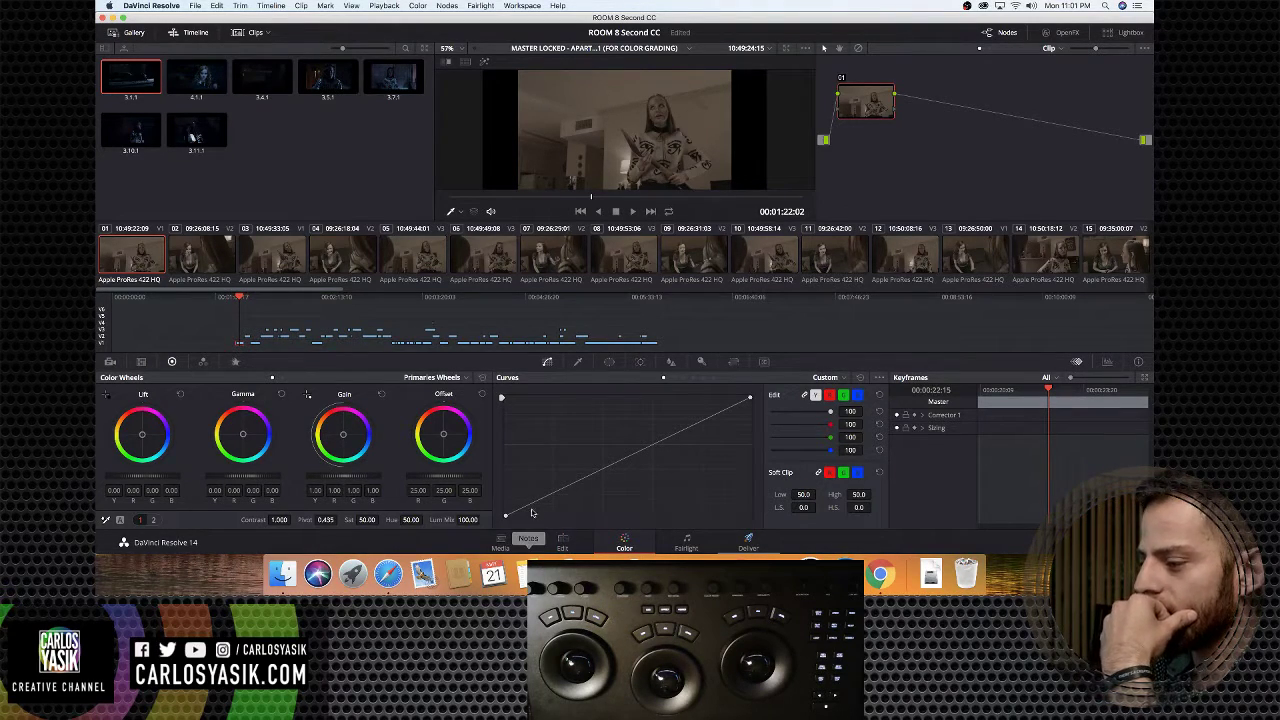
# Switch to the MASTER LOCKED FOR DENOISING (FLICKERING SCENE) timeline and display its timeline-level nodes instead of the clip nodes
pyautogui.click(1053, 48)
pyautogui.click(1062, 73)
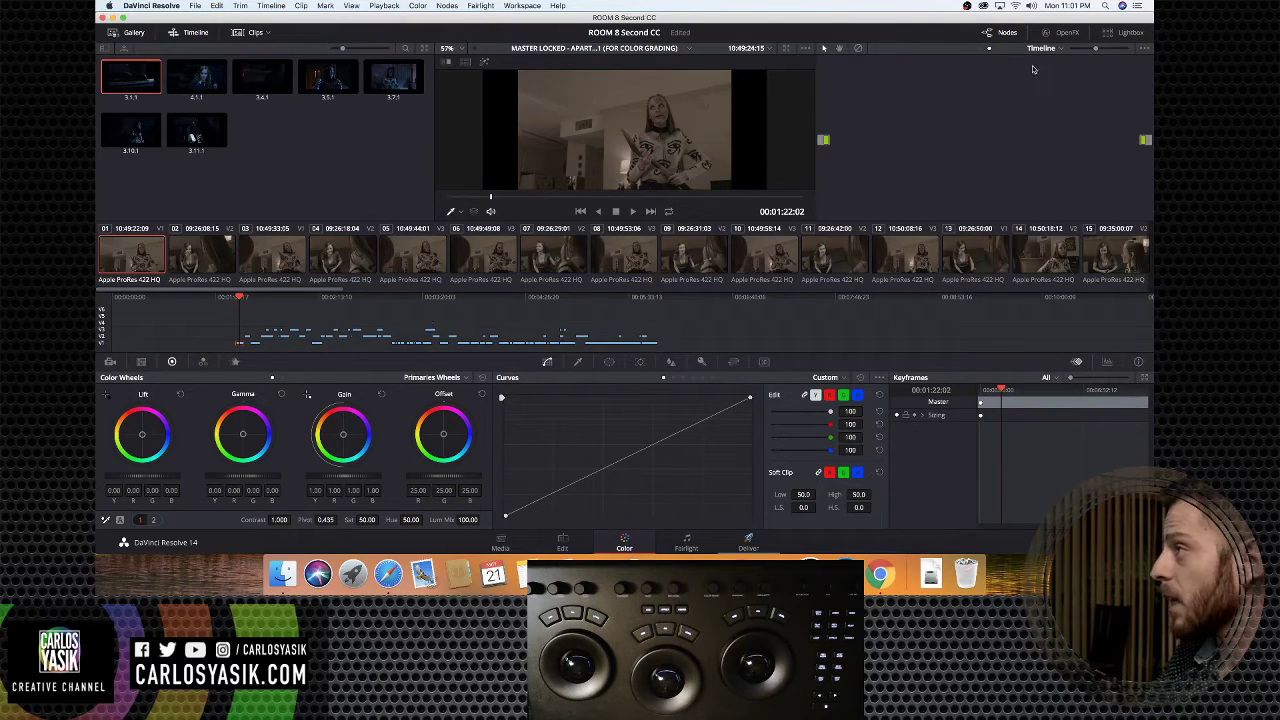
pyautogui.click(648, 48)
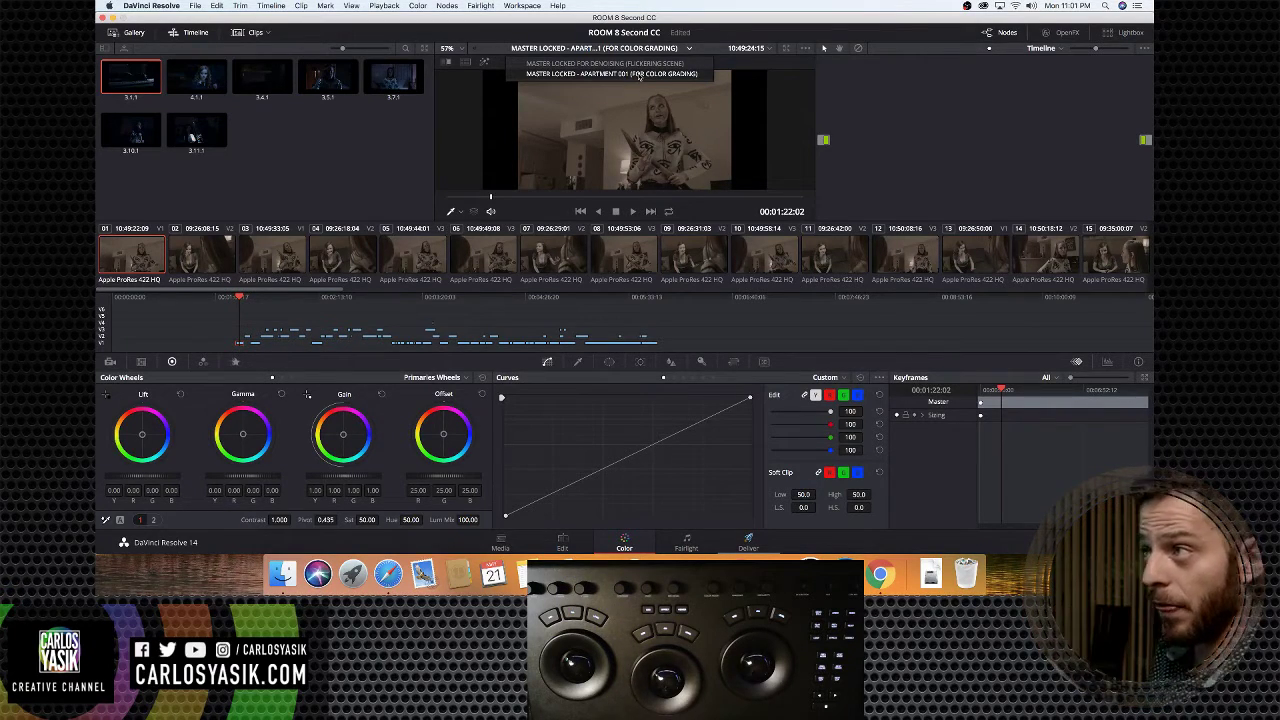
pyautogui.click(637, 64)
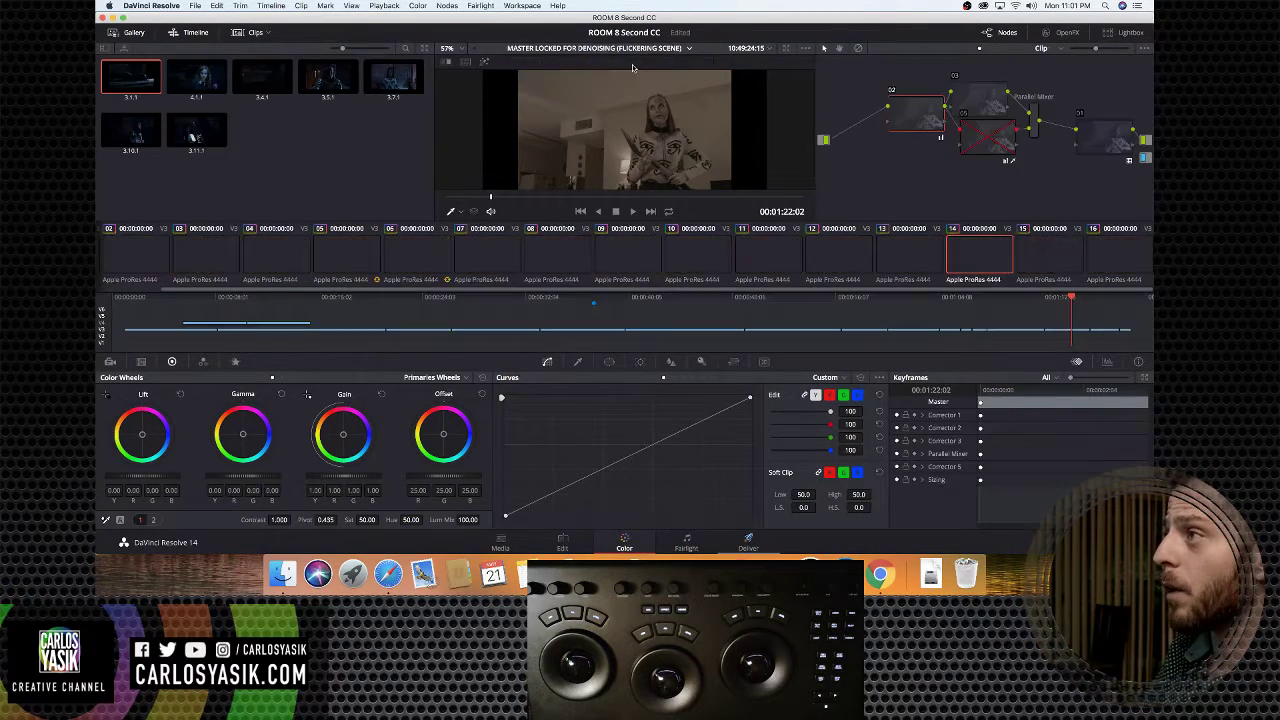
pyautogui.click(1049, 48)
pyautogui.click(1058, 75)
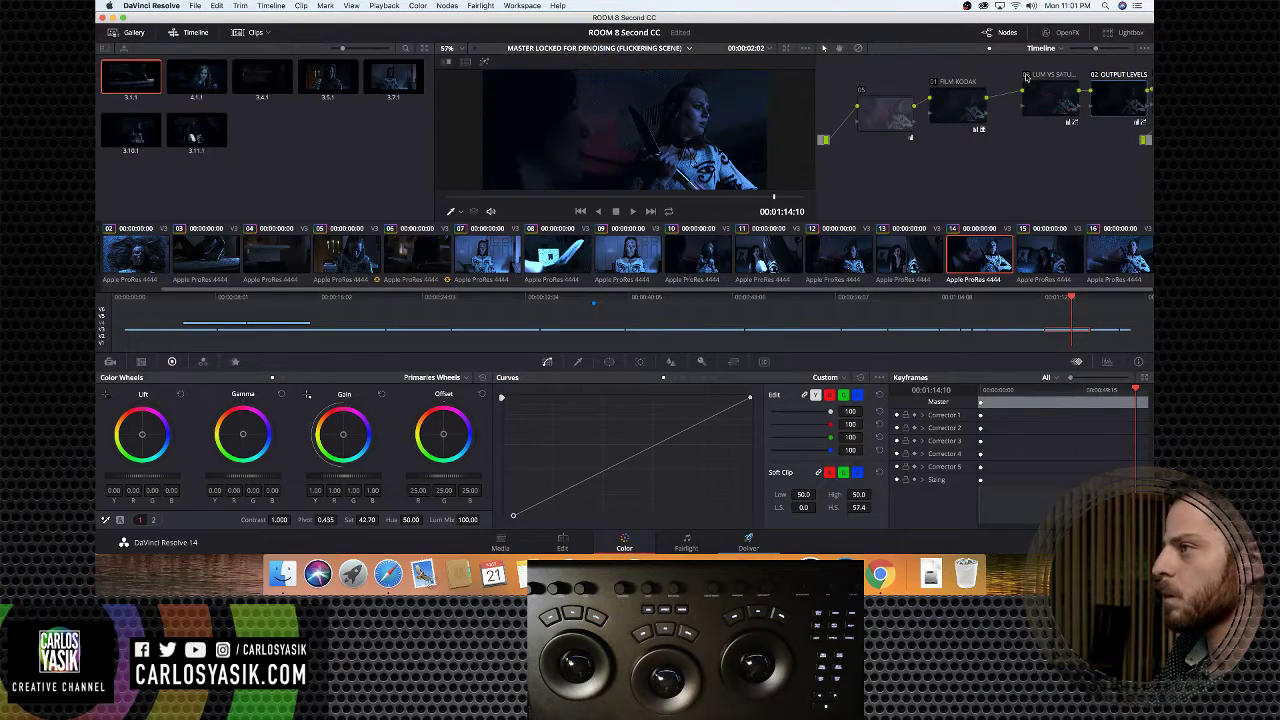
# Disable the FILM KODAK, LUM VS SATU... and OUTPUT LEVELS nodes, and toggle node 05 off and on to compare the image
pyautogui.click(931, 84)
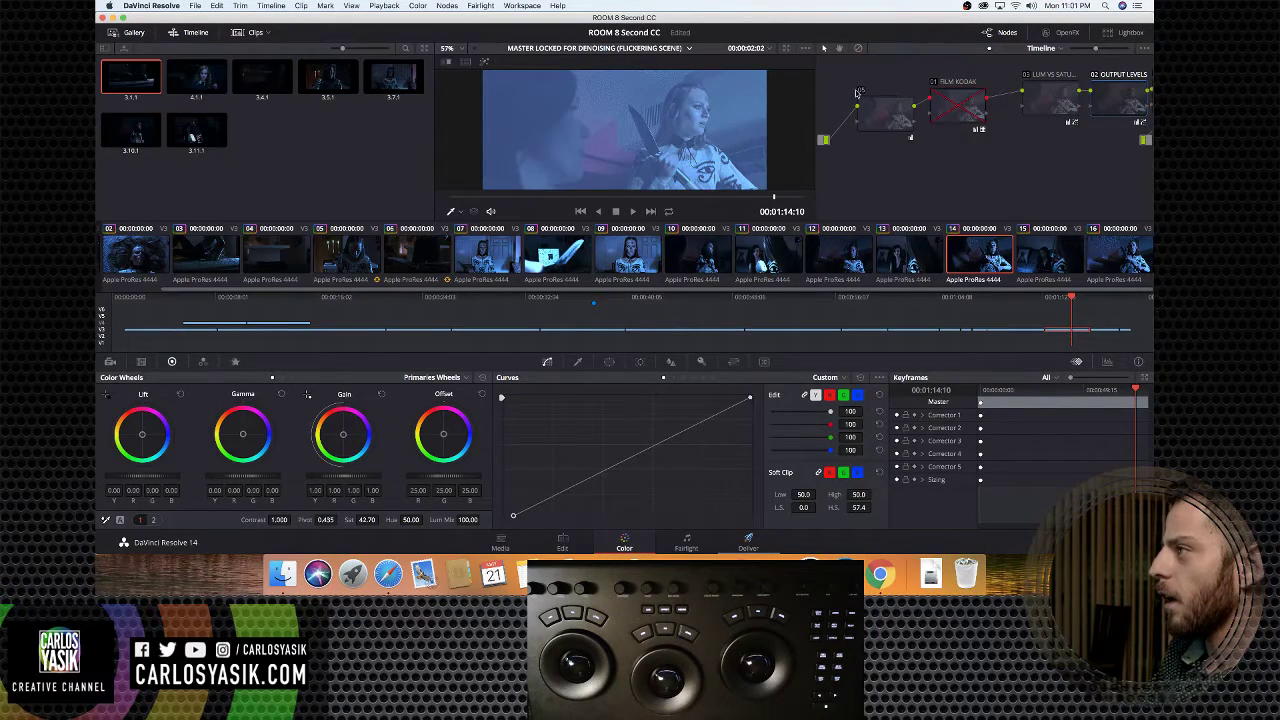
pyautogui.click(1096, 75)
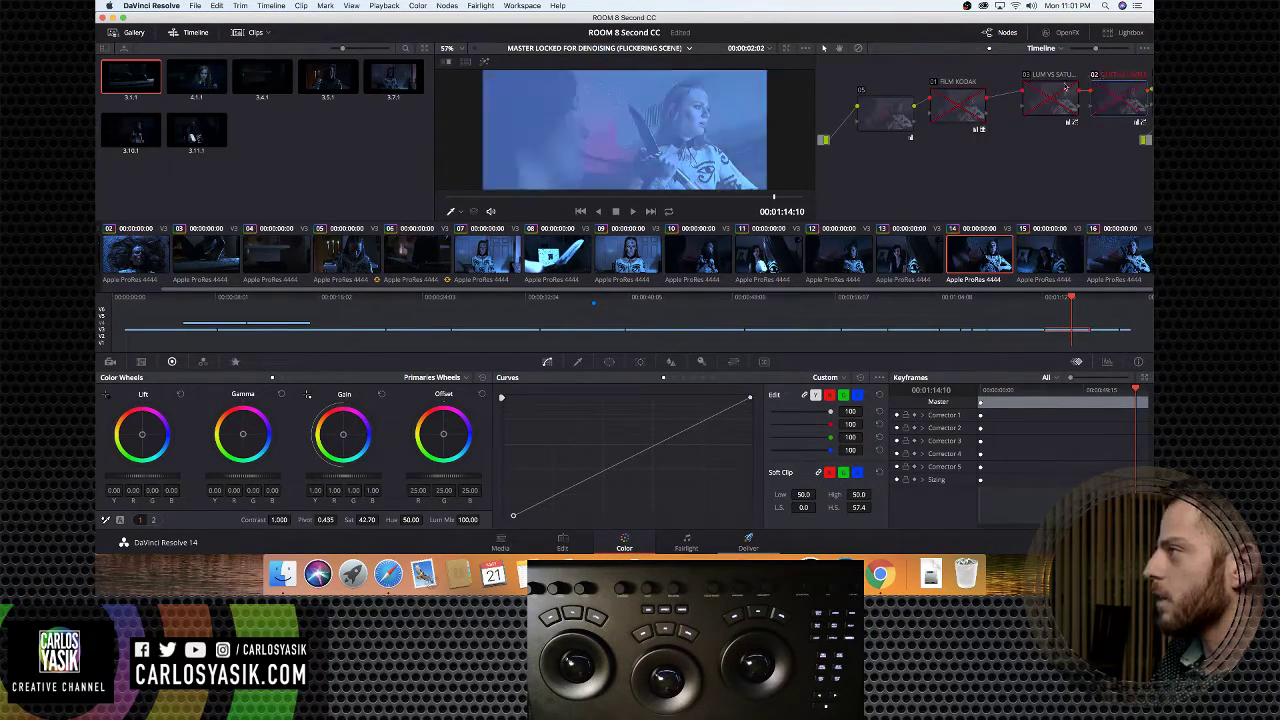
pyautogui.click(861, 92)
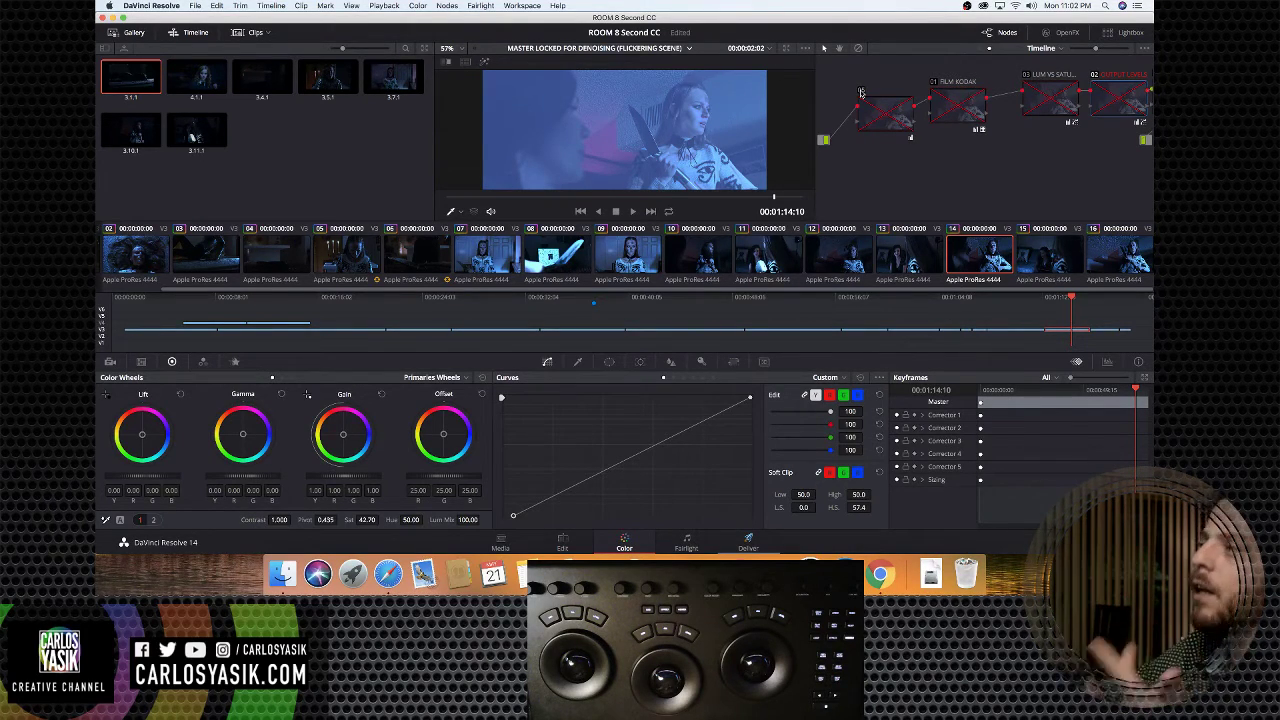
pyautogui.click(860, 93)
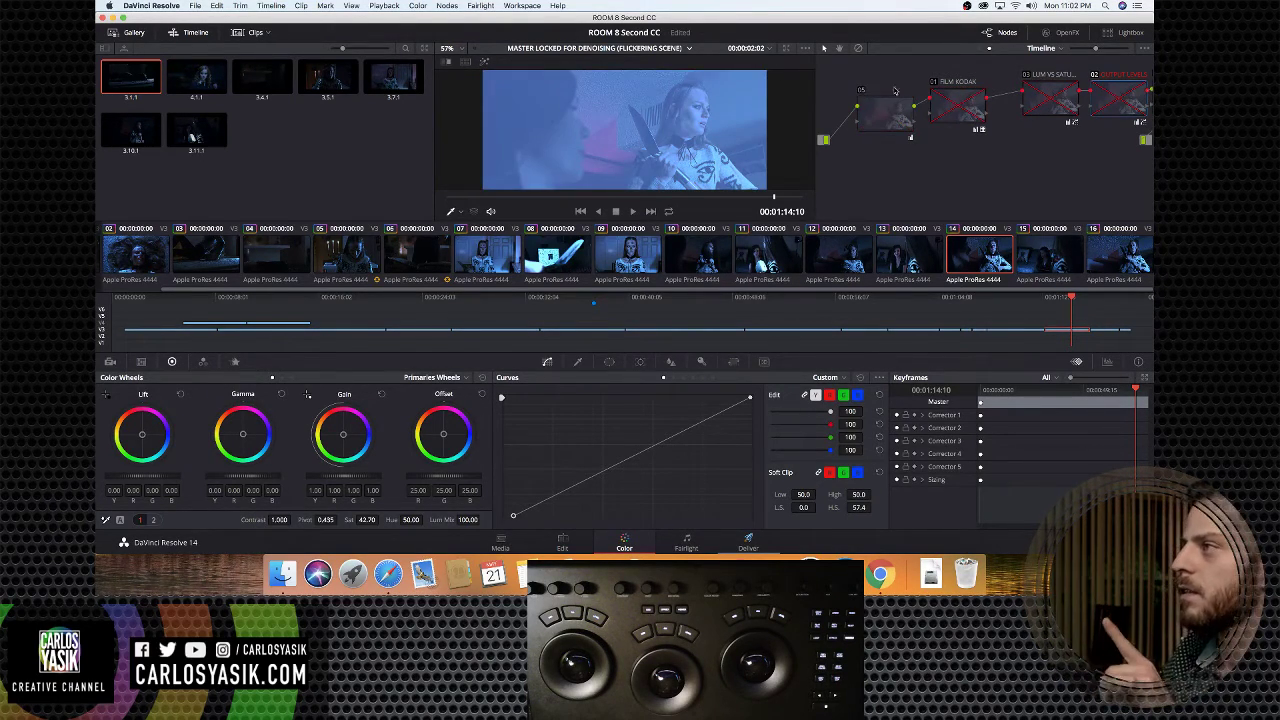
# Re-enable the FILM KODAK, LUM VS SATU... and OUTPUT LEVELS nodes in turn, and select node 05 to inspect its correction
pyautogui.click(936, 87)
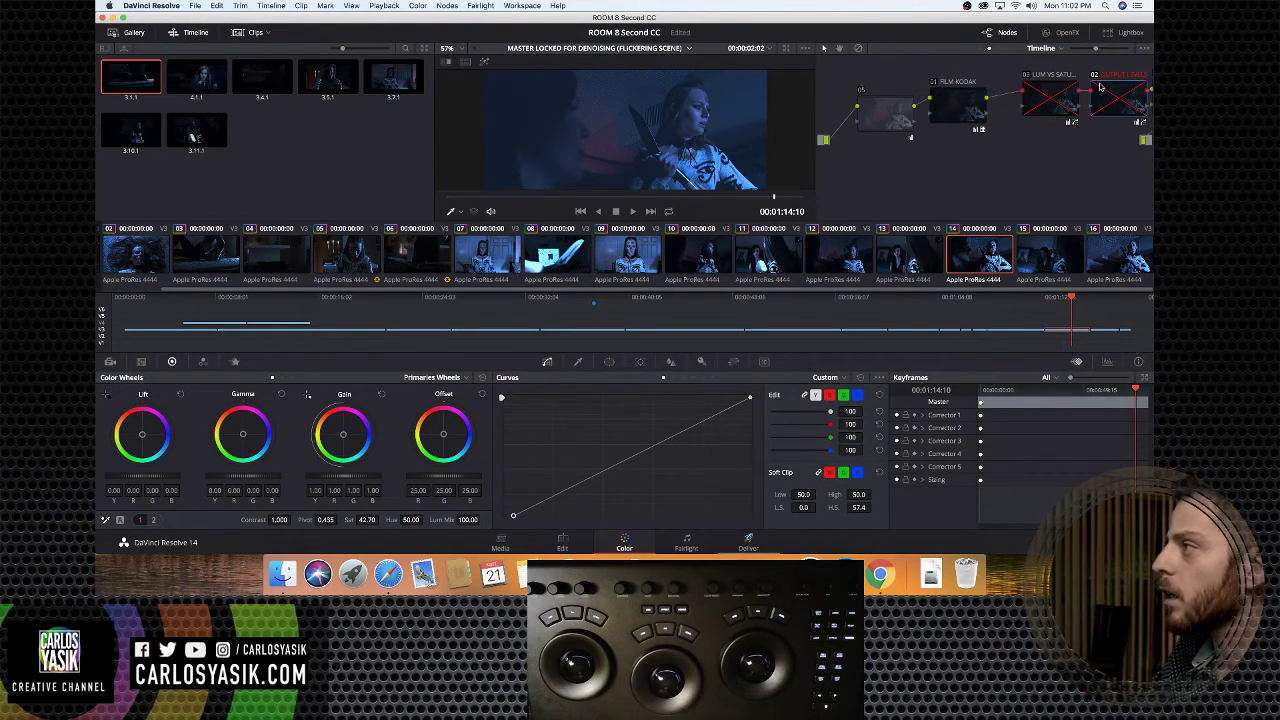
pyautogui.click(1027, 77)
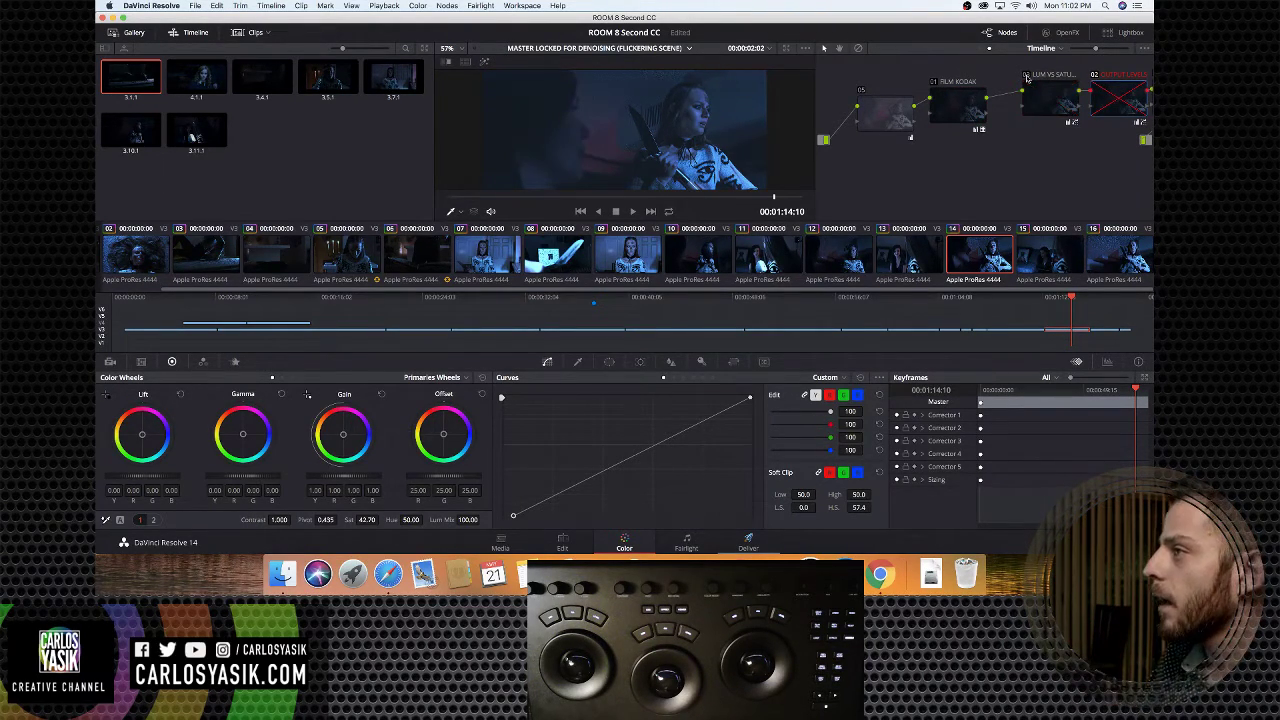
pyautogui.click(1095, 78)
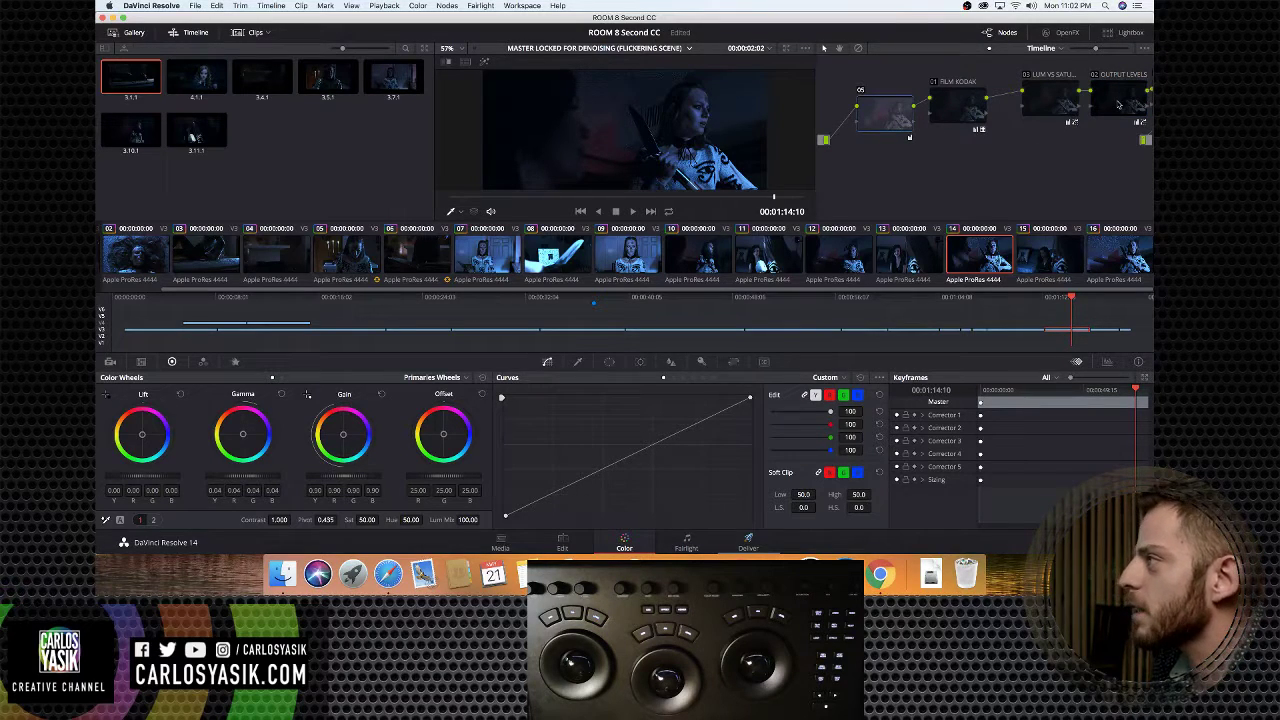
pyautogui.moveTo(898, 118); pyautogui.dragTo(892, 114)
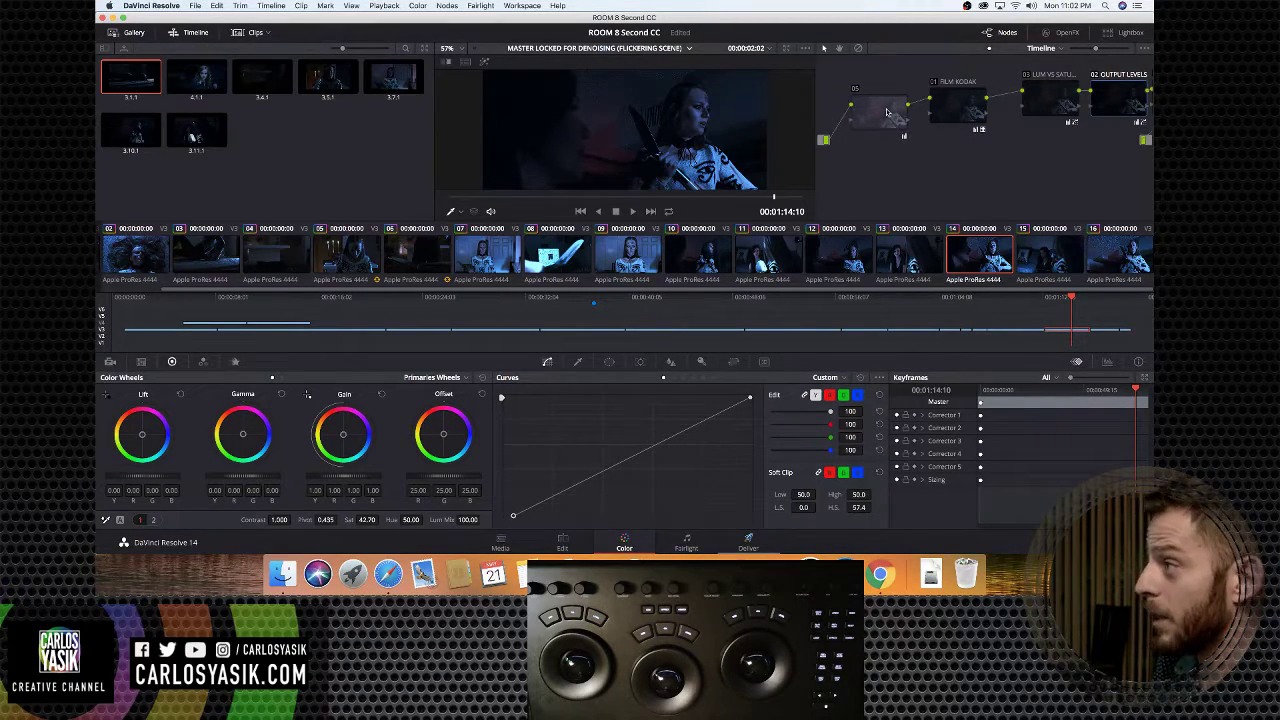
pyautogui.click(893, 113)
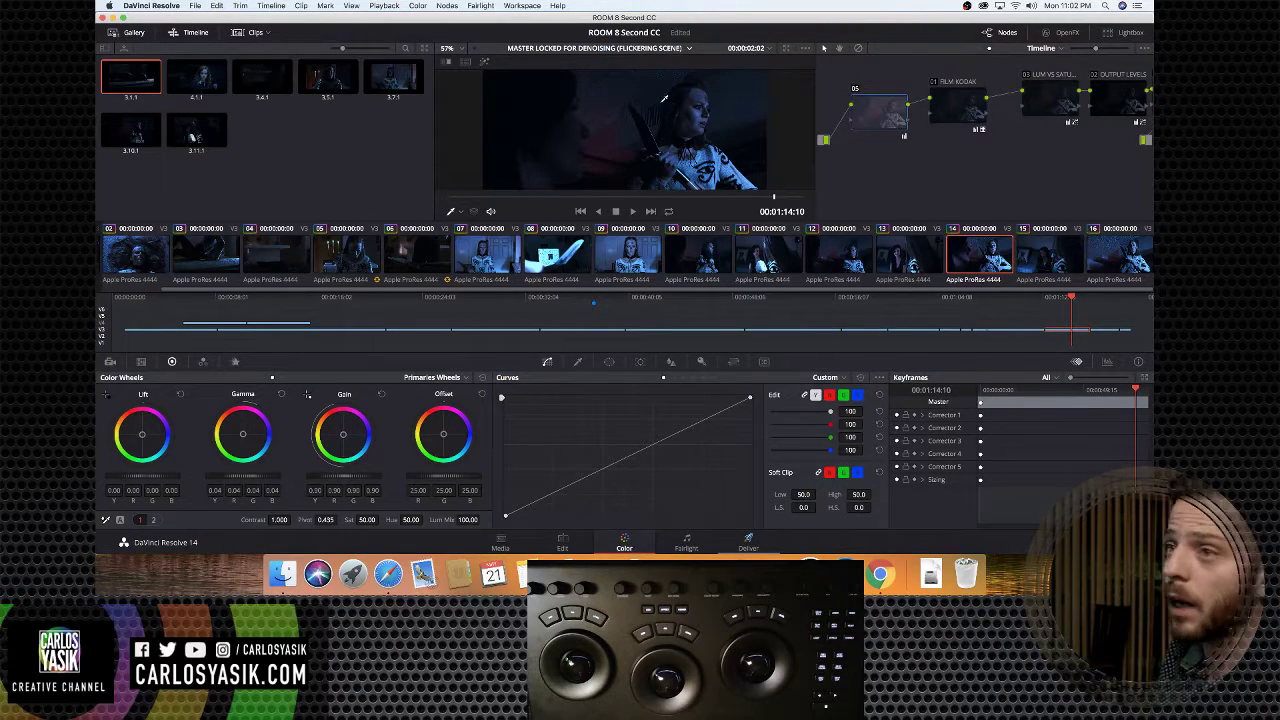
# Grab a still of the graded frame at 00:01:14:10 into the gallery
pyautogui.click(352, 6)
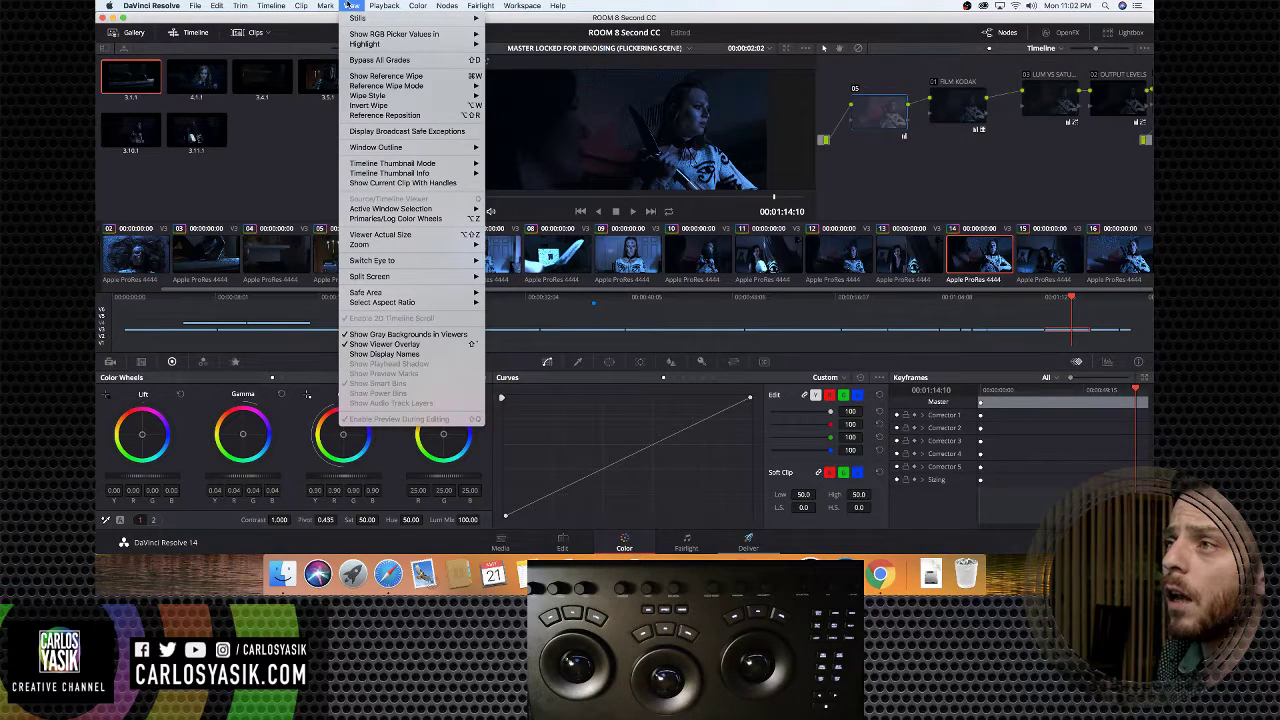
pyautogui.moveTo(351, 18)
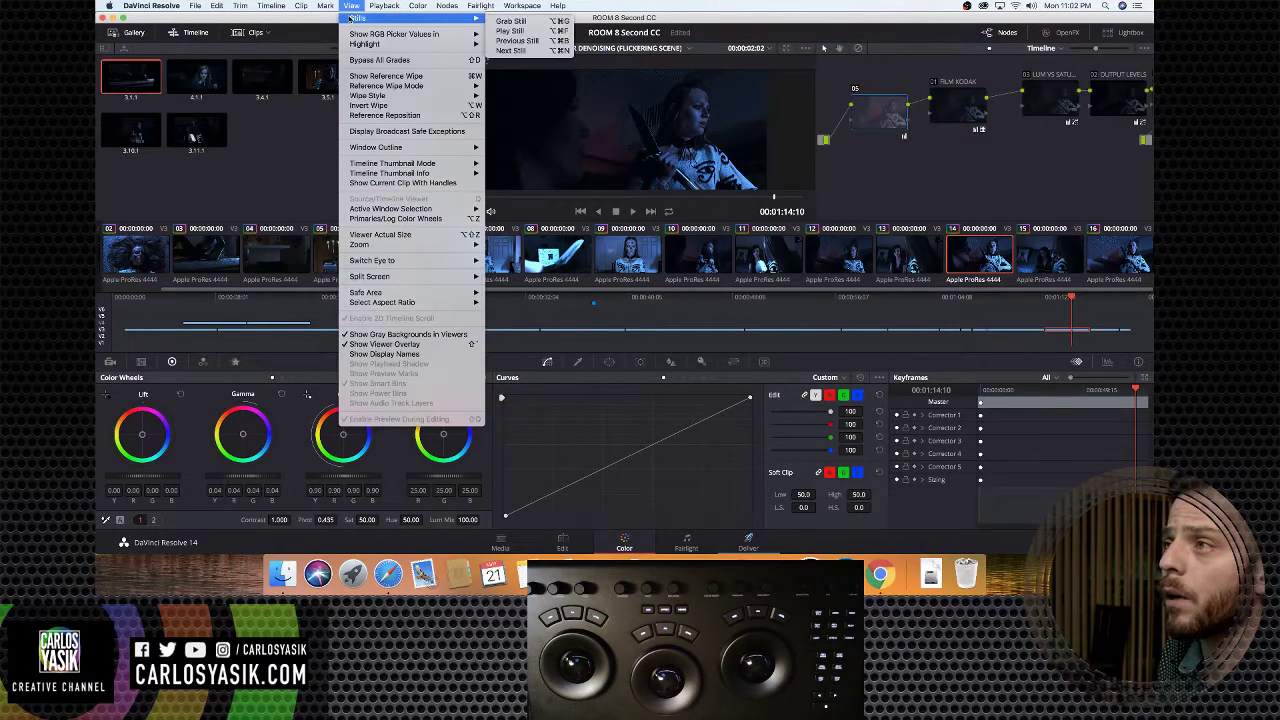
pyautogui.click(498, 24)
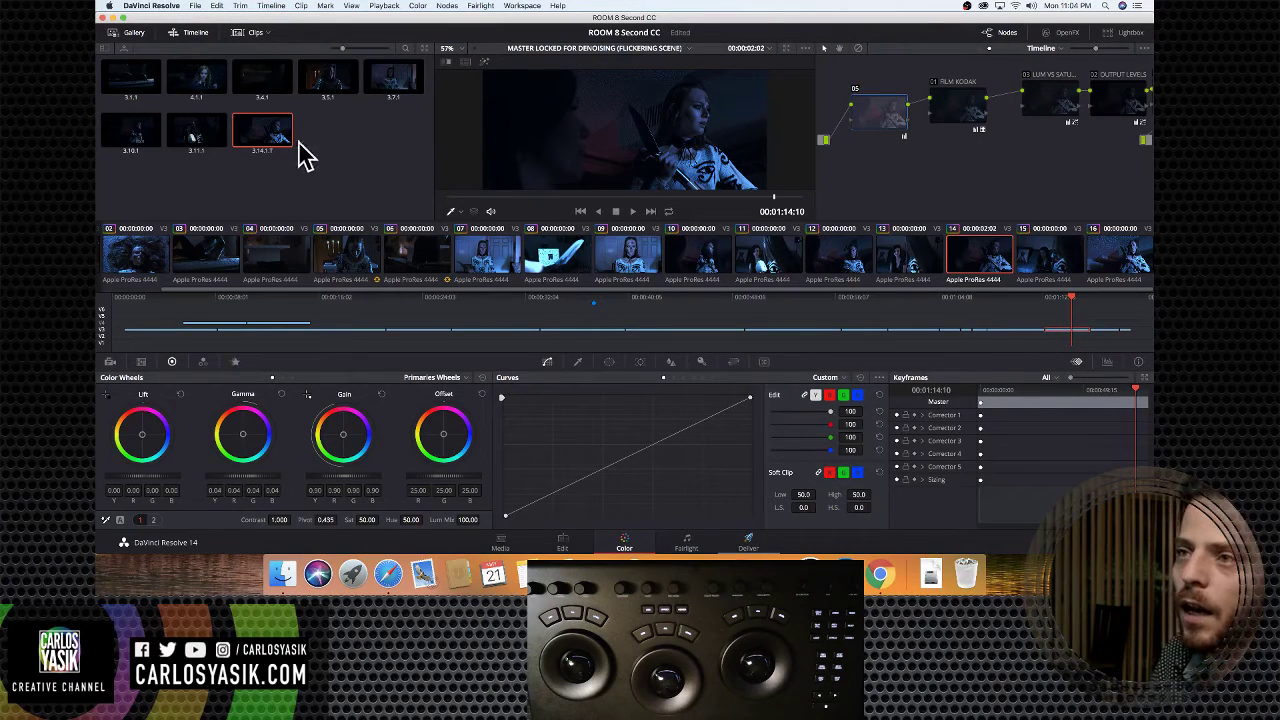
# Switch to the MASTER LOCKED - APART...1 (FOR COLOR GRADING) timeline and display its timeline-level nodes
pyautogui.click(666, 50)
pyautogui.click(660, 75)
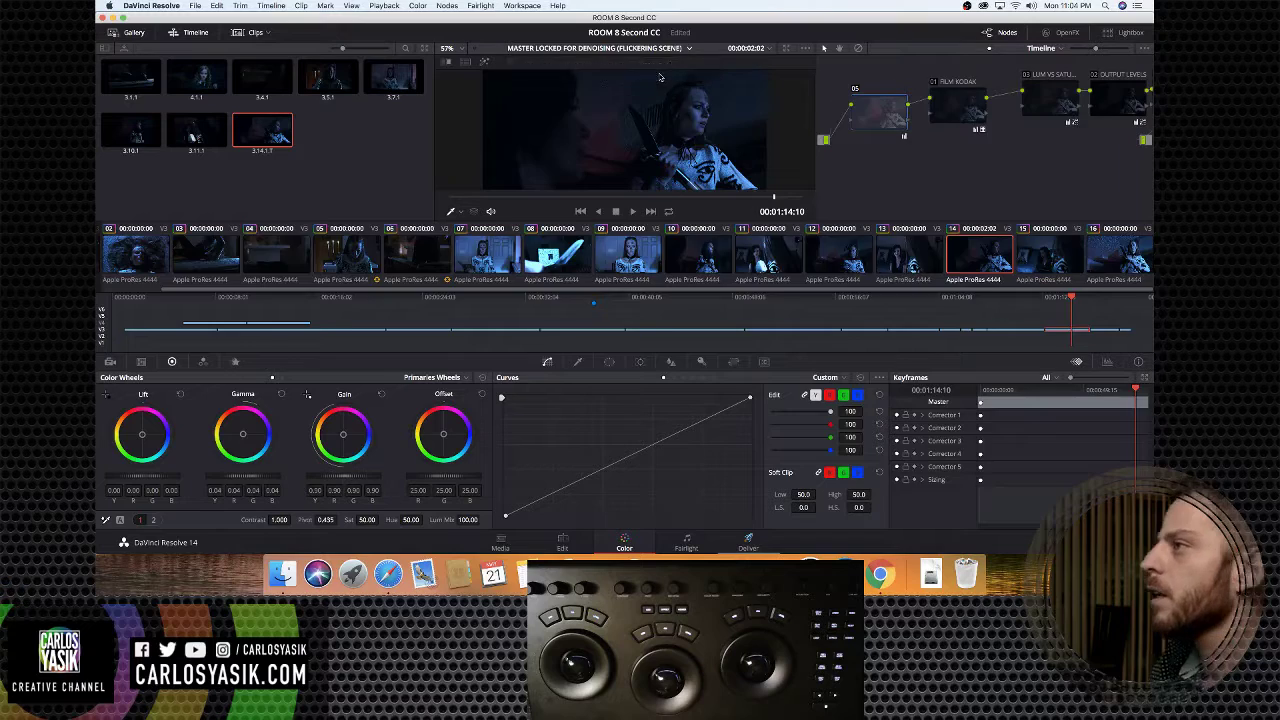
pyautogui.click(1050, 48)
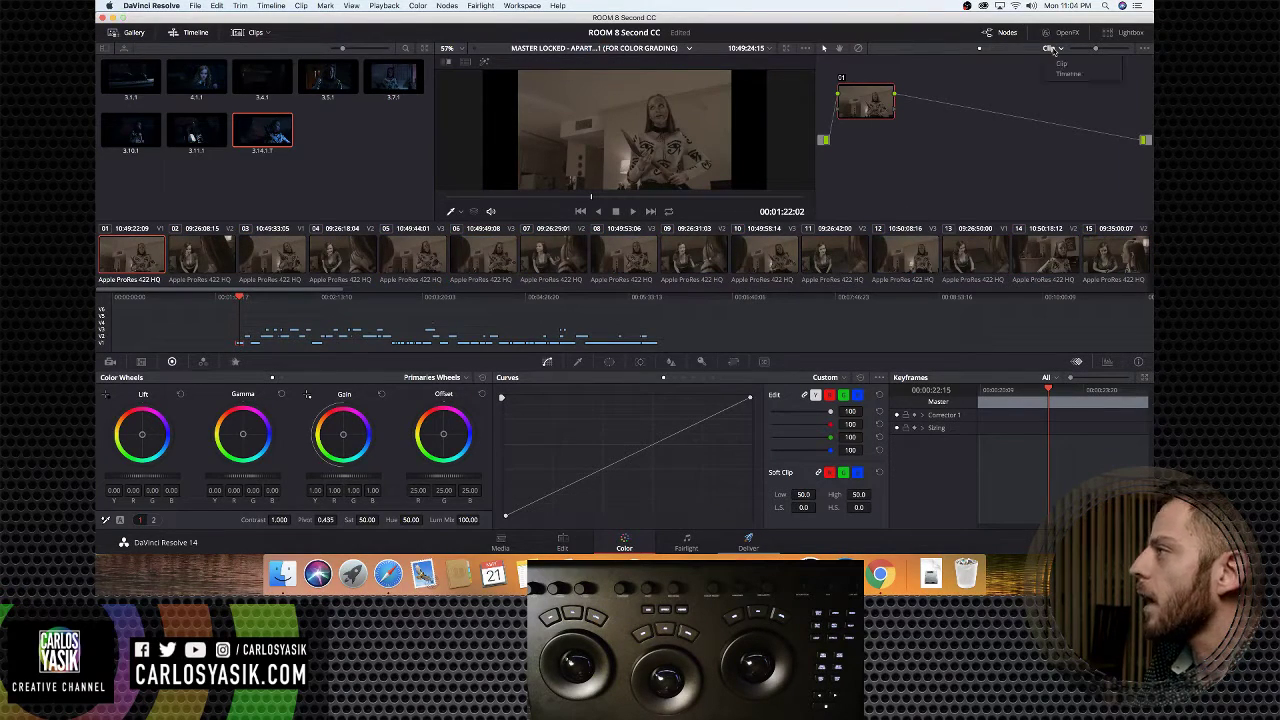
pyautogui.click(1050, 48)
pyautogui.click(1050, 49)
pyautogui.click(1068, 73)
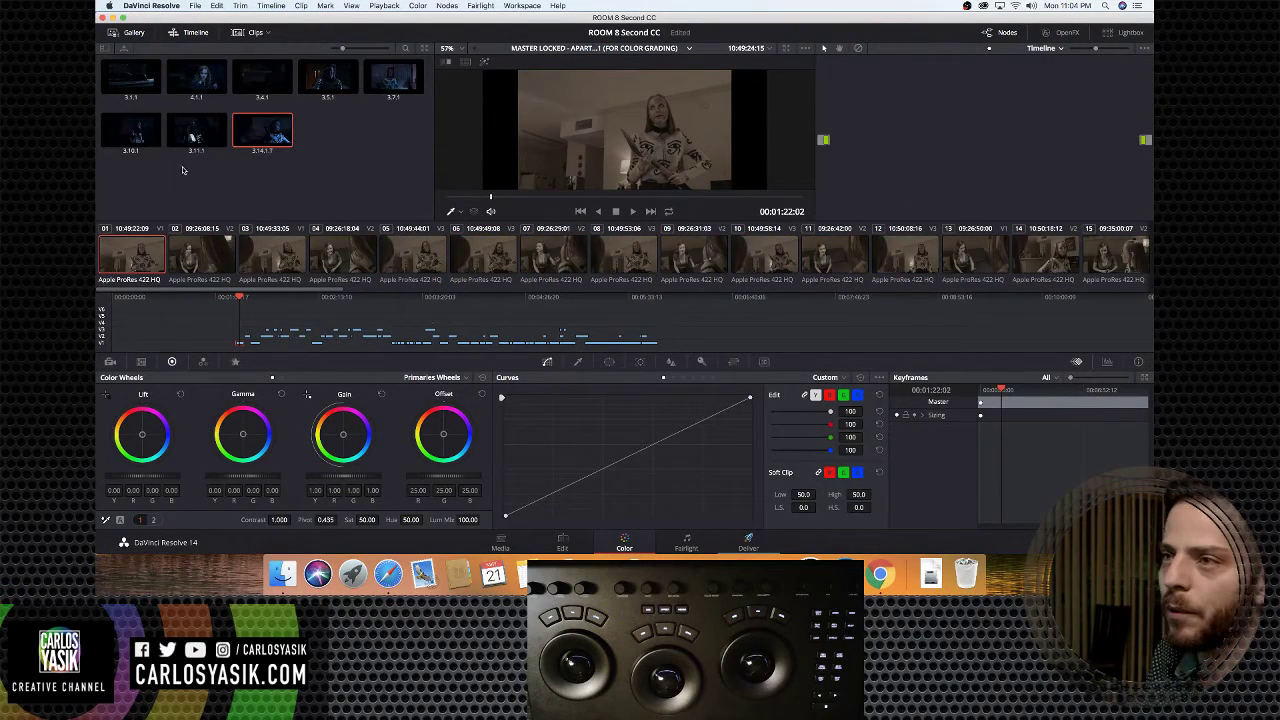
# Apply the grade from the newly grabbed still to the timeline-level nodes and park the playhead before the first clip at 00:01:13:16
pyautogui.rightClick(259, 132)
pyautogui.click(272, 162)
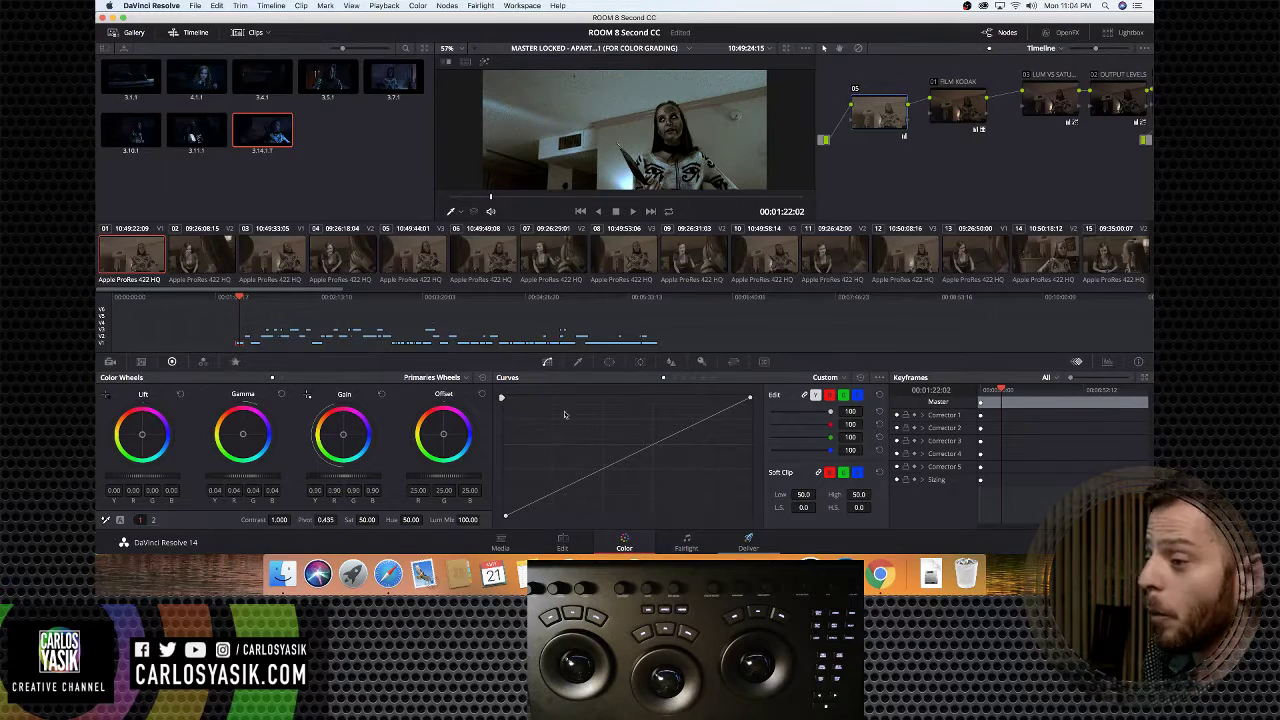
pyautogui.click(226, 297)
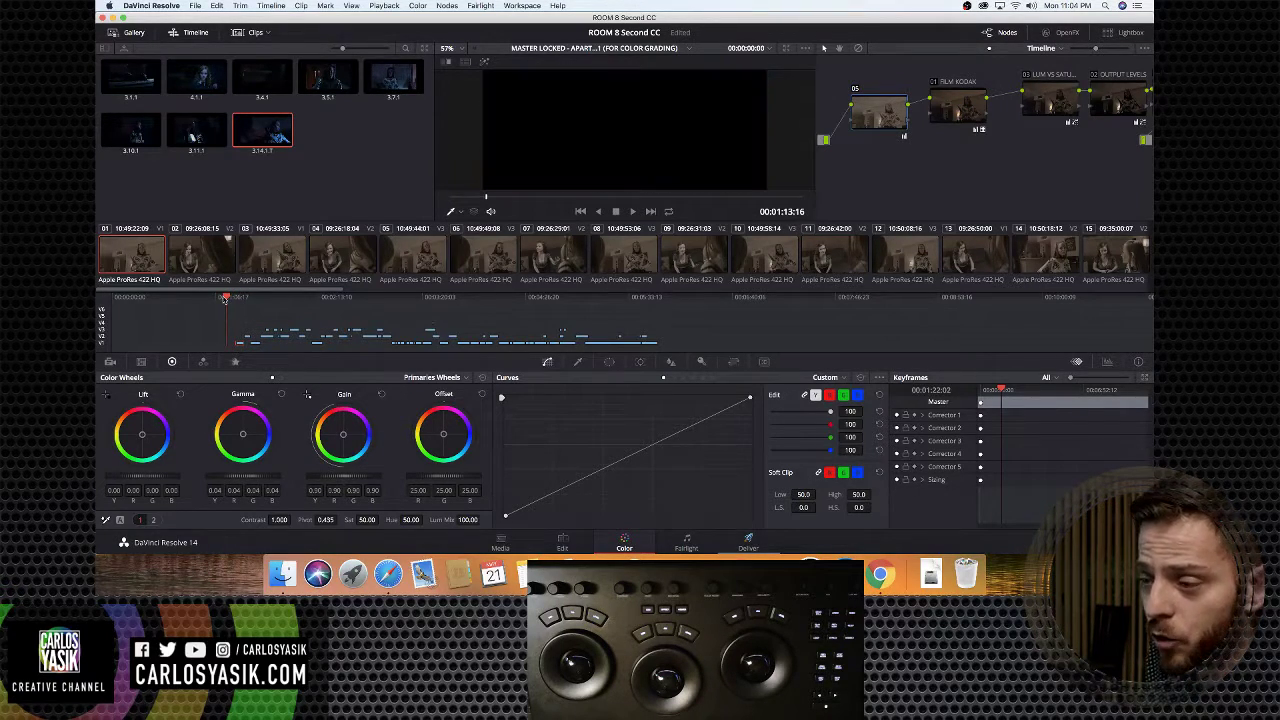
# Import the reference image st202_0440.jpg from the Desktop's Screen Grab folder into the media pool
pyautogui.click(500, 543)
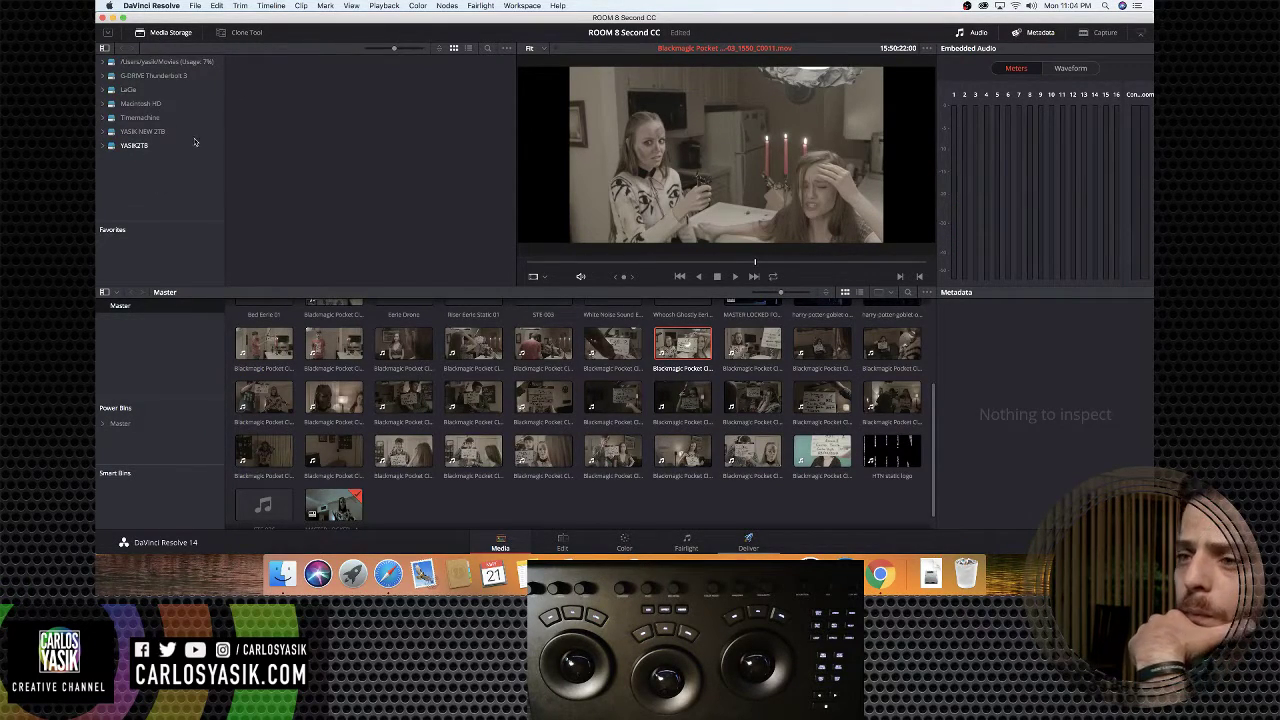
pyautogui.click(195, 6)
pyautogui.click(218, 95)
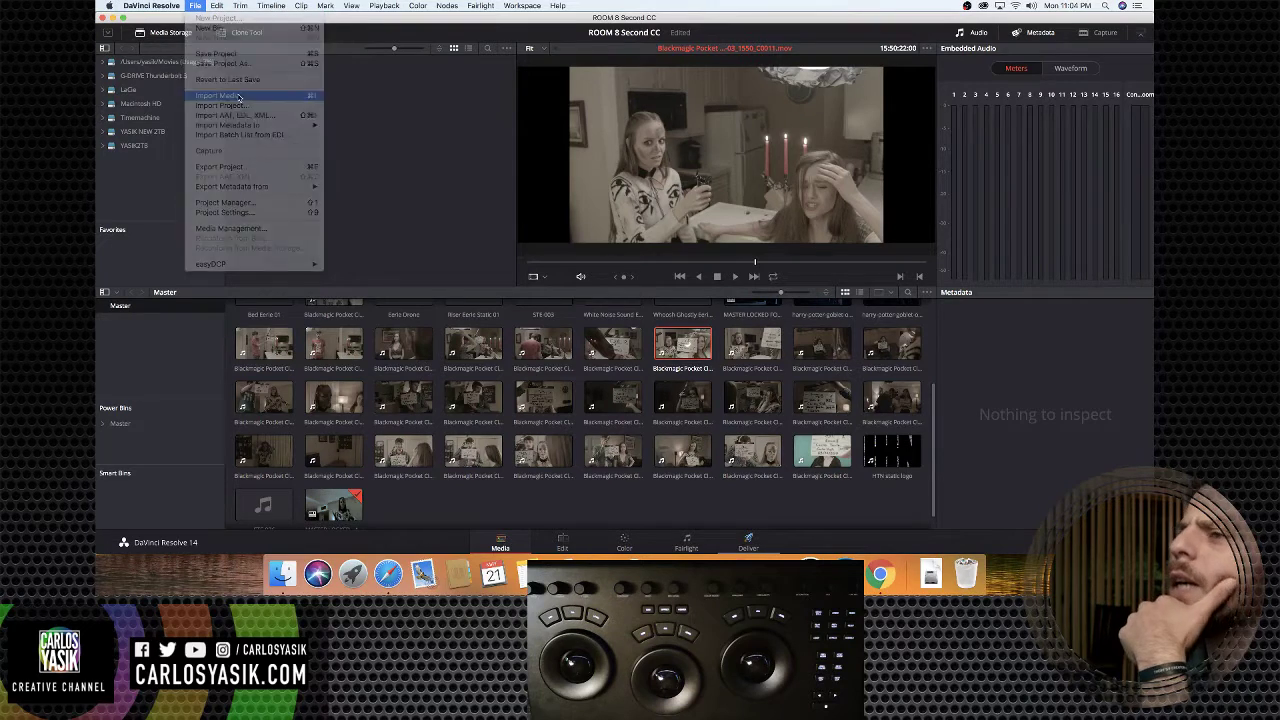
pyautogui.click(591, 97)
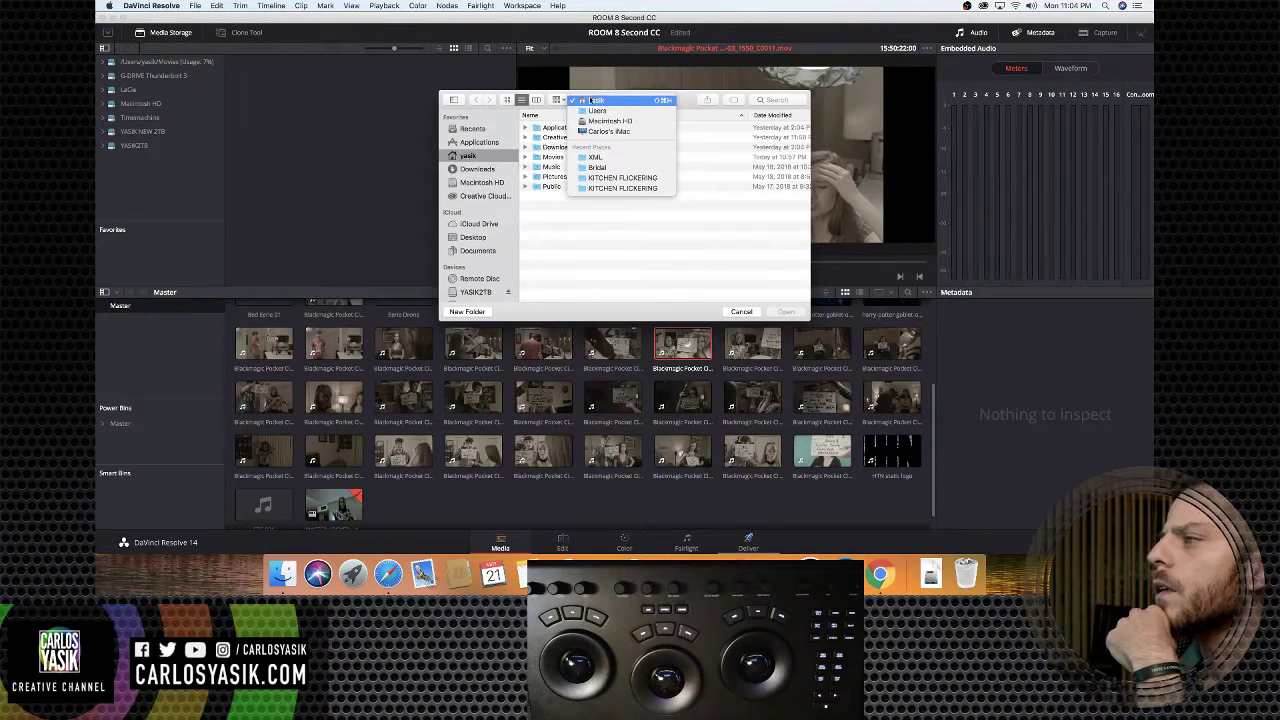
pyautogui.click(490, 204)
pyautogui.click(470, 238)
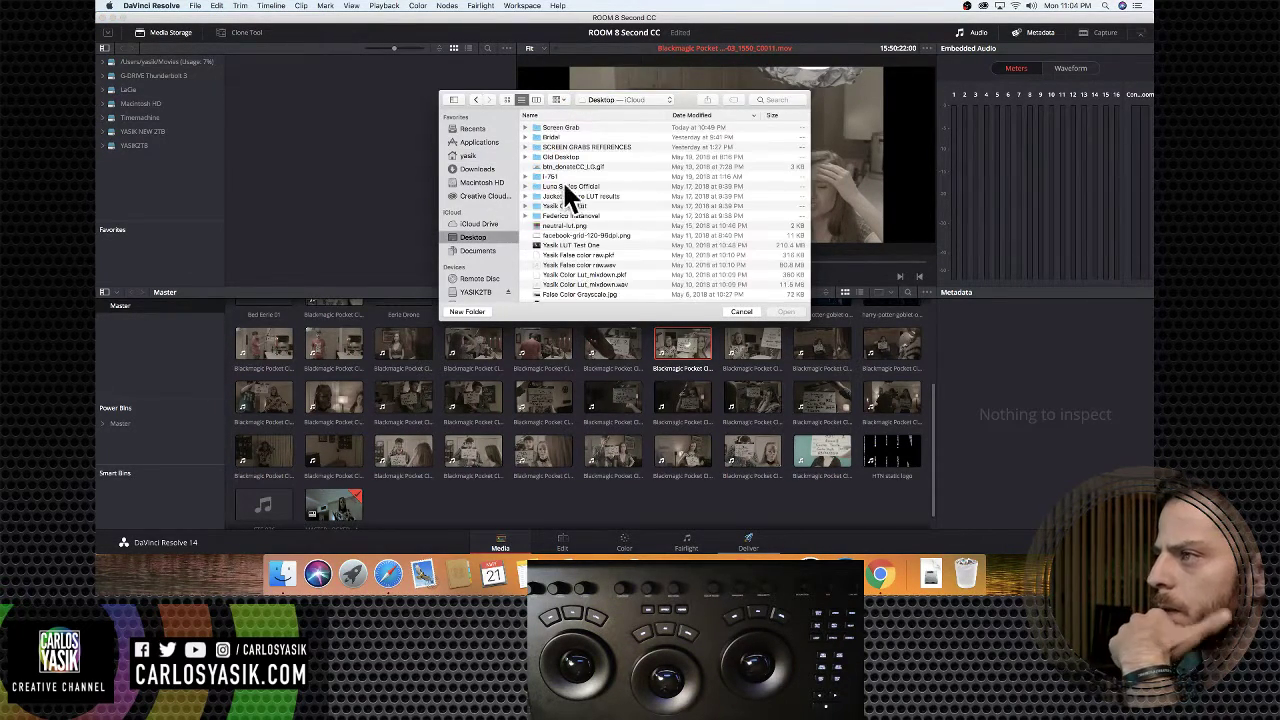
pyautogui.scroll(-3, 561, 212)
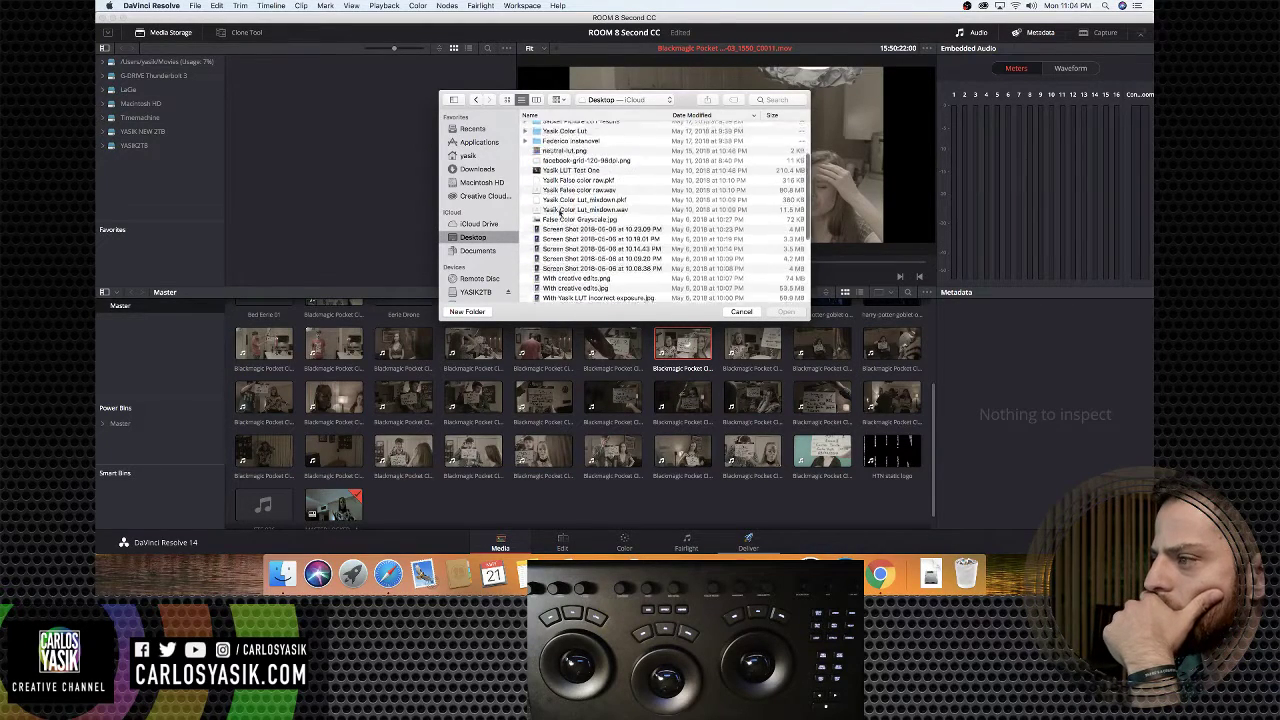
pyautogui.scroll(5, 561, 212)
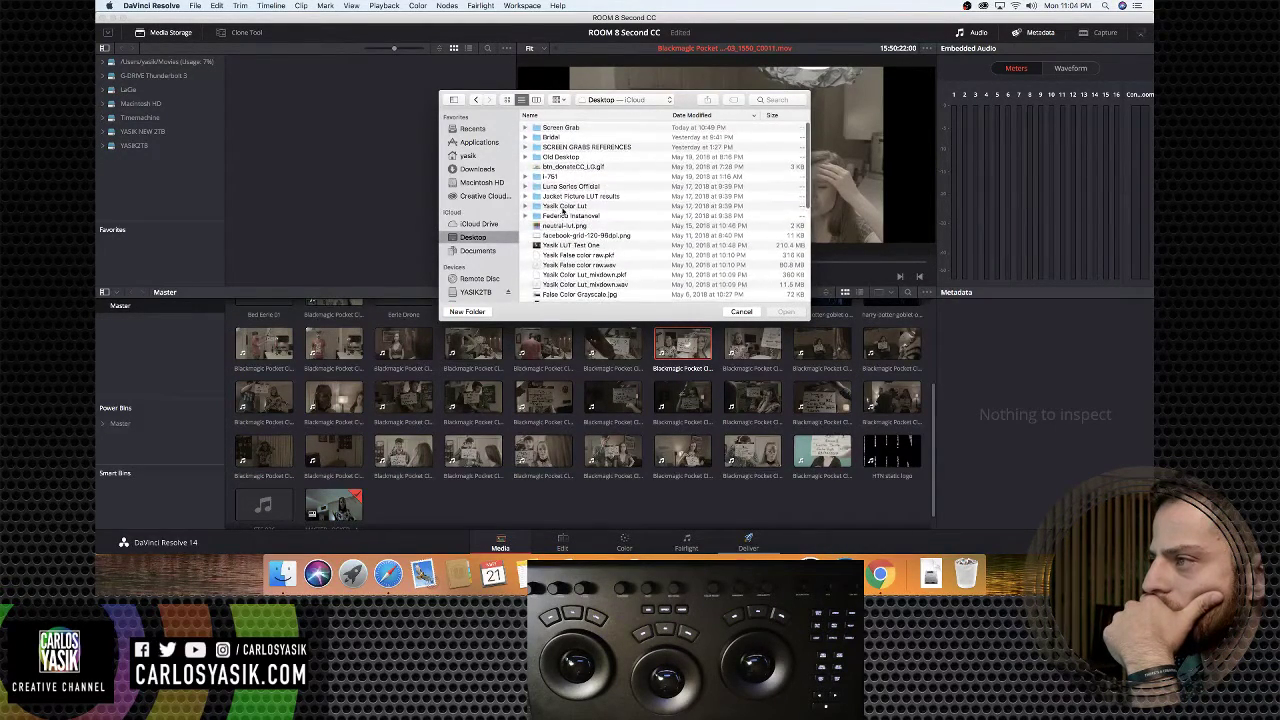
pyautogui.doubleClick(556, 128)
pyautogui.click(553, 129)
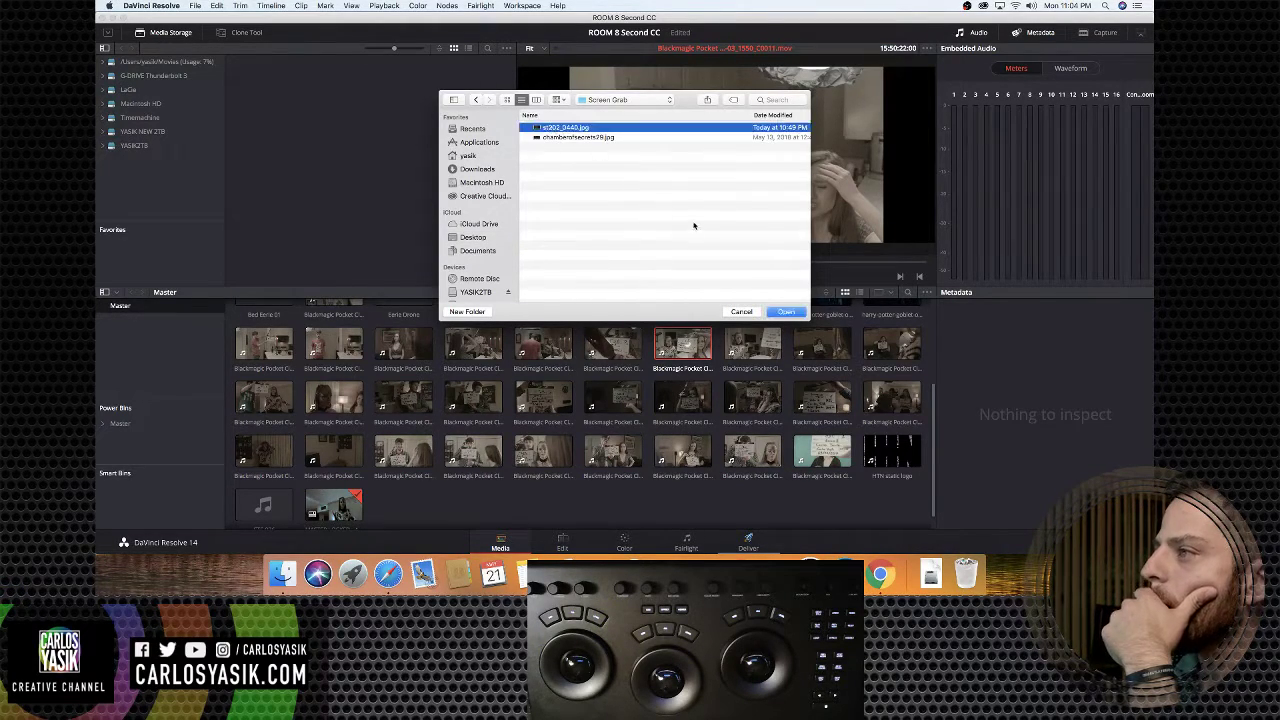
pyautogui.click(786, 312)
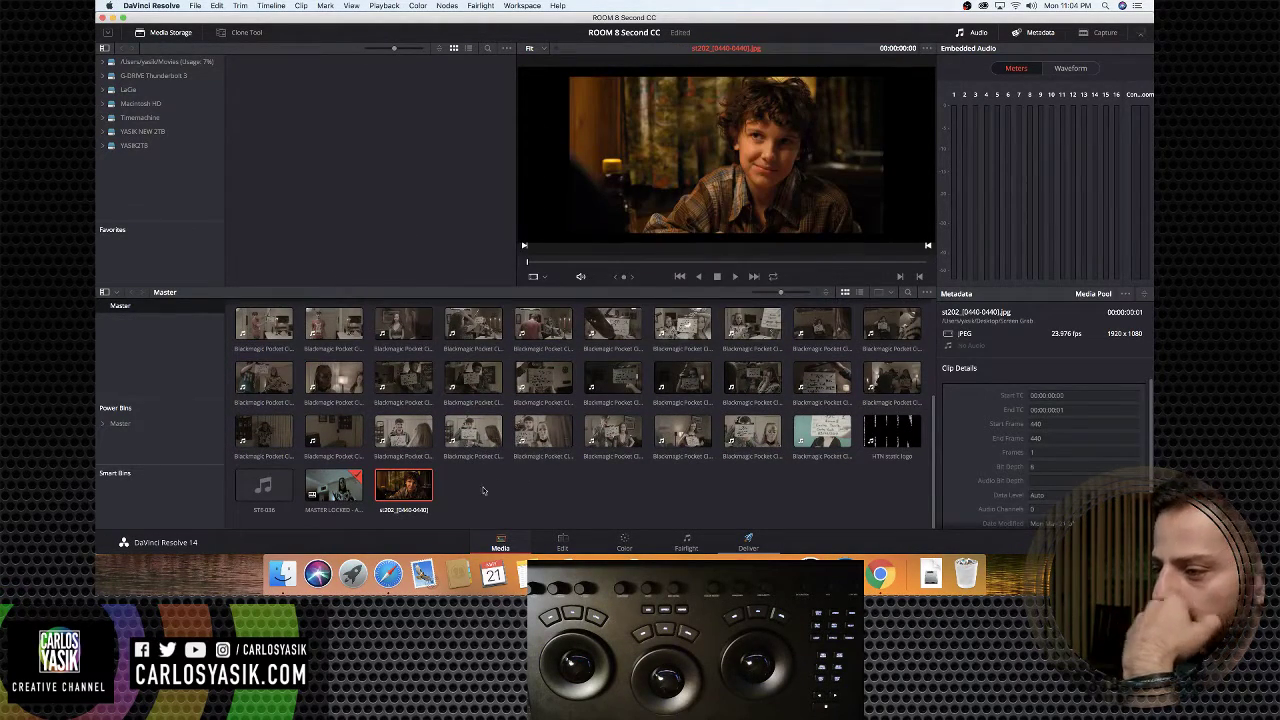
# Place the reference image on Video 1 ahead of the first clip and view it on the Color page at 00:01:08:00
pyautogui.click(563, 543)
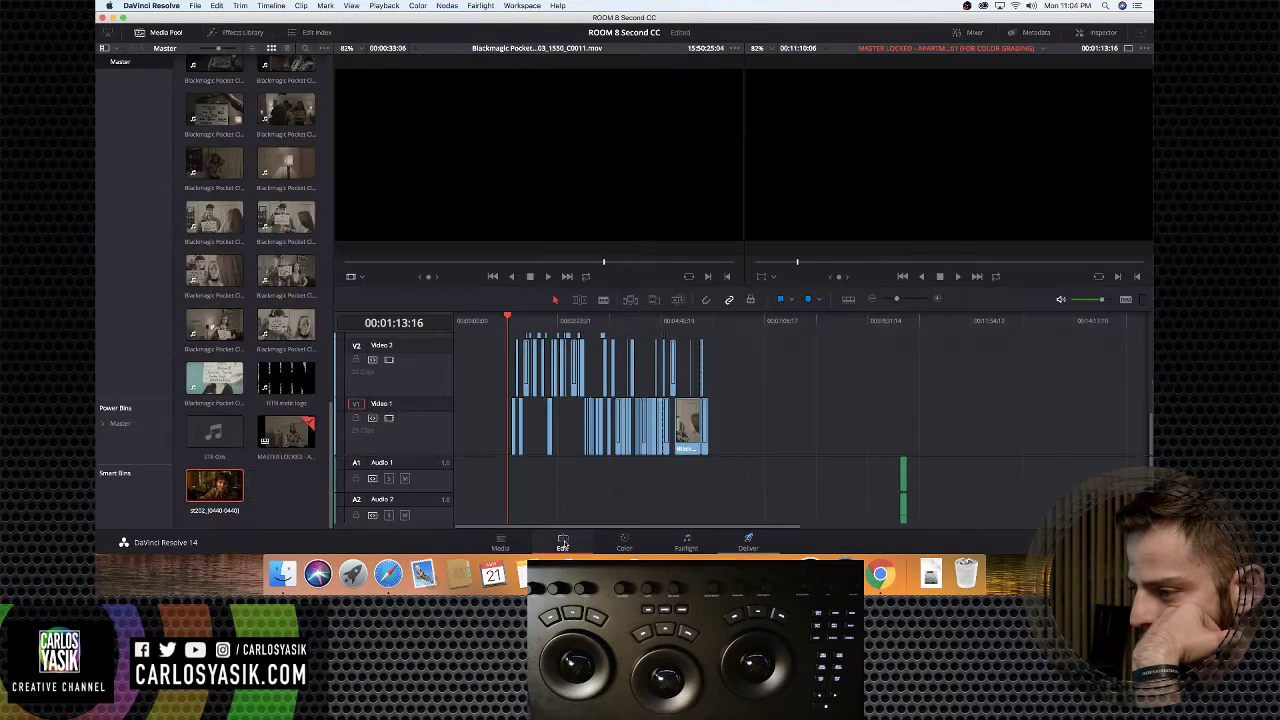
pyautogui.moveTo(238, 490); pyautogui.dragTo(505, 425)
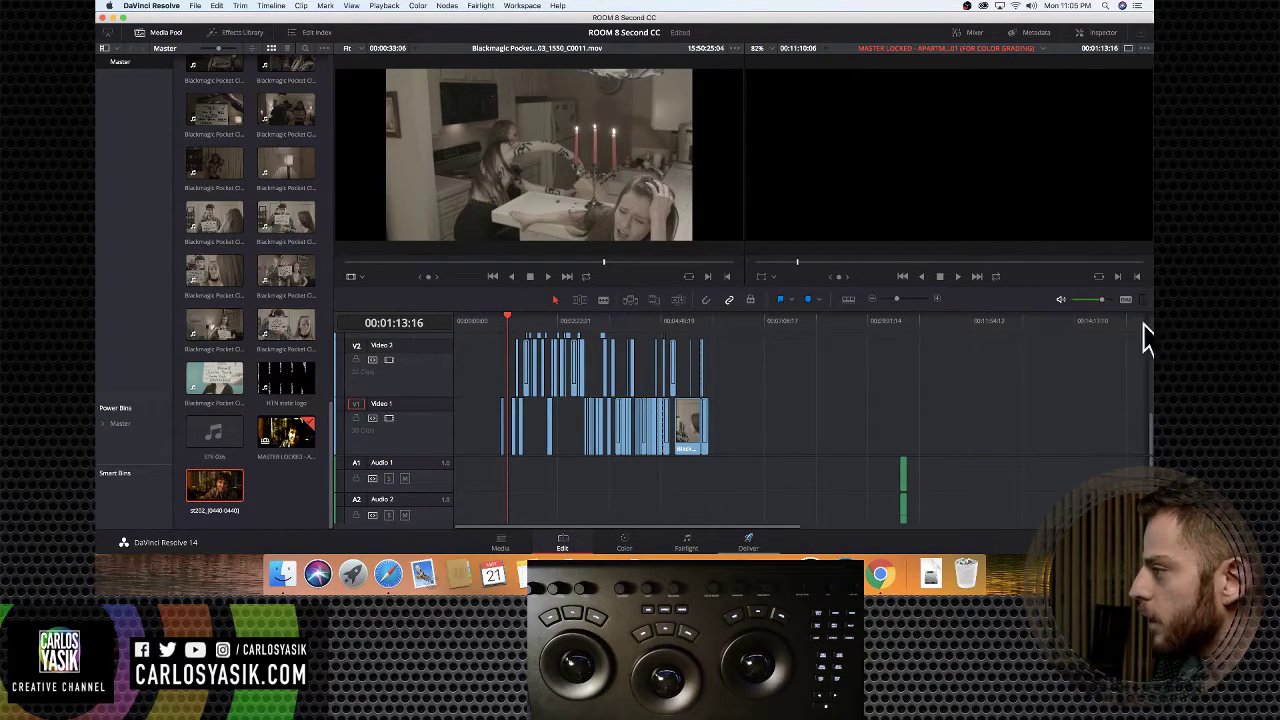
pyautogui.click(625, 543)
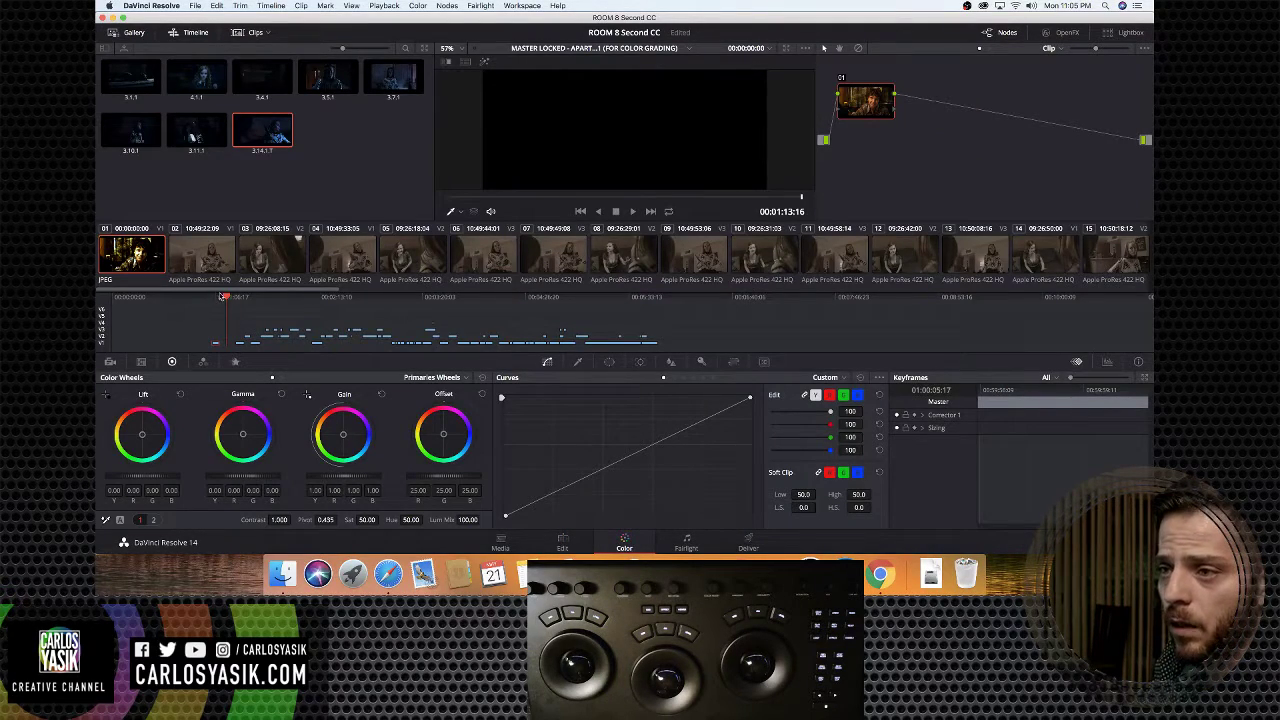
pyautogui.moveTo(225, 297); pyautogui.dragTo(216, 297)
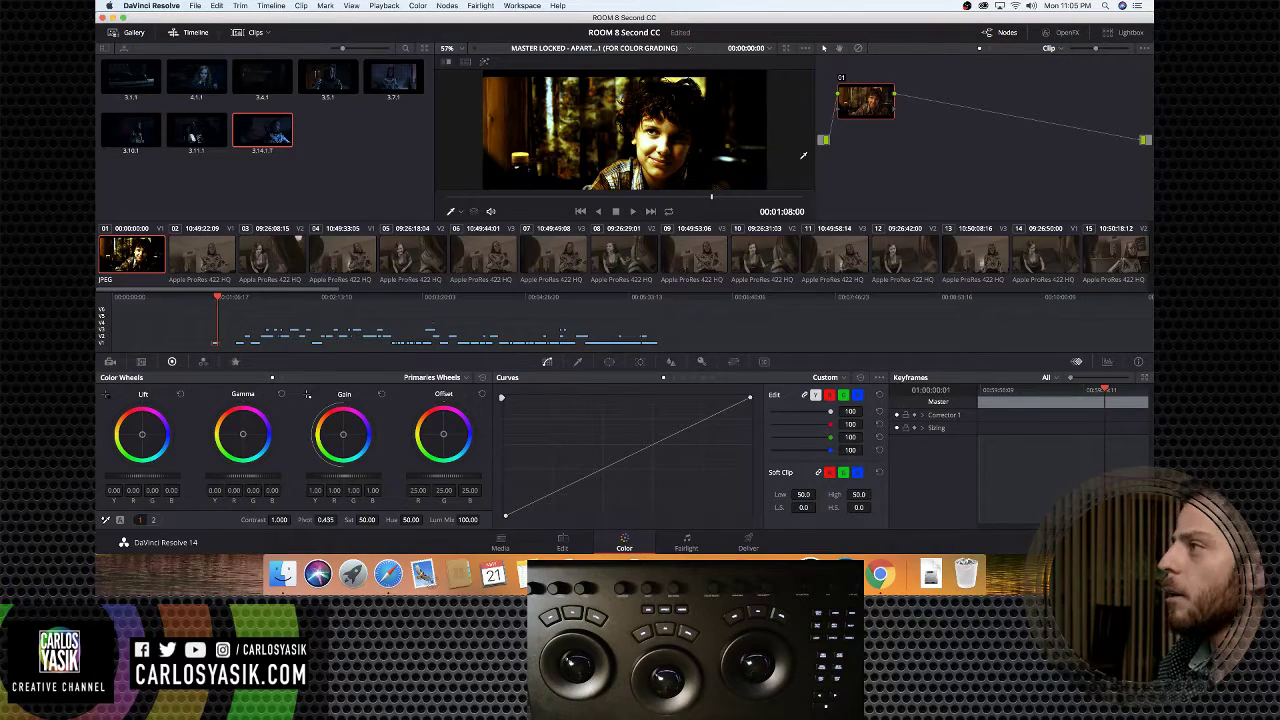
# Display the timeline-level nodes on the reference image and bypass all grades to see the original picture
pyautogui.click(1058, 48)
pyautogui.click(1061, 63)
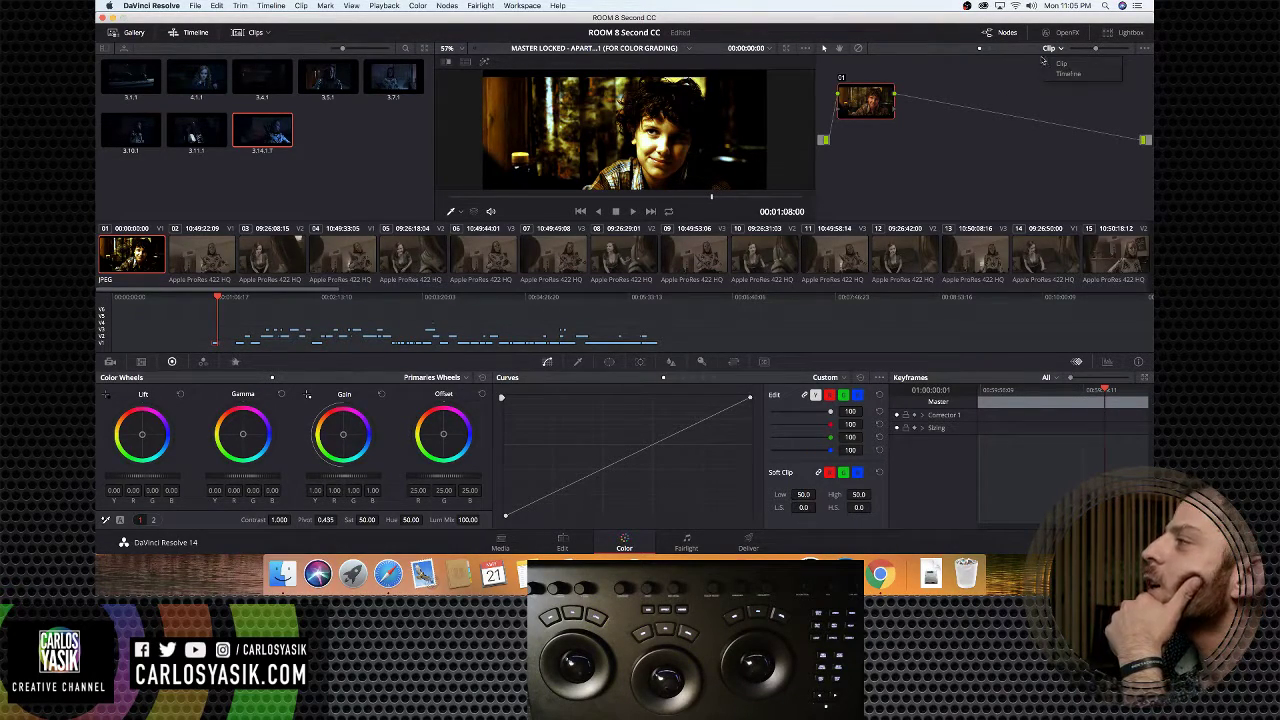
pyautogui.click(1058, 49)
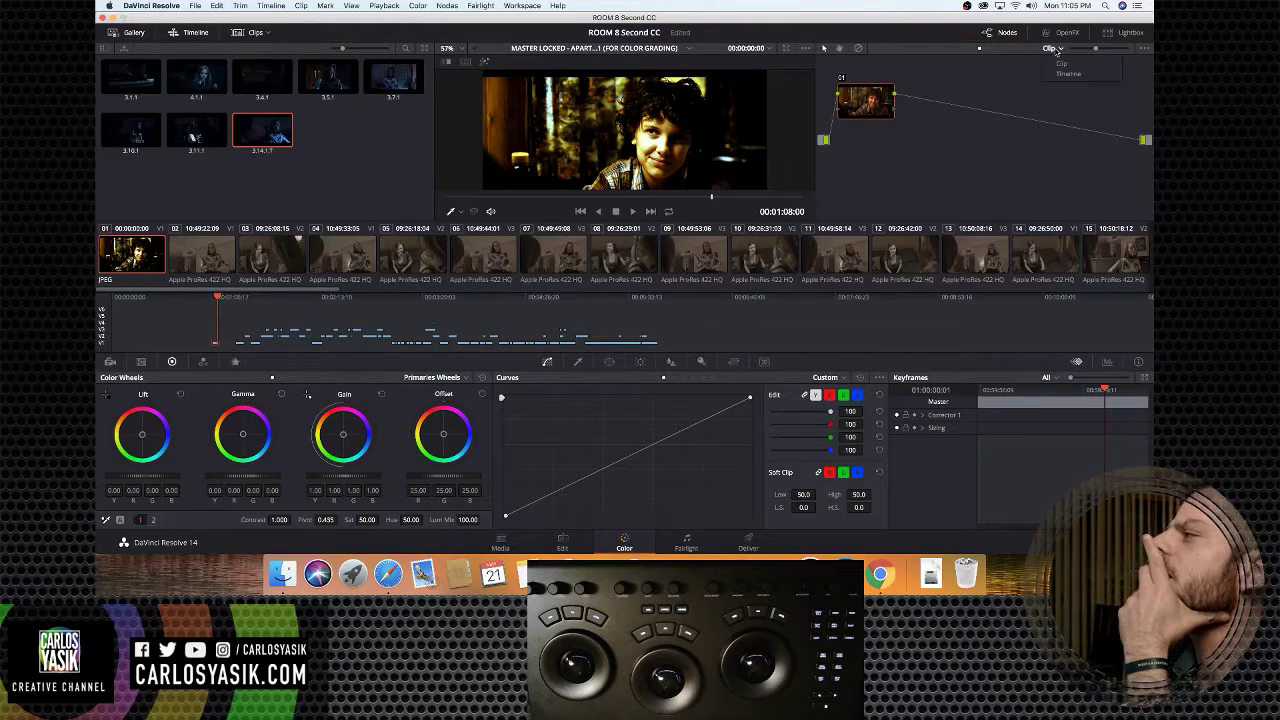
pyautogui.click(1057, 75)
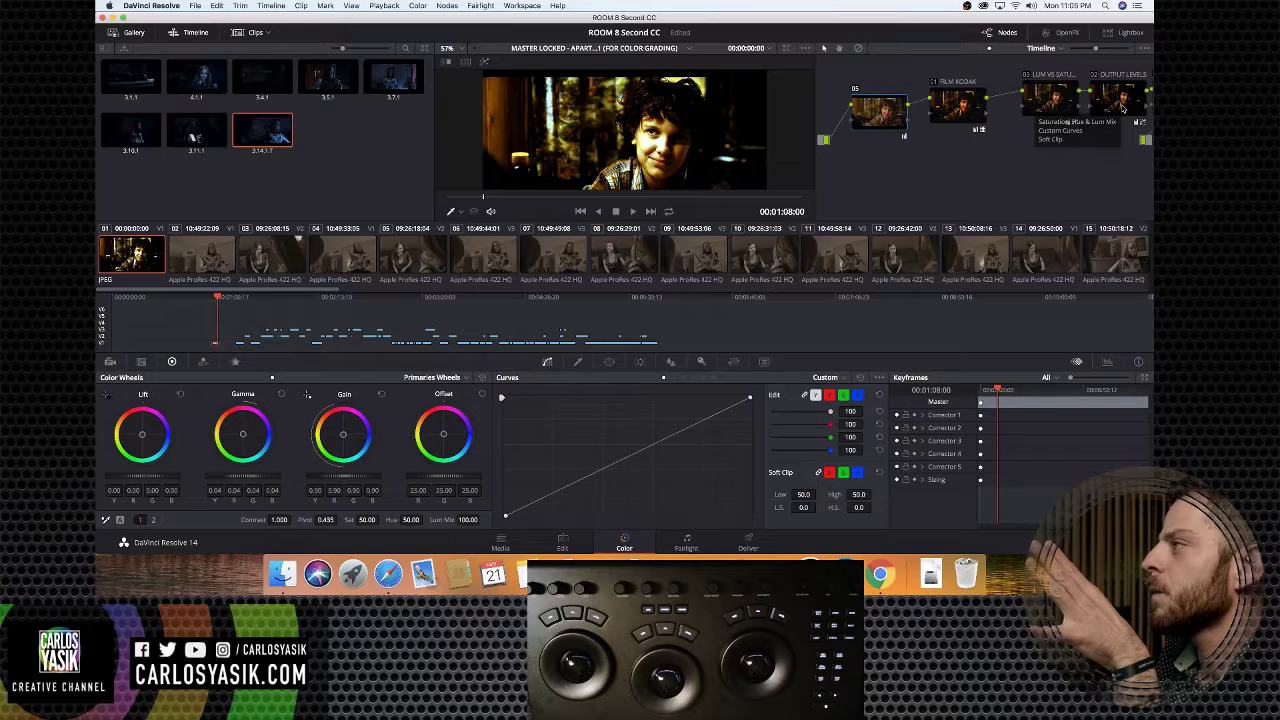
pyautogui.hotkey('shift', 'd')
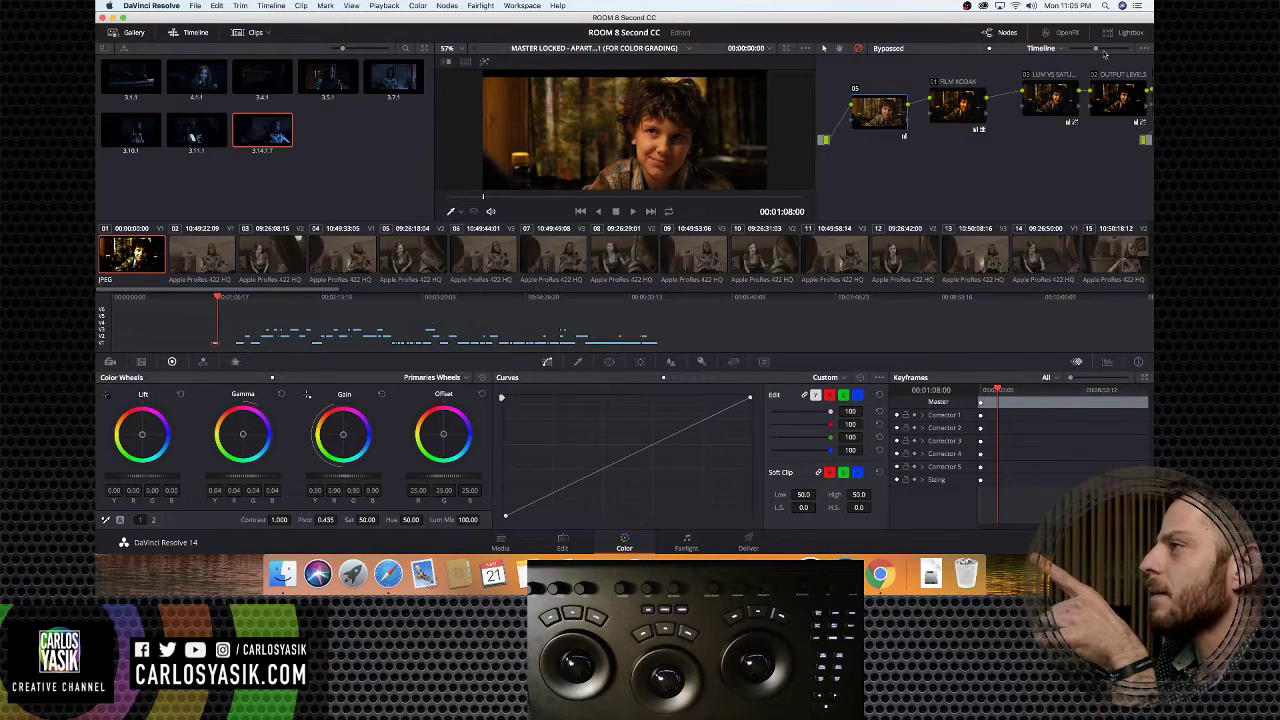
# Check the reference image's clip-level nodes, return to the timeline-level nodes and turn the grade bypass off
pyautogui.click(1043, 48)
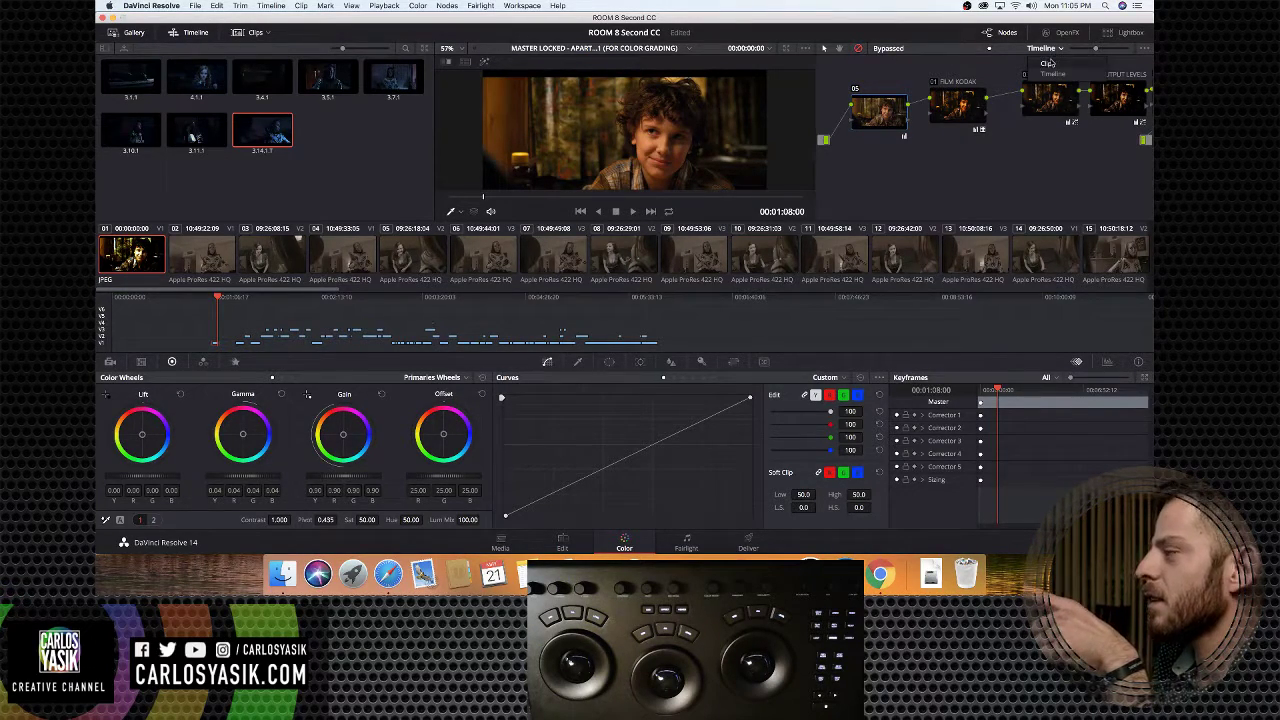
pyautogui.click(1053, 63)
pyautogui.click(1047, 48)
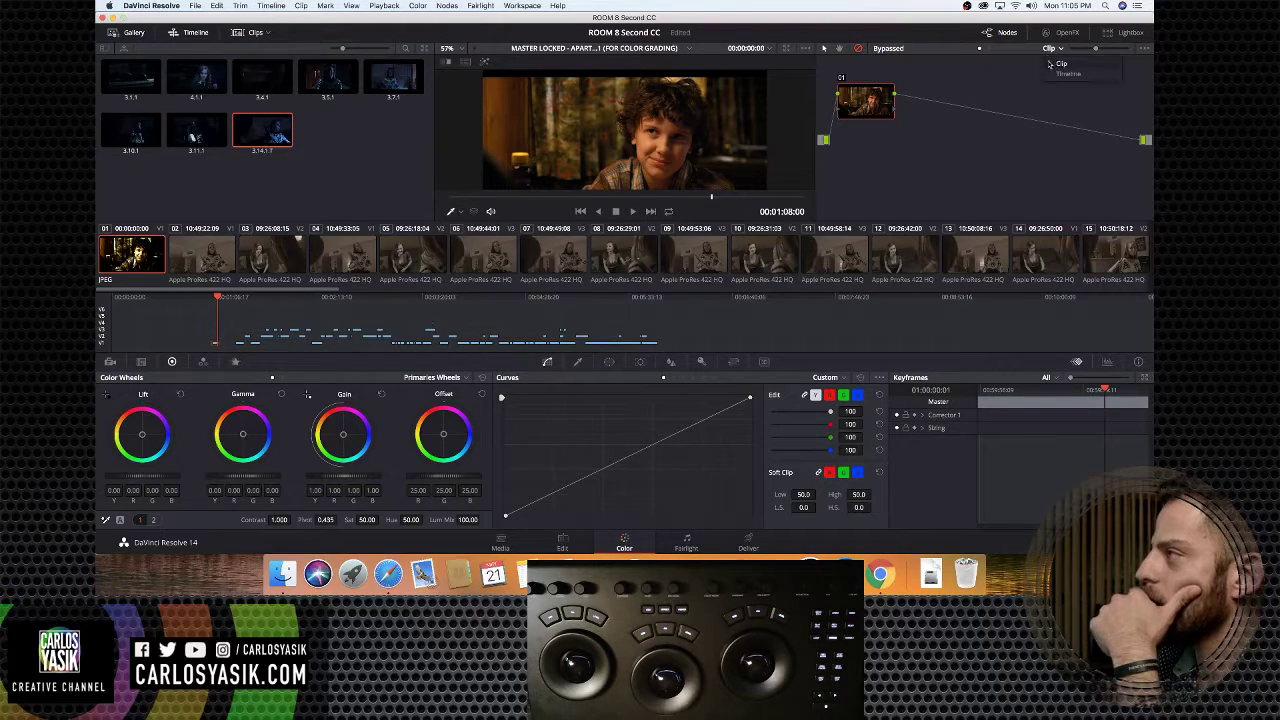
pyautogui.click(1050, 75)
pyautogui.click(858, 49)
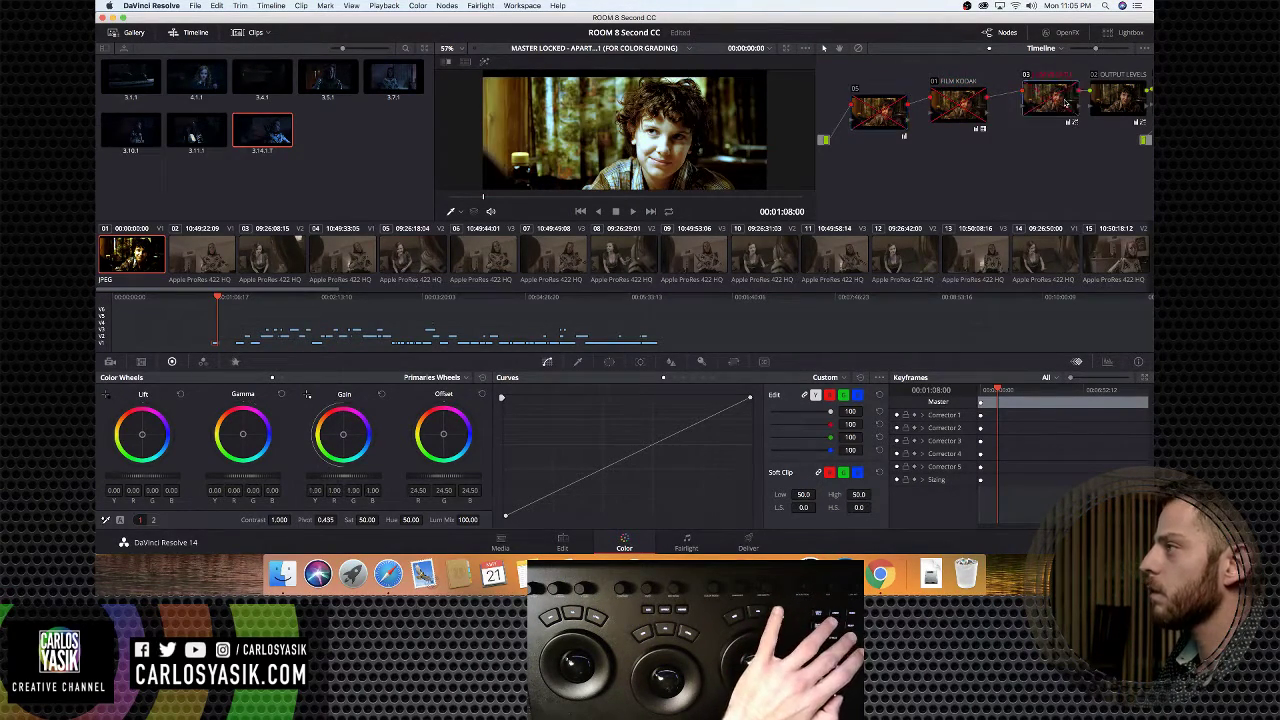
# Disable the timeline-level nodes 05, FILM KODAK, LUM VS SATU... and OUTPUT LEVELS, and display the clip-level nodes
pyautogui.click(1127, 107)
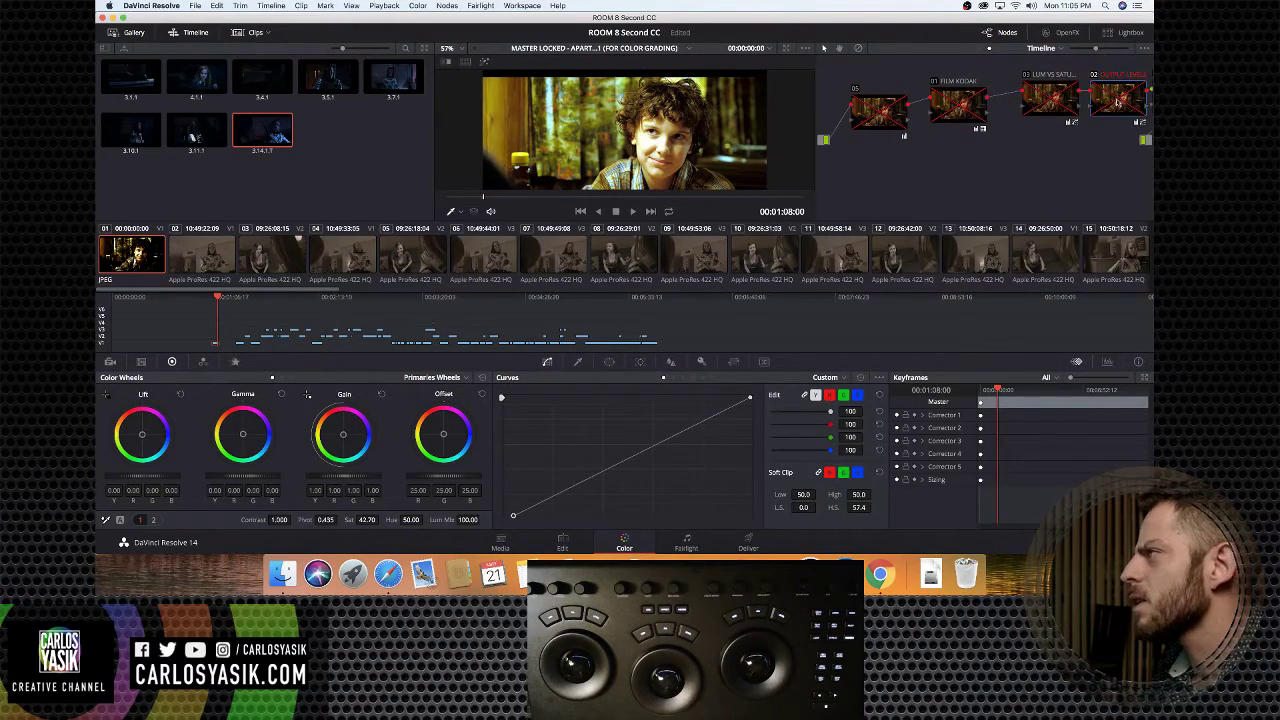
pyautogui.click(1060, 50)
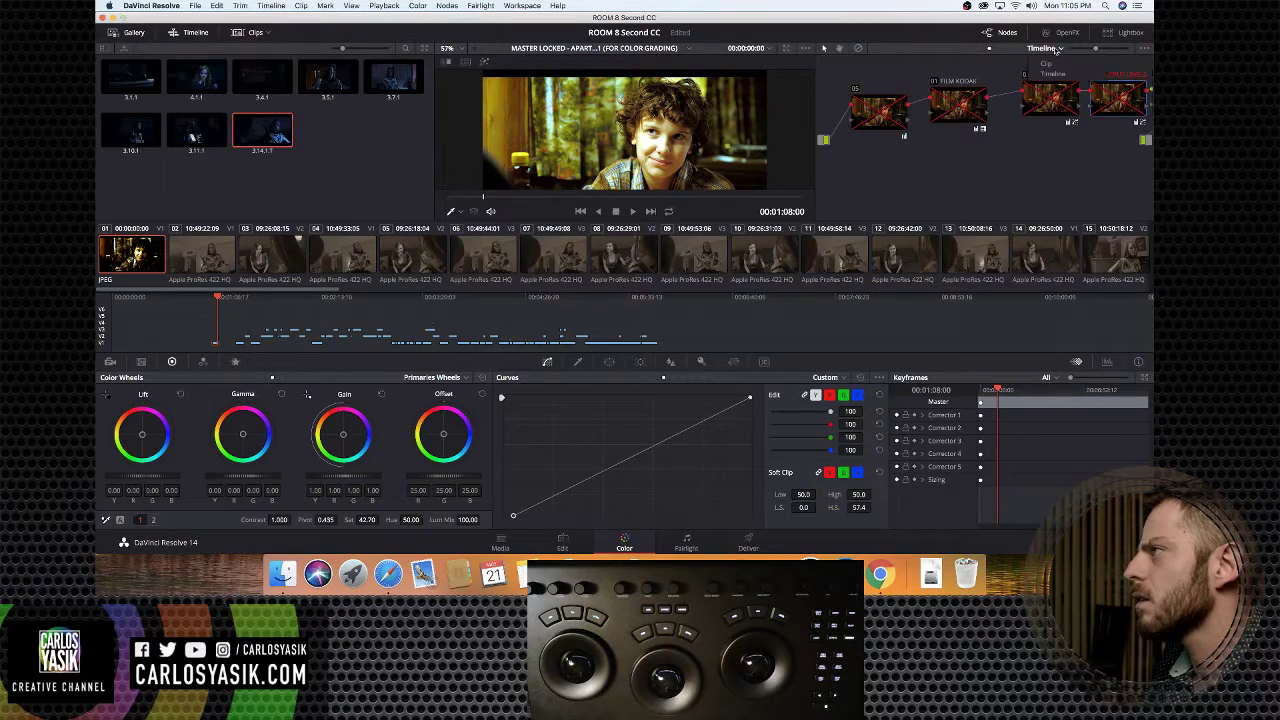
pyautogui.click(1050, 66)
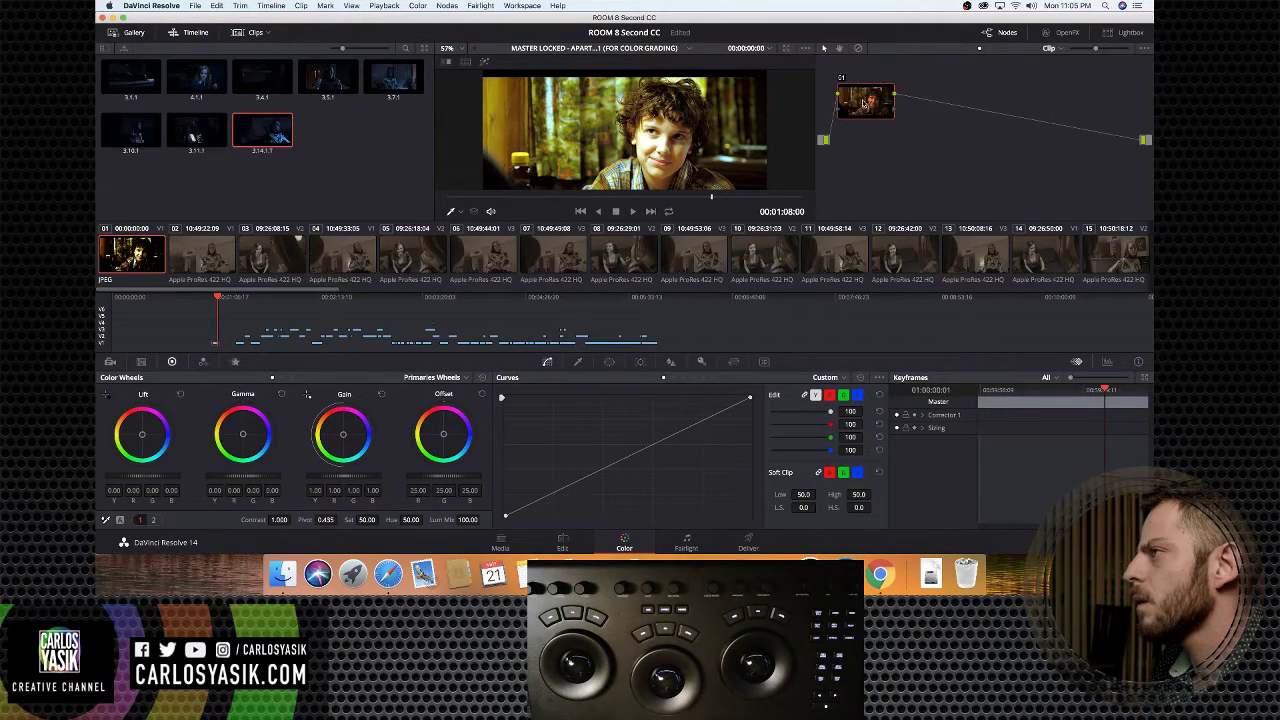
pyautogui.rightClick(864, 103)
pyautogui.click(862, 100)
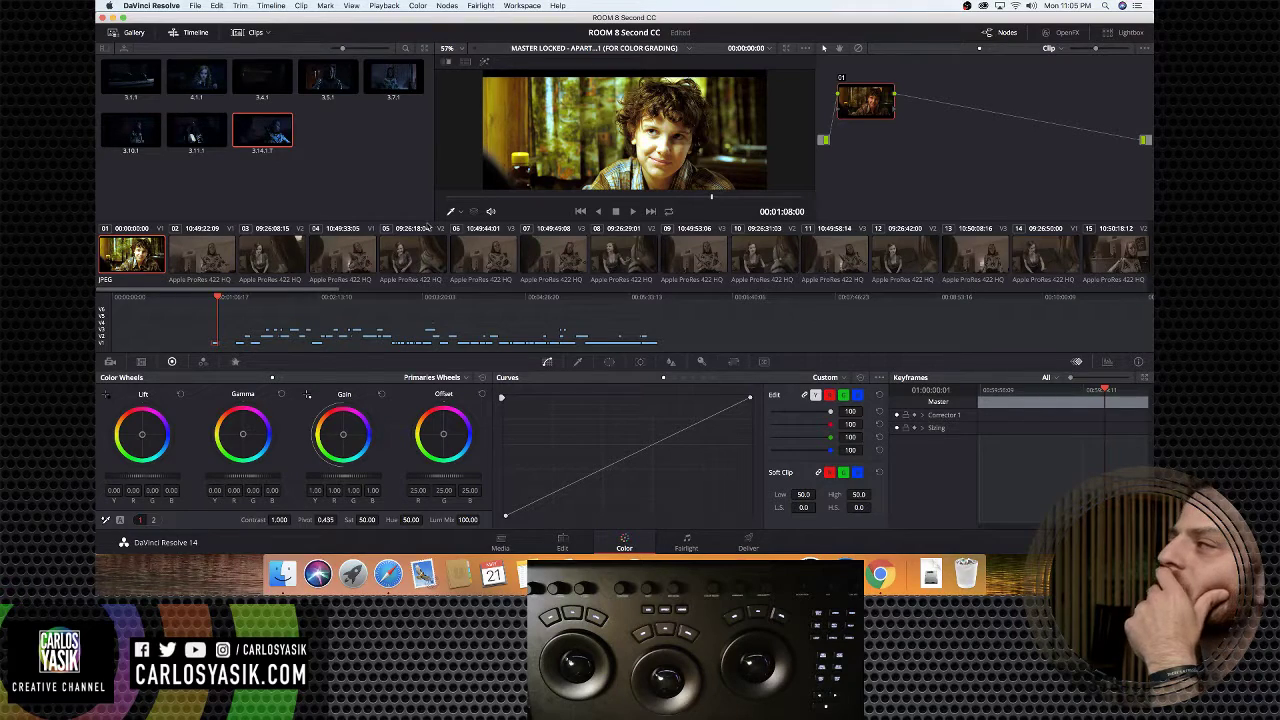
pyautogui.rightClick(878, 109)
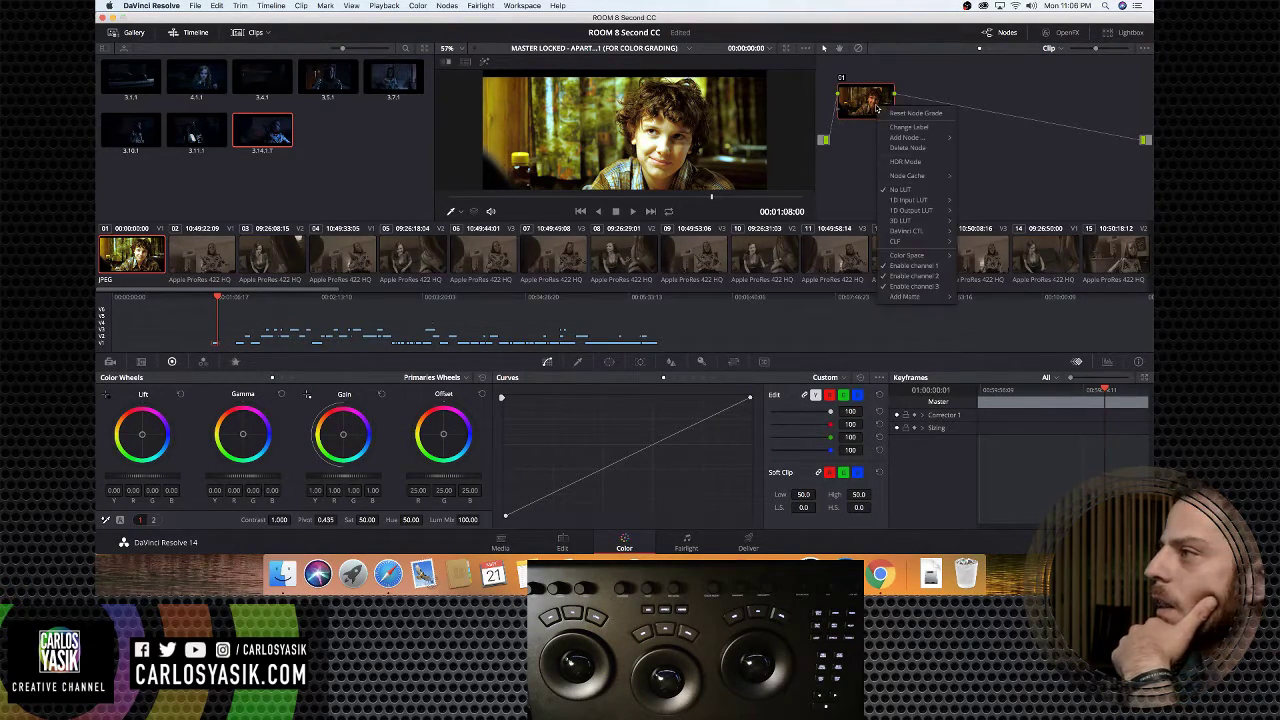
pyautogui.click(948, 97)
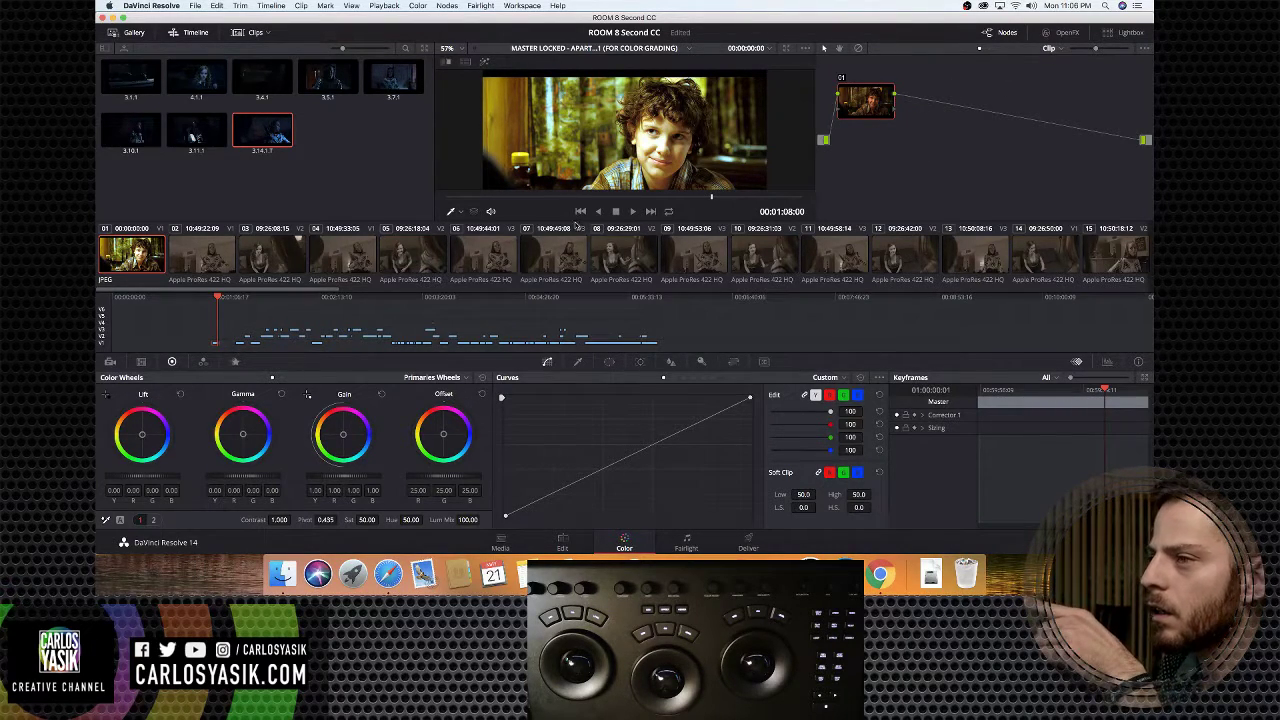
# Re-enable the timeline-level nodes 05, FILM KODAK, LUM VS SATU... and OUTPUT LEVELS, and return to the clip-level nodes
pyautogui.click(1064, 48)
pyautogui.click(1066, 70)
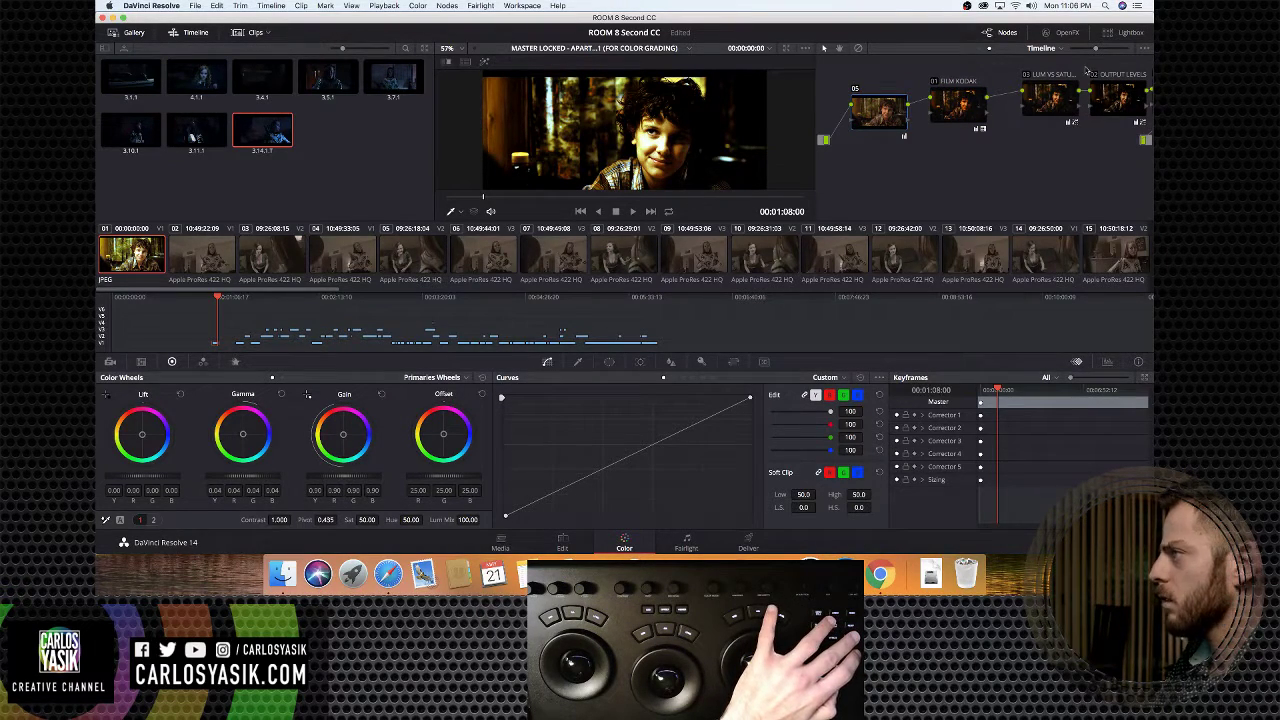
pyautogui.click(1043, 48)
pyautogui.click(1046, 64)
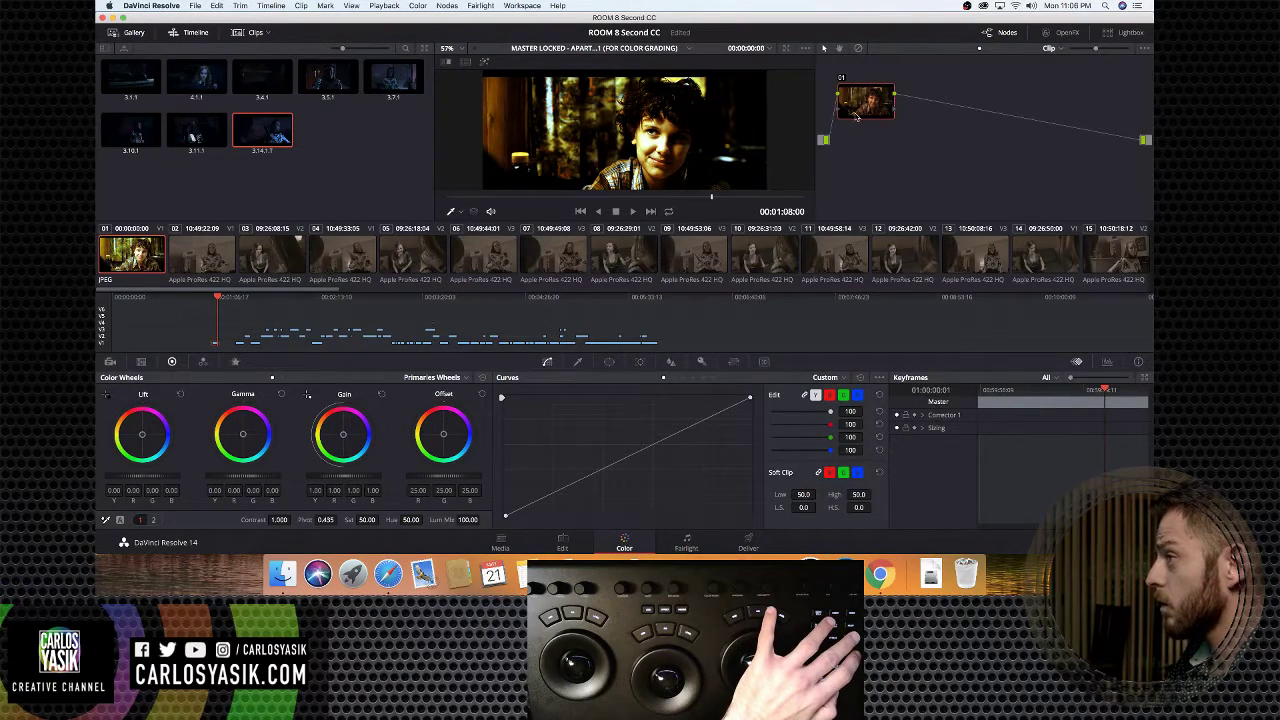
# Toggle the bypass of all grades several times to compare the reference image with and without grading
pyautogui.click(858, 48)
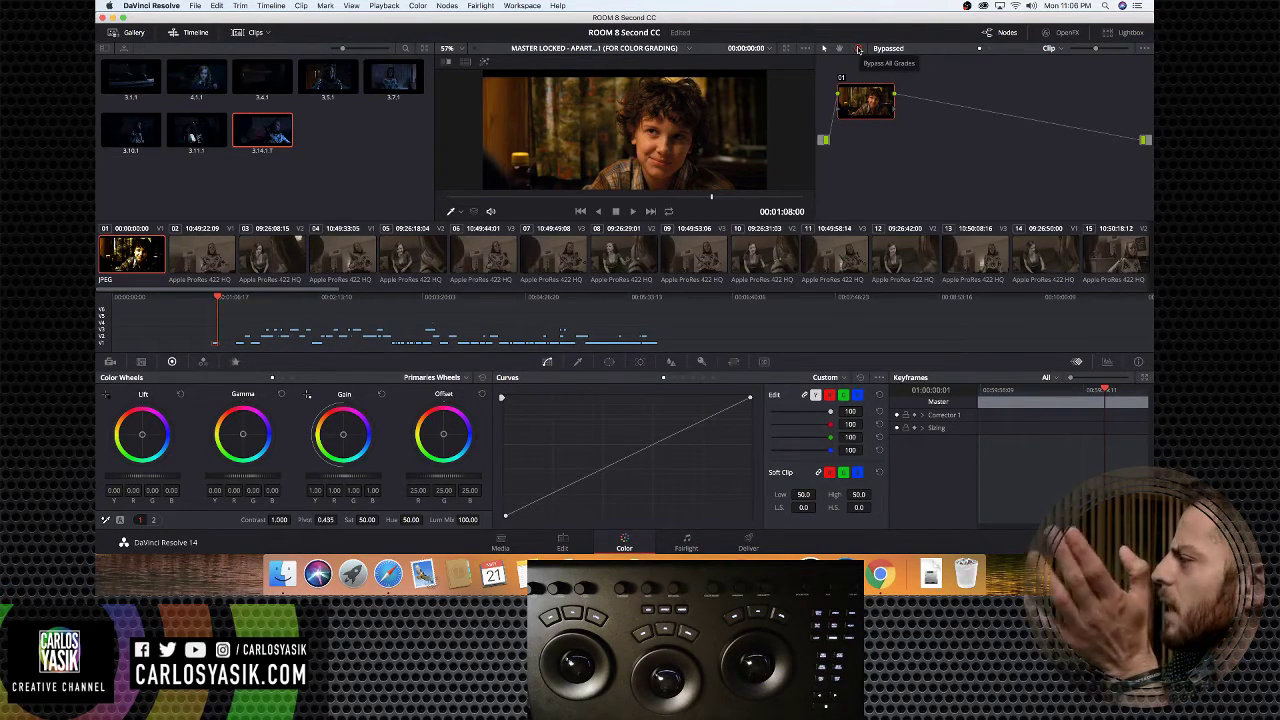
pyautogui.click(858, 48)
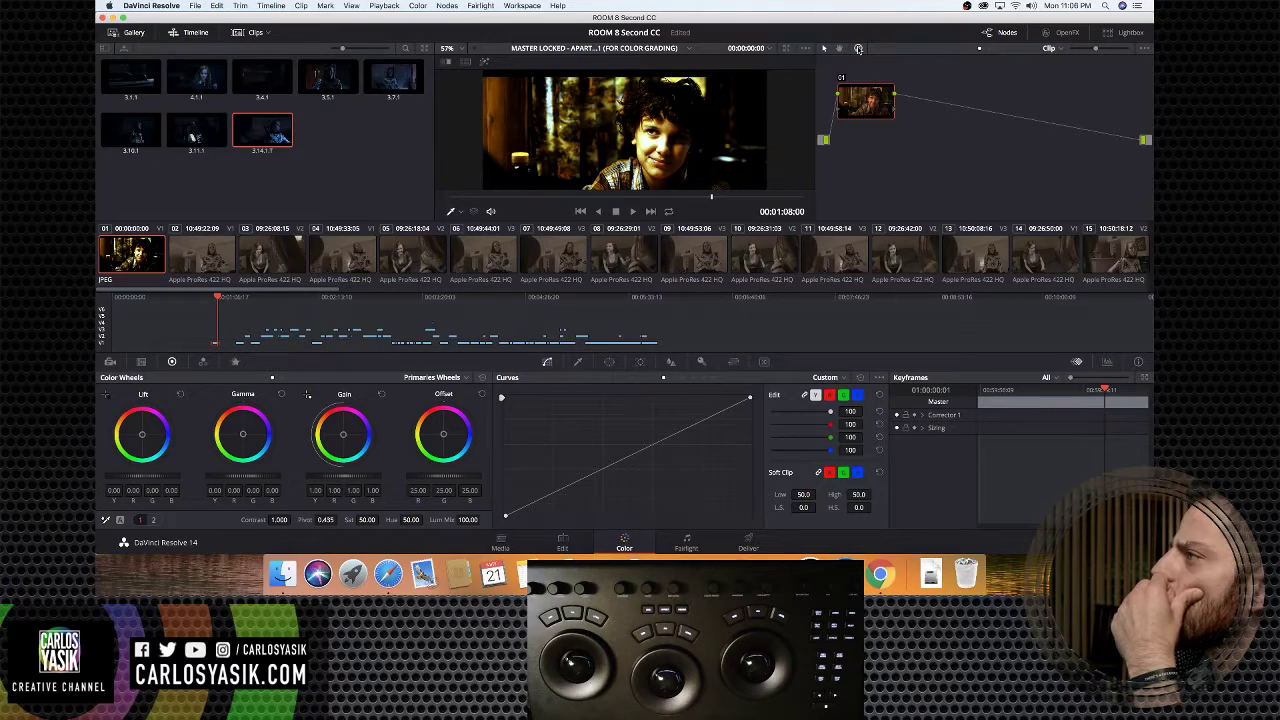
pyautogui.click(858, 48)
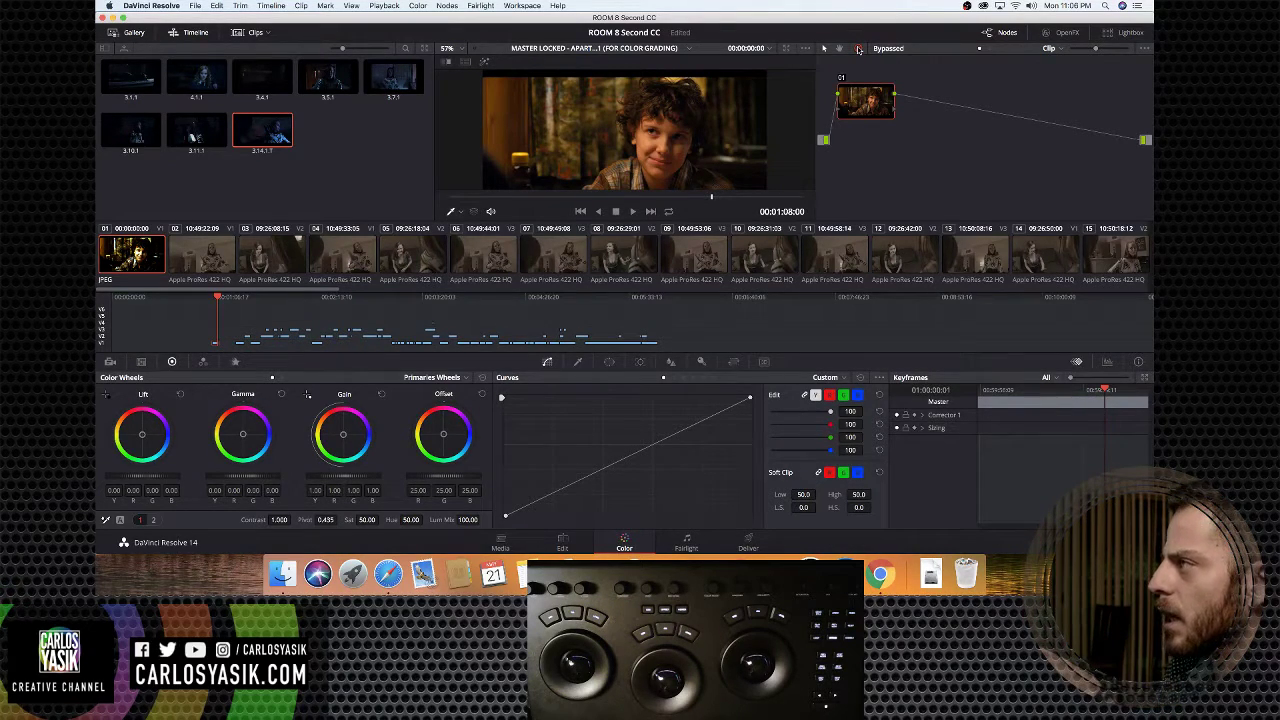
pyautogui.click(858, 48)
pyautogui.click(858, 48)
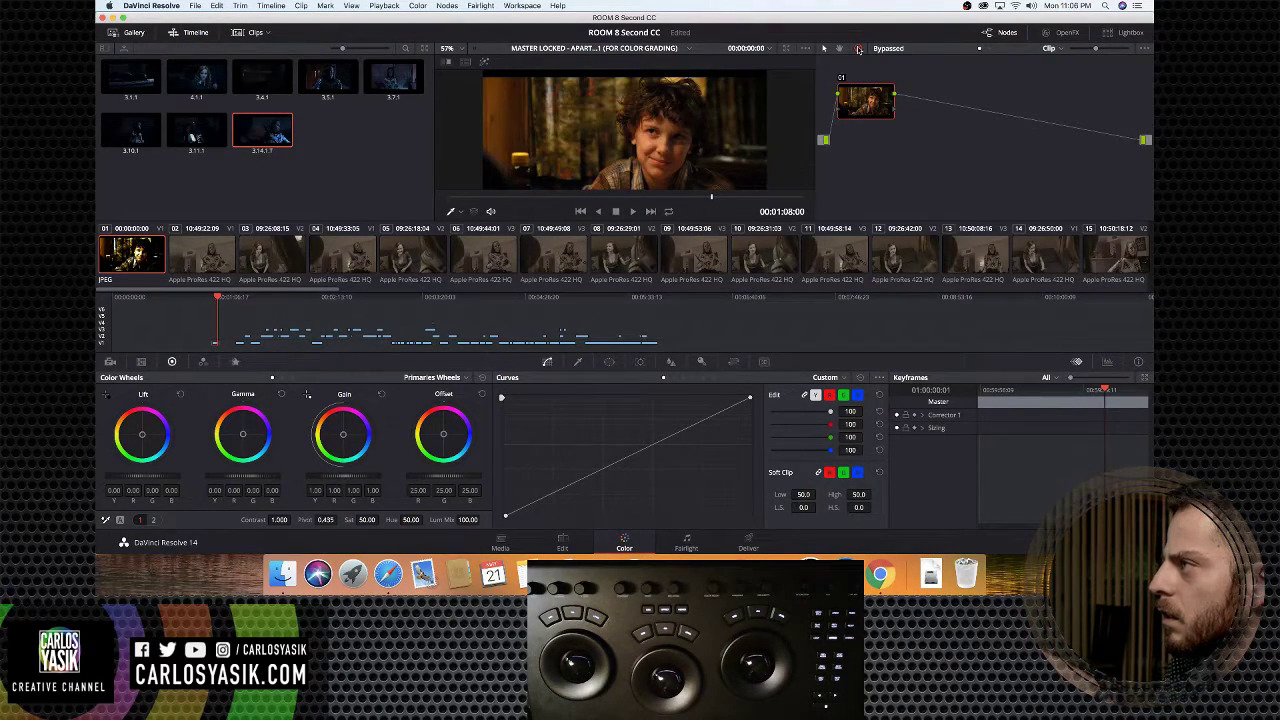
pyautogui.click(858, 48)
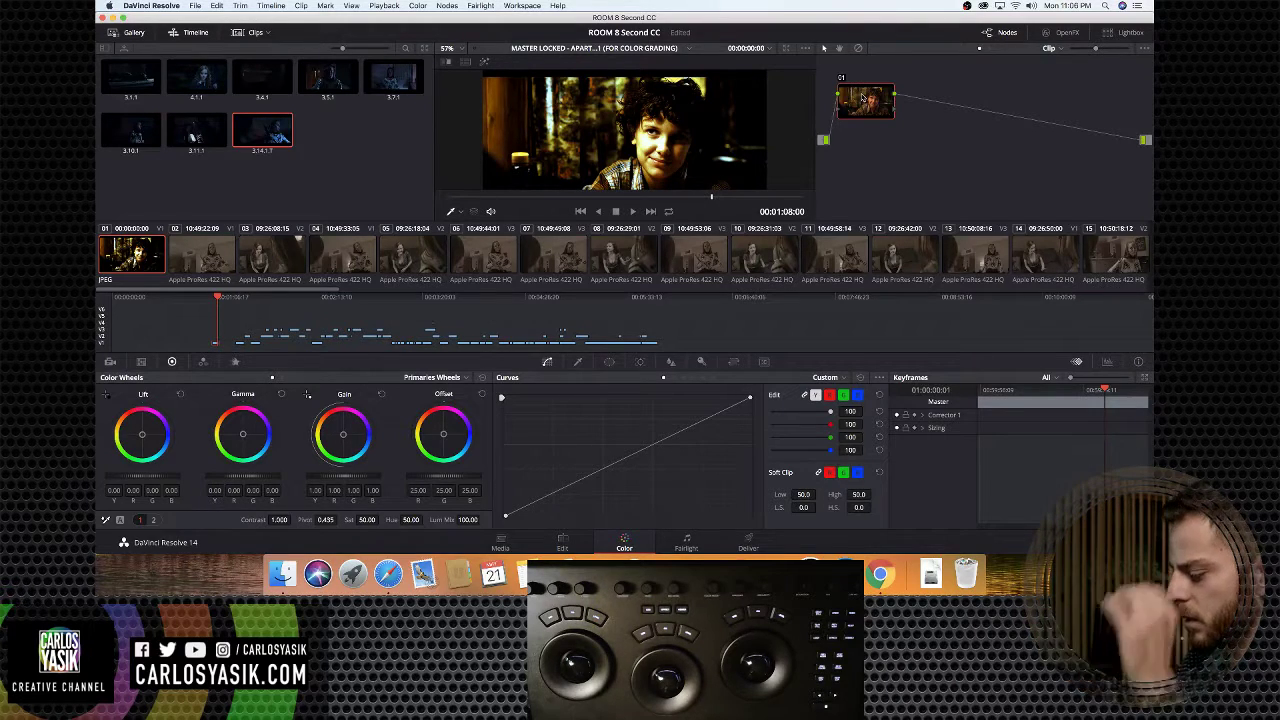
# Delete the reference image's clip-level node 01 and display the timeline-level nodes
pyautogui.press('Delete')
pyautogui.click(1068, 50)
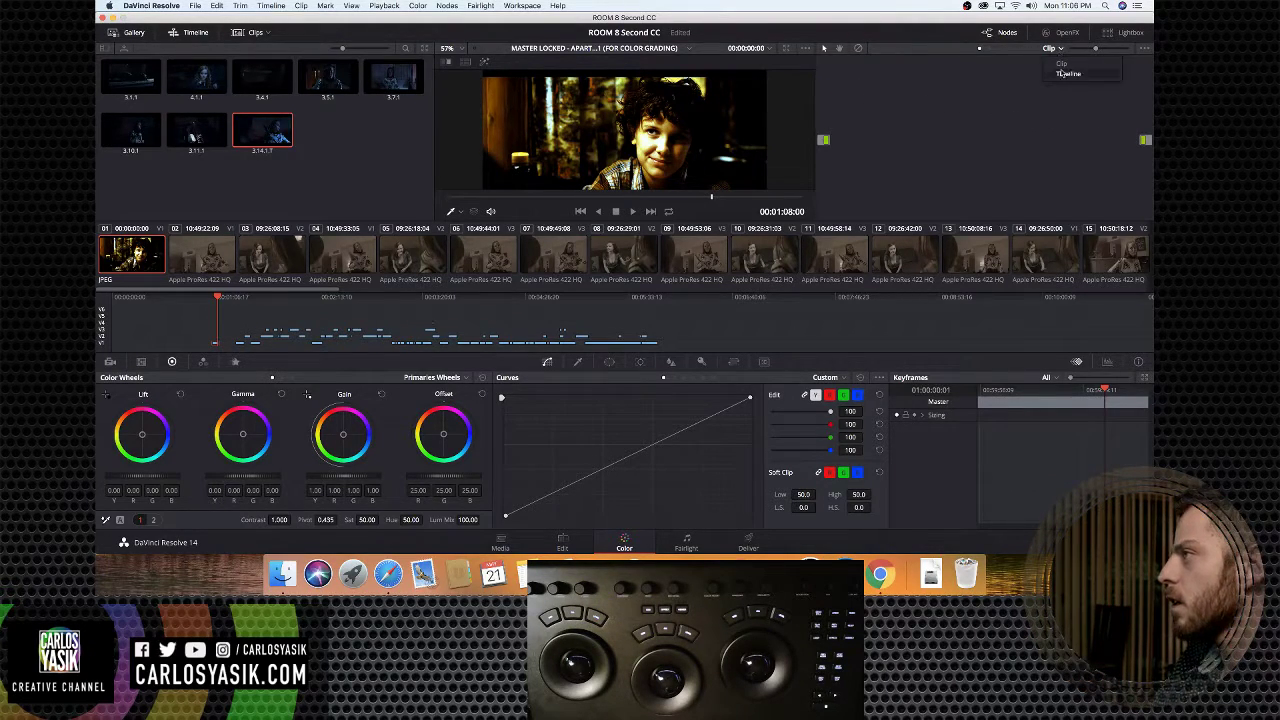
pyautogui.click(1068, 73)
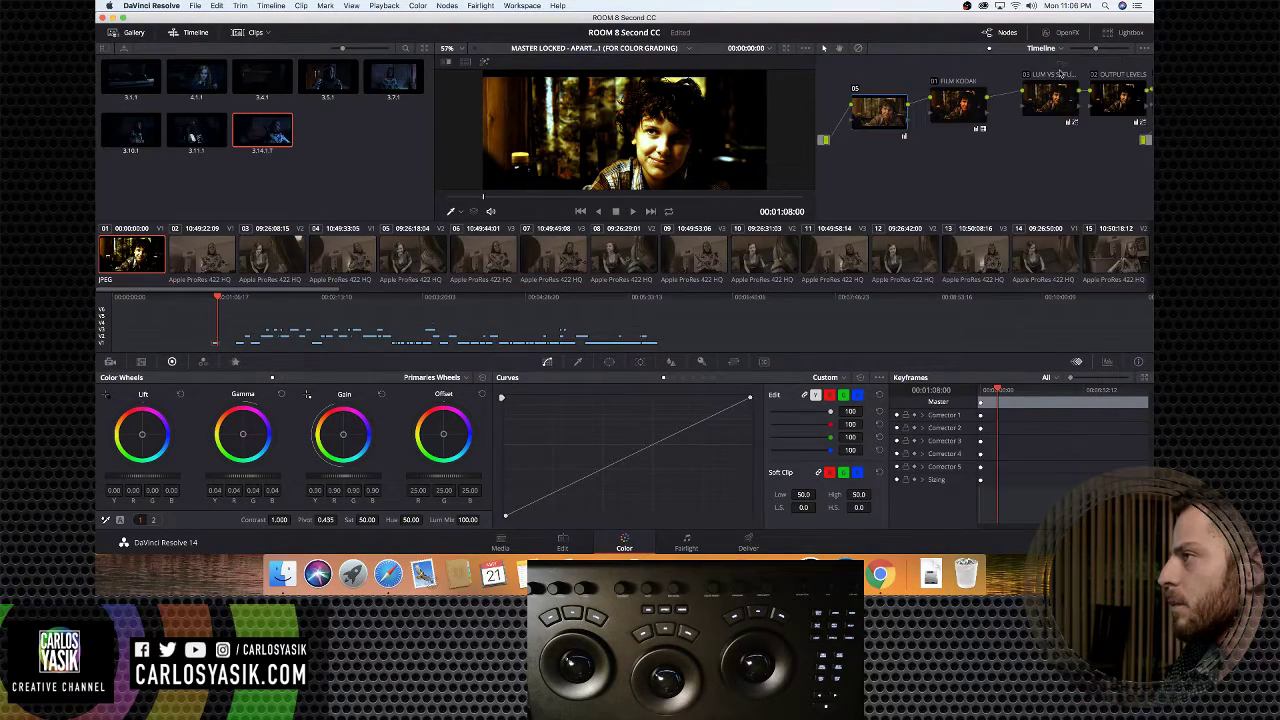
# Delete the timeline-level nodes 05, FILM KODAK, LUM VS SATU... and OUTPUT LEVELS
pyautogui.click(955, 104)
pyautogui.press('Delete')
pyautogui.click(1048, 98)
pyautogui.press('Delete')
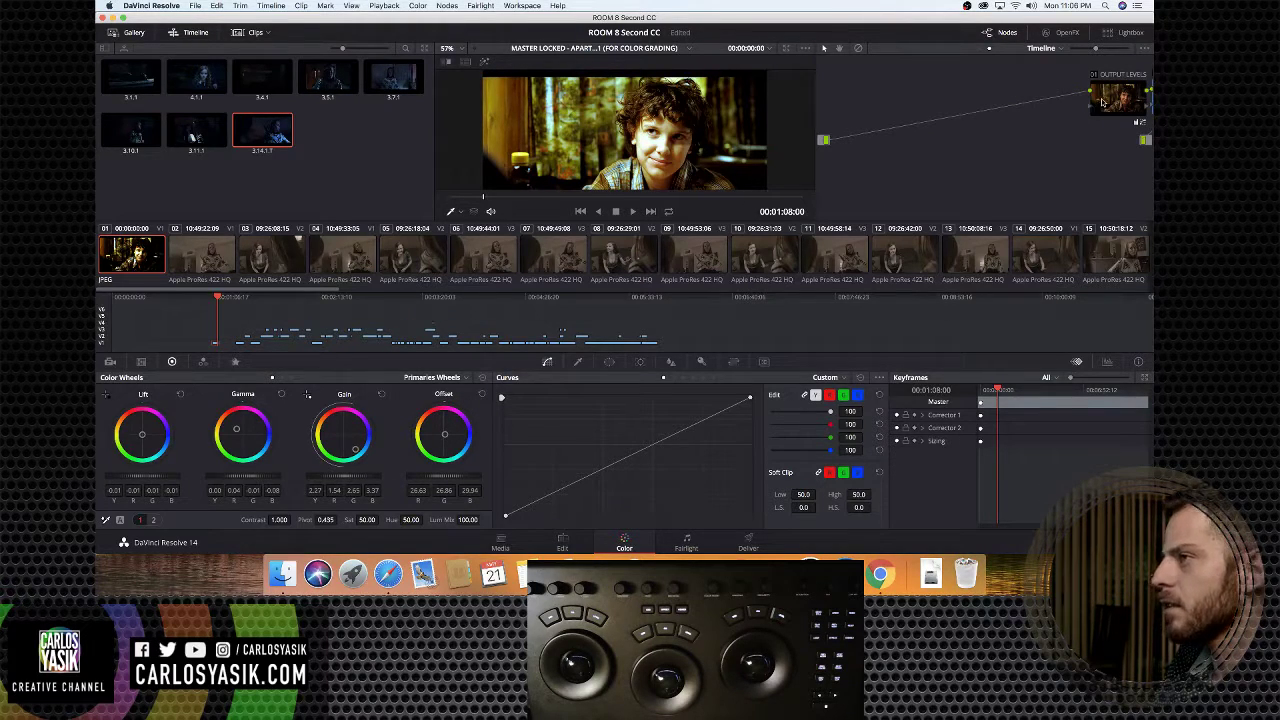
pyautogui.click(1103, 101)
pyautogui.press('Delete')
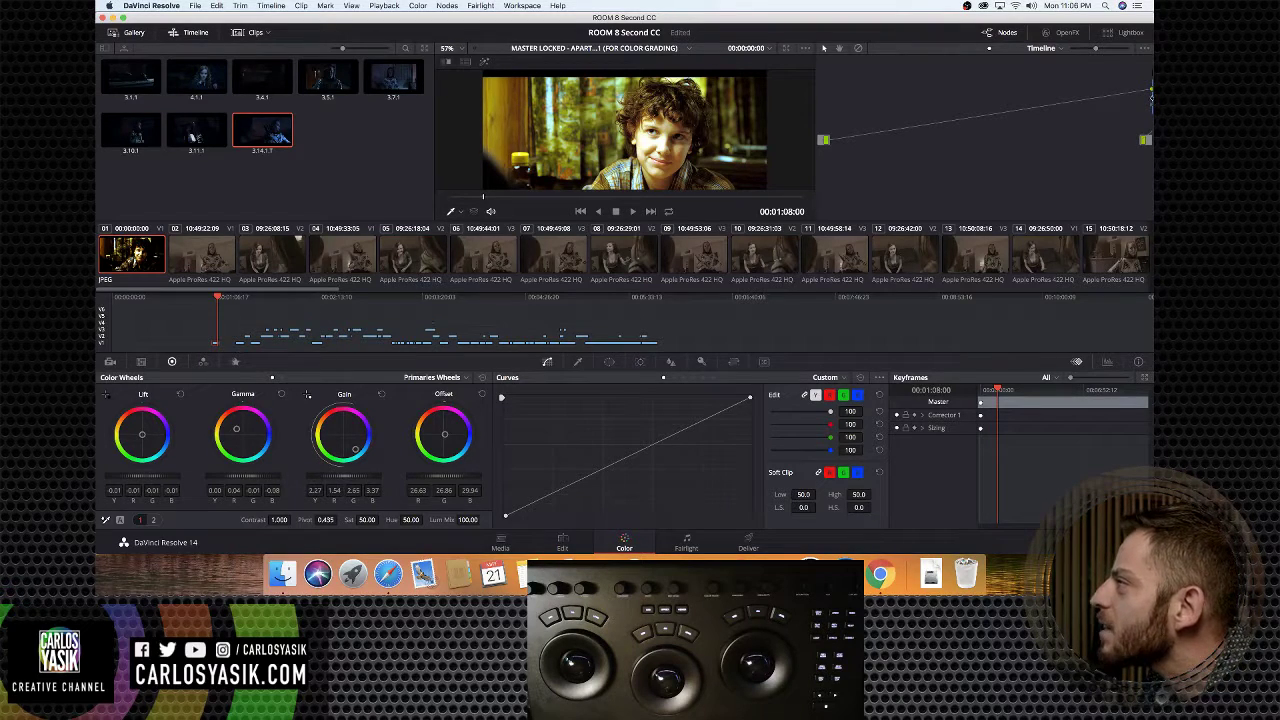
# Undo the deletion of the OUTPUT LEVELS, LUM VS SATU... and FILM KODAK nodes, and disable the last timeline-level node
pyautogui.moveTo(1150, 100); pyautogui.dragTo(1110, 99)
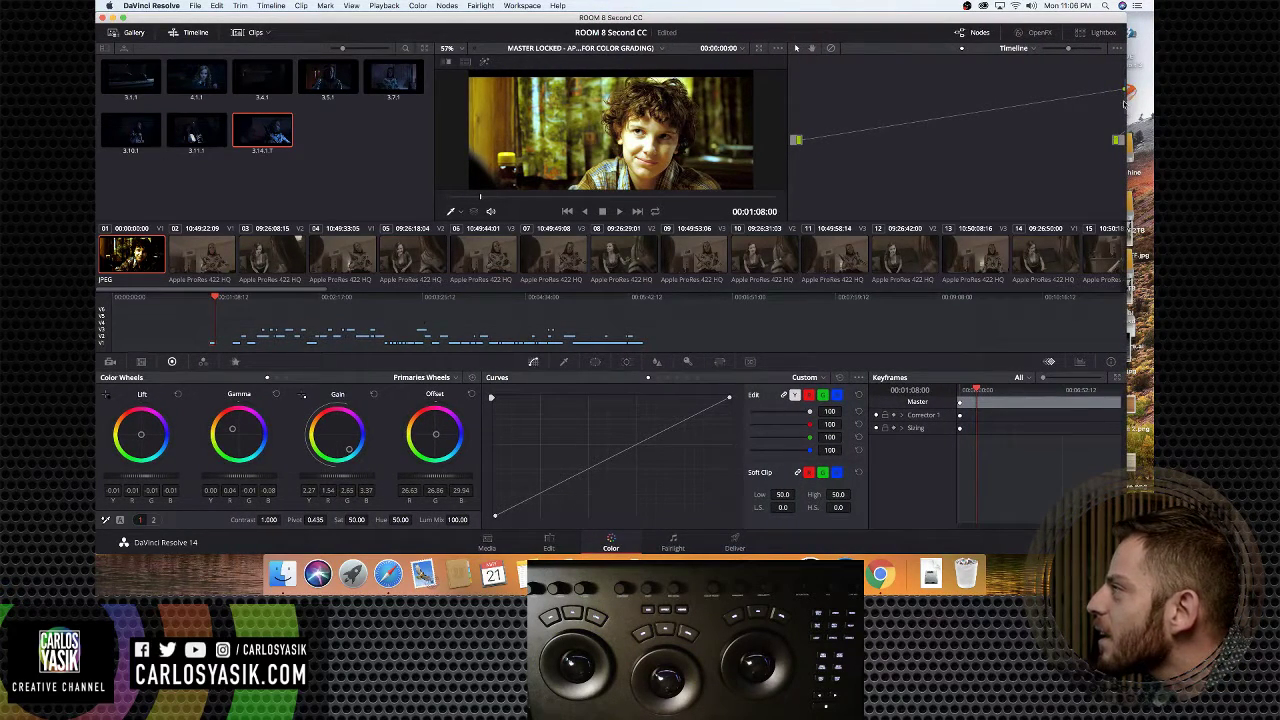
pyautogui.hscroll(3, 969, 124)
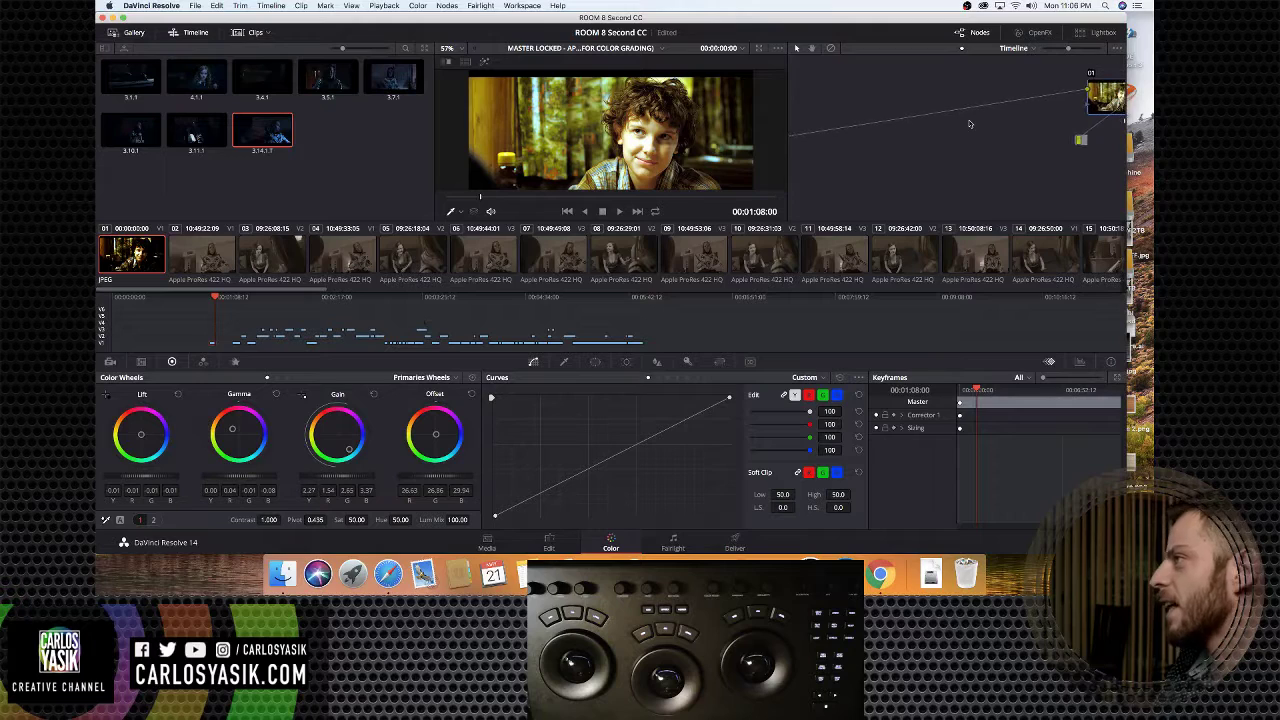
pyautogui.hscroll(1, 969, 124)
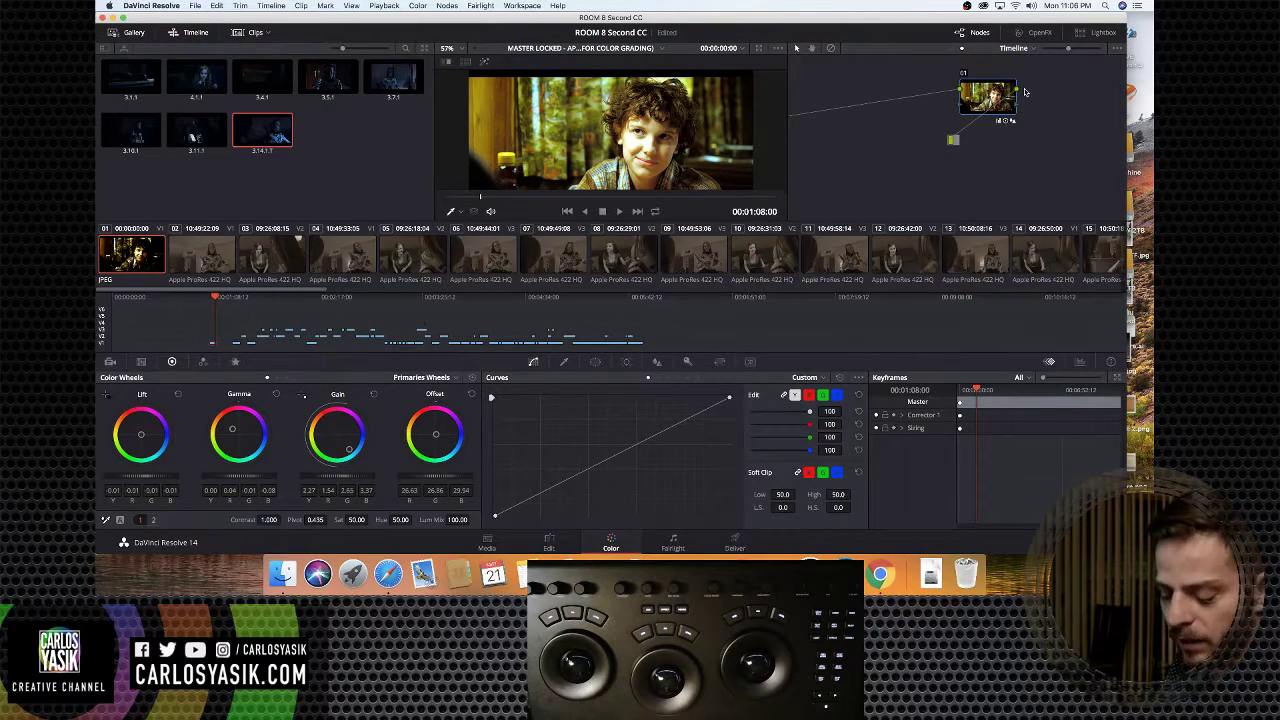
pyautogui.hotkey('ctrl', 'v')
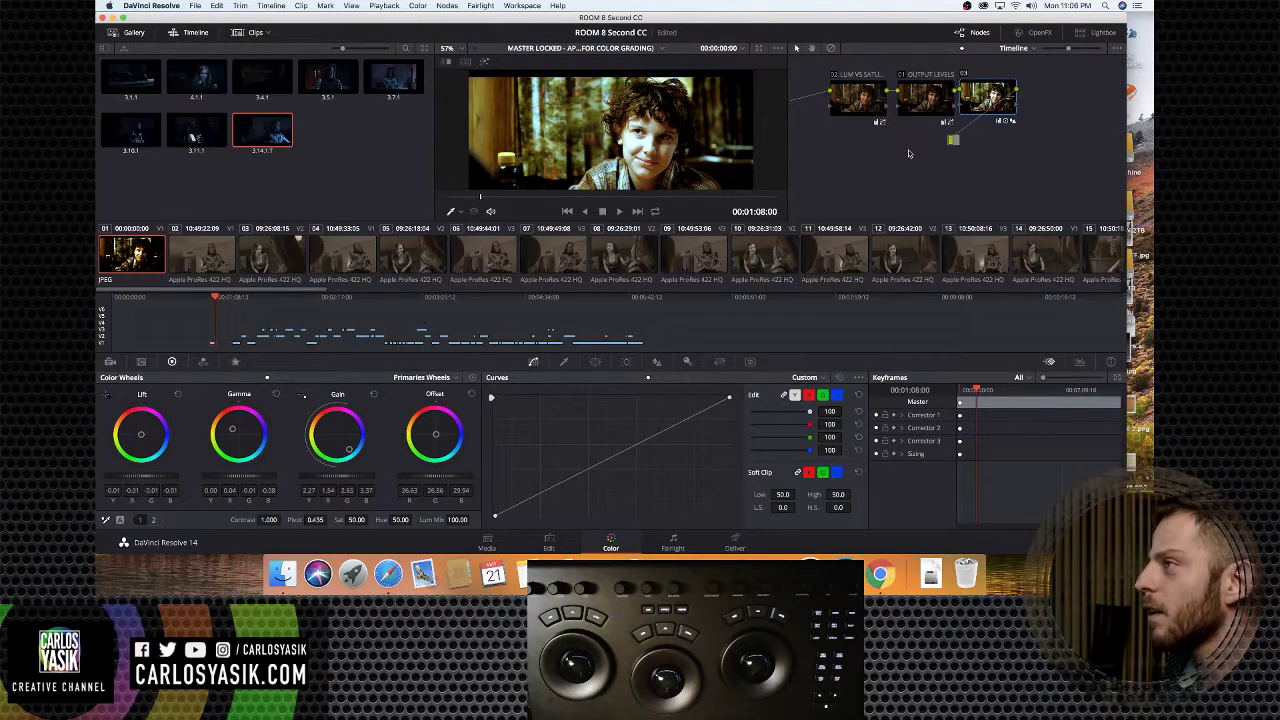
pyautogui.hotkey('shift', 's')
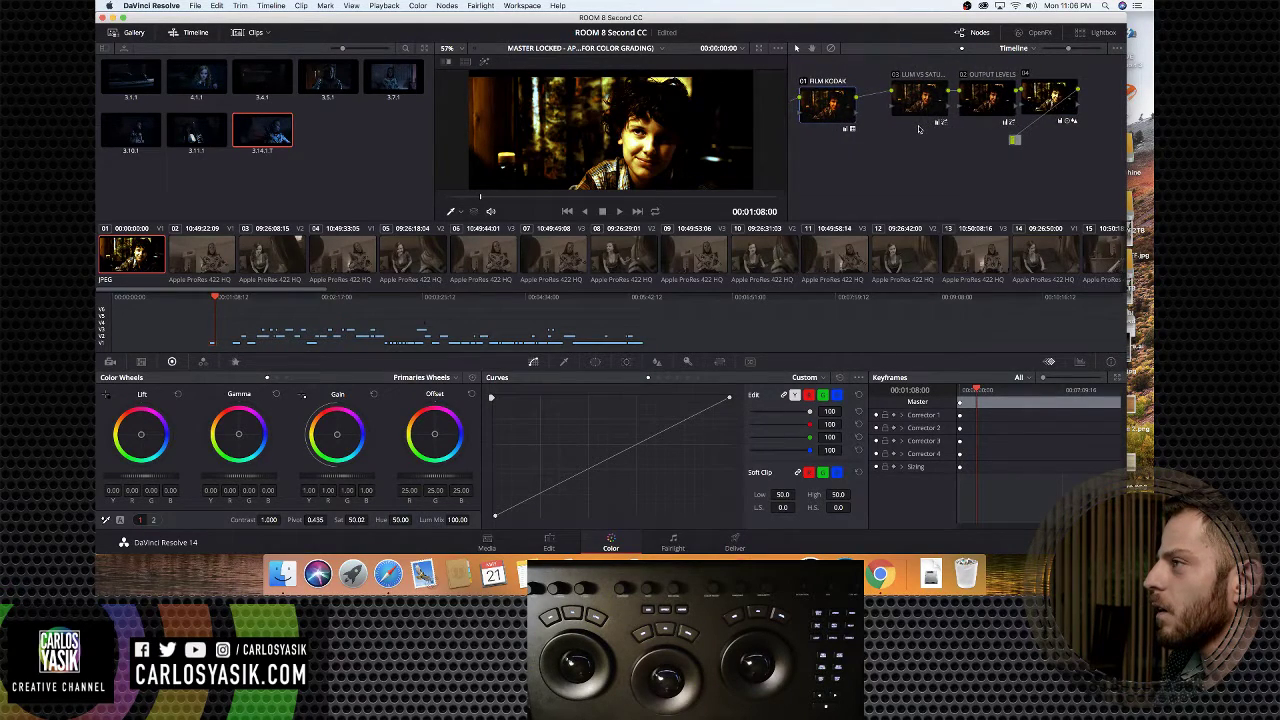
pyautogui.click(1040, 93)
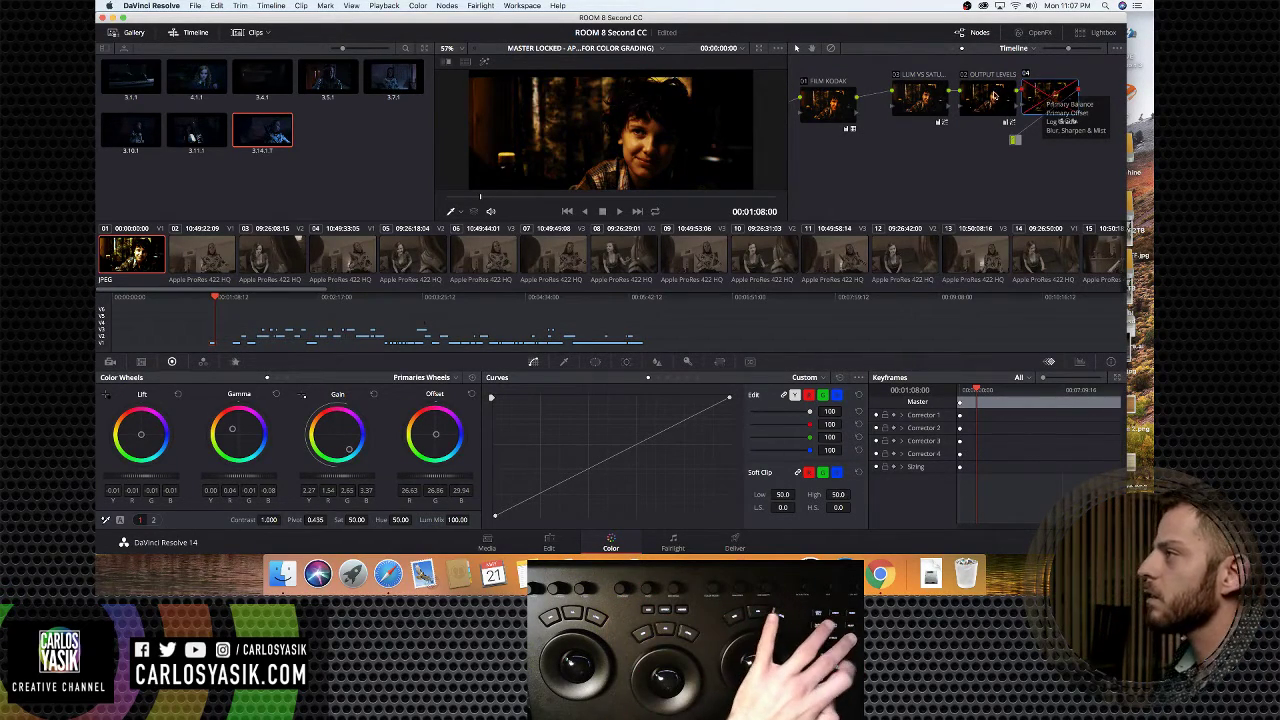
# Disable the LUM VS SATU, OUTPUT LEVELS and FILM KODAK timeline nodes, and switch the node graph to Clip level
pyautogui.click(927, 101)
pyautogui.press('super+d')
pyautogui.click(827, 107)
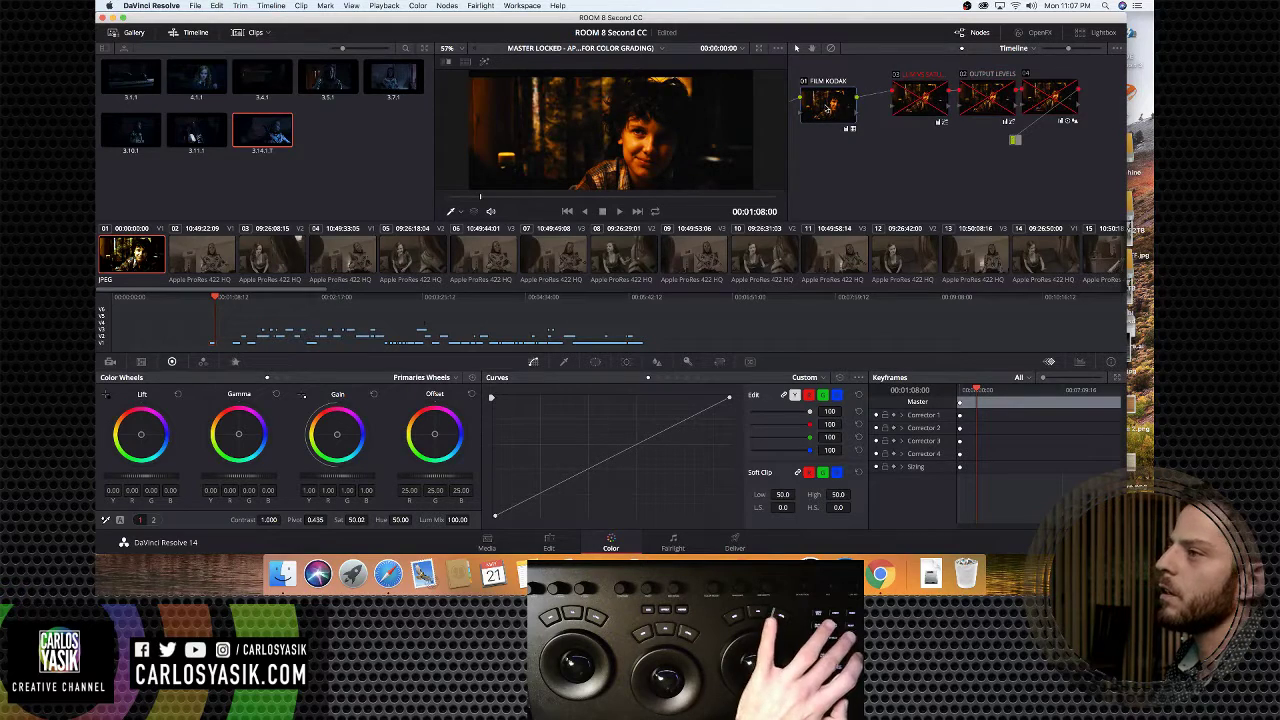
pyautogui.press('super+d')
pyautogui.click(1005, 48)
pyautogui.click(1010, 63)
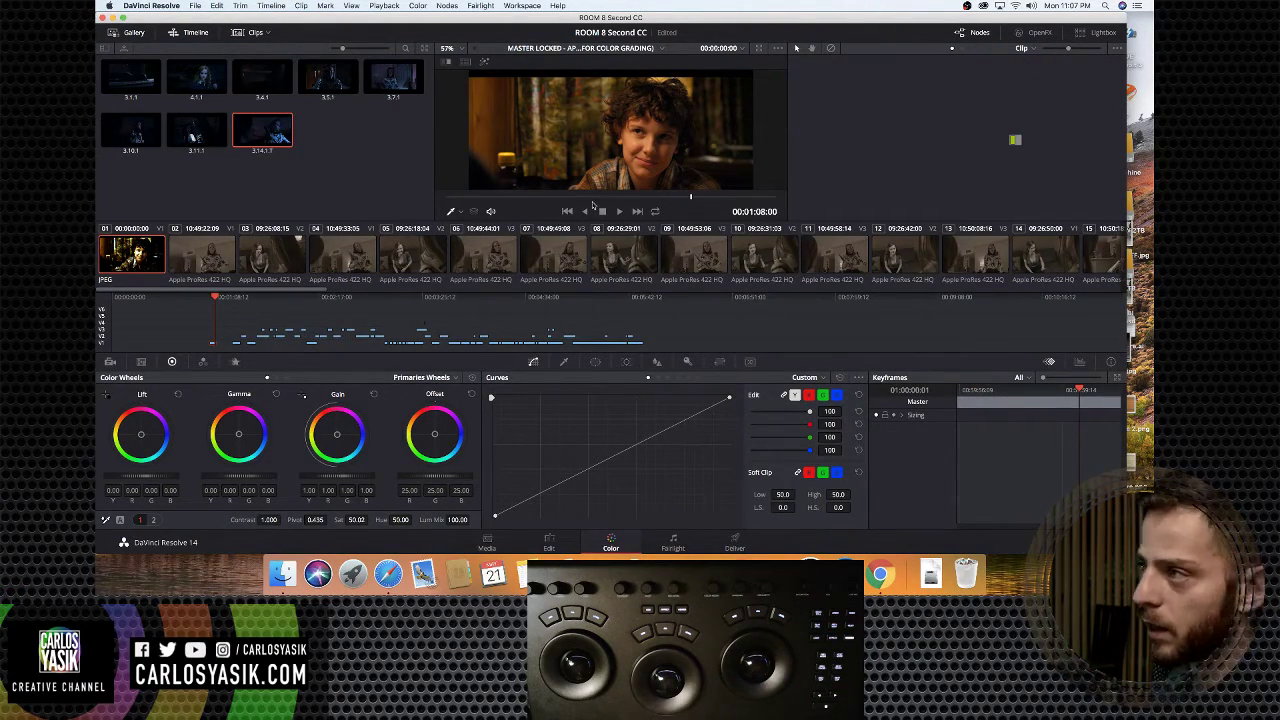
# Grab a gallery still of clip 01, the JPEG reference image at the start of the timeline
pyautogui.click(190, 258)
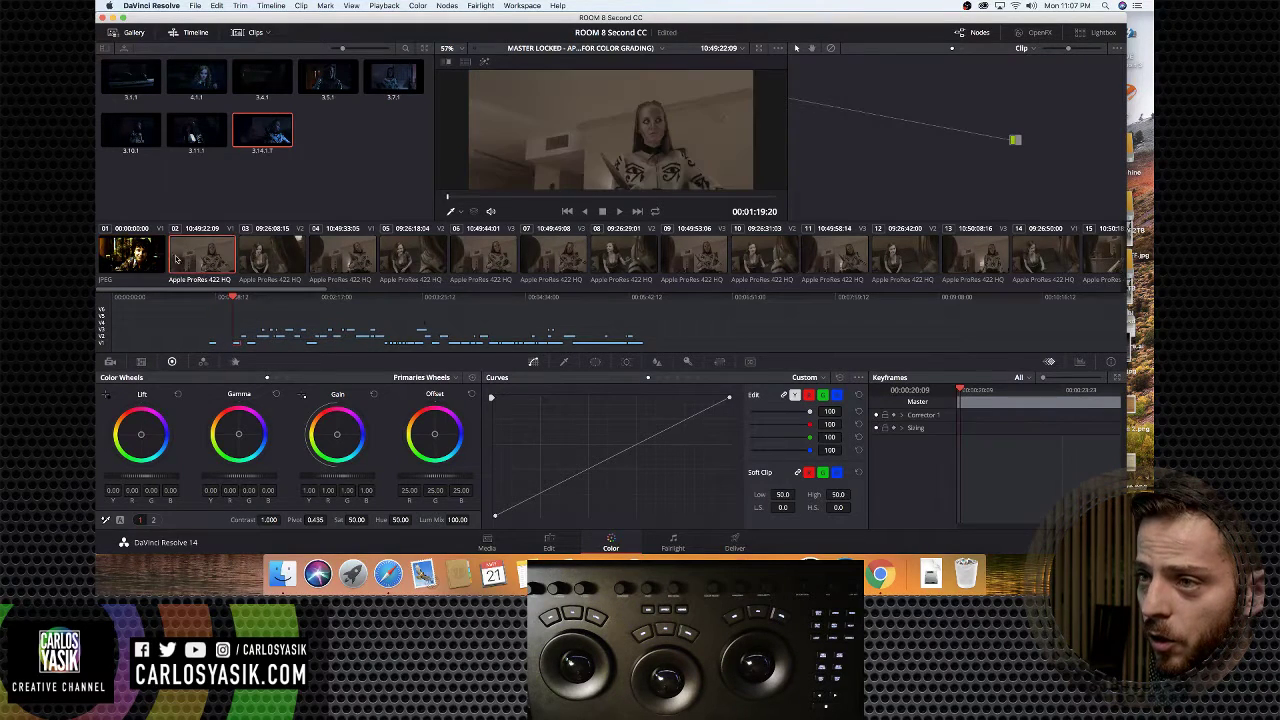
pyautogui.click(148, 258)
pyautogui.rightClick(148, 258)
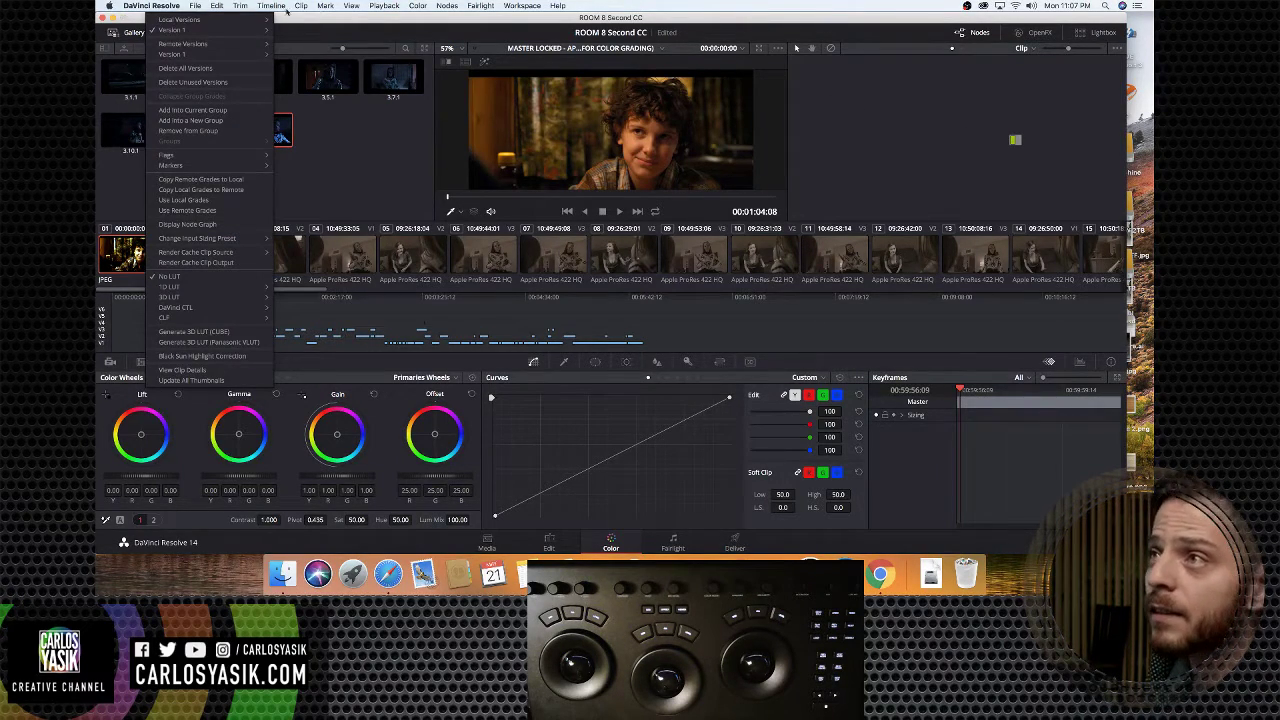
pyautogui.click(351, 5)
pyautogui.click(449, 38)
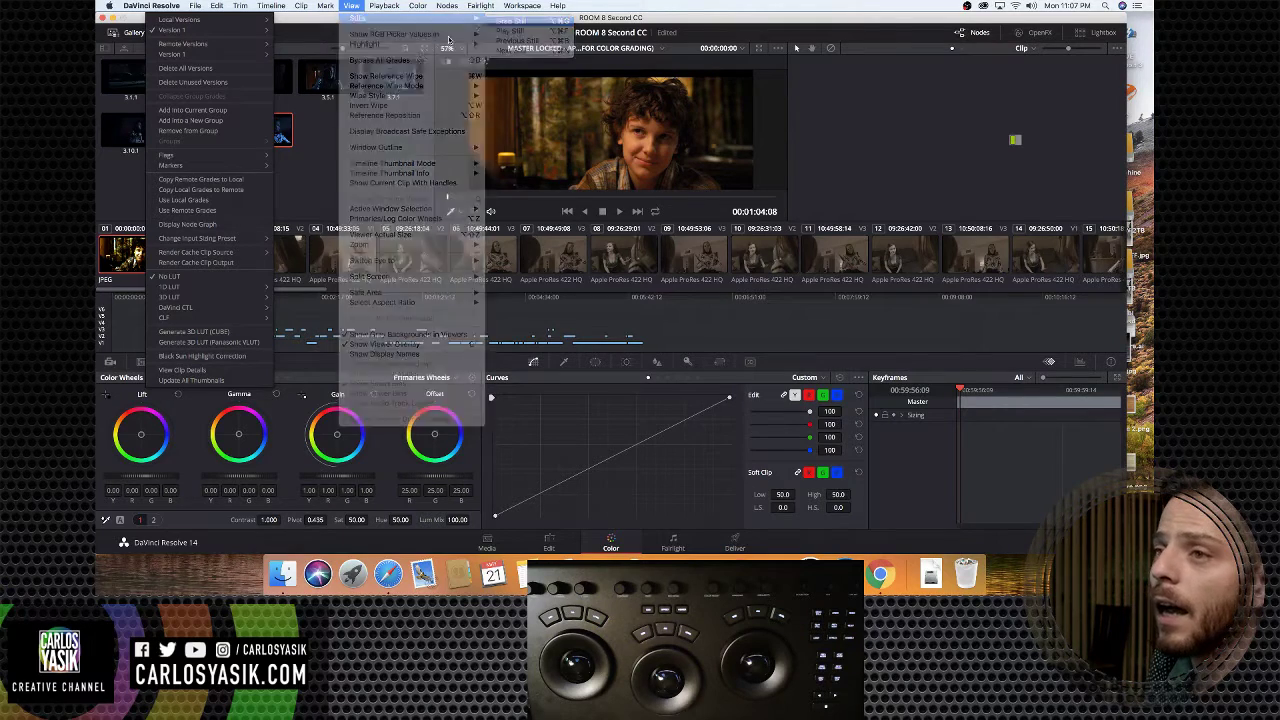
pyautogui.click(384, 145)
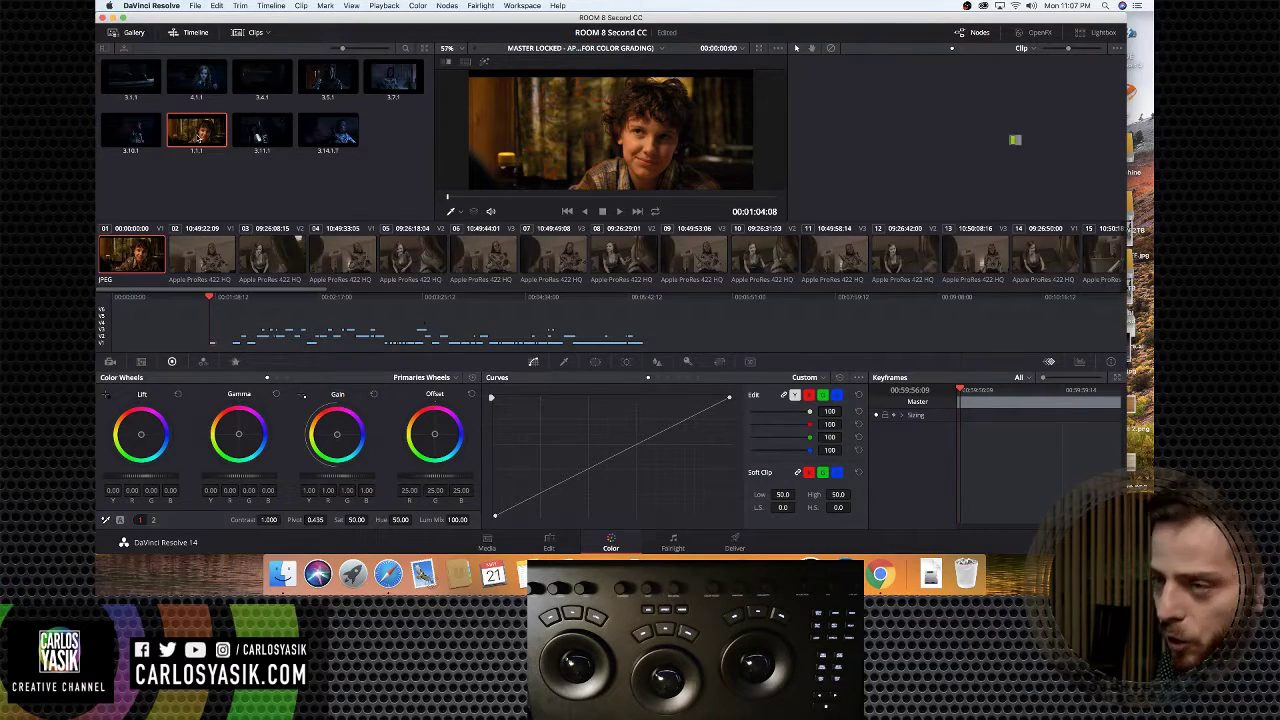
# Play the reference still as a wipe over clip 02 and place the wipe edge slightly past the middle of the frame
pyautogui.rightClick(198, 138)
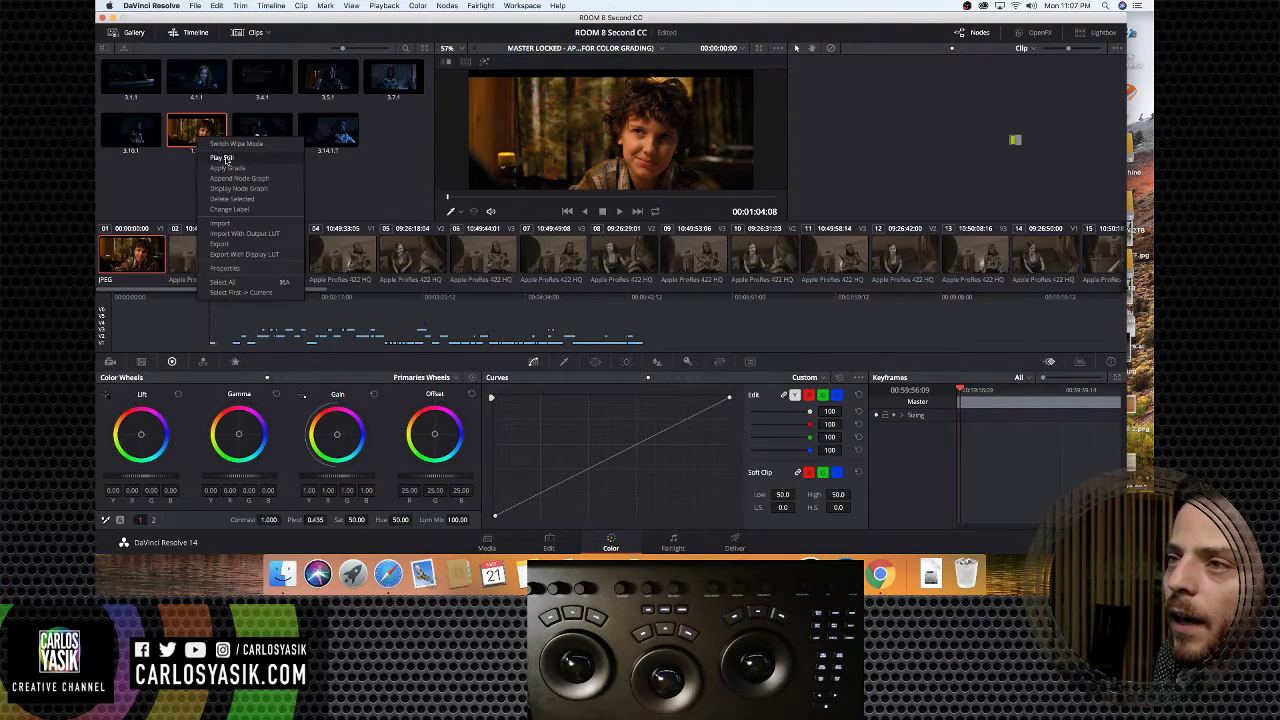
pyautogui.click(222, 158)
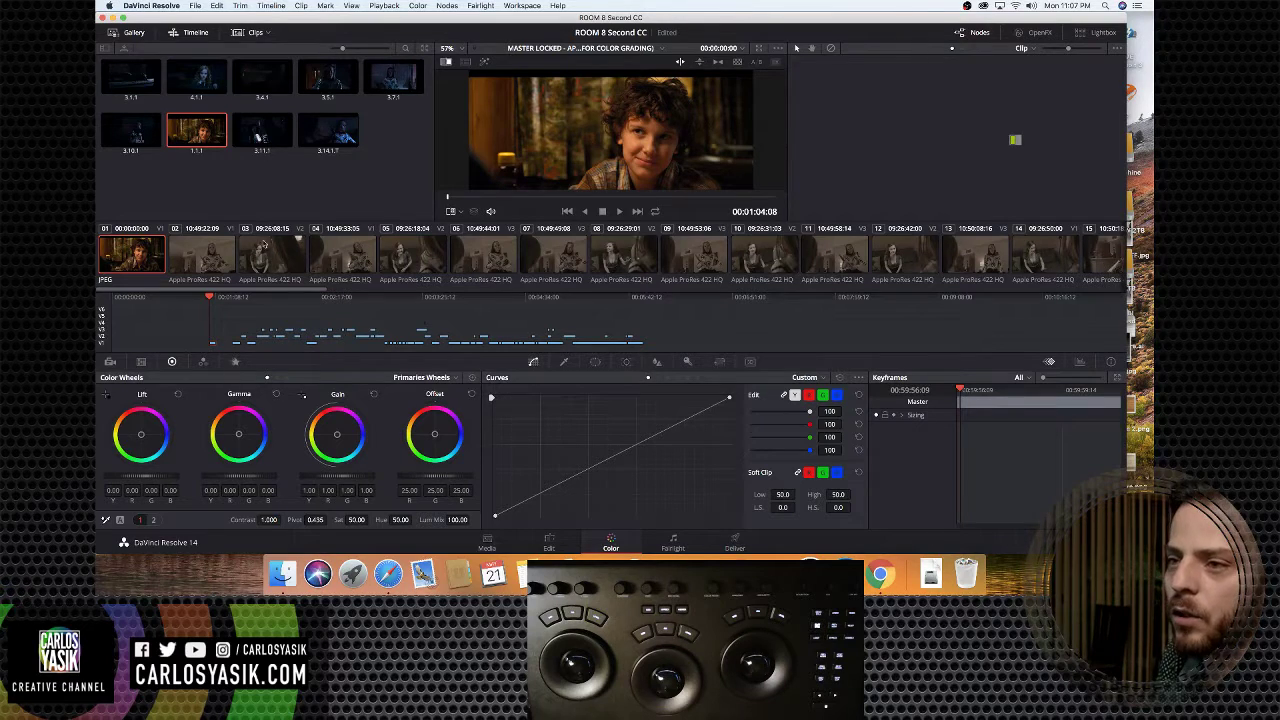
pyautogui.click(207, 257)
pyautogui.moveTo(535, 157); pyautogui.dragTo(716, 235)
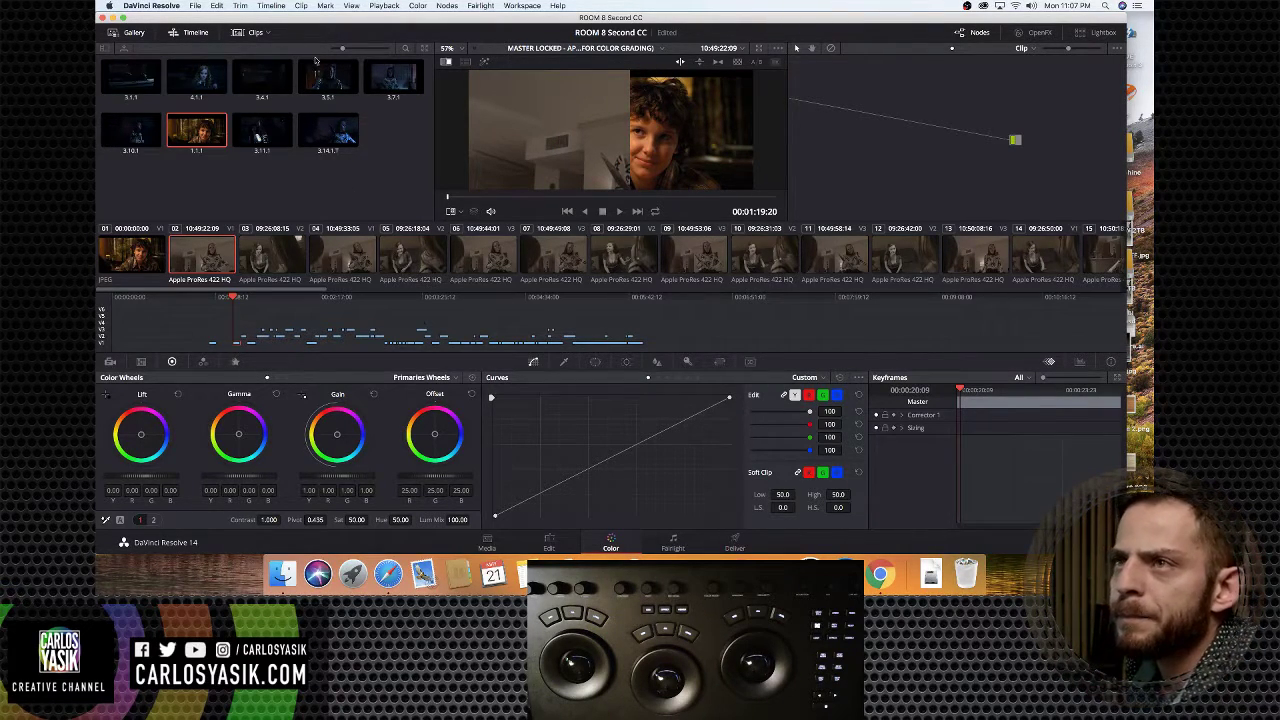
pyautogui.click(246, 33)
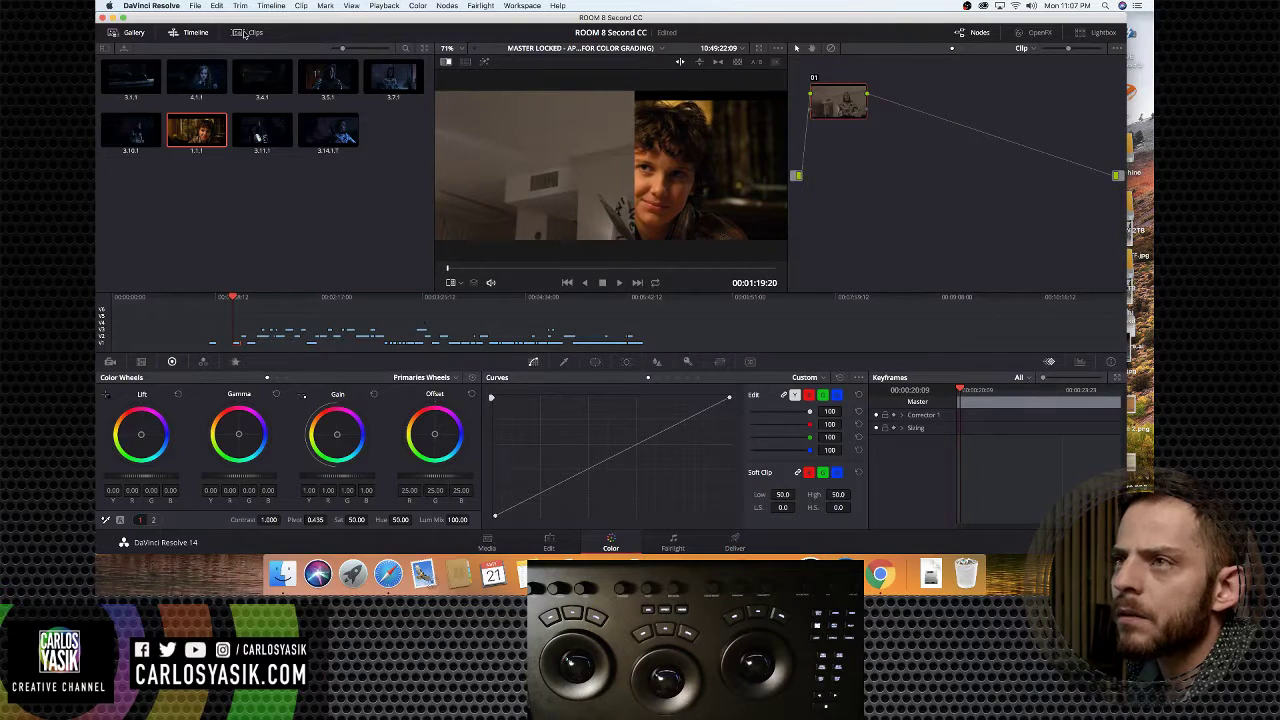
pyautogui.click(246, 33)
pyautogui.click(246, 33)
pyautogui.click(245, 34)
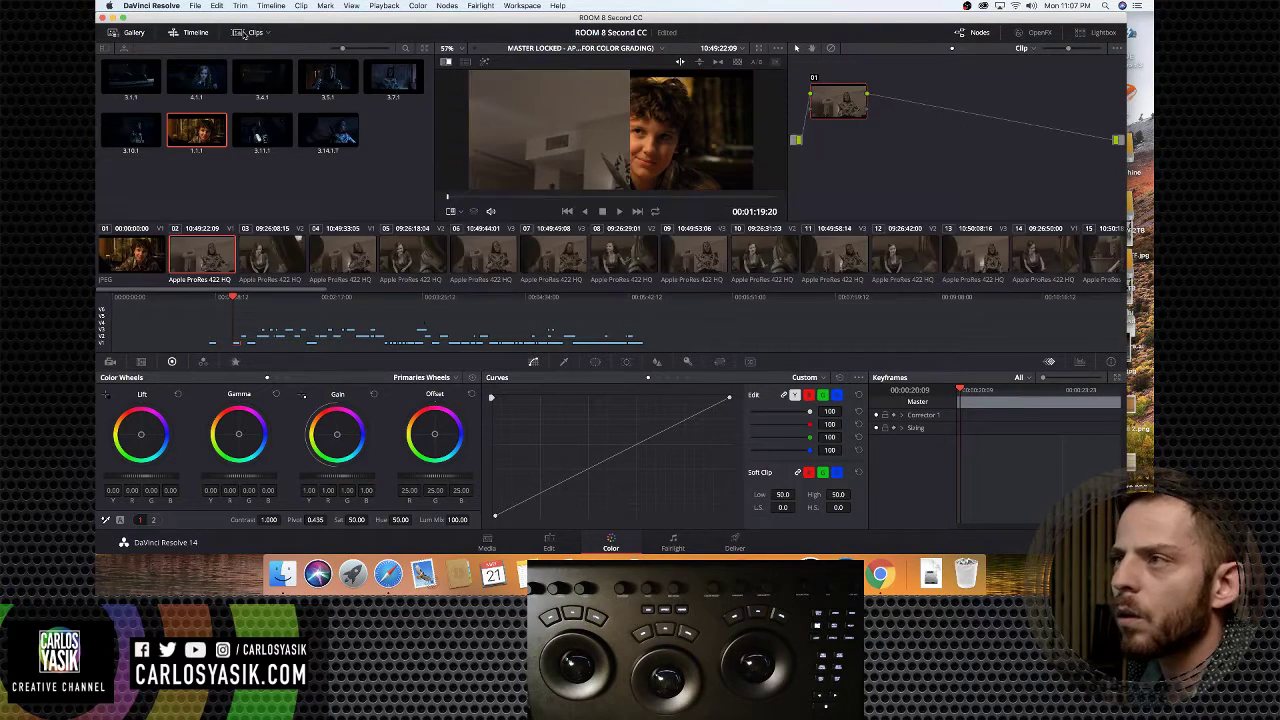
pyautogui.click(245, 34)
pyautogui.click(245, 34)
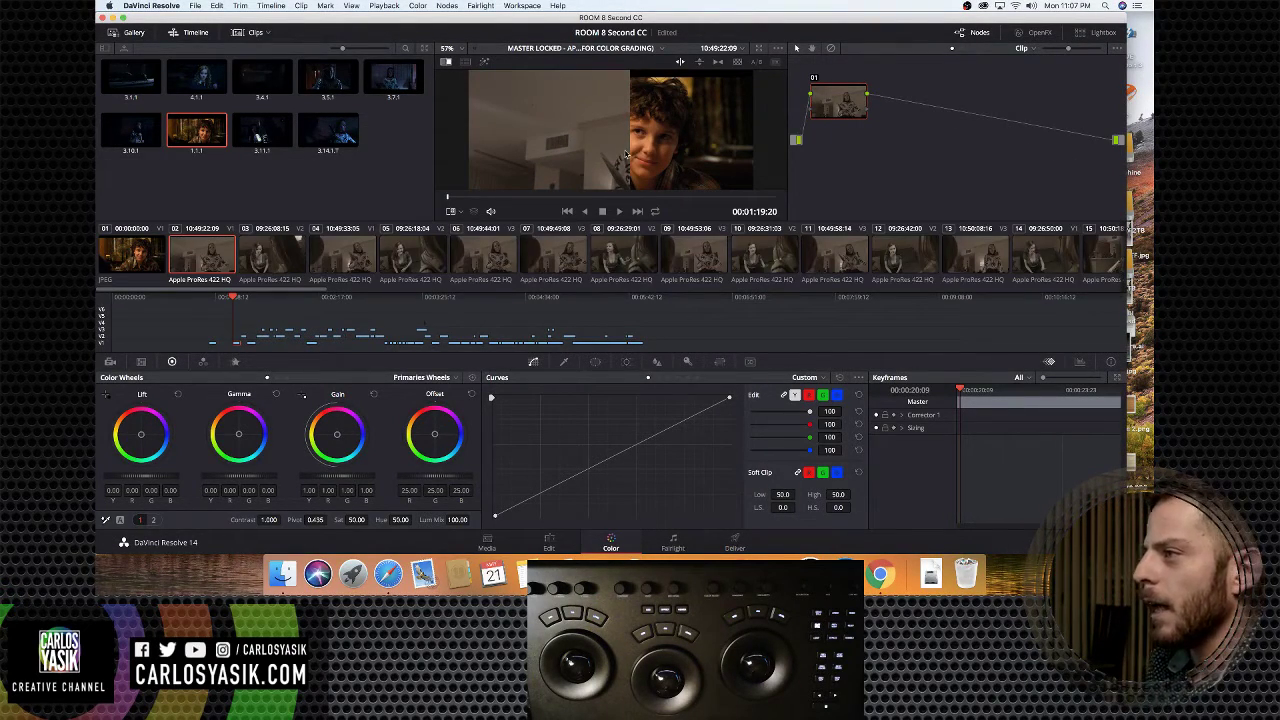
# Compare clip 02 with the reference still at different wipe positions, and select clip 23 for the same split comparison
pyautogui.moveTo(624, 156); pyautogui.dragTo(557, 147)
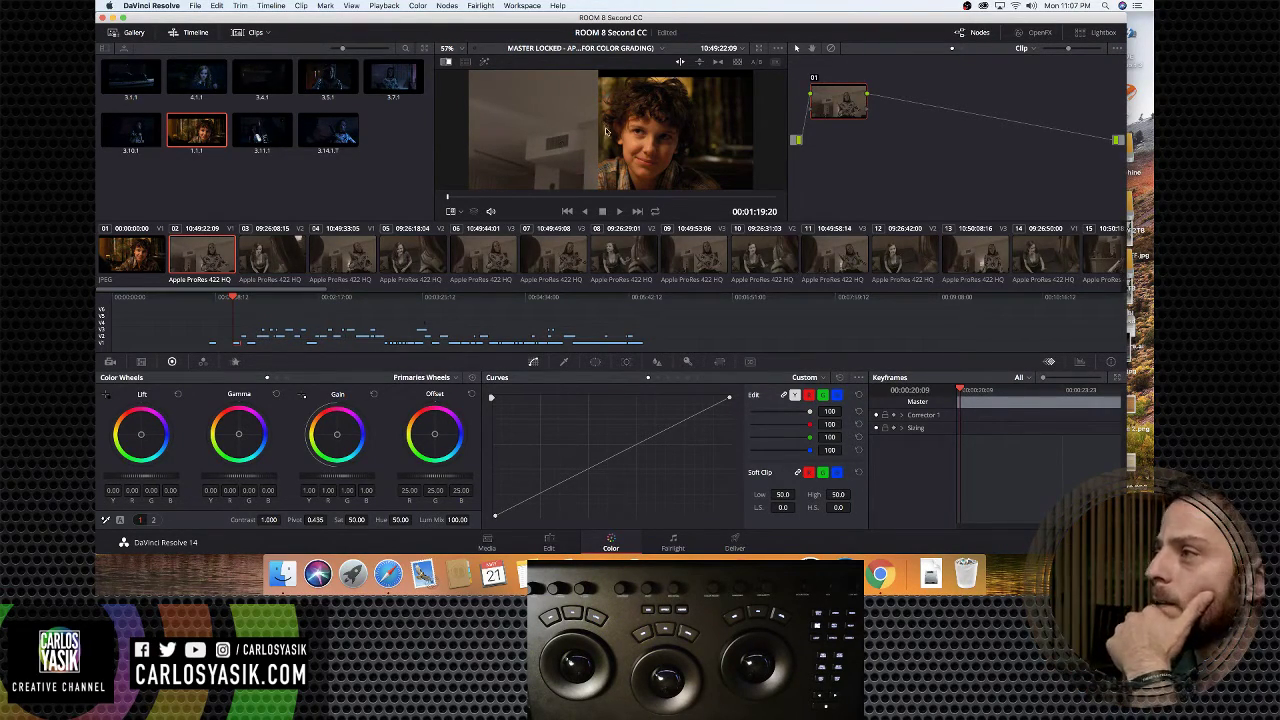
pyautogui.moveTo(606, 130); pyautogui.dragTo(718, 145)
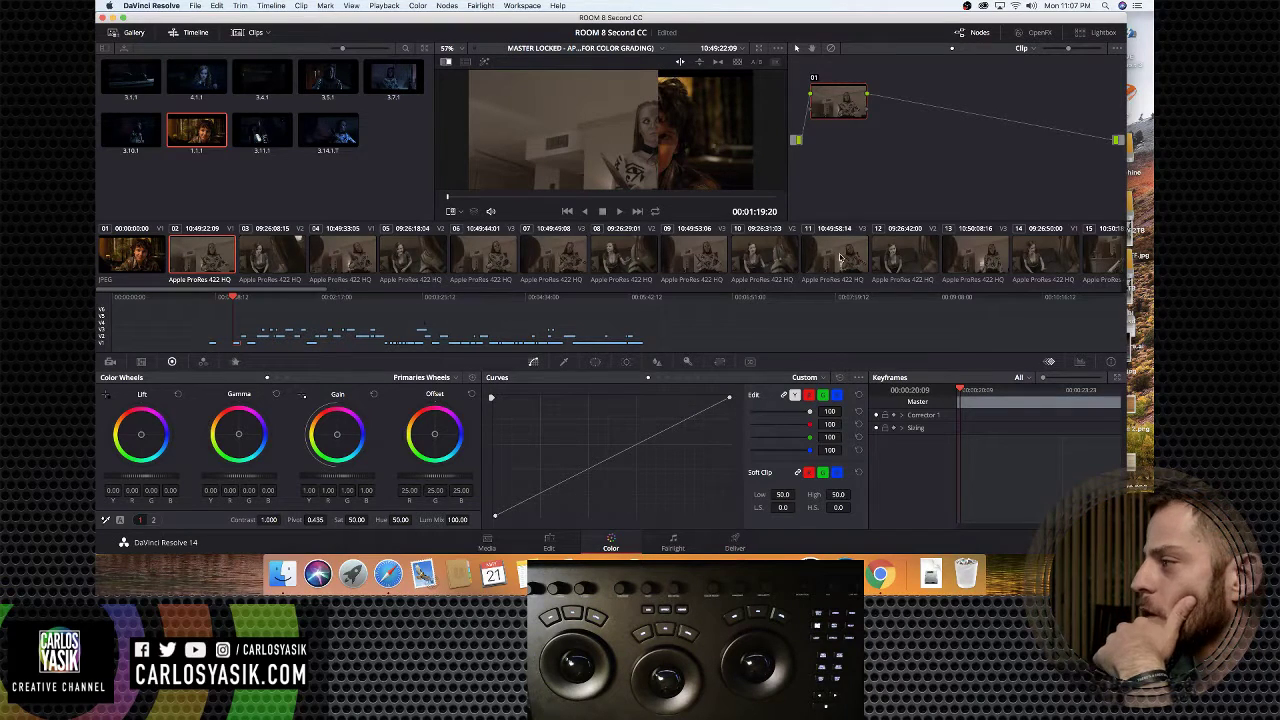
pyautogui.scroll(-8, 850, 265)
pyautogui.scroll(-6, 847, 265)
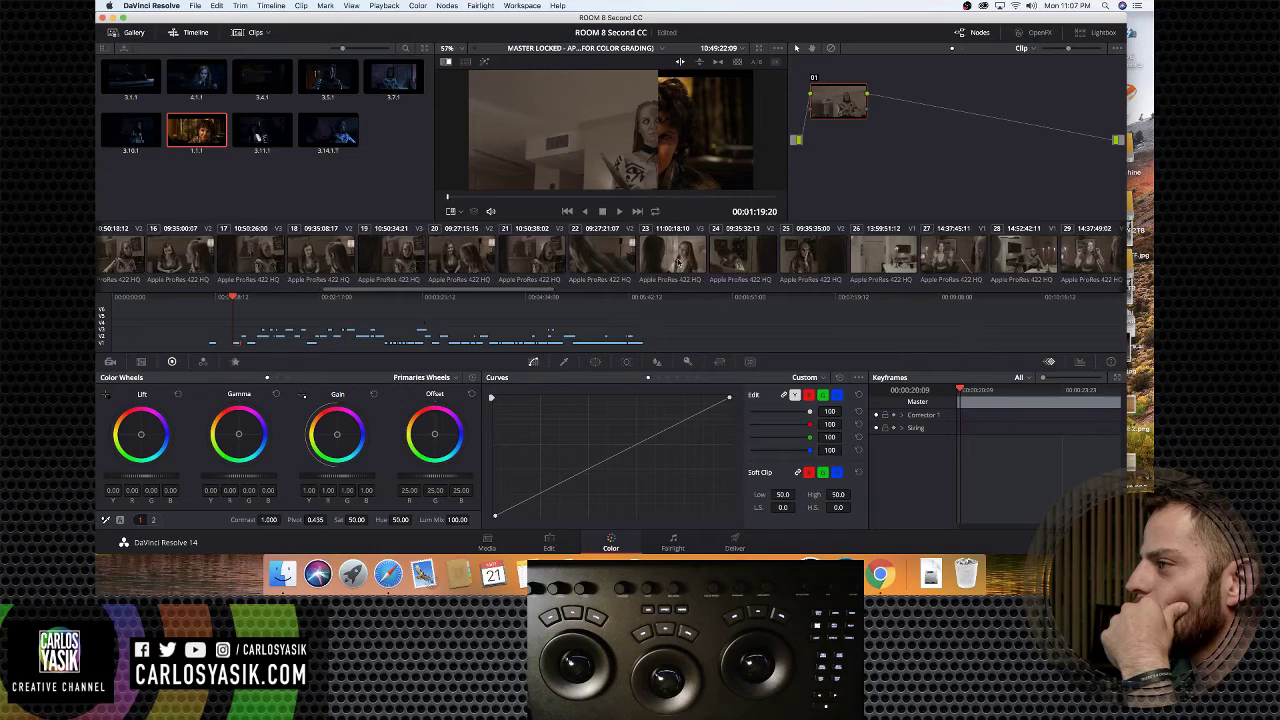
pyautogui.click(678, 262)
pyautogui.moveTo(730, 146); pyautogui.dragTo(665, 137)
# Widen the viewer slightly and shift the wipe edge to show more of the reference still's face beside clip 23
pyautogui.hscroll(8, 787, 270)
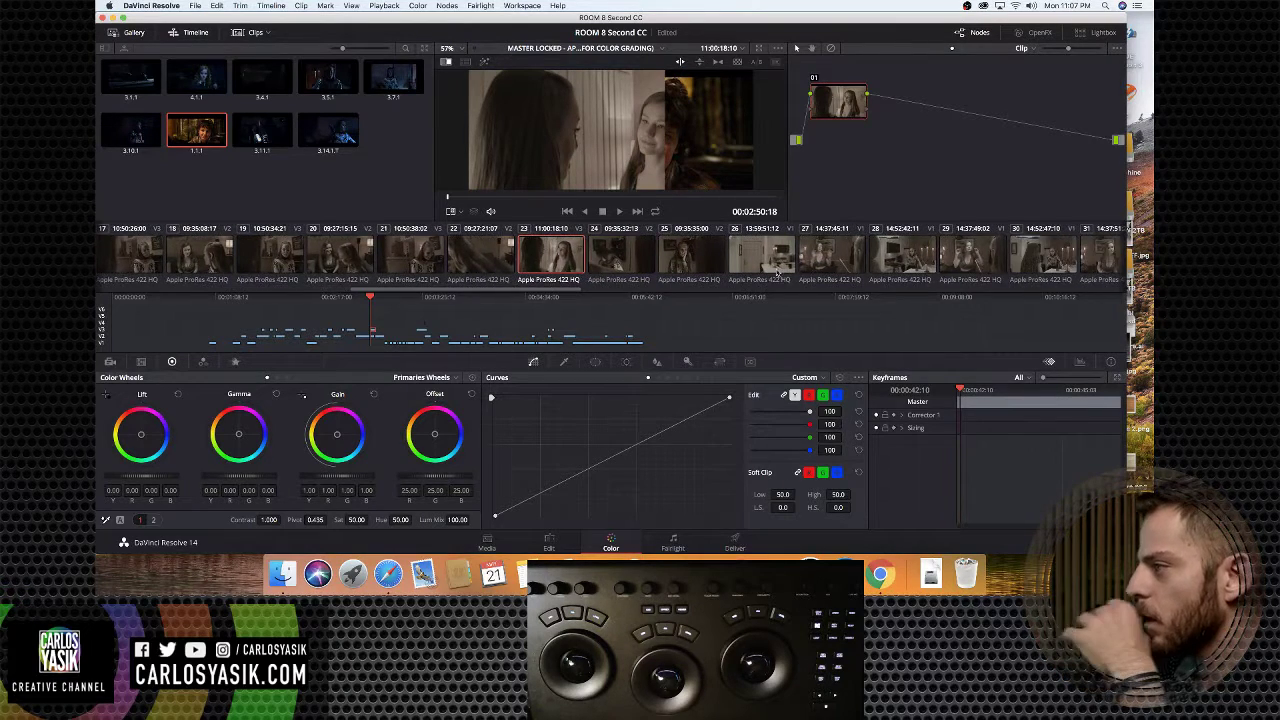
pyautogui.hscroll(6, 762, 262)
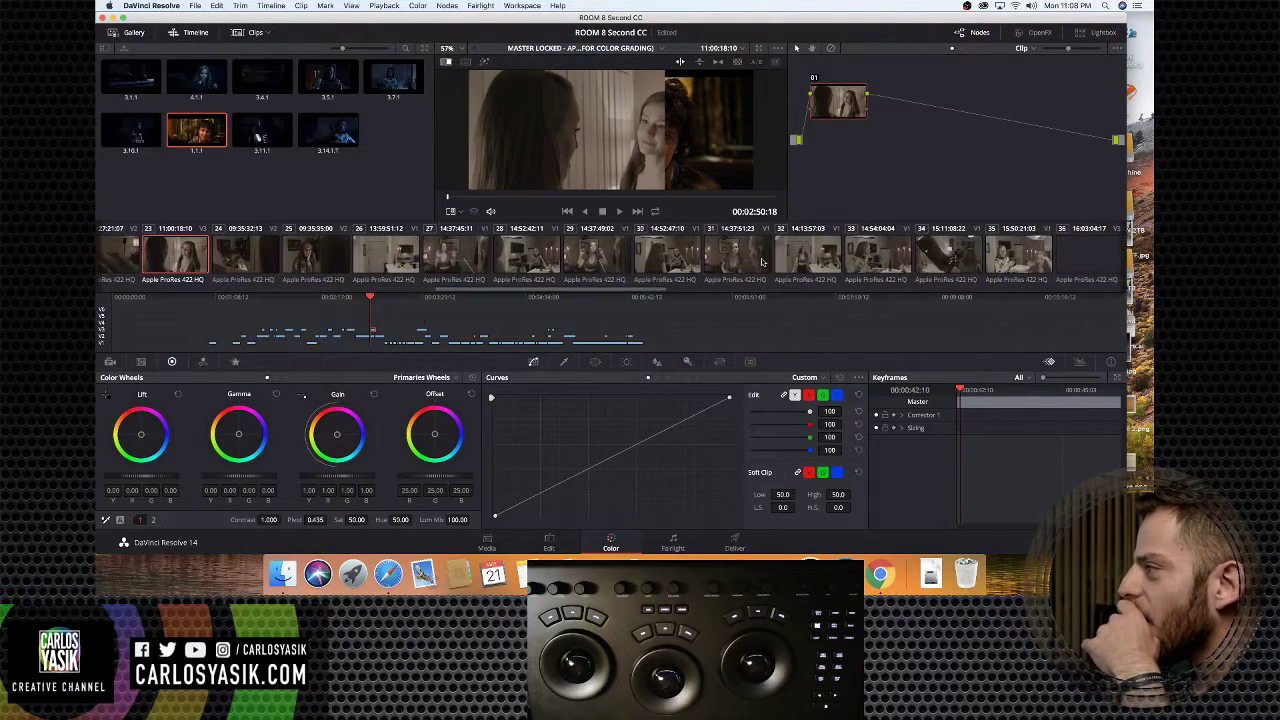
pyautogui.hscroll(6, 765, 262)
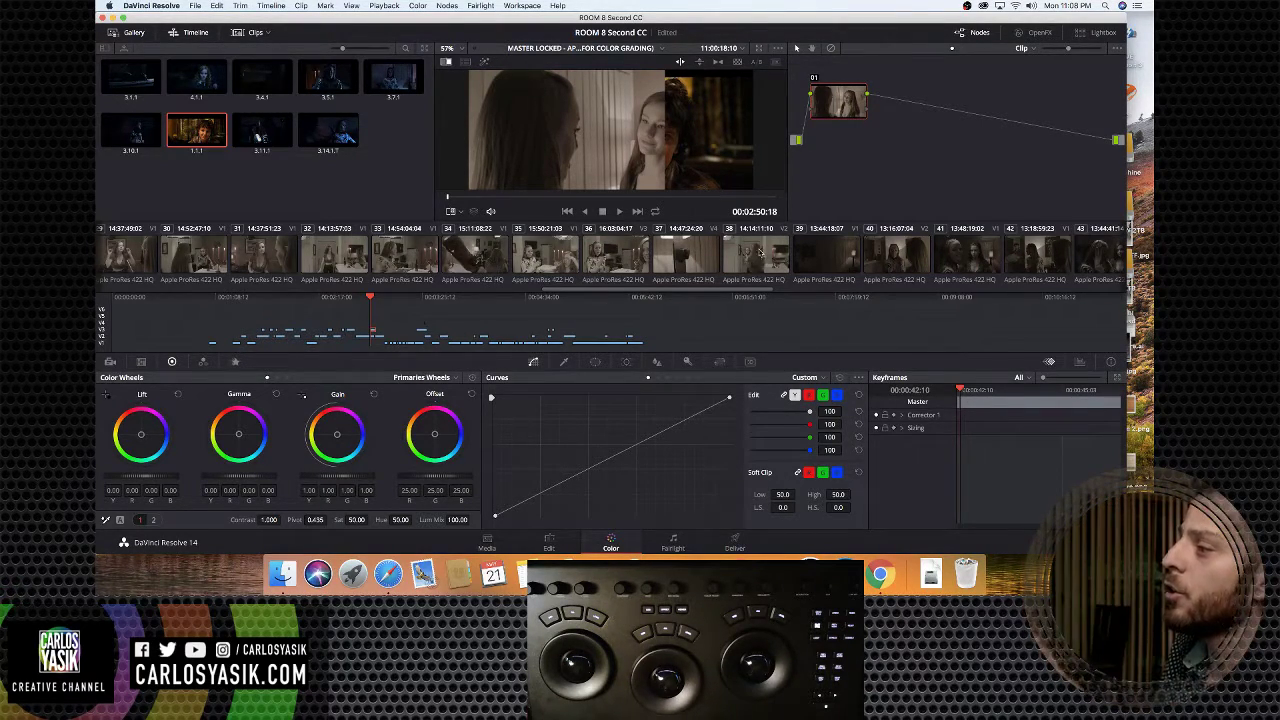
pyautogui.hscroll(3, 765, 254)
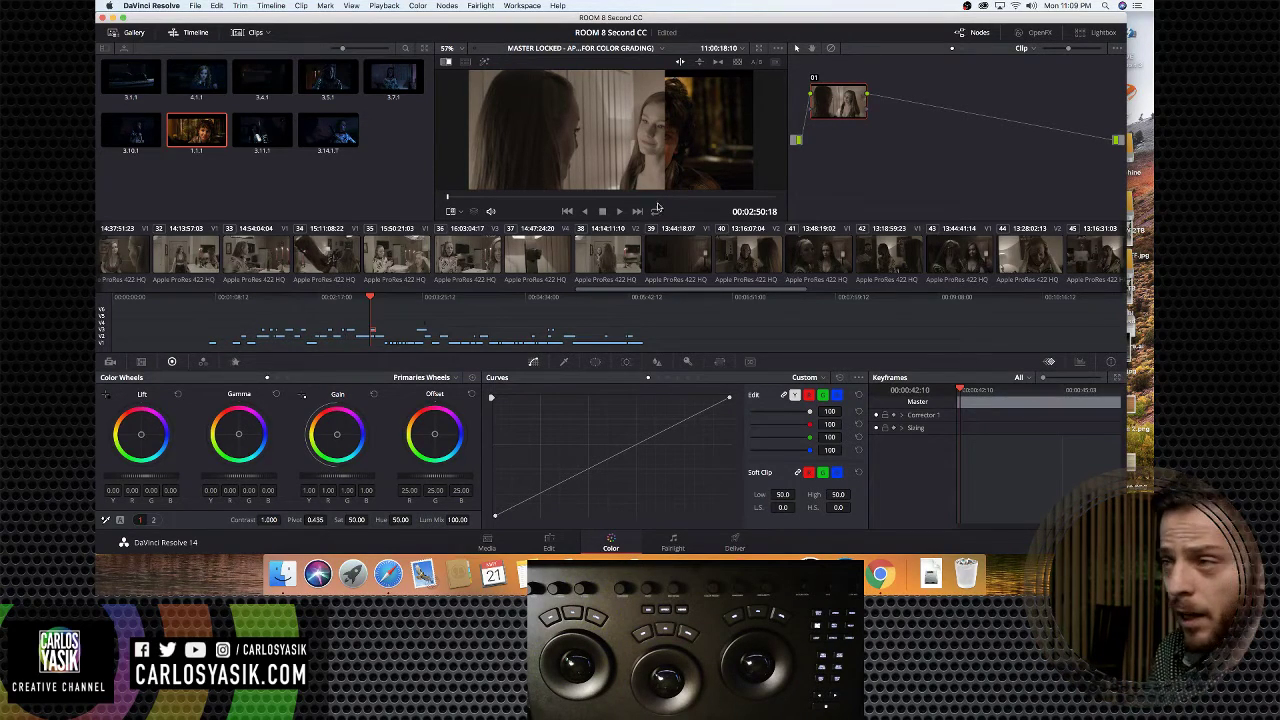
pyautogui.moveTo(669, 171)
pyautogui.mouseDown()
pyautogui.moveTo(700, 171)
pyautogui.moveTo(588, 172)
pyautogui.moveTo(684, 172)
pyautogui.mouseUp()
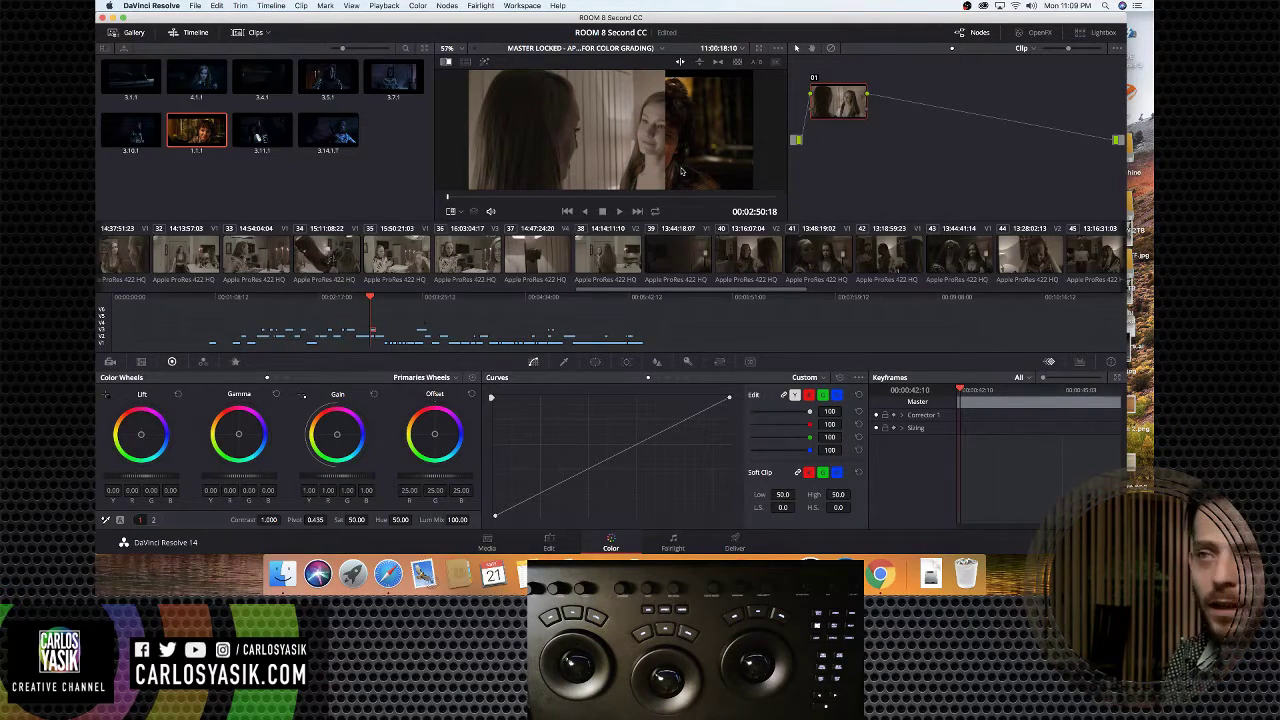
pyautogui.moveTo(681, 171)
pyautogui.mouseDown()
pyautogui.moveTo(704, 161)
pyautogui.moveTo(628, 162)
pyautogui.moveTo(694, 157)
pyautogui.mouseUp()
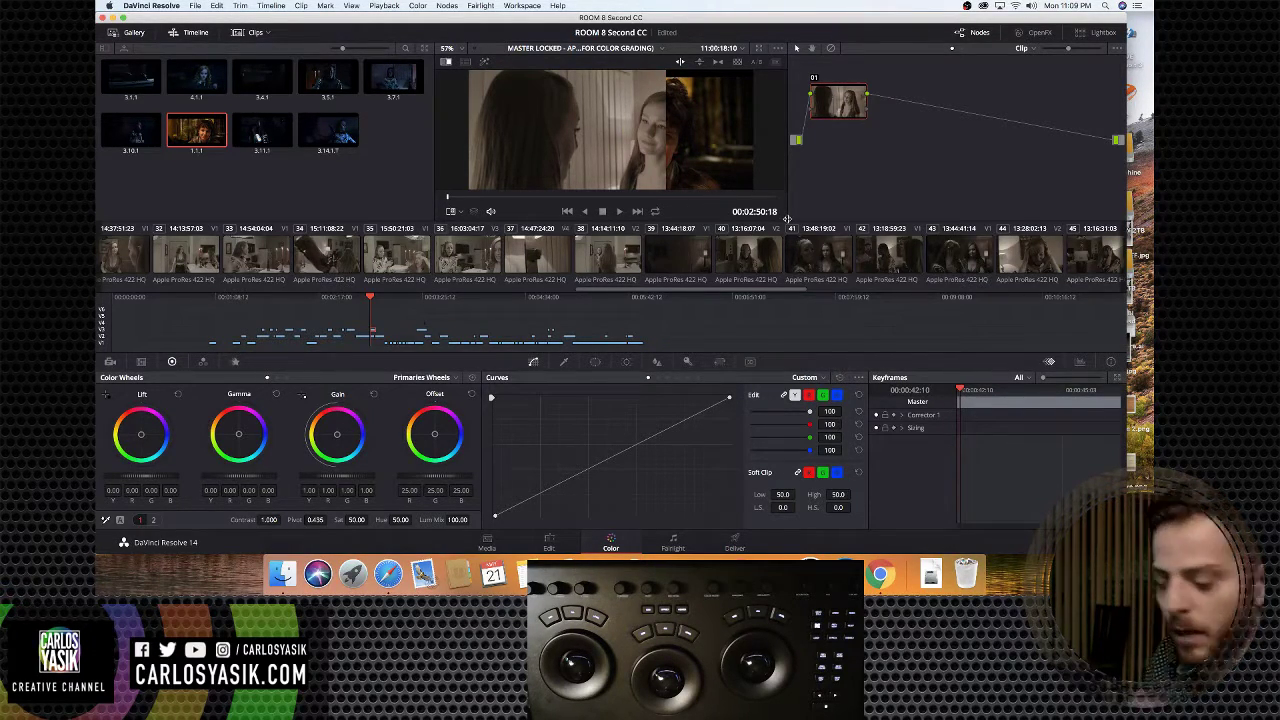
pyautogui.moveTo(787, 218); pyautogui.dragTo(795, 204)
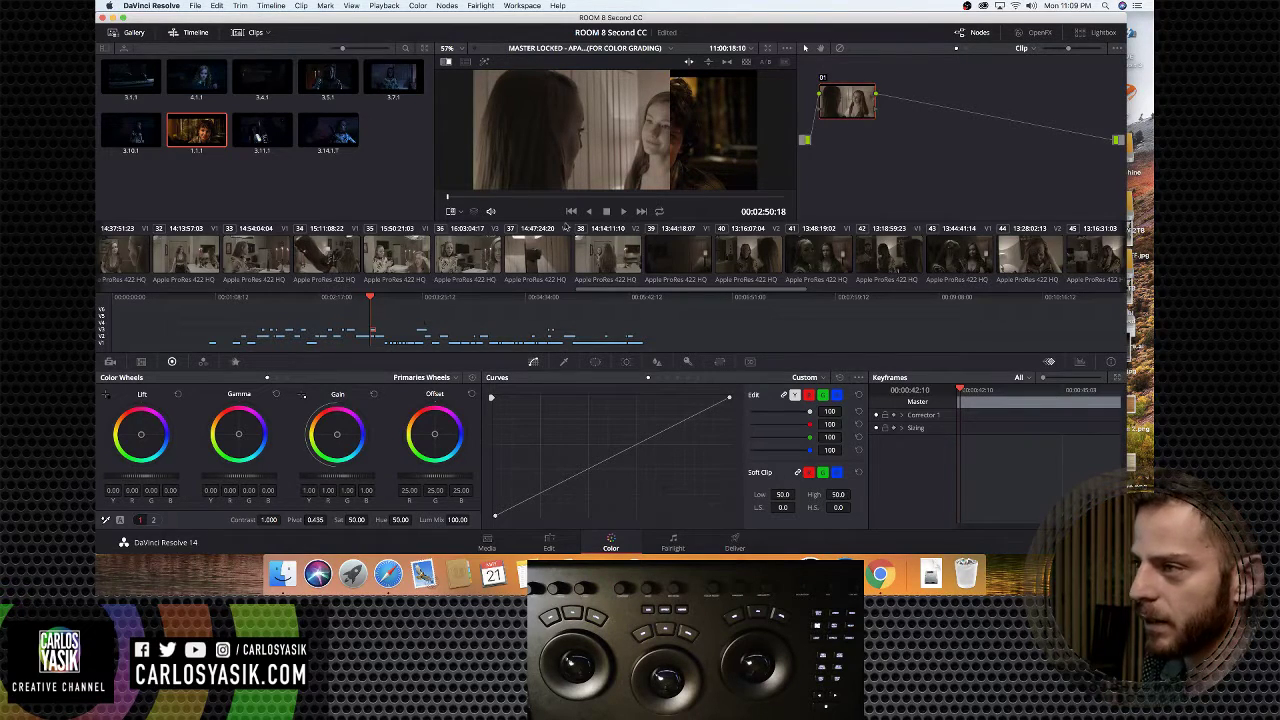
pyautogui.moveTo(662, 148); pyautogui.dragTo(625, 142)
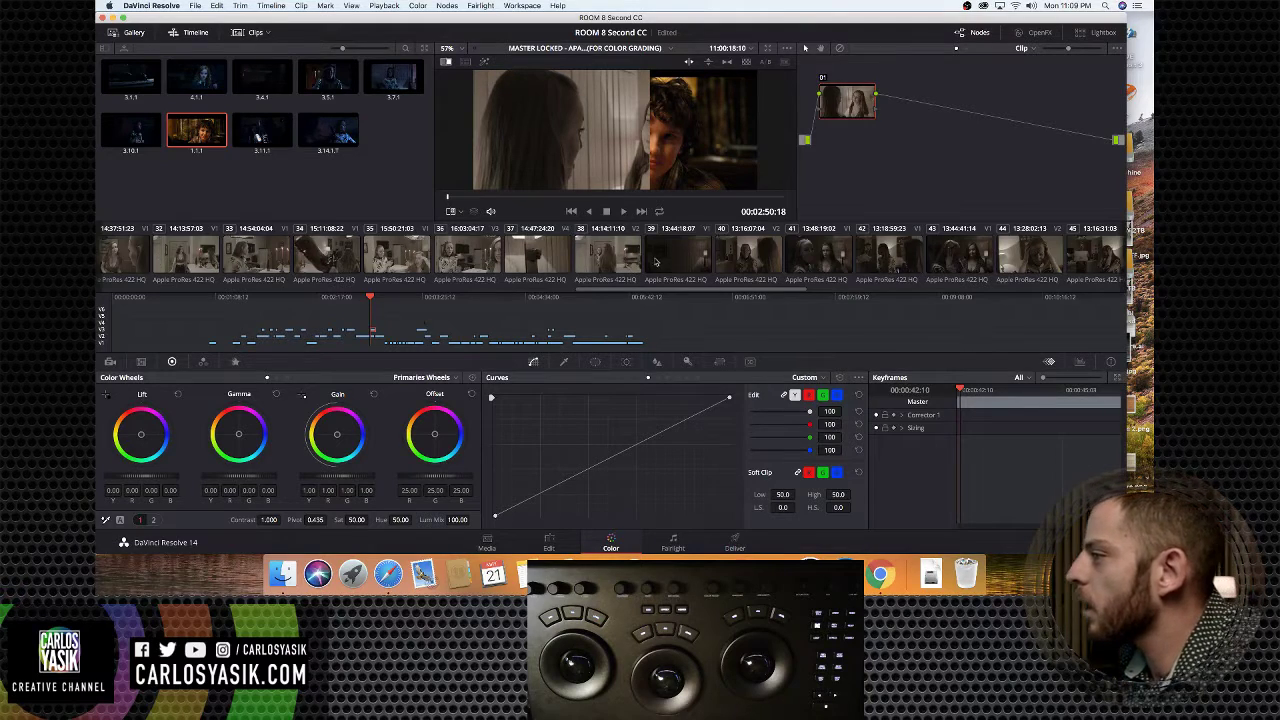
# Look through the thumbnails of clips 26 to 65 to review the ungraded scenes against the reference still
pyautogui.scroll(-10, 657, 262)
pyautogui.scroll(-8, 714, 264)
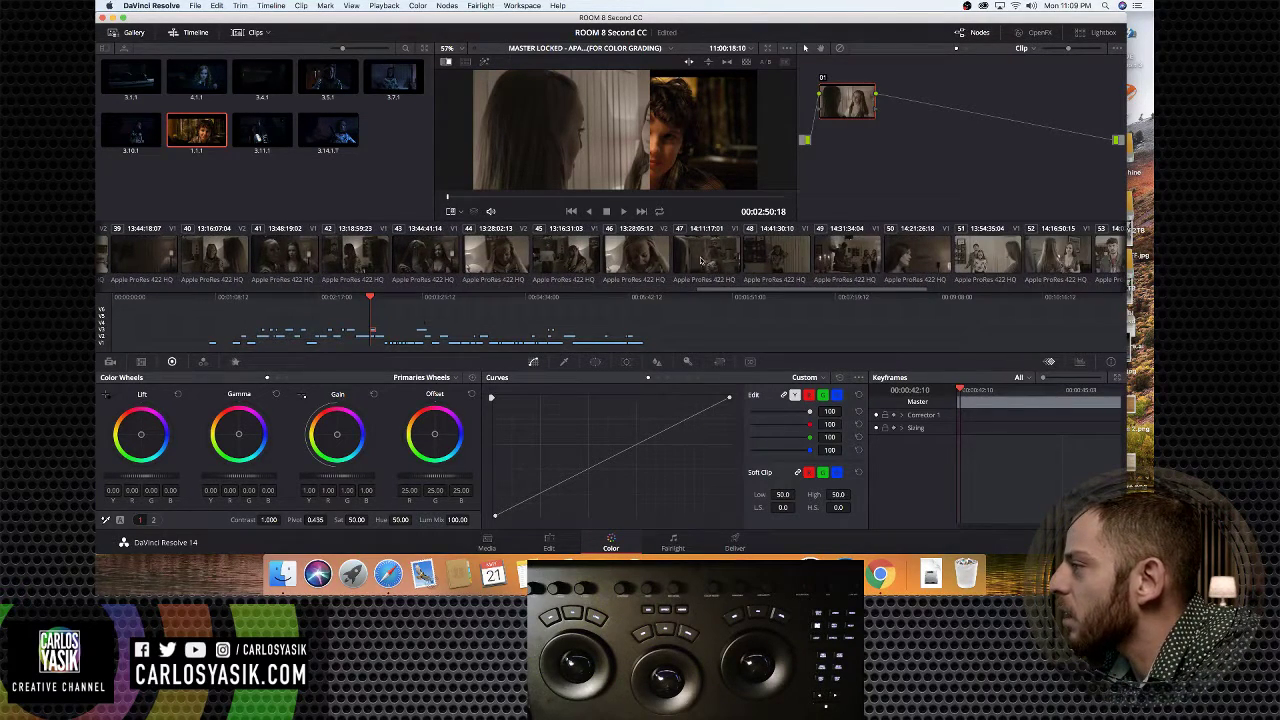
pyautogui.scroll(-8, 701, 262)
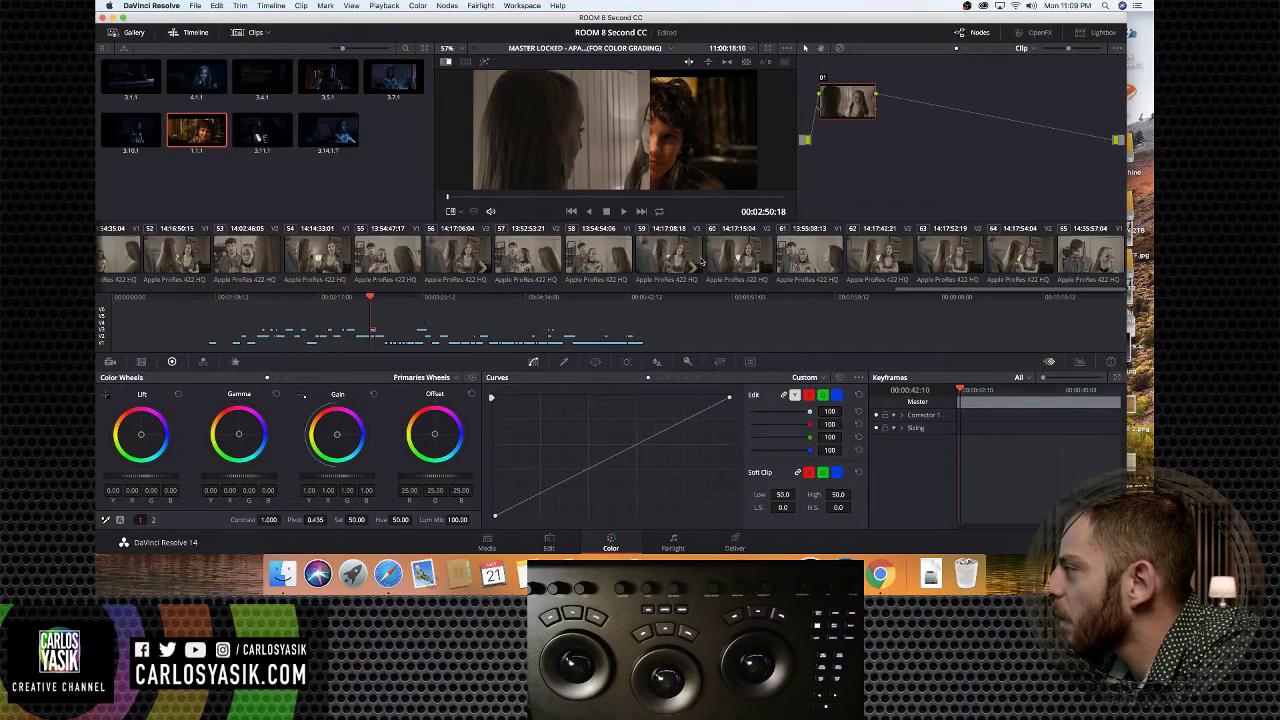
pyautogui.scroll(8, 701, 262)
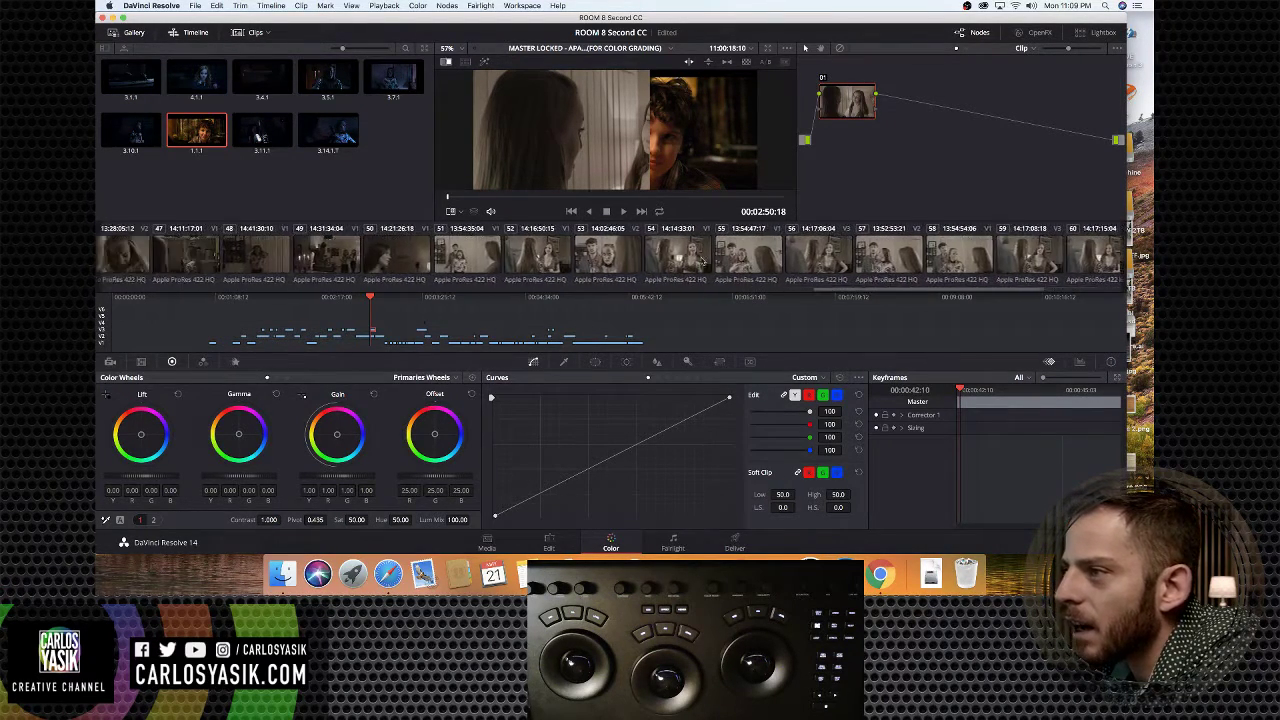
pyautogui.scroll(8, 701, 262)
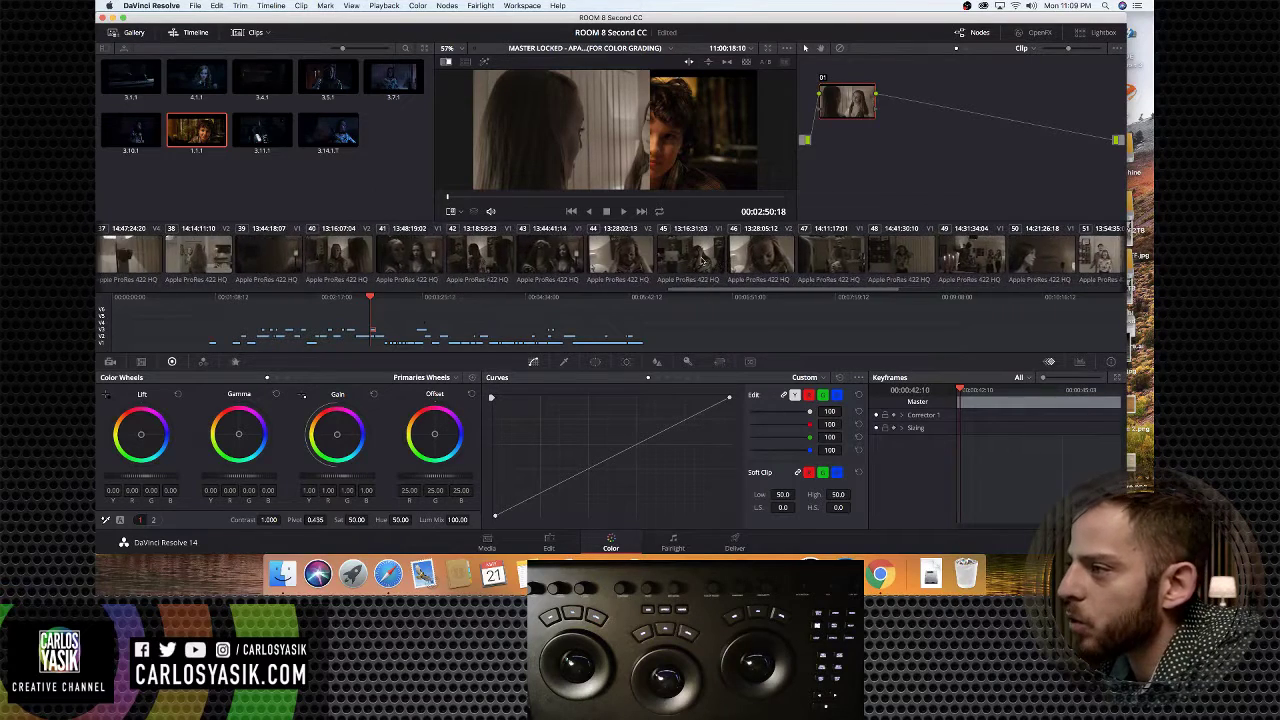
pyautogui.scroll(6, 701, 262)
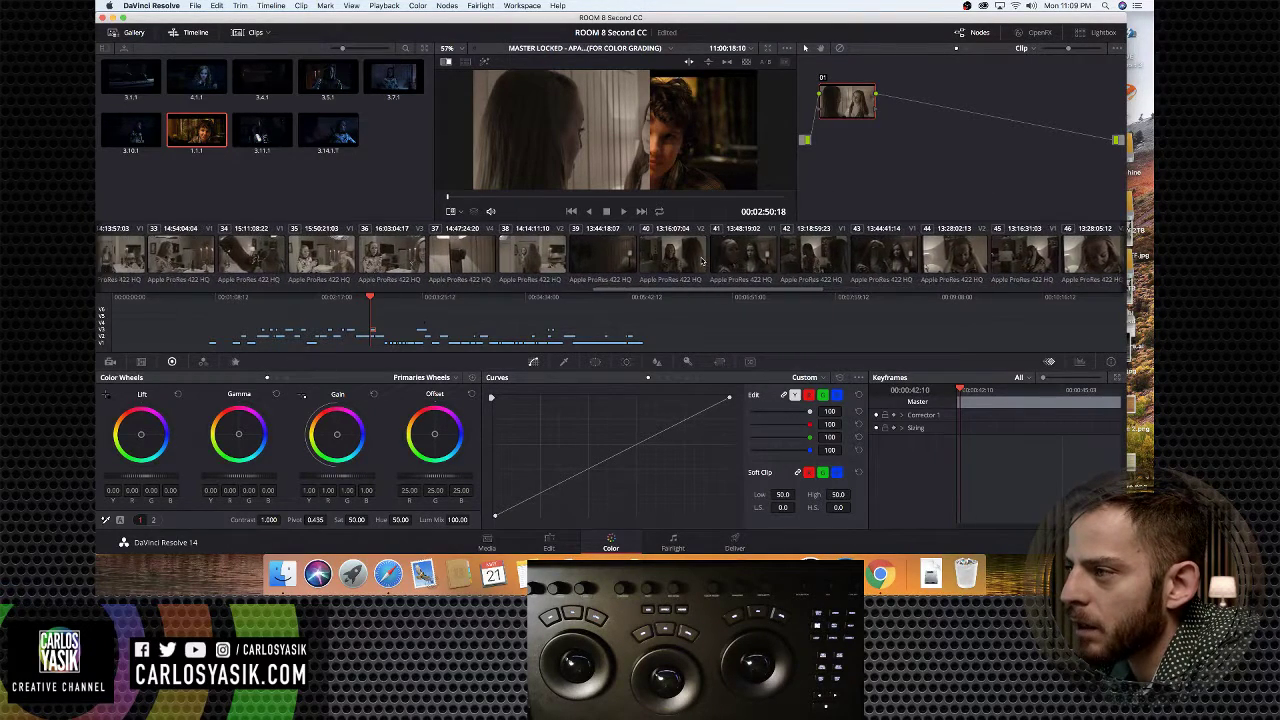
pyautogui.scroll(6, 701, 262)
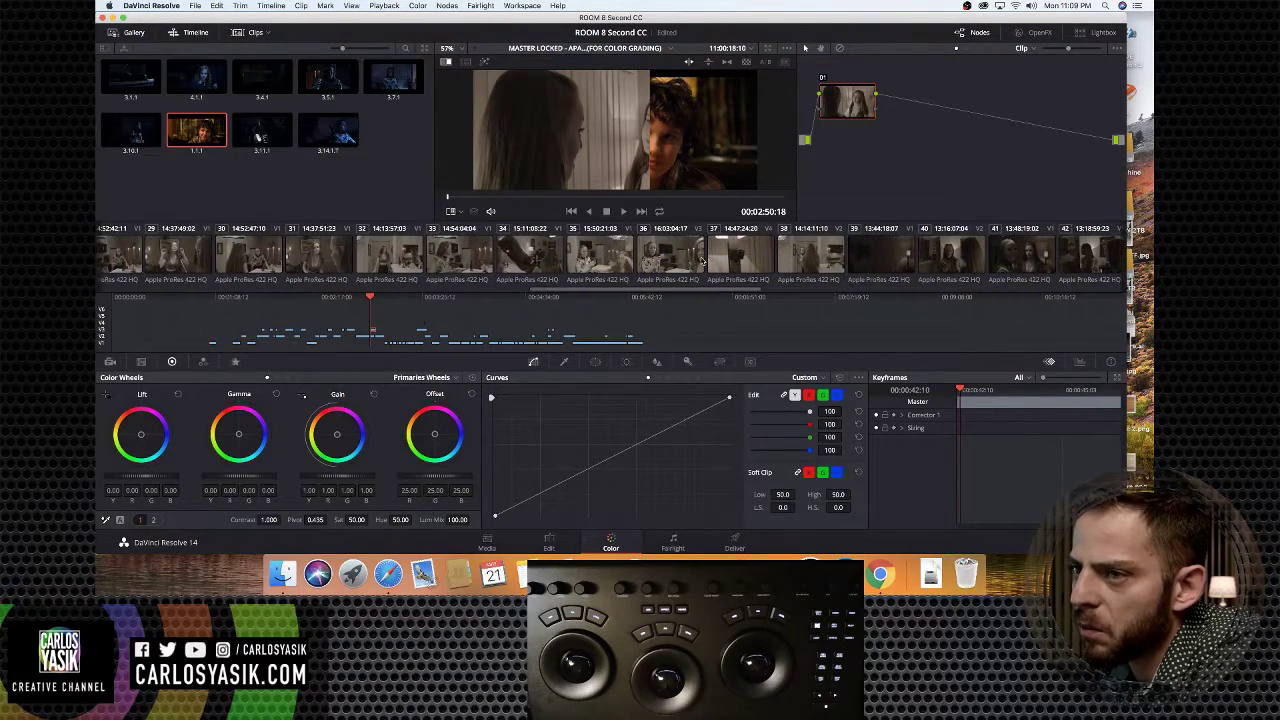
pyautogui.scroll(-5, 701, 262)
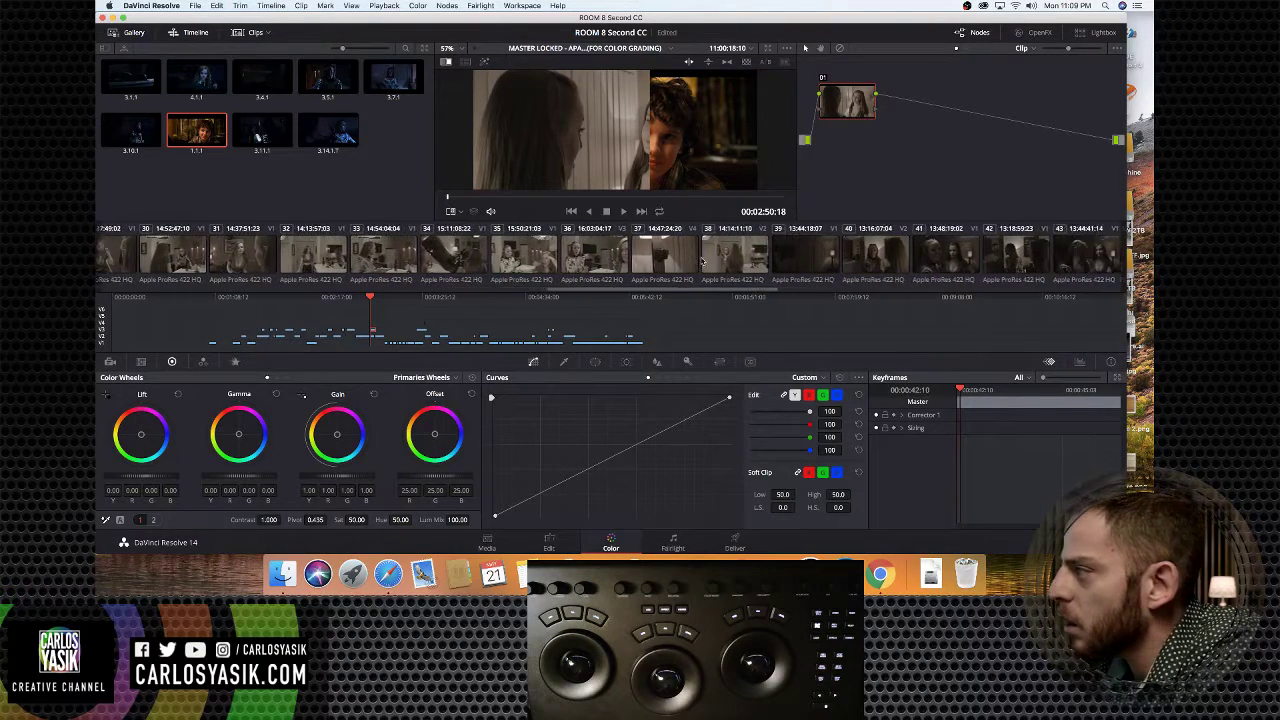
pyautogui.scroll(-4, 701, 262)
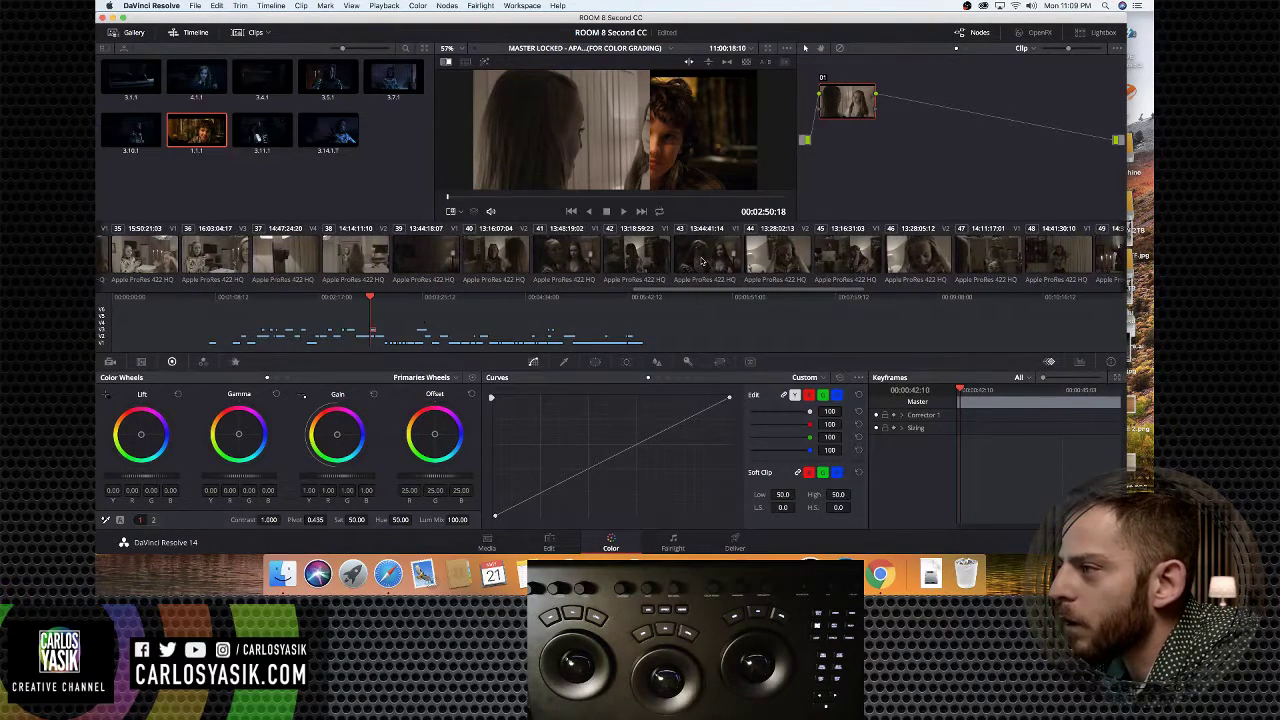
pyautogui.scroll(-2, 660, 262)
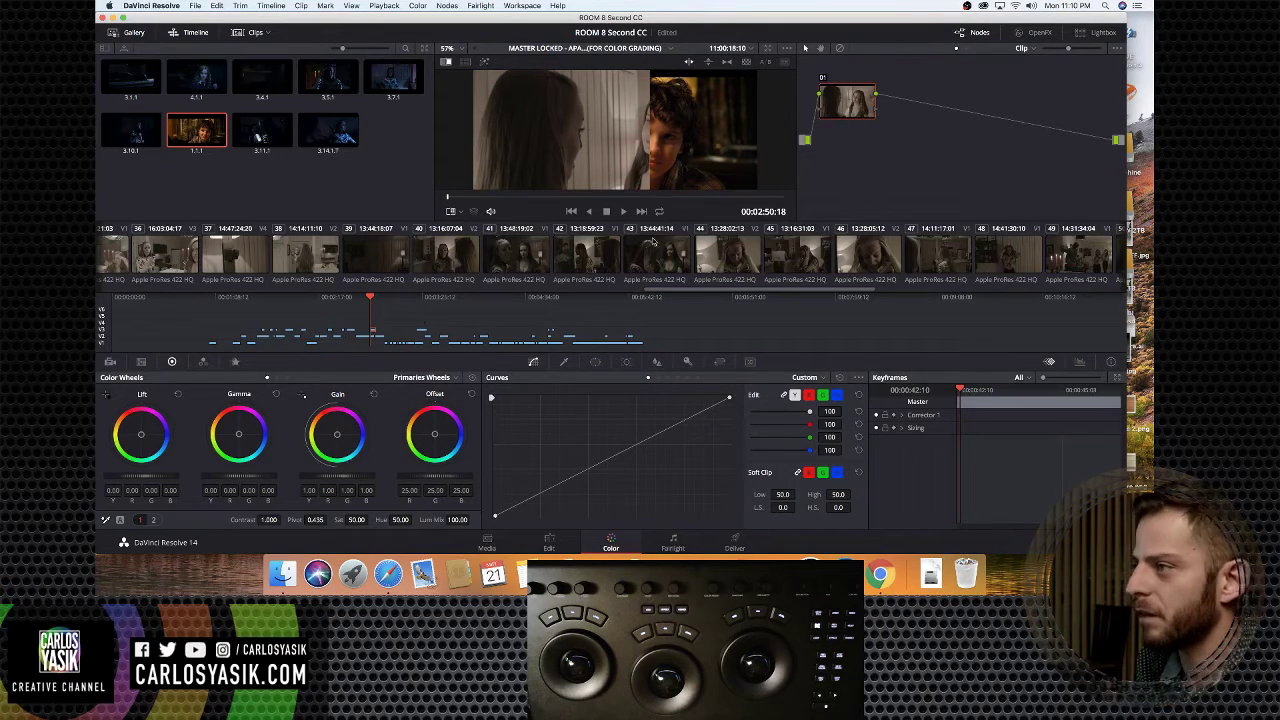
pyautogui.hscroll(-10, 653, 257)
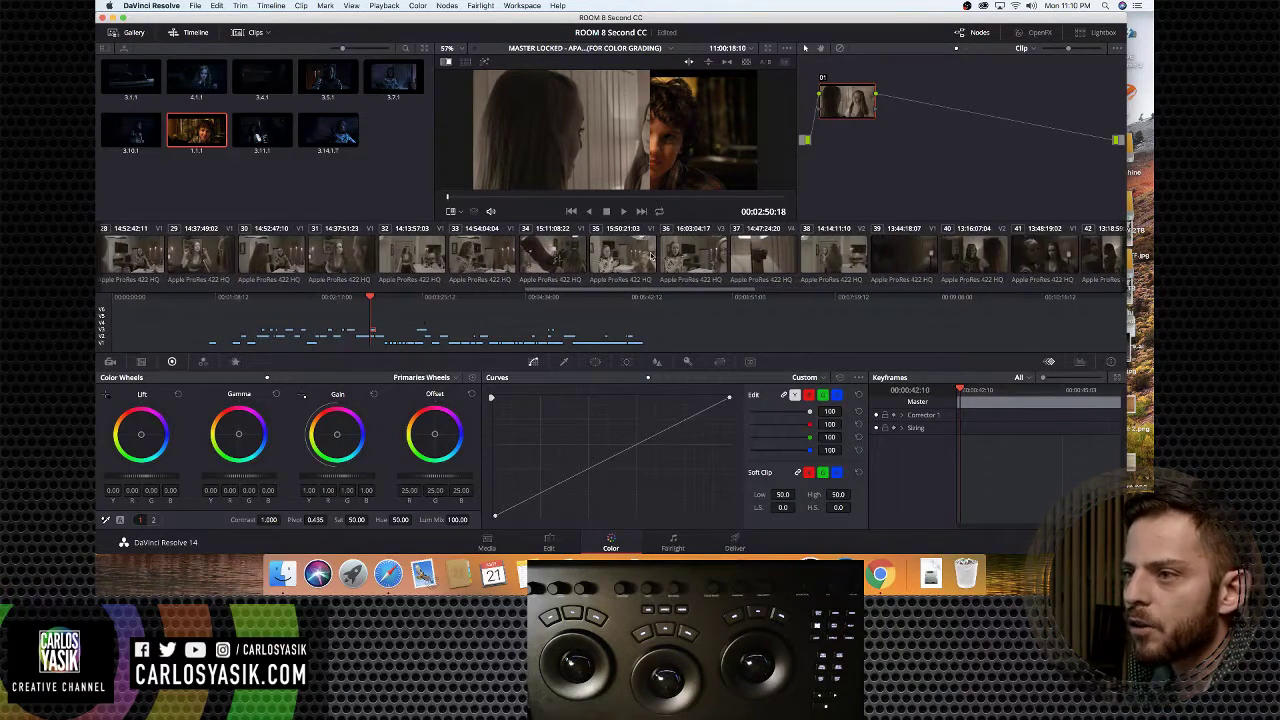
pyautogui.hscroll(-3, 651, 257)
pyautogui.hscroll(5, 651, 257)
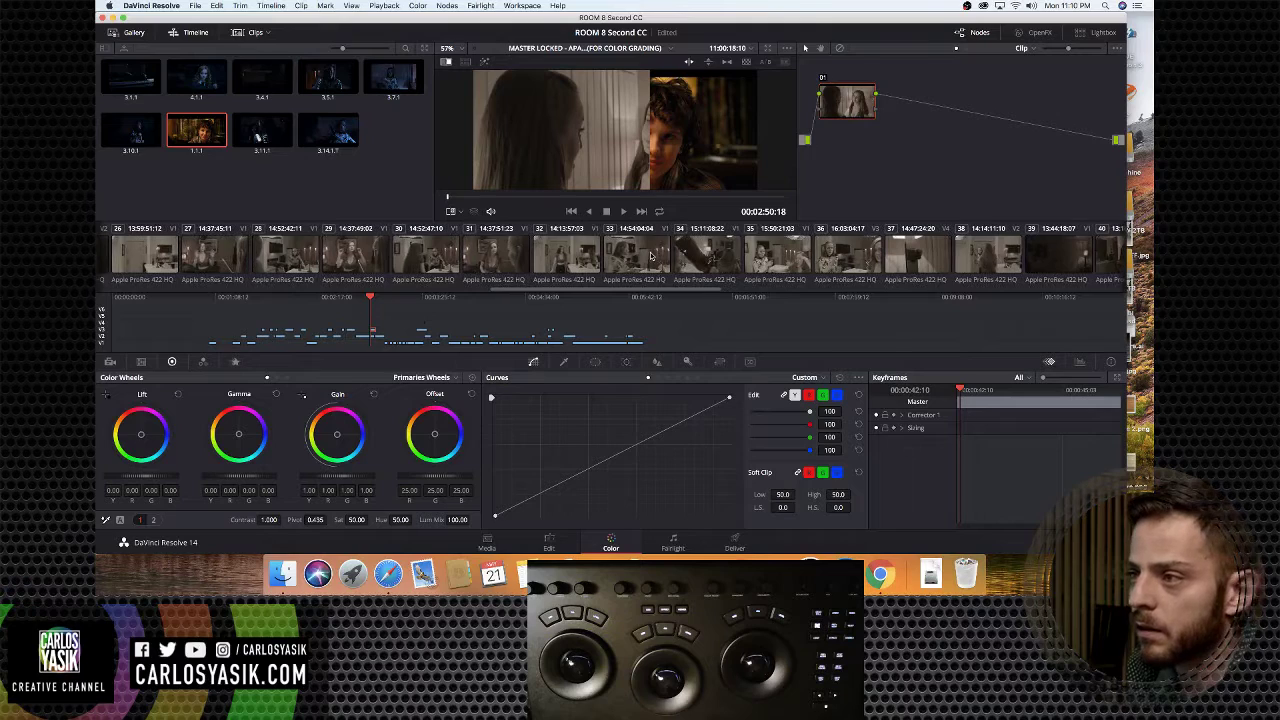
pyautogui.hscroll(5, 705, 258)
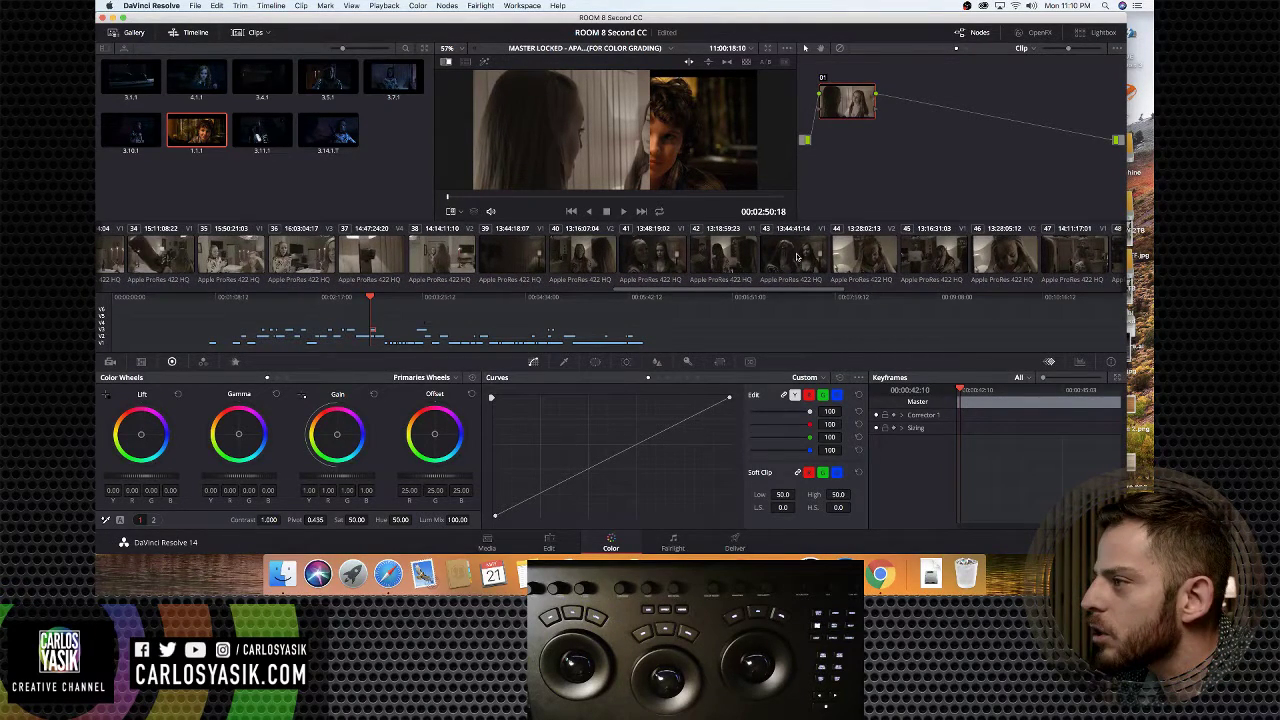
# Compare clips 55, 54 and 40 with the reference still at different wipe positions
pyautogui.hscroll(15, 797, 257)
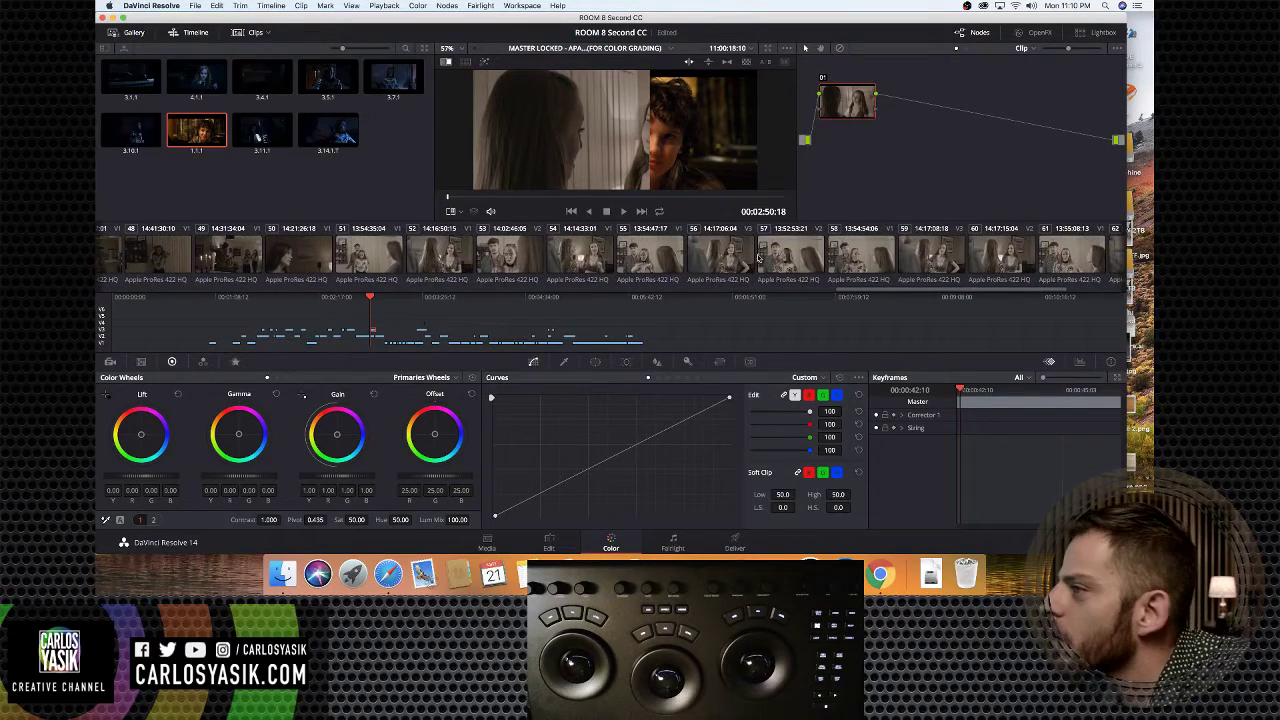
pyautogui.click(659, 264)
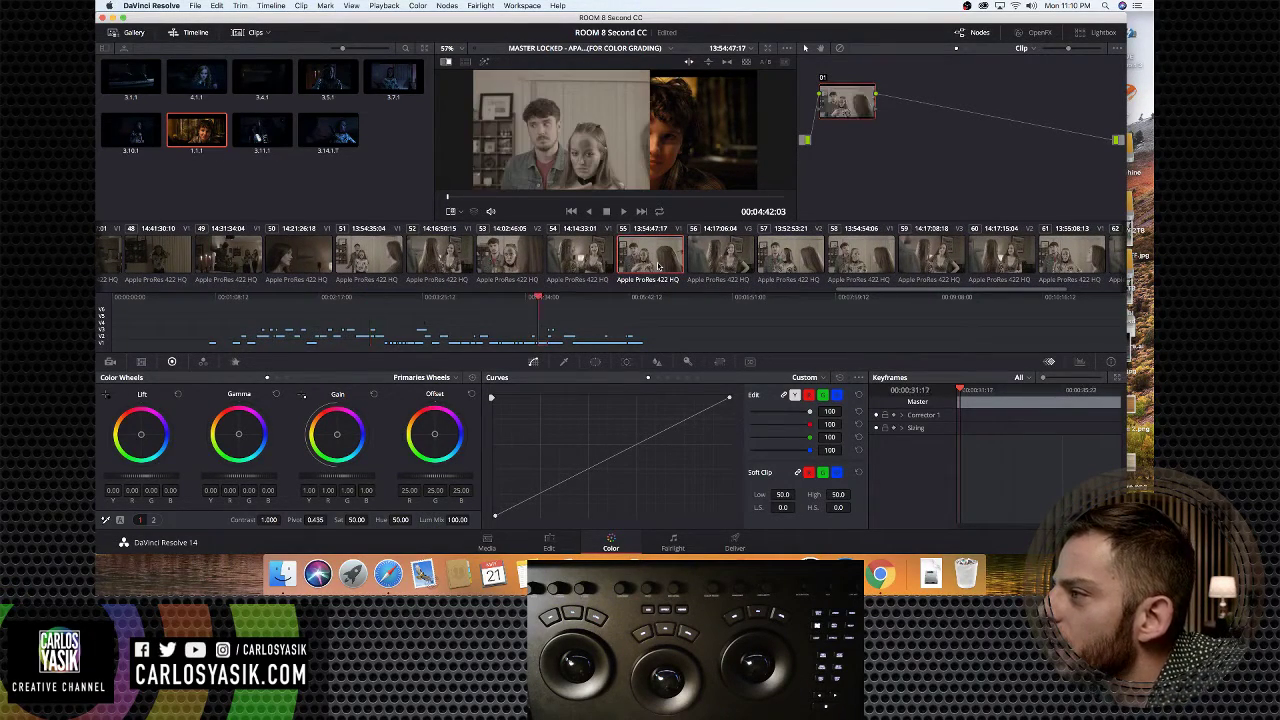
pyautogui.click(595, 265)
pyautogui.moveTo(650, 135); pyautogui.dragTo(615, 132)
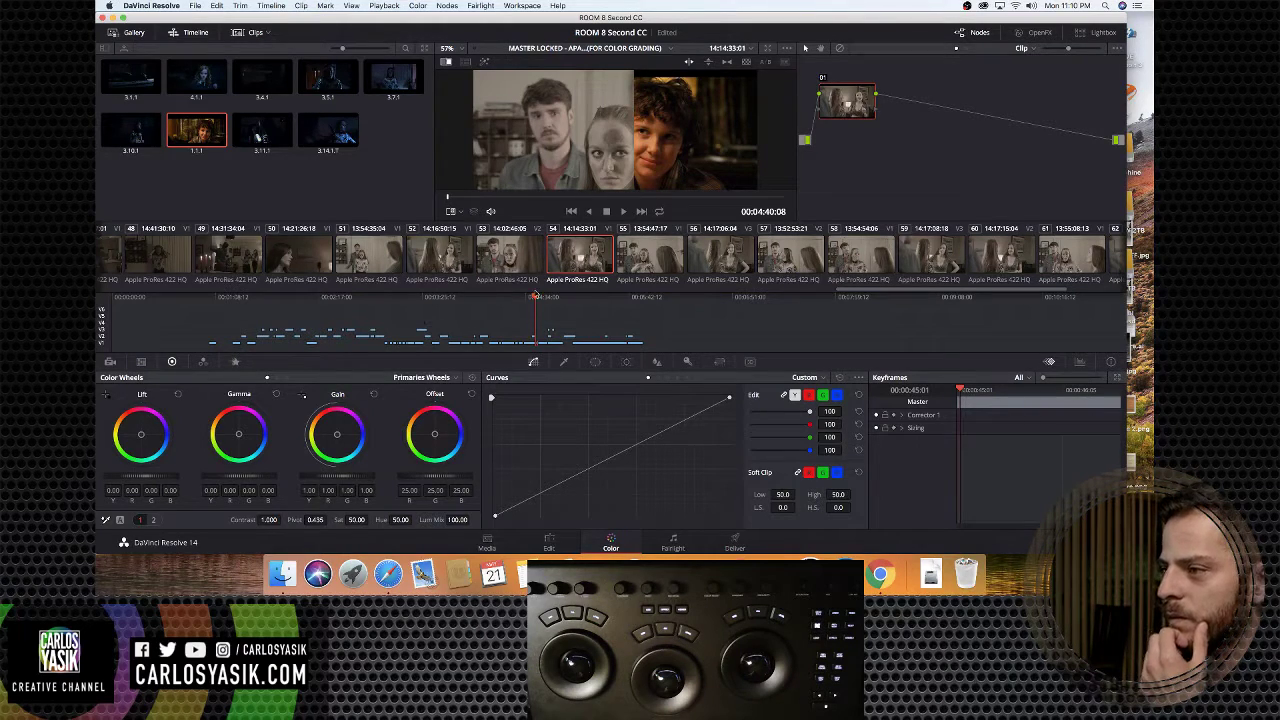
pyautogui.moveTo(535, 297); pyautogui.dragTo(447, 298)
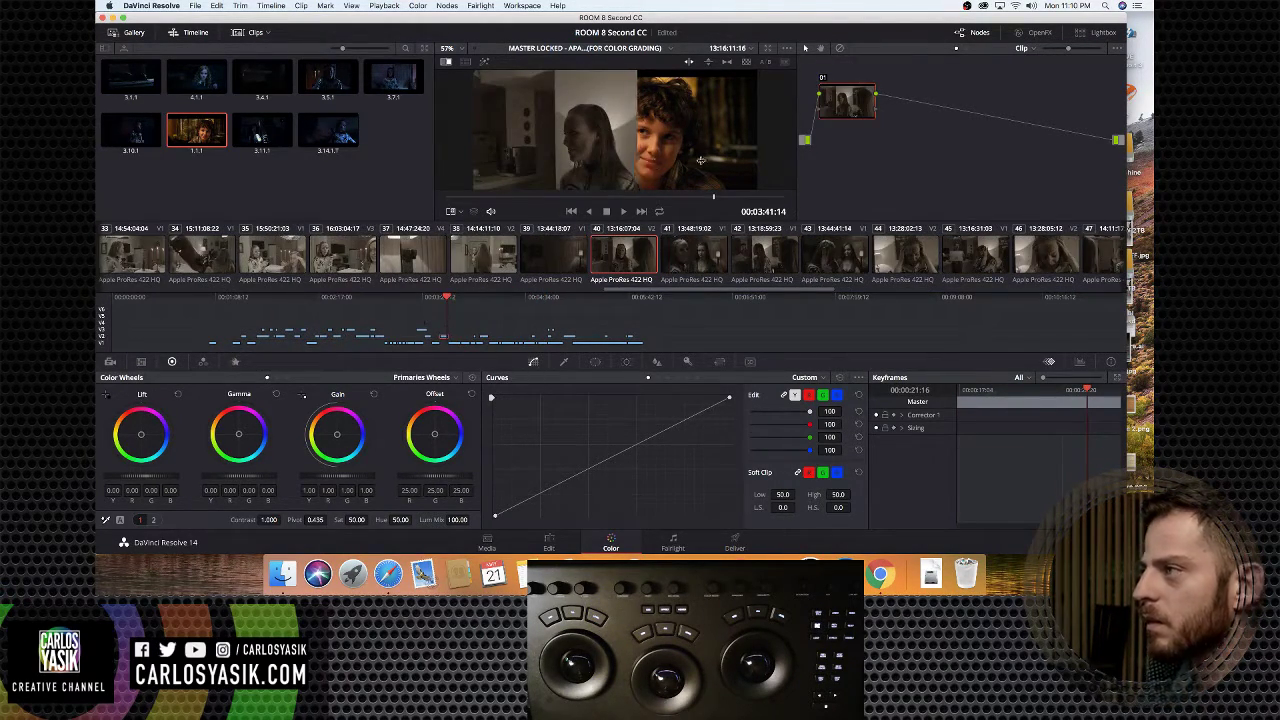
pyautogui.moveTo(700, 160); pyautogui.dragTo(758, 160)
# Go to clip 14, place the wipe edge near the middle of the frame, and step back to 00:02:09:16
pyautogui.moveTo(381, 299); pyautogui.dragTo(308, 301)
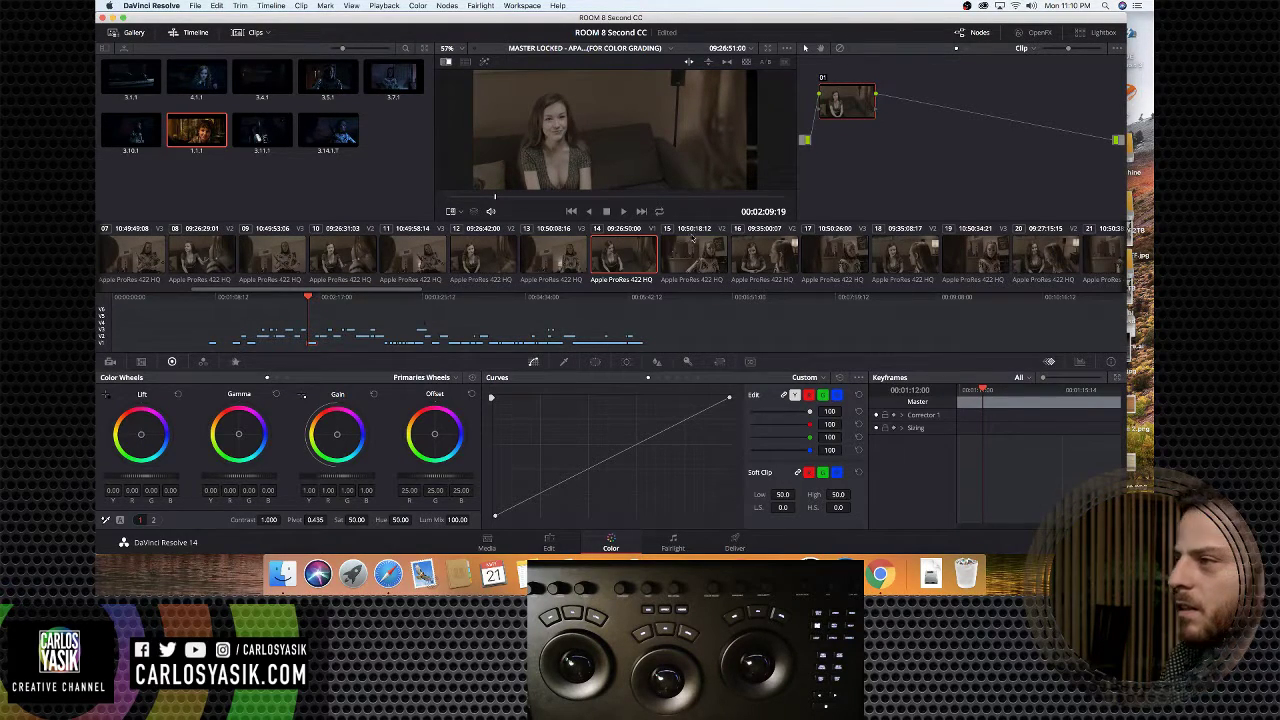
pyautogui.moveTo(750, 162); pyautogui.dragTo(500, 157)
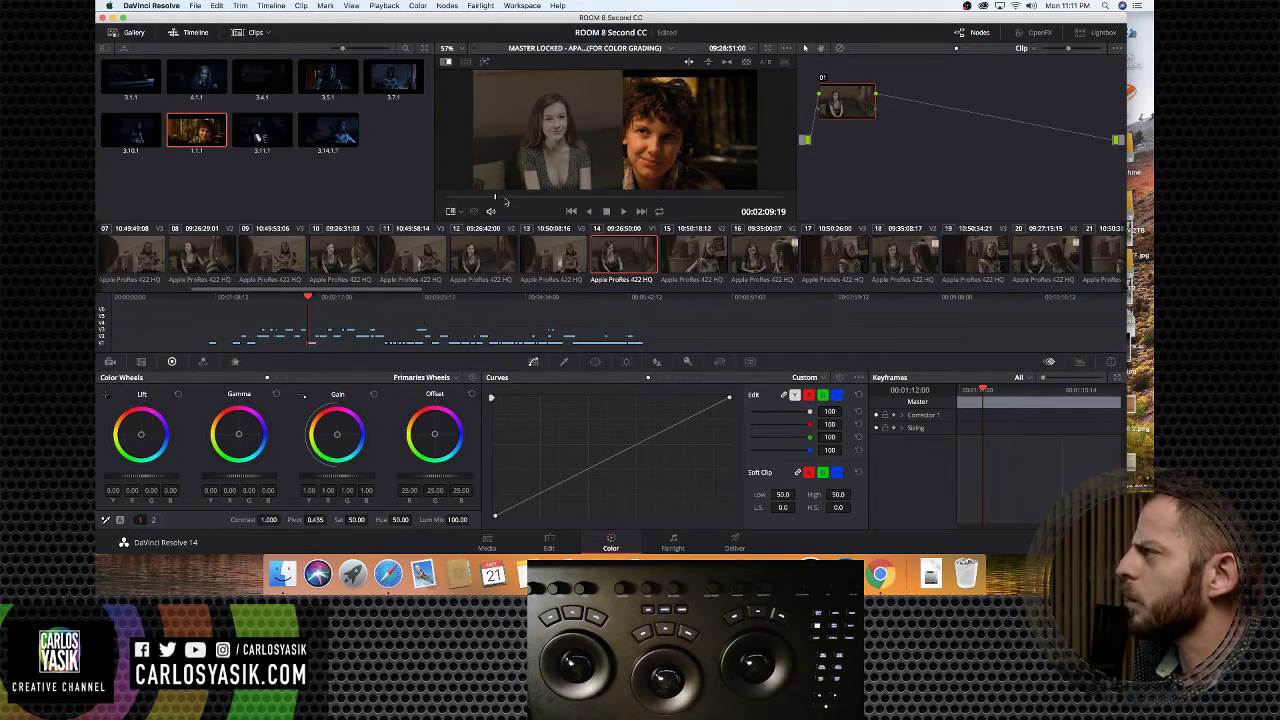
pyautogui.press('Left')
pyautogui.press('Left')
pyautogui.press('Left')
pyautogui.press('Left')
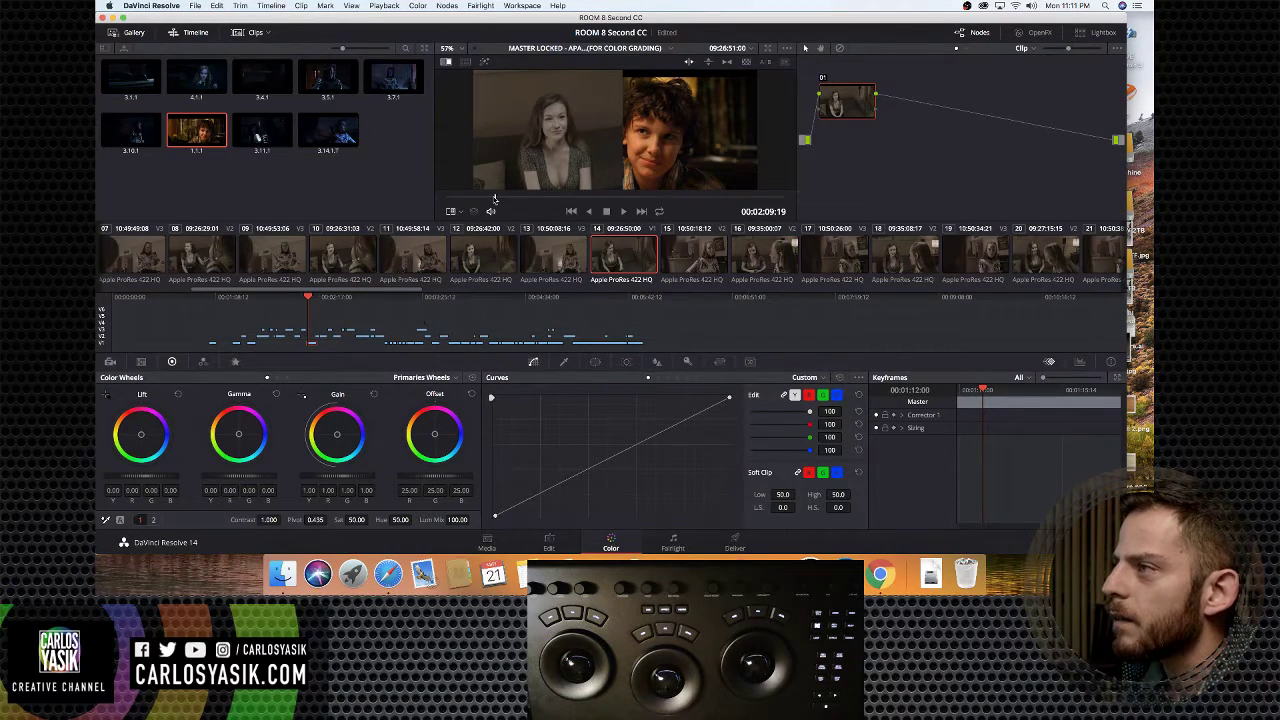
pyautogui.click(488, 198)
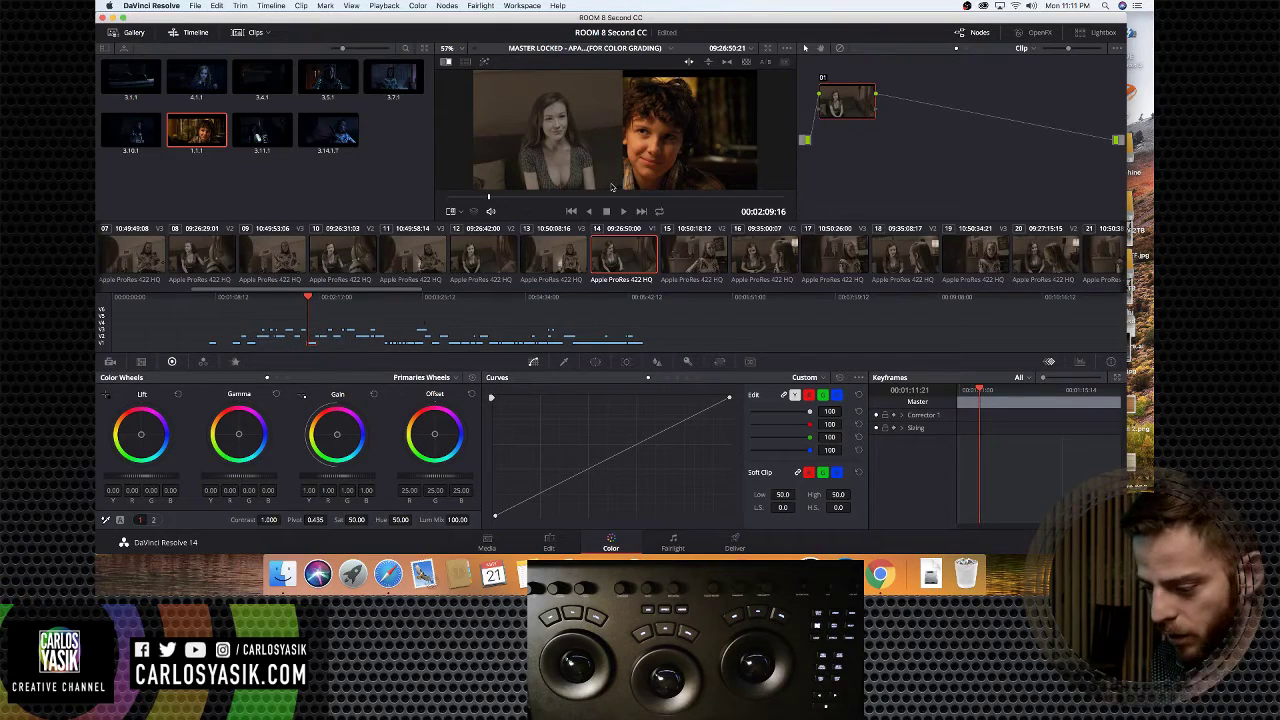
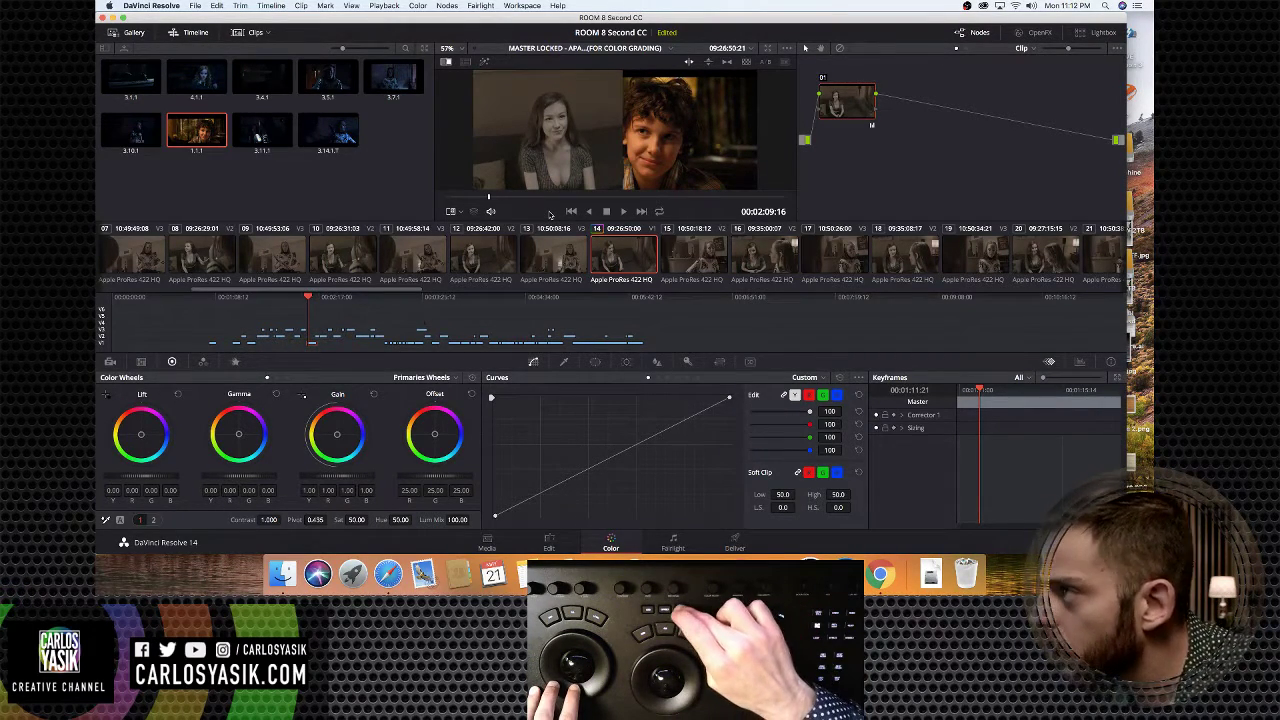
# View the clip 14 comparison full screen briefly, and open the video scopes in a slightly smaller window clear of the viewer image
pyautogui.press('super+f')
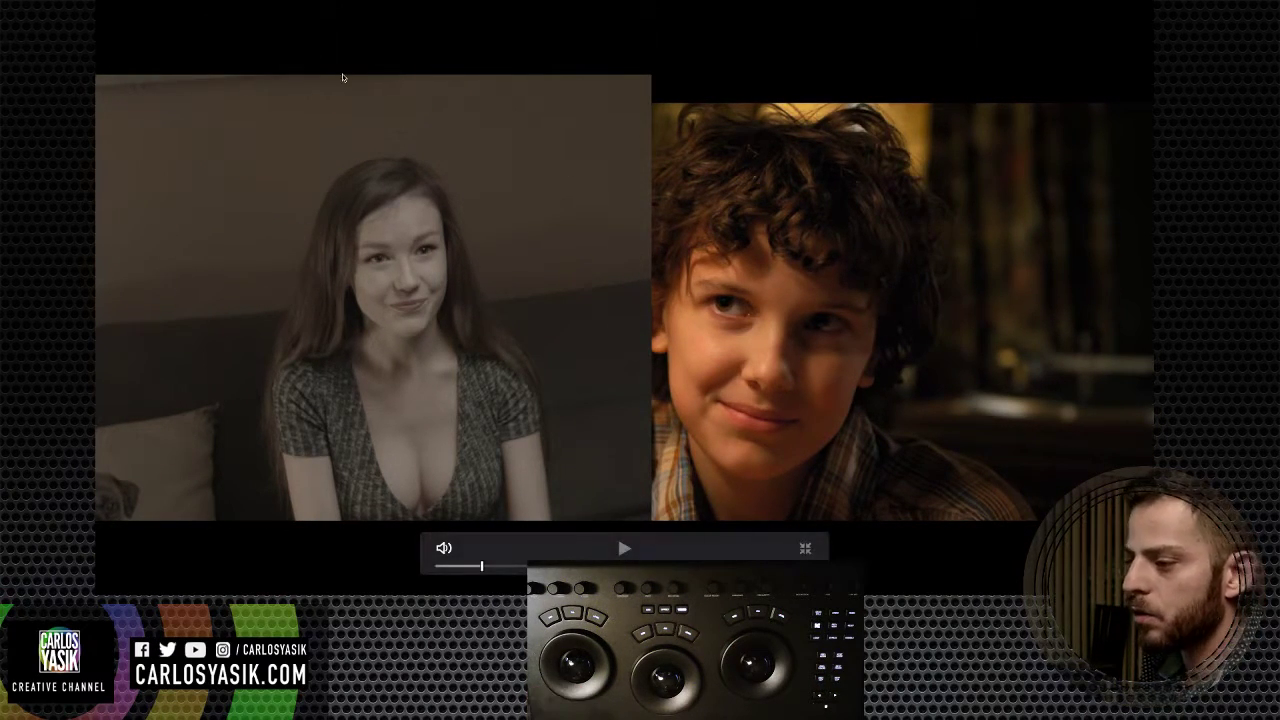
pyautogui.press('super+f')
pyautogui.click(524, 6)
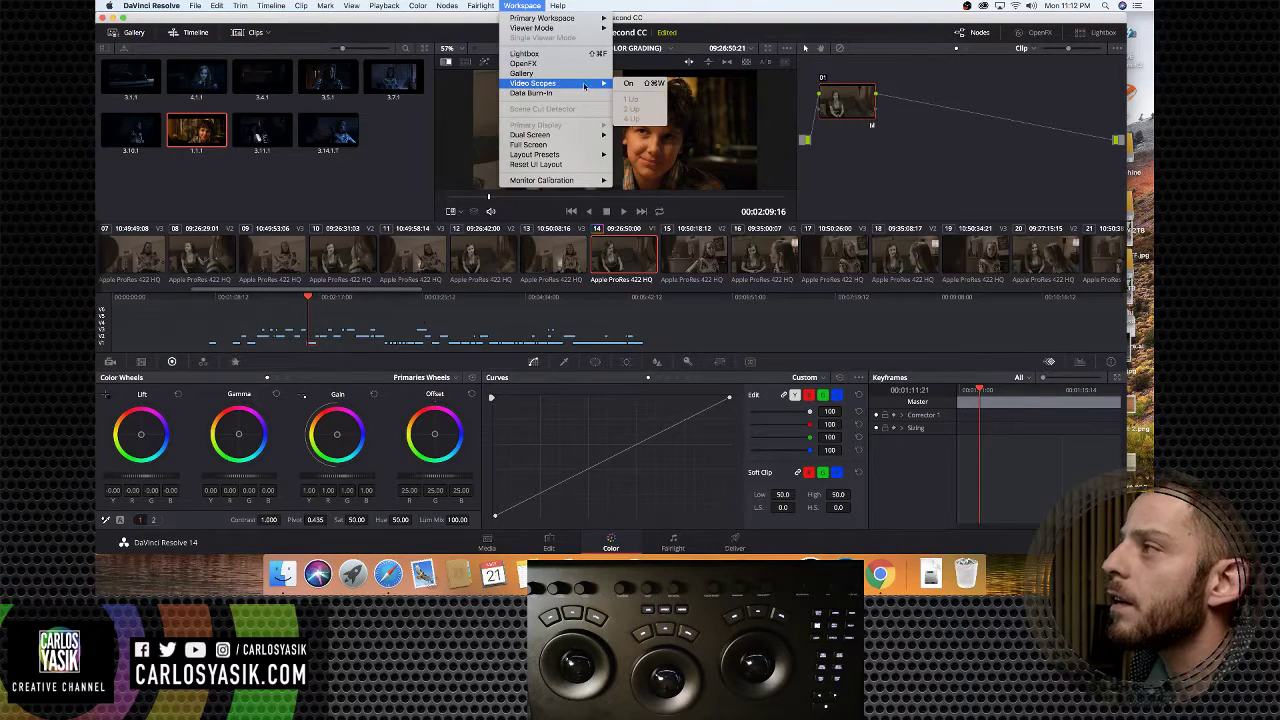
pyautogui.click(636, 84)
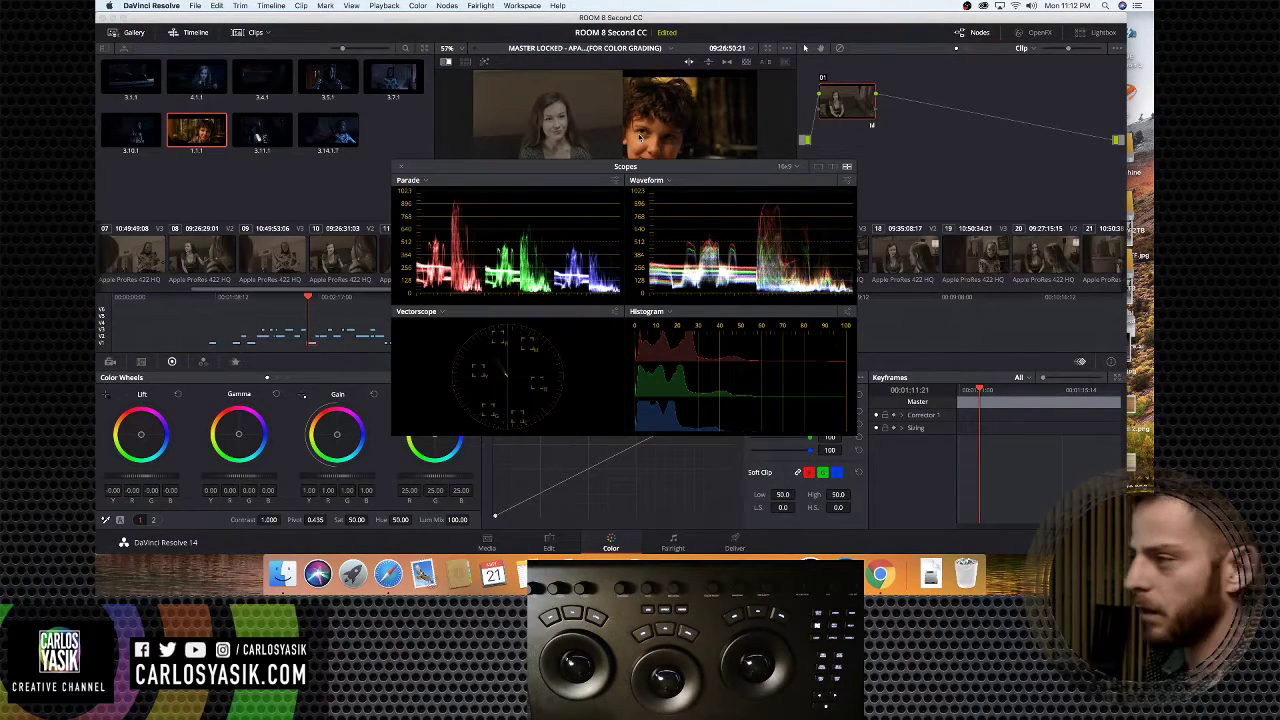
pyautogui.moveTo(518, 166); pyautogui.dragTo(772, 185)
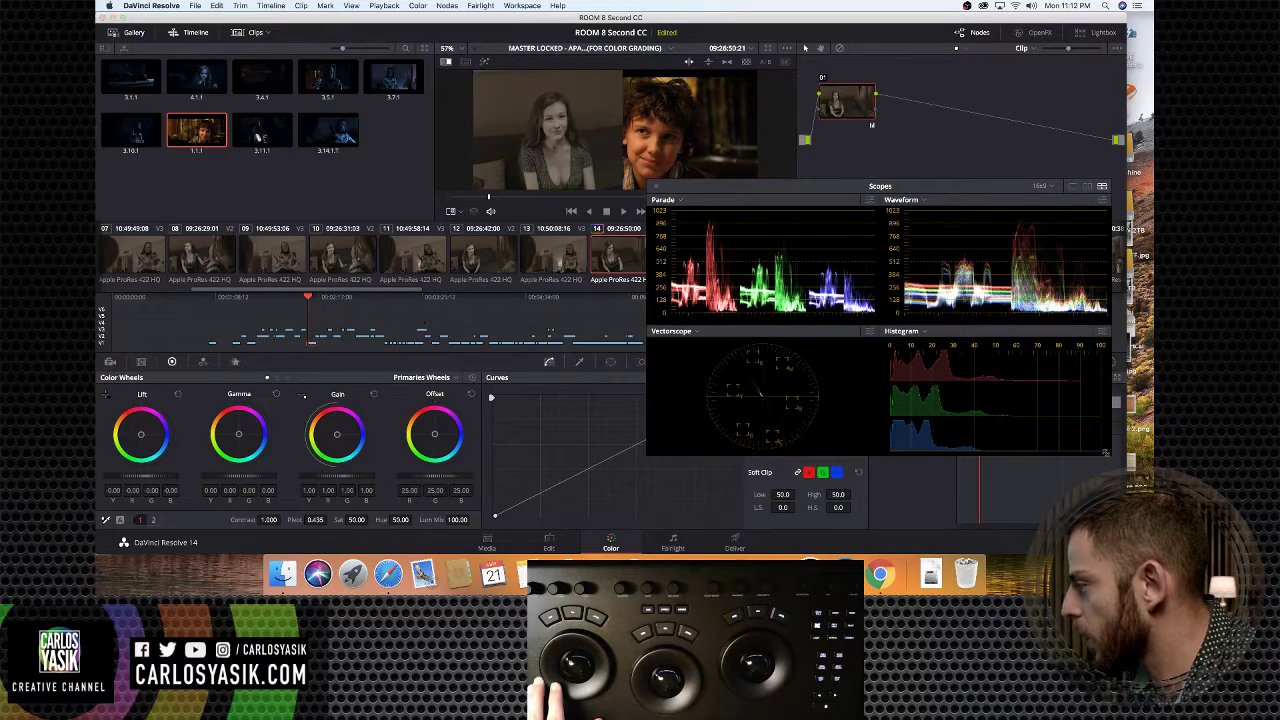
pyautogui.moveTo(1105, 452); pyautogui.dragTo(1085, 438)
# Switch the Parade scope to monochrome traces and move the Scopes window below the viewer
pyautogui.click(857, 201)
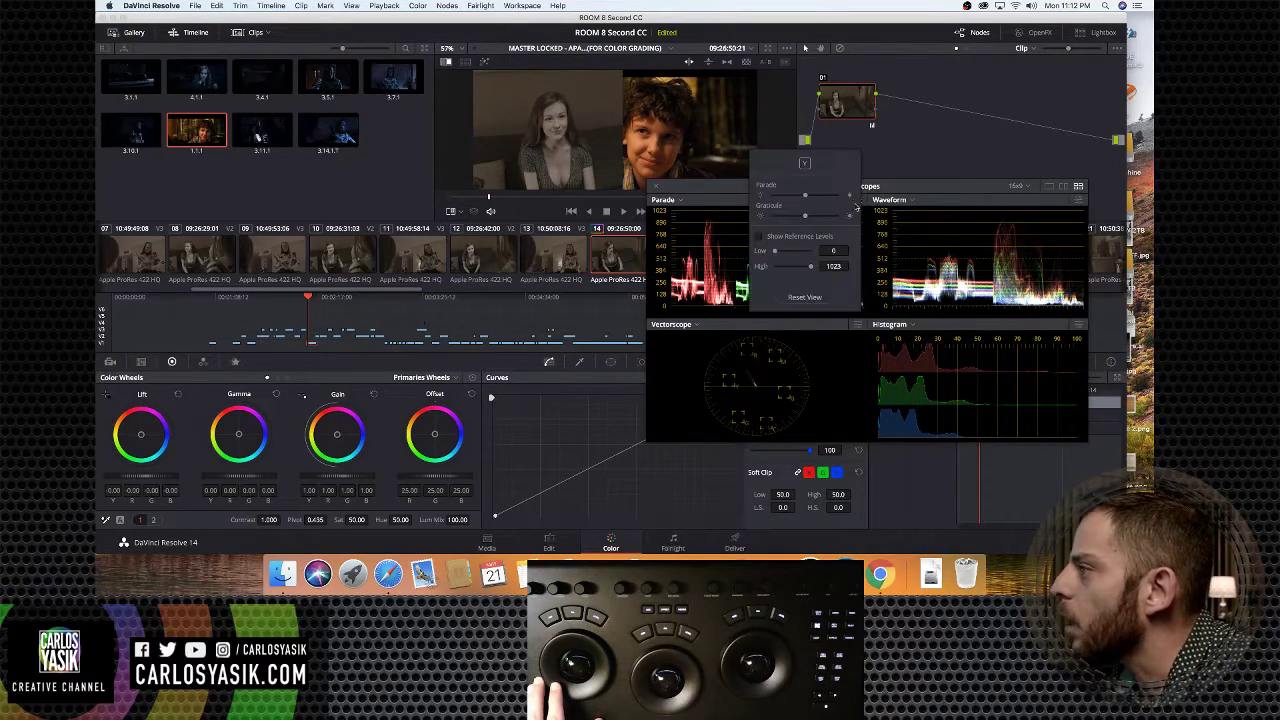
pyautogui.click(805, 164)
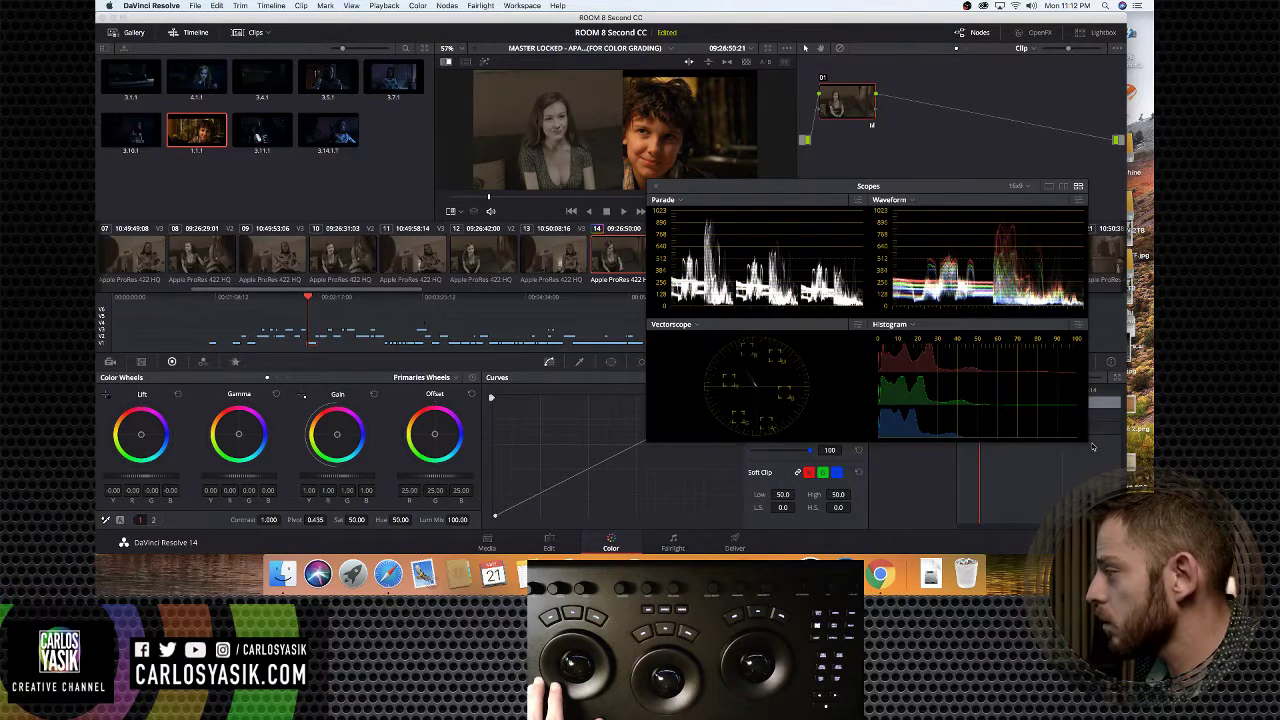
pyautogui.moveTo(1087, 445)
pyautogui.mouseDown()
pyautogui.moveTo(1157, 494)
pyautogui.moveTo(1099, 448)
pyautogui.mouseUp()
pyautogui.moveTo(822, 188); pyautogui.dragTo(860, 276)
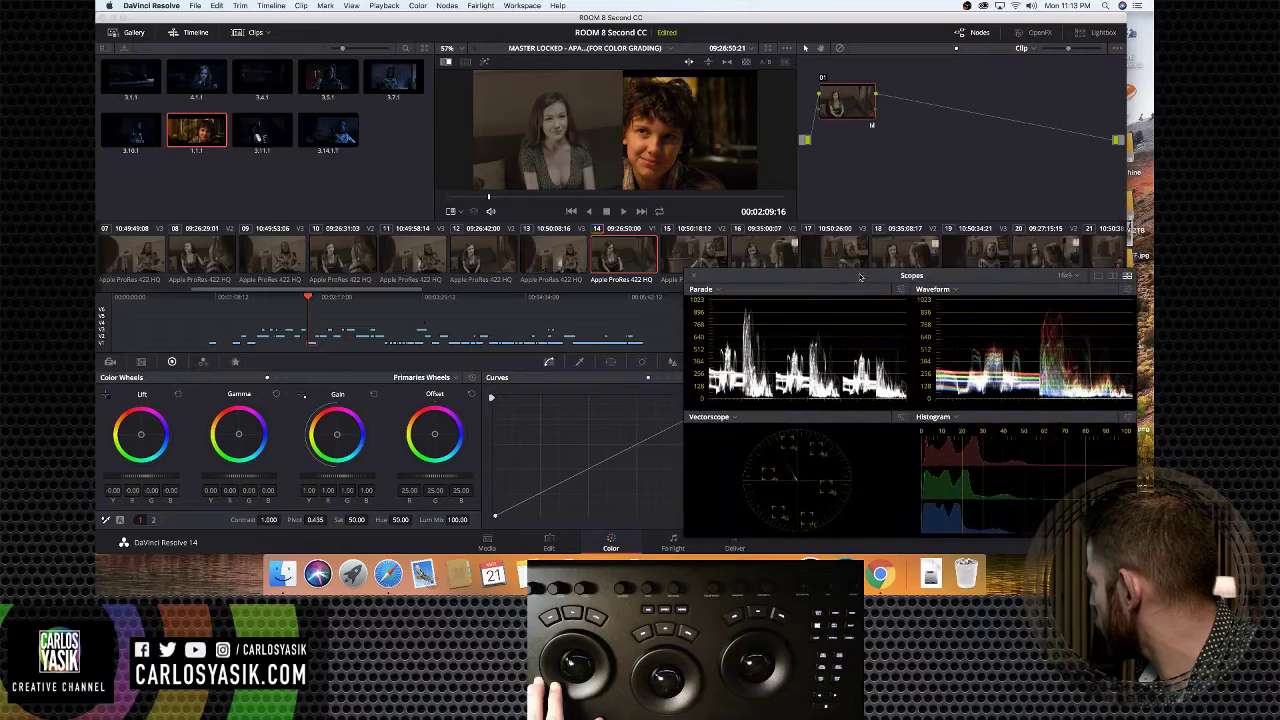
# Try to show the video scopes on top of the full-screen wipe comparison
pyautogui.click(522, 6)
pyautogui.click(522, 8)
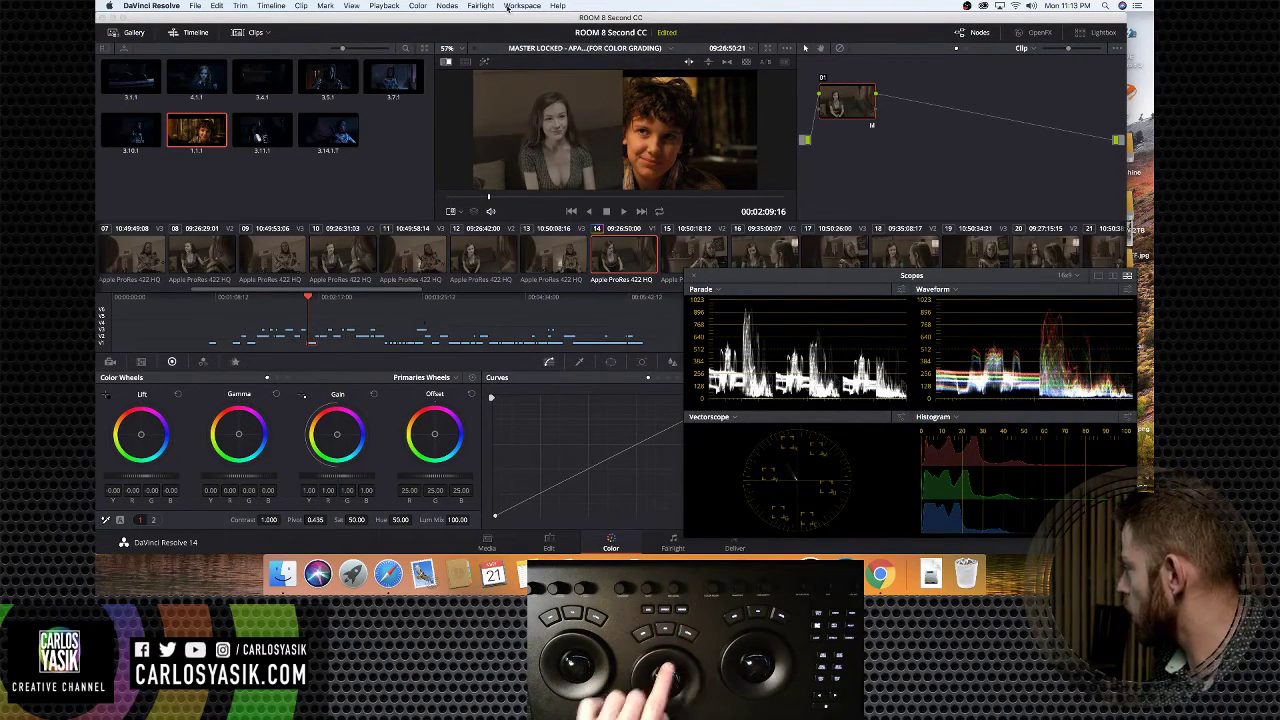
pyautogui.press('super+f')
pyautogui.moveTo(661, 231)
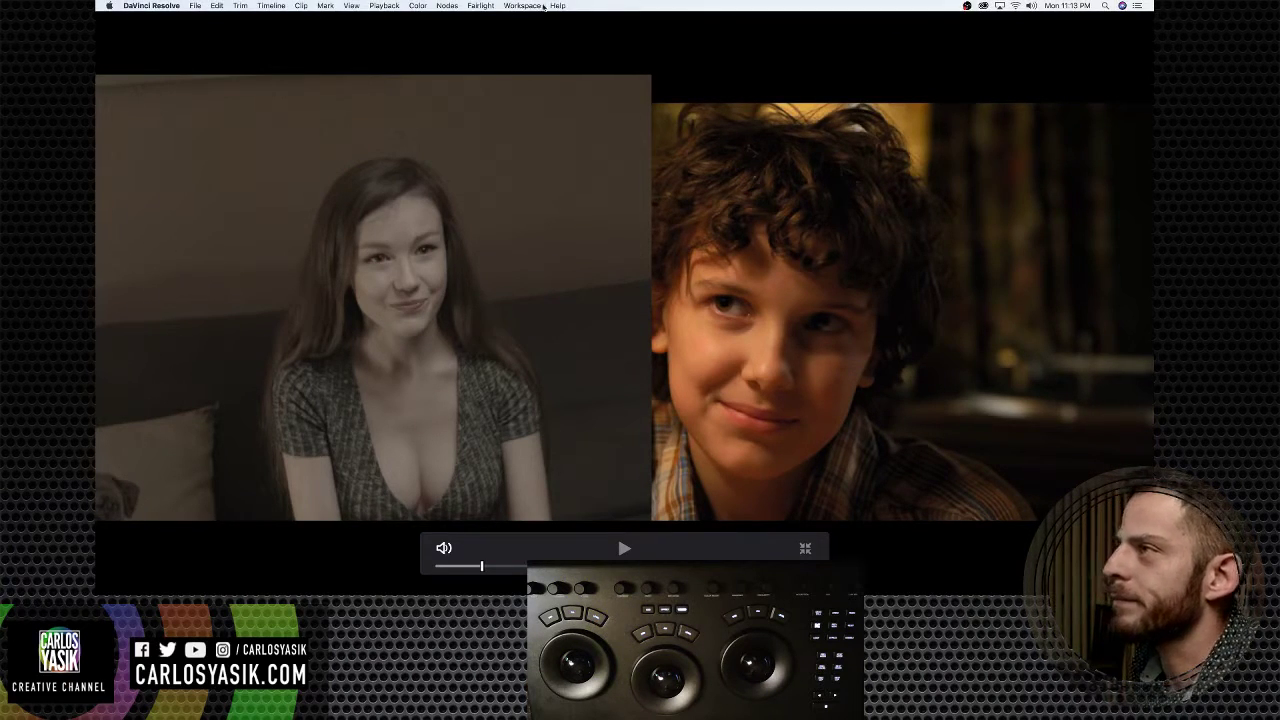
pyautogui.click(540, 6)
pyautogui.moveTo(572, 128)
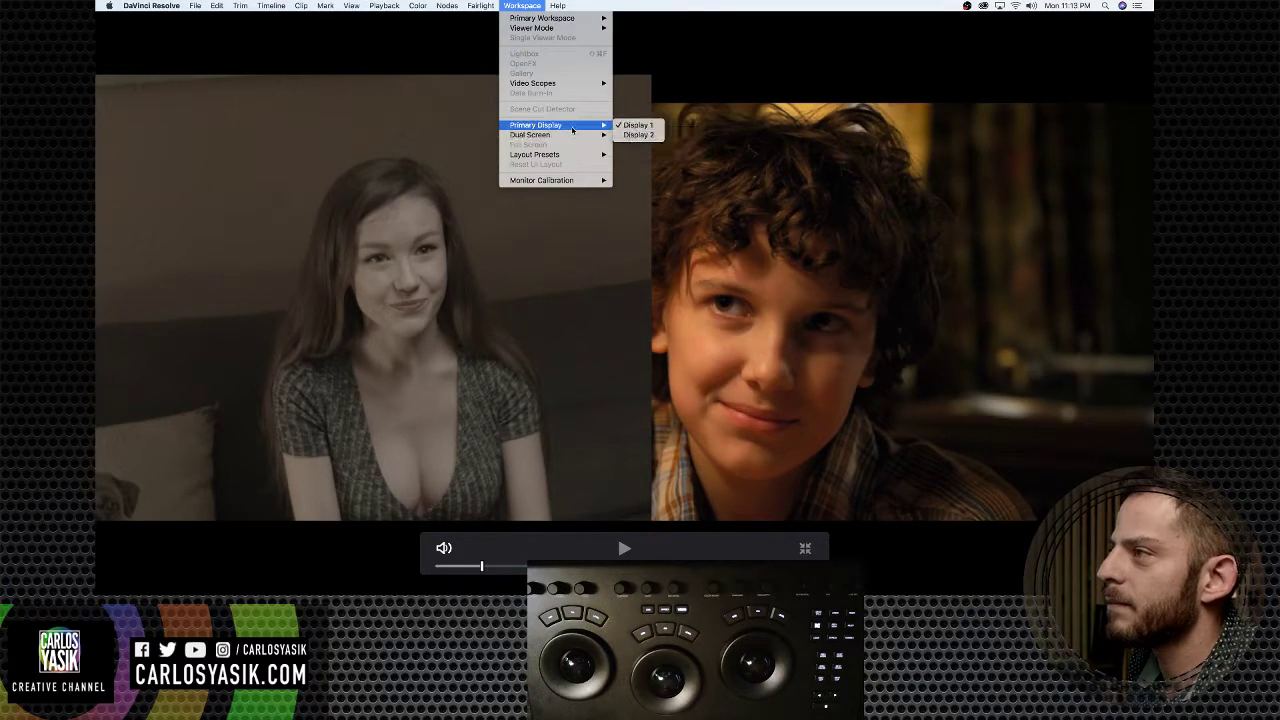
pyautogui.moveTo(587, 86)
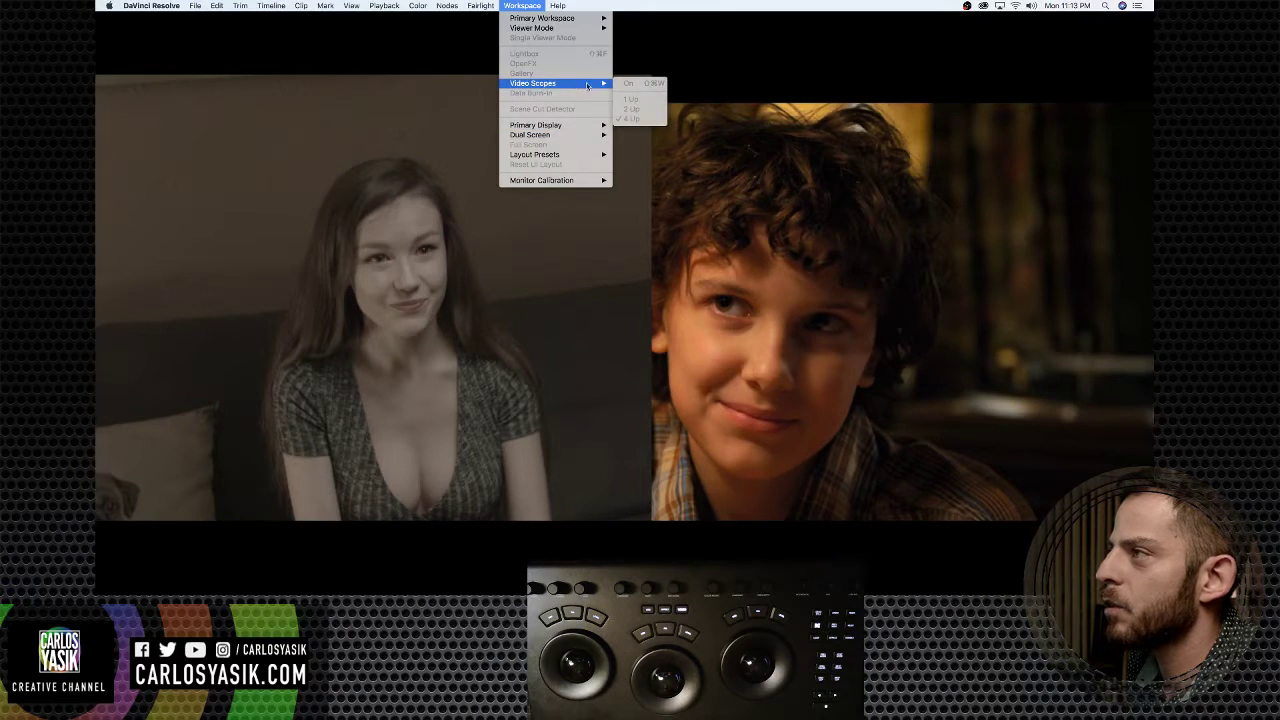
pyautogui.press('Escape')
pyautogui.click(522, 6)
pyautogui.click(522, 6)
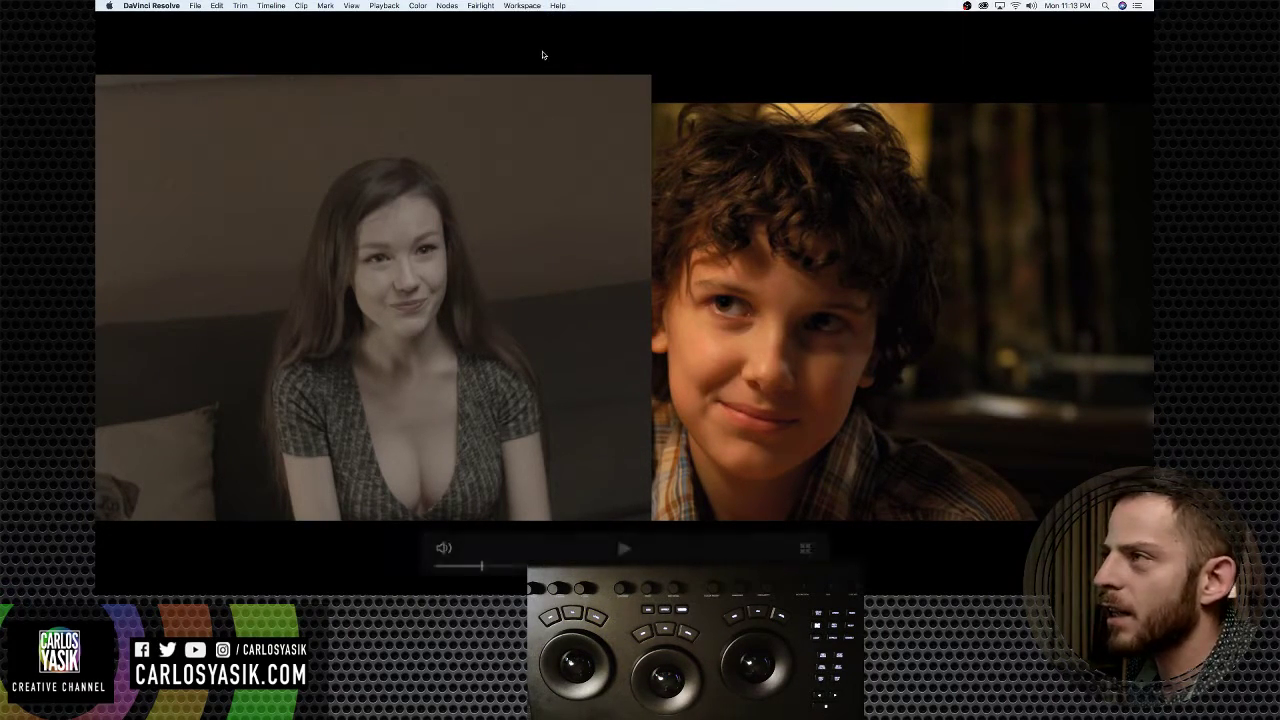
pyautogui.press('Escape')
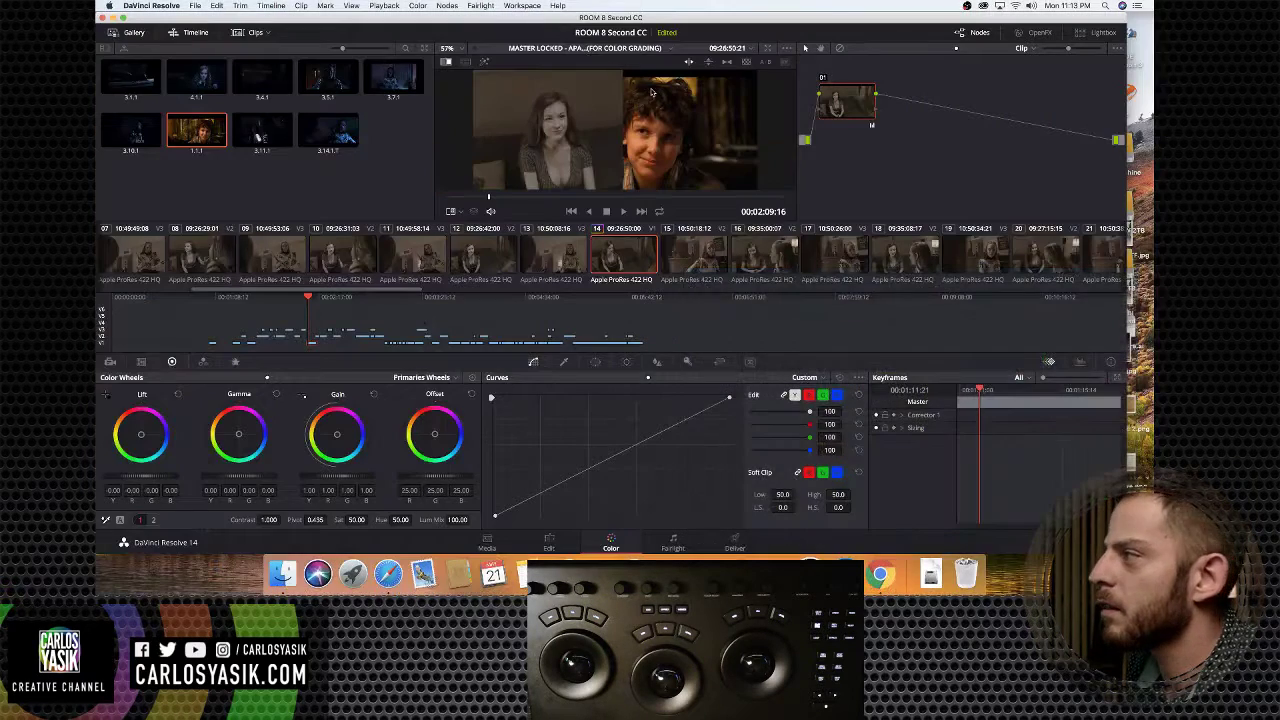
# Reopen the video scopes and try the full-screen comparison with them once more
pyautogui.click(522, 5)
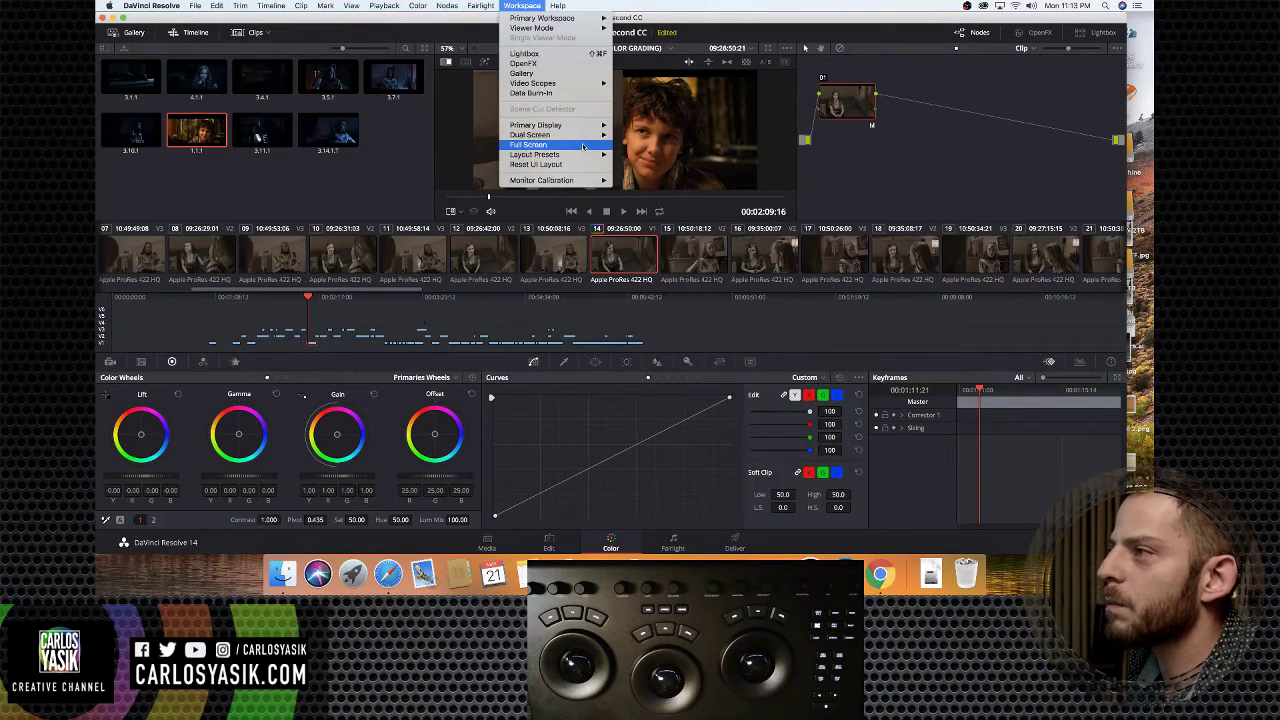
pyautogui.moveTo(581, 83)
pyautogui.click(636, 84)
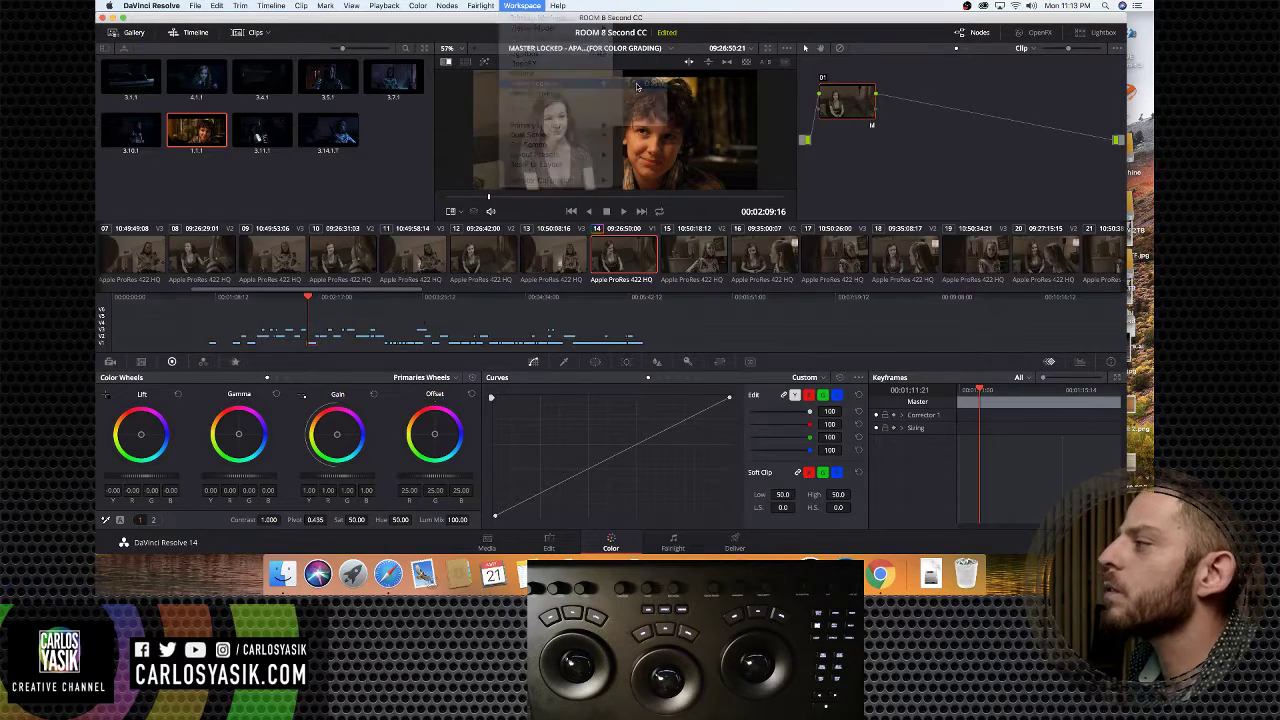
pyautogui.moveTo(782, 281); pyautogui.dragTo(765, 253)
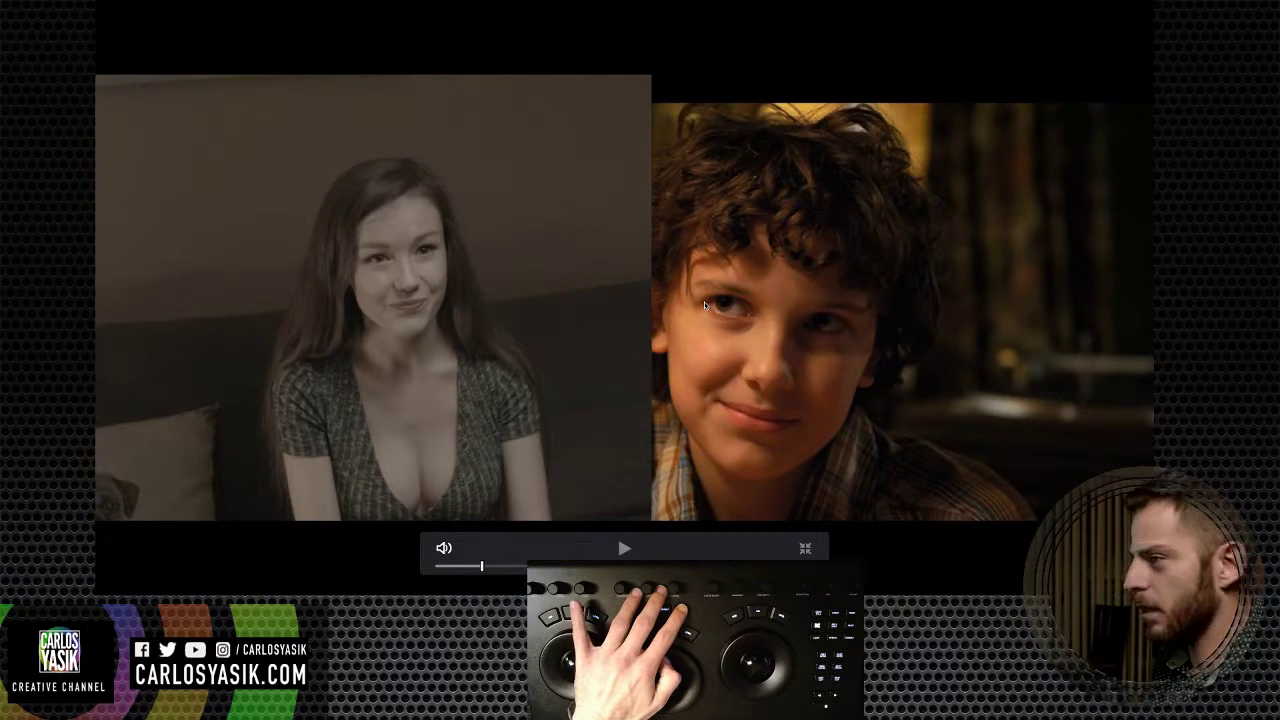
pyautogui.press('Escape')
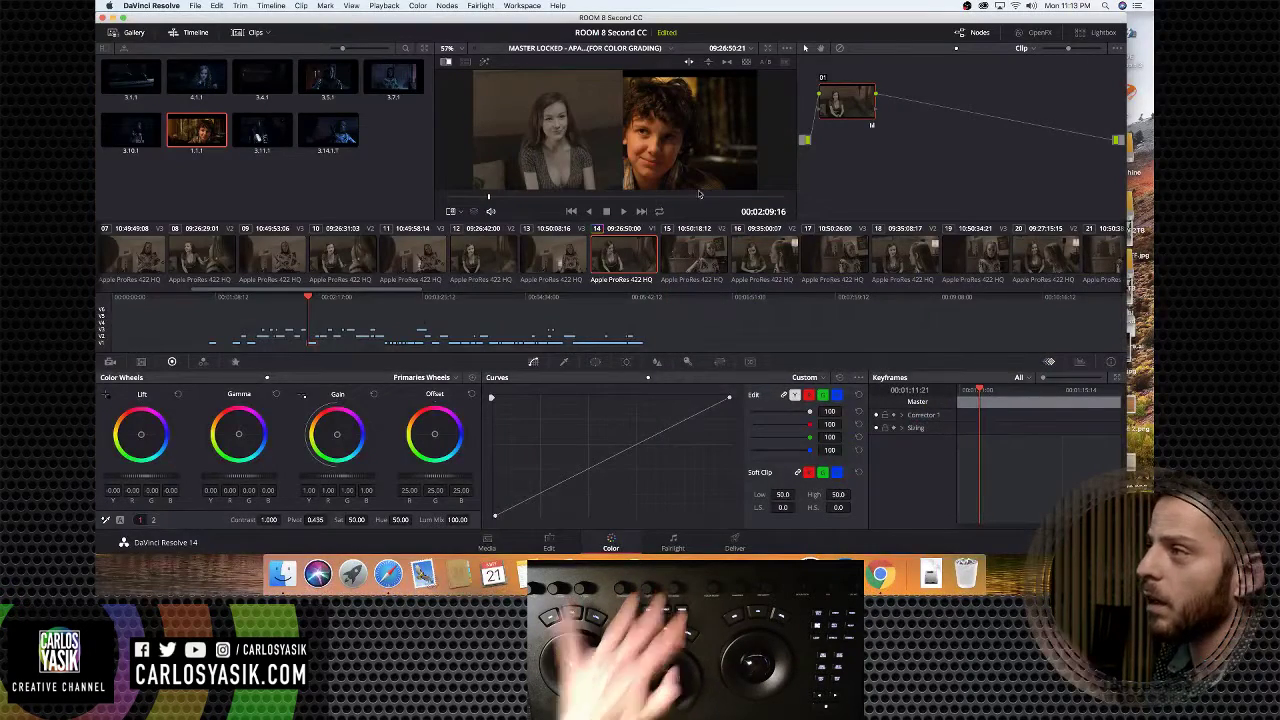
# Enlarge the viewer above the grading palettes and reopen the video scopes over its lower part
pyautogui.click(768, 48)
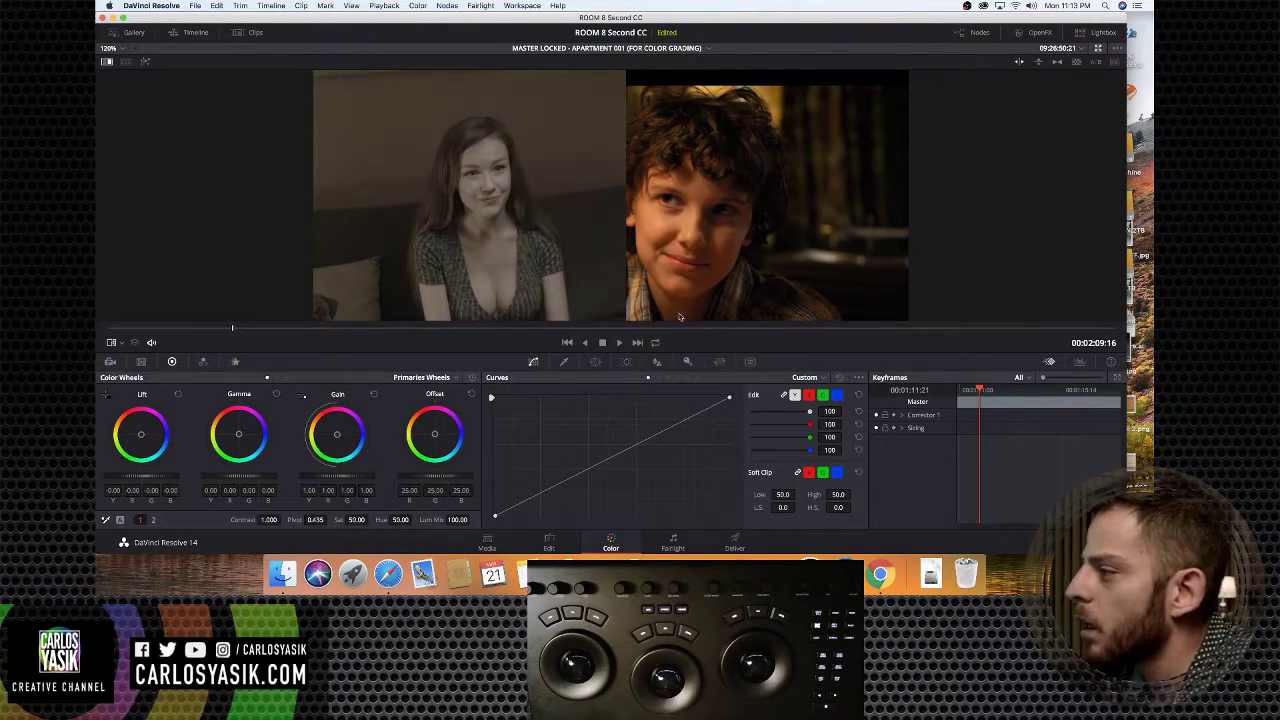
pyautogui.click(522, 5)
pyautogui.moveTo(560, 83)
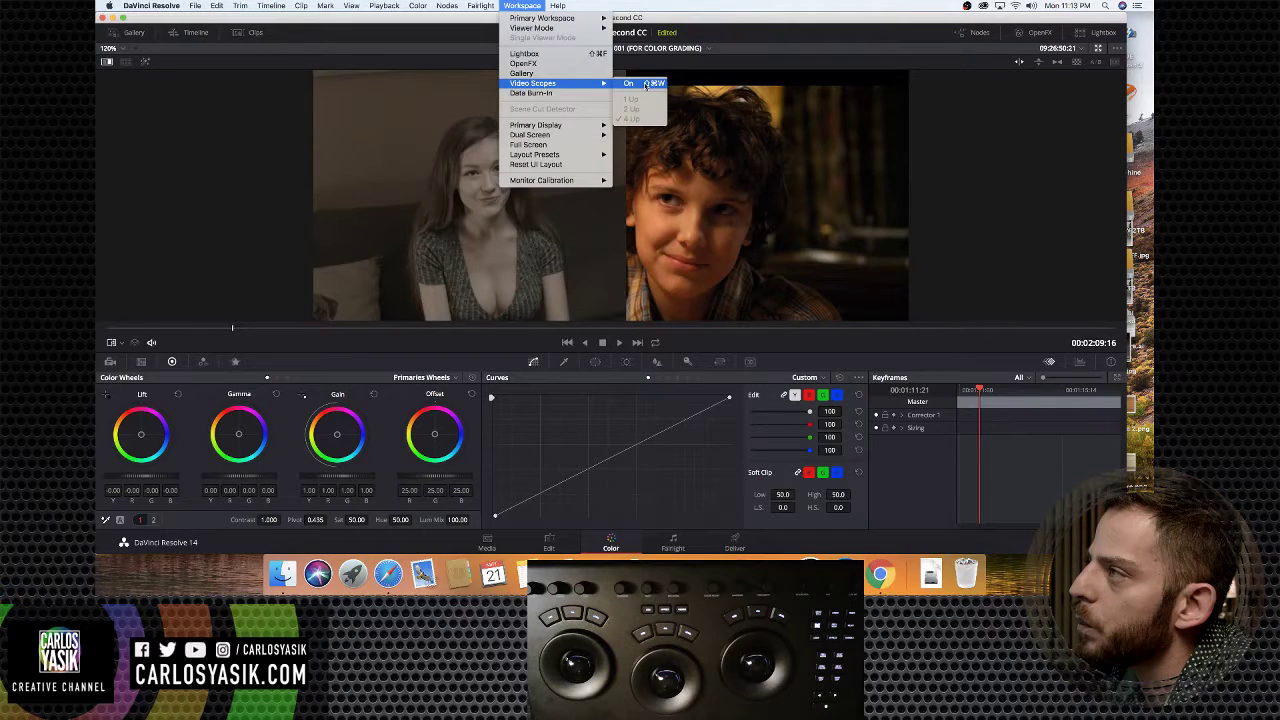
pyautogui.click(645, 84)
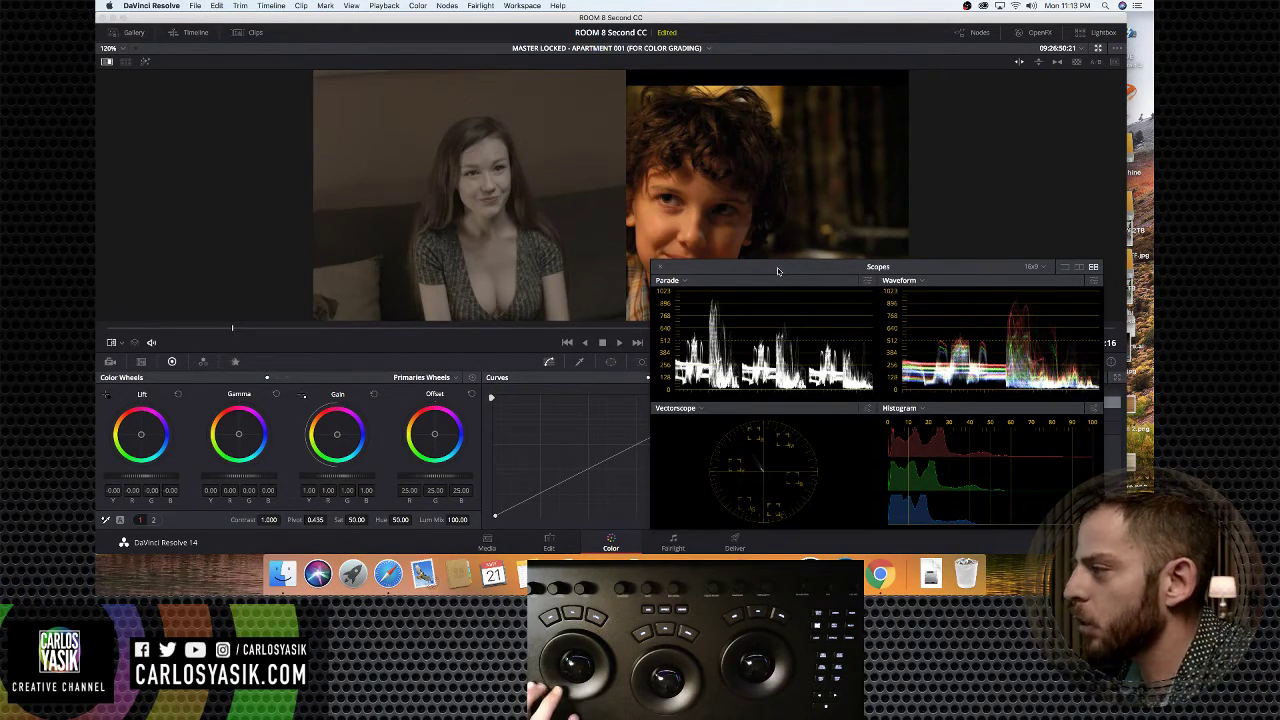
pyautogui.moveTo(777, 267); pyautogui.dragTo(773, 268)
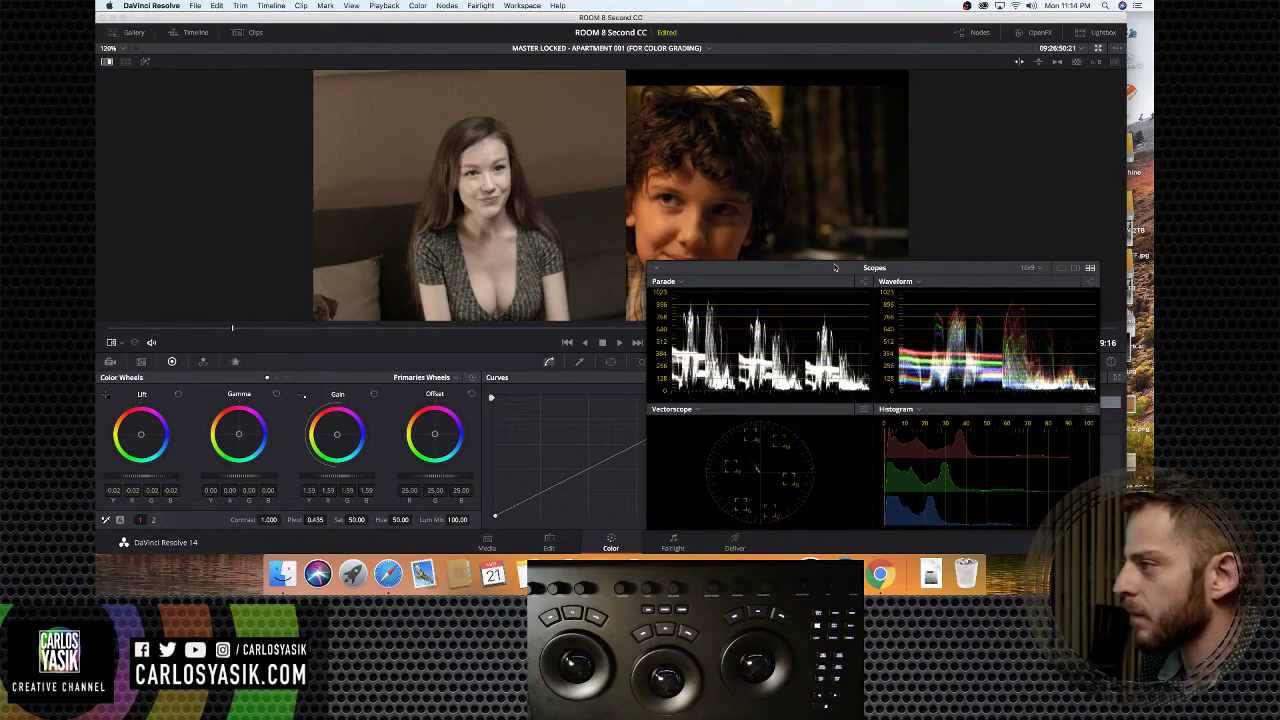
# Move the Scopes window clear of the reference still's face and shift the wipe edge to reveal more of the still beside clip 14
pyautogui.moveTo(835, 268); pyautogui.dragTo(794, 263)
pyautogui.moveTo(677, 267); pyautogui.dragTo(773, 250)
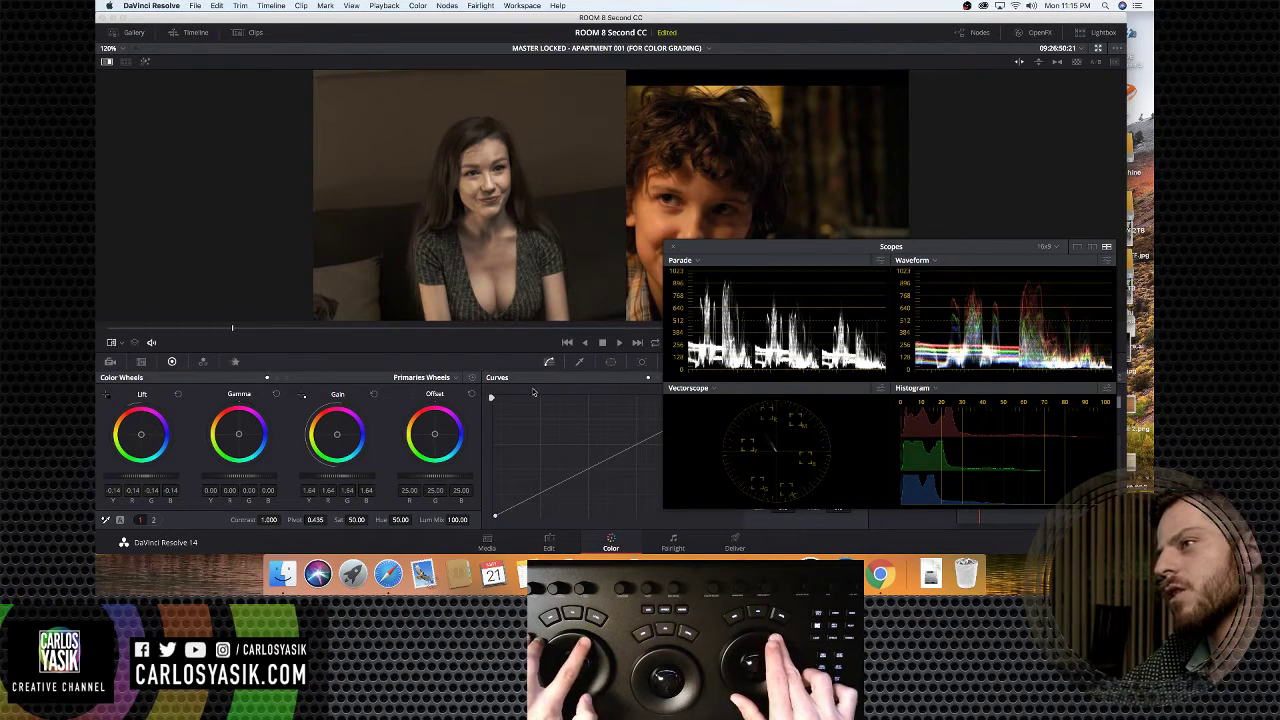
pyautogui.moveTo(696, 240); pyautogui.dragTo(768, 295)
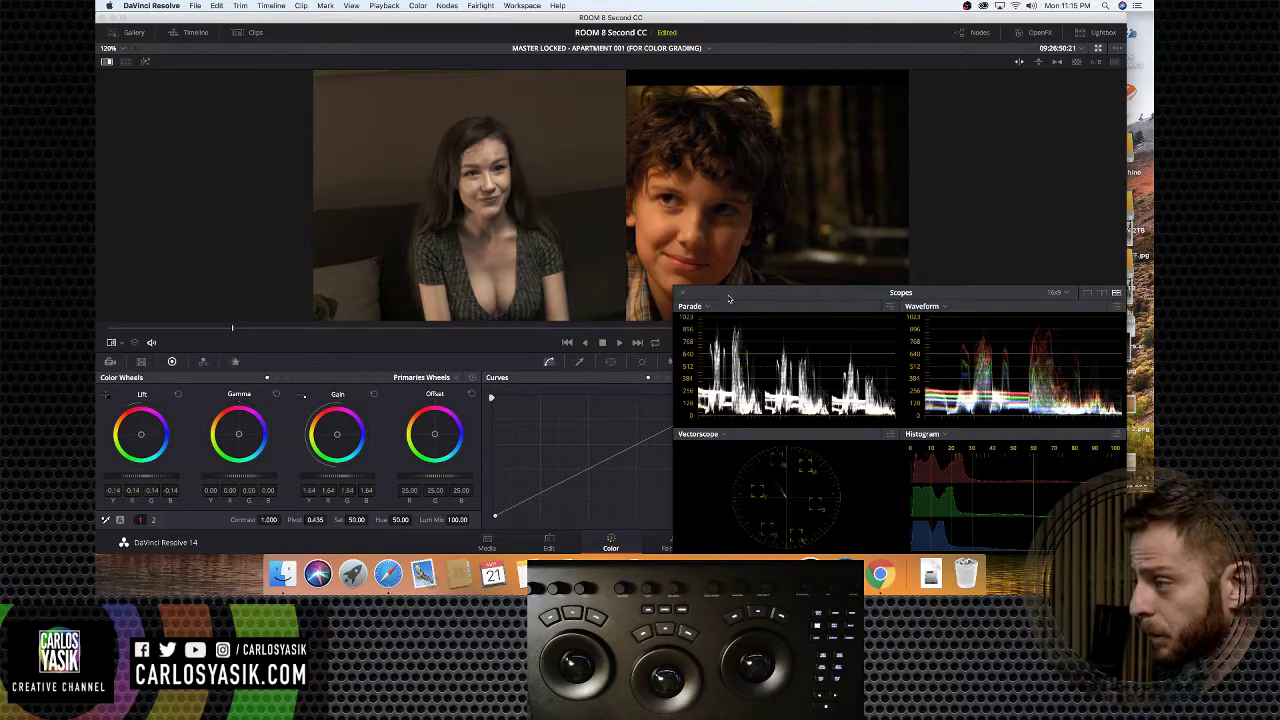
pyautogui.moveTo(728, 298); pyautogui.dragTo(737, 280)
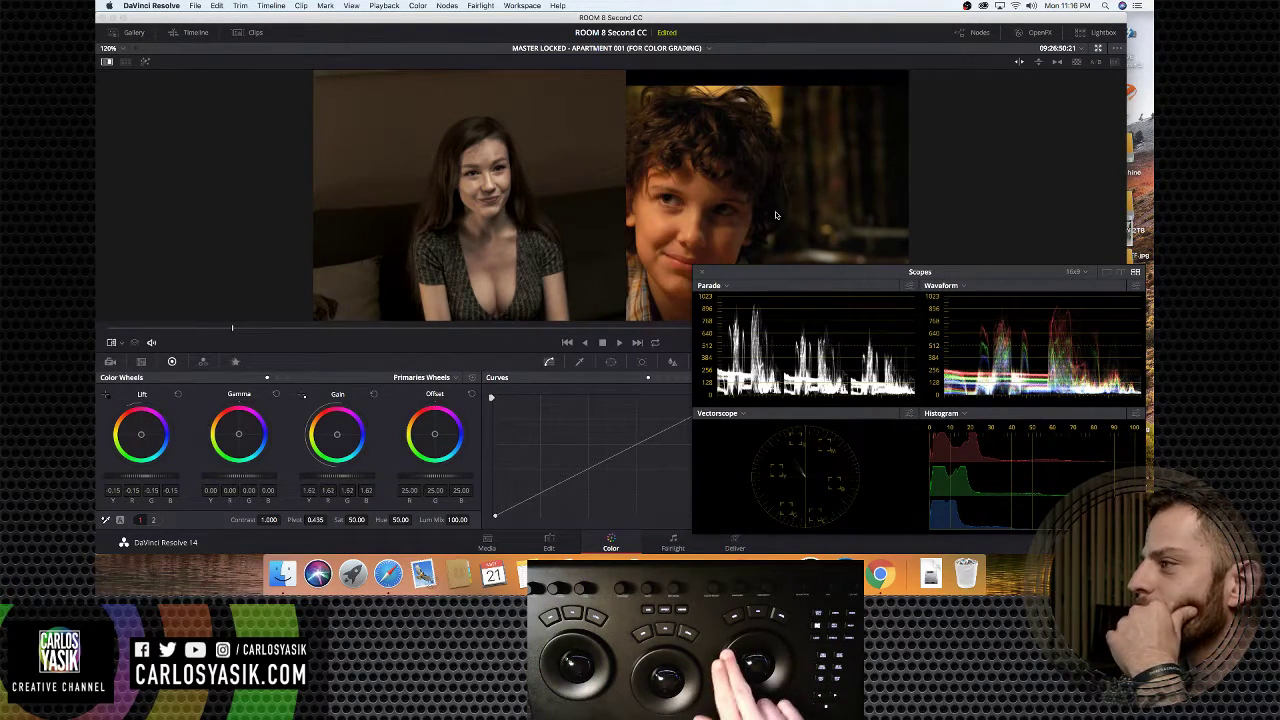
pyautogui.moveTo(795, 275); pyautogui.dragTo(908, 293)
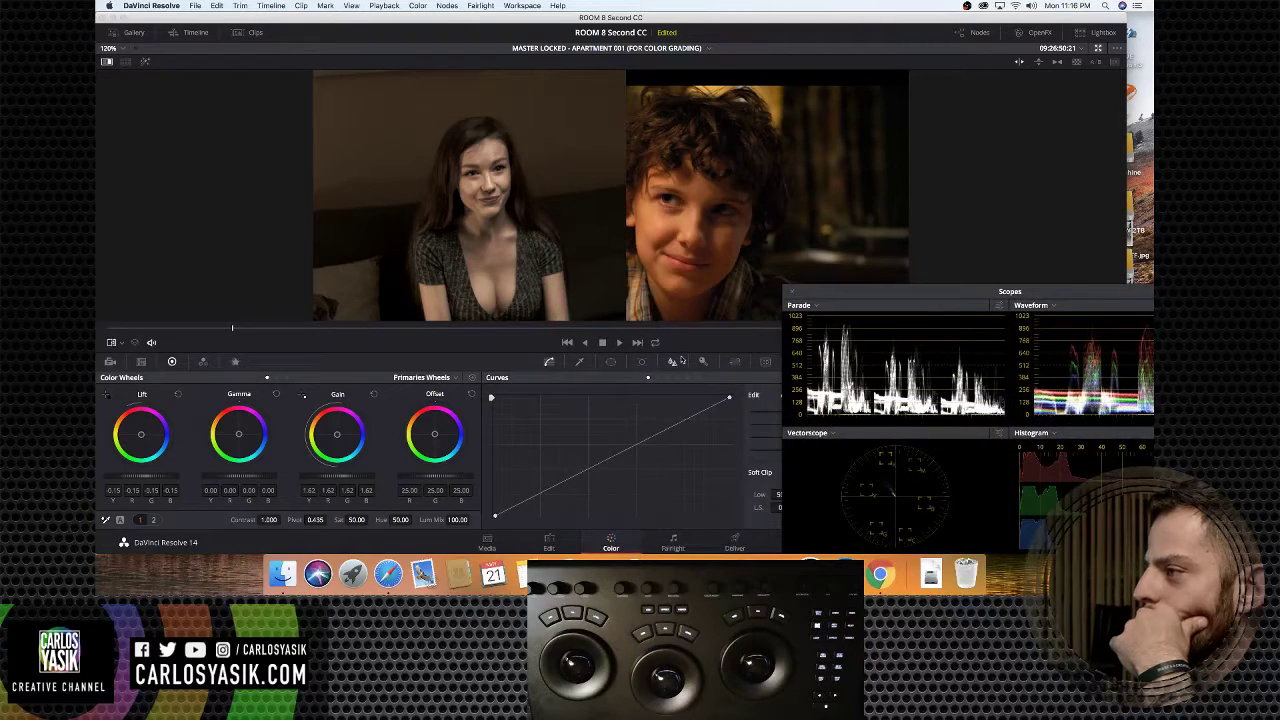
pyautogui.moveTo(628, 260); pyautogui.dragTo(490, 215)
pyautogui.moveTo(340, 212); pyautogui.dragTo(395, 211)
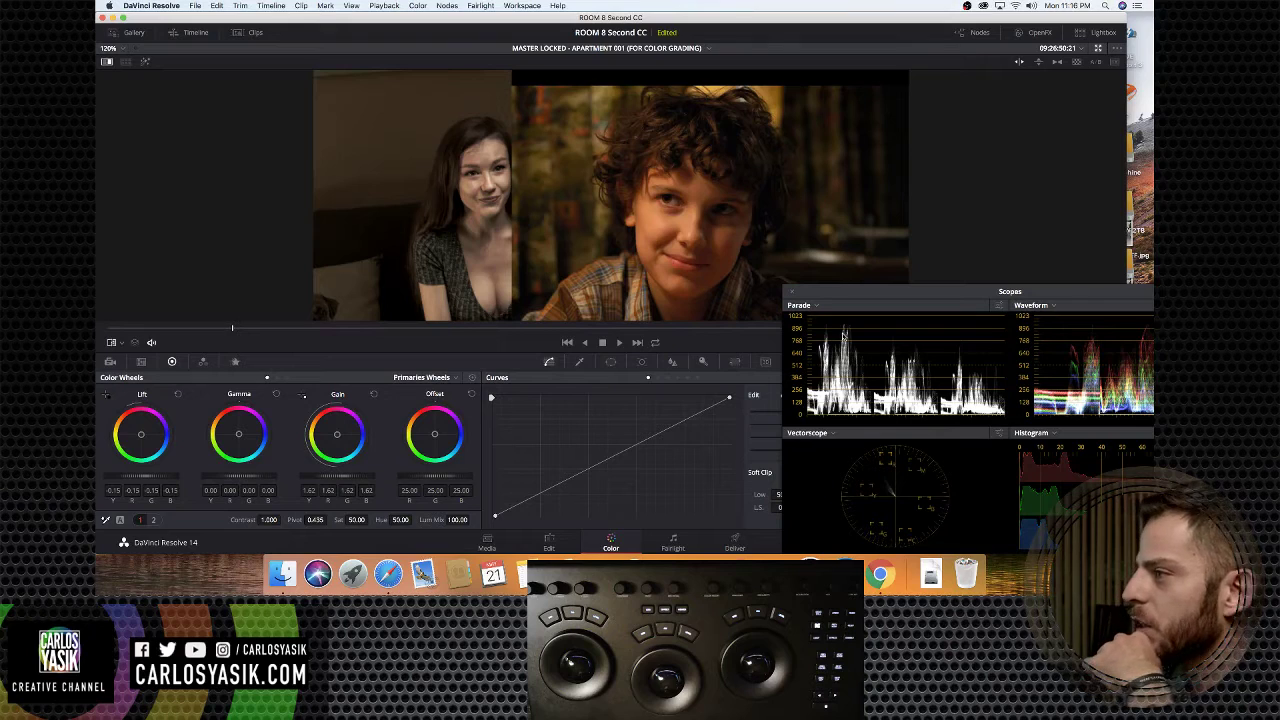
# Move the Scopes window fully into view over the curves and keyframes palettes, leaving most of the reference still's face uncovered
pyautogui.moveTo(845, 299); pyautogui.dragTo(814, 246)
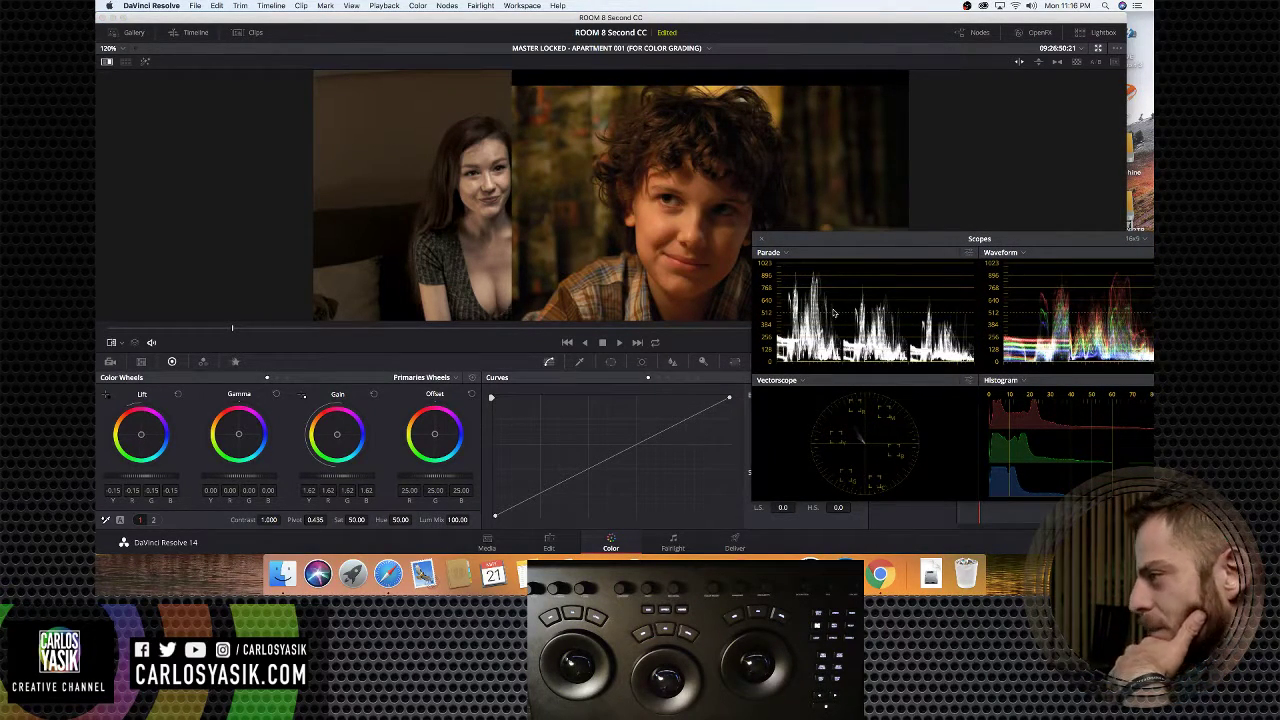
pyautogui.moveTo(824, 240); pyautogui.dragTo(798, 242)
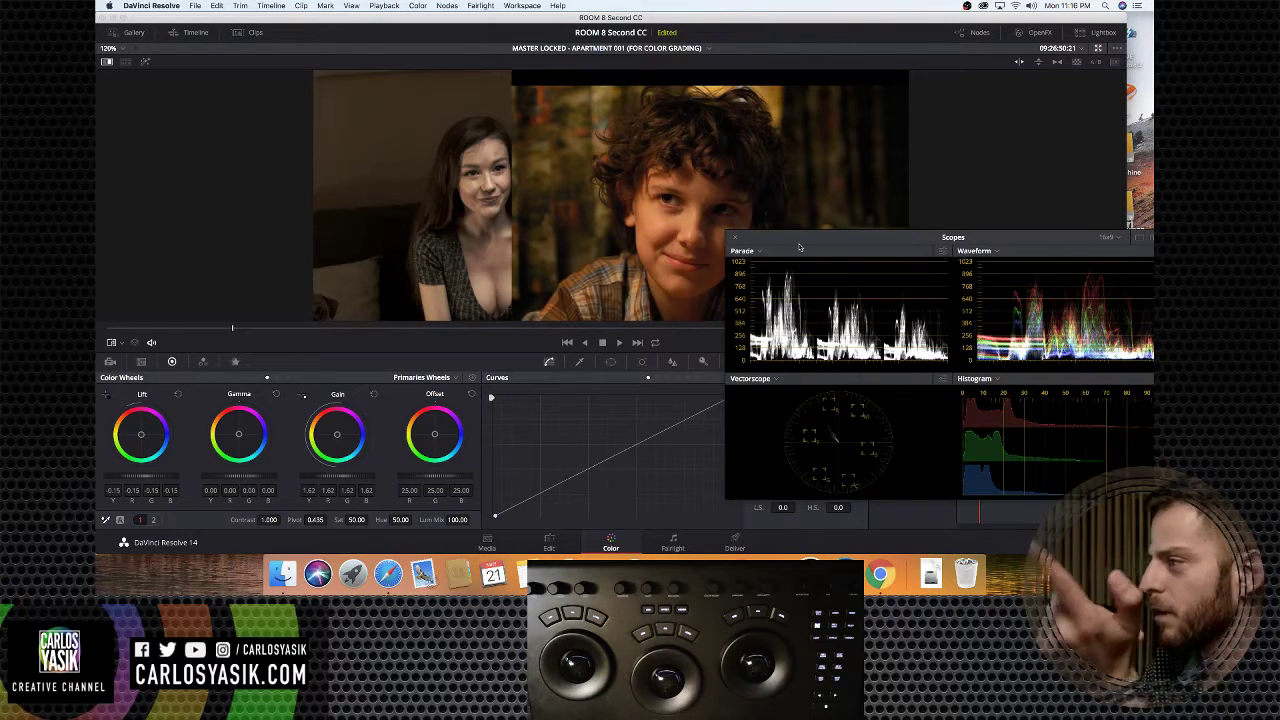
pyautogui.moveTo(830, 240)
pyautogui.mouseDown()
pyautogui.moveTo(782, 236)
pyautogui.moveTo(818, 235)
pyautogui.moveTo(809, 227)
pyautogui.mouseUp()
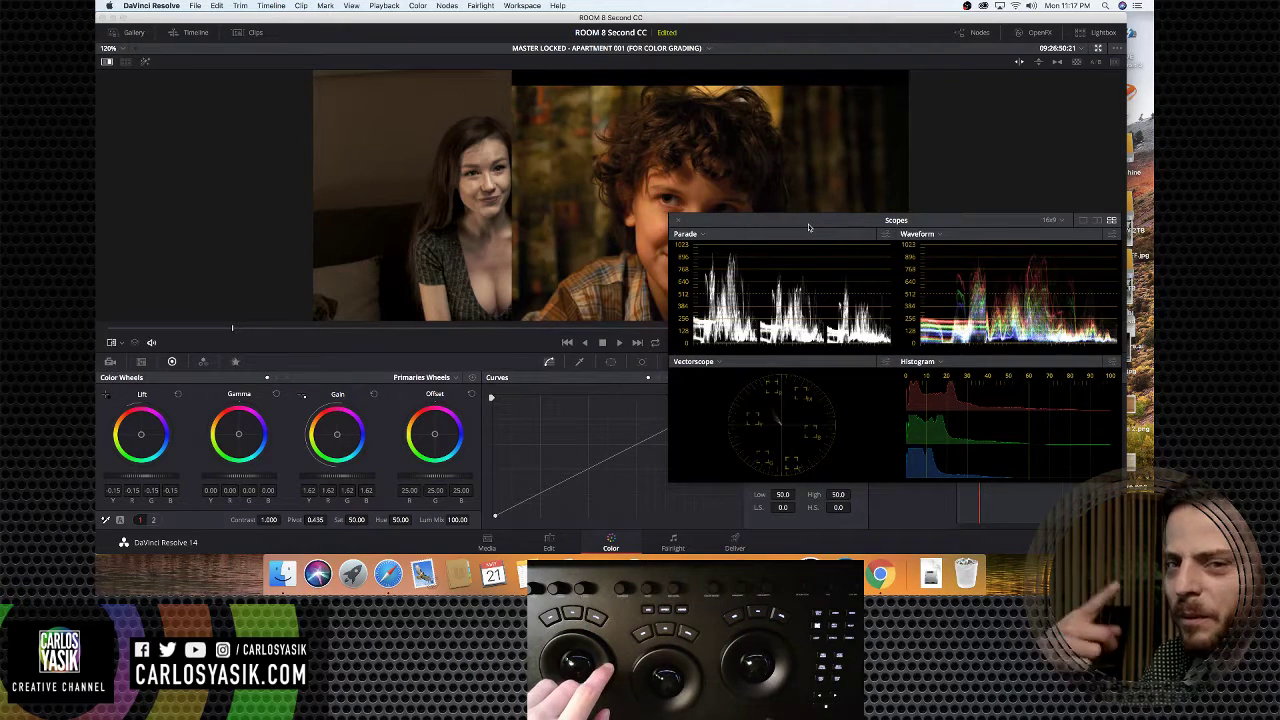
pyautogui.moveTo(809, 227); pyautogui.dragTo(751, 273)
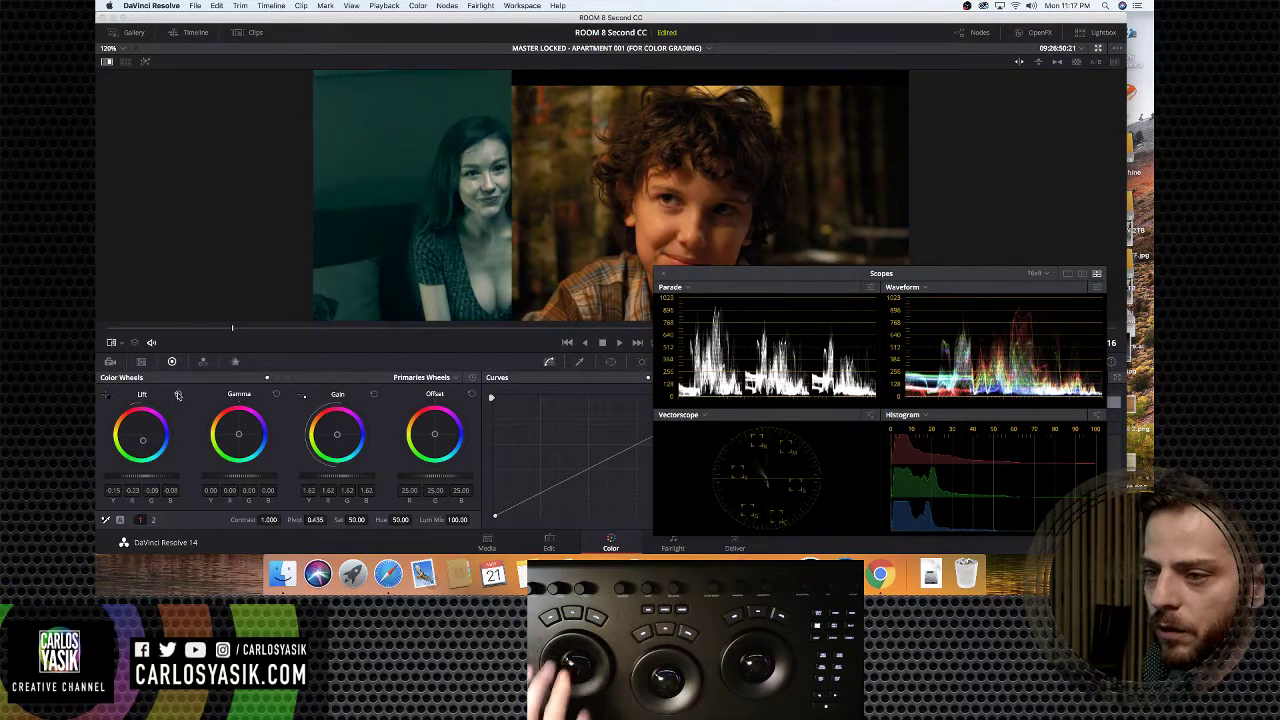
# Reset the teal Lift tint on clip 14 and shift the wipe edge across the reference still's face to compare the skin tones
pyautogui.click(178, 395)
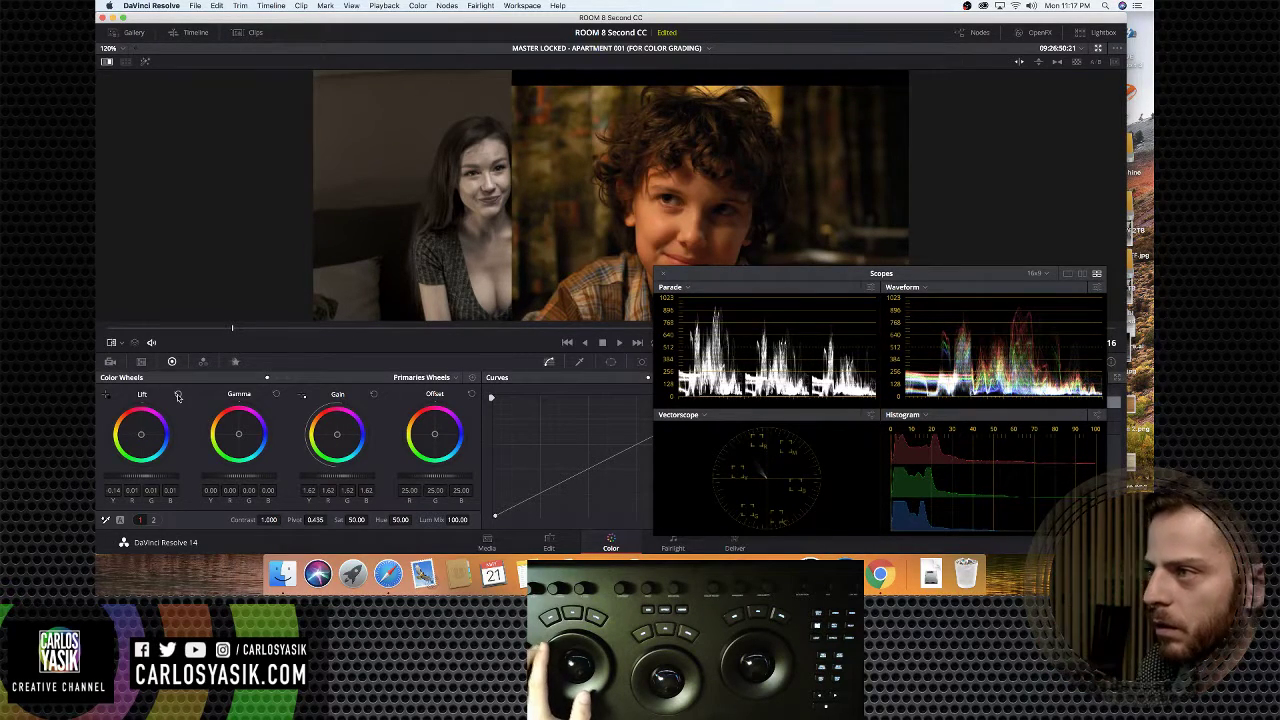
pyautogui.moveTo(509, 237); pyautogui.dragTo(648, 245)
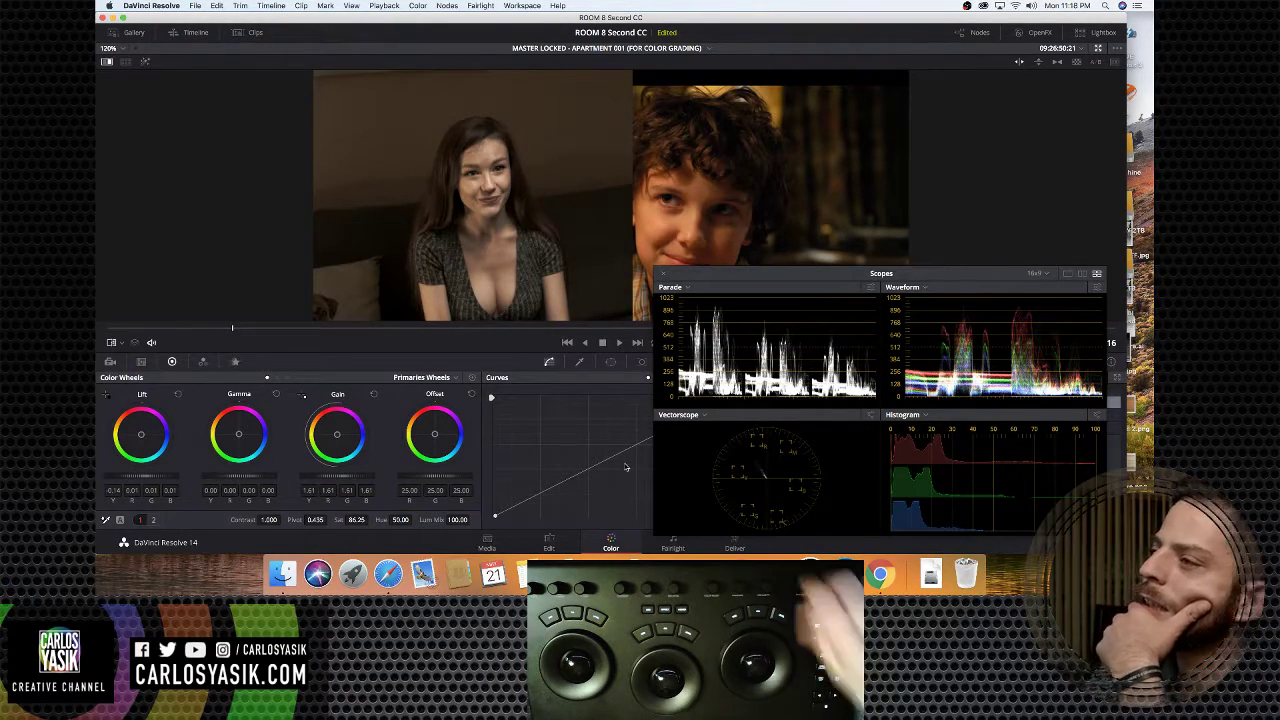
pyautogui.moveTo(749, 274); pyautogui.dragTo(699, 312)
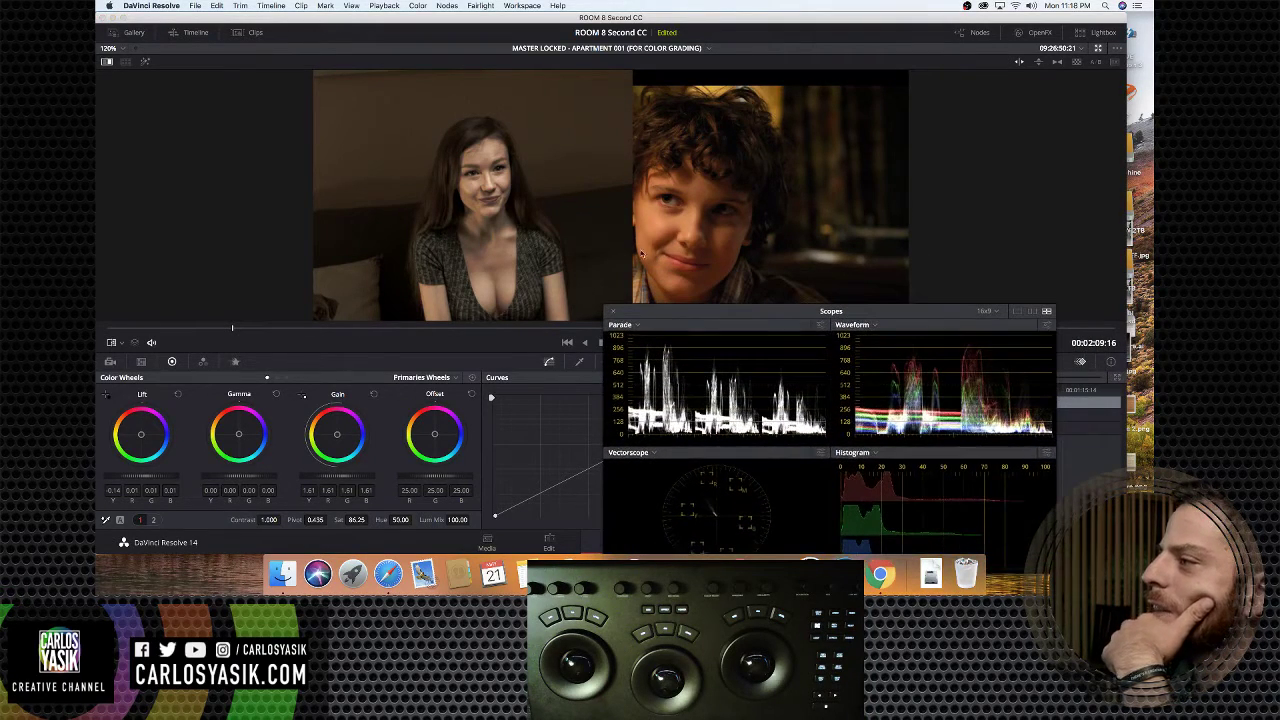
pyautogui.moveTo(752, 256); pyautogui.dragTo(705, 258)
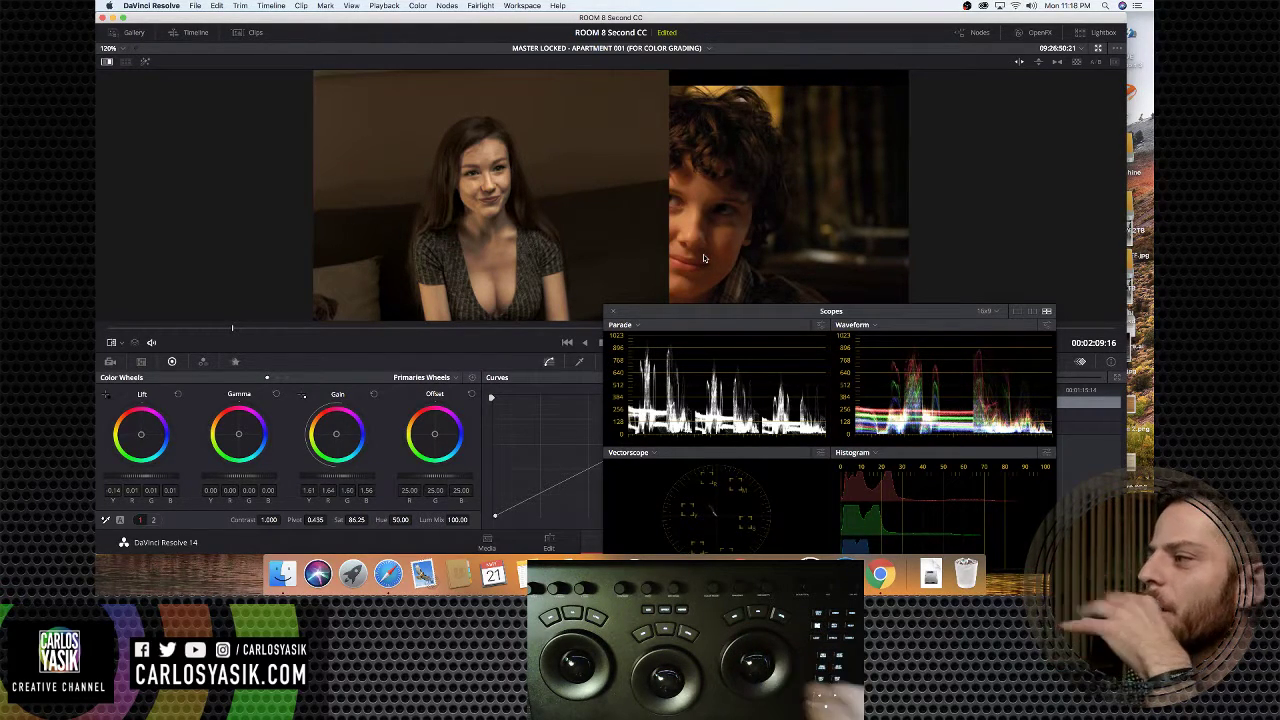
pyautogui.moveTo(661, 200); pyautogui.dragTo(726, 206)
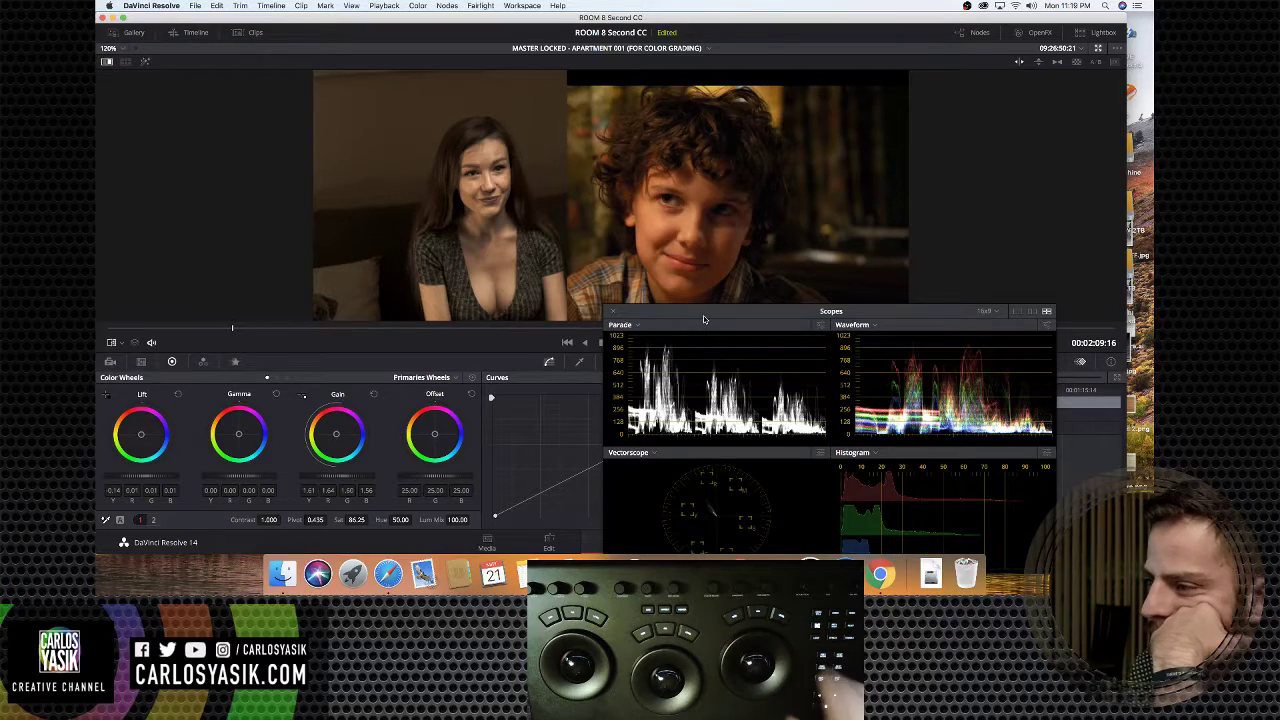
# Move the Scopes window off the reference still and return the enlarged viewer to the standard layout with gallery, clips and node graph
pyautogui.moveTo(714, 313); pyautogui.dragTo(671, 317)
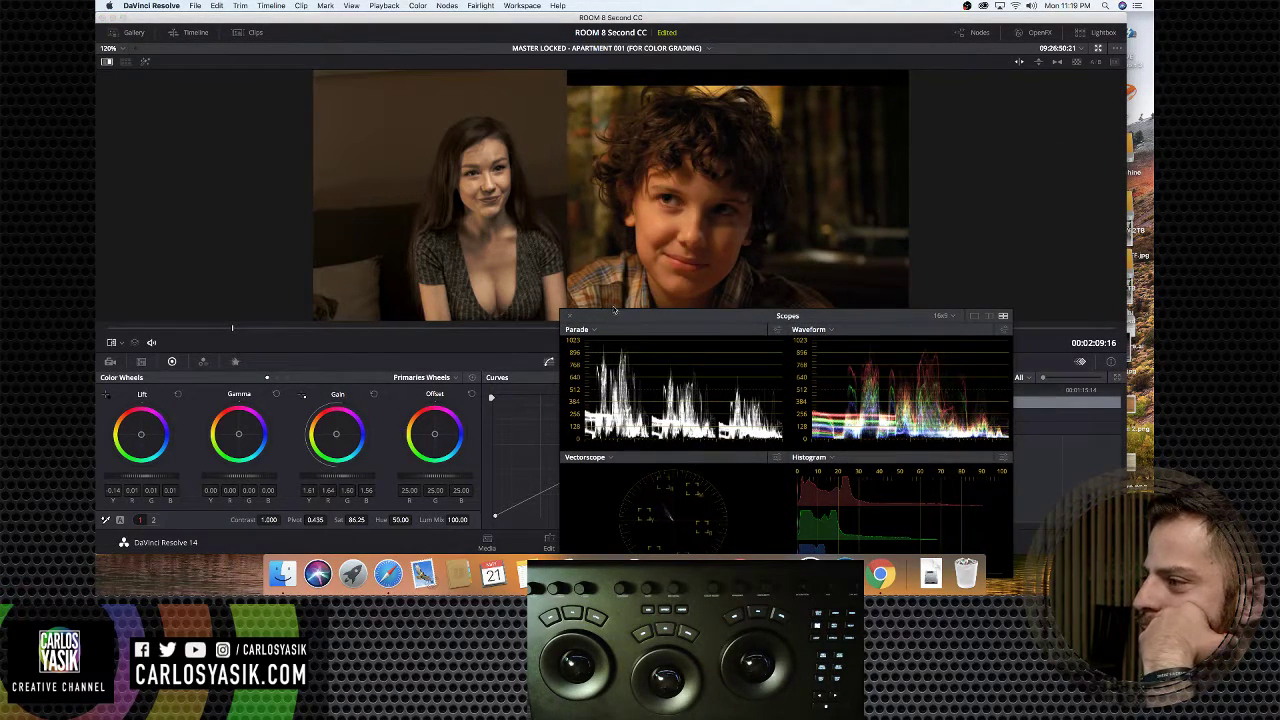
pyautogui.moveTo(612, 320); pyautogui.dragTo(849, 402)
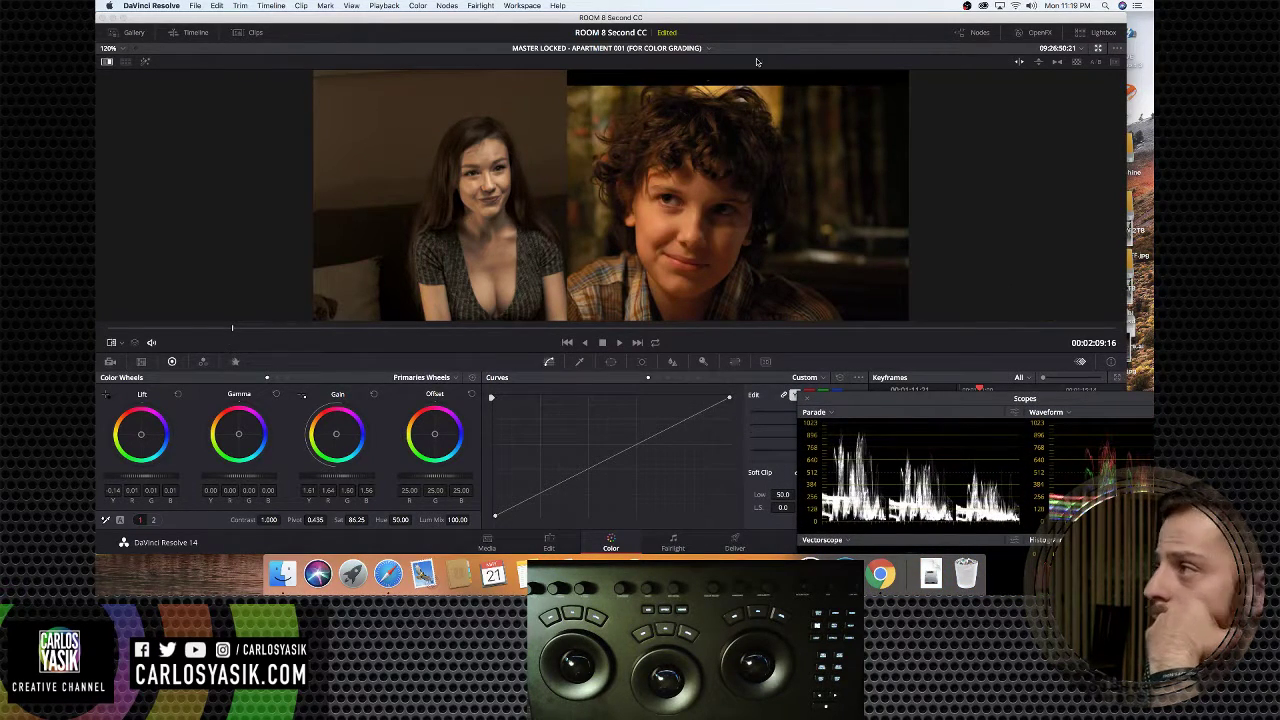
pyautogui.click(1094, 62)
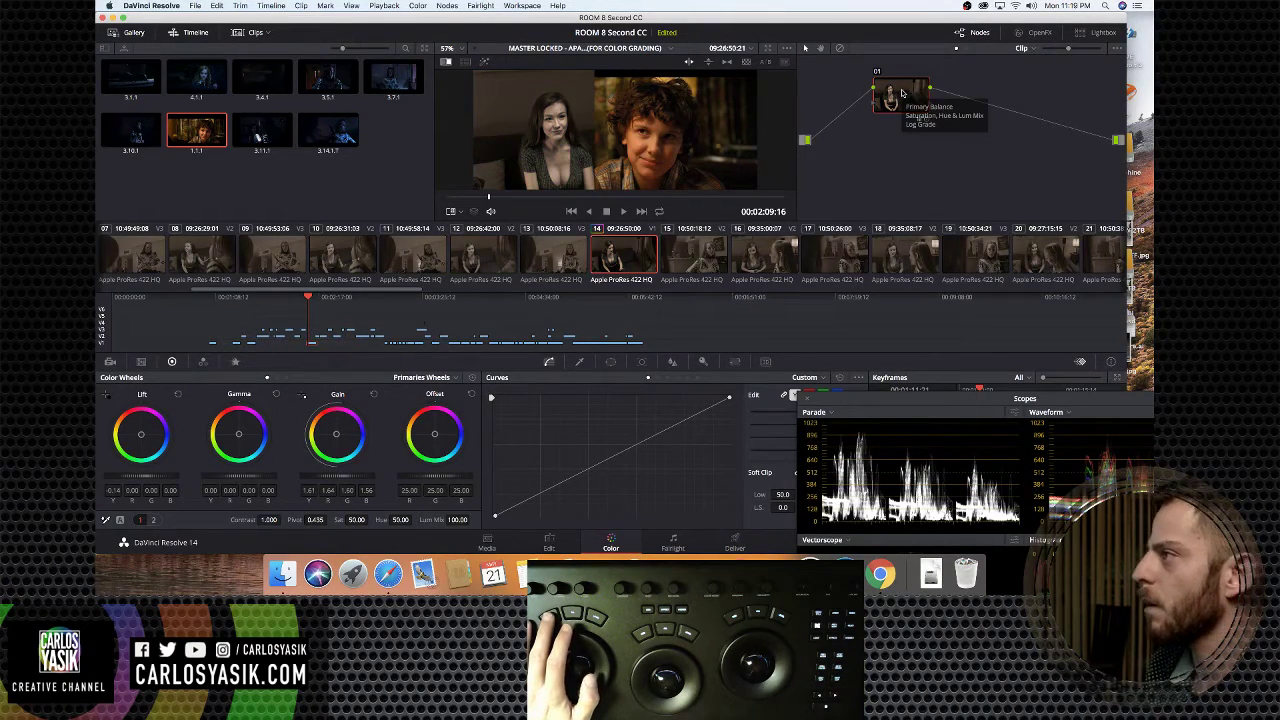
# Bring the full Scopes window into view beside the color wheels and raise clip 14's master Offset to 39.25
pyautogui.moveTo(890, 397); pyautogui.dragTo(752, 248)
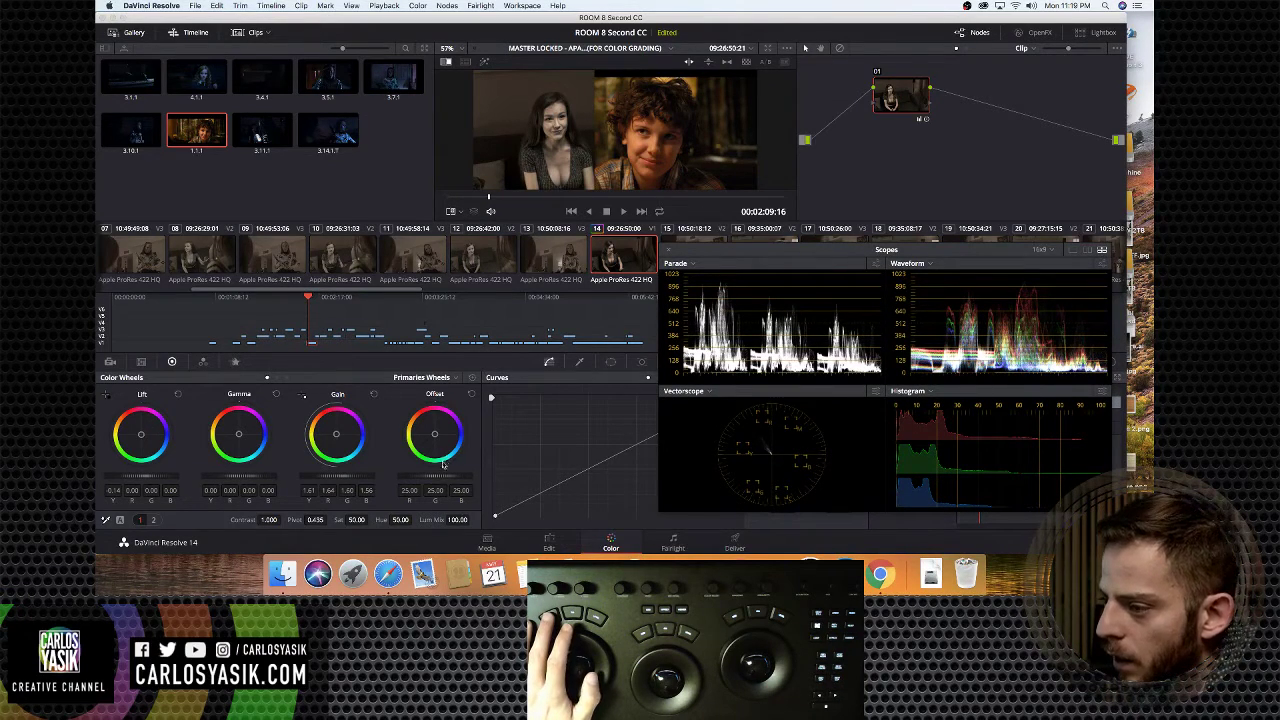
pyautogui.moveTo(436, 477); pyautogui.dragTo(890, 477)
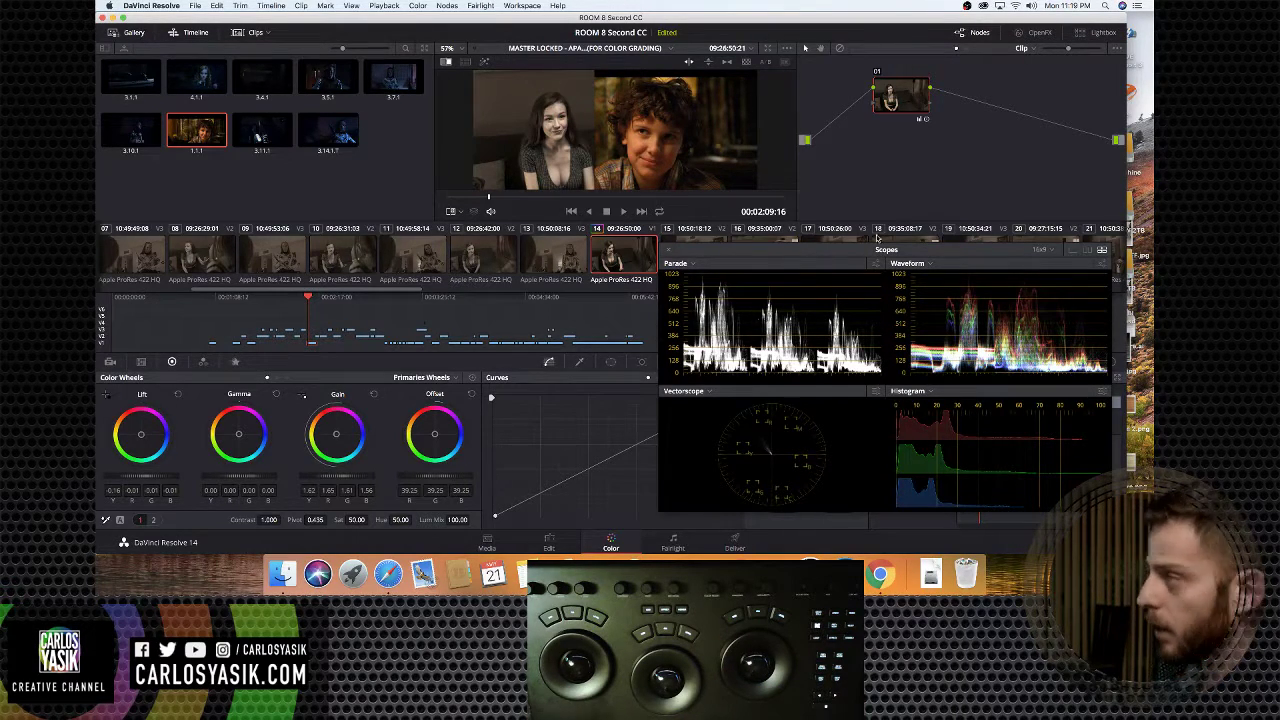
# Move clip 14's first node closer to the graph's source input and label it EXPOSURE
pyautogui.moveTo(918, 83); pyautogui.dragTo(853, 83)
pyautogui.rightClick(814, 76)
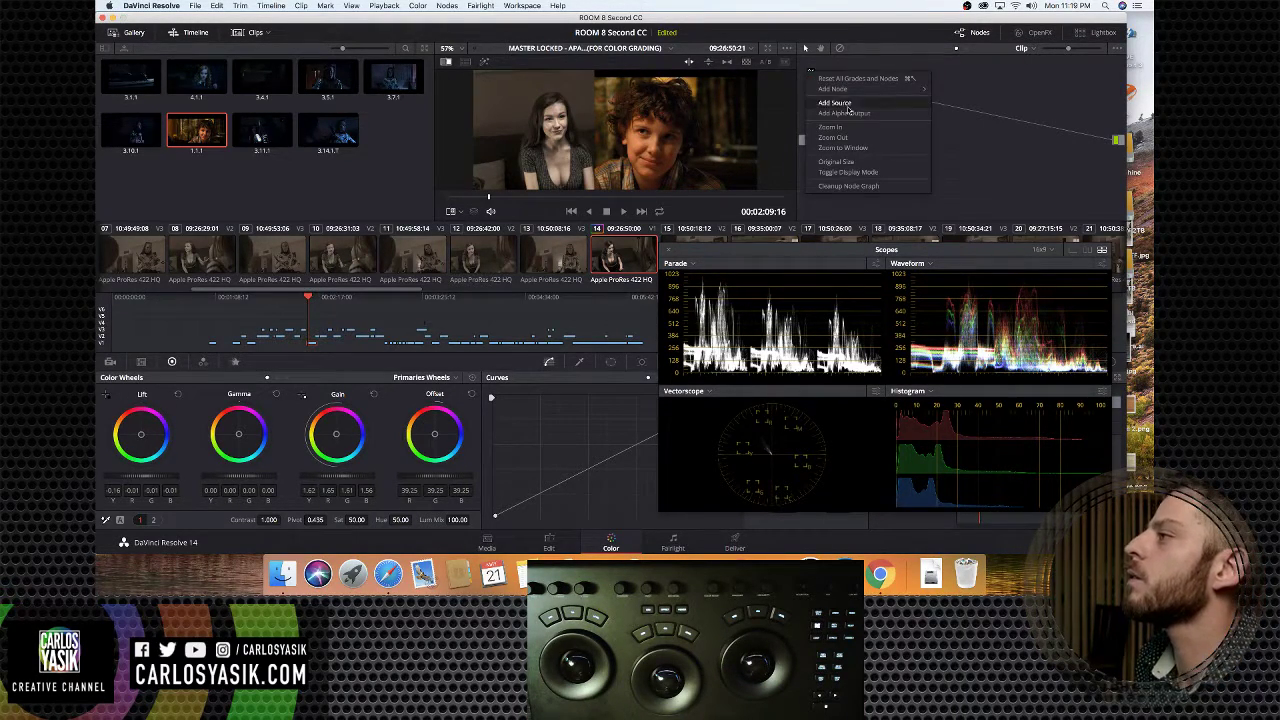
pyautogui.click(988, 121)
pyautogui.rightClick(820, 74)
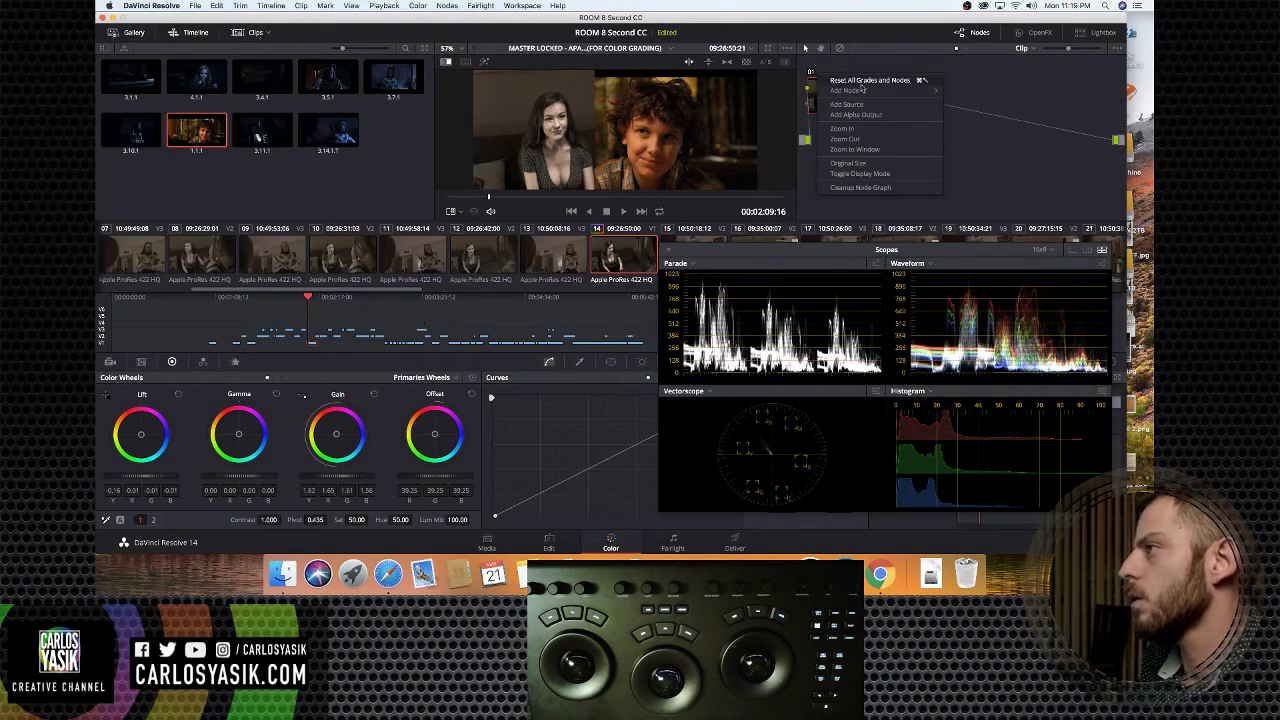
pyautogui.click(815, 72)
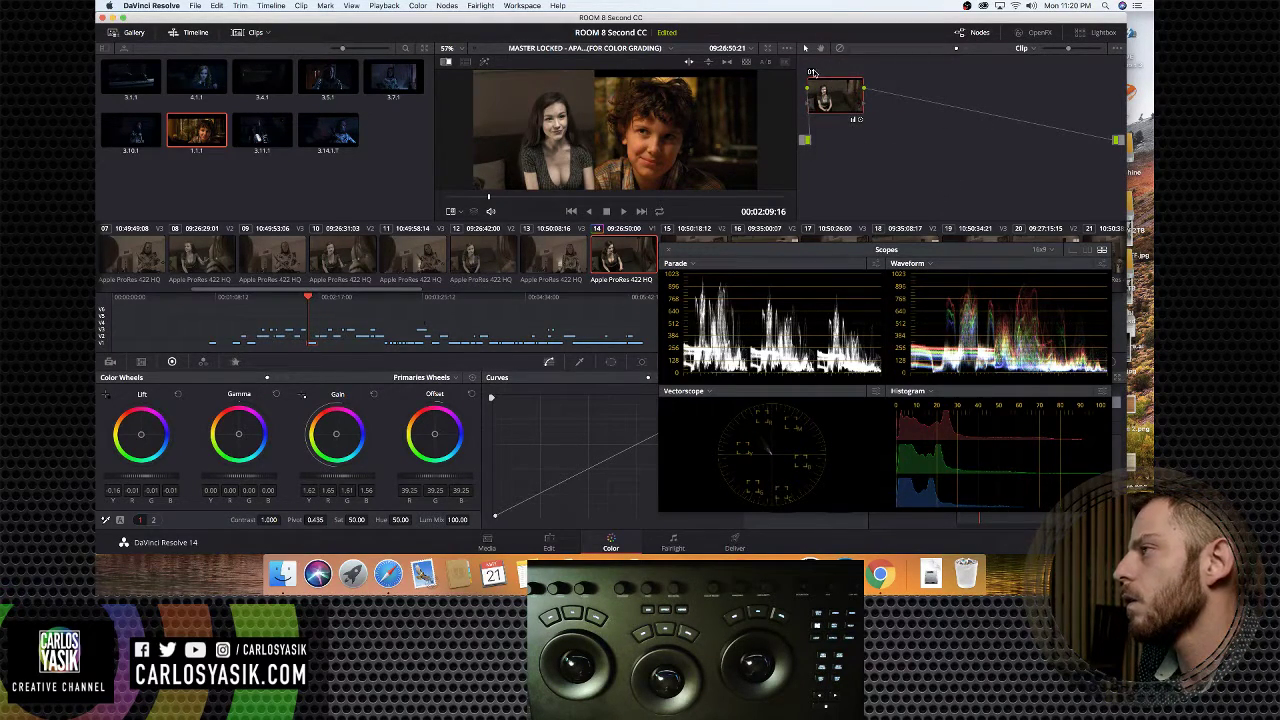
pyautogui.rightClick(814, 76)
pyautogui.click(852, 103)
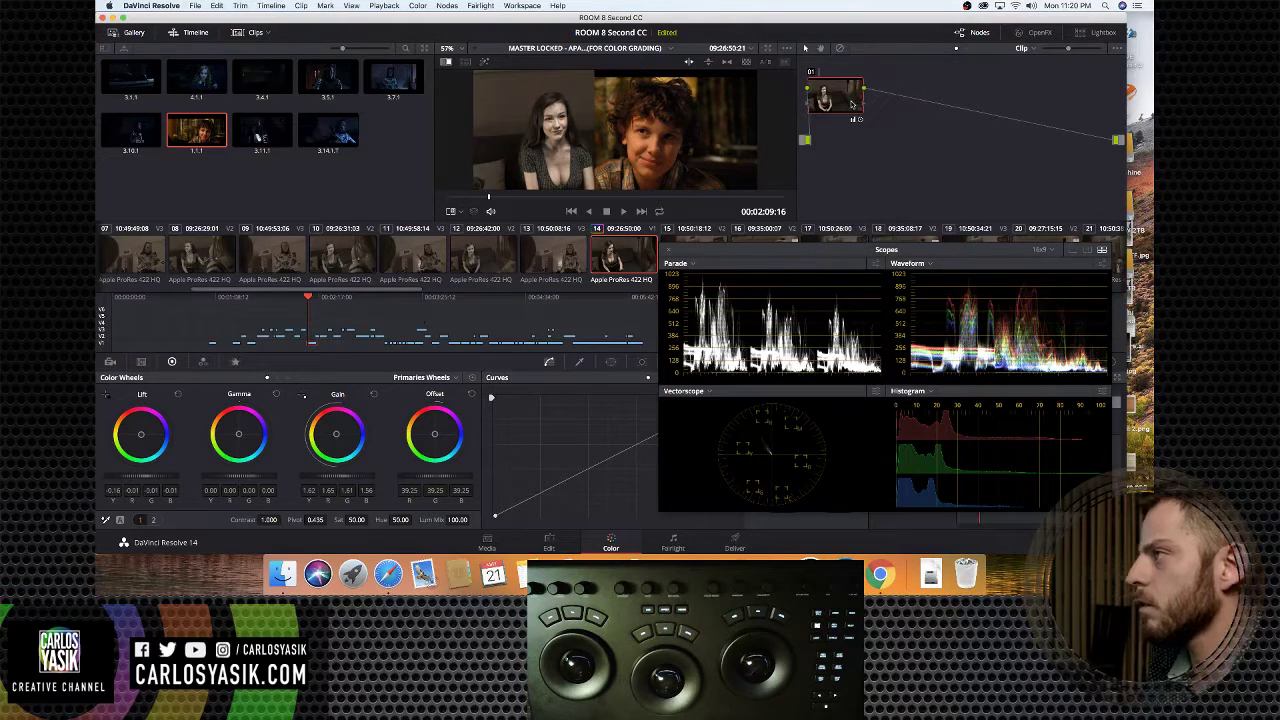
pyautogui.write('EXPOSURE')
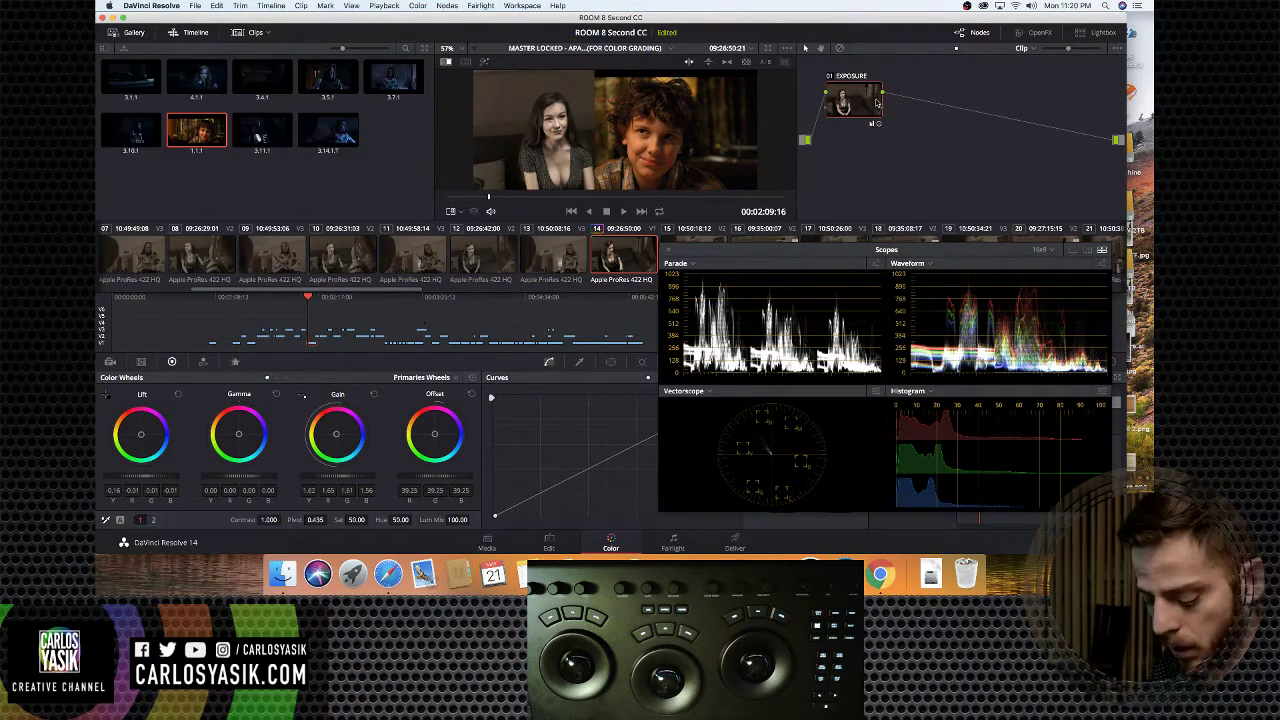
# Add a serial node after the EXPOSURE node and label it COLOR
pyautogui.hotkey('alt', 's')
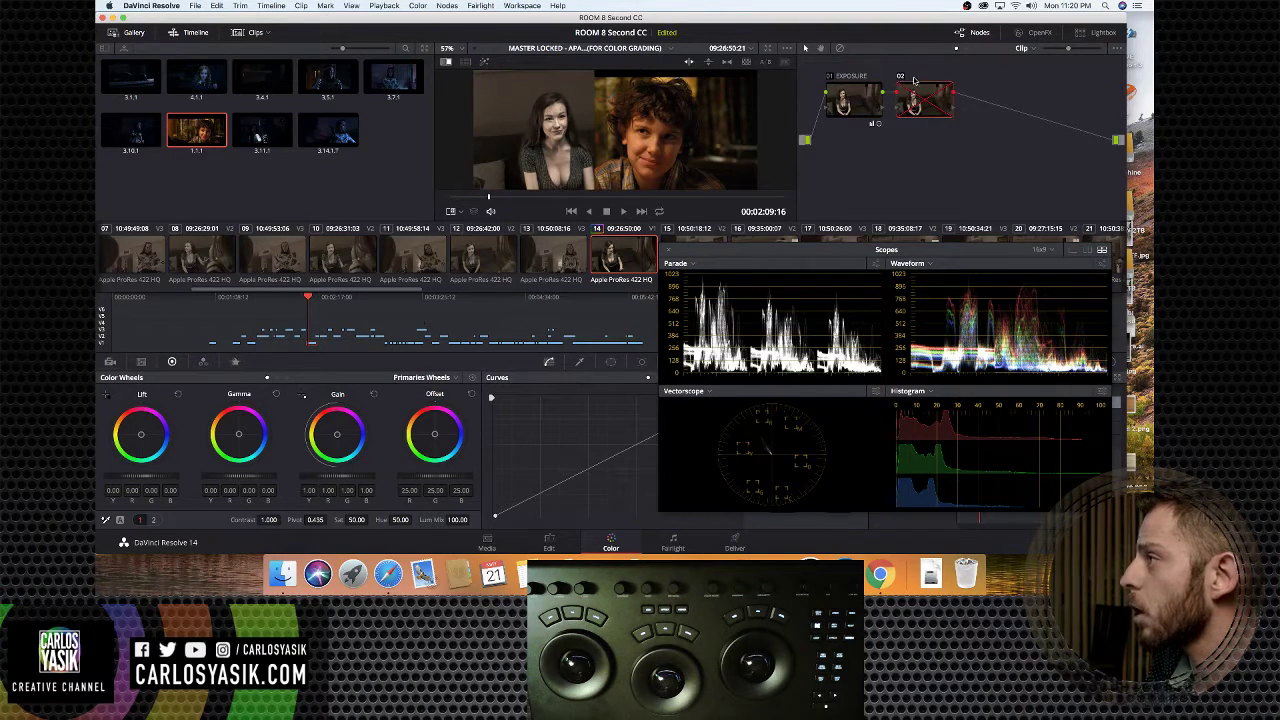
pyautogui.click(901, 79)
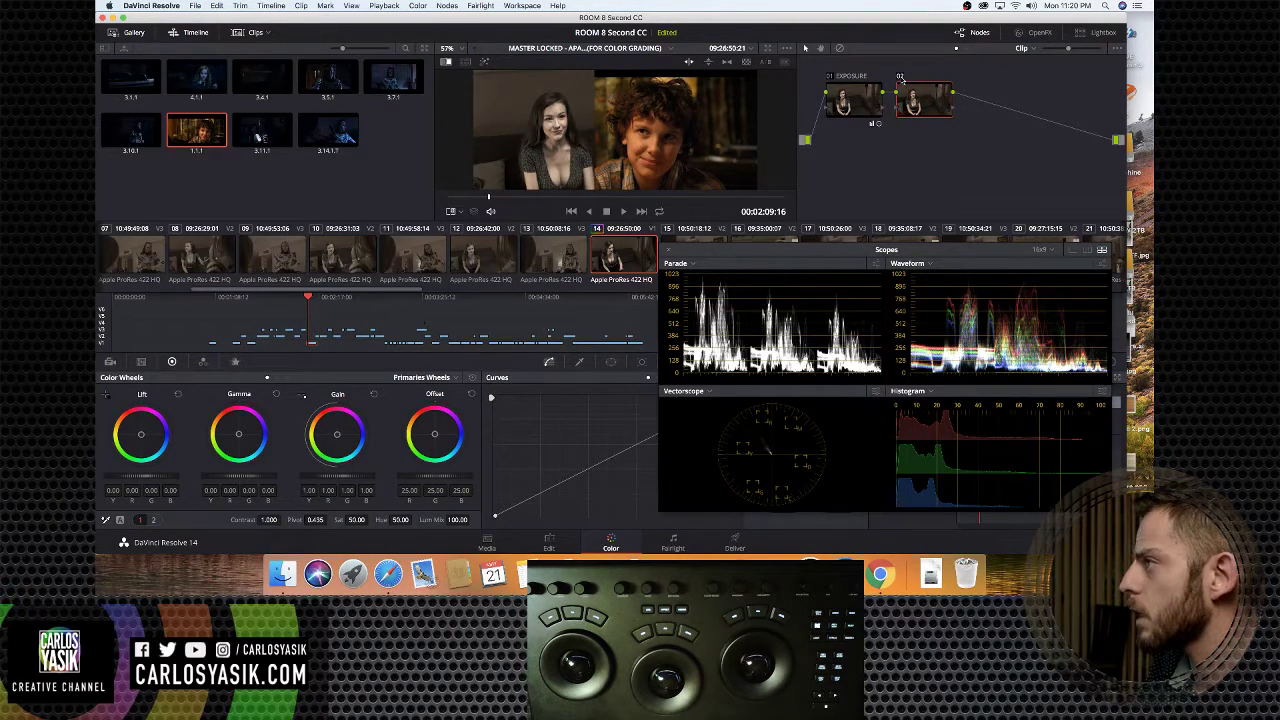
pyautogui.rightClick(913, 81)
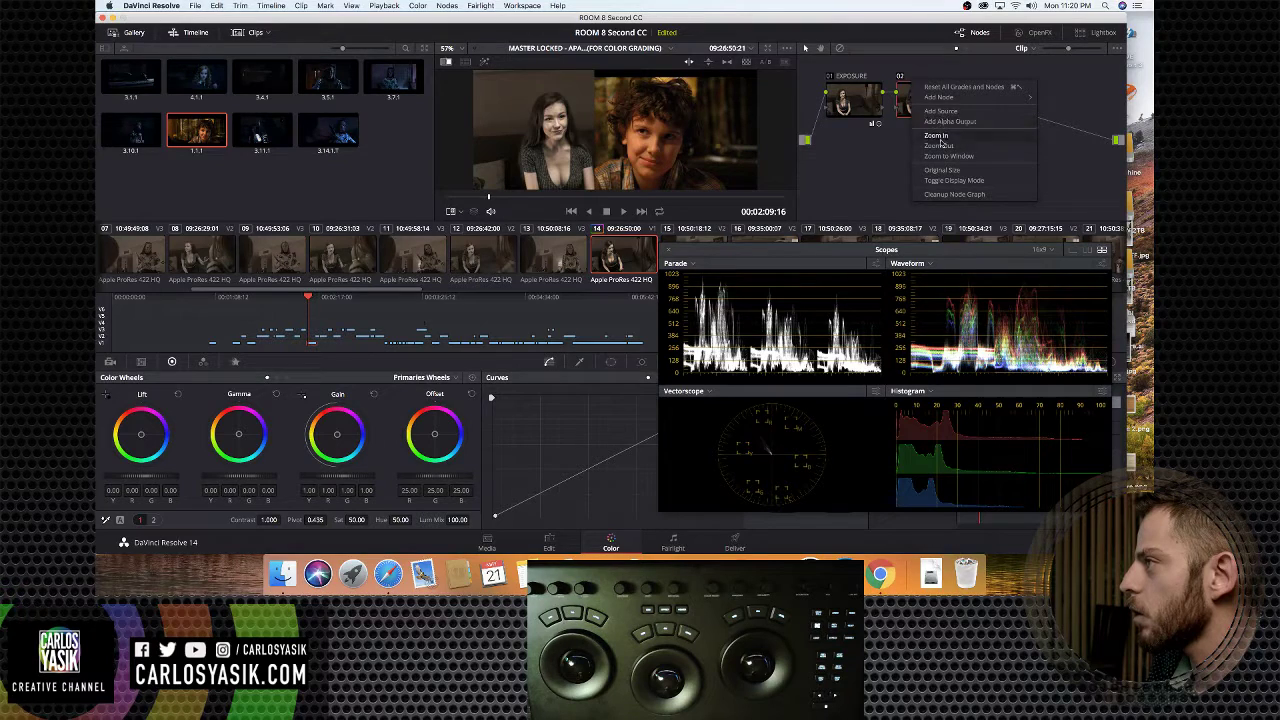
pyautogui.click(916, 102)
pyautogui.rightClick(918, 102)
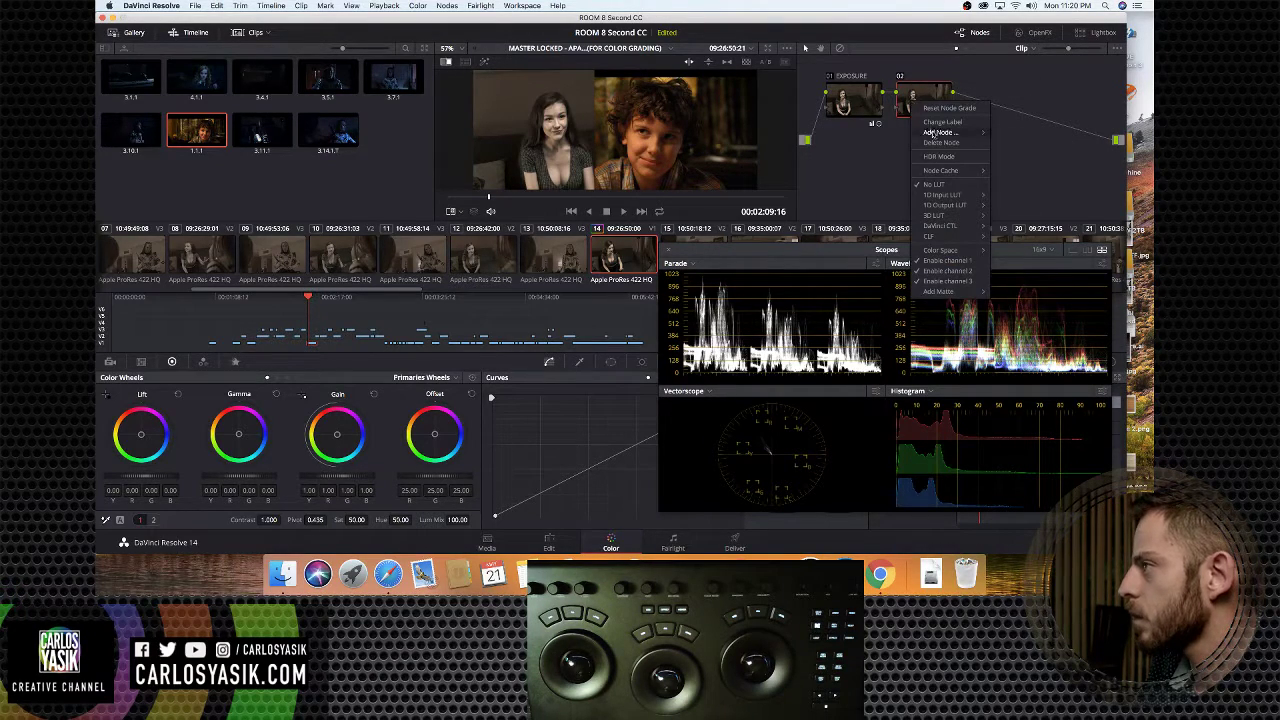
pyautogui.click(929, 121)
pyautogui.write('COLO')
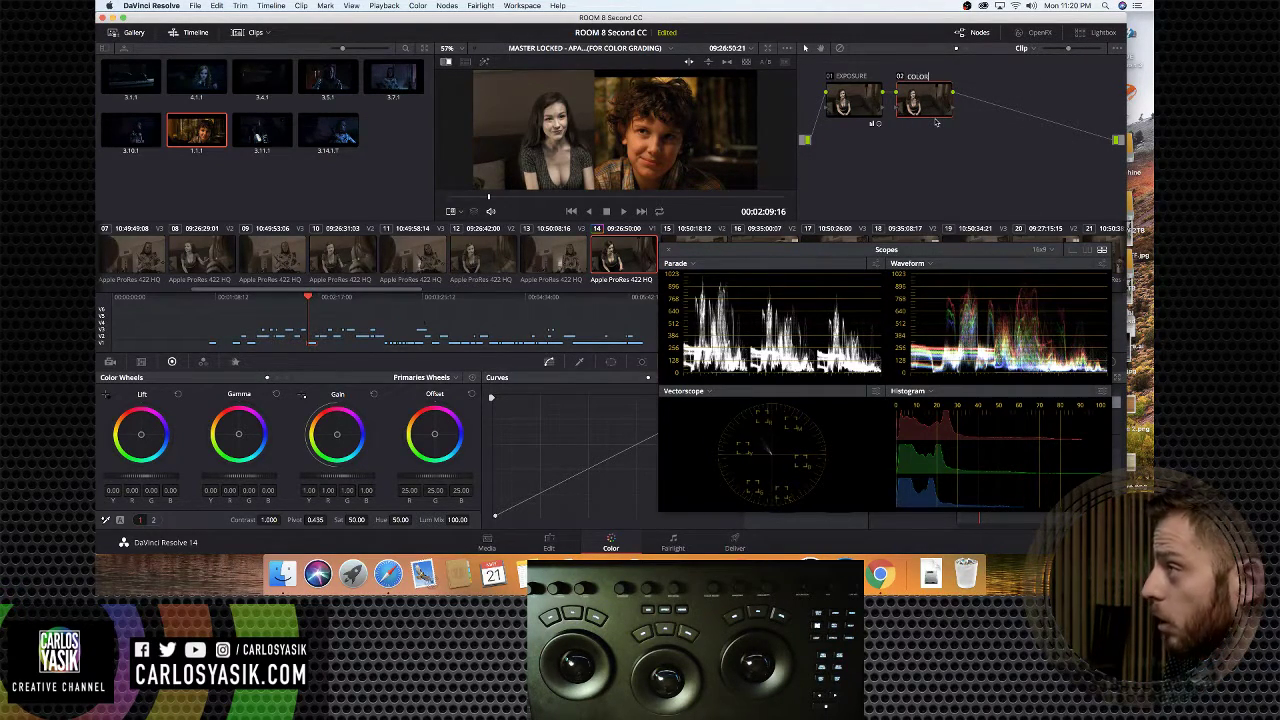
pyautogui.write('R')
pyautogui.press('Return')
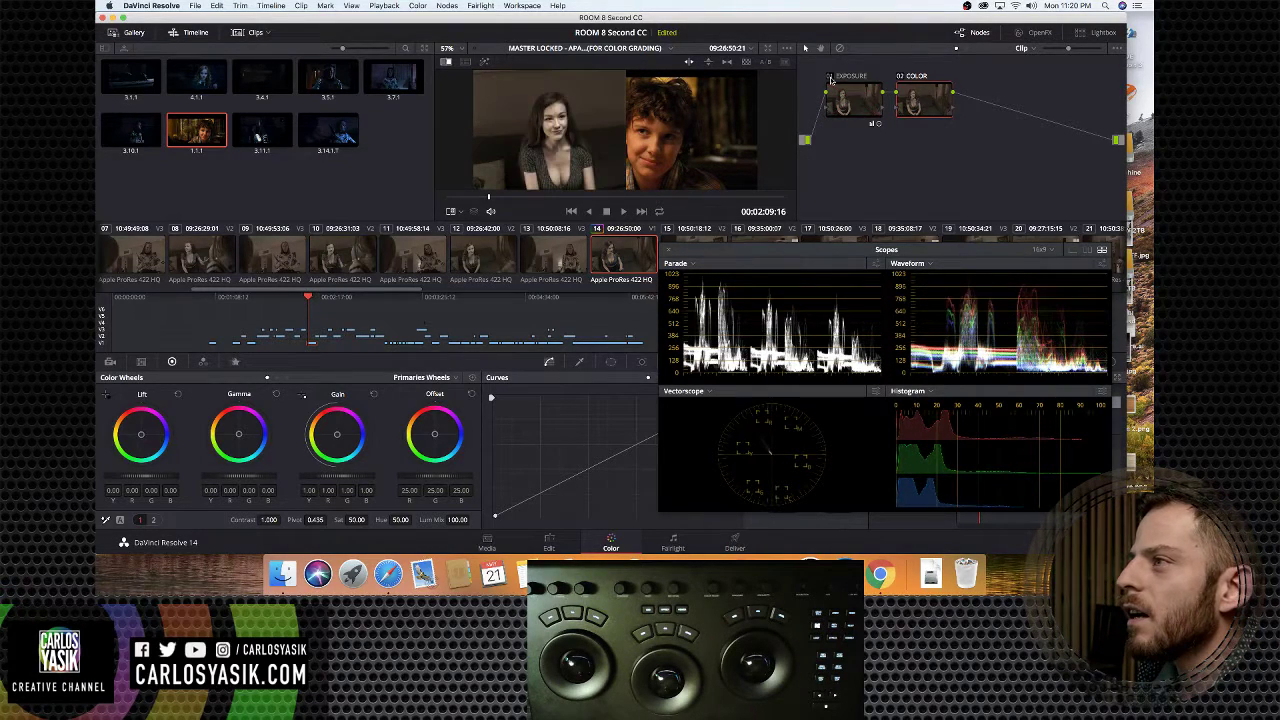
# Select the EXPOSURE node and spread it and the COLOR node apart to leave room for a node between them
pyautogui.click(830, 79)
pyautogui.click(830, 79)
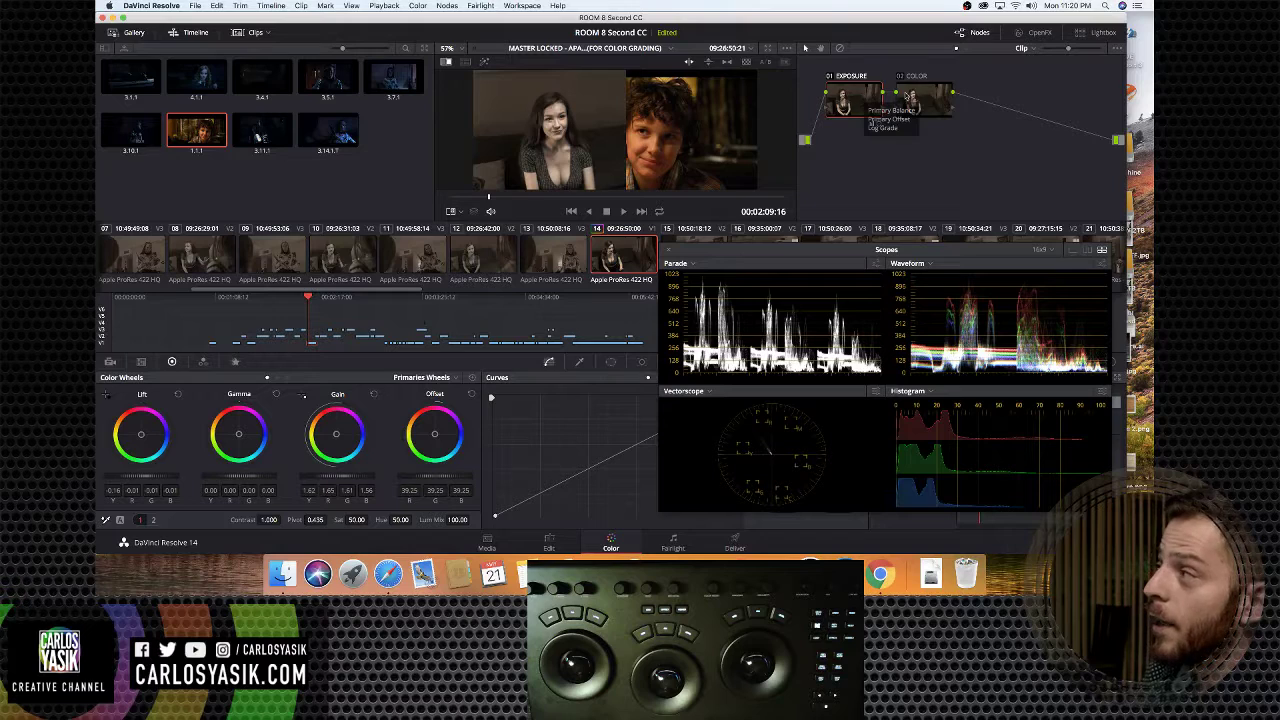
pyautogui.moveTo(906, 96); pyautogui.dragTo(991, 100)
pyautogui.moveTo(836, 102); pyautogui.dragTo(842, 104)
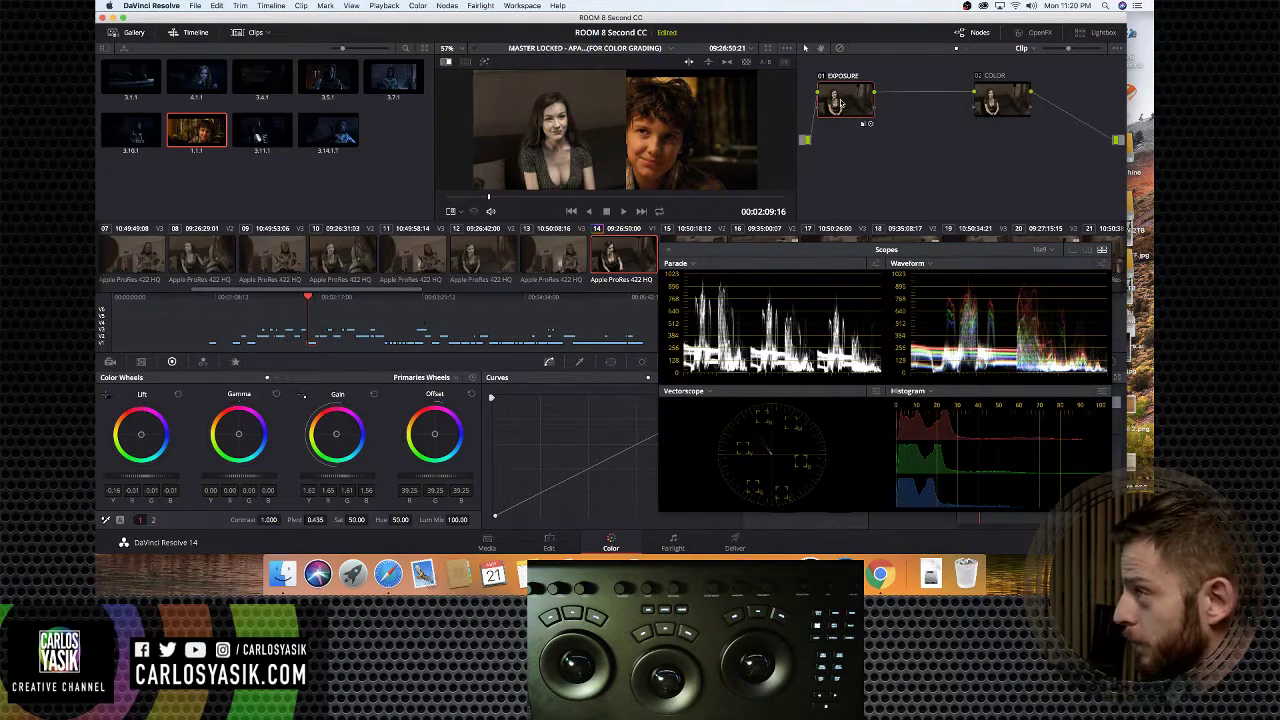
pyautogui.moveTo(1016, 98); pyautogui.dragTo(1051, 97)
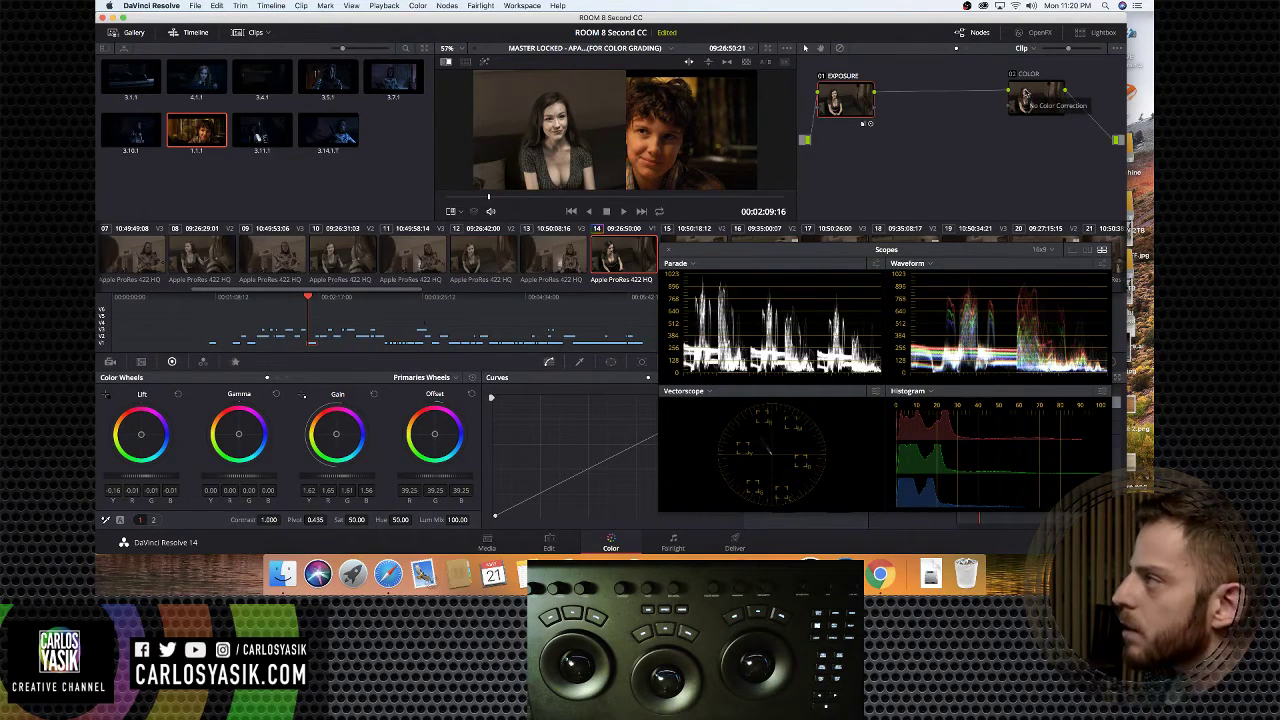
# Add a serial node between EXPOSURE and COLOR and apply the Yasik False Color 3D LUT to it
pyautogui.rightClick(866, 105)
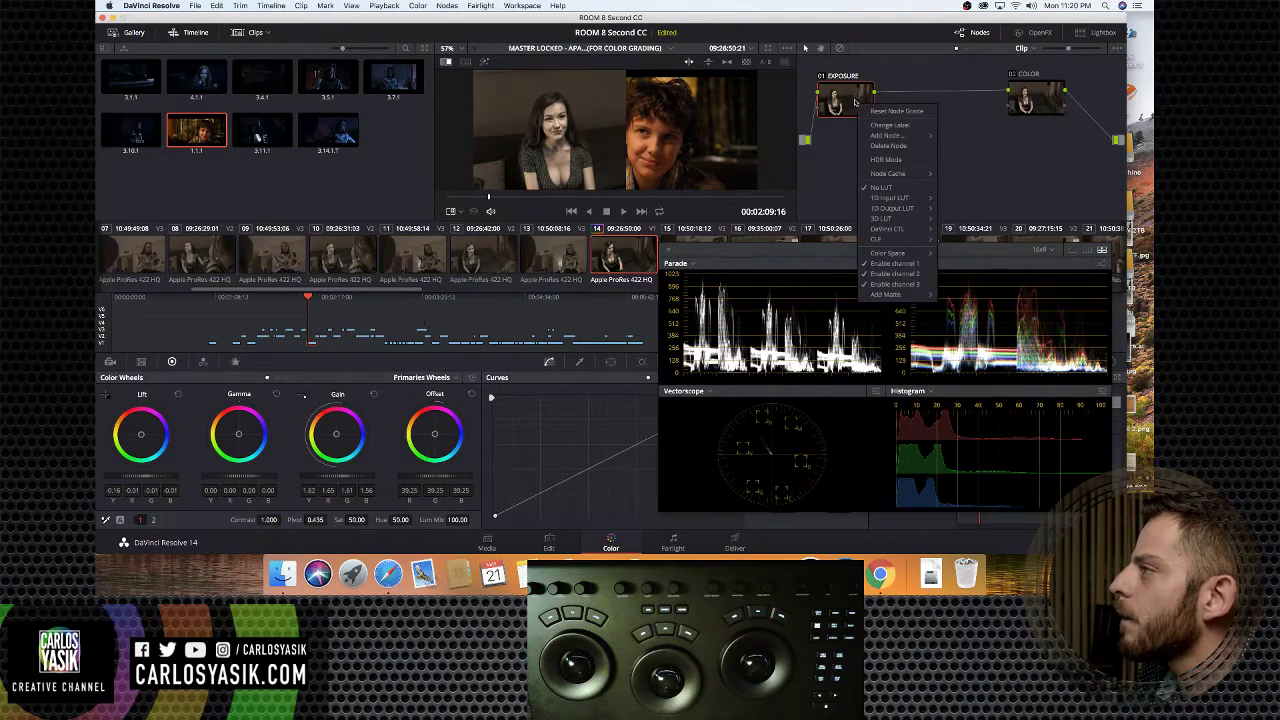
pyautogui.press('Escape')
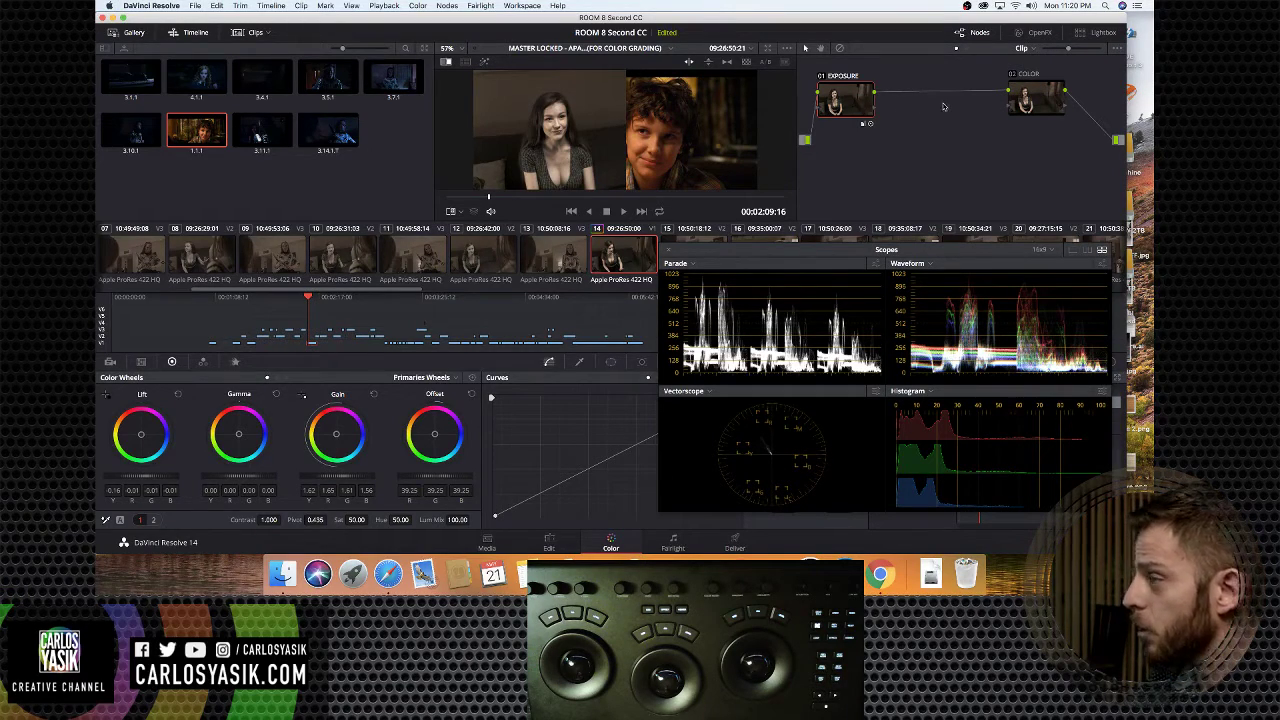
pyautogui.hotkey('alt', 's')
pyautogui.rightClick(928, 102)
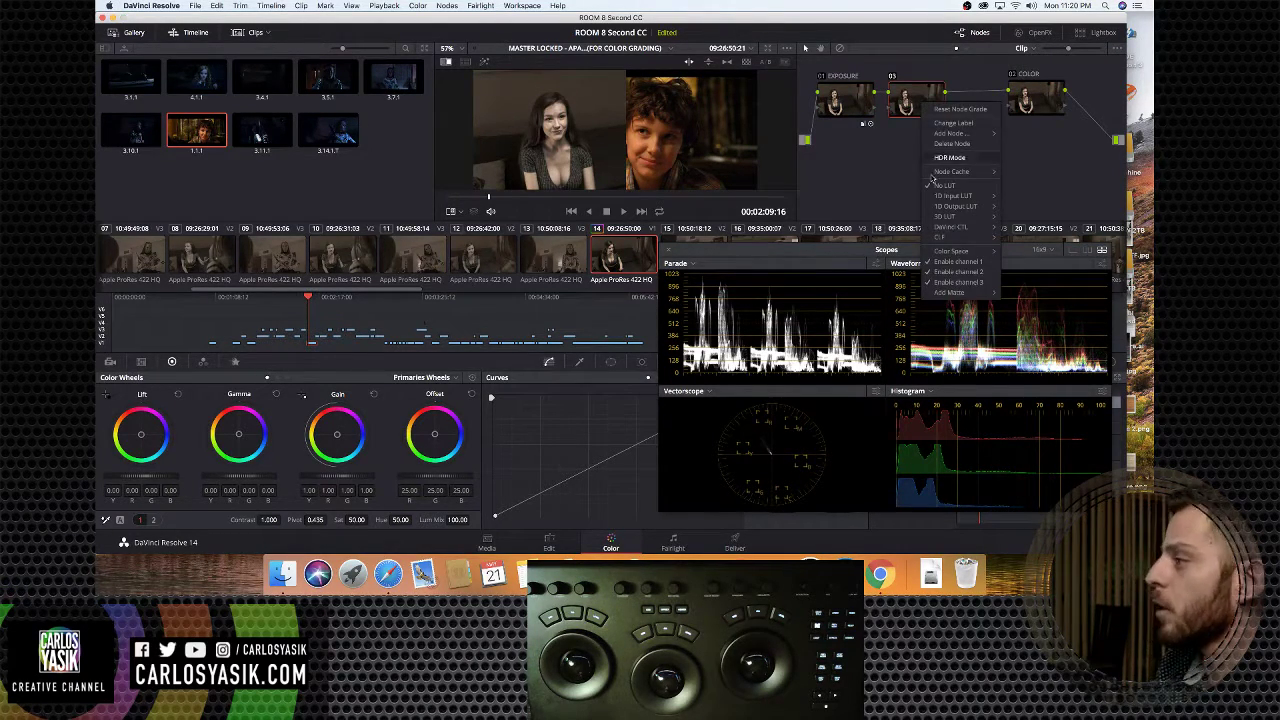
pyautogui.moveTo(956, 244)
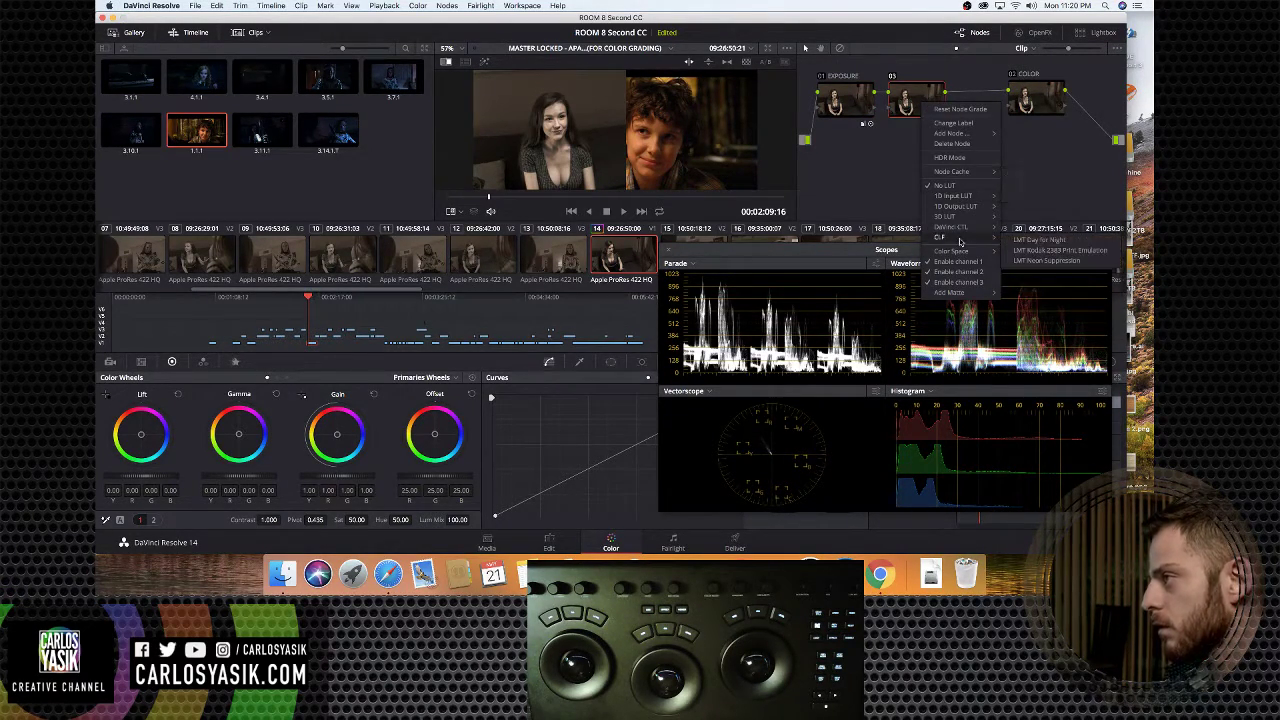
pyautogui.moveTo(962, 172)
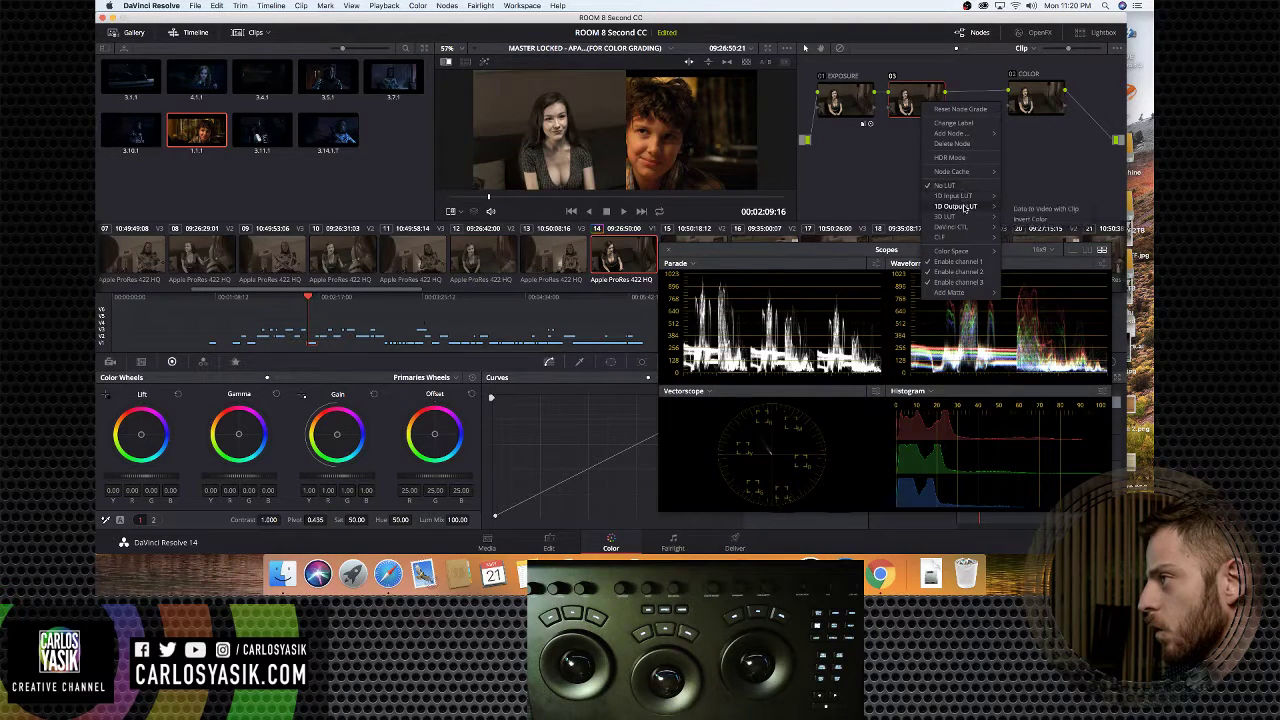
pyautogui.moveTo(960, 219)
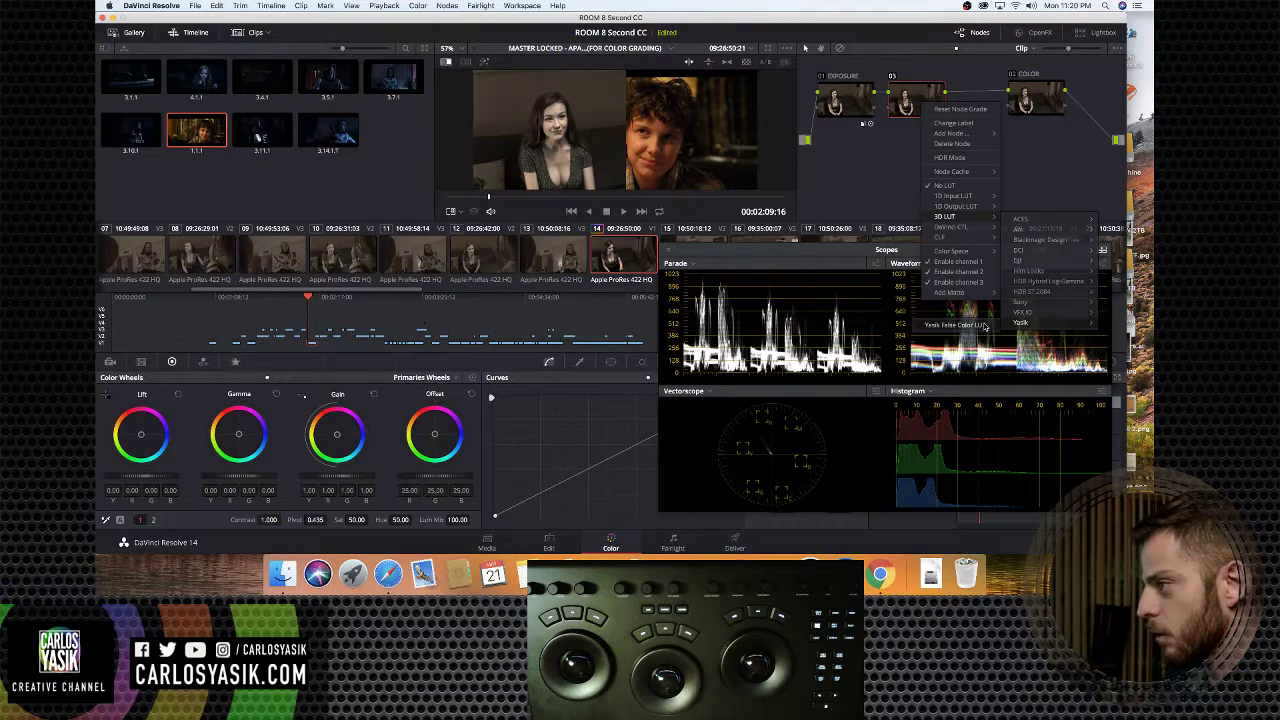
pyautogui.click(955, 326)
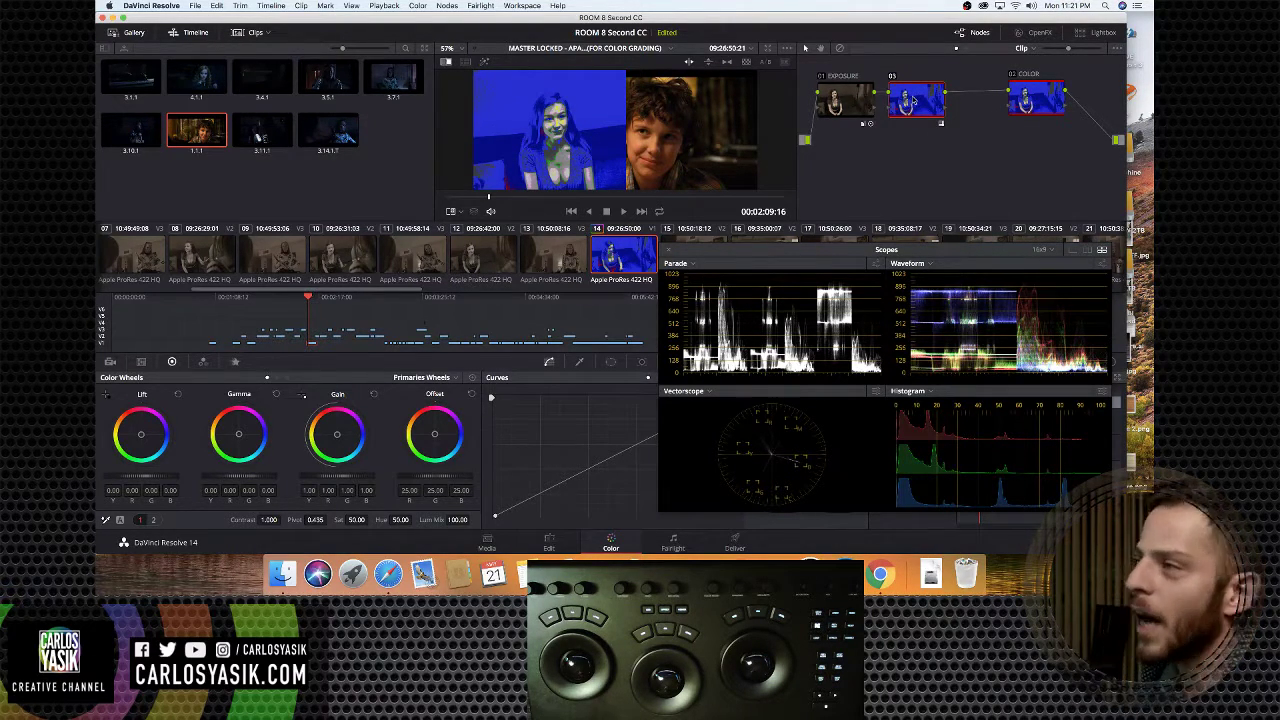
# Refine the EXPOSURE node against the false color view of the woman's face, using master lift -0.16, gain 1.40 and offset 39.25
pyautogui.scroll(3, 552, 126)
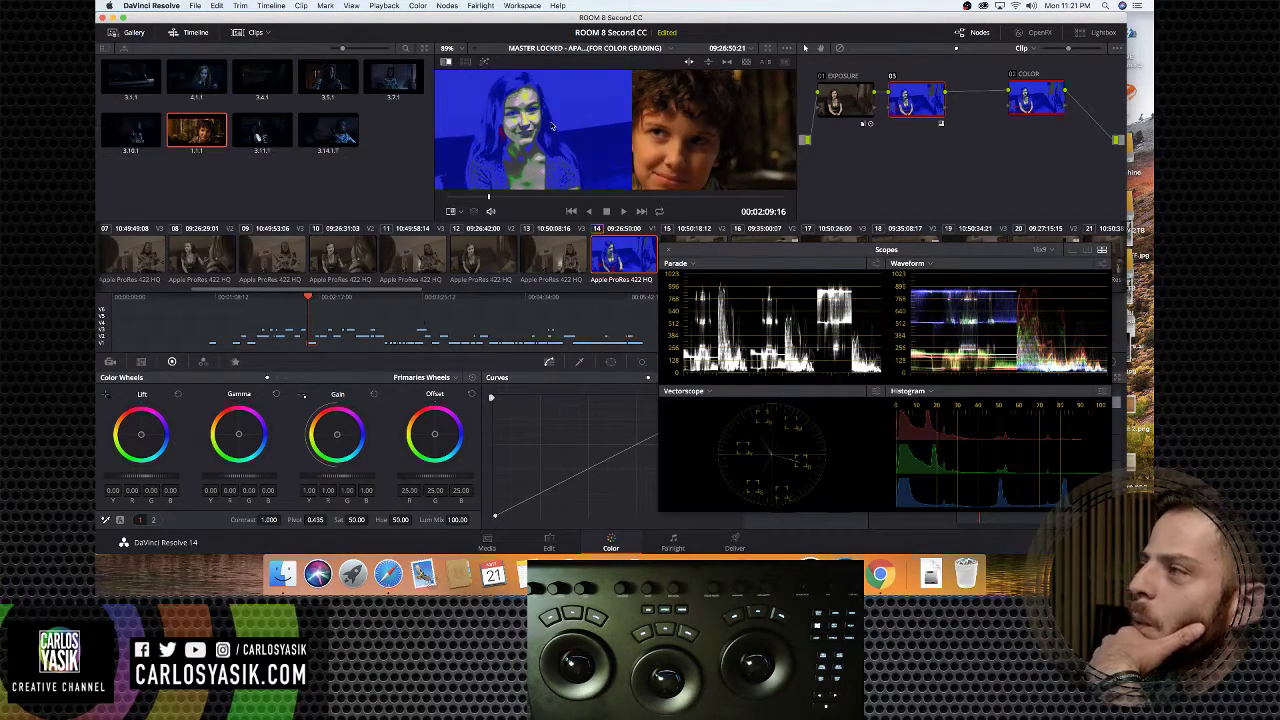
pyautogui.scroll(2, 552, 126)
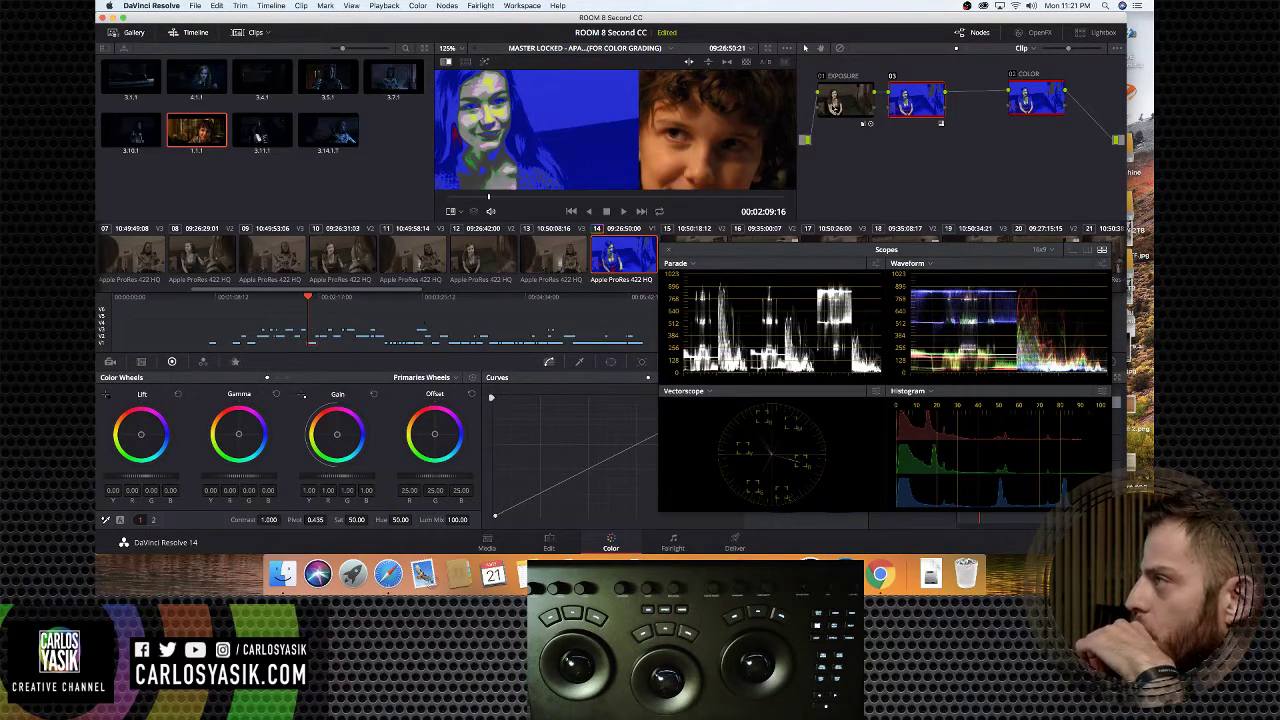
pyautogui.click(835, 103)
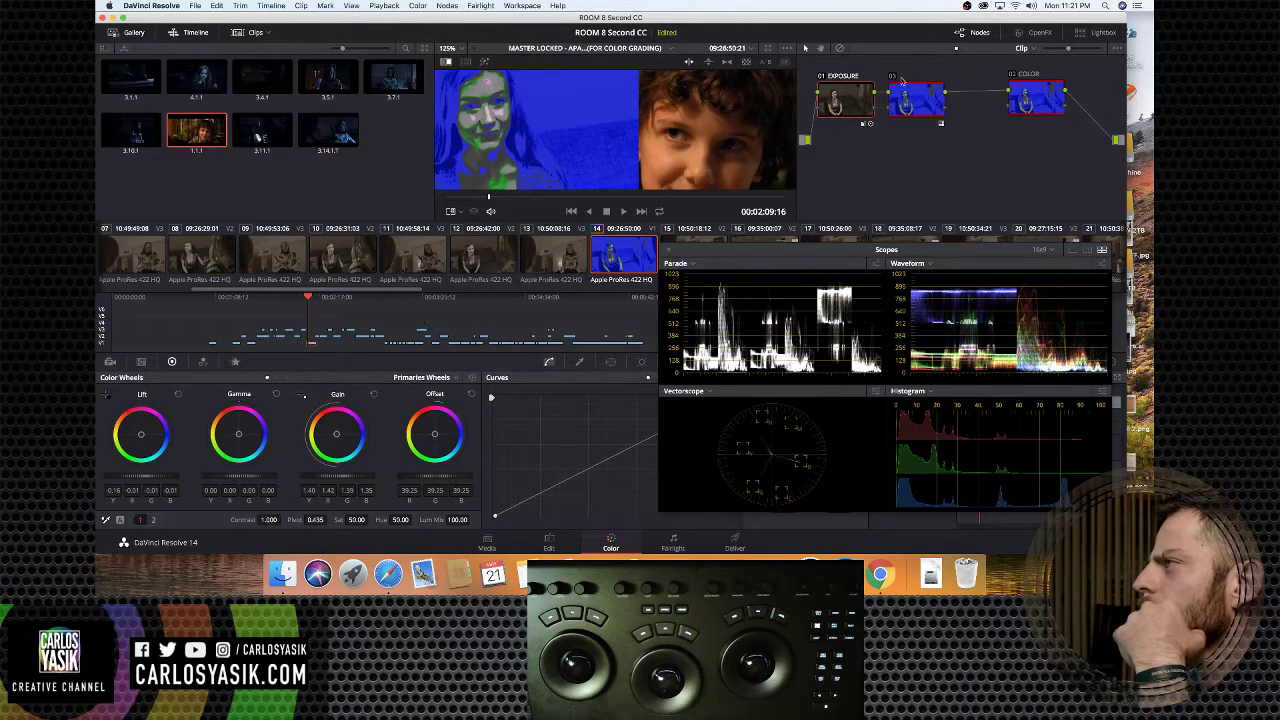
# Disable the false color LUT node between EXPOSURE and COLOR and label it FALSE COLOR
pyautogui.hotkey('ctrl', 'd')
pyautogui.hotkey('ctrl', 'd')
pyautogui.hotkey('ctrl', 'd')
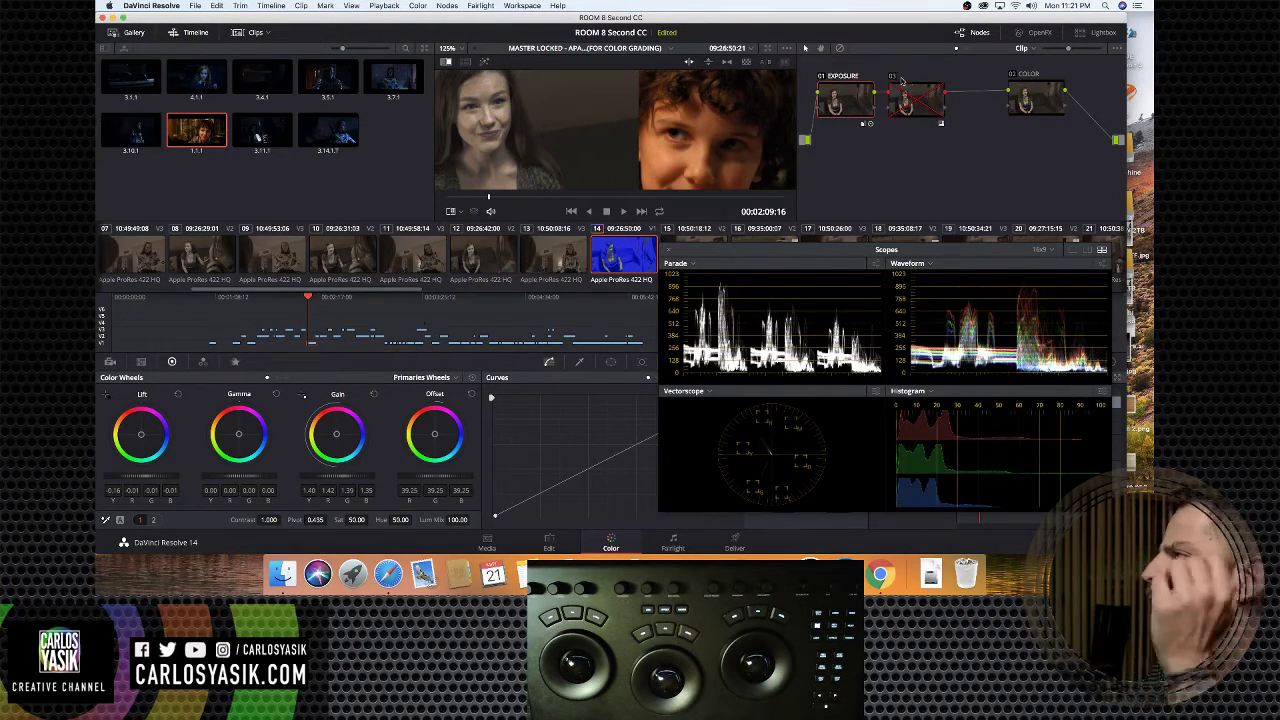
pyautogui.rightClick(900, 80)
pyautogui.rightClick(899, 100)
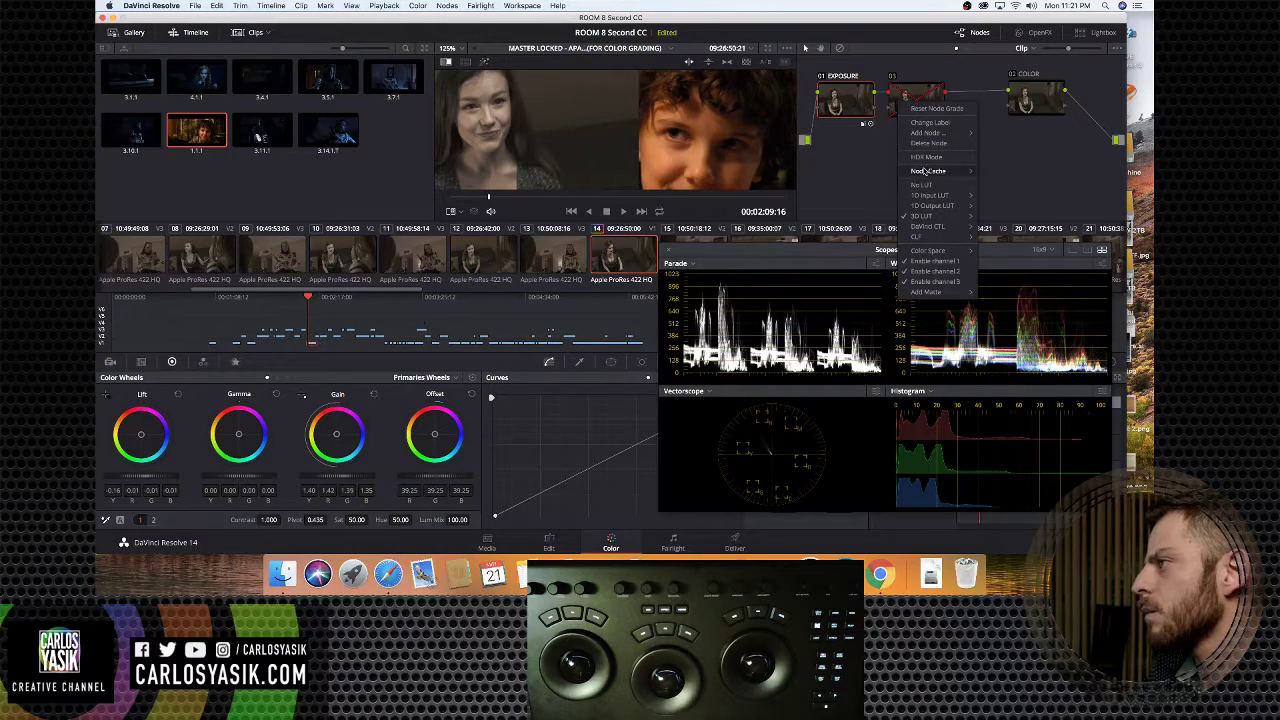
pyautogui.press('Escape')
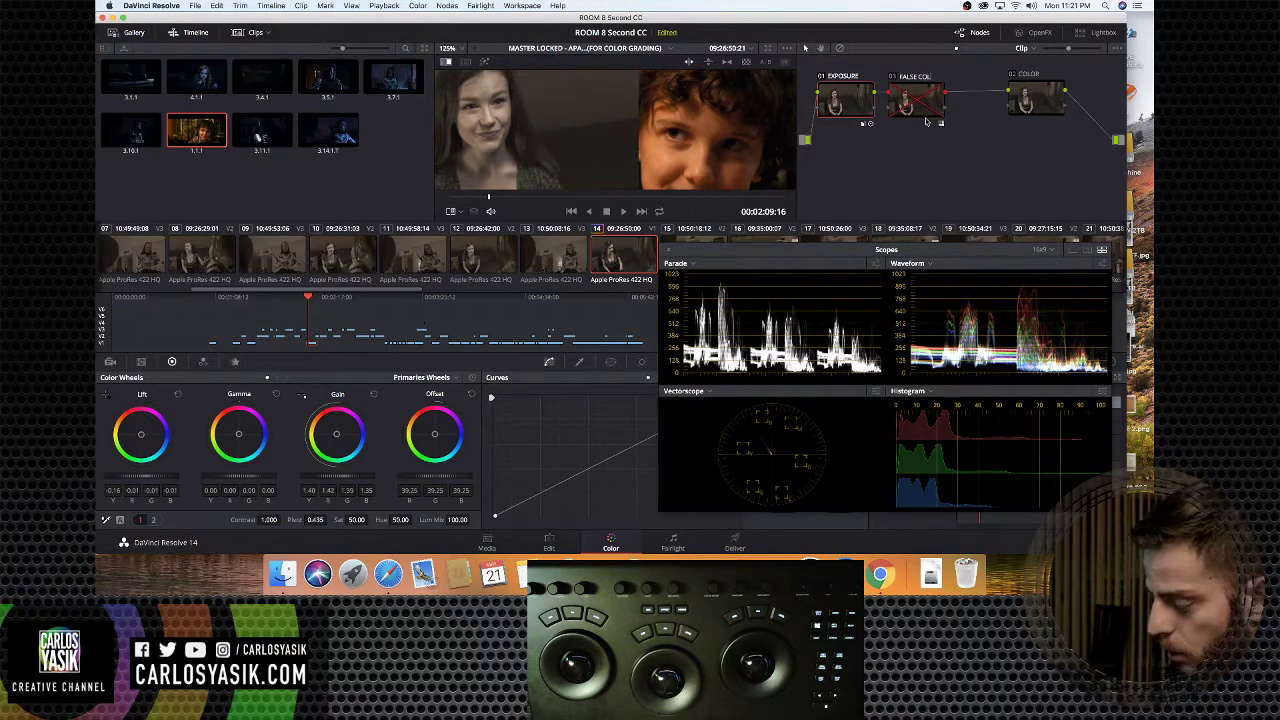
pyautogui.write('R')
pyautogui.press('Return')
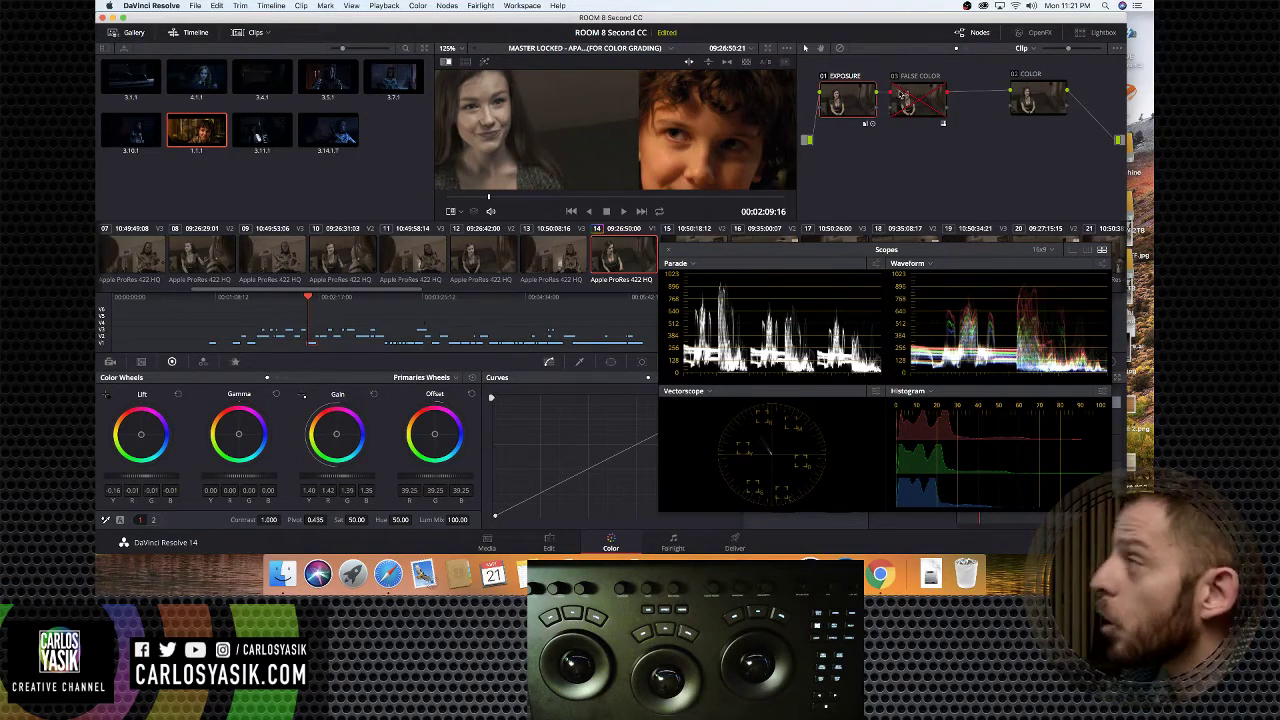
# Toggle the FALSE COLOR node on and off to compare the normal and false color images, leaving it enabled
pyautogui.scroll(-4, 602, 163)
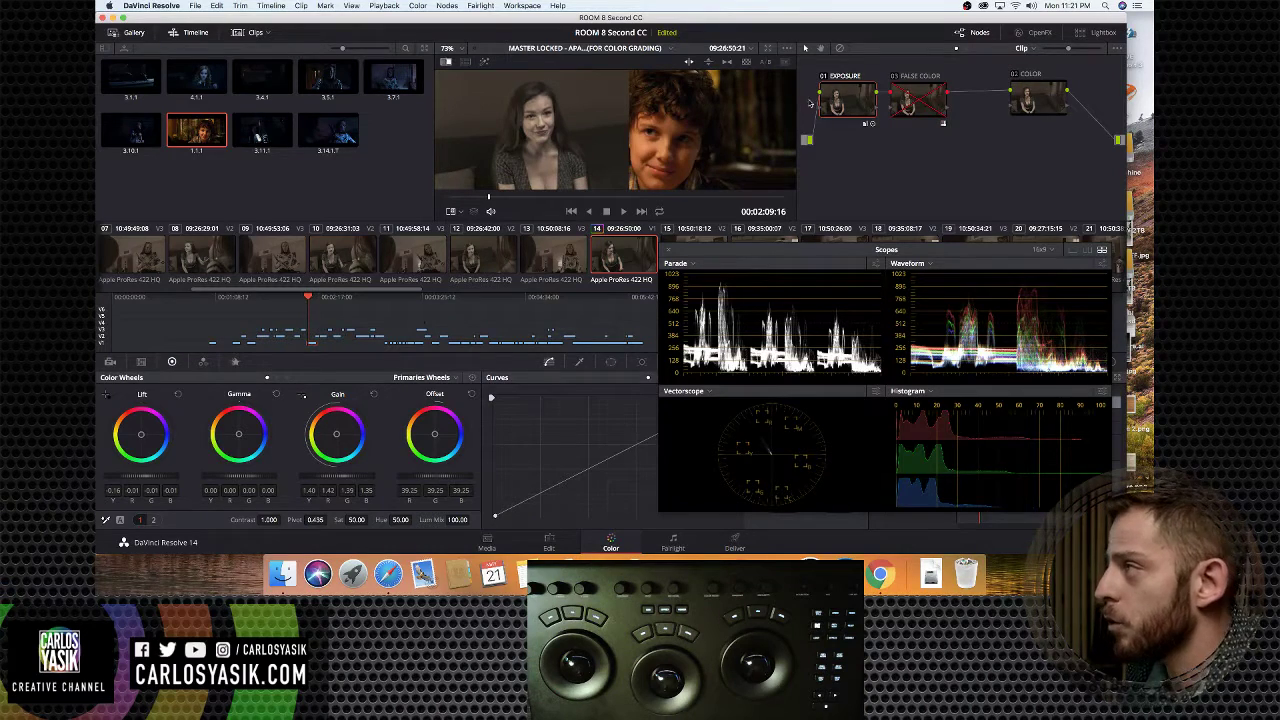
pyautogui.click(895, 77)
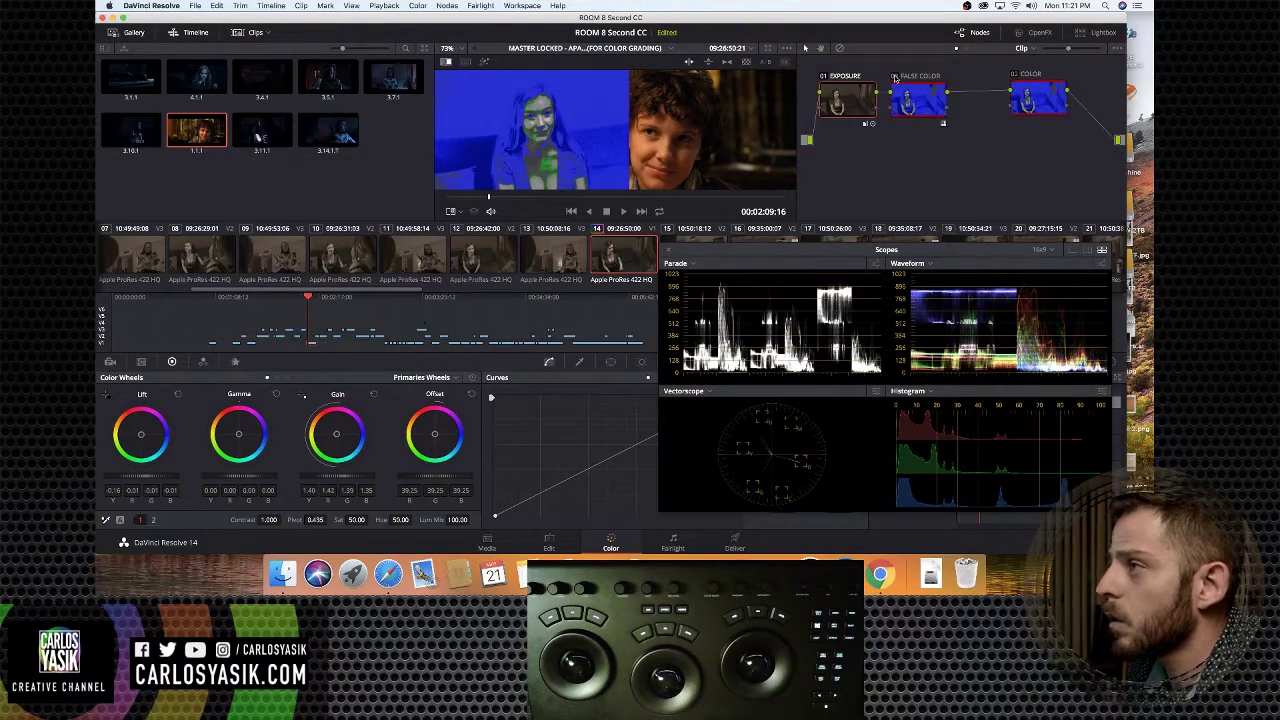
pyautogui.click(895, 77)
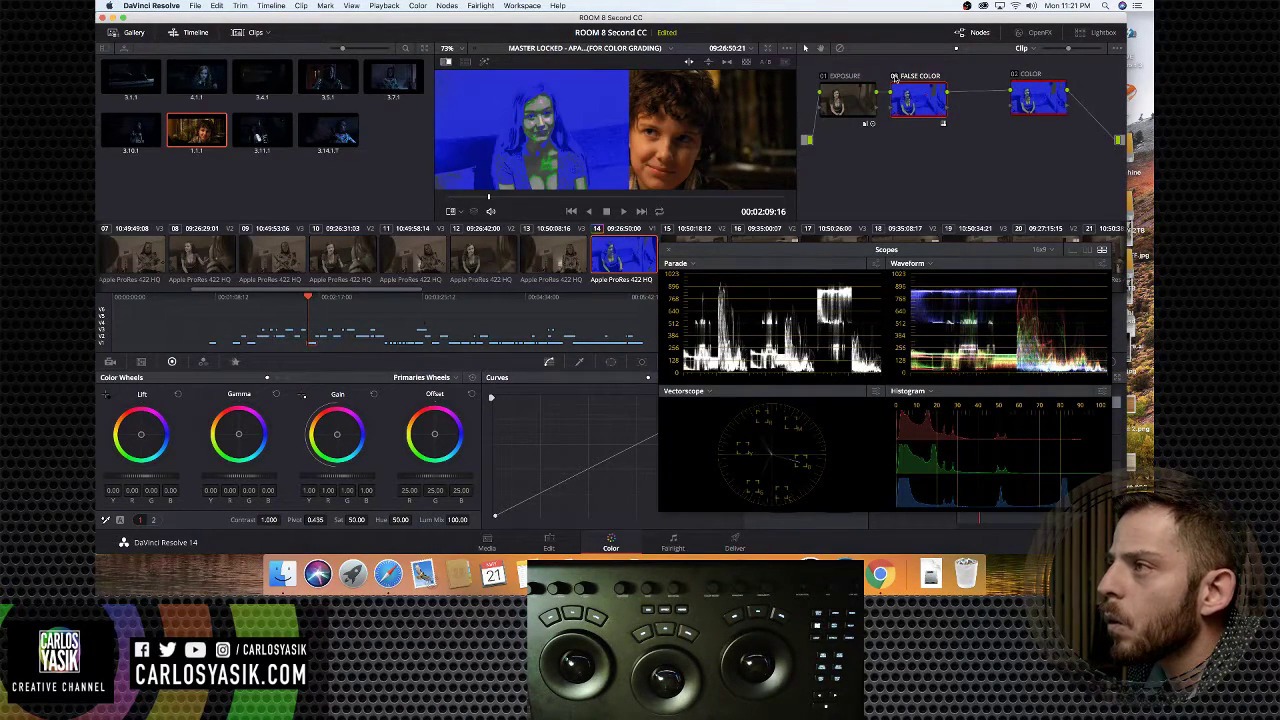
pyautogui.click(895, 77)
pyautogui.click(895, 77)
pyautogui.click(895, 77)
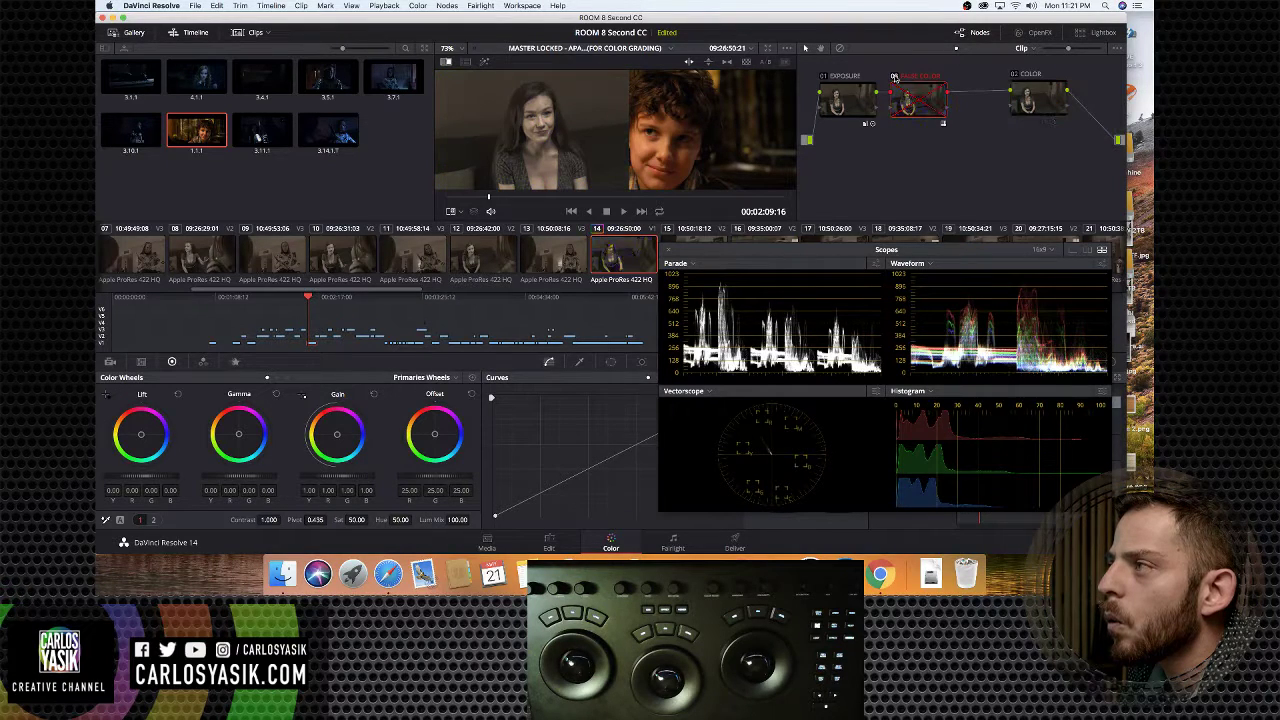
pyautogui.click(895, 77)
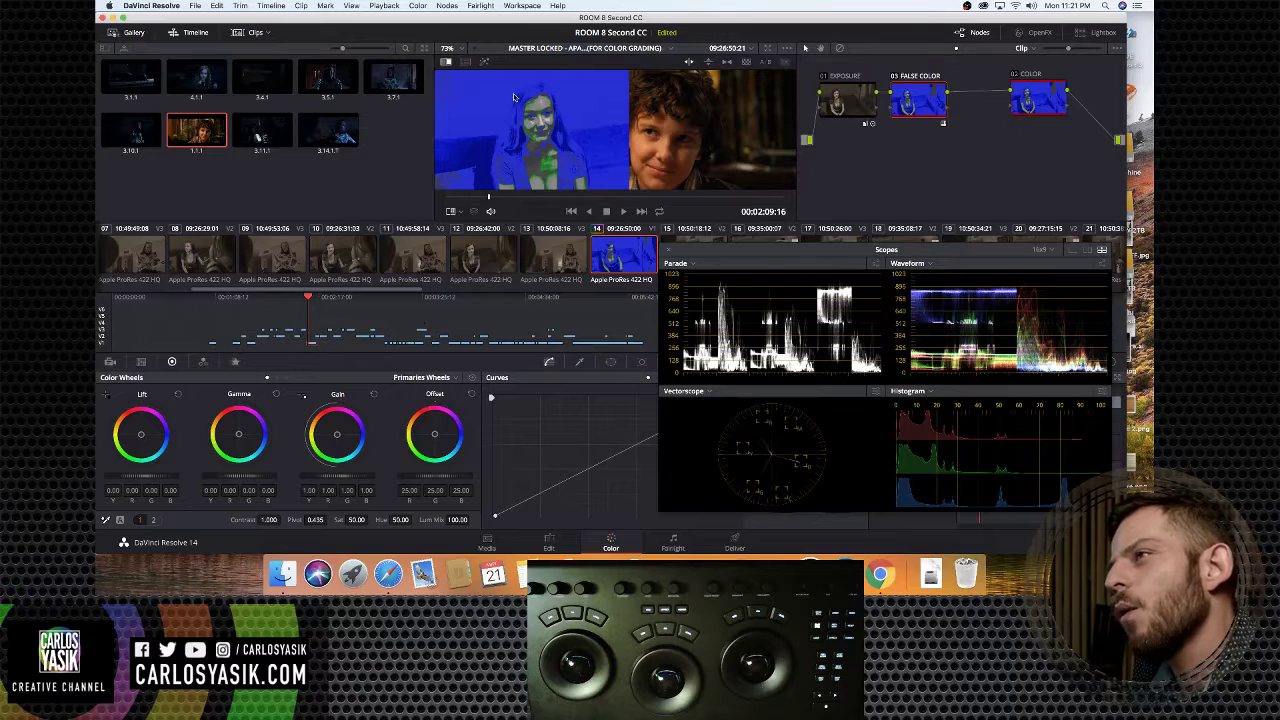
pyautogui.click(894, 79)
pyautogui.click(894, 79)
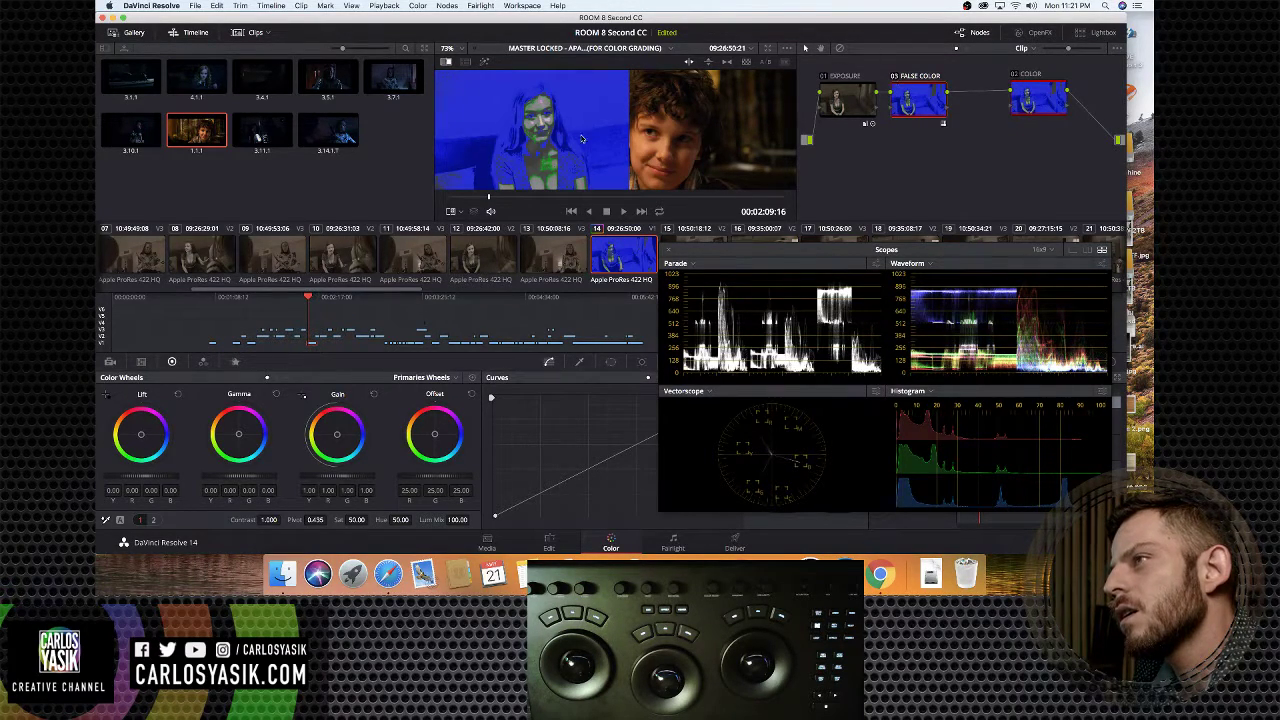
# Lower the EXPOSURE node's master lift to -0.18 and check the woman's skin and the background in false color
pyautogui.scroll(-2, 525, 177)
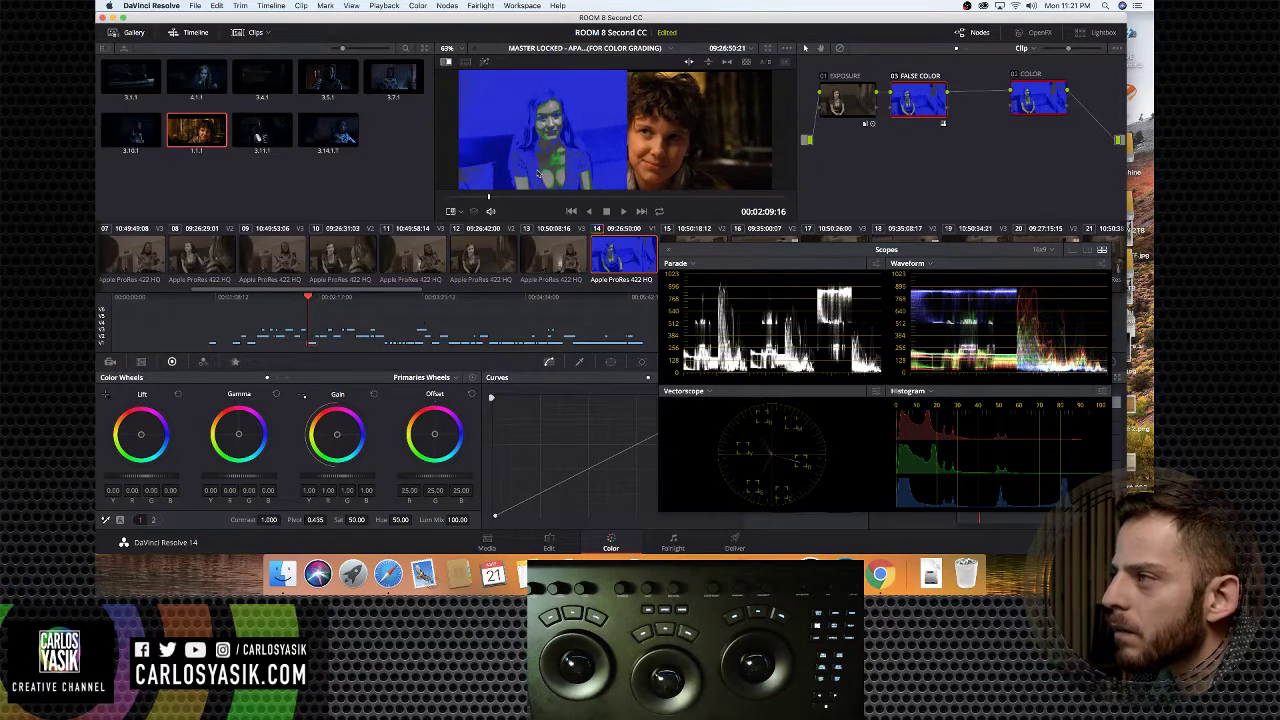
pyautogui.click(858, 106)
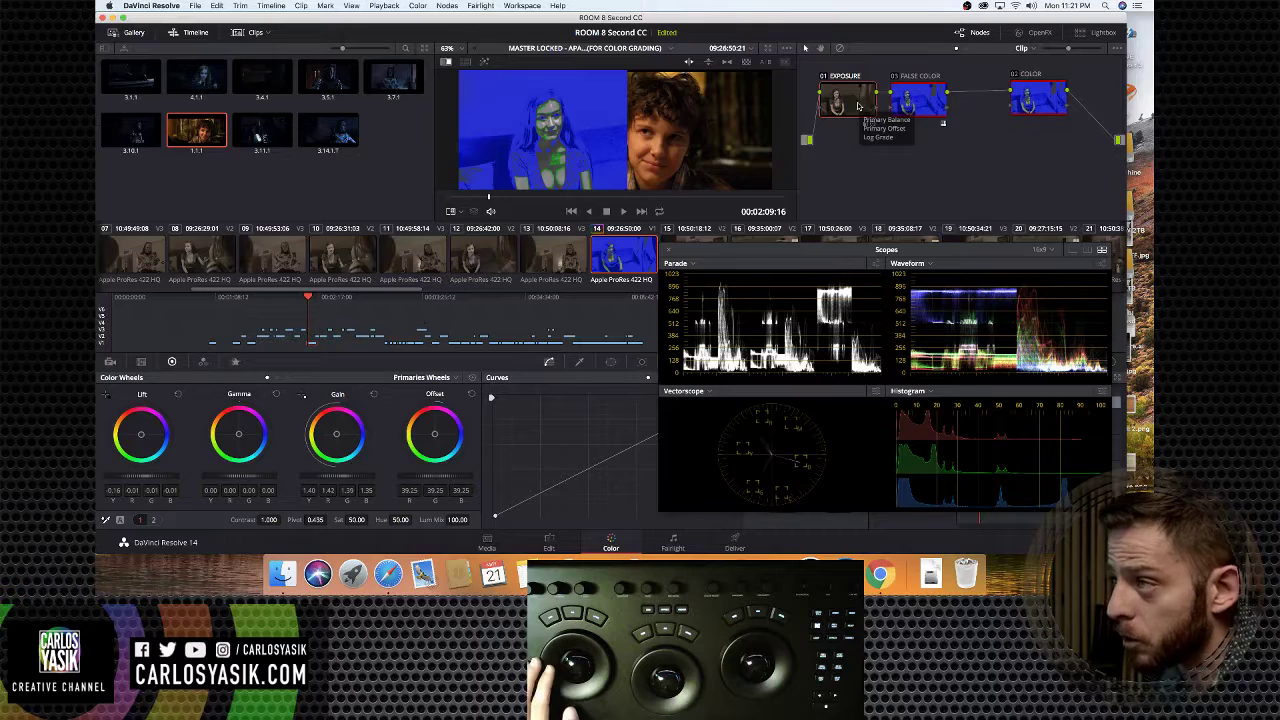
pyautogui.scroll(-2, 636, 128)
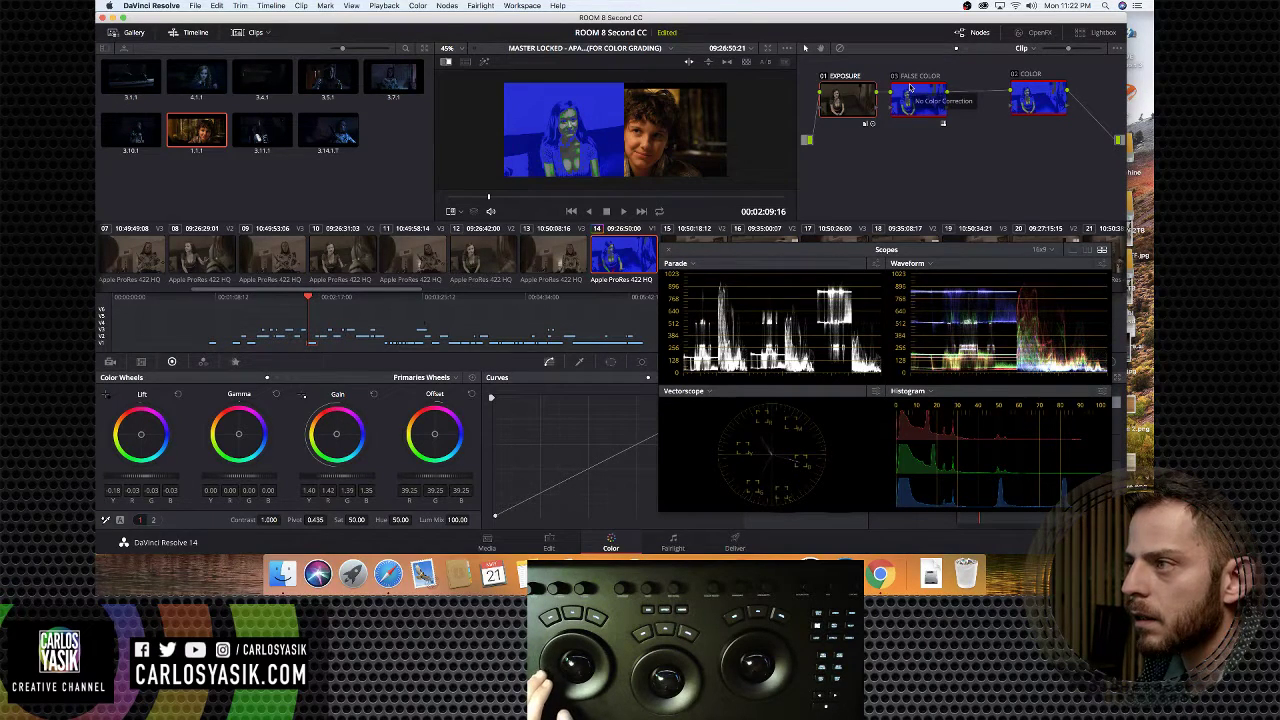
pyautogui.scroll(5, 503, 176)
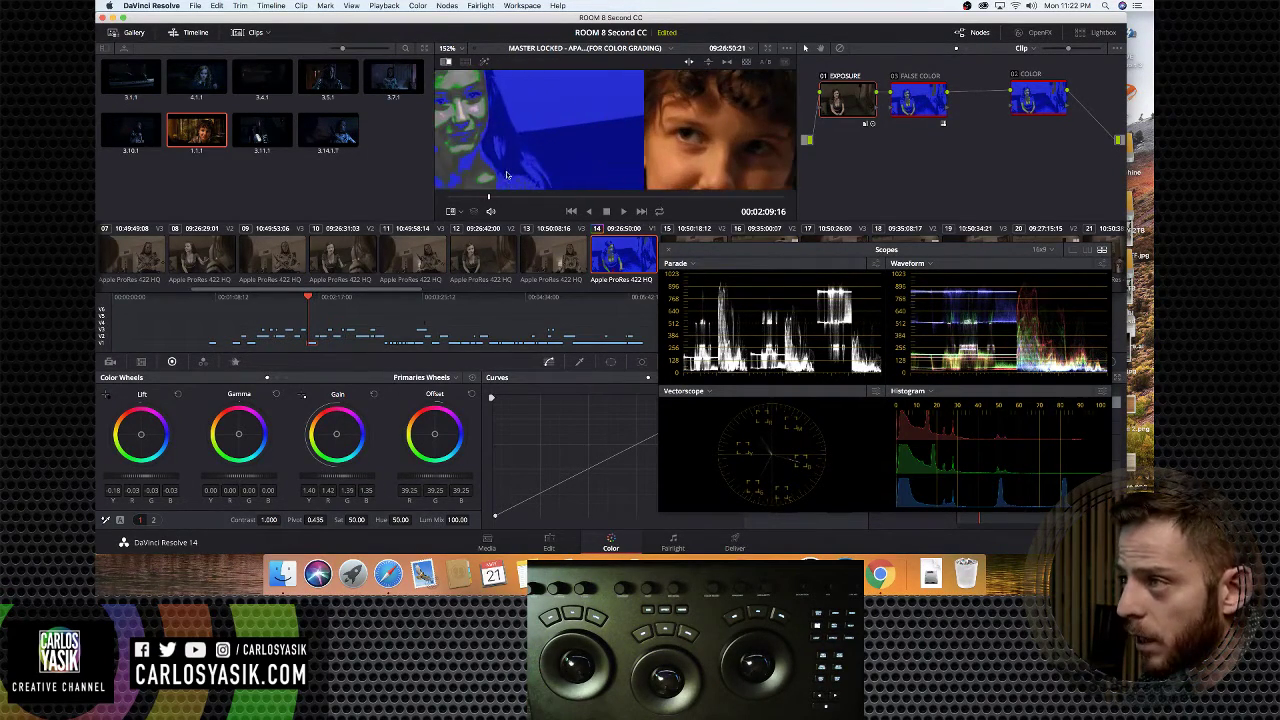
pyautogui.scroll(-5, 503, 176)
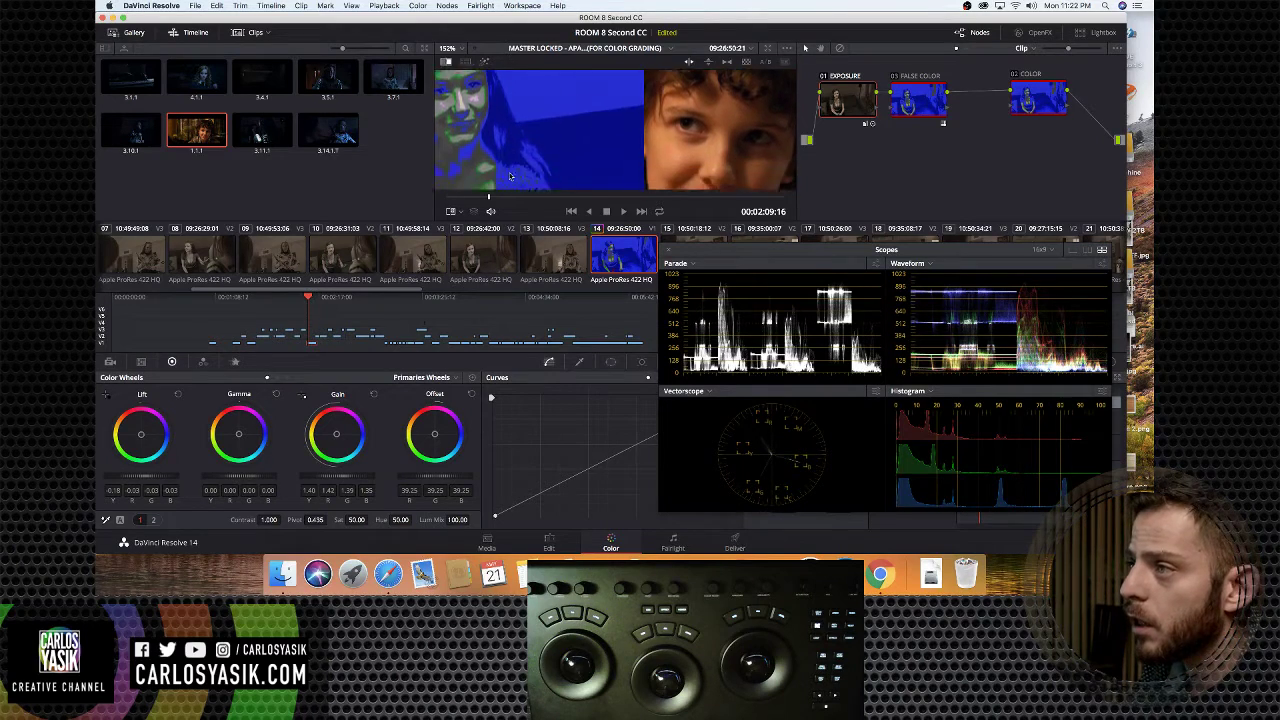
pyautogui.hscroll(-5, 509, 176)
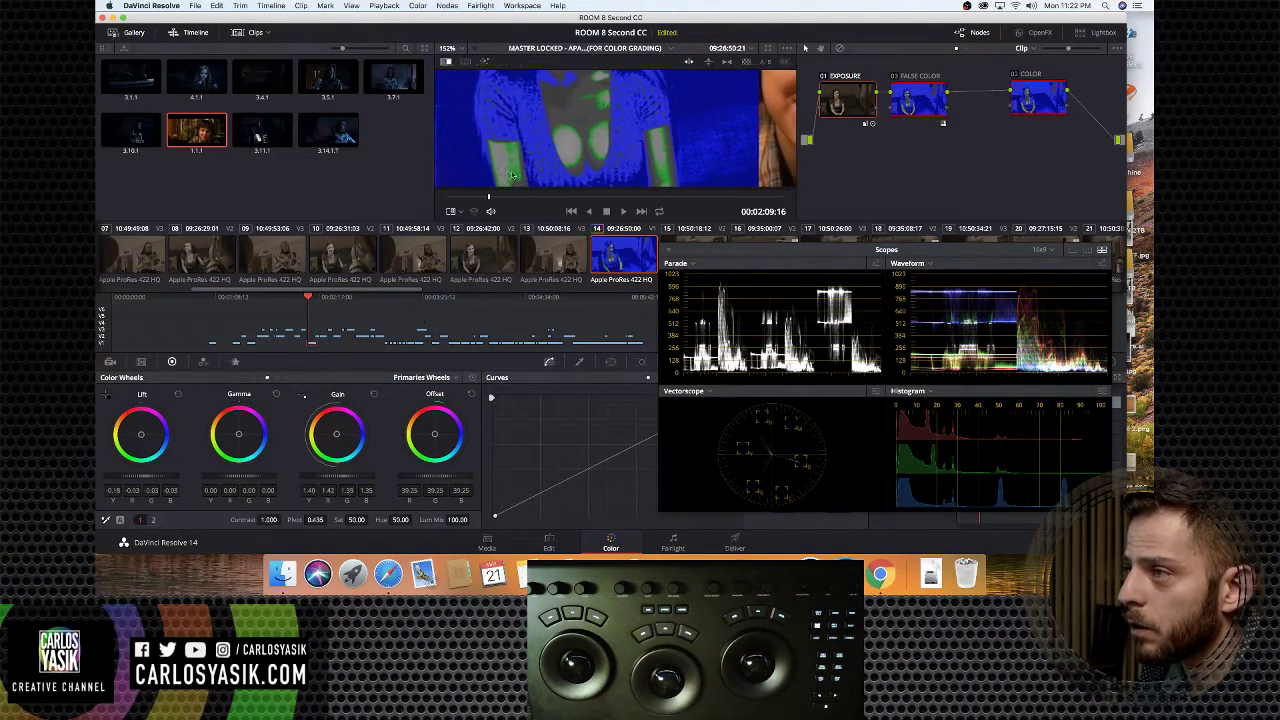
pyautogui.scroll(3, 513, 172)
pyautogui.scroll(-5, 518, 166)
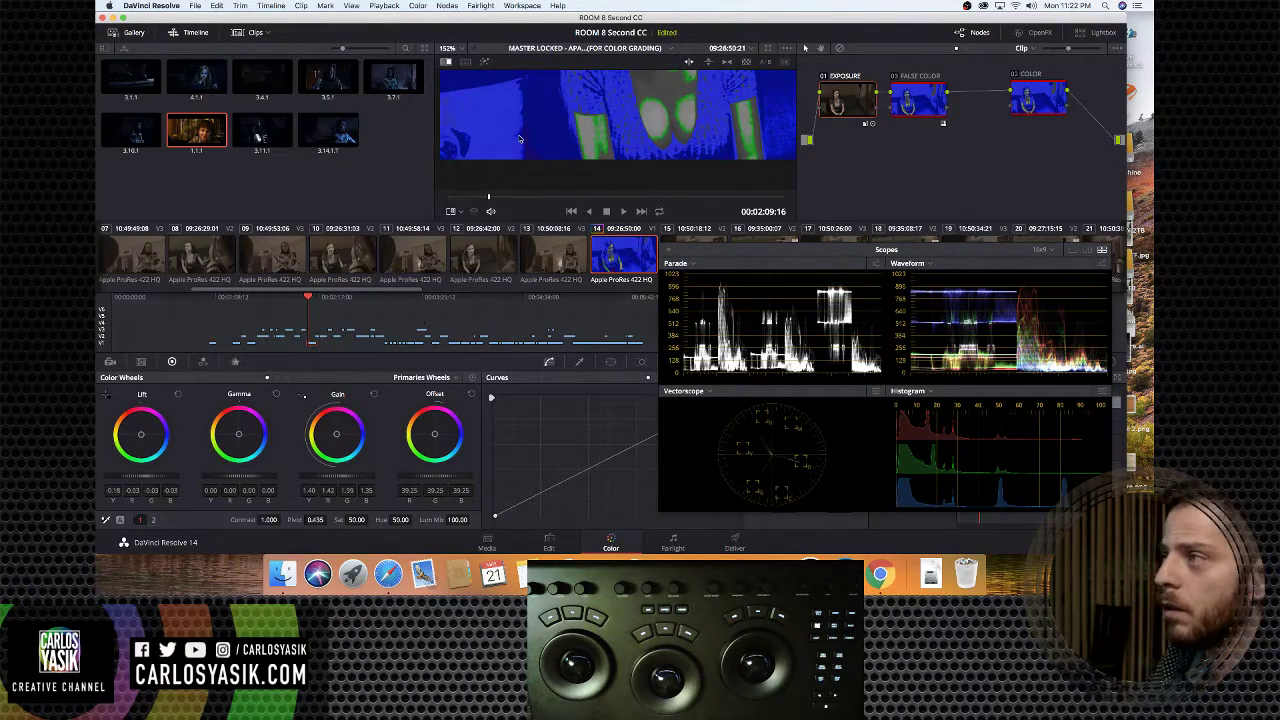
pyautogui.scroll(-4, 519, 139)
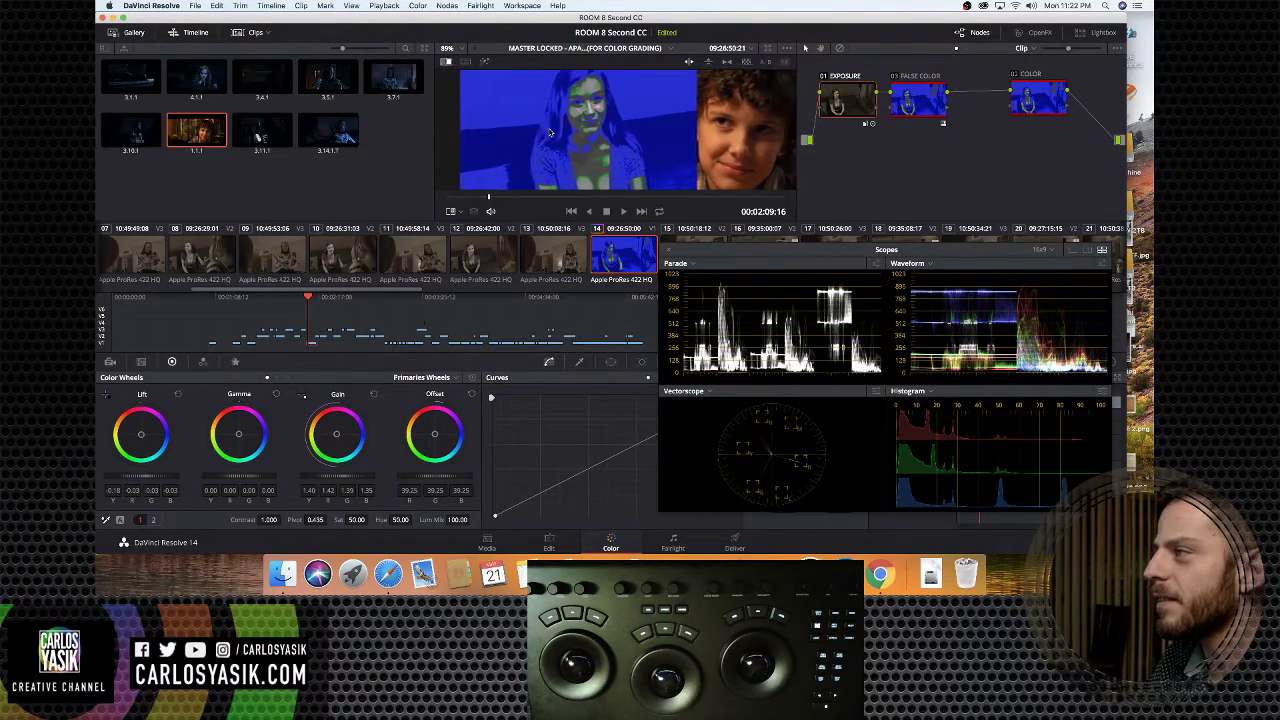
# Disable the FALSE COLOR node and shift the wipe edge toward the woman to reveal more of the reference still
pyautogui.click(895, 76)
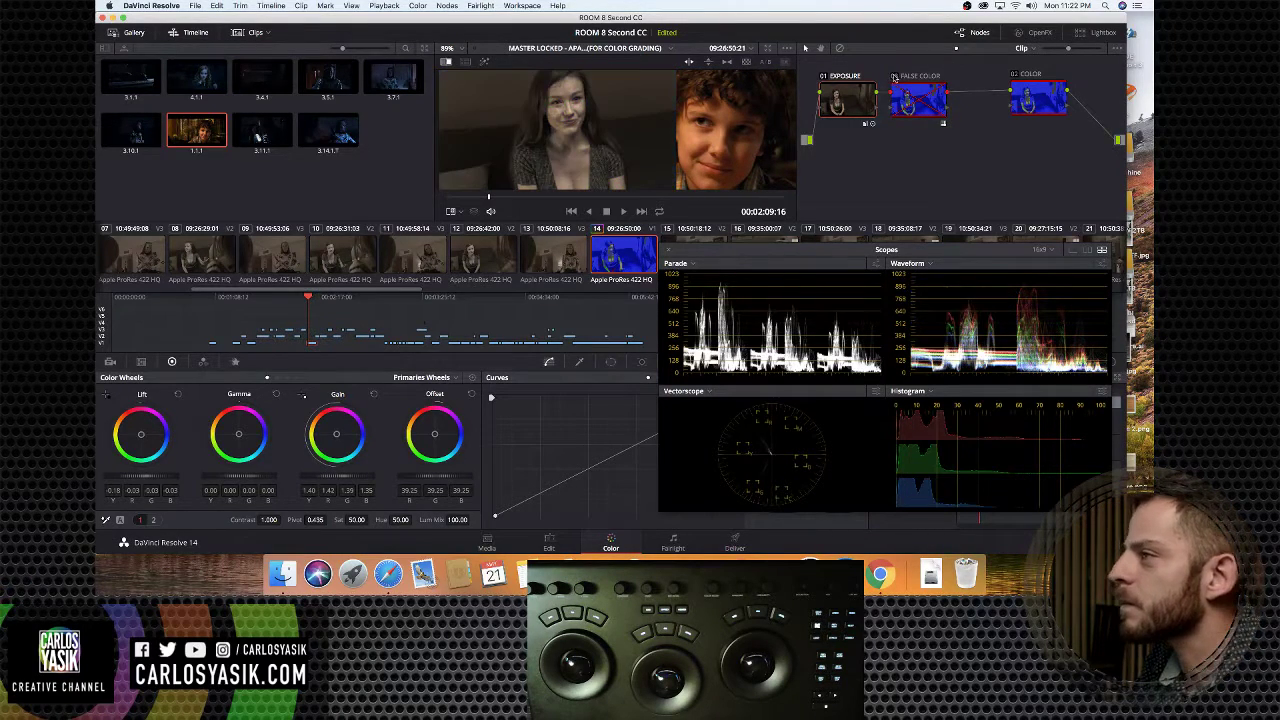
pyautogui.scroll(-3, 692, 128)
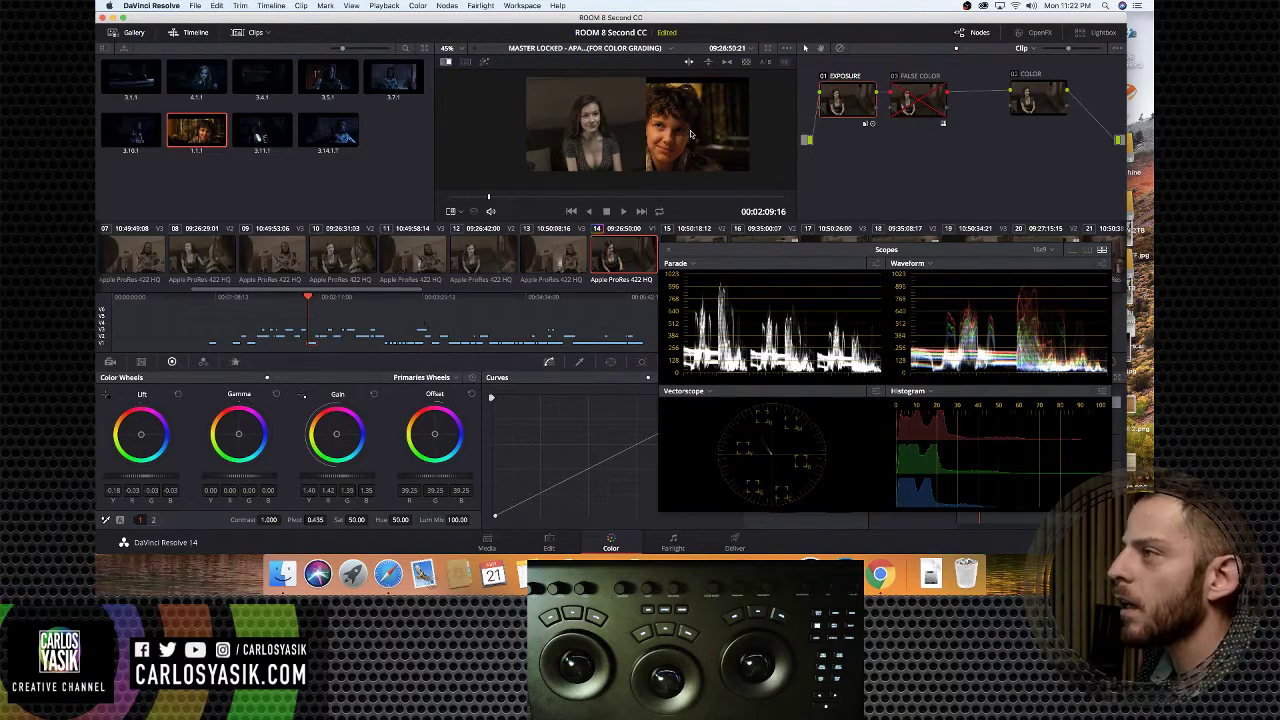
pyautogui.scroll(3, 690, 133)
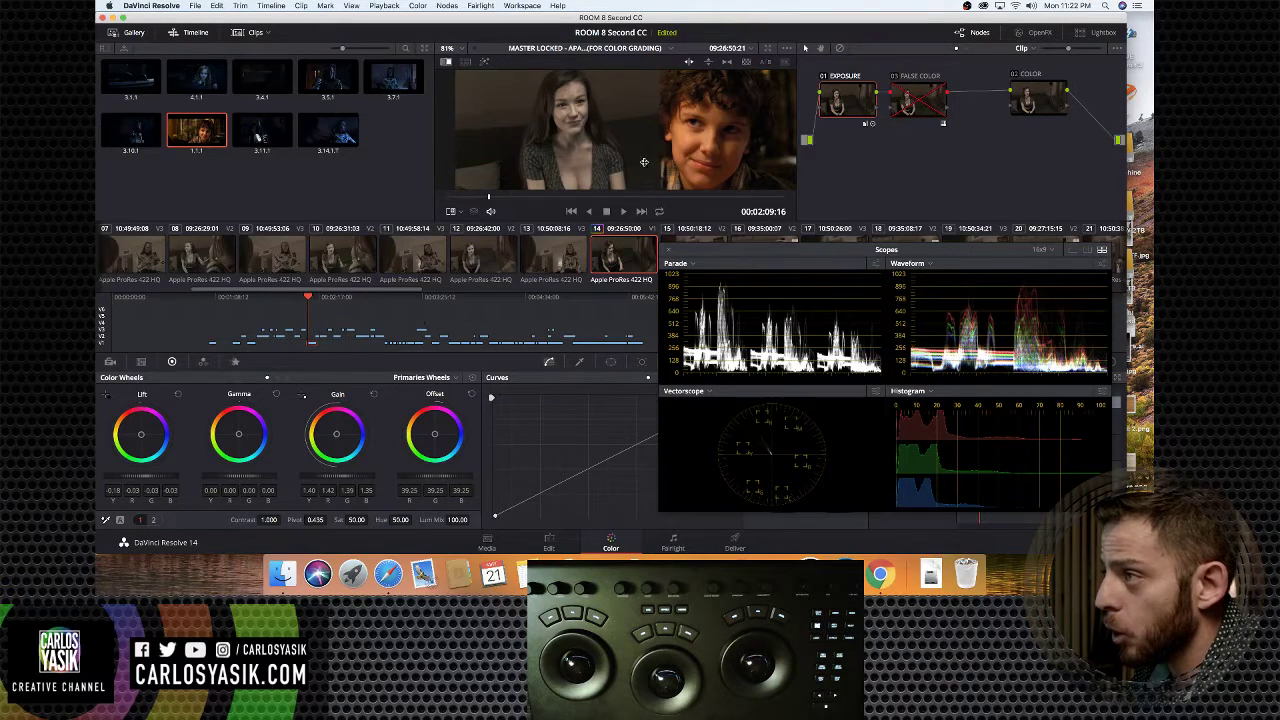
pyautogui.moveTo(650, 162); pyautogui.dragTo(647, 164)
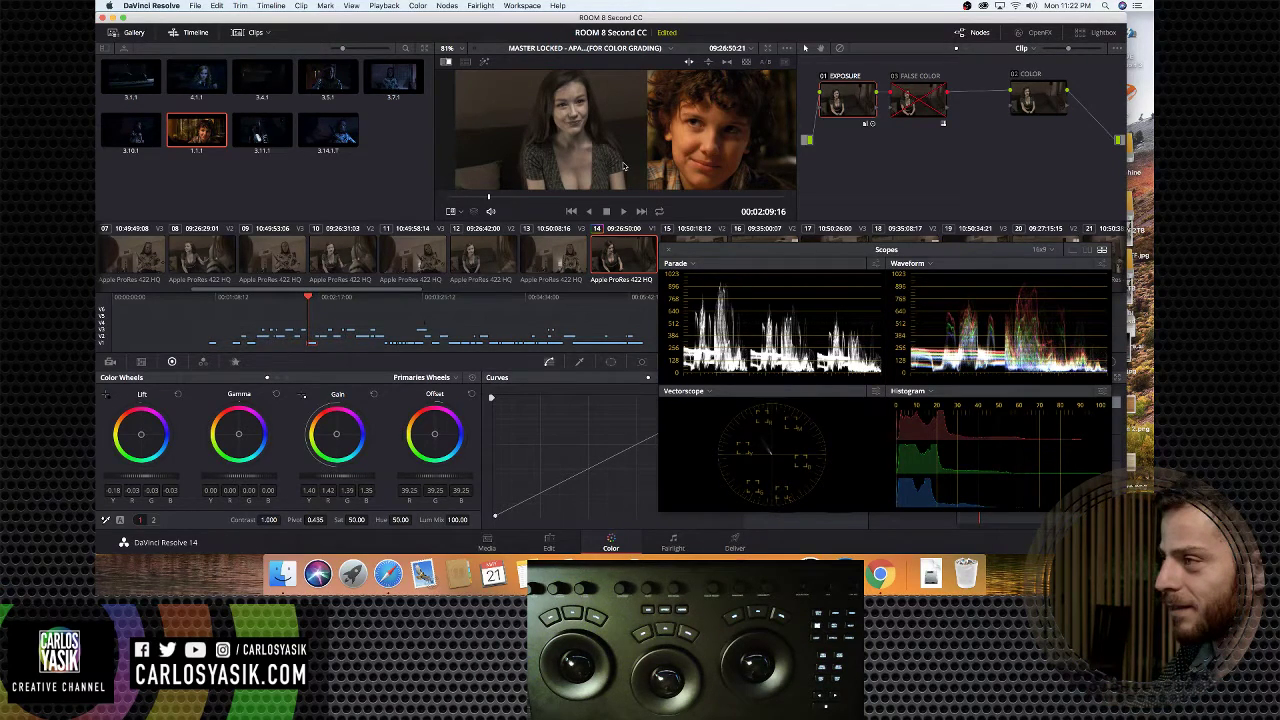
pyautogui.moveTo(622, 165); pyautogui.dragTo(611, 165)
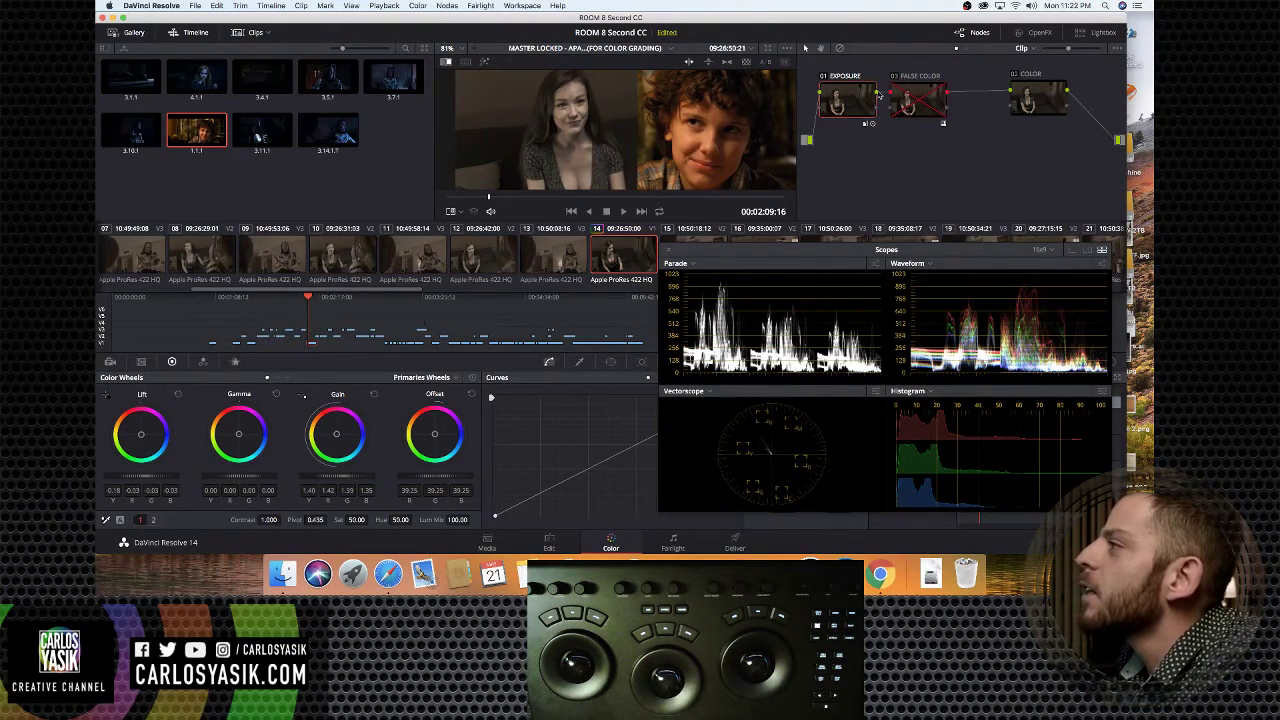
# Try saturation 89.70, temperature 240 and tint 7 on the COLOR node, comparing skin tones with the wipe edge closer to the woman
pyautogui.click(1012, 93)
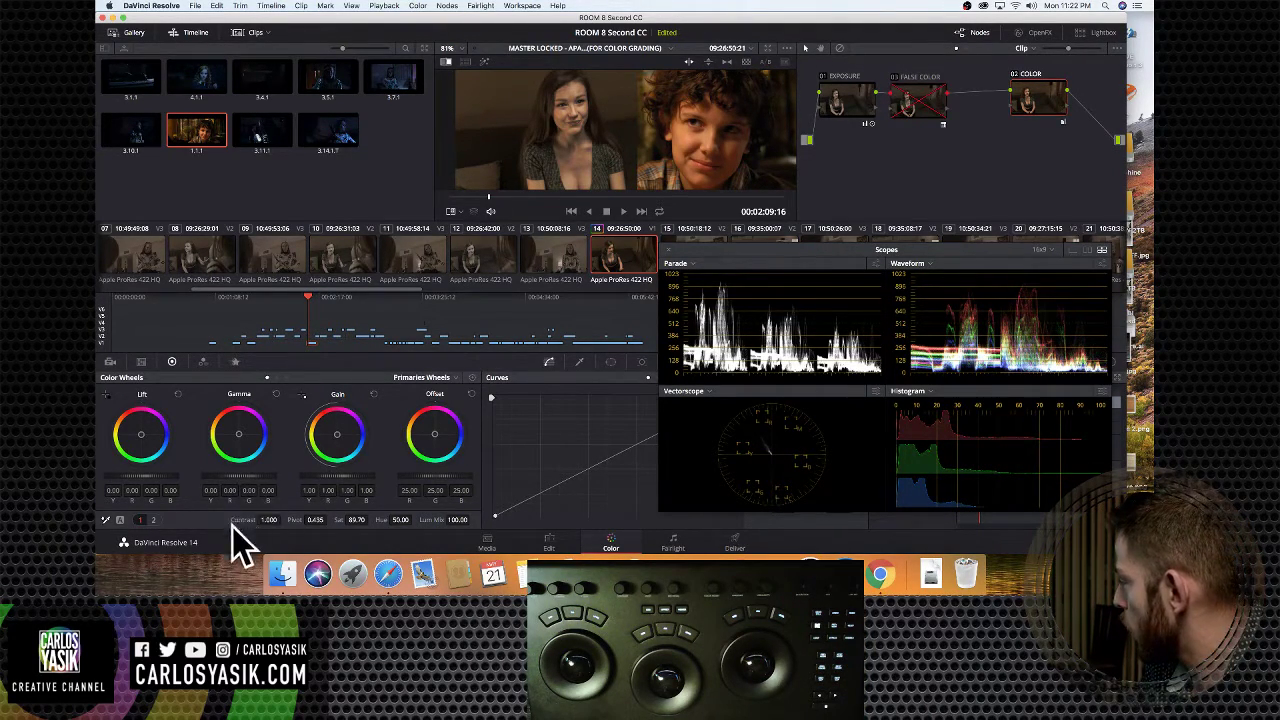
pyautogui.click(153, 520)
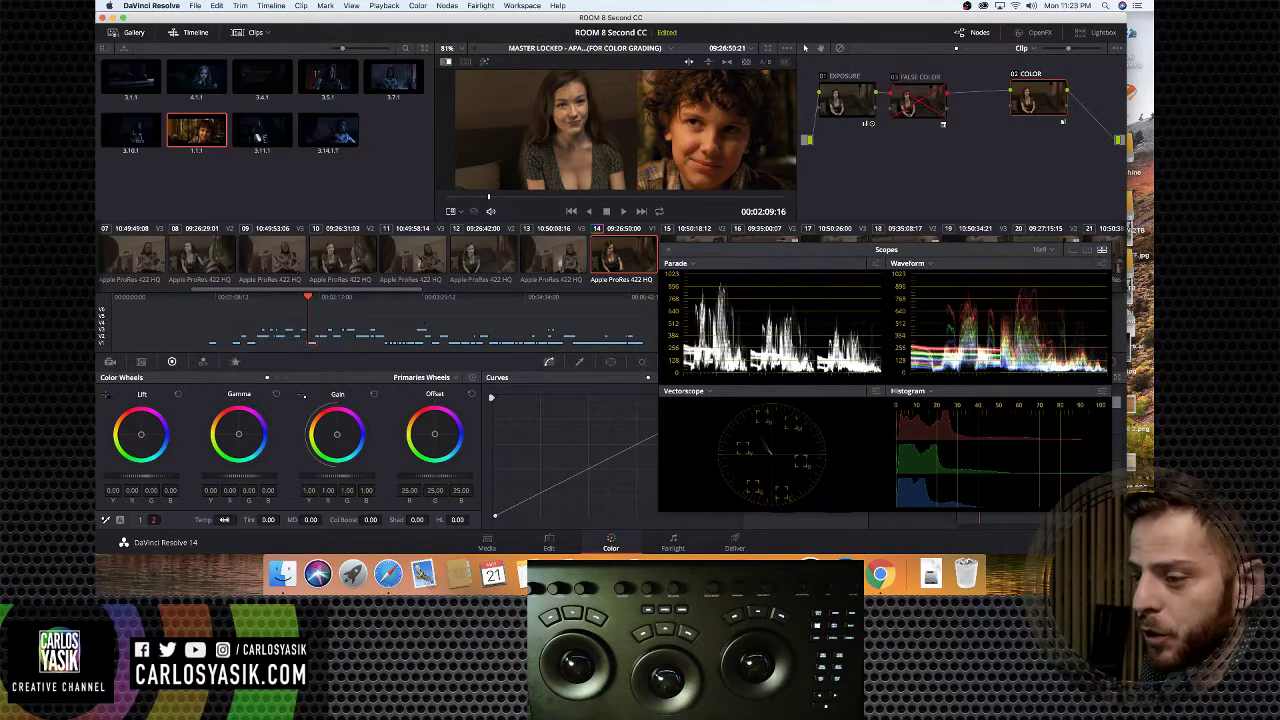
pyautogui.moveTo(224, 520); pyautogui.dragTo(240, 520)
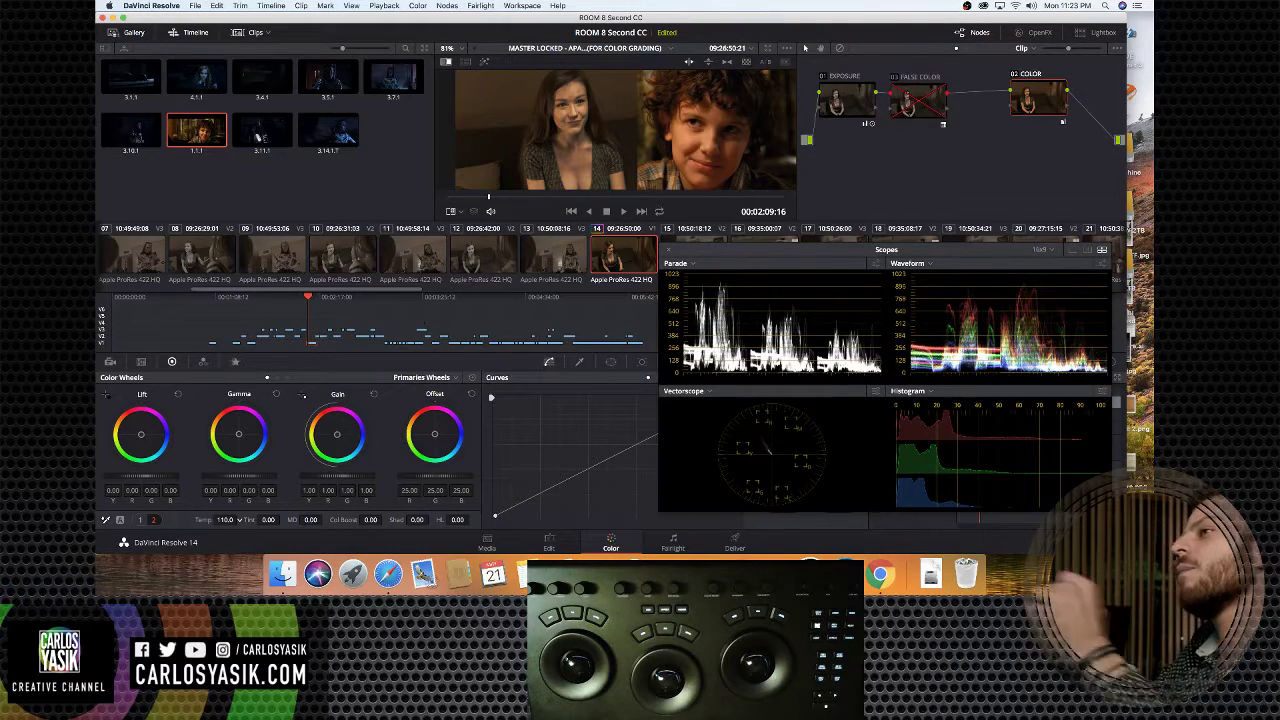
pyautogui.moveTo(627, 172); pyautogui.dragTo(604, 160)
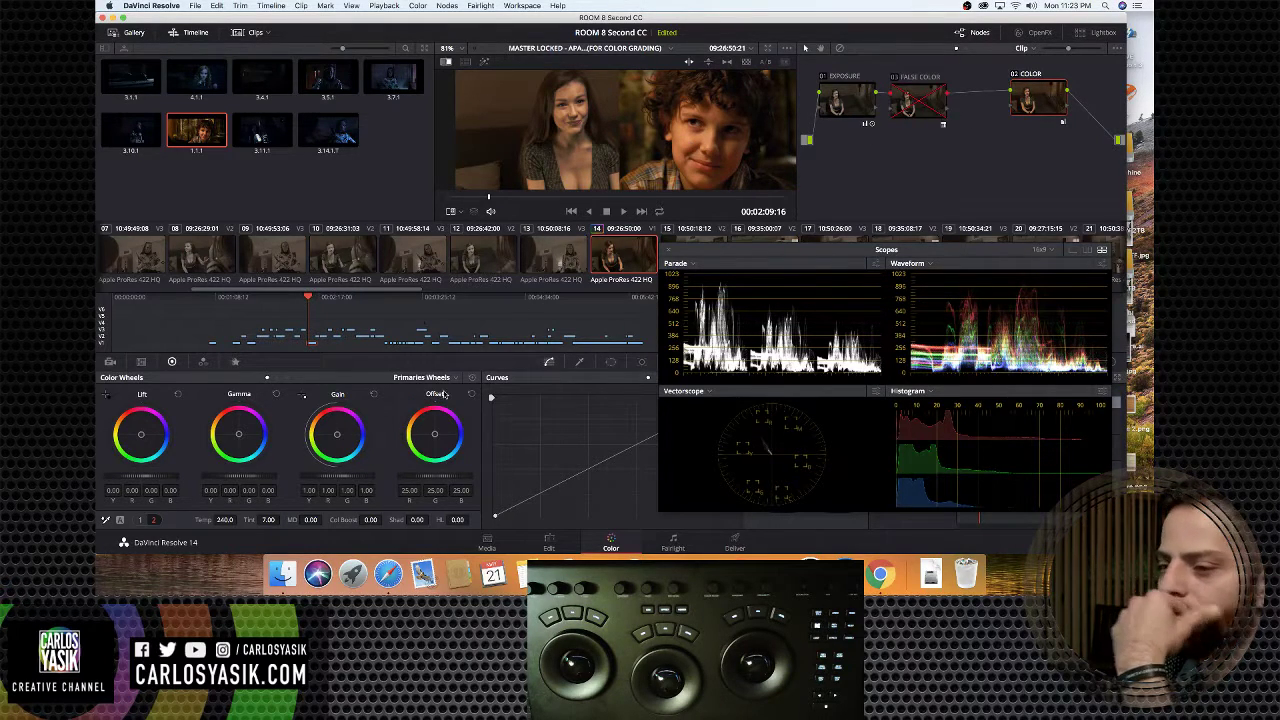
# Reset the COLOR node's primary corrections and set its Color Boost to 79.97
pyautogui.click(472, 377)
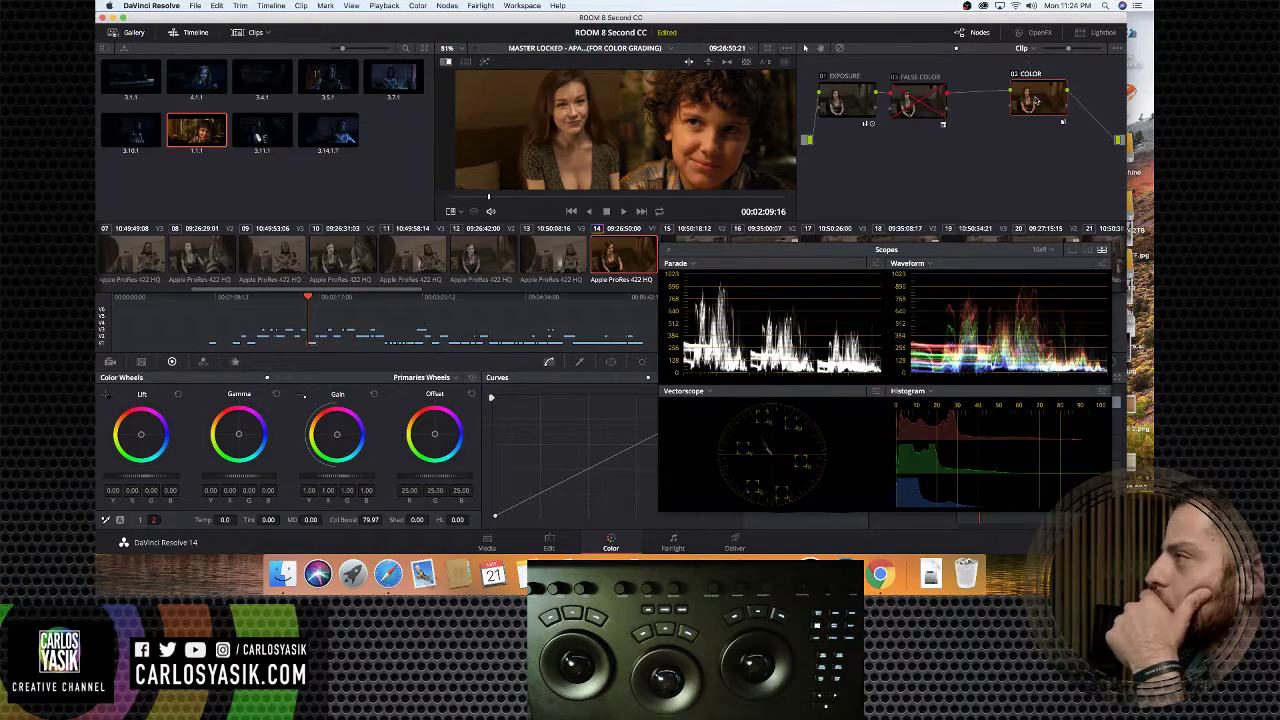
# Move the COLOR node closer to the FALSE COLOR node and add a serial node after it
pyautogui.moveTo(1038, 101); pyautogui.dragTo(990, 101)
pyautogui.rightClick(991, 101)
pyautogui.press('Escape')
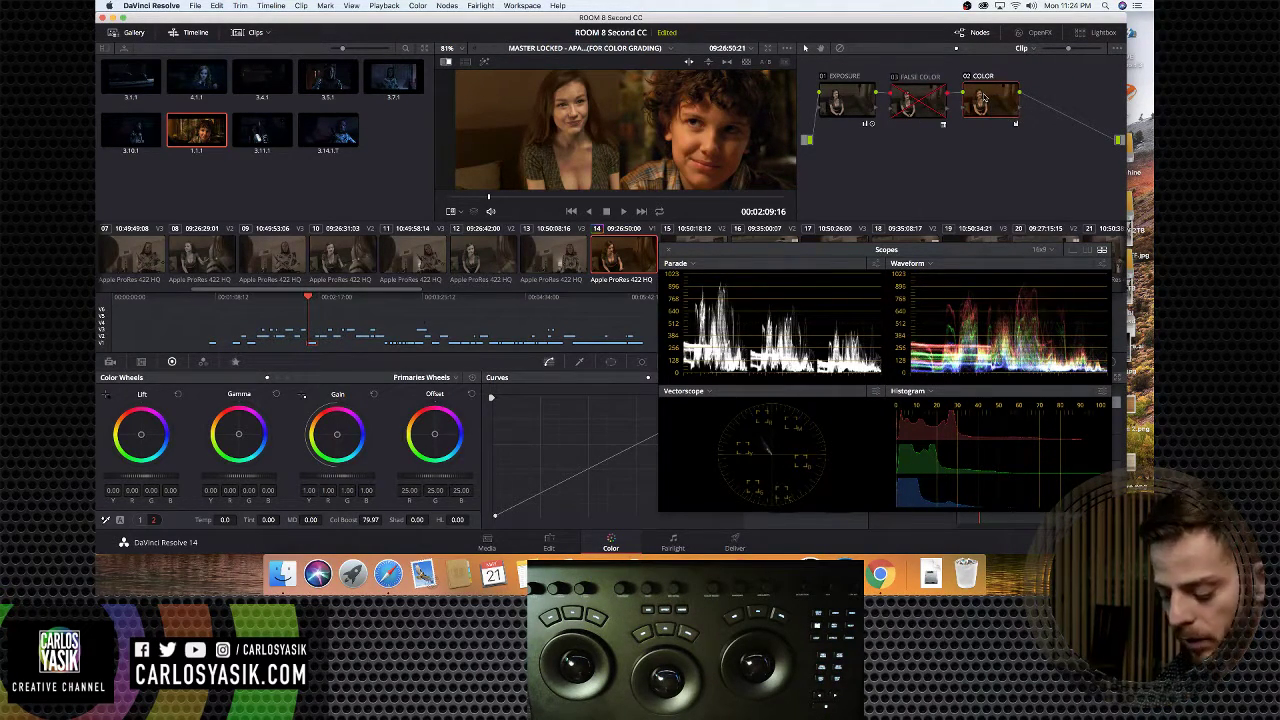
pyautogui.hotkey('alt', 's')
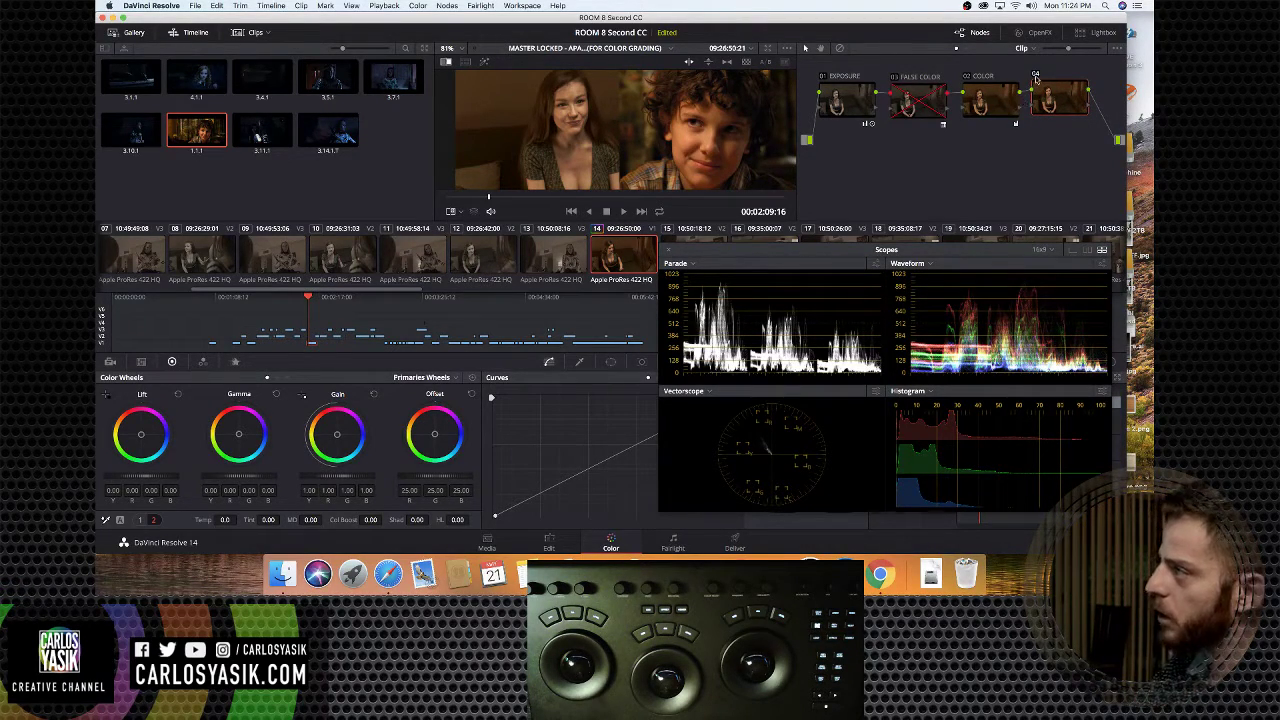
# Sample the skin on the woman's forehead with the qualifier on node 04, turning on Highlight to check the selection
pyautogui.click(580, 362)
pyautogui.click(588, 90)
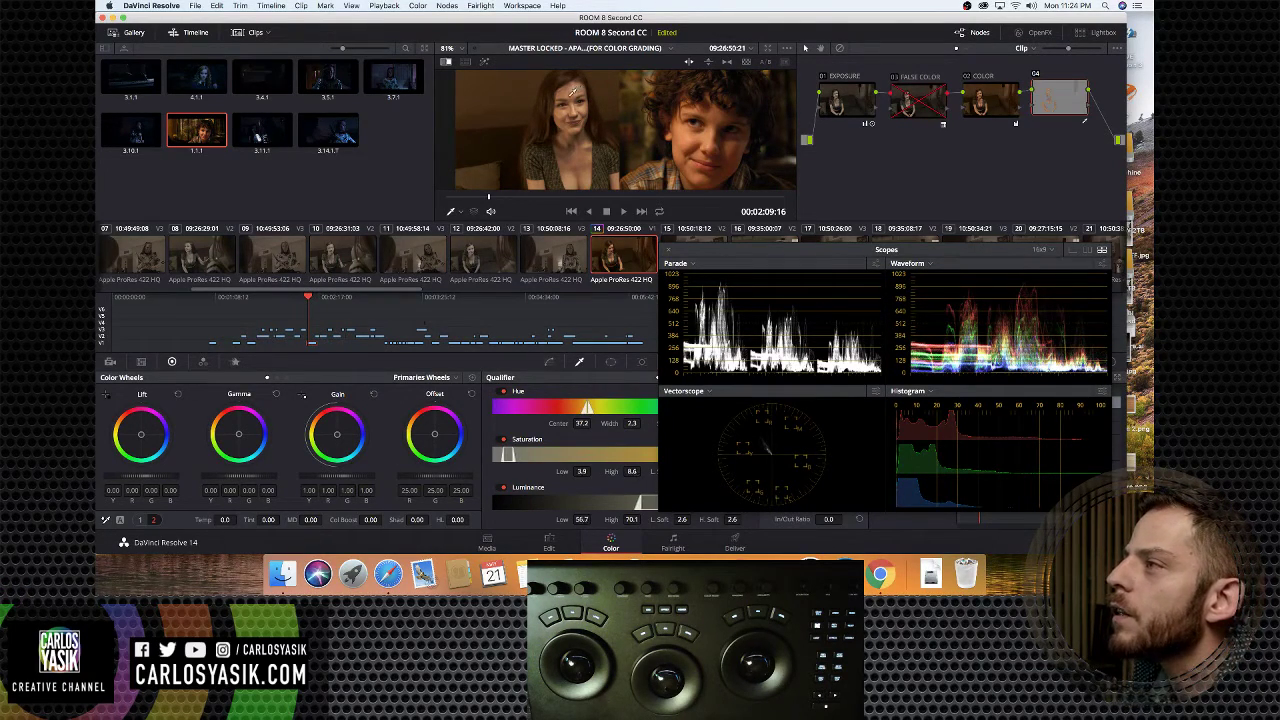
pyautogui.moveTo(575, 89); pyautogui.dragTo(573, 91)
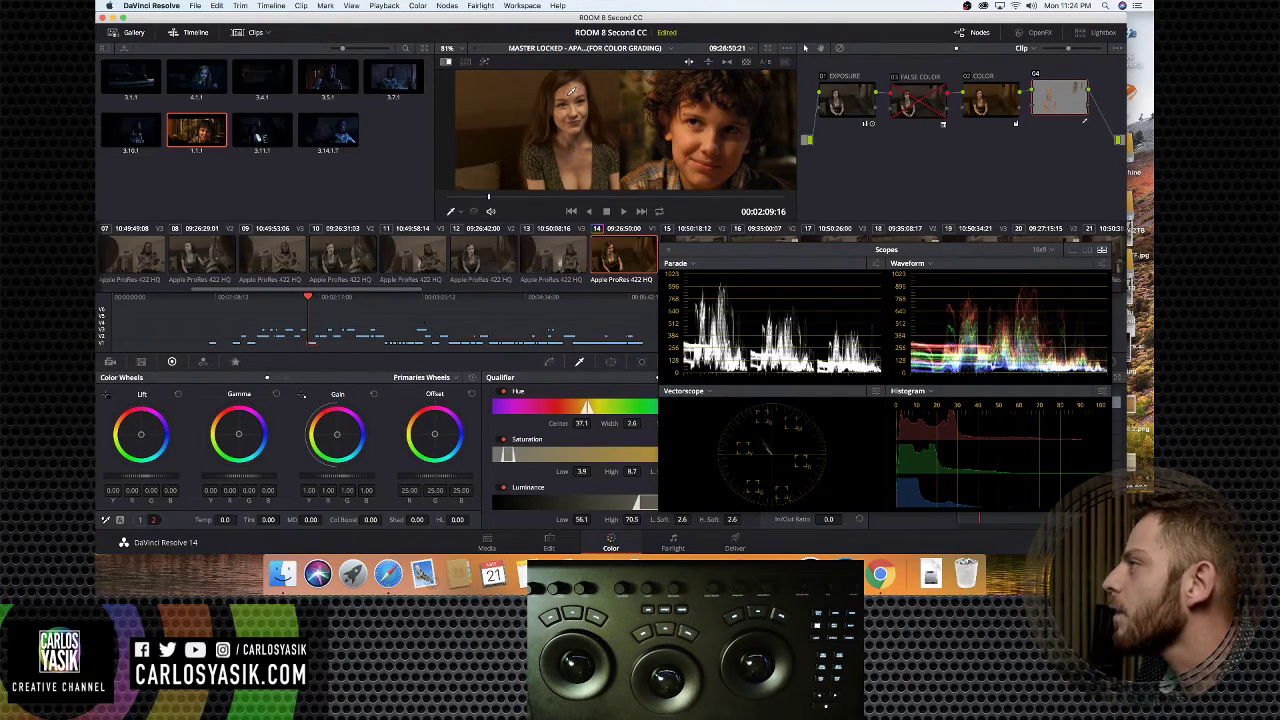
pyautogui.click(485, 63)
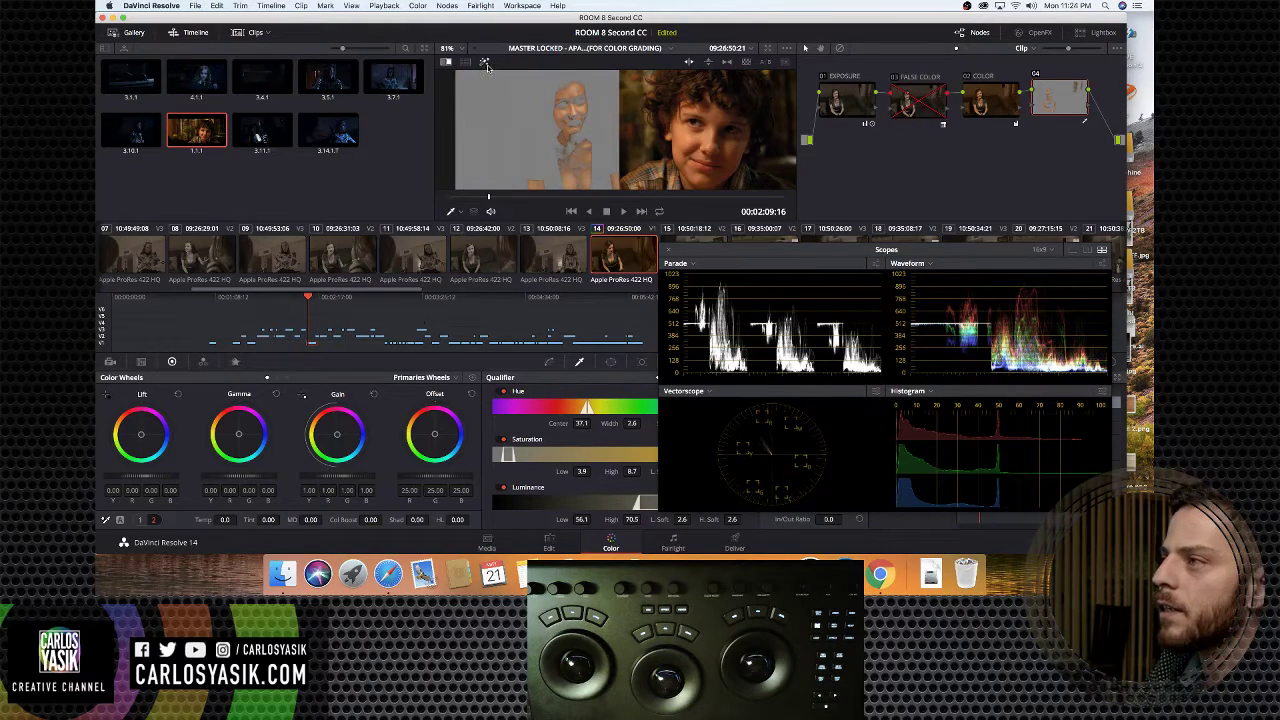
pyautogui.moveTo(577, 94); pyautogui.dragTo(571, 90)
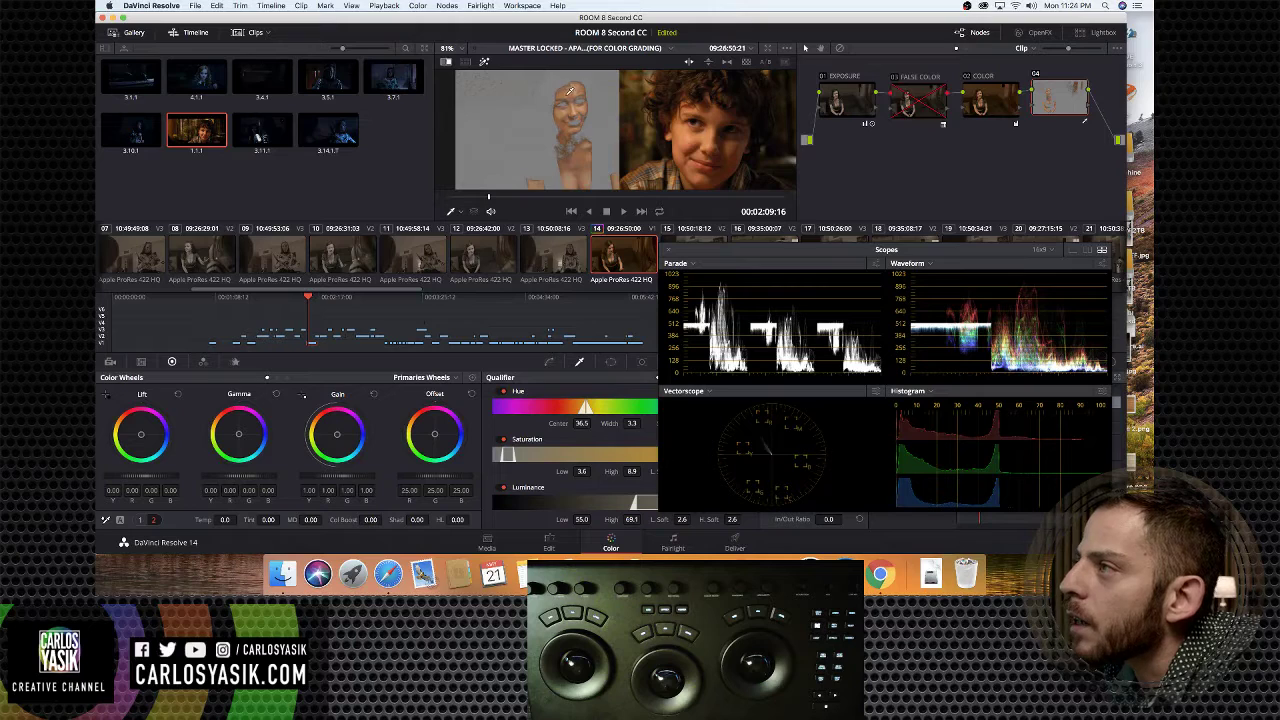
pyautogui.moveTo(569, 90)
pyautogui.mouseDown()
pyautogui.moveTo(576, 106)
pyautogui.moveTo(561, 110)
pyautogui.moveTo(574, 124)
pyautogui.moveTo(542, 86)
pyautogui.mouseUp()
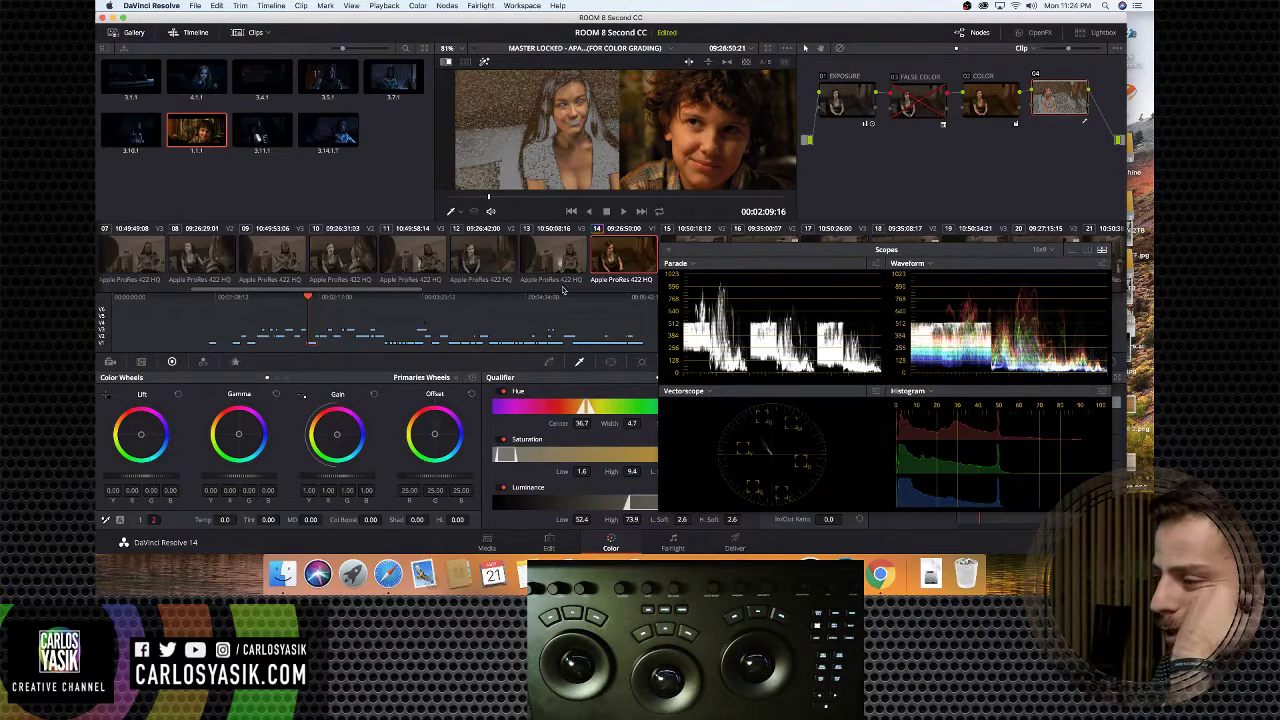
# Refine the skin key to saturation low 3.9, high 15.4 and hue center 36.6, and turn off Highlight
pyautogui.moveTo(714, 256); pyautogui.dragTo(847, 262)
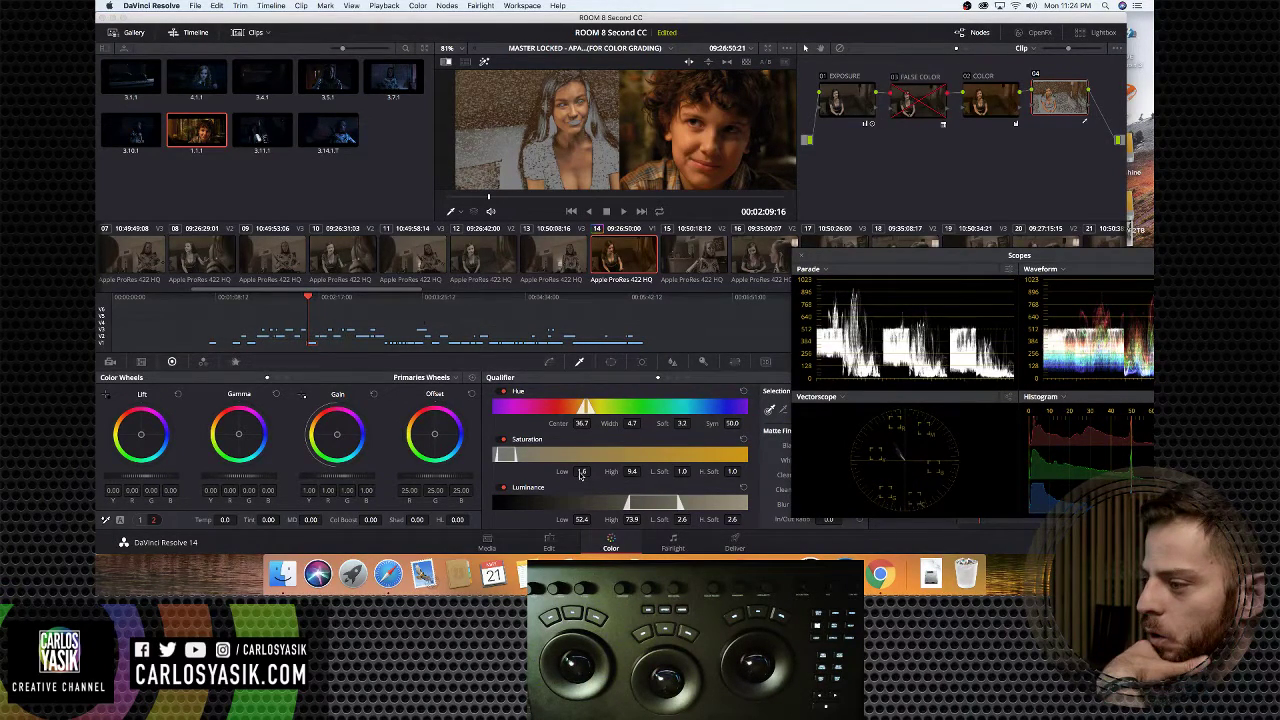
pyautogui.moveTo(580, 474); pyautogui.dragTo(646, 471)
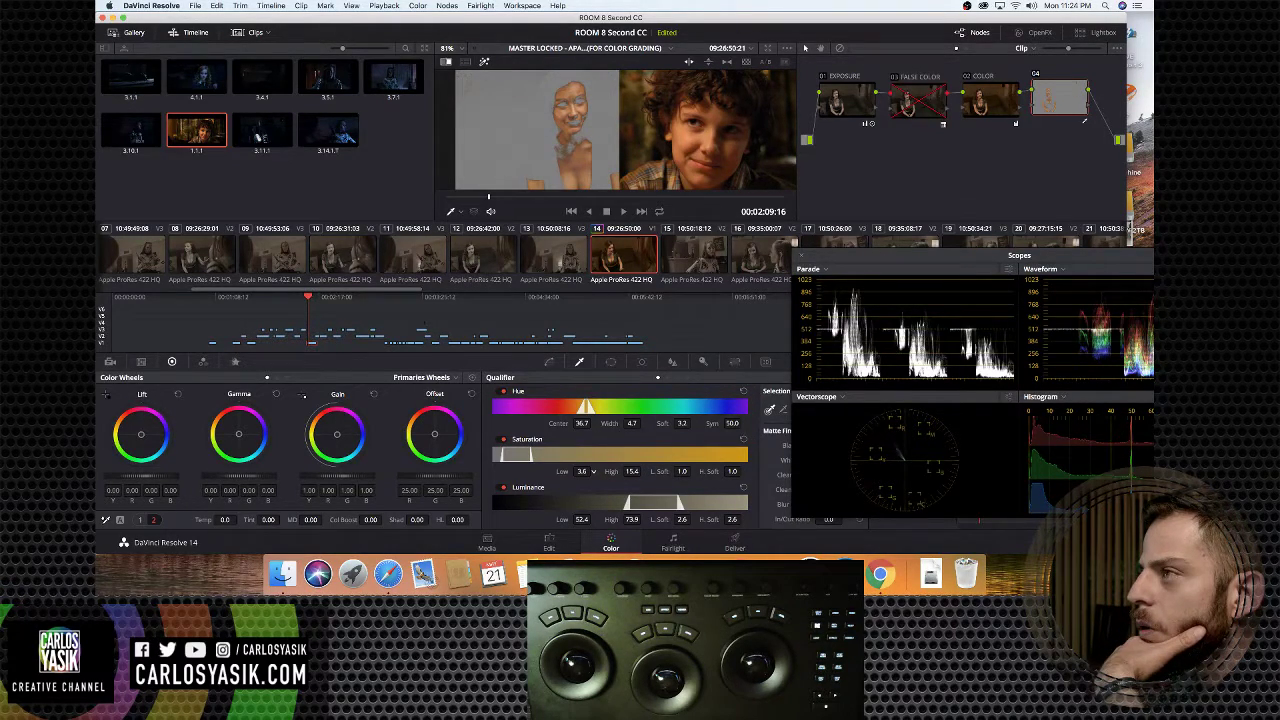
pyautogui.moveTo(590, 471); pyautogui.dragTo(594, 470)
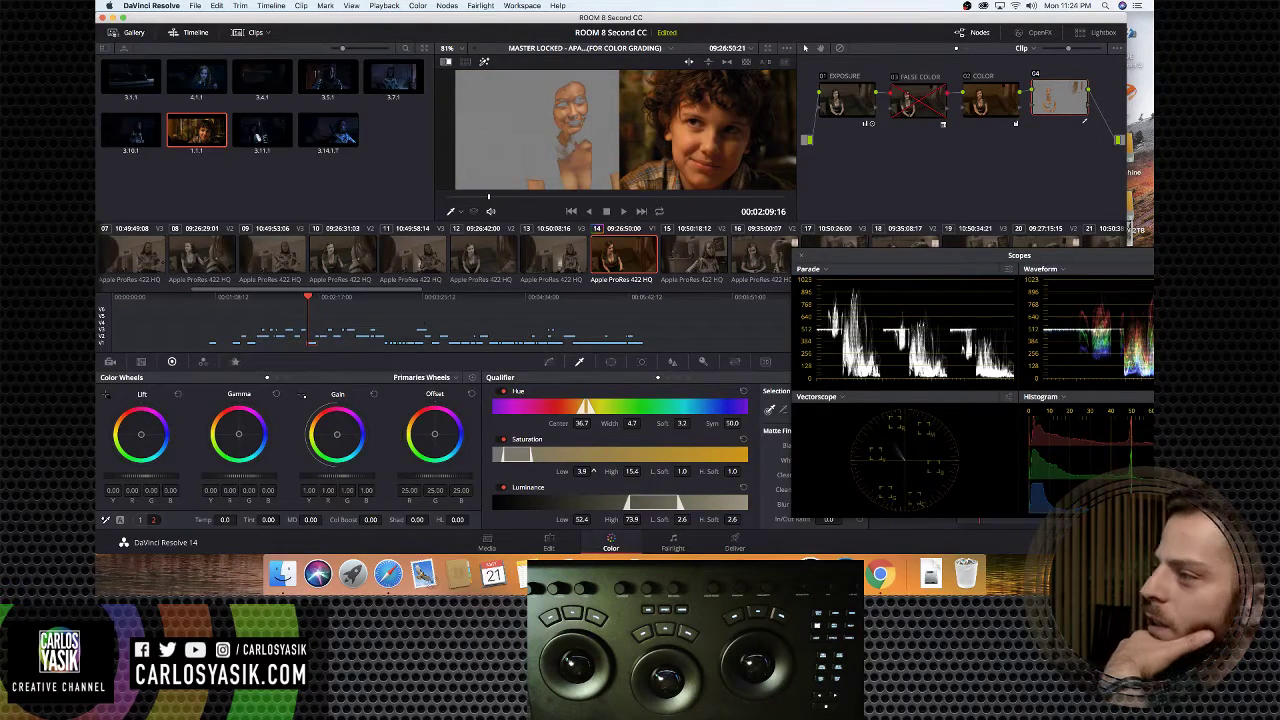
pyautogui.moveTo(593, 423); pyautogui.dragTo(594, 423)
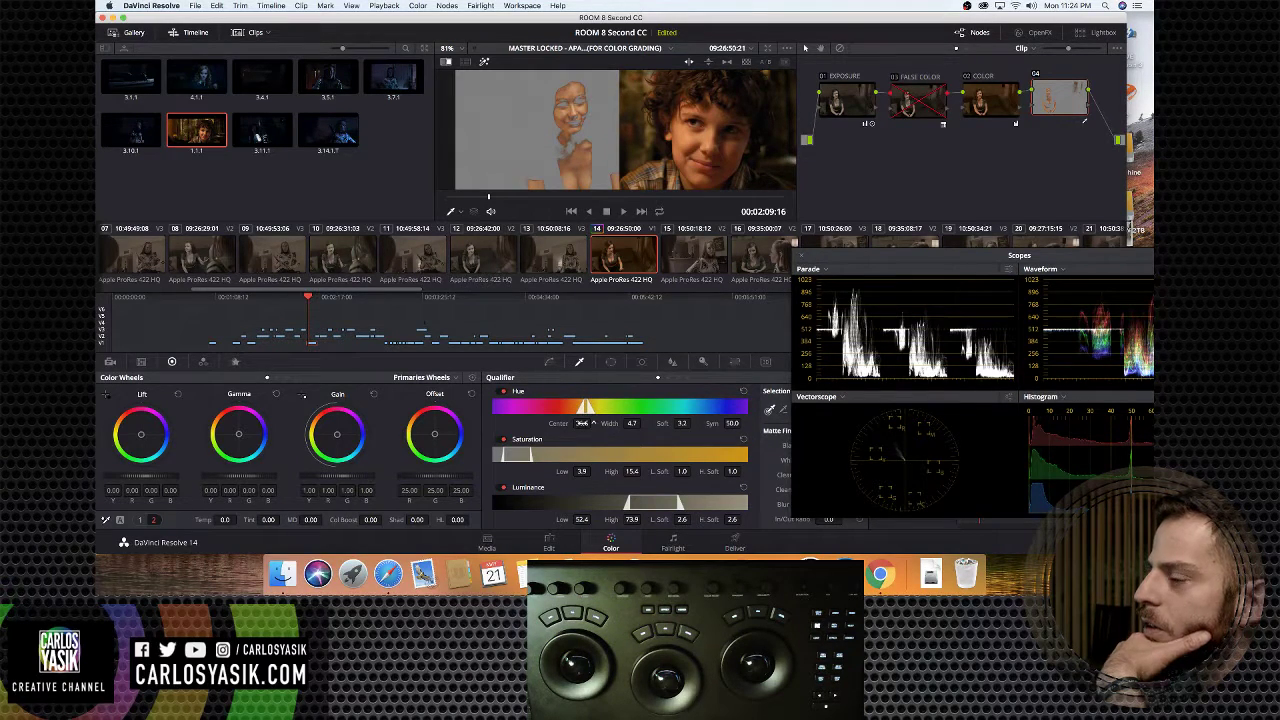
pyautogui.click(484, 62)
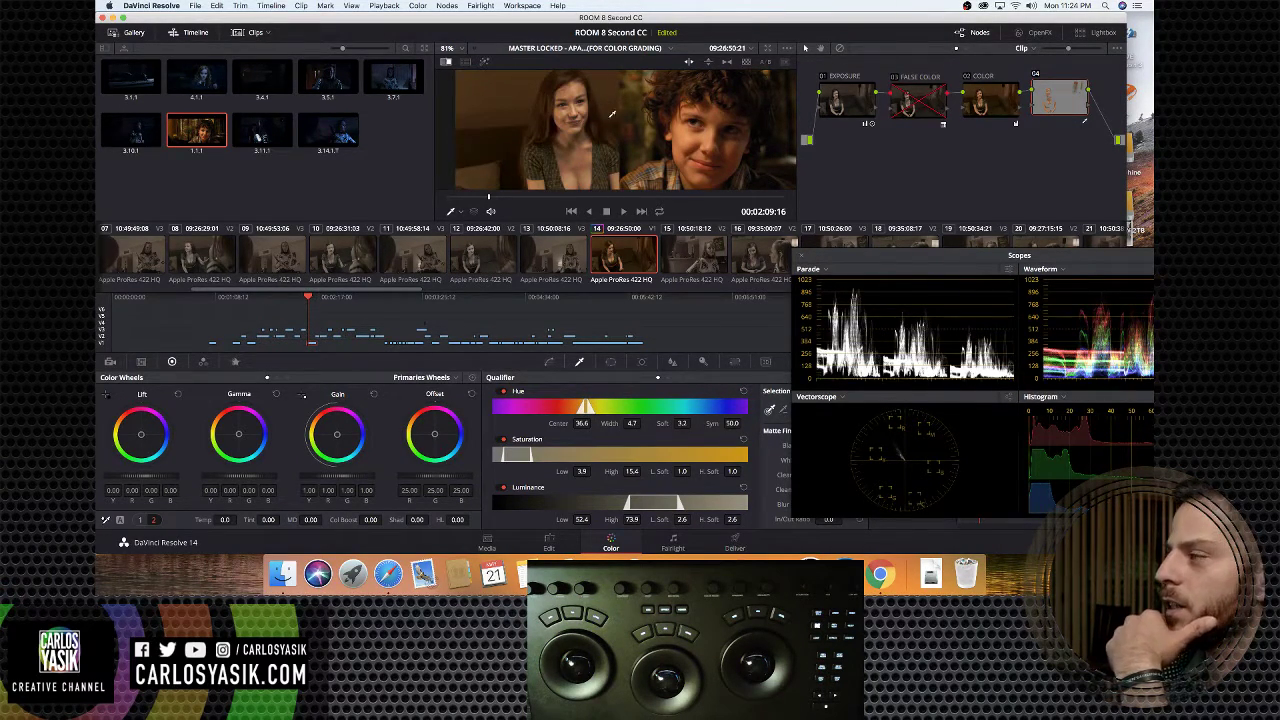
# Push node 04's gain to cyan and refine its key to hue center 36.7, hue width 5.4, saturation low 3.0 and high 18.1
pyautogui.moveTo(1060, 115); pyautogui.dragTo(1072, 92)
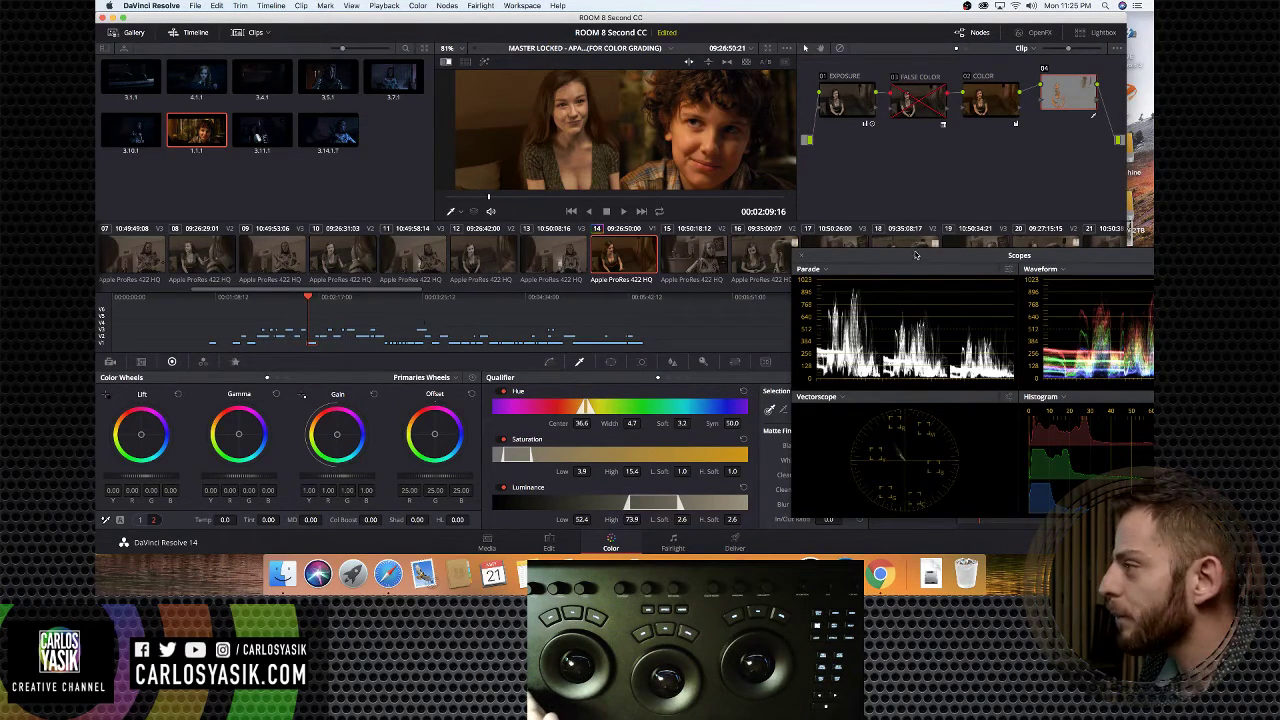
pyautogui.moveTo(926, 263); pyautogui.dragTo(910, 250)
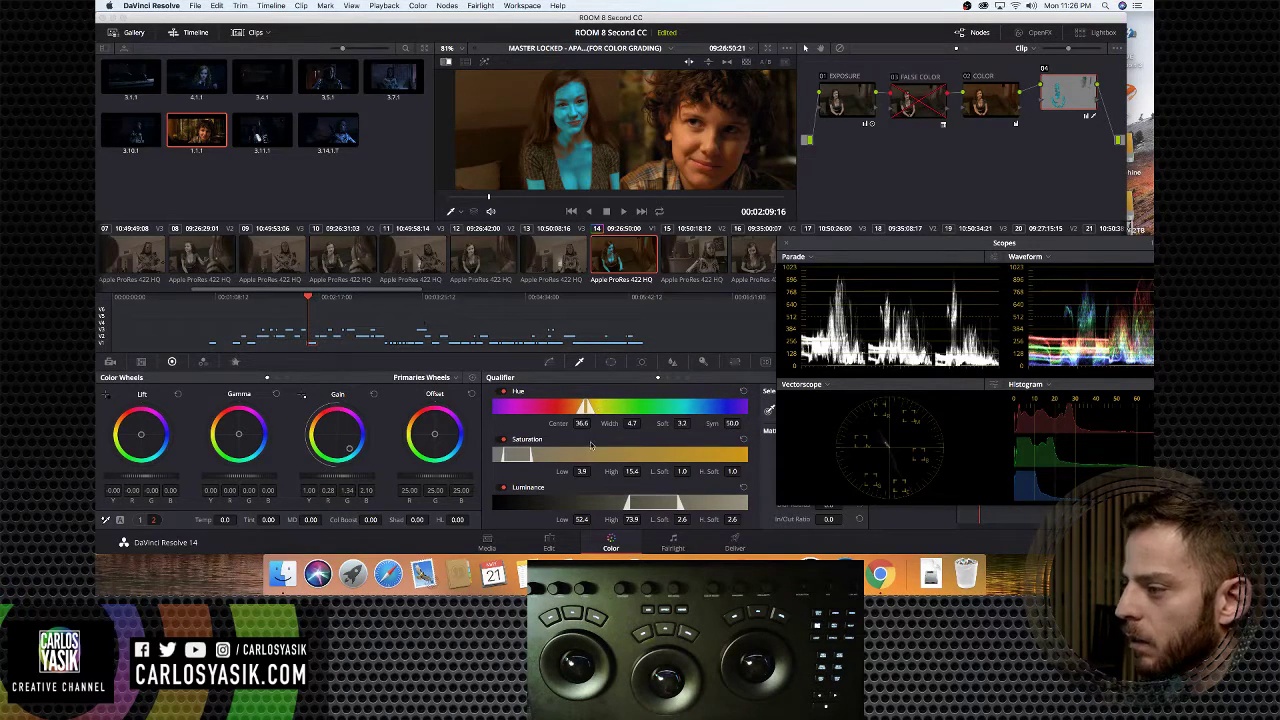
pyautogui.moveTo(581, 424); pyautogui.dragTo(593, 423)
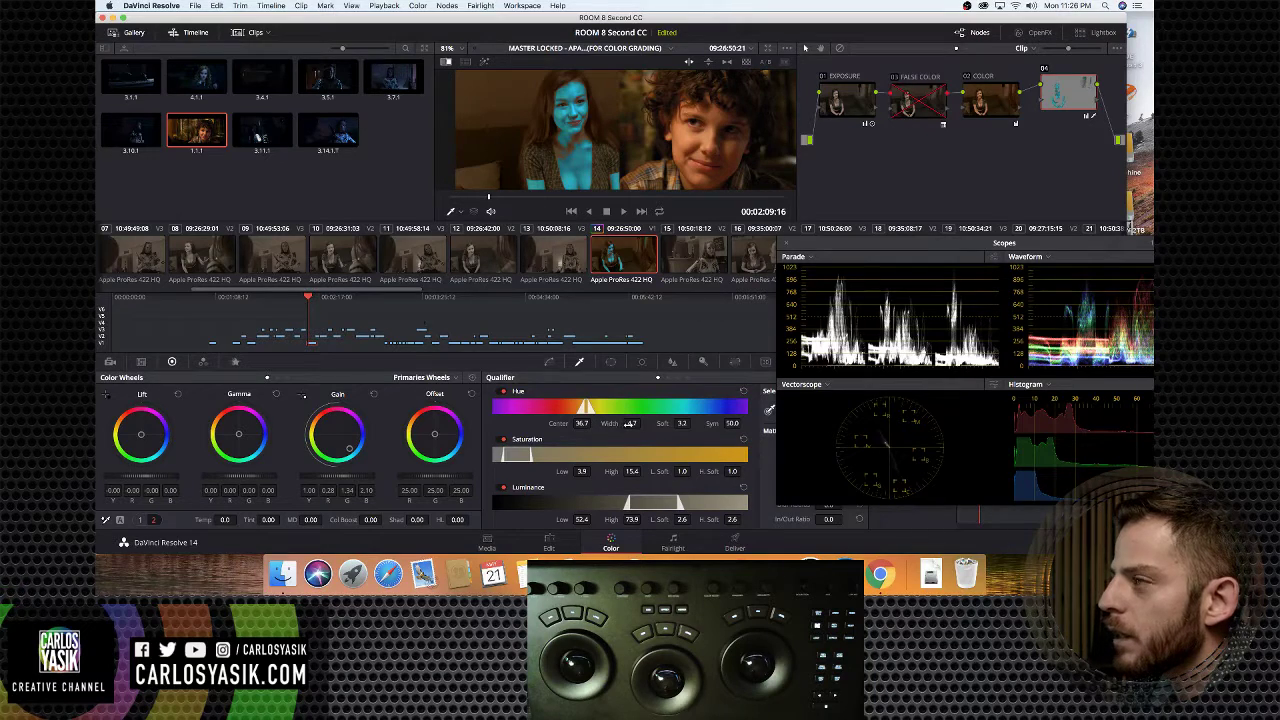
pyautogui.moveTo(630, 423); pyautogui.dragTo(636, 423)
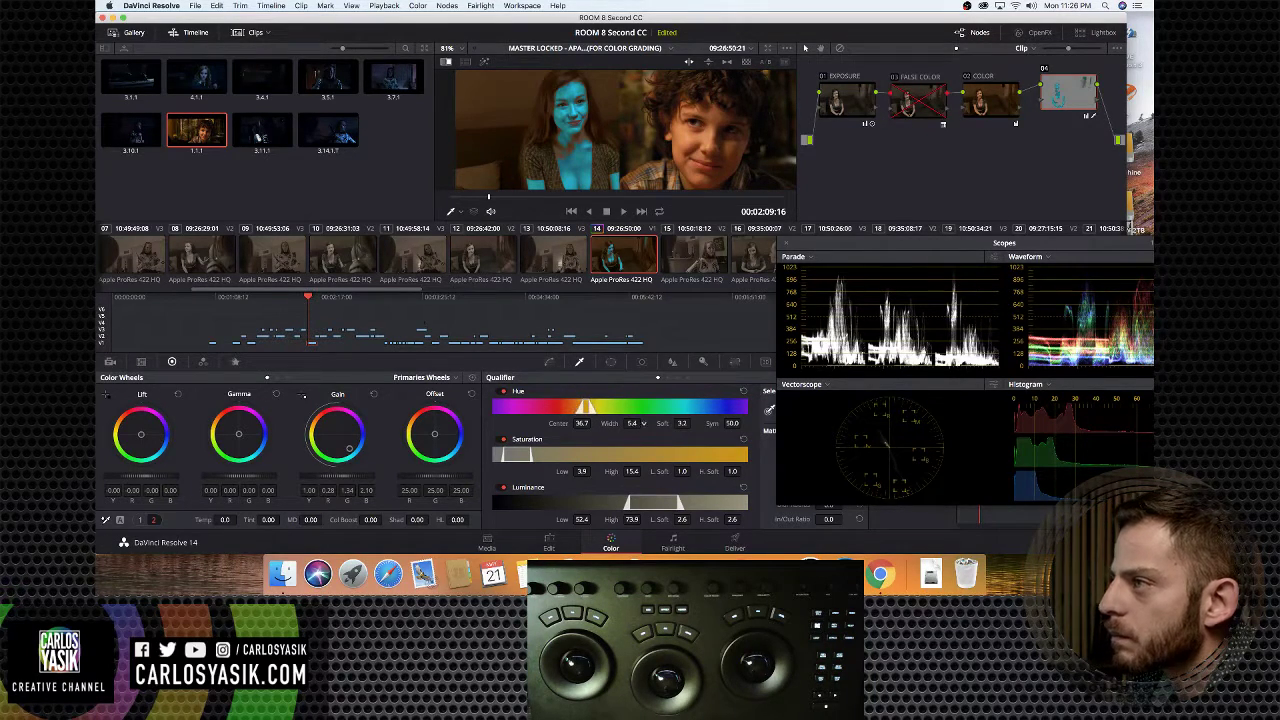
pyautogui.moveTo(631, 471)
pyautogui.mouseDown()
pyautogui.moveTo(643, 471)
pyautogui.moveTo(580, 471)
pyautogui.mouseUp()
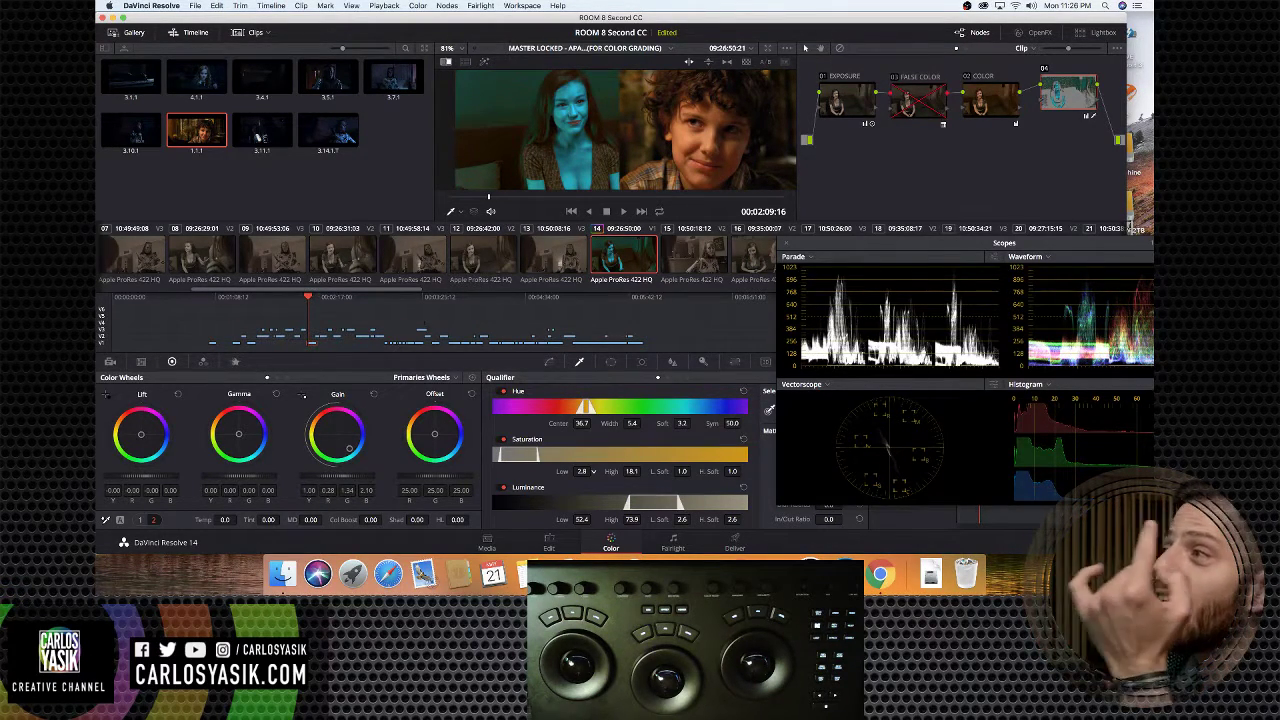
pyautogui.moveTo(592, 471); pyautogui.dragTo(581, 471)
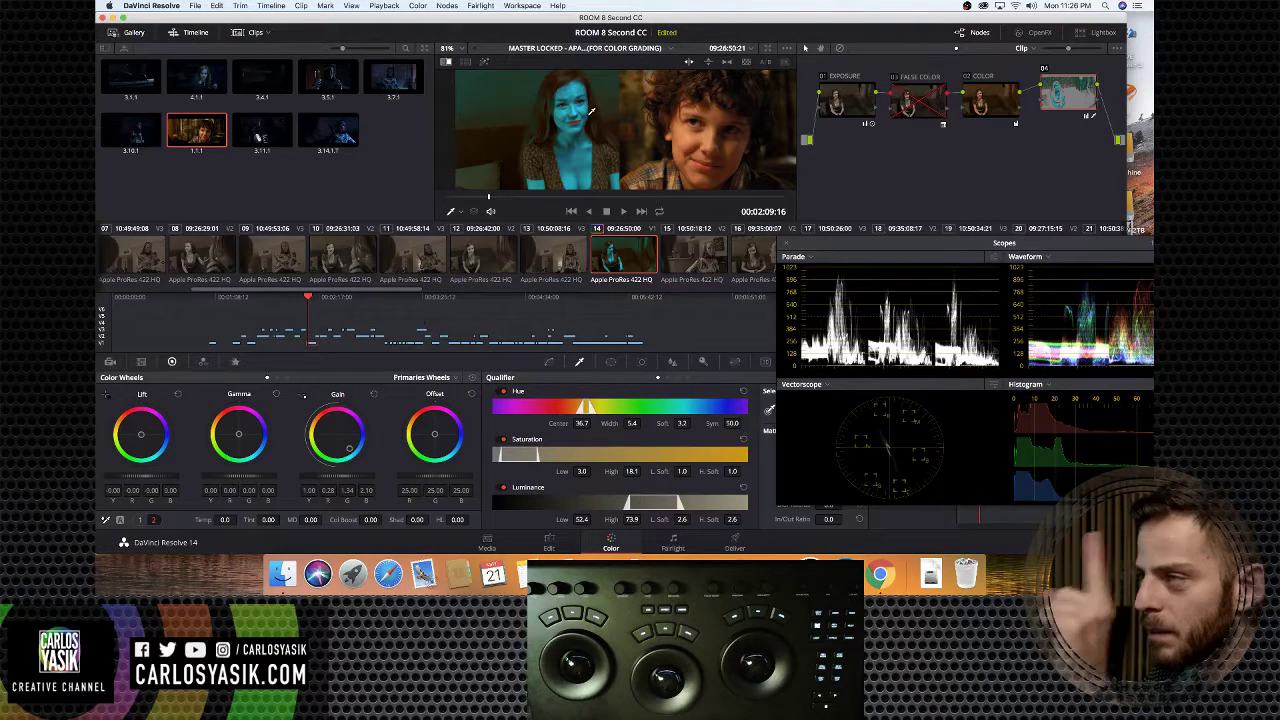
# Draw a closed curve window around the woman's head, shoulders and torso on node 04 to confine the skin key
pyautogui.scroll(-3, 590, 112)
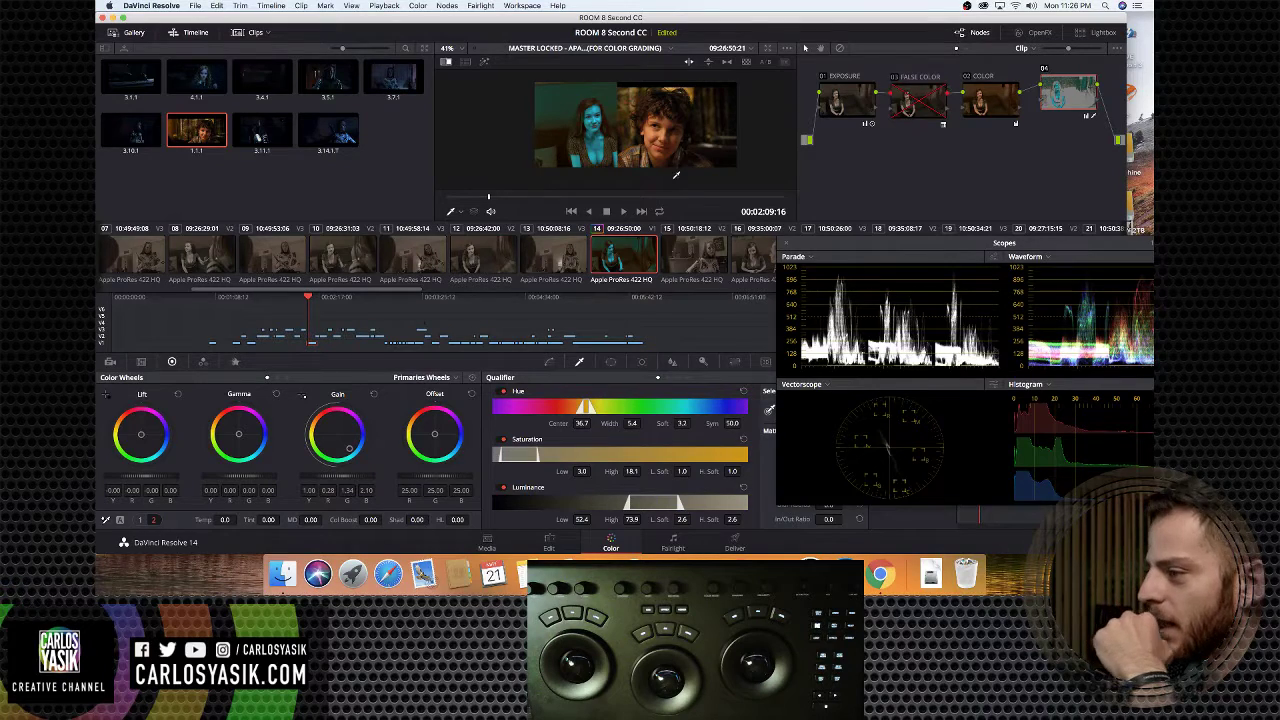
pyautogui.click(611, 362)
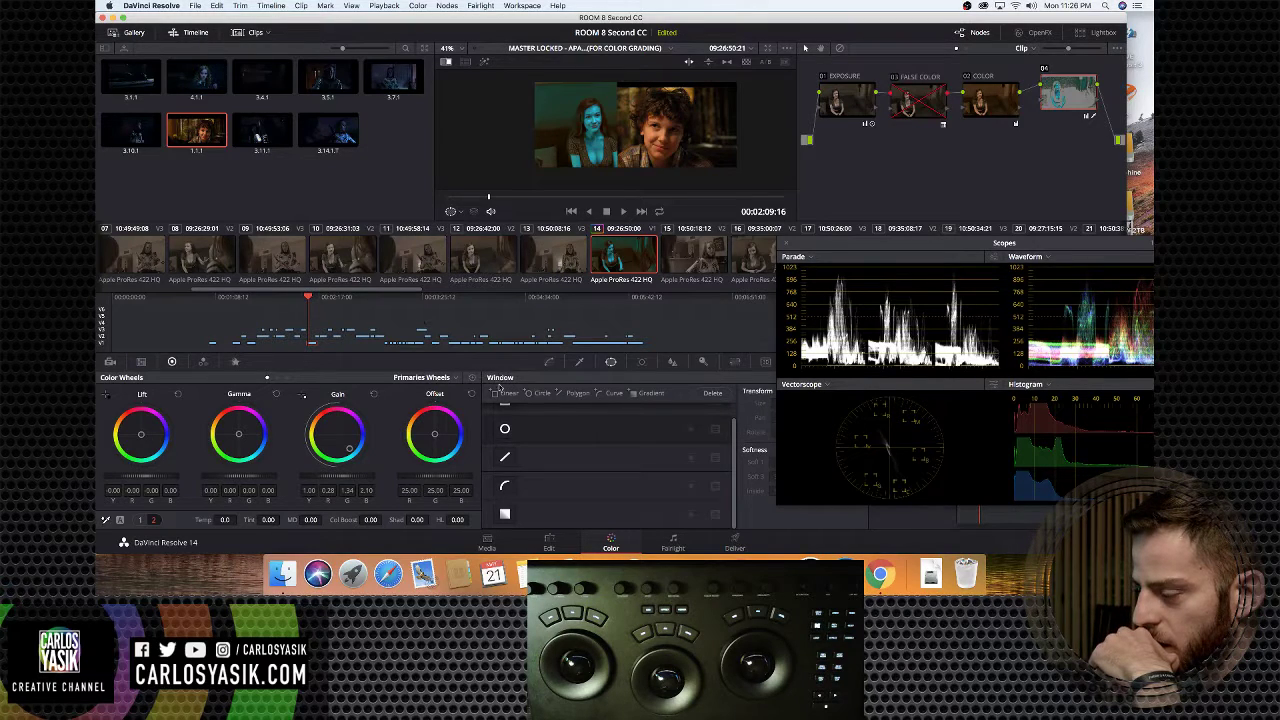
pyautogui.scroll(1, 591, 430)
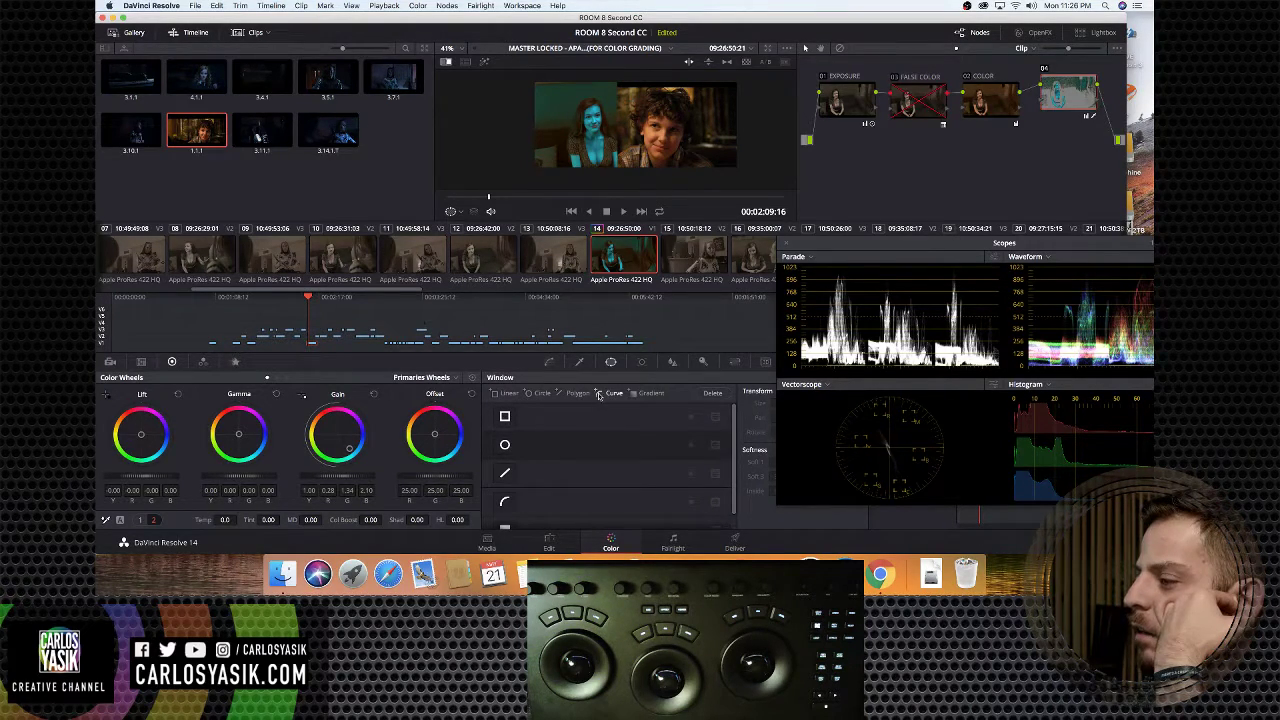
pyautogui.click(598, 393)
pyautogui.scroll(2, 602, 118)
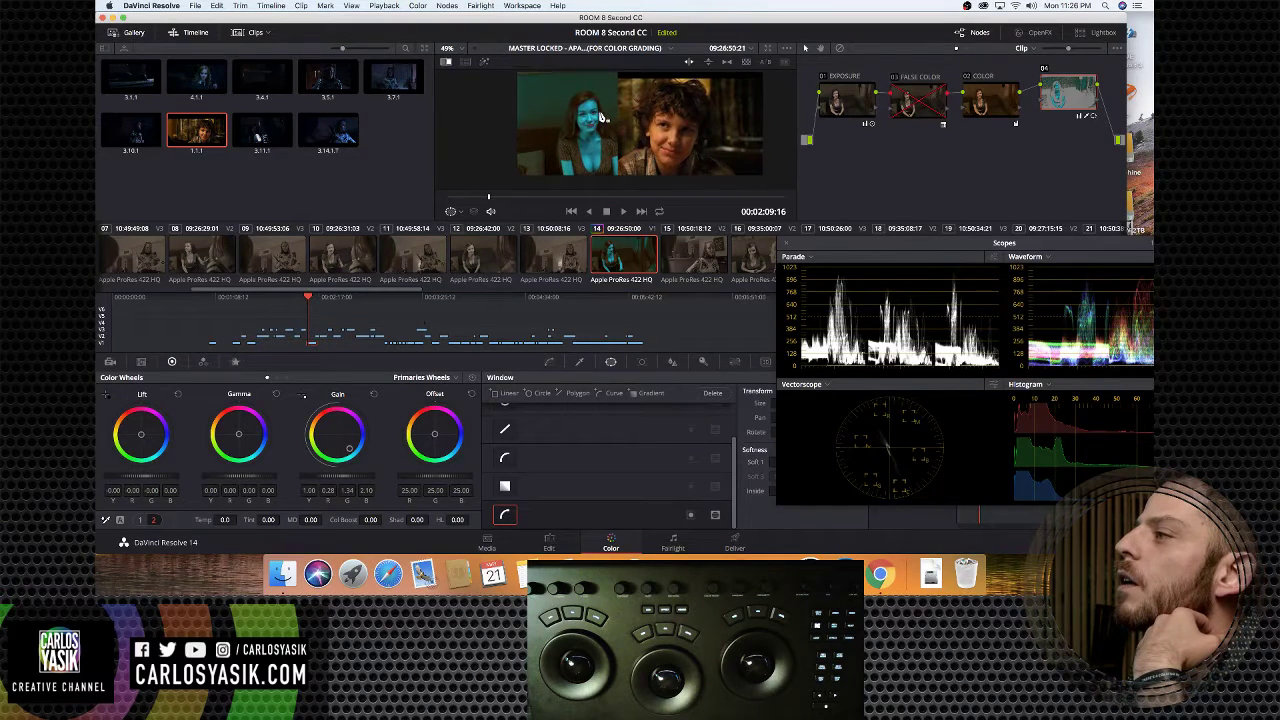
pyautogui.click(584, 101)
pyautogui.click(578, 118)
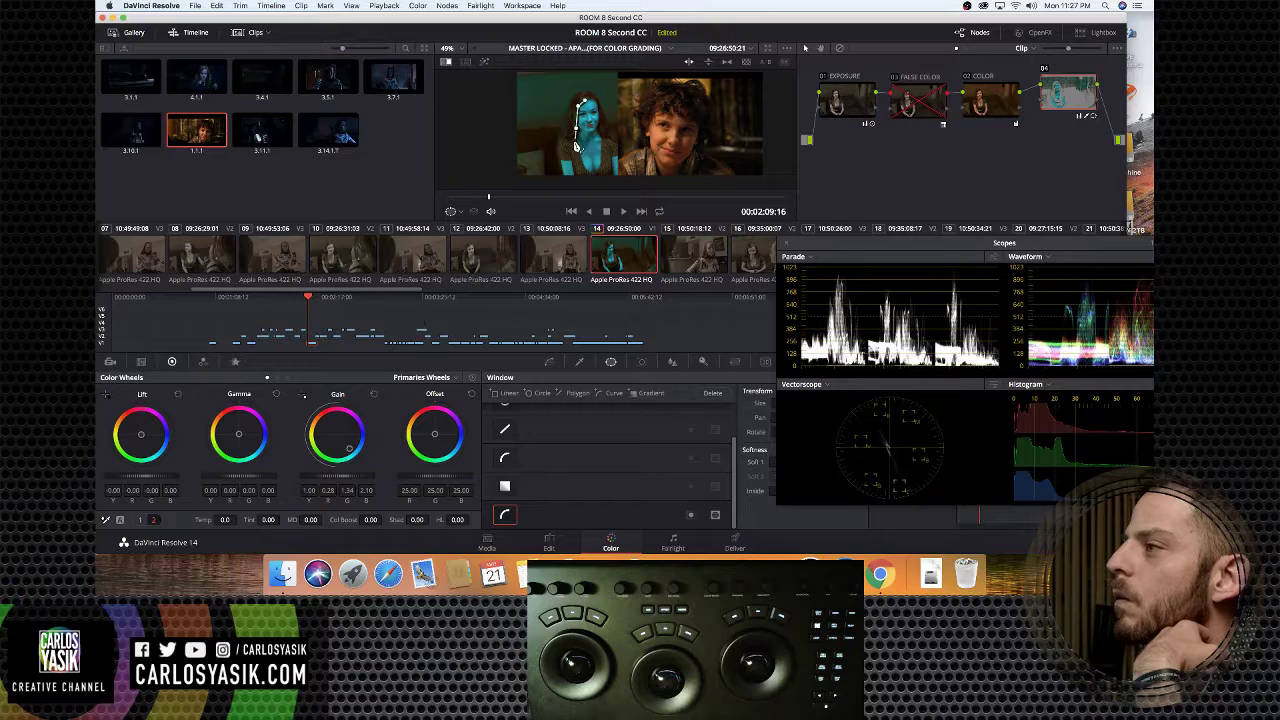
pyautogui.click(572, 140)
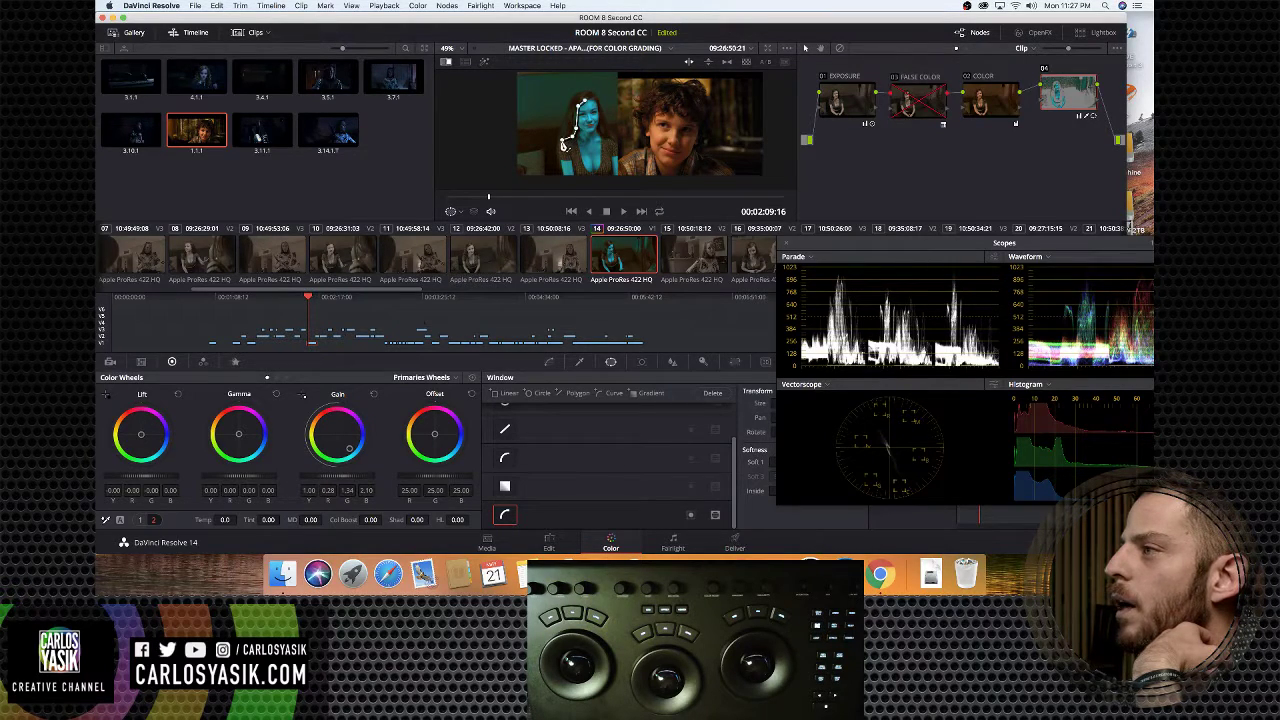
pyautogui.click(562, 162)
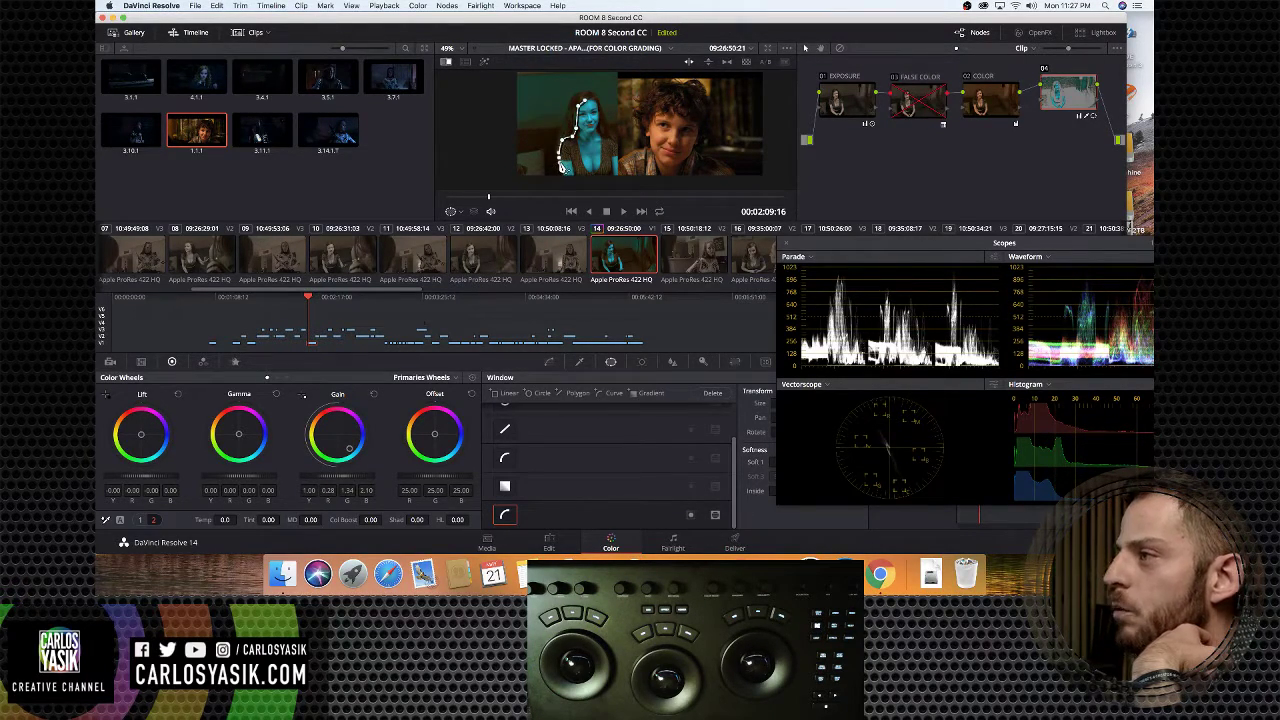
pyautogui.click(566, 178)
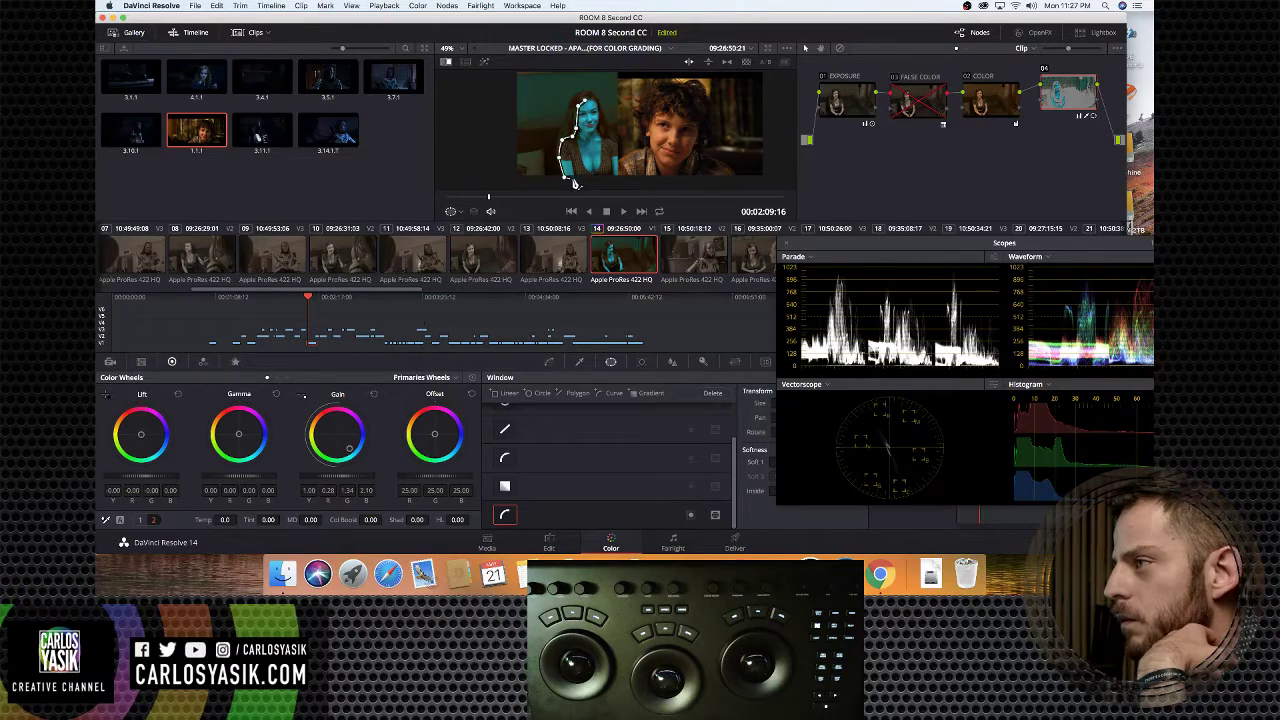
pyautogui.click(620, 181)
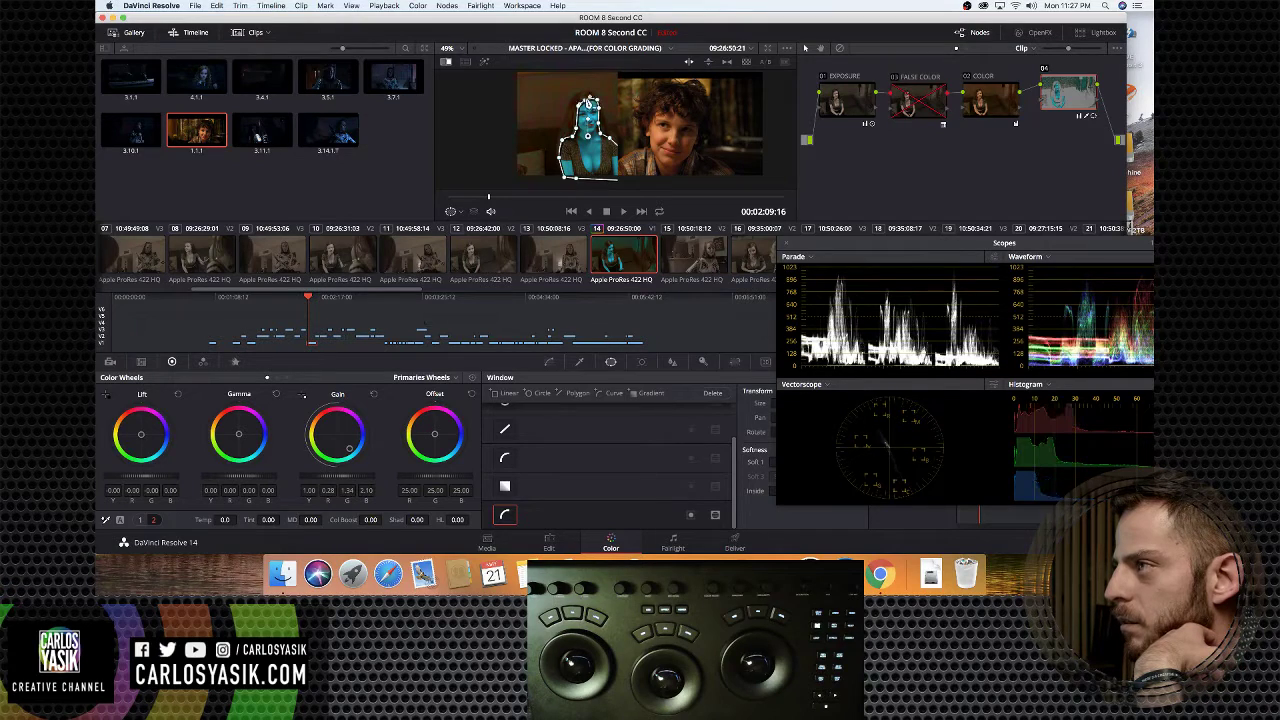
pyautogui.click(592, 100)
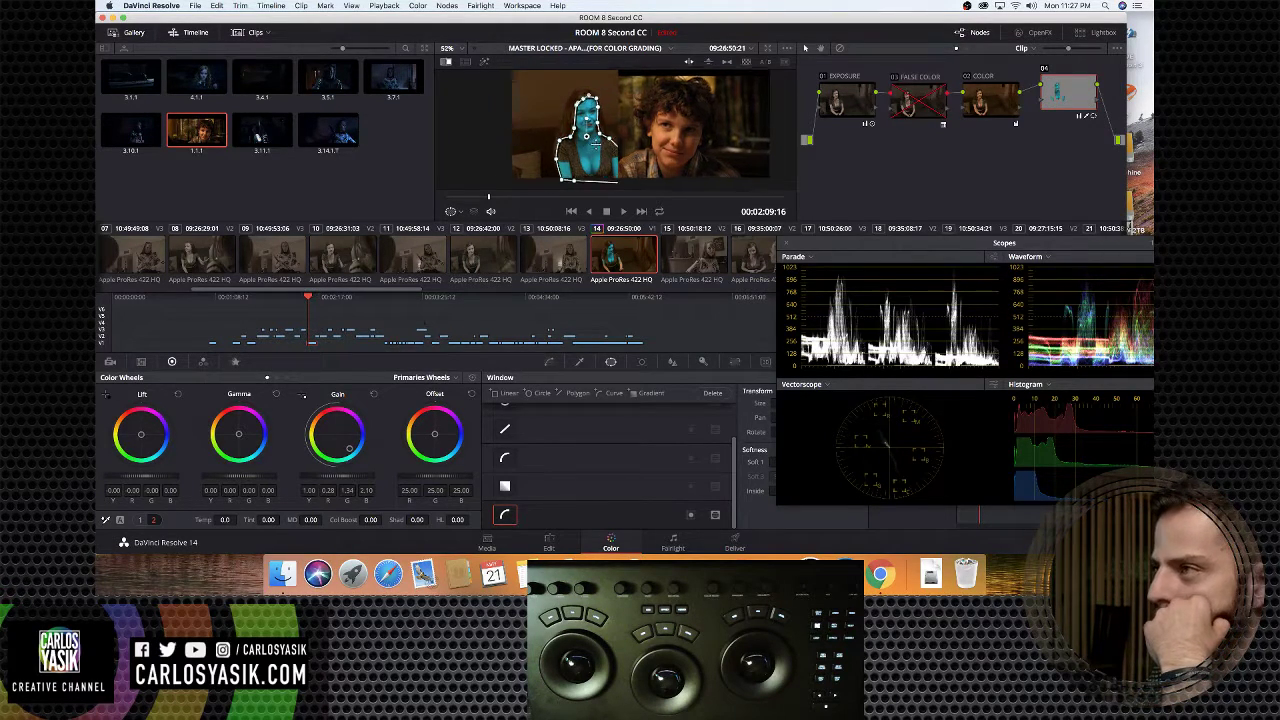
pyautogui.scroll(3, 617, 127)
# Track the curve window forward through clip 14 with pan, tilt, zoom, rotate and 3D enabled
pyautogui.click(1089, 91)
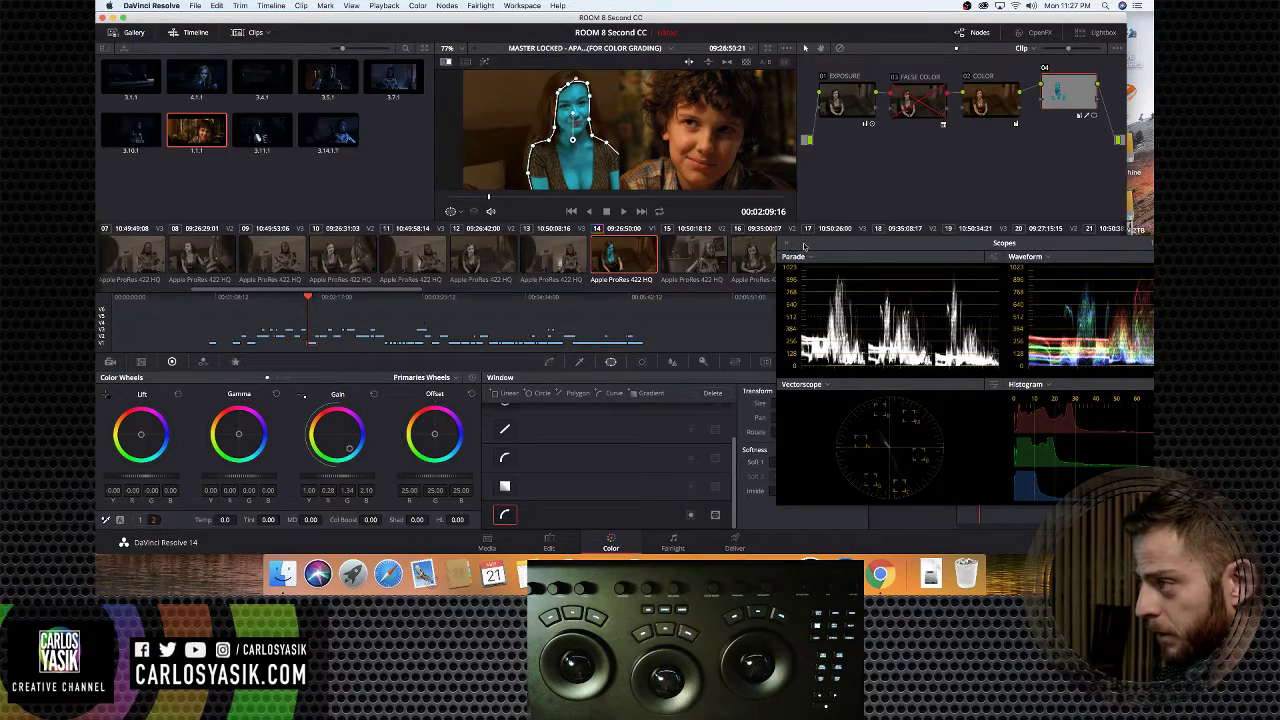
pyautogui.moveTo(803, 246)
pyautogui.mouseDown()
pyautogui.moveTo(845, 300)
pyautogui.moveTo(690, 300)
pyautogui.moveTo(739, 233)
pyautogui.moveTo(800, 229)
pyautogui.mouseUp()
pyautogui.click(638, 362)
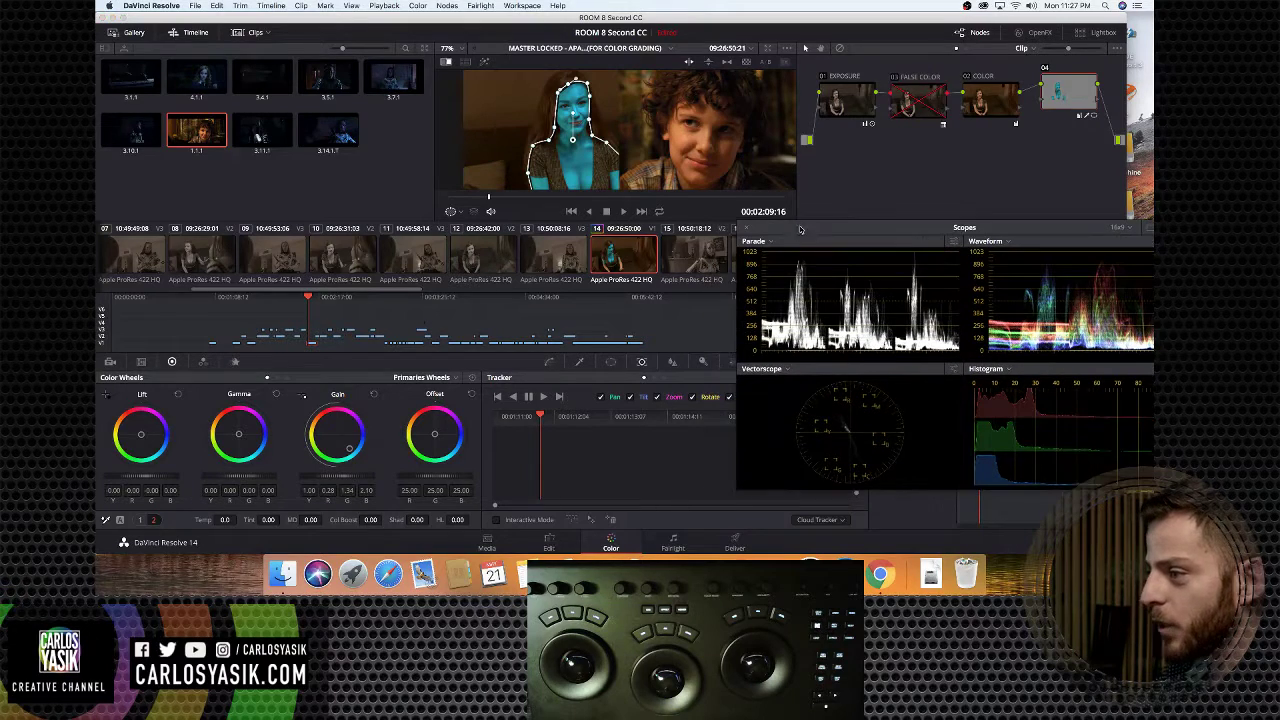
pyautogui.click(543, 397)
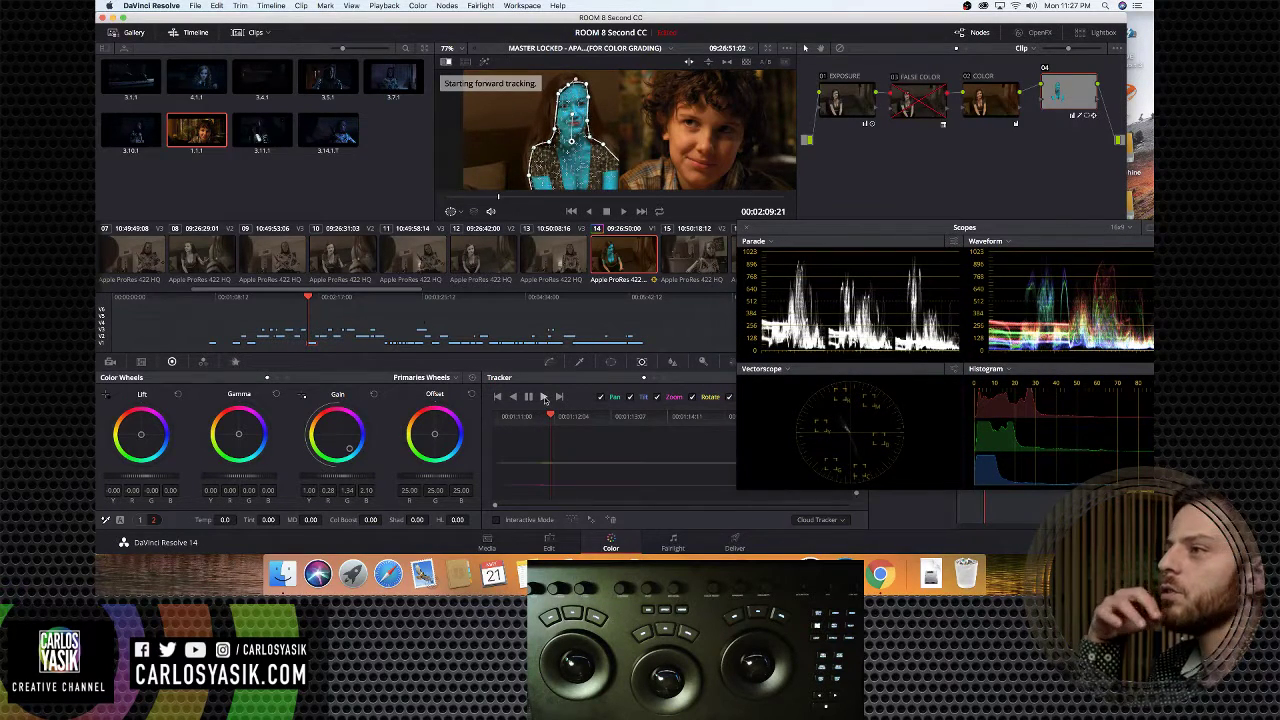
pyautogui.click(543, 397)
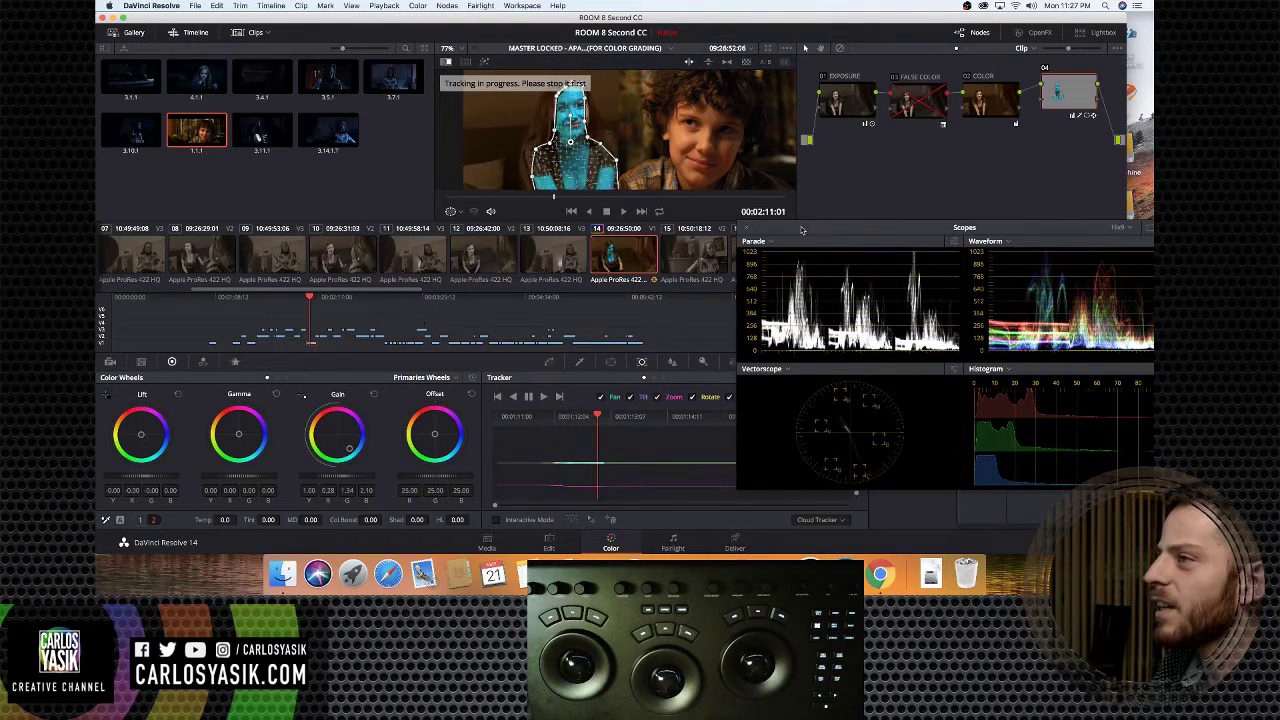
# Move the scopes off the tracker, return to the frame of clip 14 where tracking began and track the window in reverse
pyautogui.moveTo(800, 229); pyautogui.dragTo(812, 481)
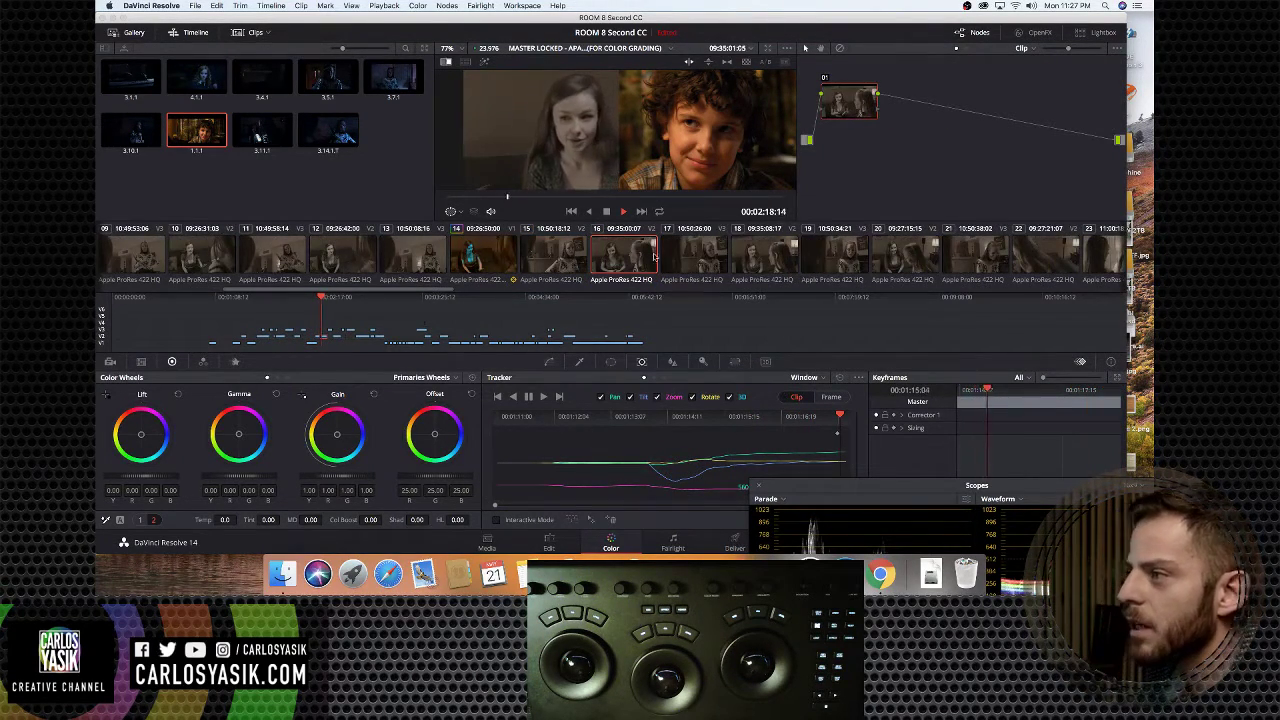
pyautogui.click(492, 261)
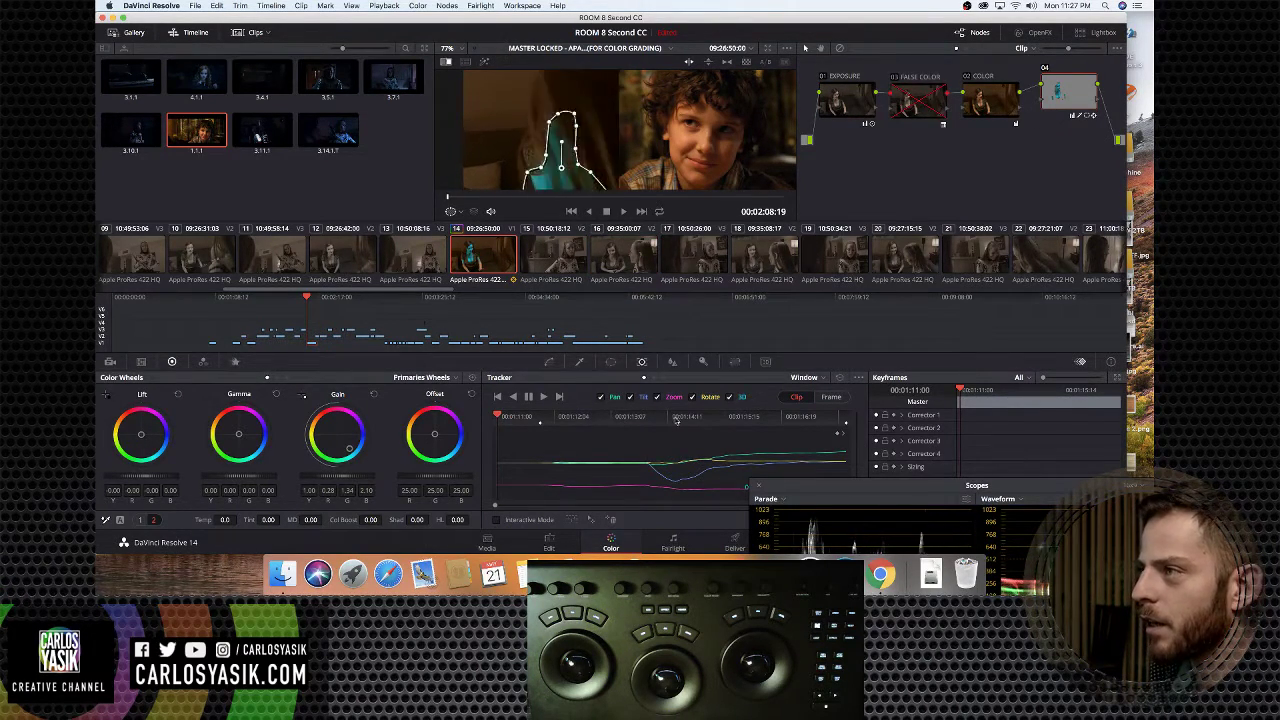
pyautogui.moveTo(516, 418); pyautogui.dragTo(541, 421)
pyautogui.click(515, 397)
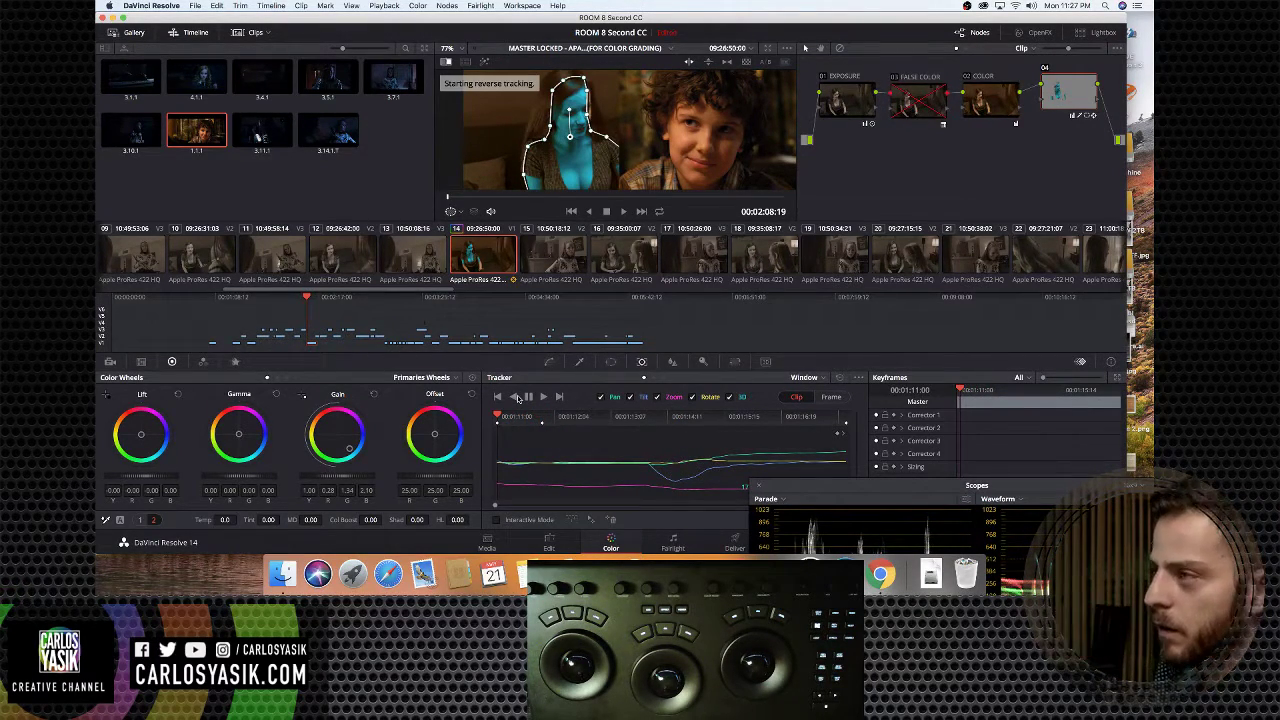
# Switch the window tracker to Frame mode and reshape the curve around the woman at 01:11:00, 01:11:07, 01:11:13 and 01:12:07
pyautogui.click(831, 397)
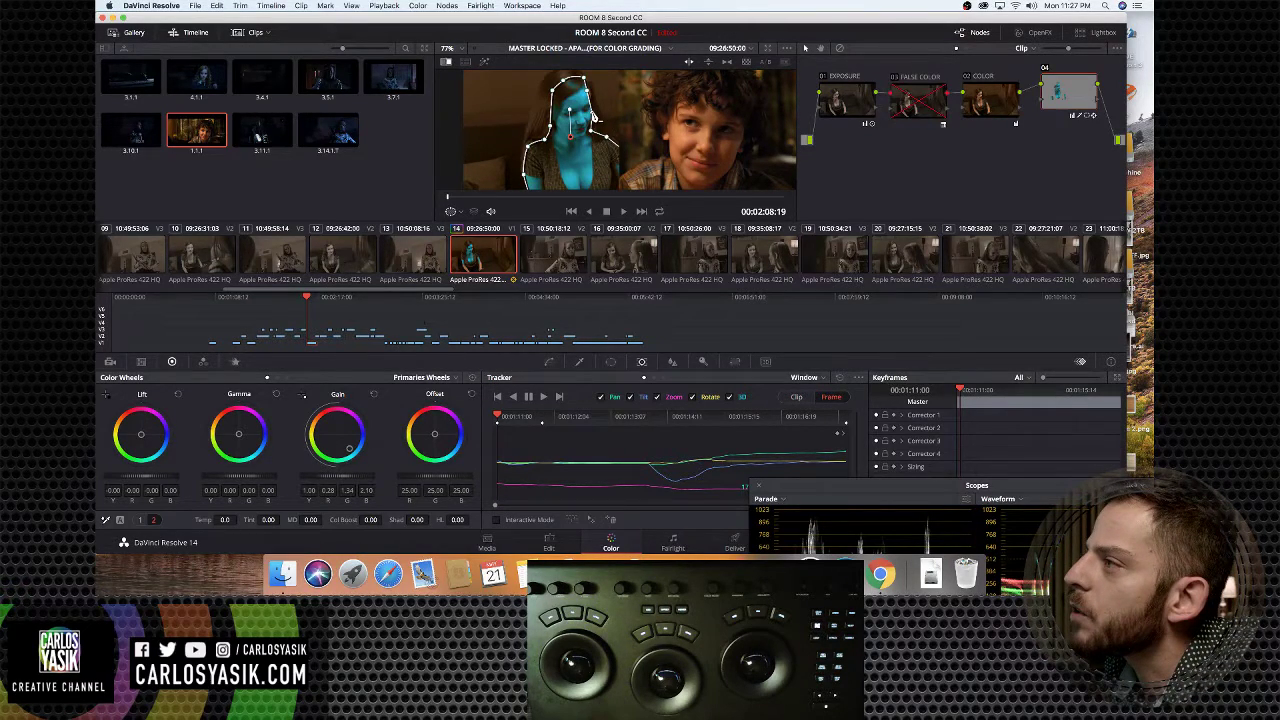
pyautogui.moveTo(574, 80); pyautogui.dragTo(557, 104)
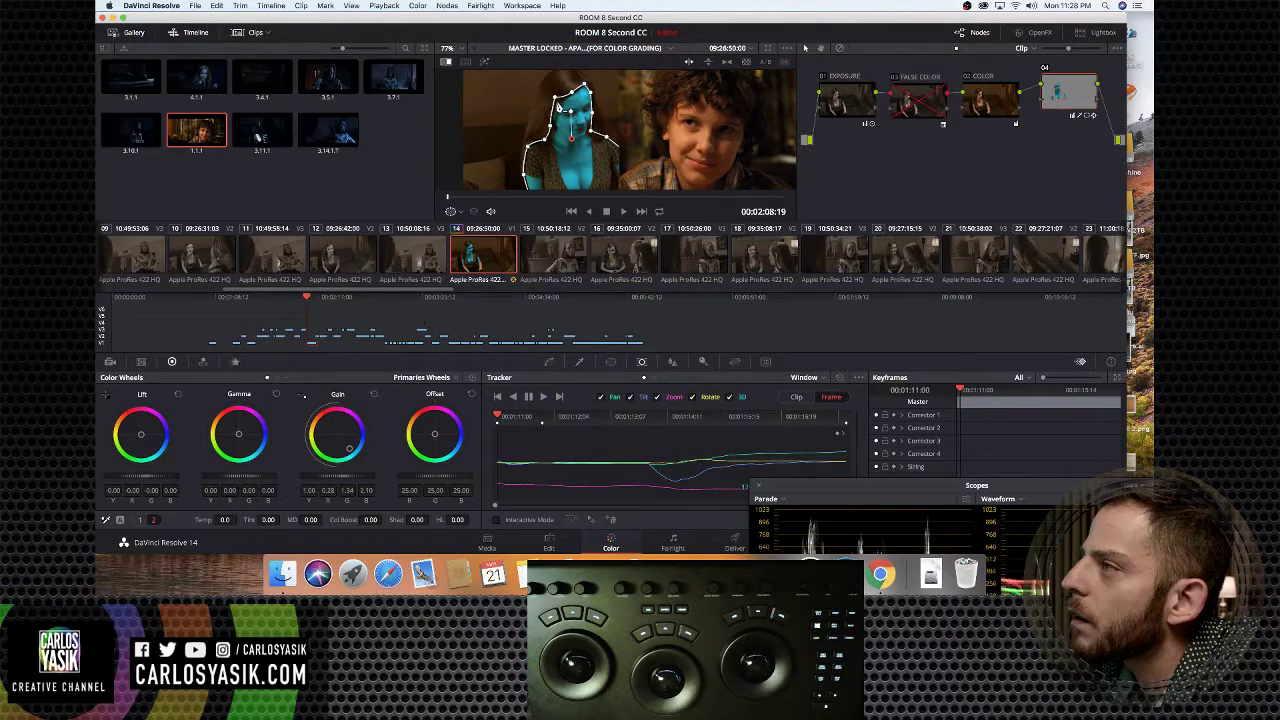
pyautogui.hotkey('ctrl', 't')
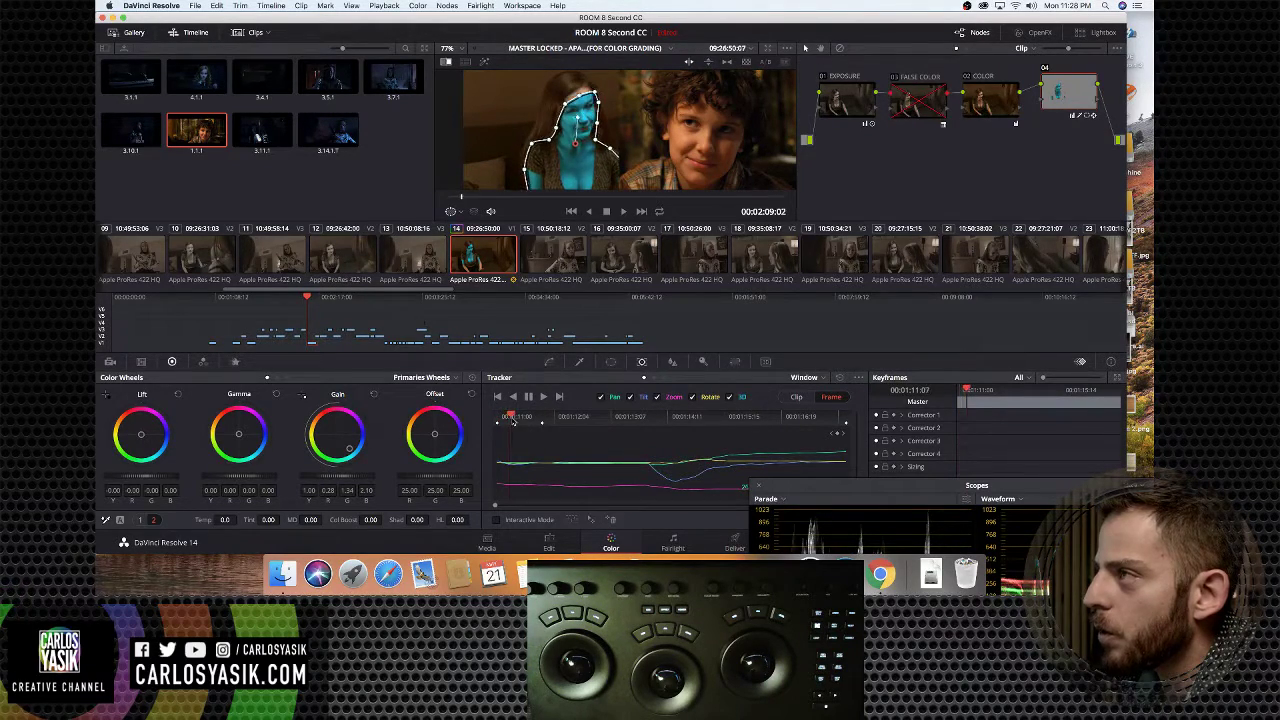
pyautogui.moveTo(592, 100); pyautogui.dragTo(578, 88)
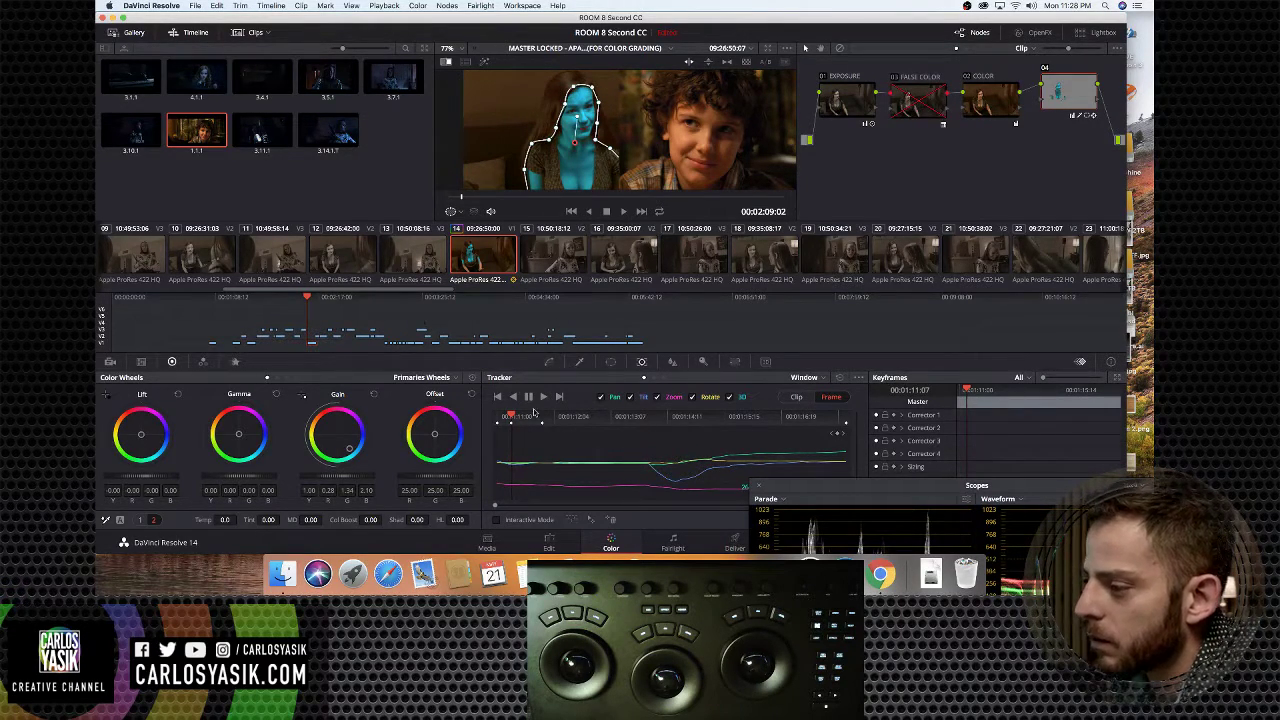
pyautogui.hotkey('ctrl', 't')
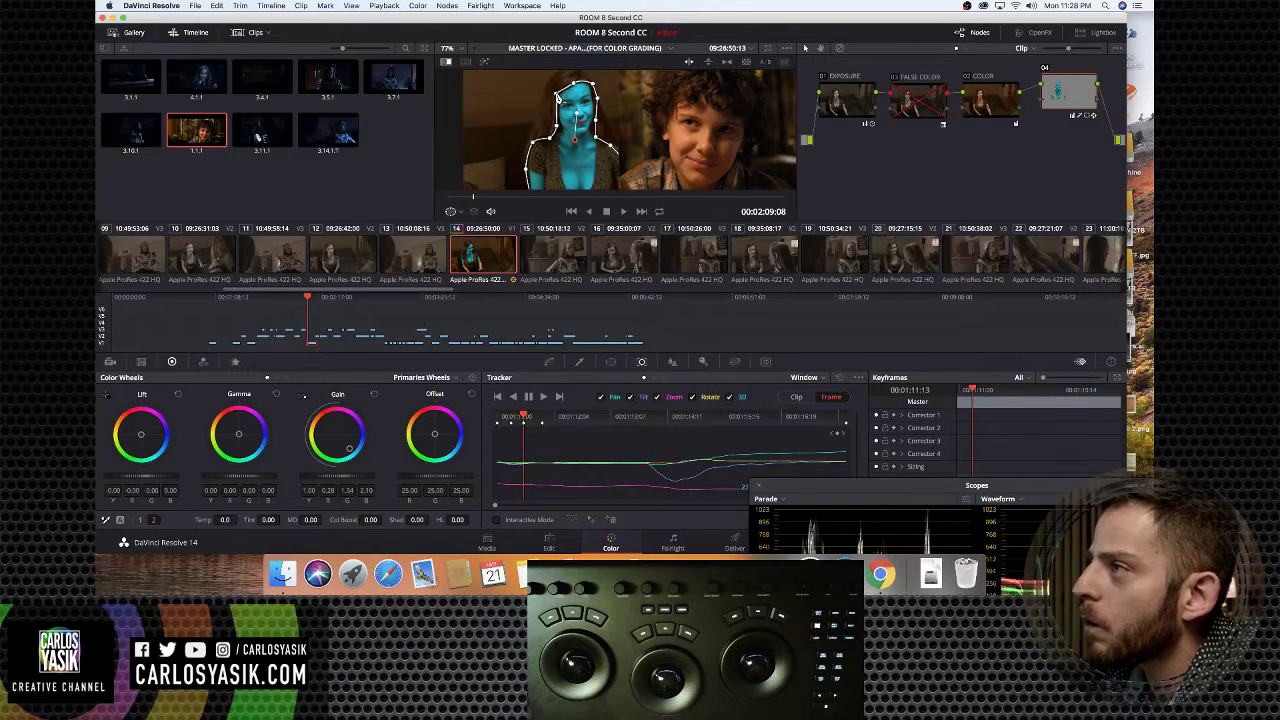
pyautogui.hotkey('ctrl', 't')
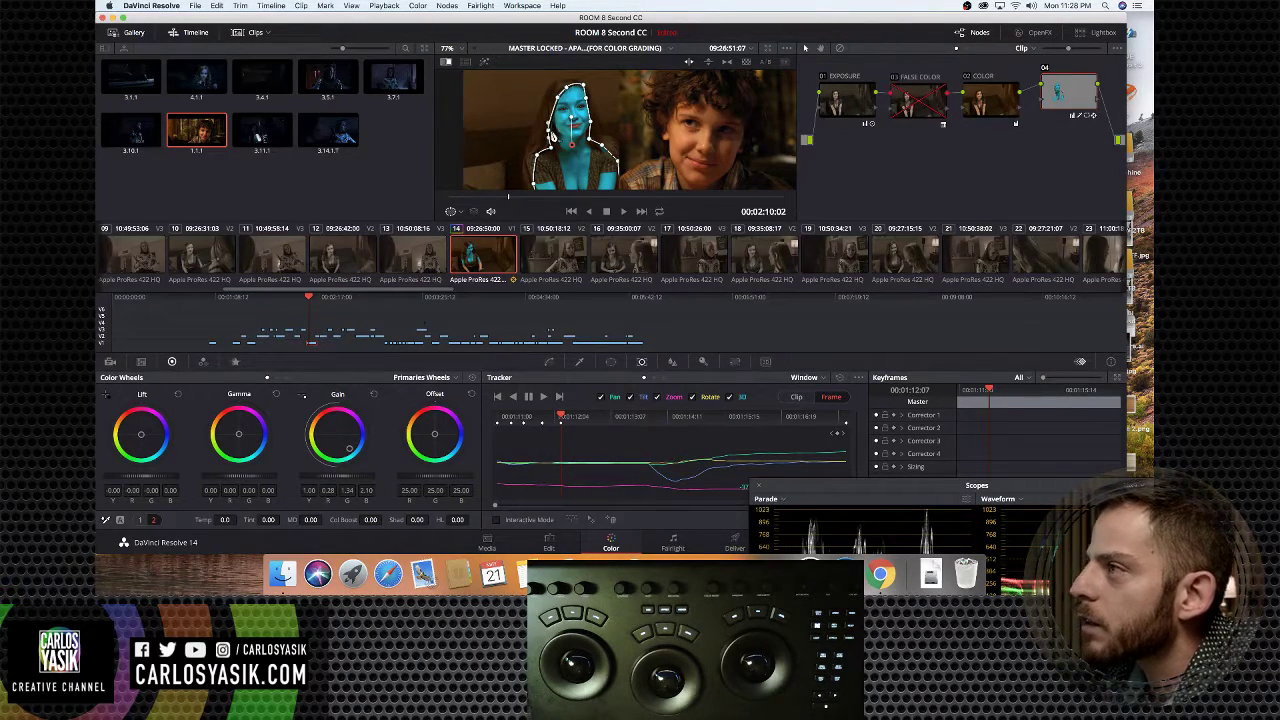
# Fit the curve window to the woman at 01:12:18 and 01:13:03, and check its shape along the tracked range up to 01:14:07
pyautogui.moveTo(561, 421); pyautogui.dragTo(584, 420)
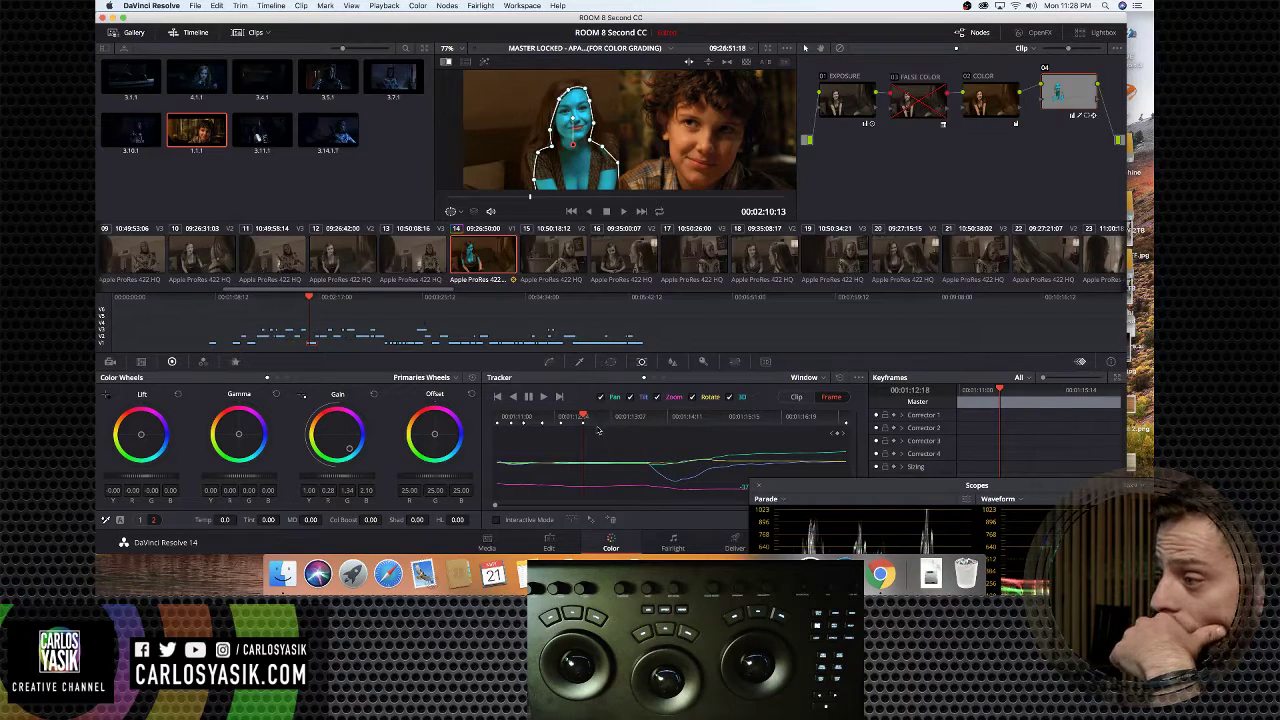
pyautogui.moveTo(598, 430)
pyautogui.mouseDown()
pyautogui.moveTo(615, 418)
pyautogui.moveTo(604, 419)
pyautogui.mouseUp()
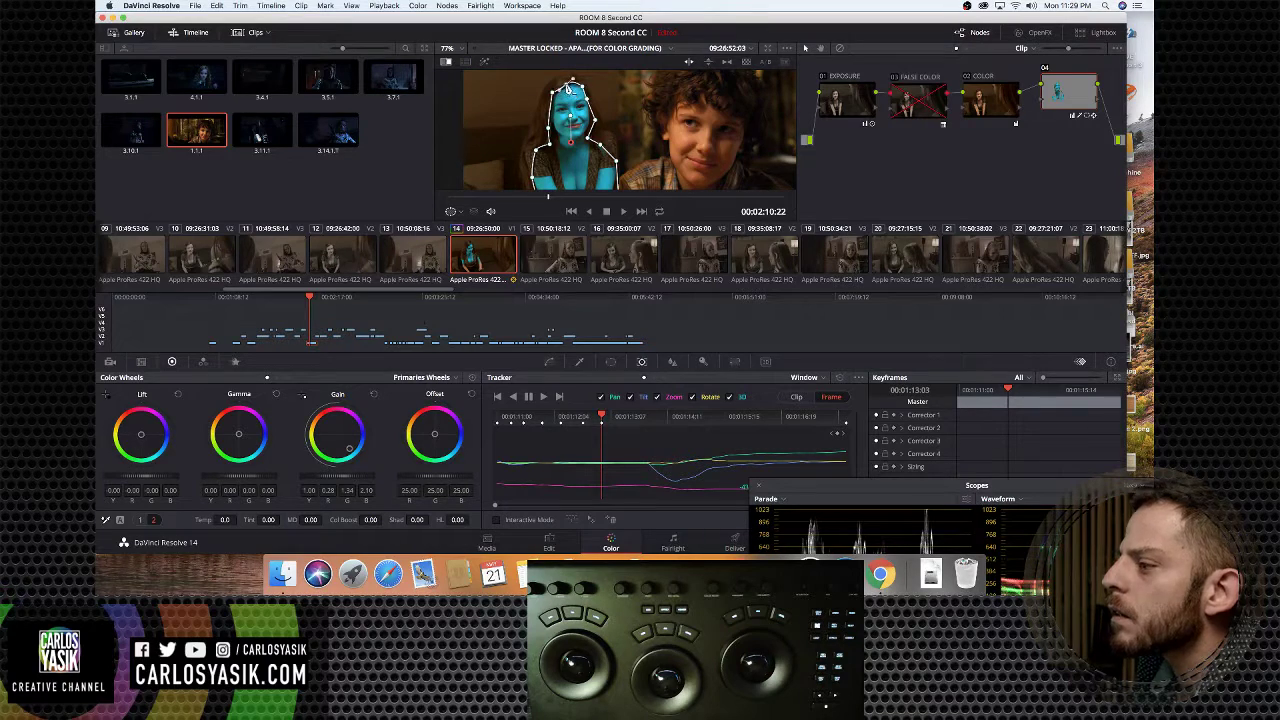
pyautogui.hotkey('ctrl', 't')
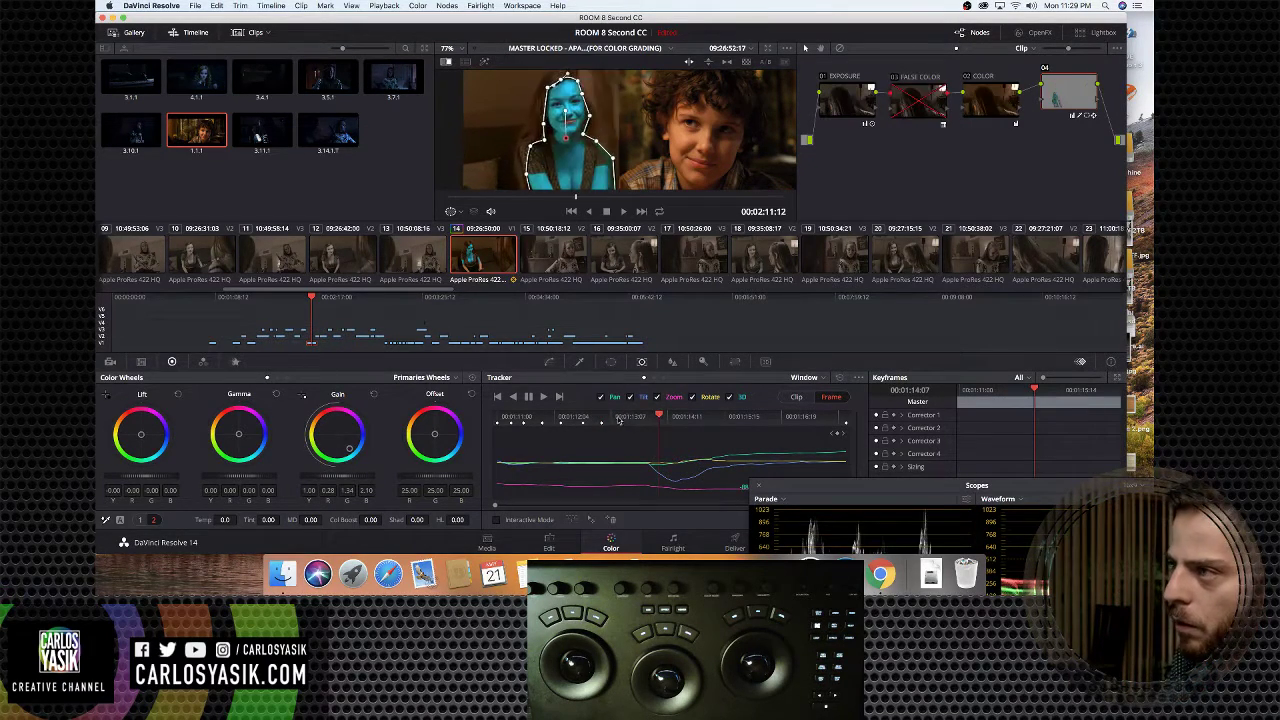
pyautogui.click(570, 417)
pyautogui.moveTo(543, 418); pyautogui.dragTo(503, 415)
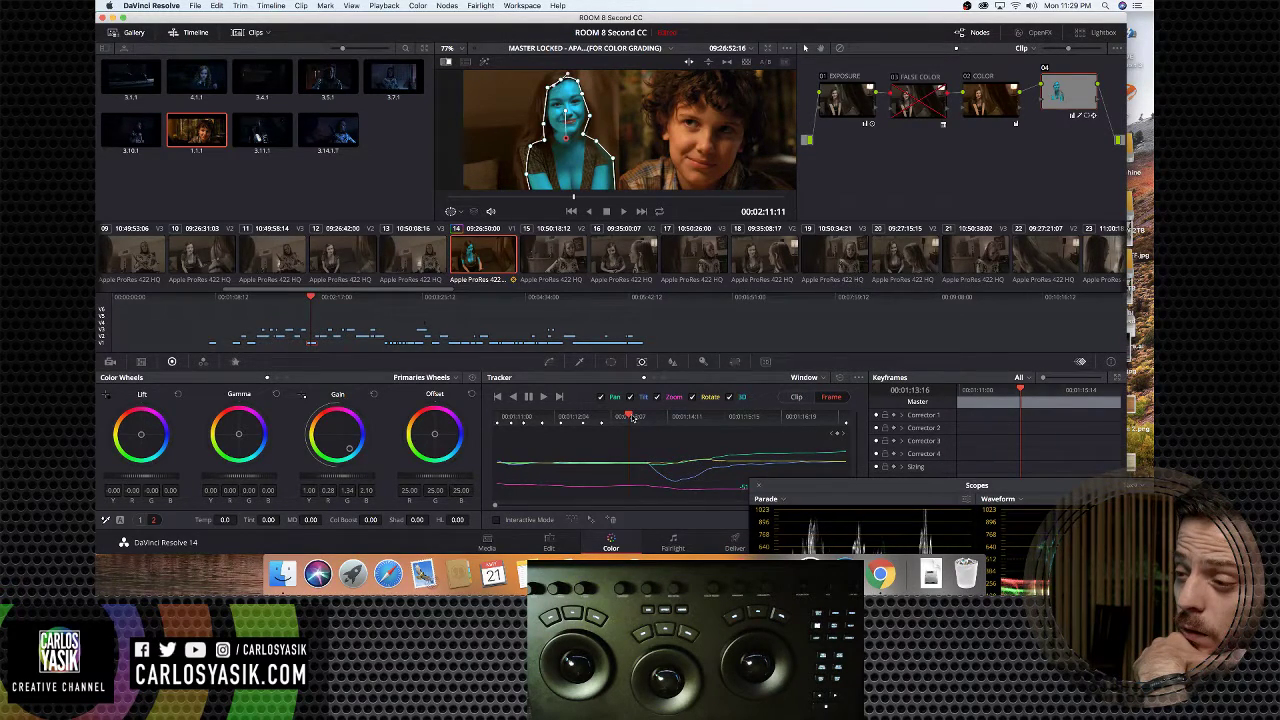
pyautogui.moveTo(632, 418); pyautogui.dragTo(616, 418)
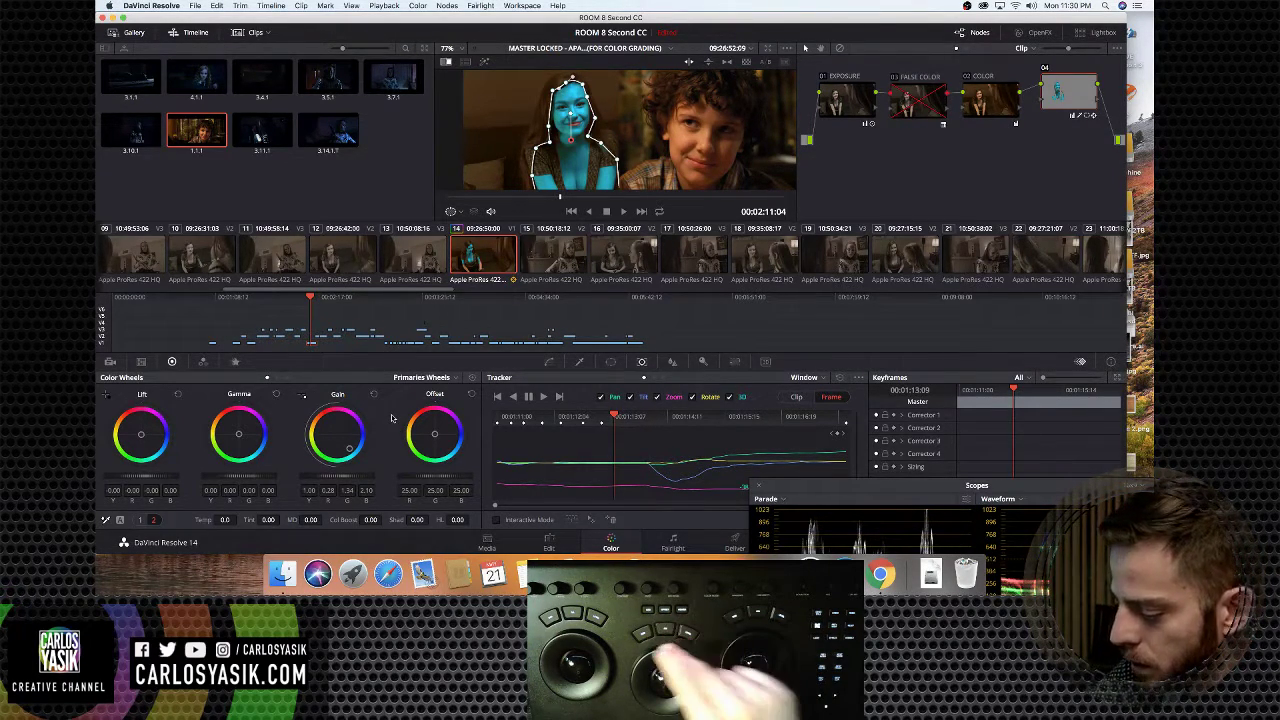
# Undo the cyan gain on node 04 and delete the node with its key and window
pyautogui.hotkey('ctrl', 'z')
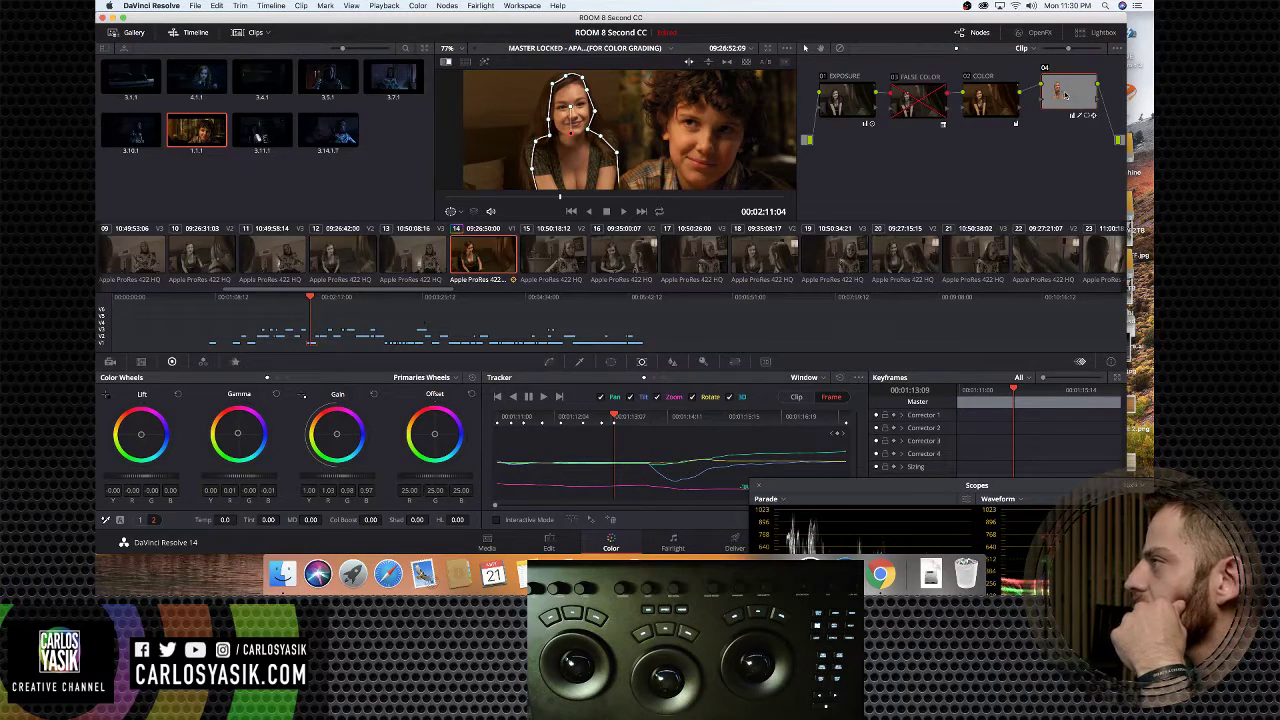
pyautogui.press('Delete')
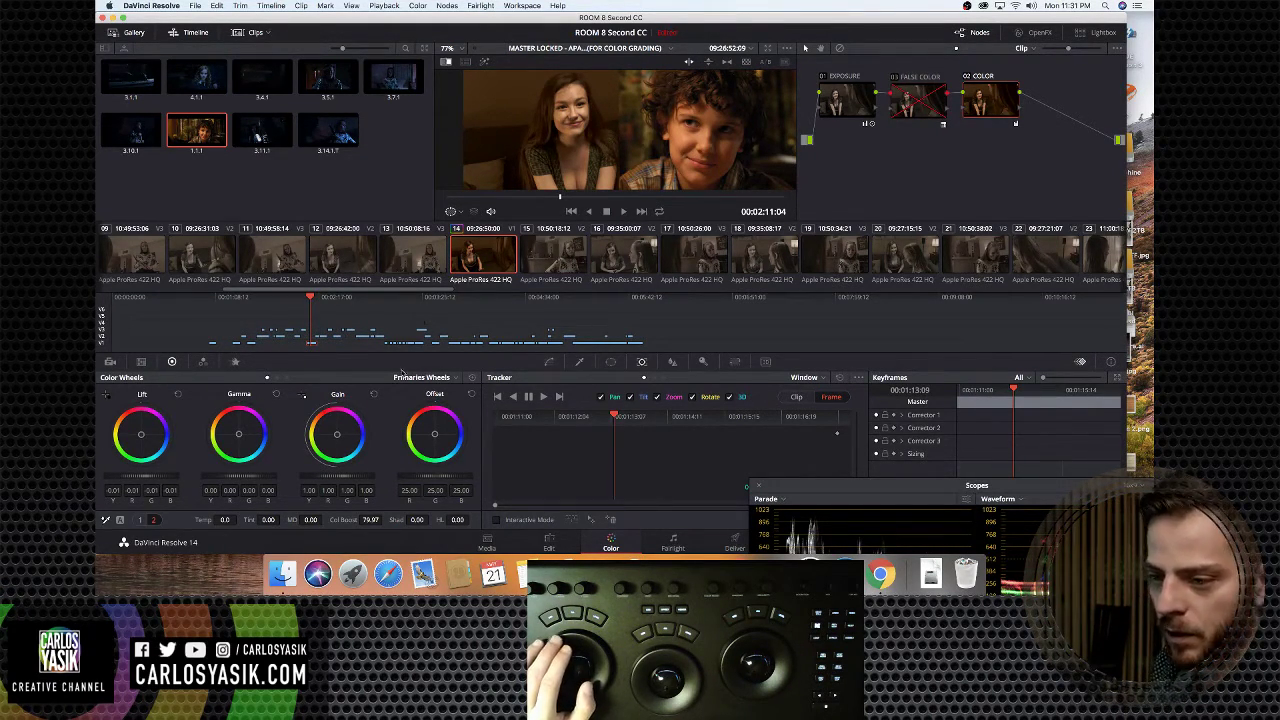
# Cool node 02 COLOR to temperature -950 with offset 21.67, 25.14, 24.21, and compare the skin closely with the reference still
pyautogui.moveTo(227, 518); pyautogui.dragTo(229, 519)
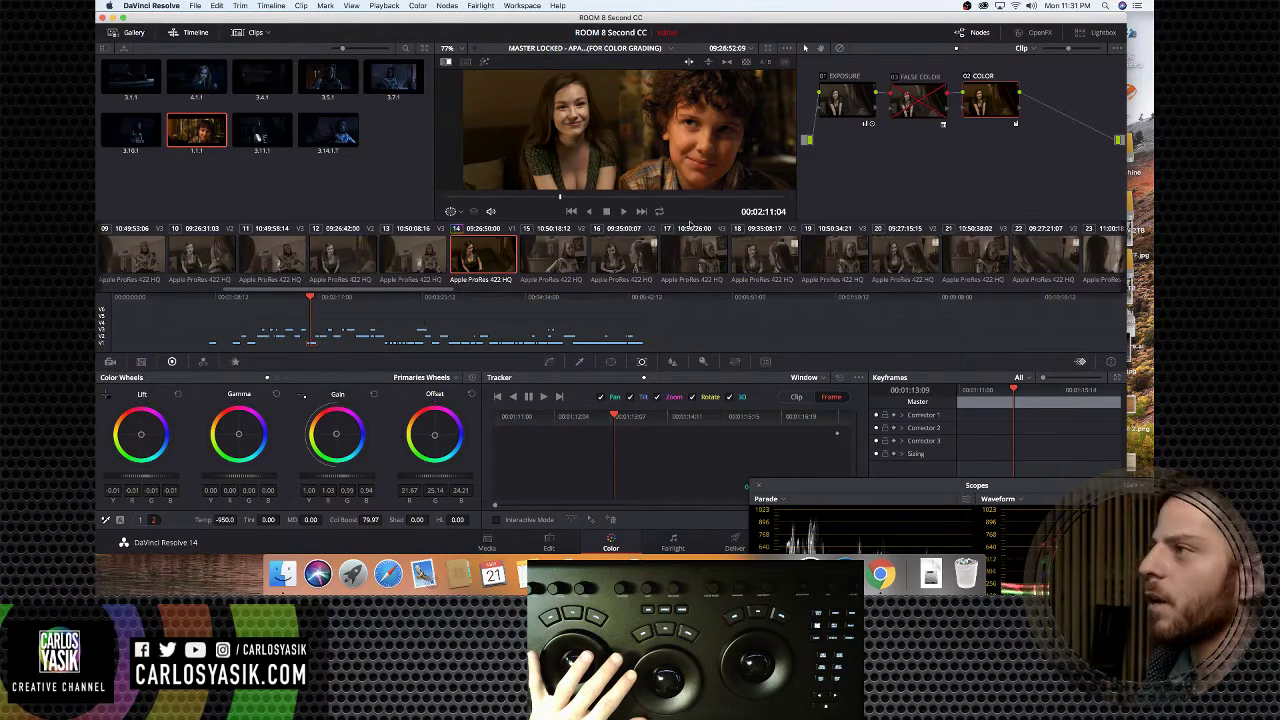
pyautogui.scroll(6, 618, 118)
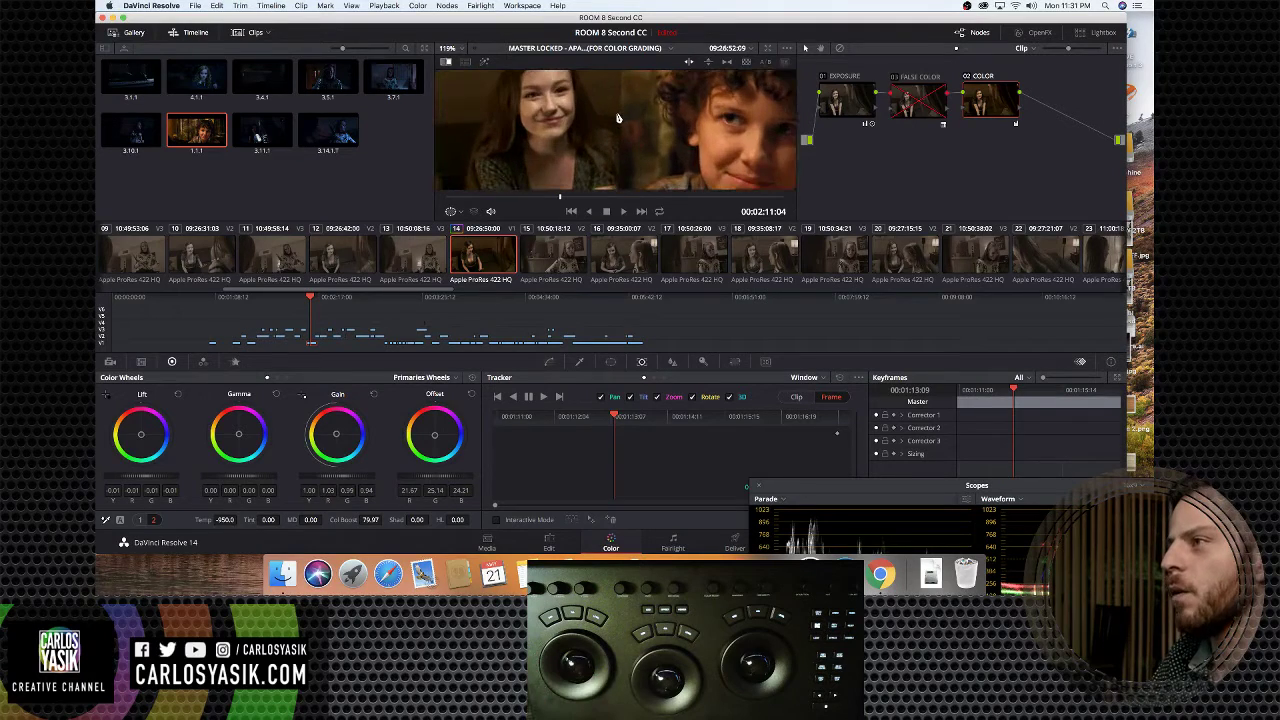
pyautogui.scroll(-1, 648, 112)
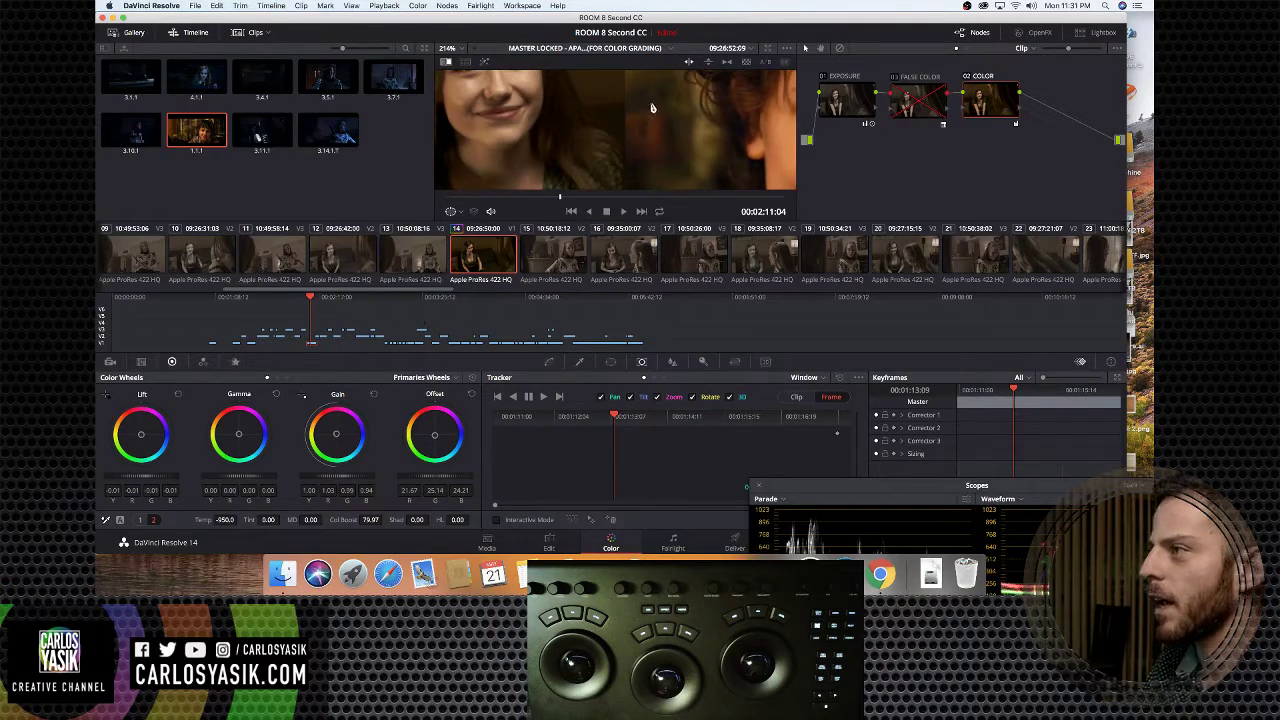
pyautogui.scroll(-5, 636, 114)
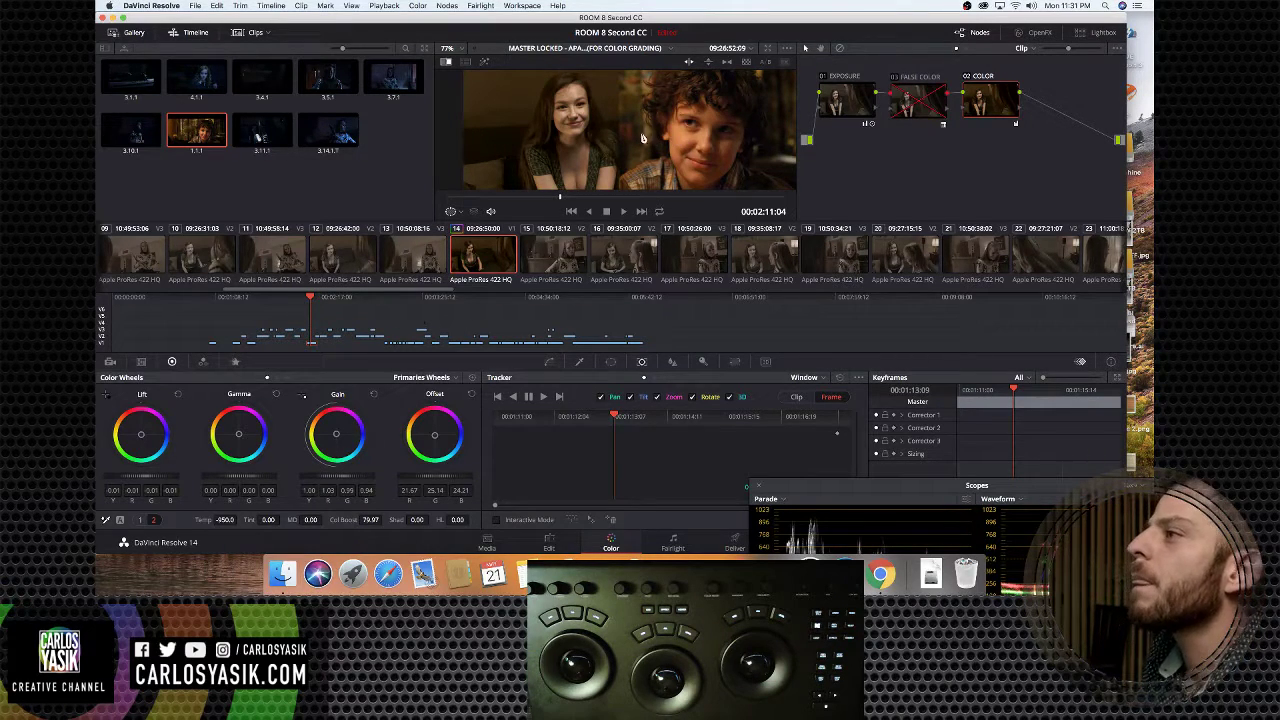
pyautogui.scroll(-2, 640, 139)
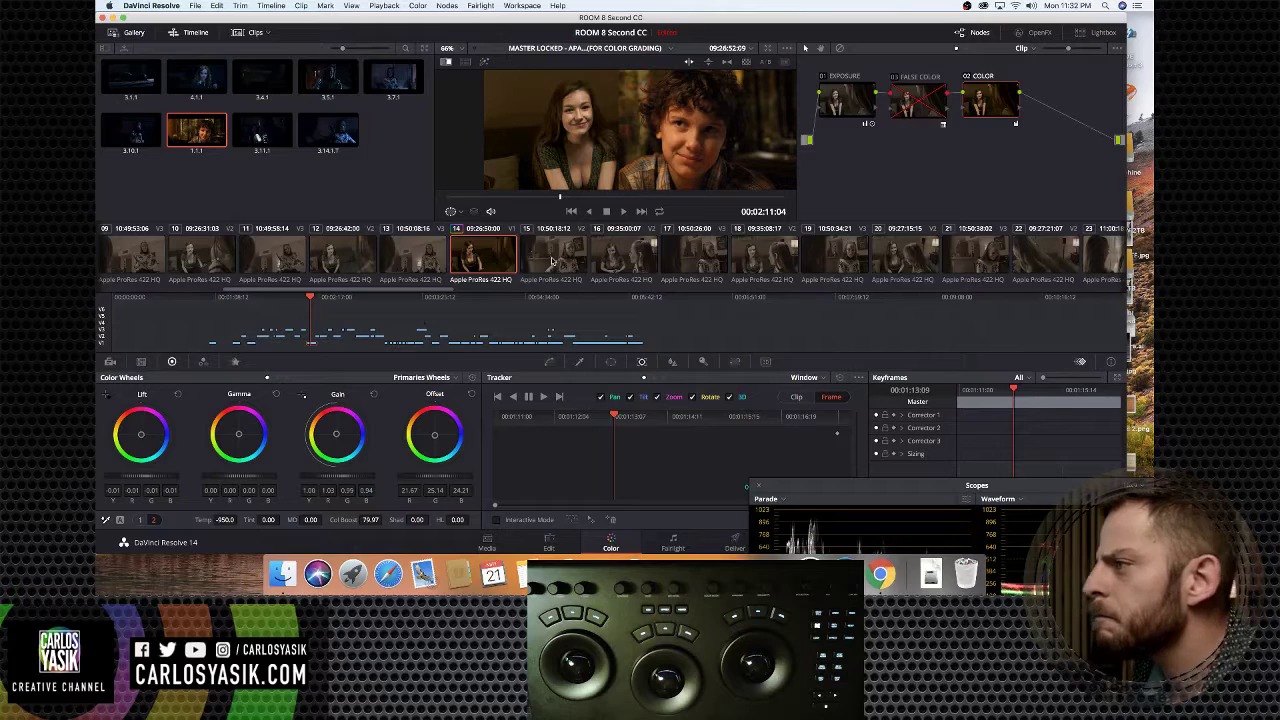
# Turn on loop playback and play clip 14 full screen from its first frame to review the grade
pyautogui.click(491, 258)
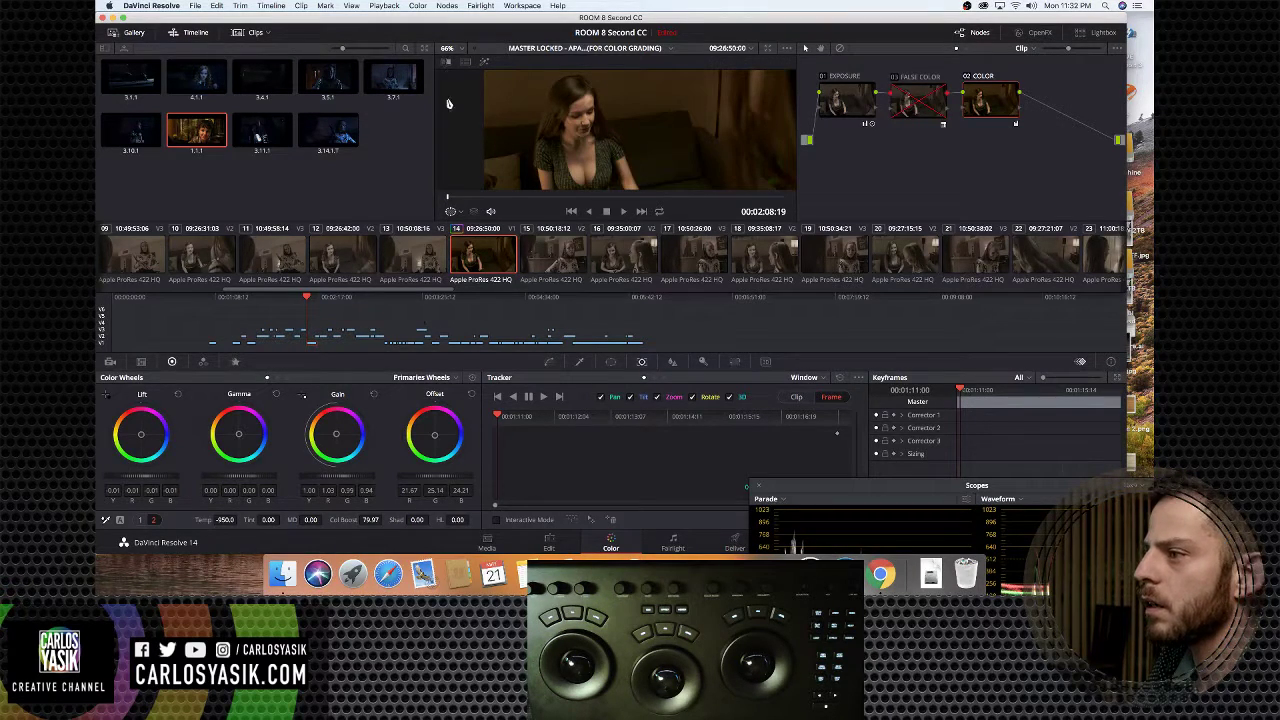
pyautogui.click(660, 211)
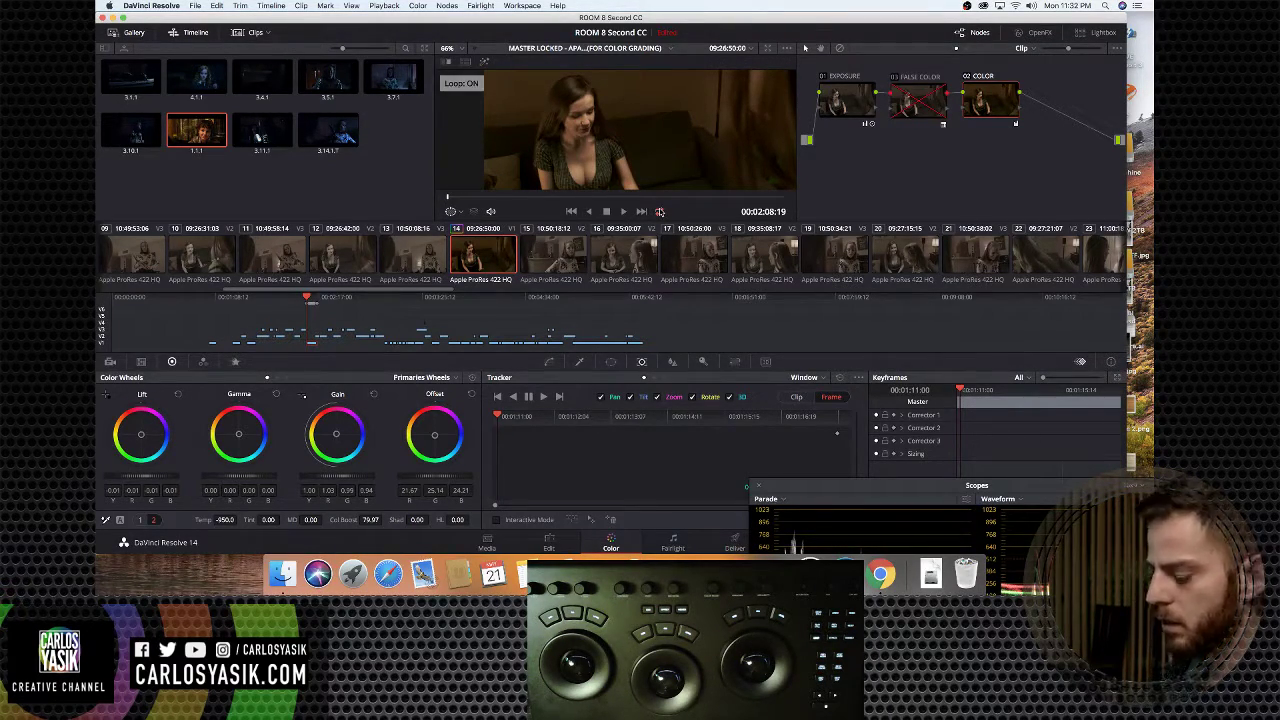
pyautogui.press('super+f')
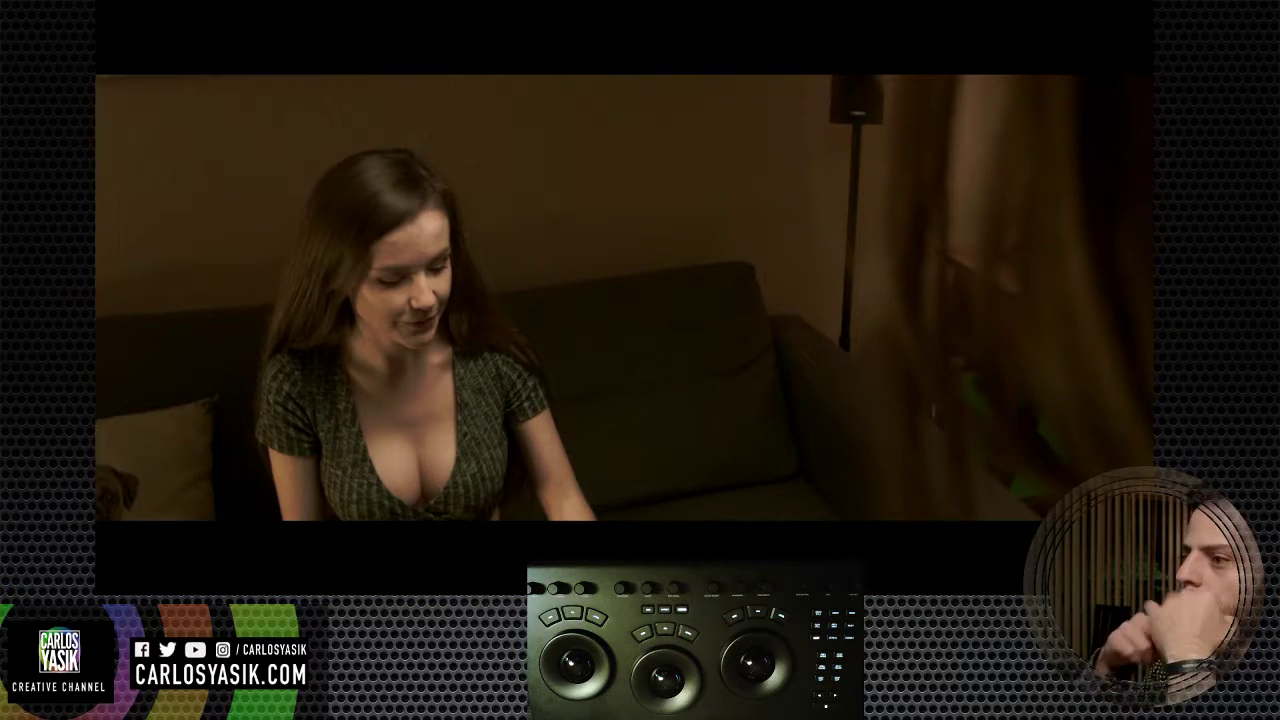
pyautogui.moveTo(484, 343)
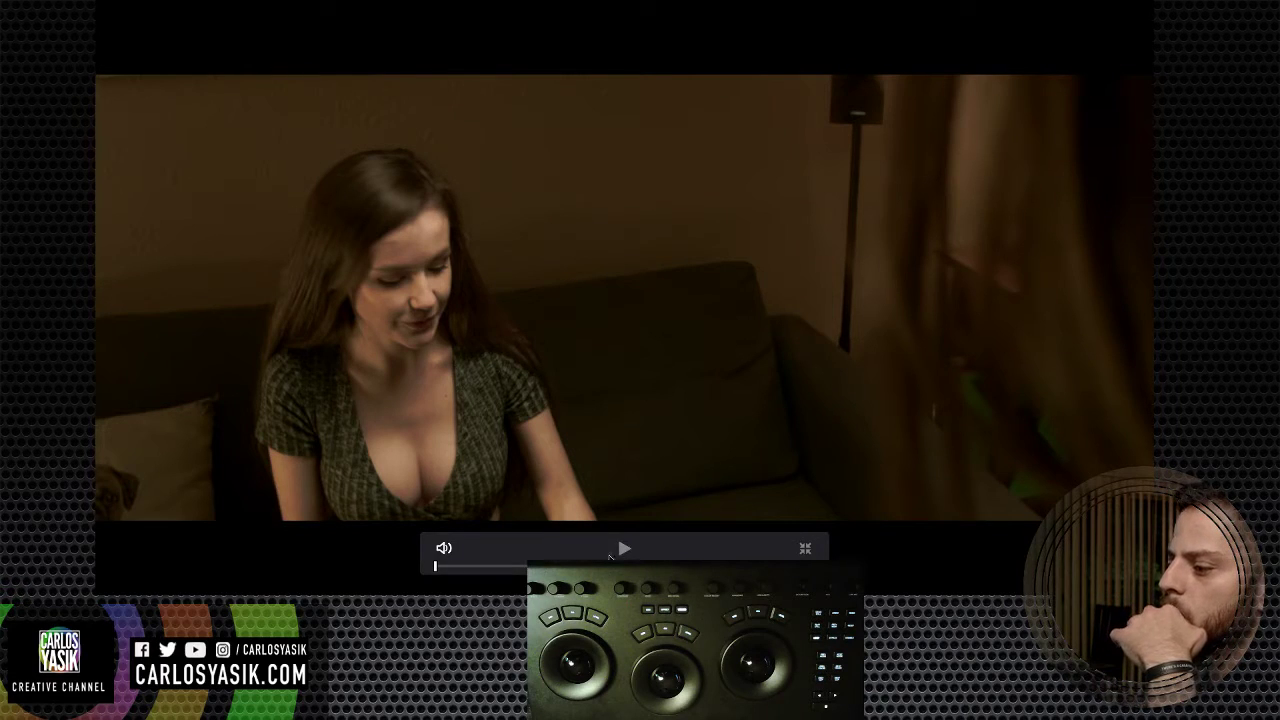
pyautogui.click(620, 550)
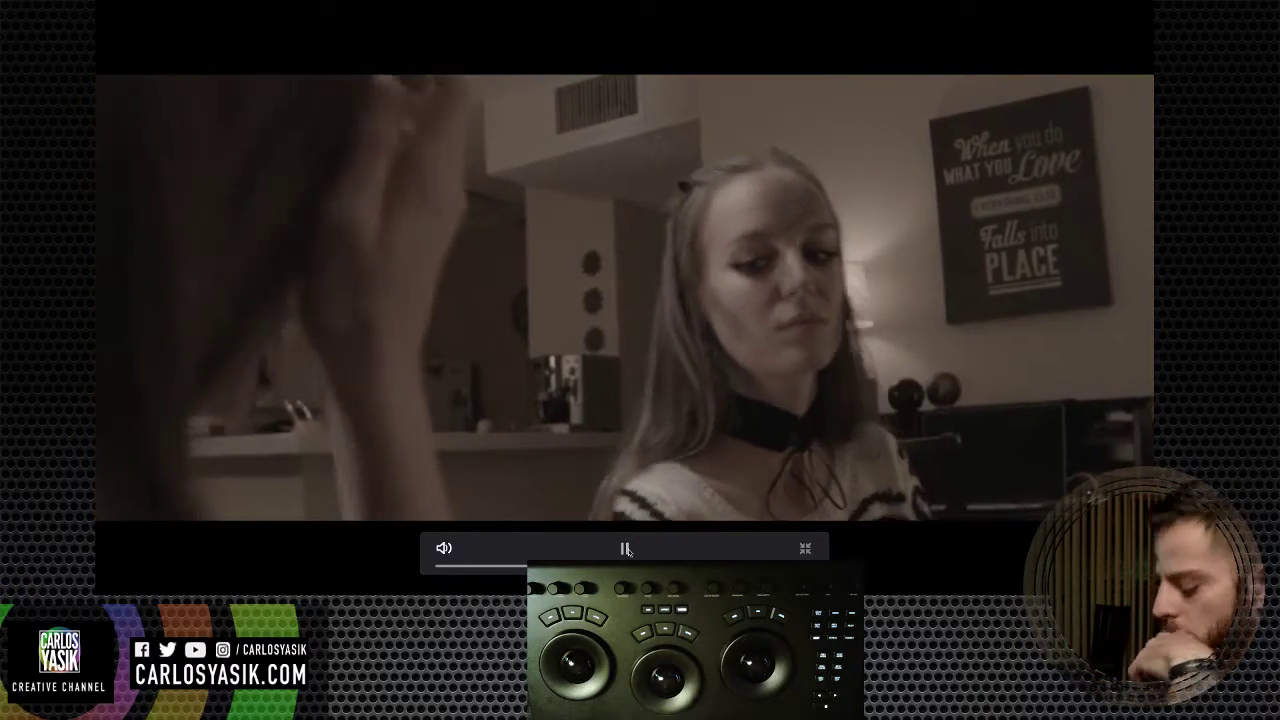
pyautogui.click(625, 549)
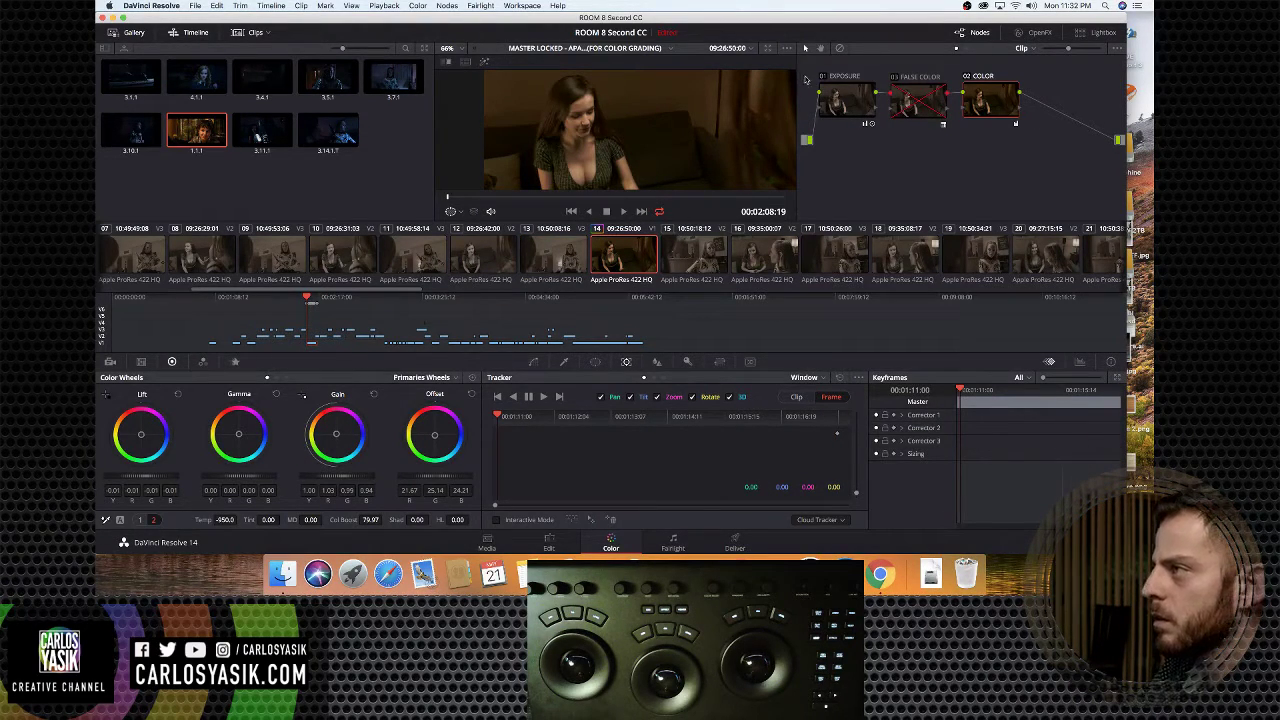
# Examine the first frame of clip 14 close up in the enlarged viewer and restore the normal layout
pyautogui.click(770, 48)
pyautogui.scroll(5, 682, 264)
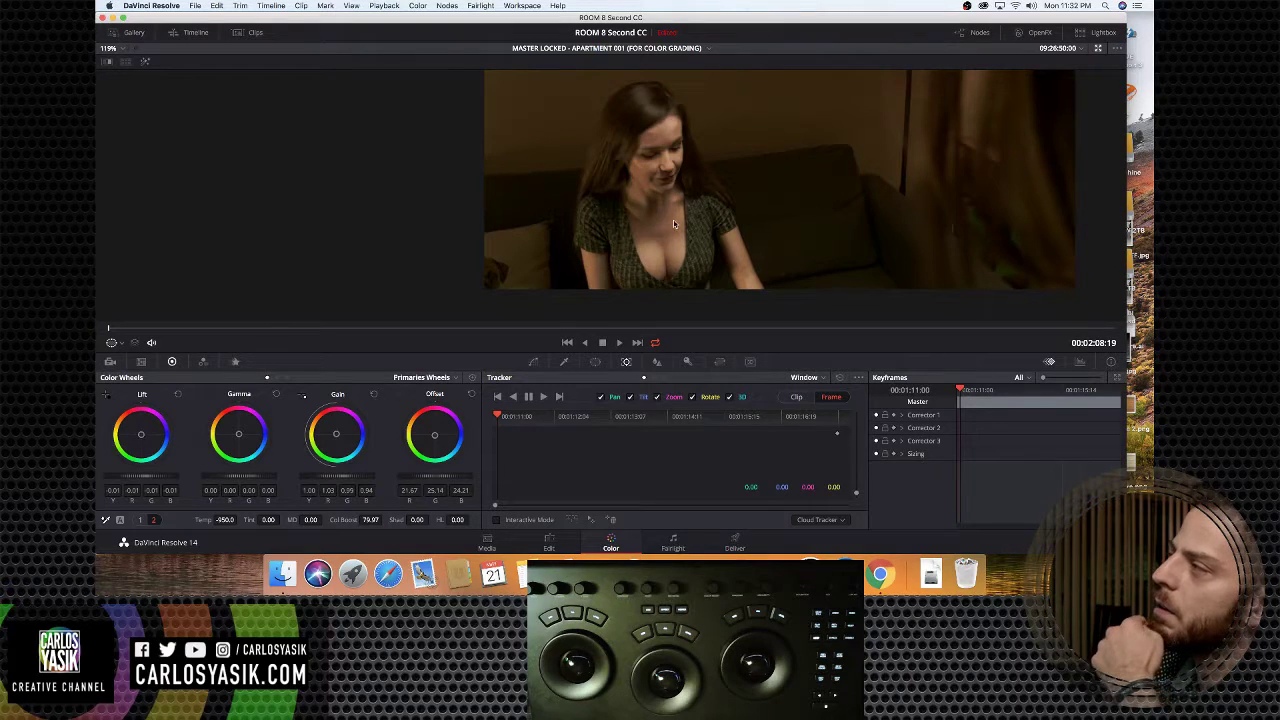
pyautogui.click(1096, 49)
pyautogui.scroll(-4, 657, 157)
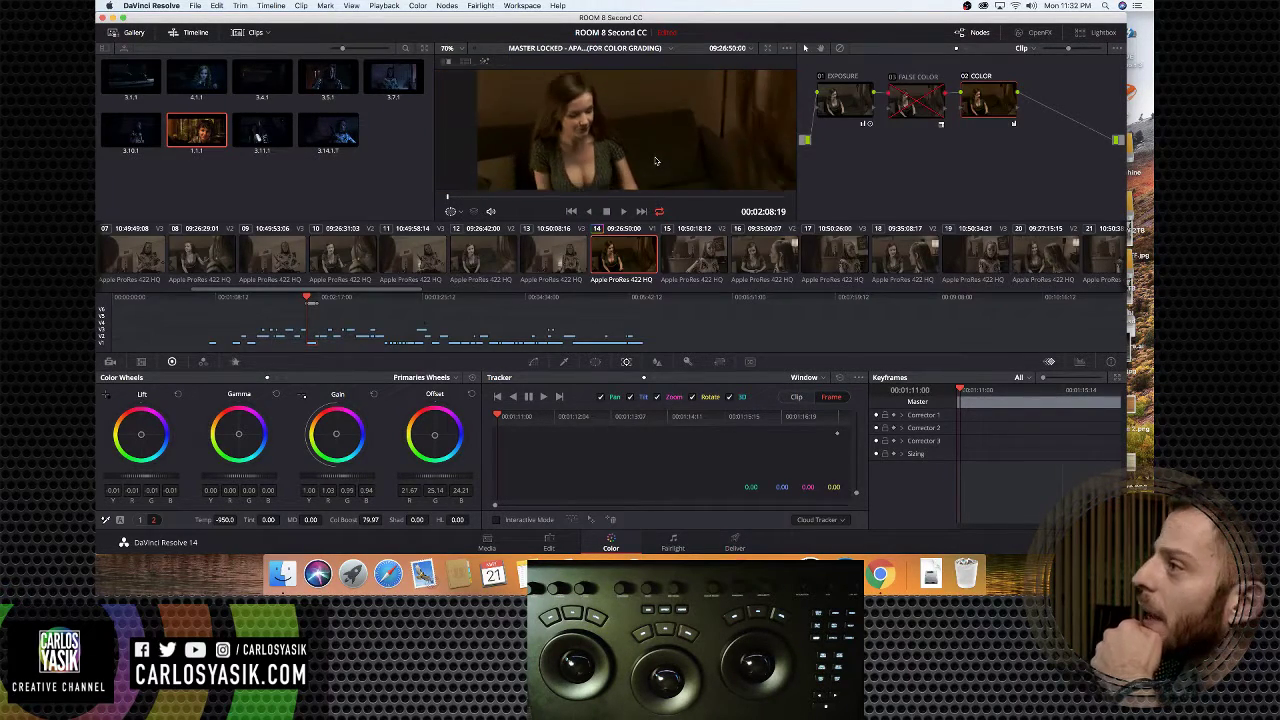
# Switch node 01 EXPOSURE to the Log wheels and adjust its tones with shadow at about 0.56 and midtone at -0.04
pyautogui.click(829, 115)
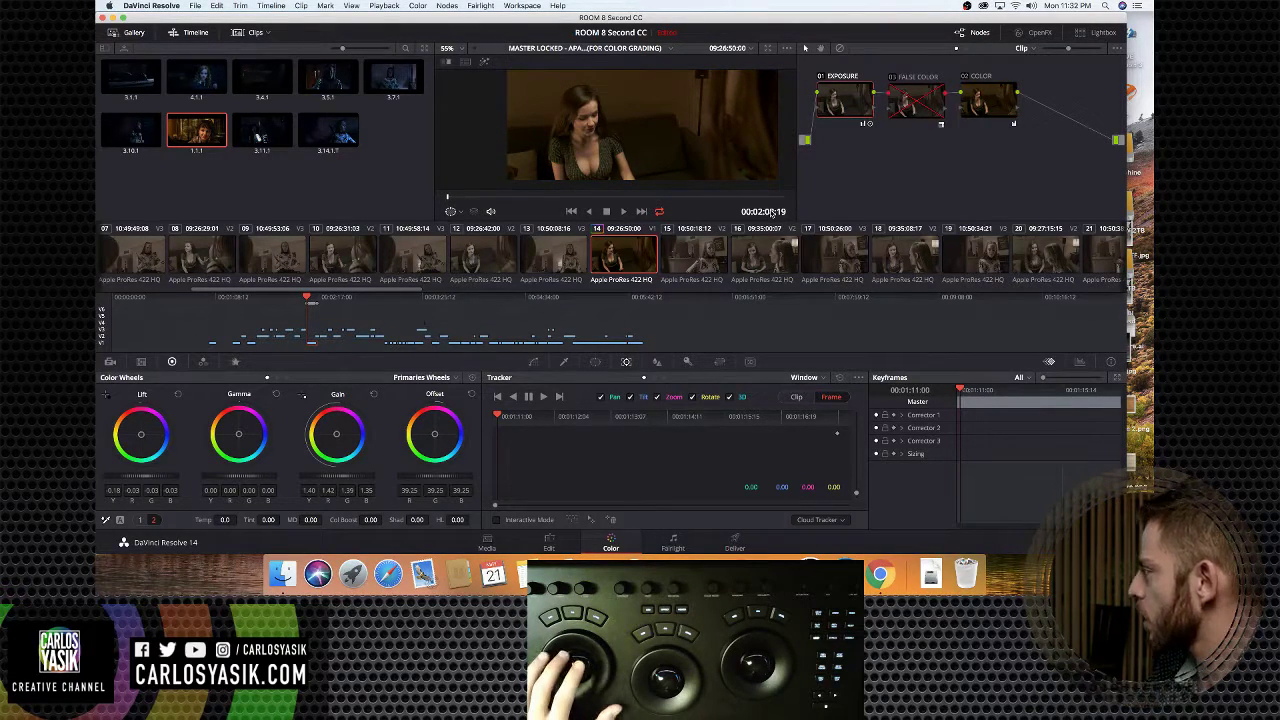
pyautogui.click(430, 378)
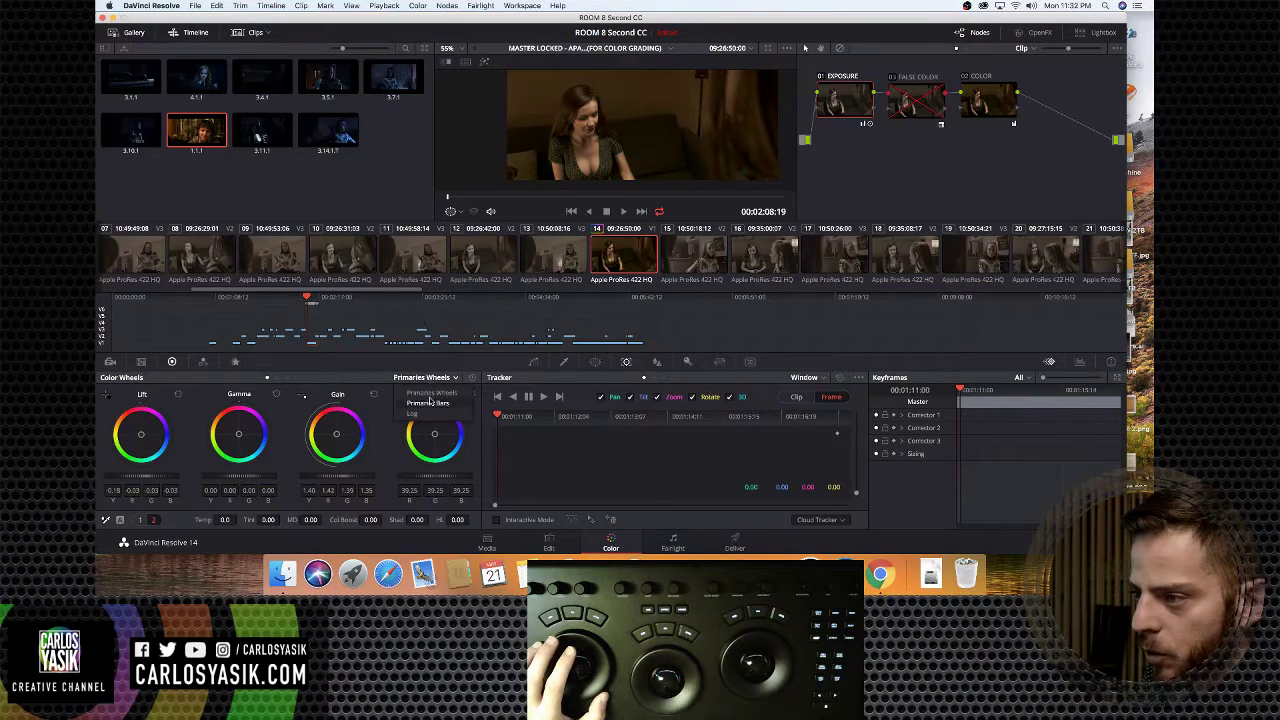
pyautogui.click(431, 414)
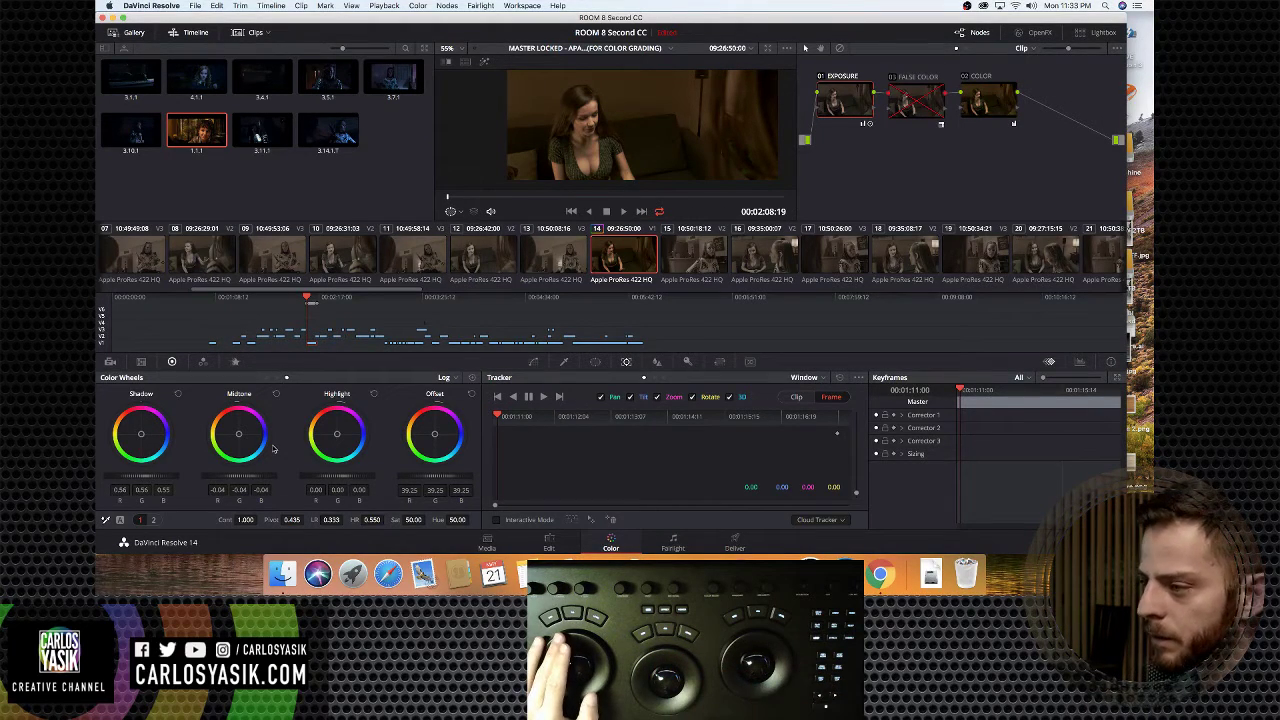
# Examine the woman's face at 00:02:13:05 and play the end of clip 14 in the enlarged viewer to check the grade
pyautogui.moveTo(310, 300); pyautogui.dragTo(313, 298)
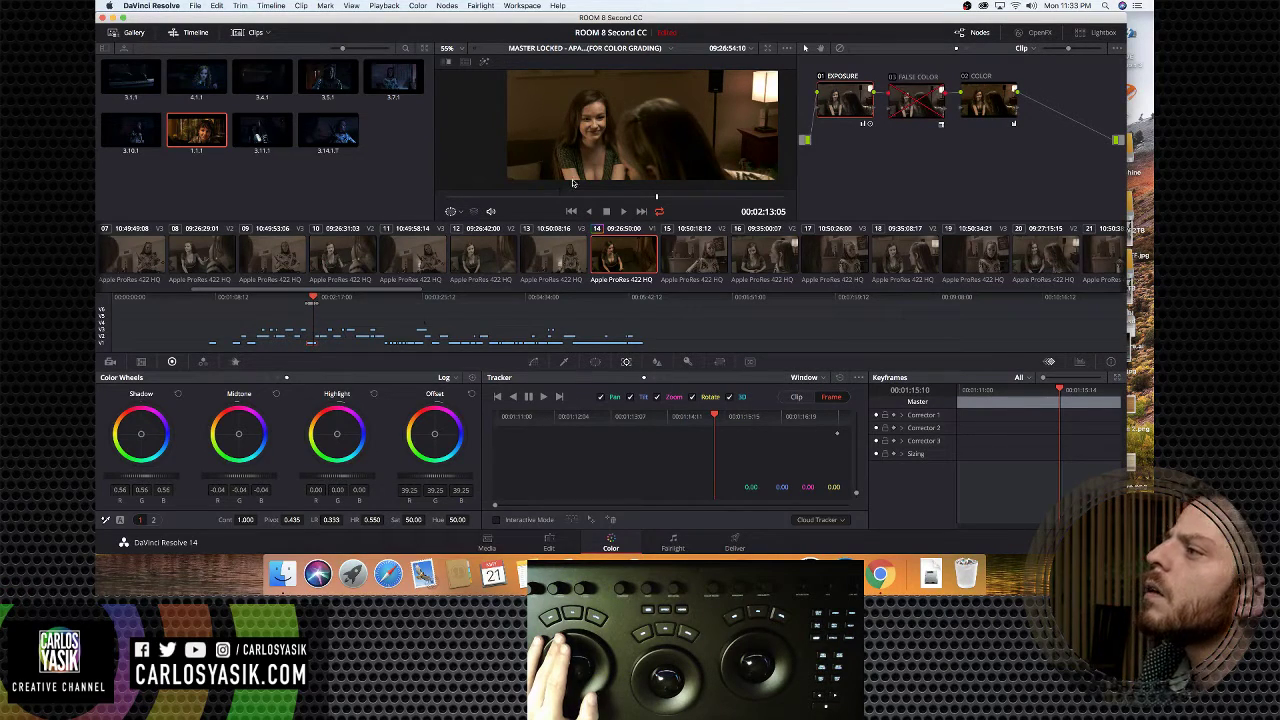
pyautogui.scroll(4, 572, 183)
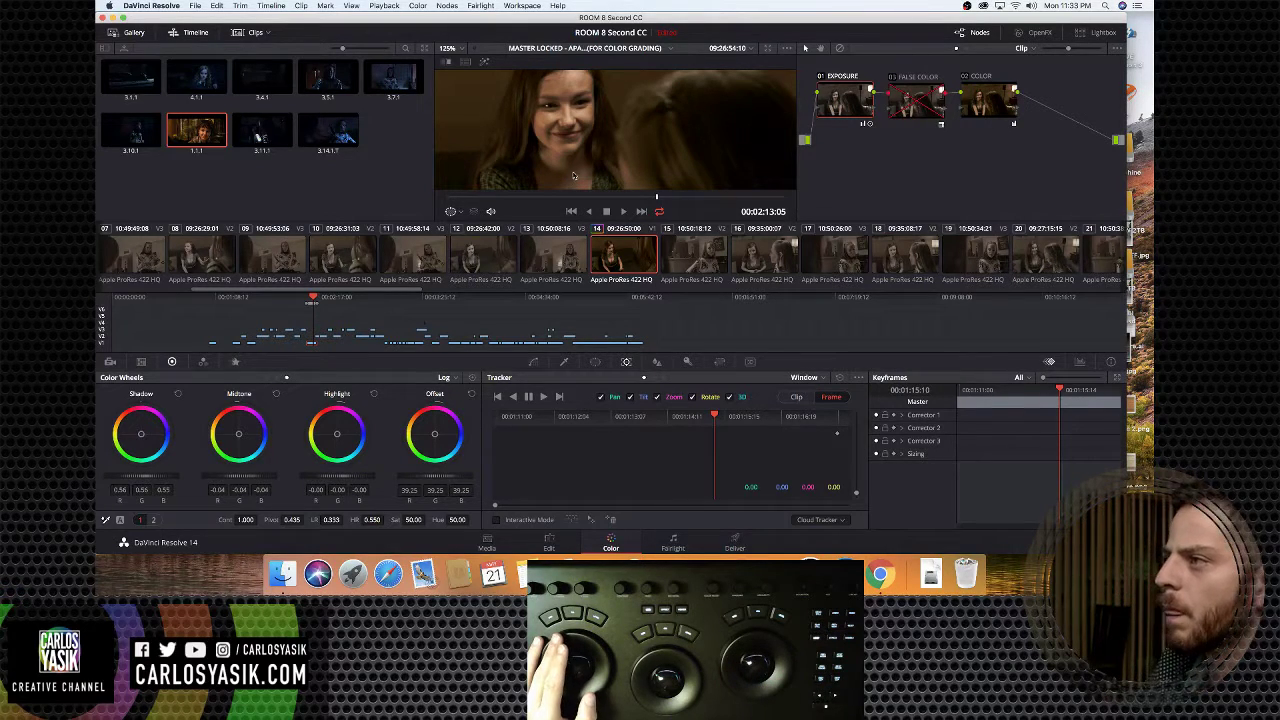
pyautogui.scroll(-2, 575, 173)
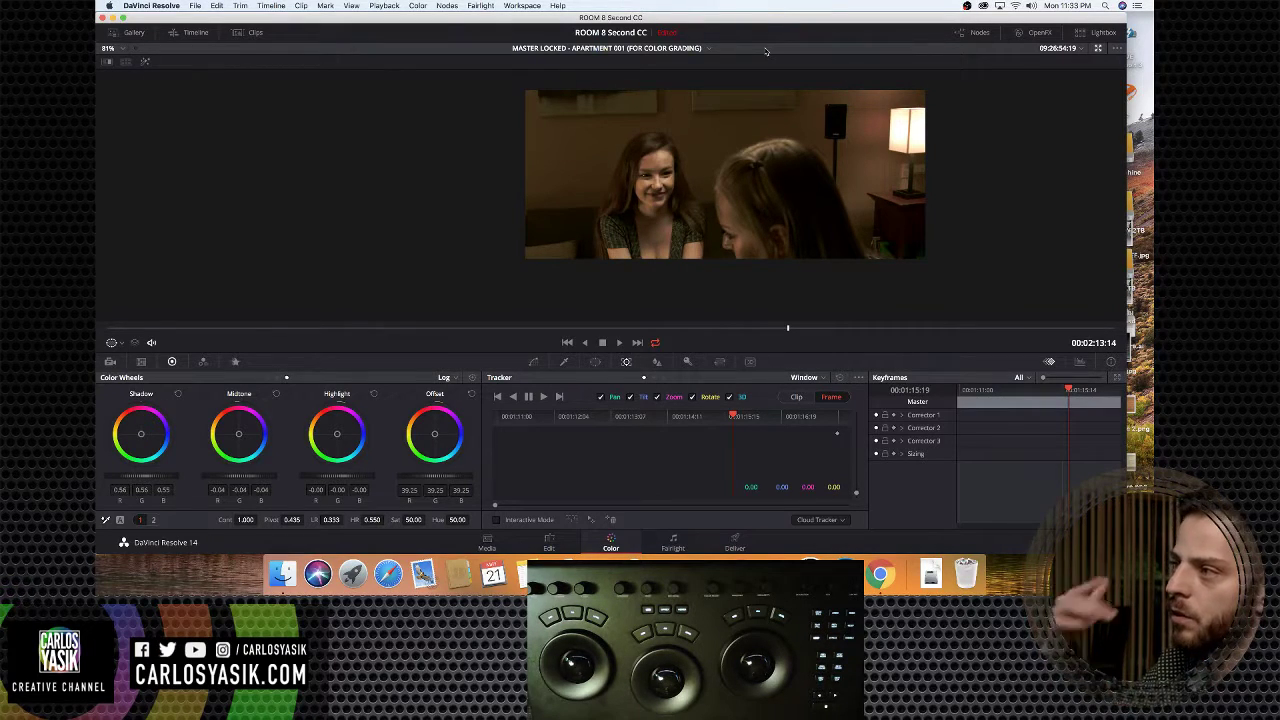
pyautogui.press('space')
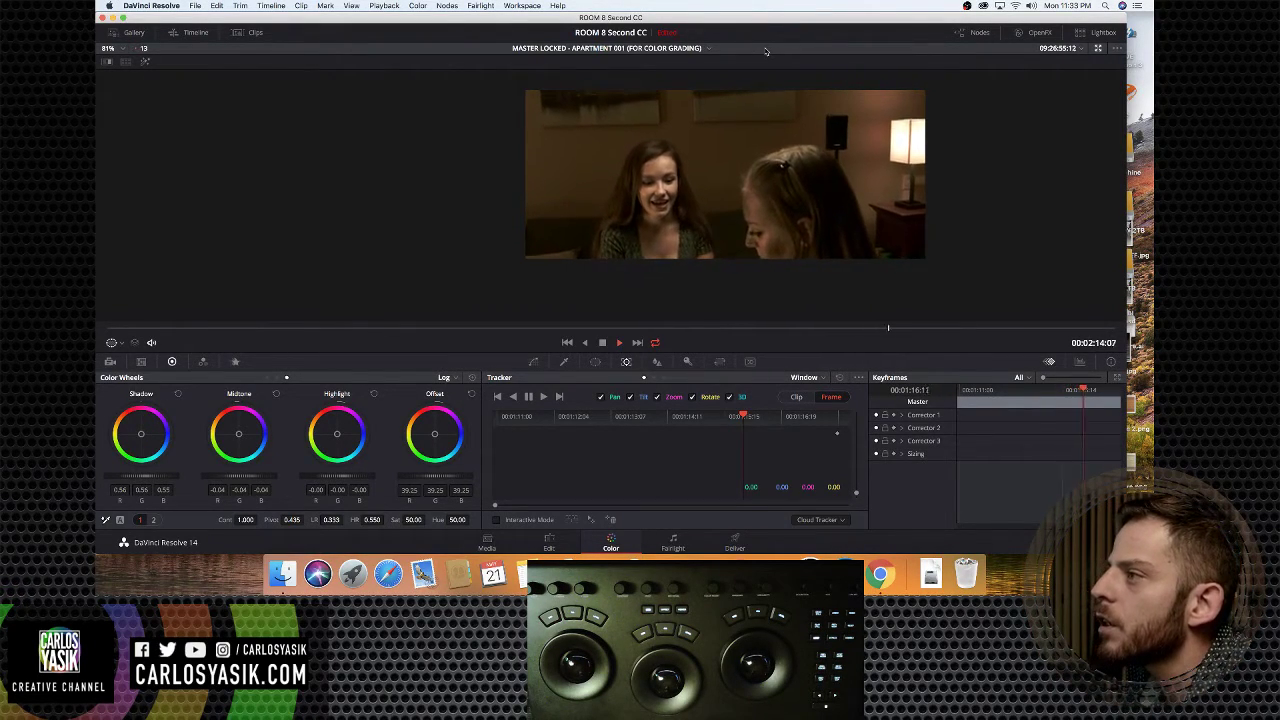
pyautogui.press('space')
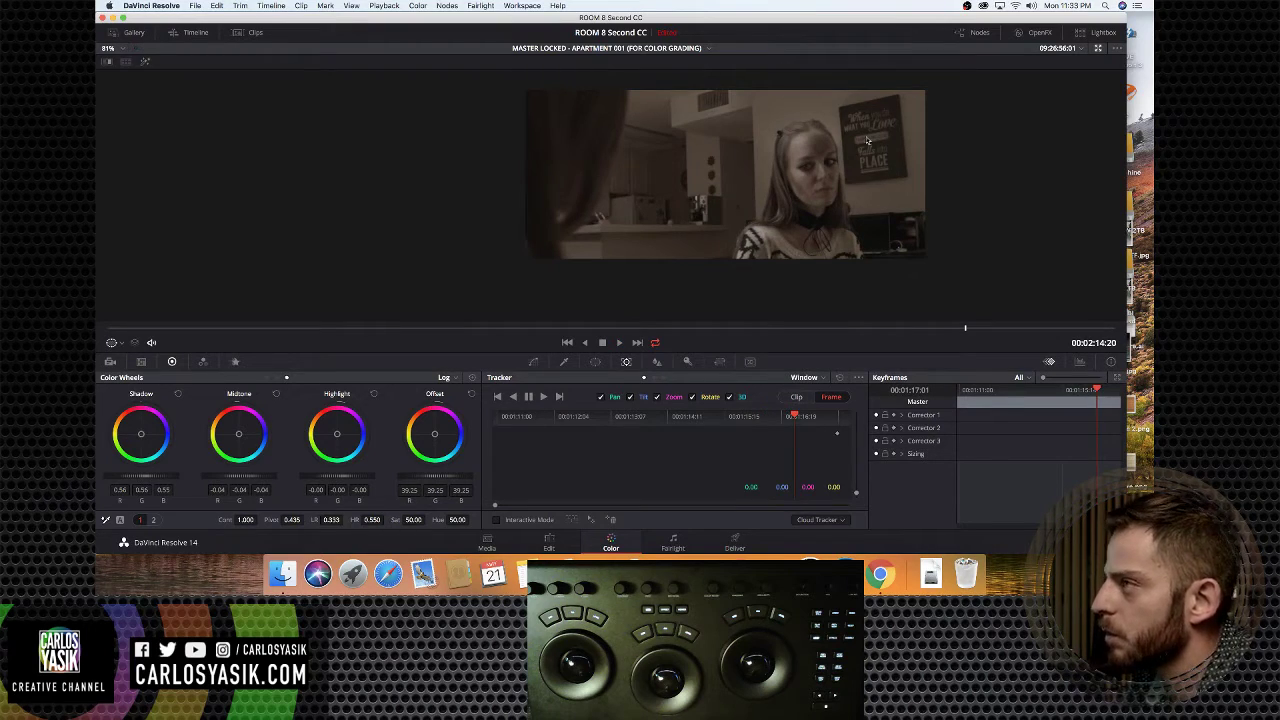
pyautogui.click(1095, 50)
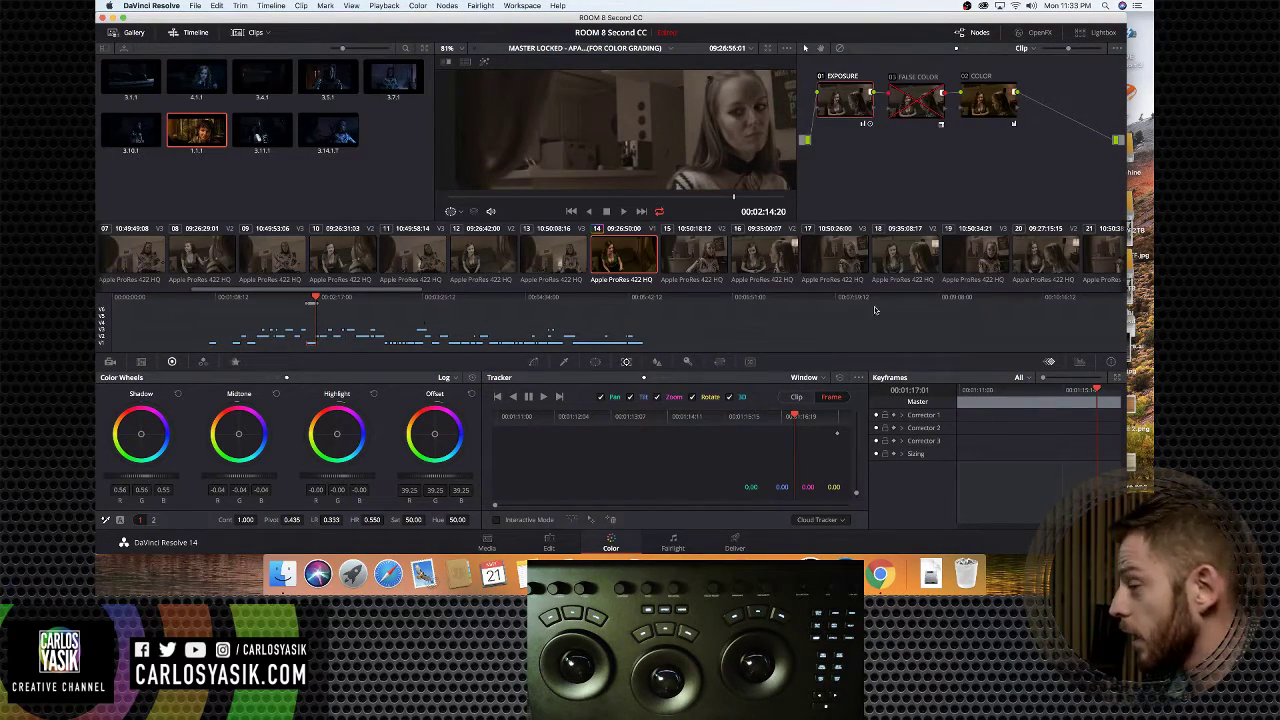
# Examine clip 14 at 00:02:11:12 in the viewer, both close up and at full frame
pyautogui.click(312, 298)
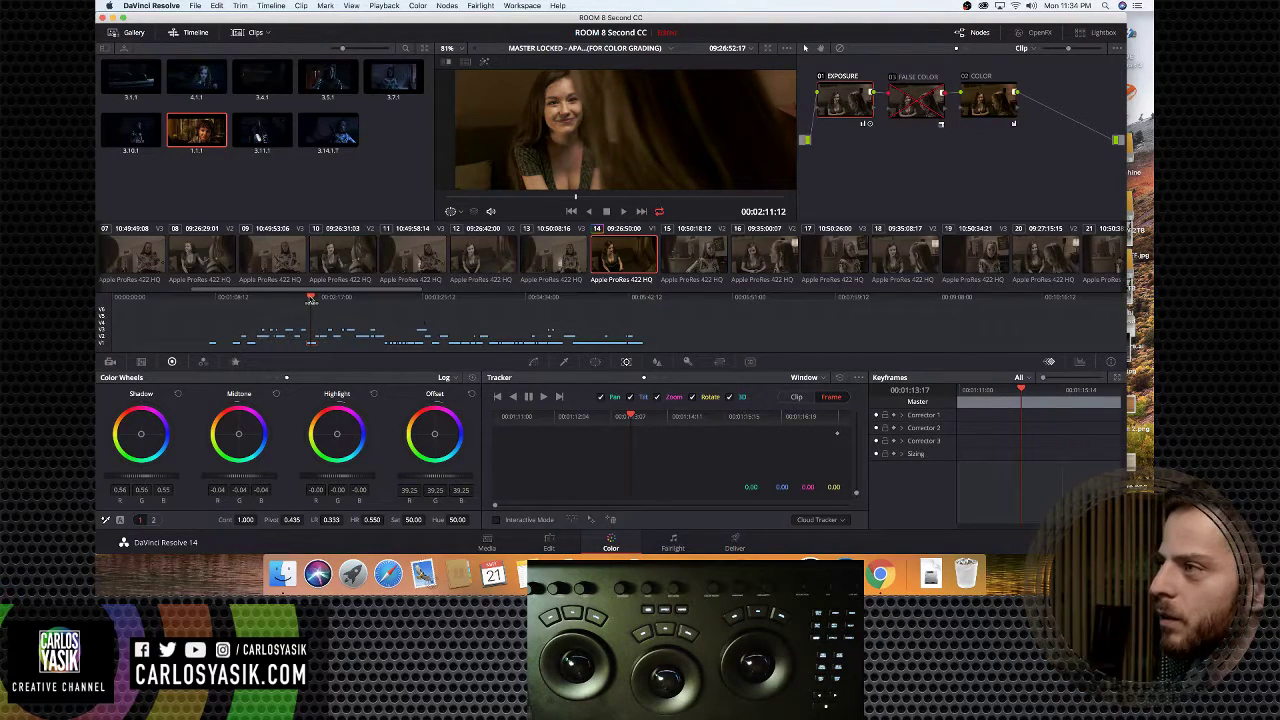
pyautogui.hscroll(5, 611, 255)
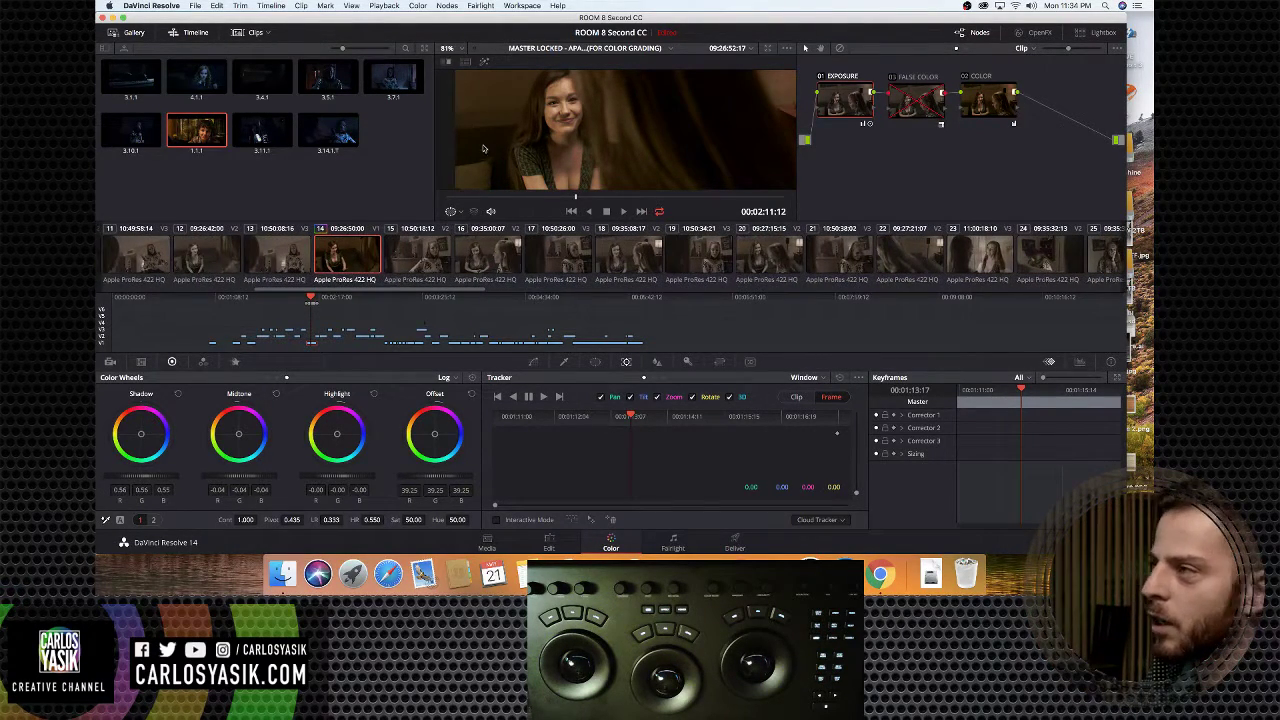
pyautogui.hotkey('shift', 'z')
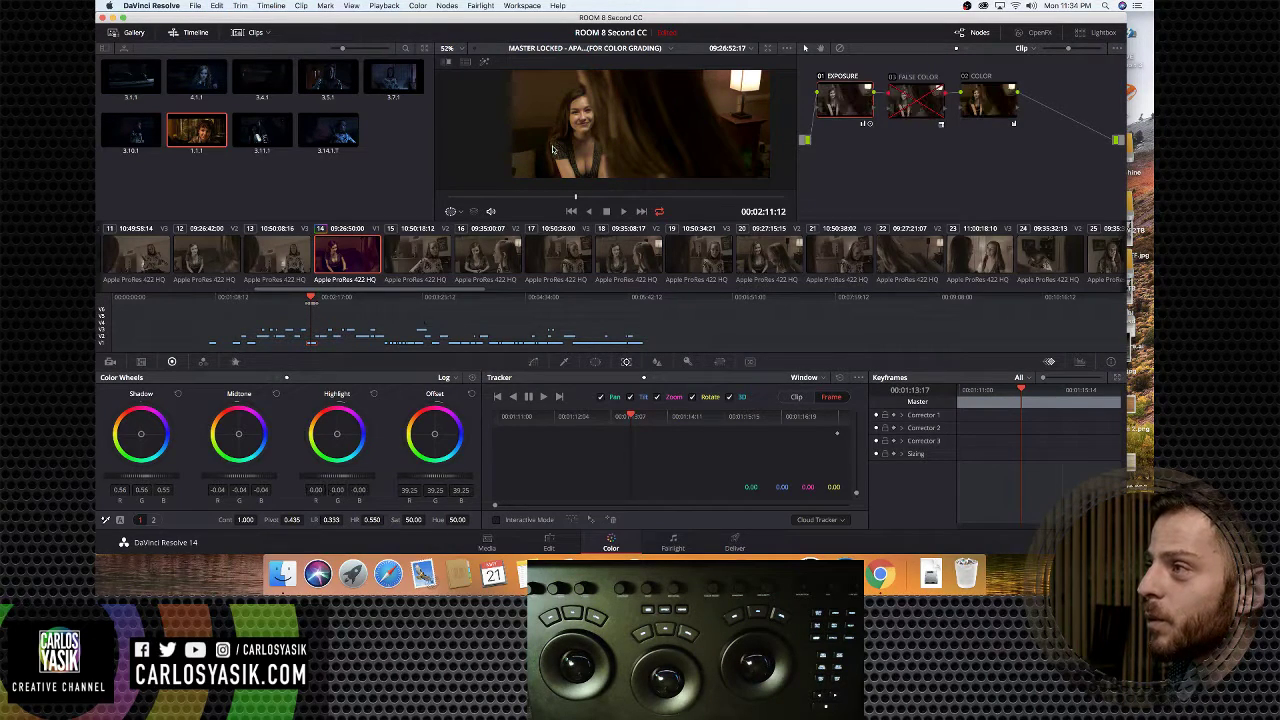
pyautogui.scroll(1, 552, 150)
pyautogui.scroll(-4, 530, 170)
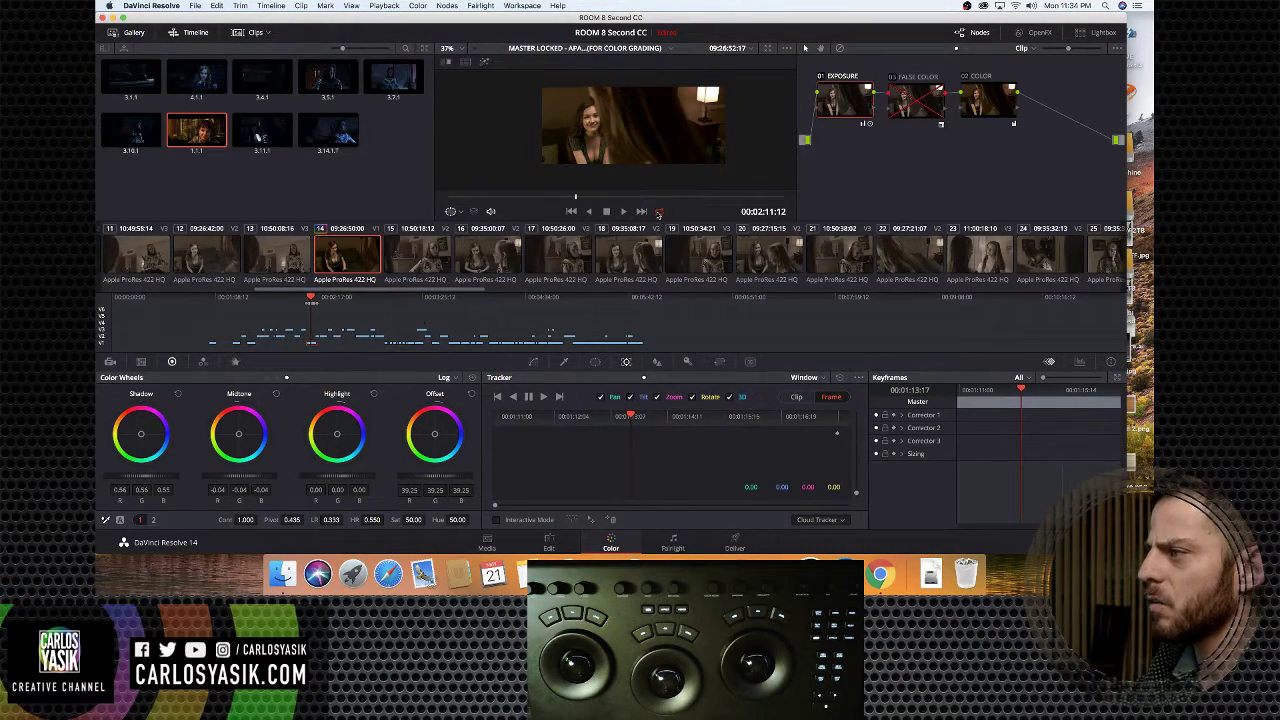
# Play clip 14 from 00:02:11:12 to 00:02:13:22 in the enlarged viewer and restore the normal layout
pyautogui.hotkey('ctrl', '/')
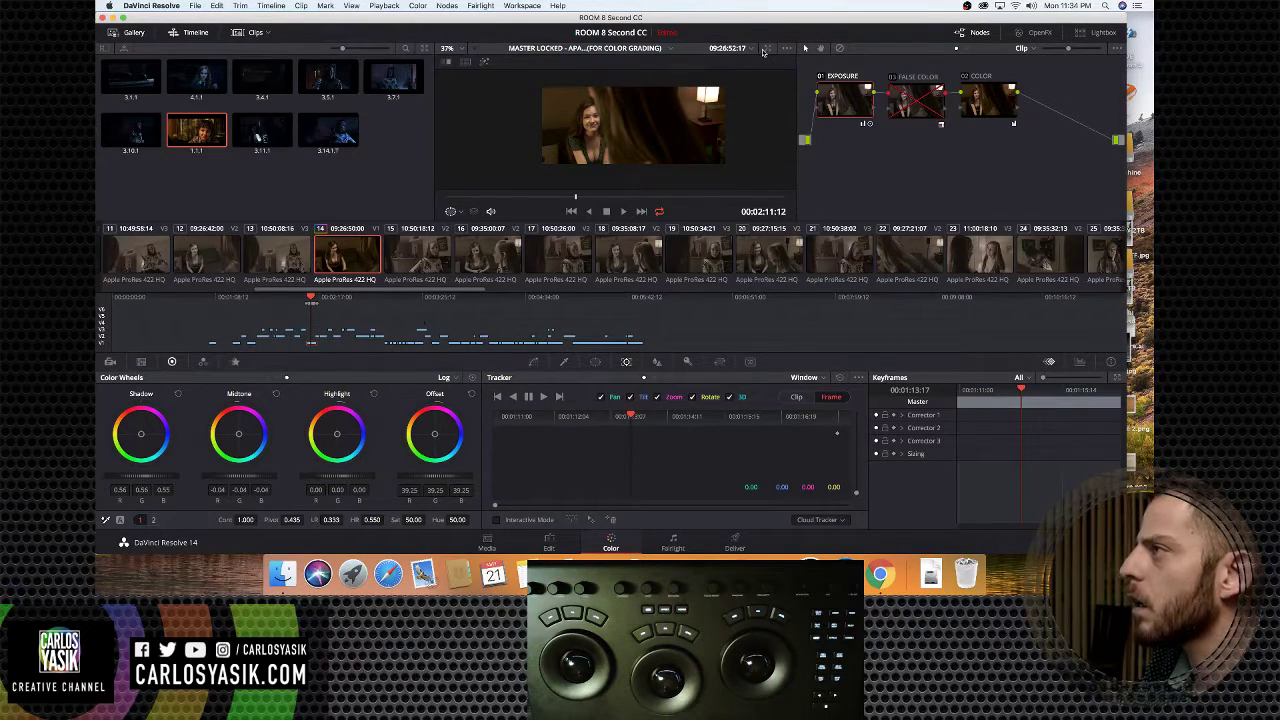
pyautogui.click(764, 49)
pyautogui.press('space')
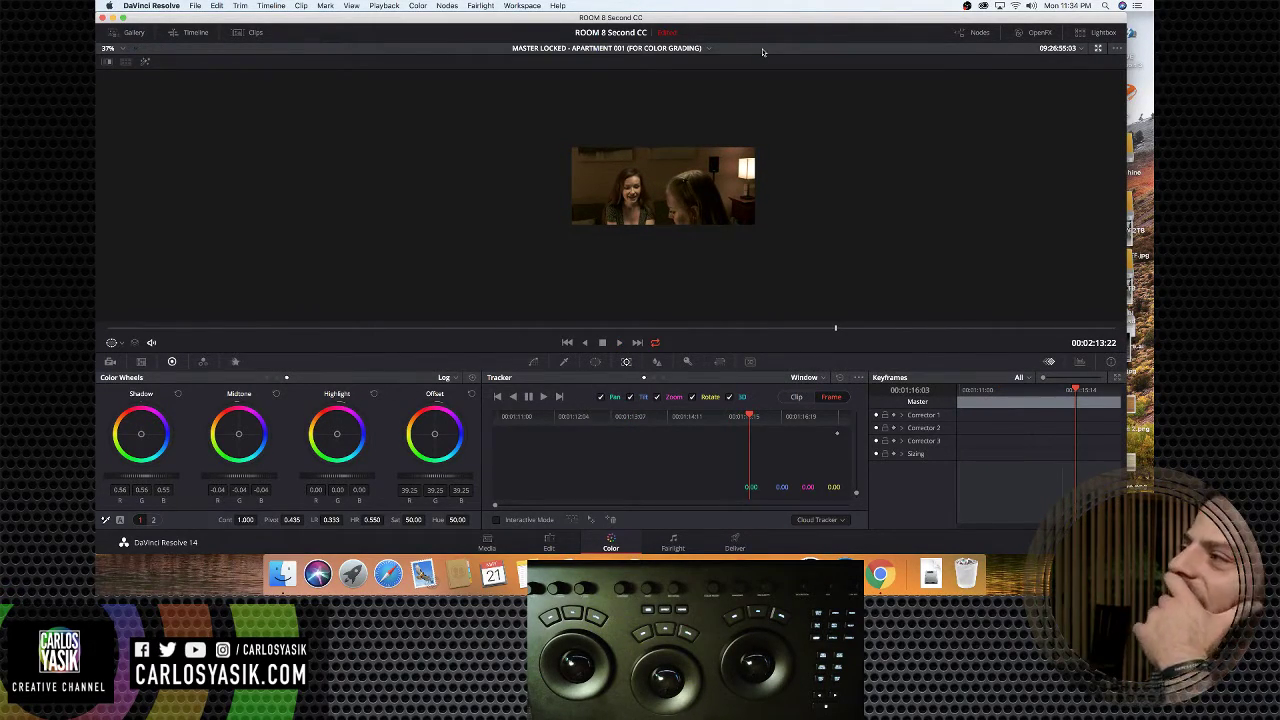
pyautogui.click(655, 49)
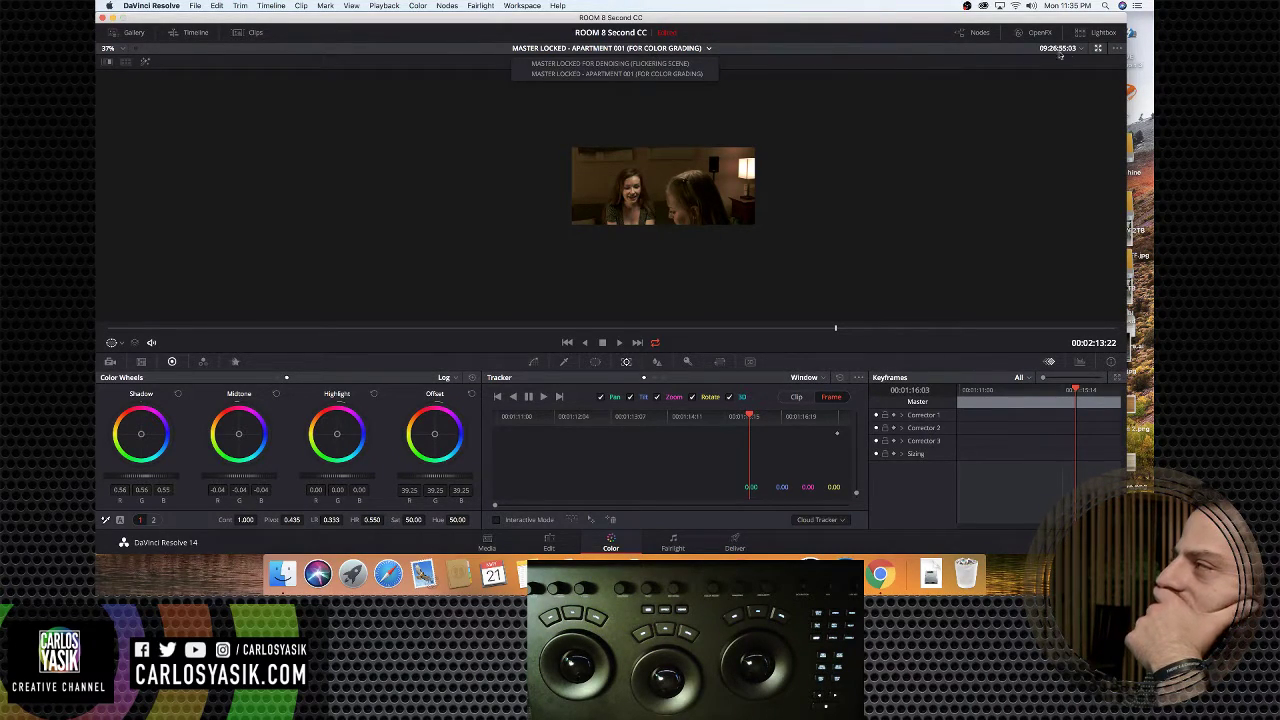
pyautogui.click(1097, 50)
pyautogui.click(1097, 49)
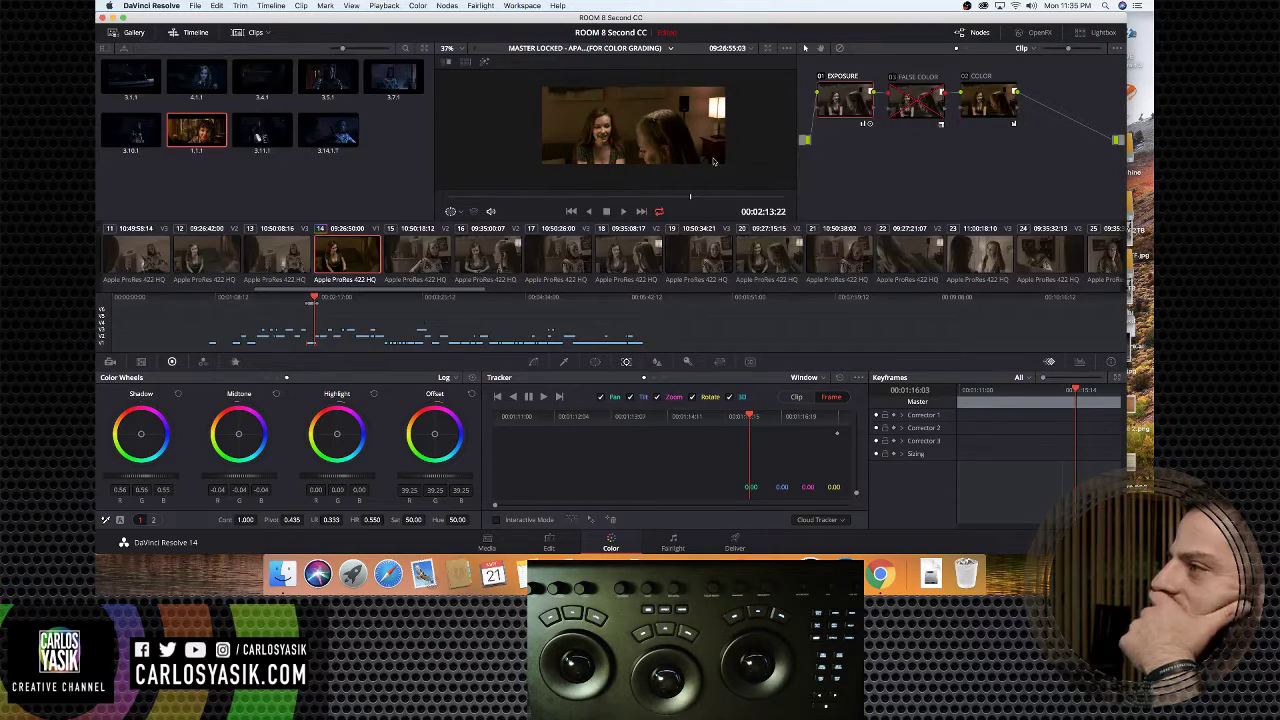
# Add a serial node after 02 COLOR and apply the Rec709 Fujifilm 3513DI D55 film look 3D LUT to it
pyautogui.click(972, 106)
pyautogui.click(1026, 48)
pyautogui.click(1033, 63)
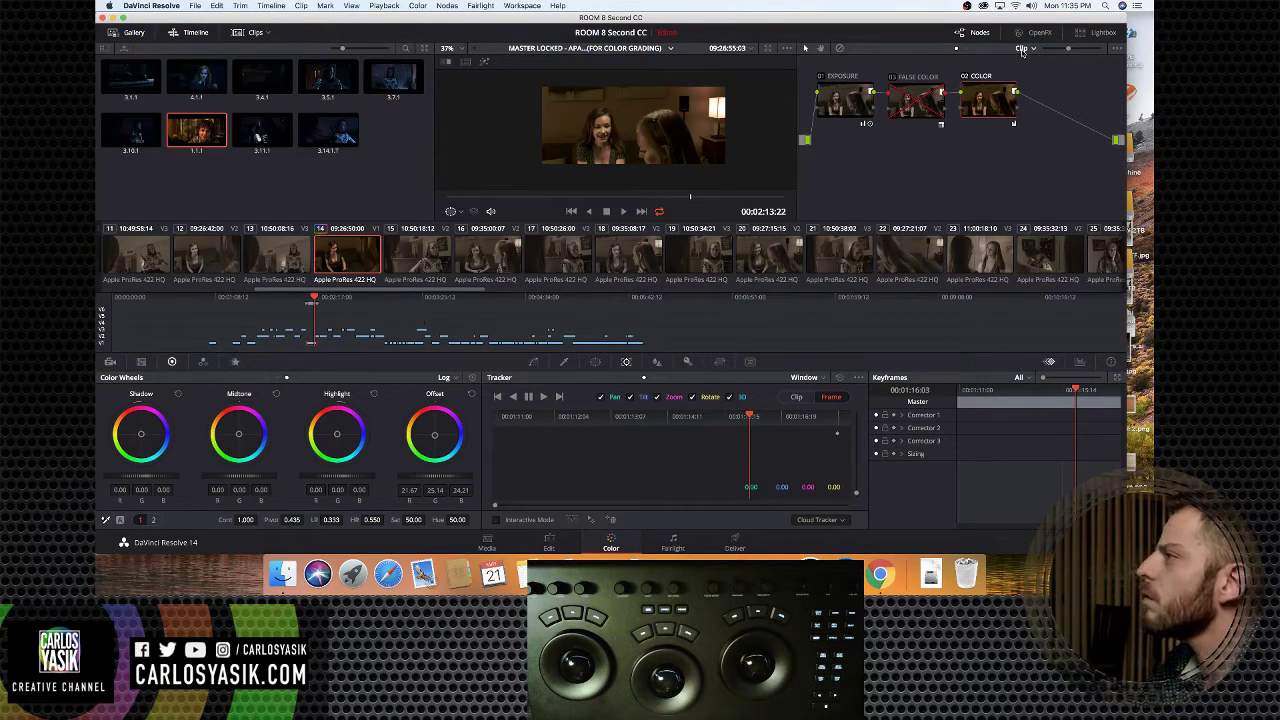
pyautogui.hotkey('alt', 's')
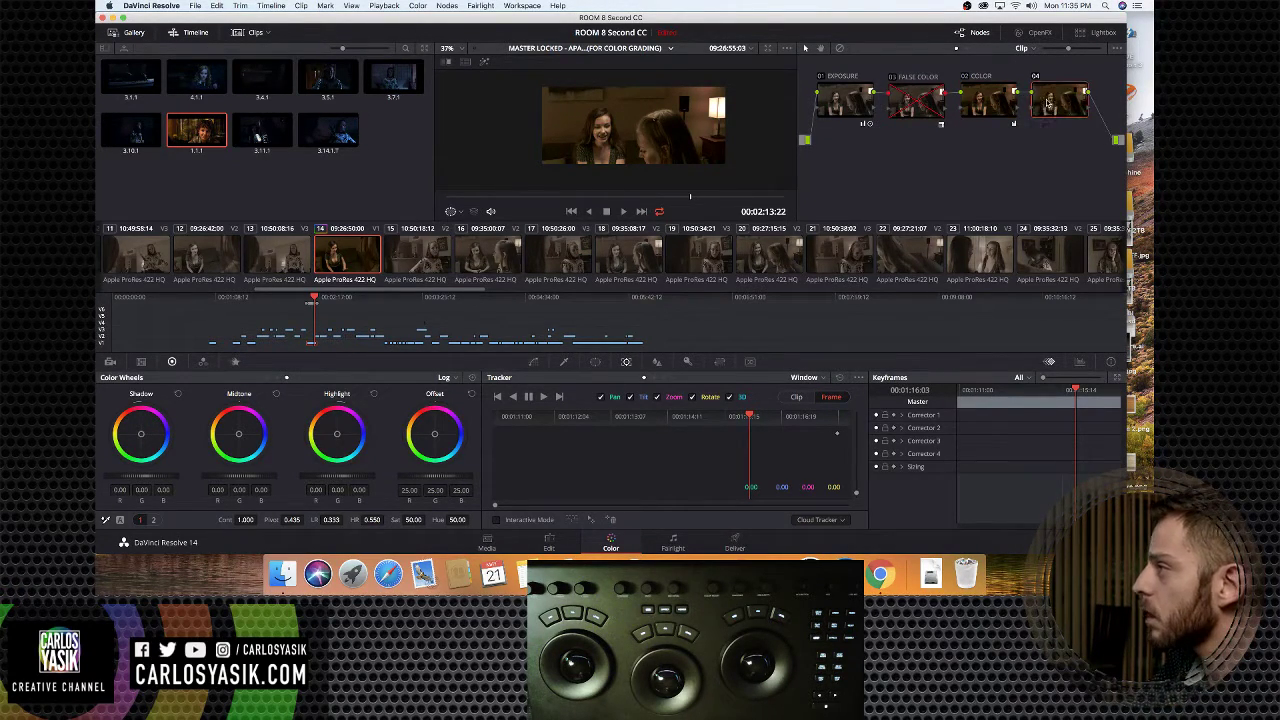
pyautogui.rightClick(1056, 110)
pyautogui.moveTo(1070, 214)
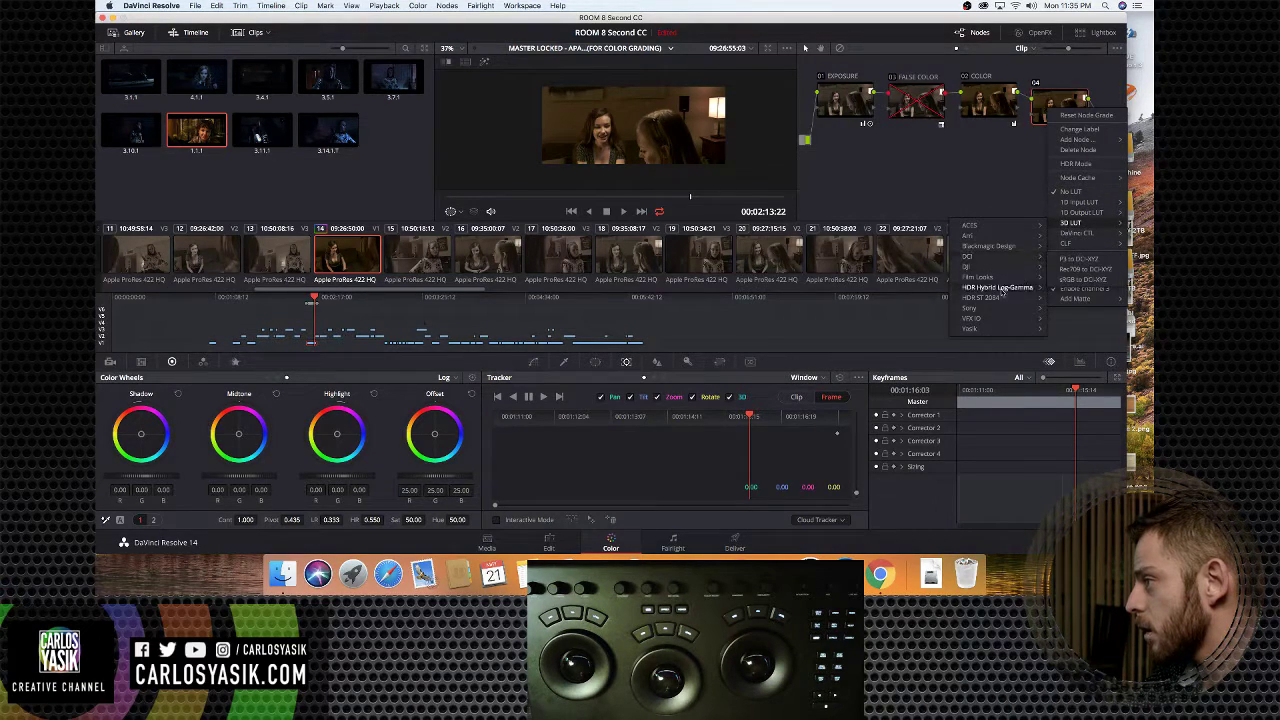
pyautogui.moveTo(1000, 283)
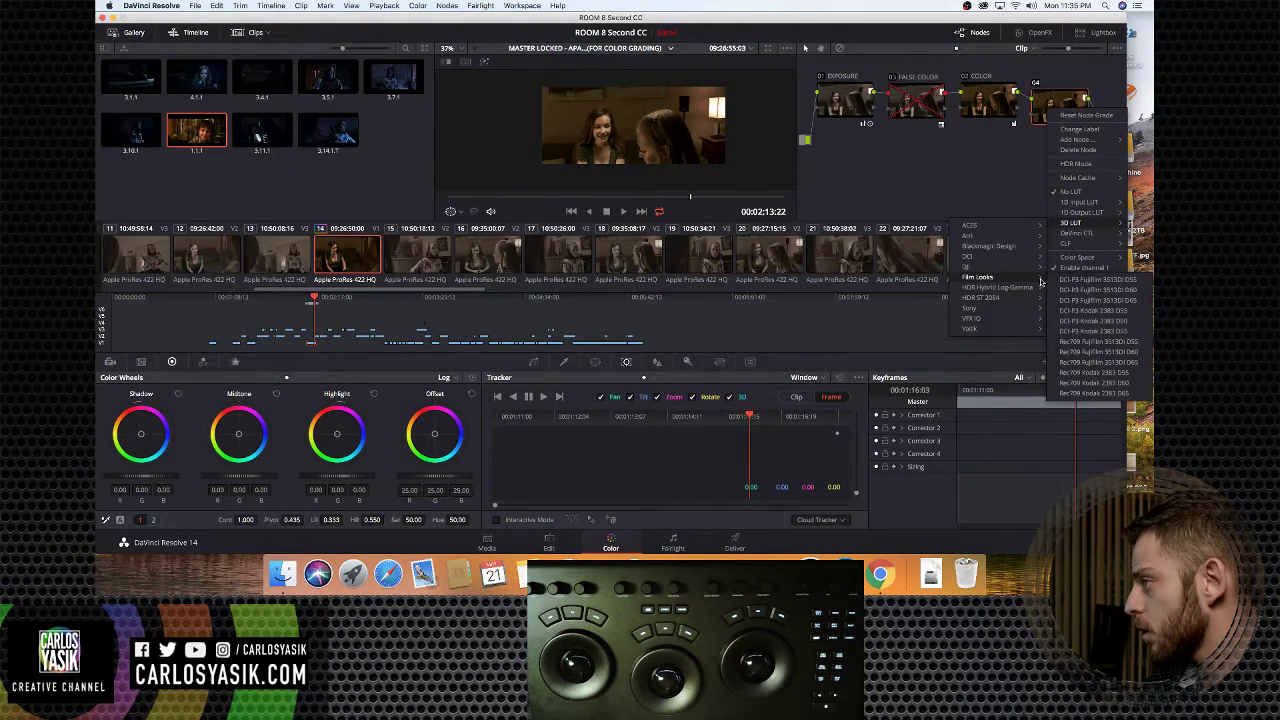
pyautogui.click(1095, 341)
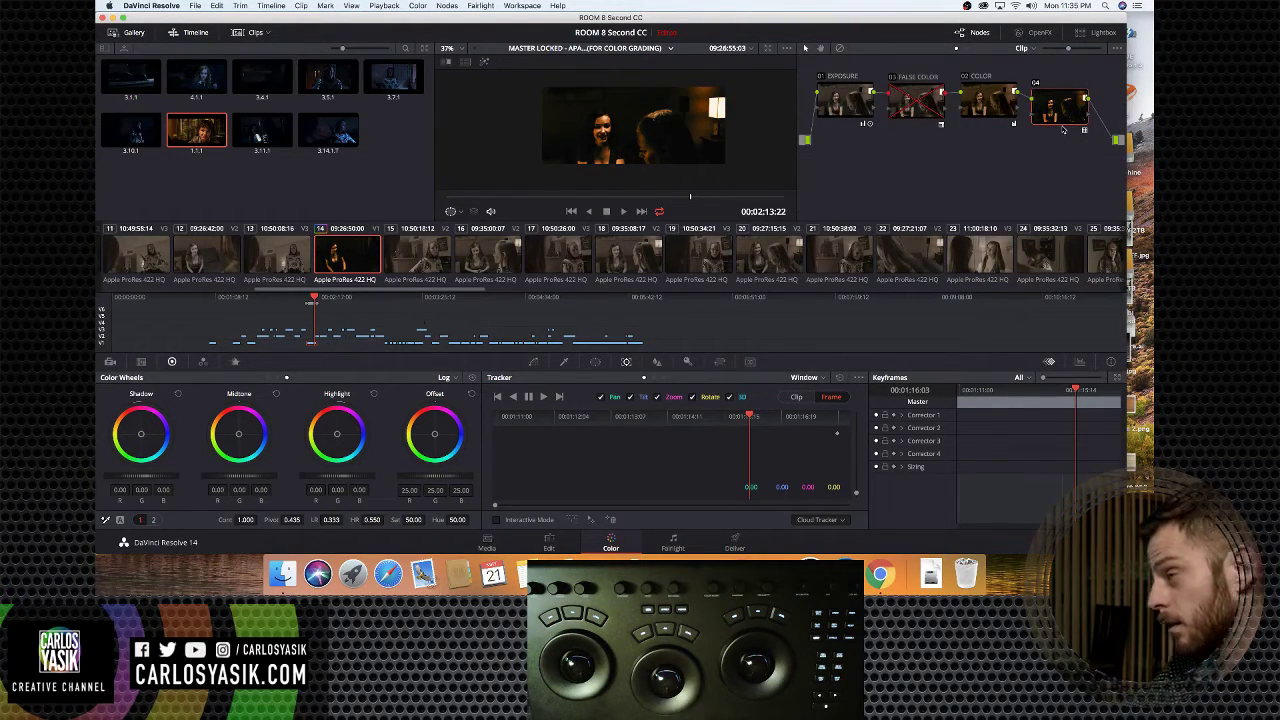
# Insert a serial node between 02 COLOR and the film look LUT node, spacing out the node graph to fit it
pyautogui.moveTo(1063, 130); pyautogui.dragTo(1078, 95)
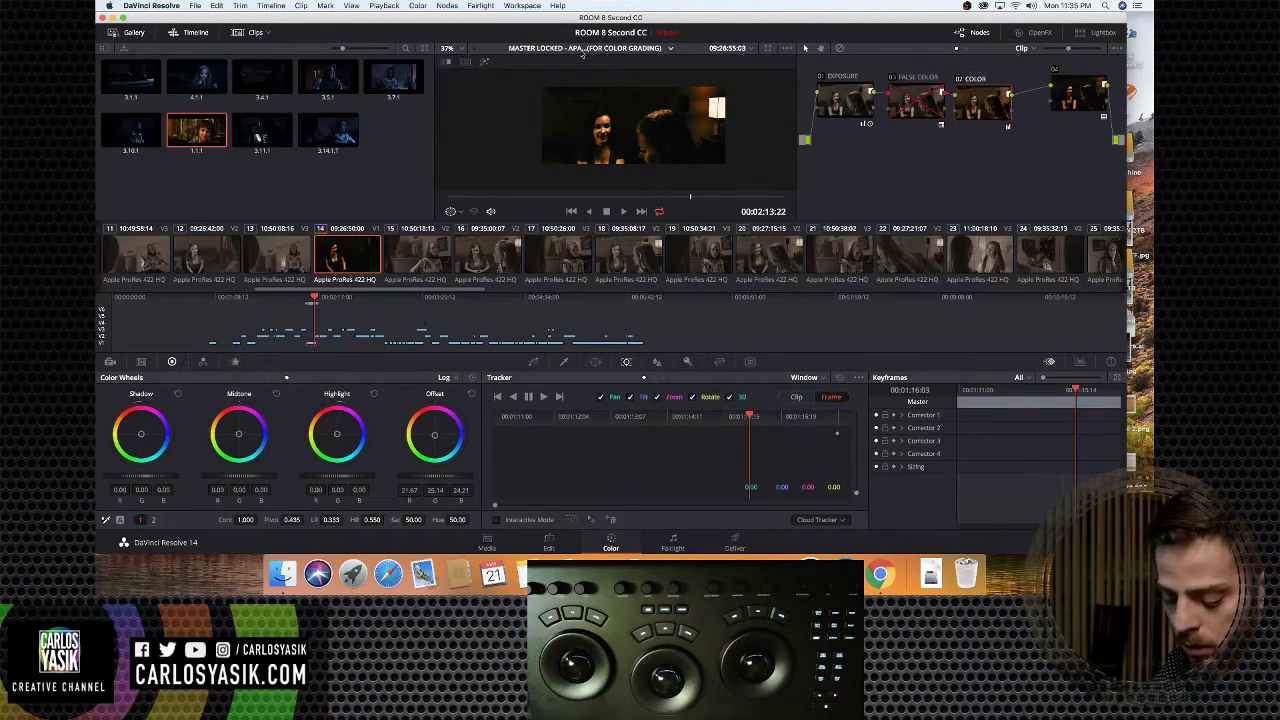
pyautogui.hotkey('alt', 's')
pyautogui.moveTo(1047, 172); pyautogui.dragTo(972, 104)
pyautogui.moveTo(860, 103); pyautogui.dragTo(830, 103)
pyautogui.moveTo(912, 100); pyautogui.dragTo(876, 100)
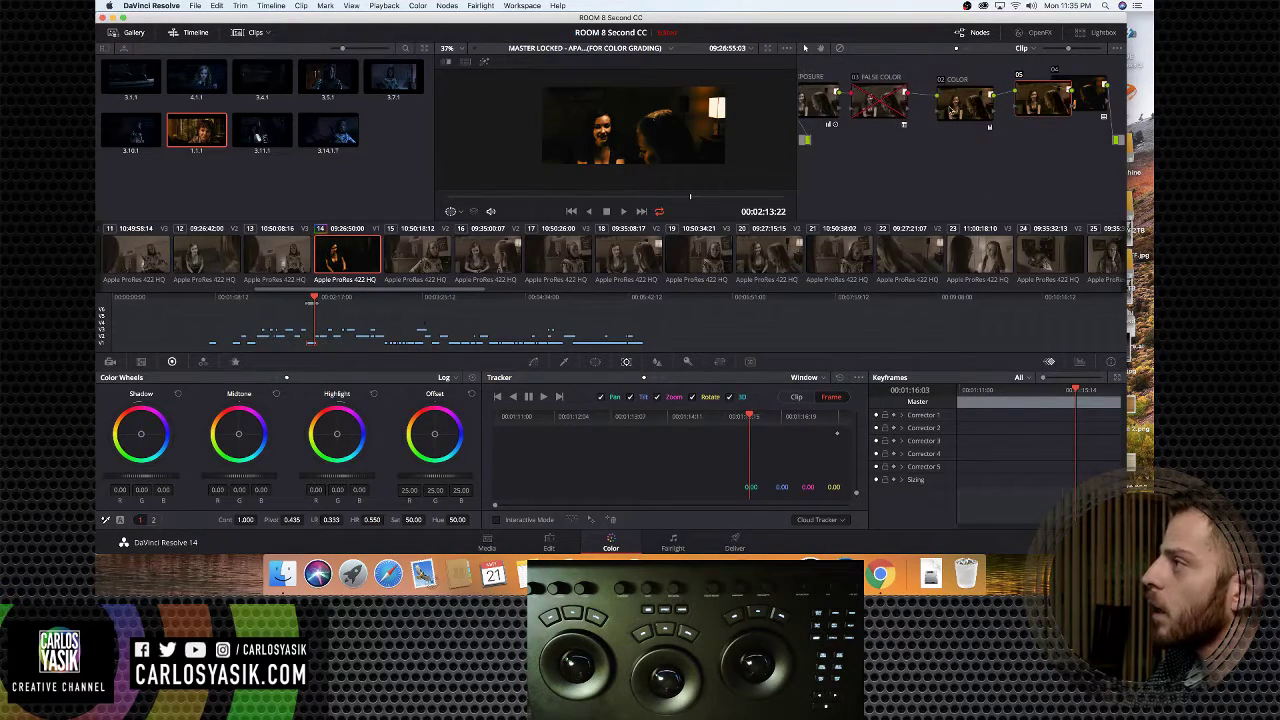
pyautogui.moveTo(962, 104); pyautogui.dragTo(924, 104)
pyautogui.moveTo(1035, 104); pyautogui.dragTo(955, 107)
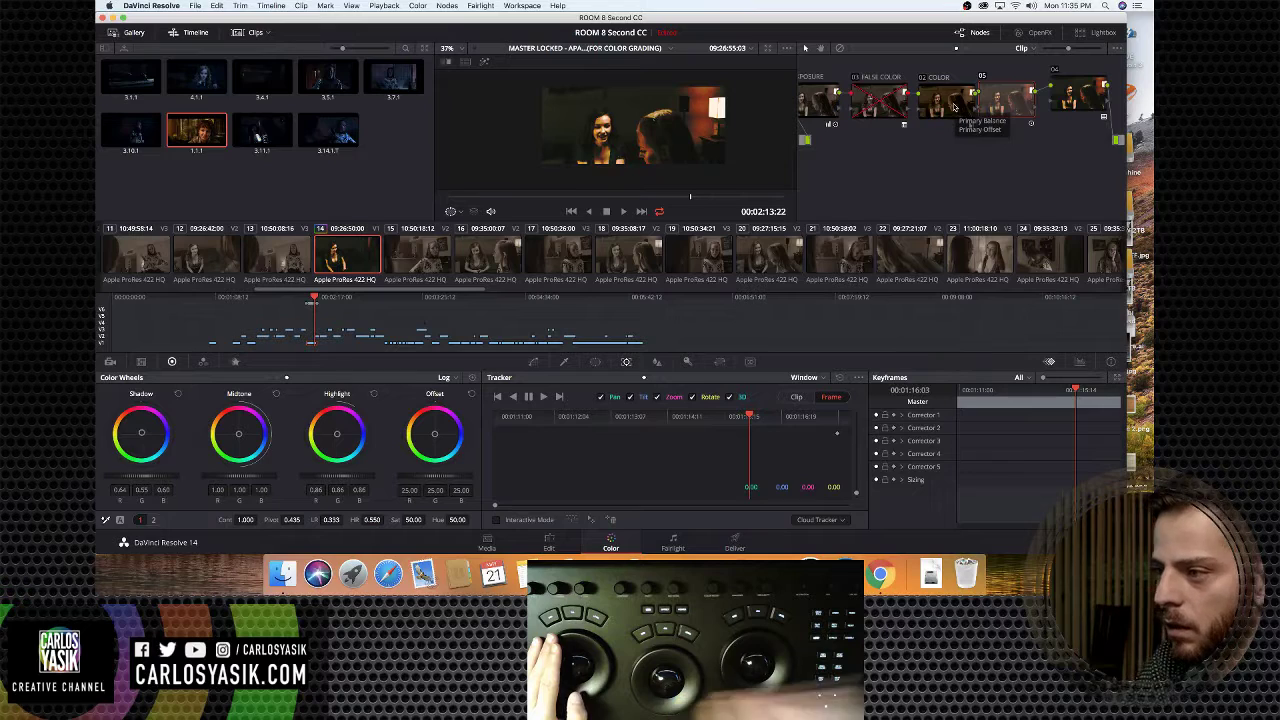
# Reset node 05's Log wheels and balance its primaries with lift 0.07, gamma 0.05 and gain 0.79
pyautogui.click(471, 378)
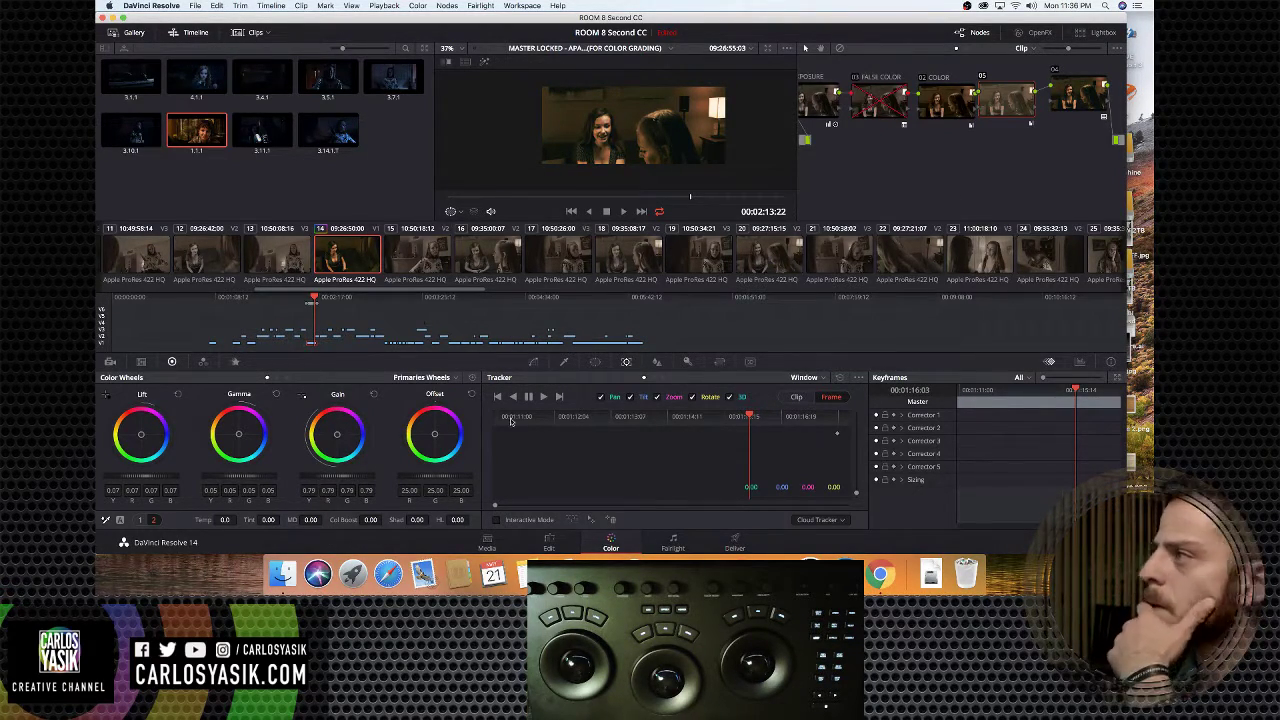
pyautogui.moveTo(1082, 98); pyautogui.dragTo(1104, 110)
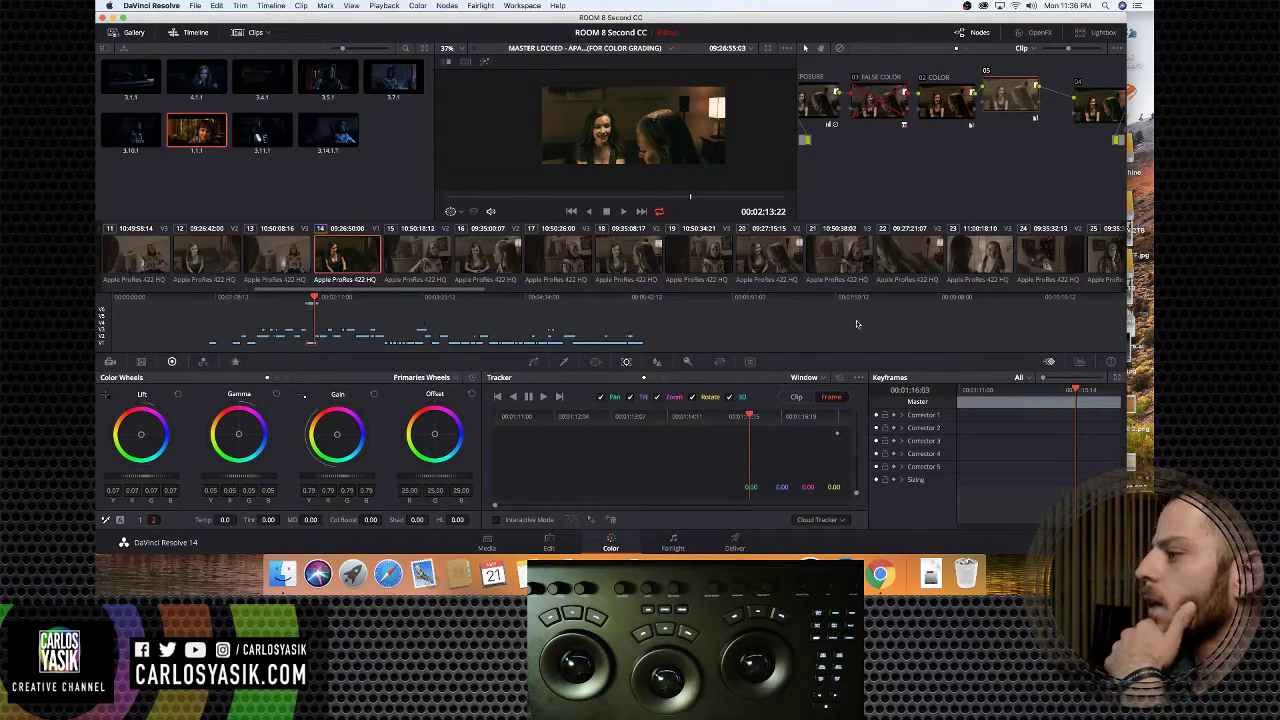
# Shape node 05's Lum Vs Sat curve to drop both ends to saturation 0.00, with a midtone point at input lum 0.36 and saturation 0.82
pyautogui.click(535, 362)
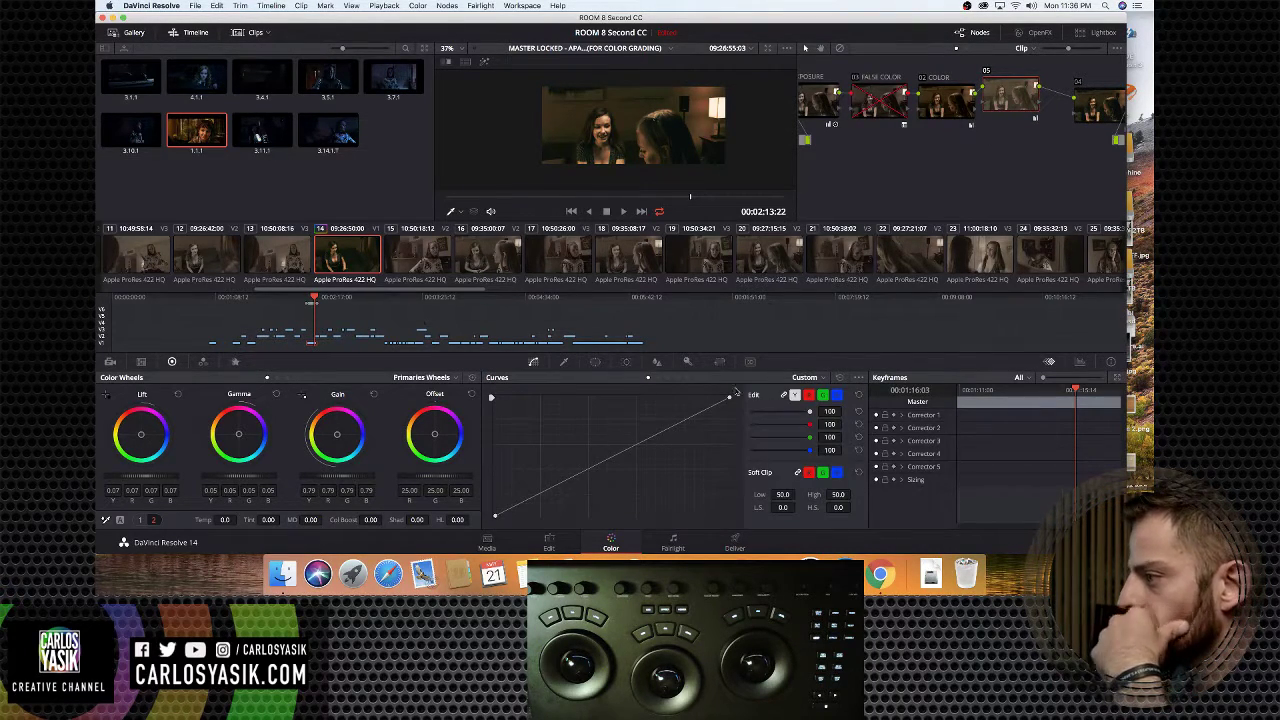
pyautogui.click(818, 378)
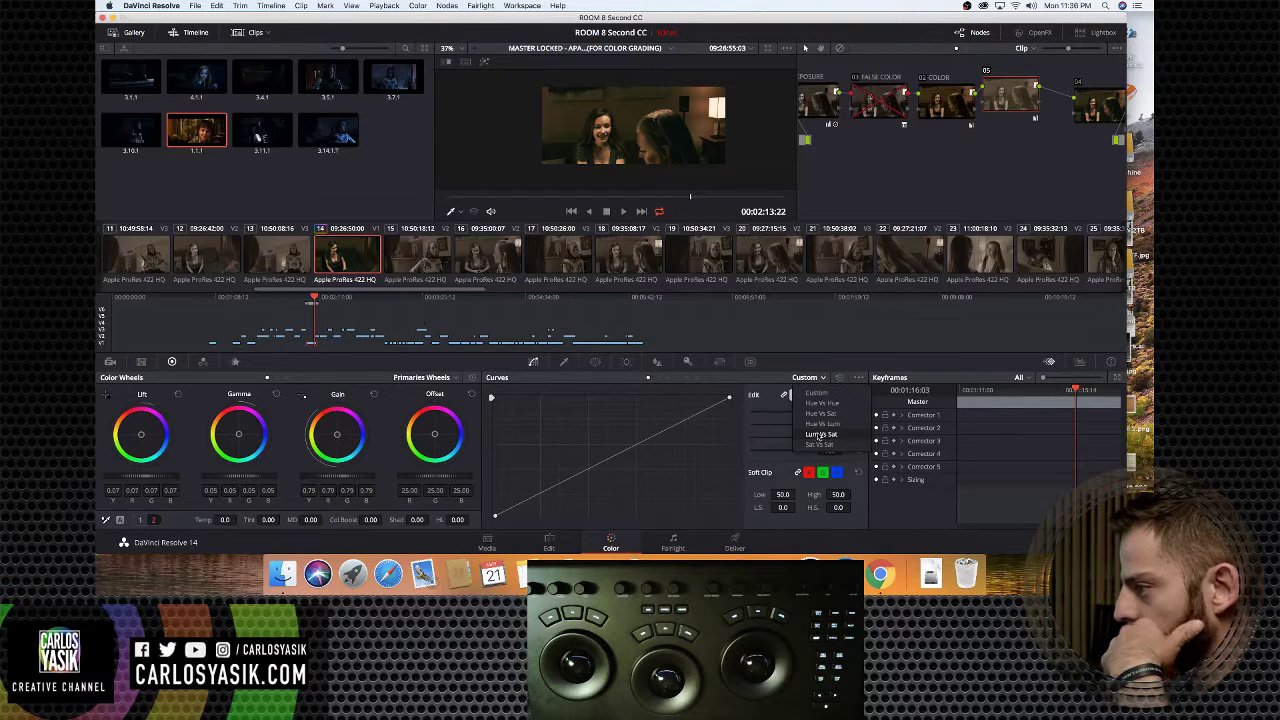
pyautogui.click(820, 441)
pyautogui.click(608, 448)
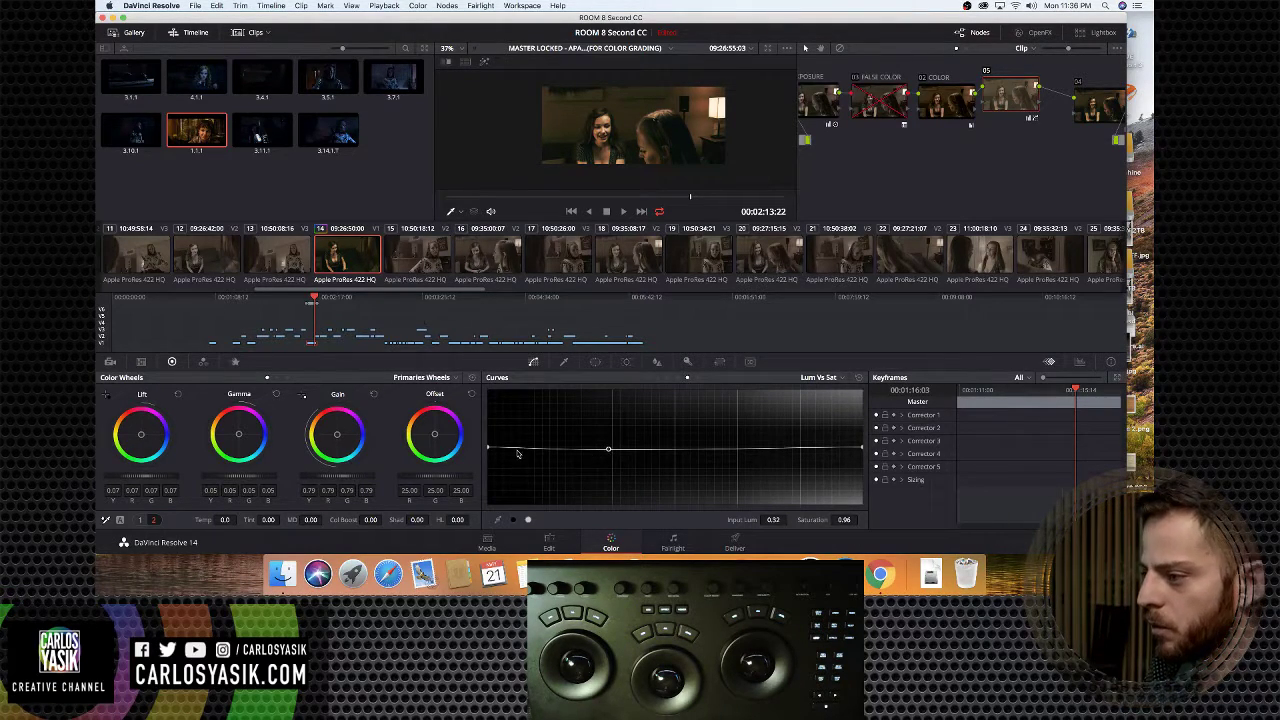
pyautogui.moveTo(487, 451); pyautogui.dragTo(487, 508)
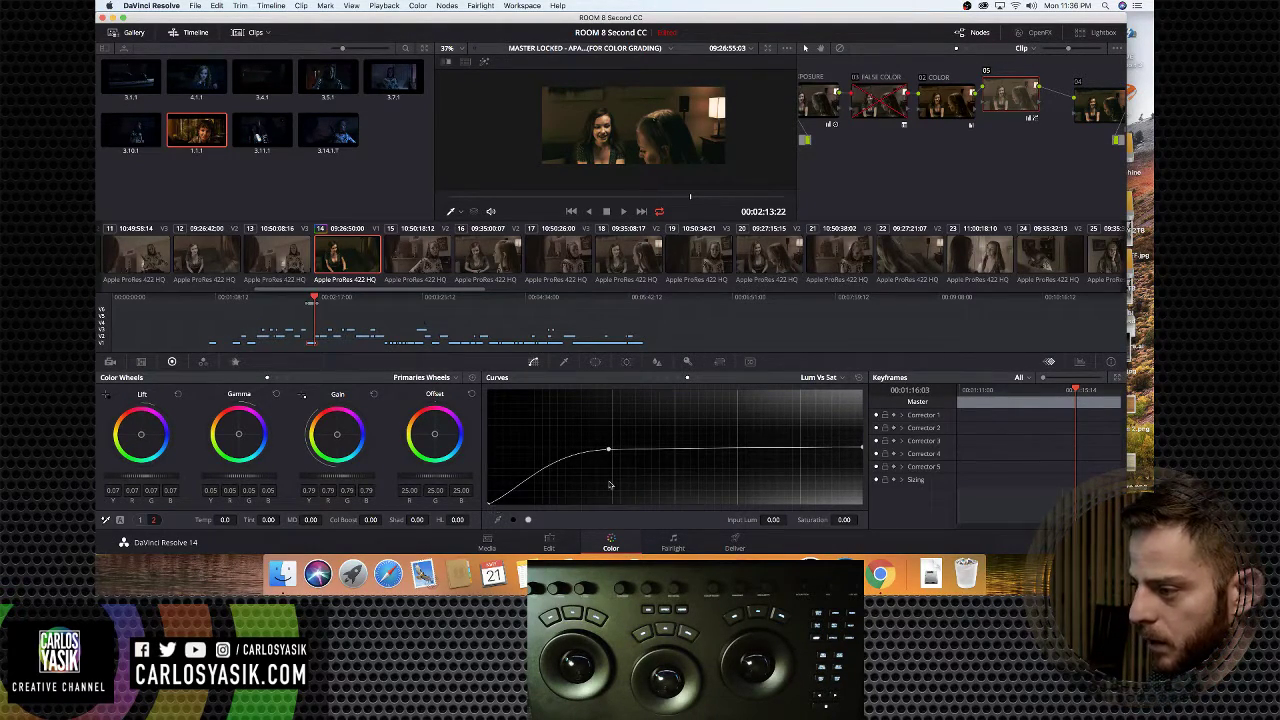
pyautogui.click(704, 450)
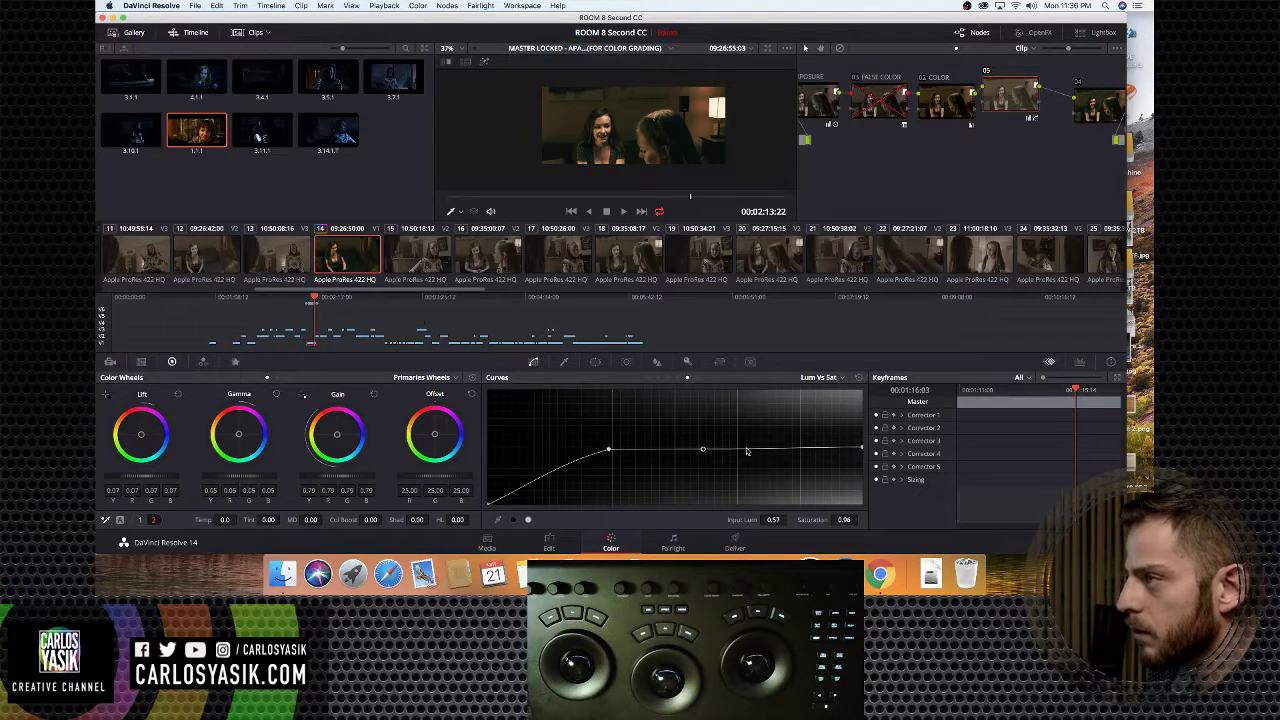
pyautogui.moveTo(746, 451); pyautogui.dragTo(749, 504)
pyautogui.moveTo(860, 451); pyautogui.dragTo(860, 530)
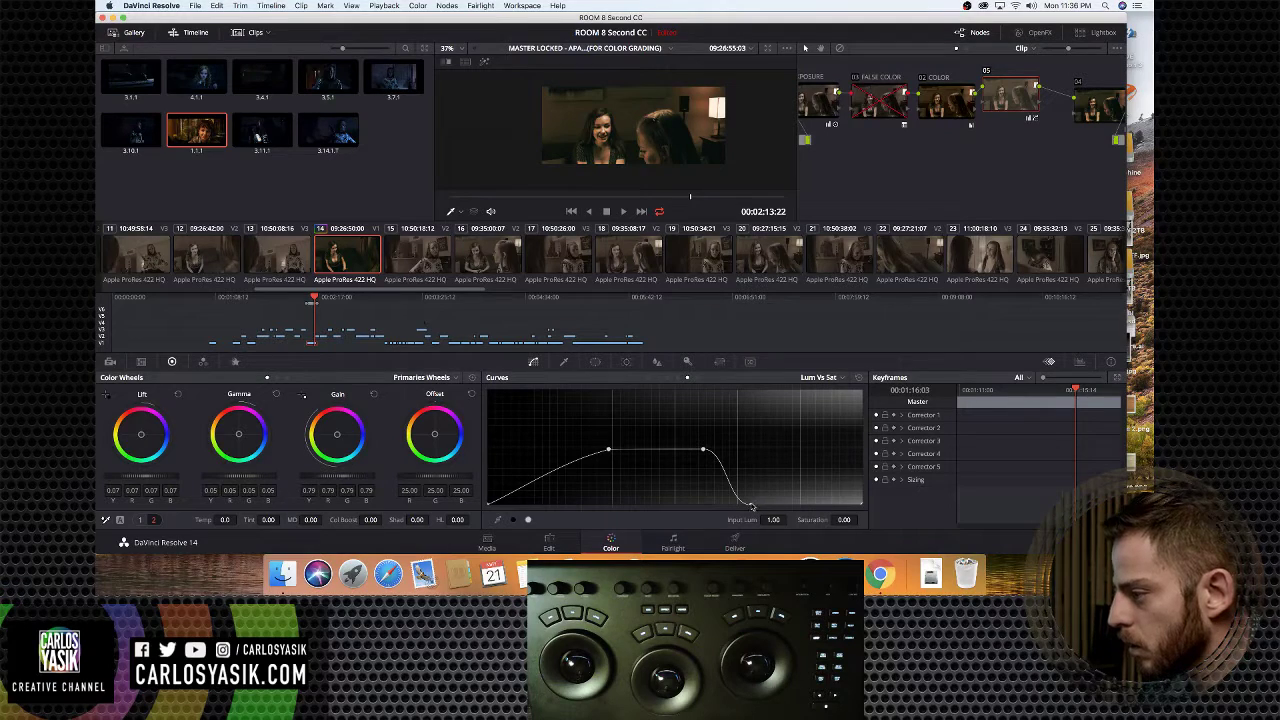
pyautogui.moveTo(750, 504); pyautogui.dragTo(829, 501)
pyautogui.moveTo(610, 451)
pyautogui.mouseDown()
pyautogui.moveTo(648, 449)
pyautogui.moveTo(651, 477)
pyautogui.moveTo(646, 452)
pyautogui.moveTo(623, 459)
pyautogui.mouseUp()
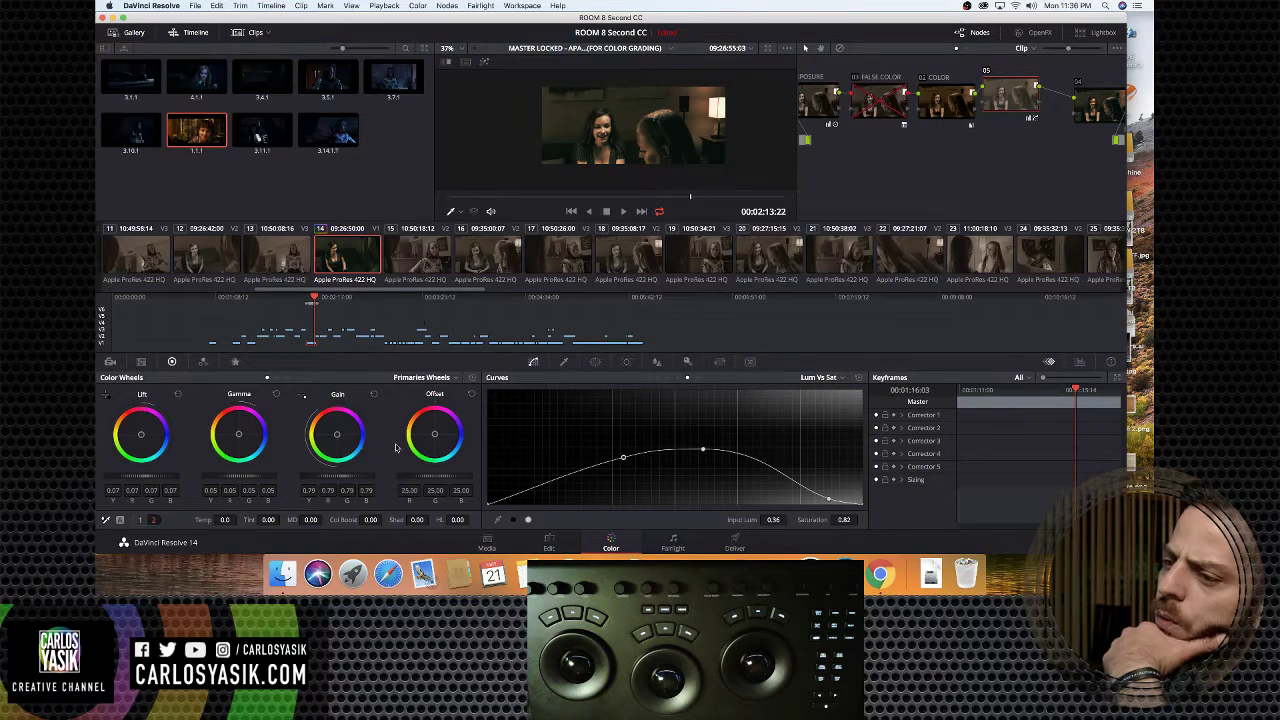
# Cool node 05 with offset at 21.30, 25.54, 27.70 and move its lower Lum Vs Sat point to input lum 0.26, saturation 0.98
pyautogui.moveTo(434, 435); pyautogui.dragTo(436, 435)
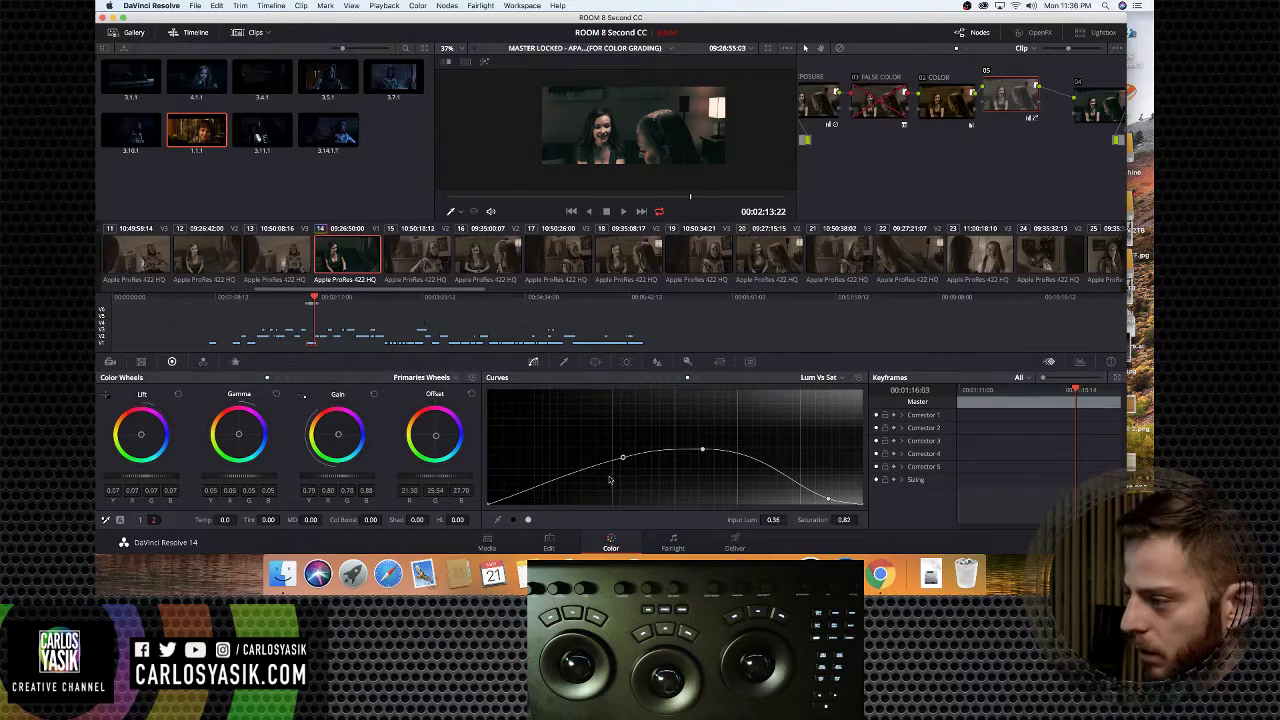
pyautogui.moveTo(622, 457); pyautogui.dragTo(510, 498)
pyautogui.rightClick(510, 497)
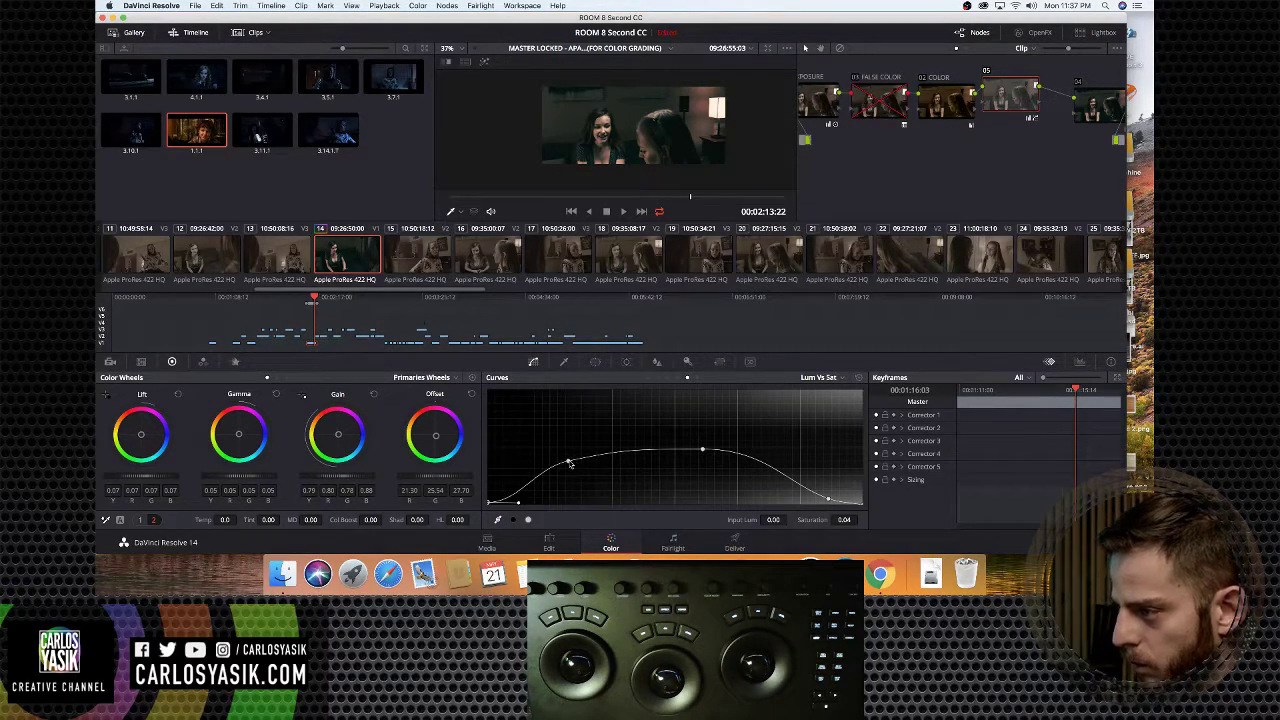
pyautogui.moveTo(568, 461); pyautogui.dragTo(585, 447)
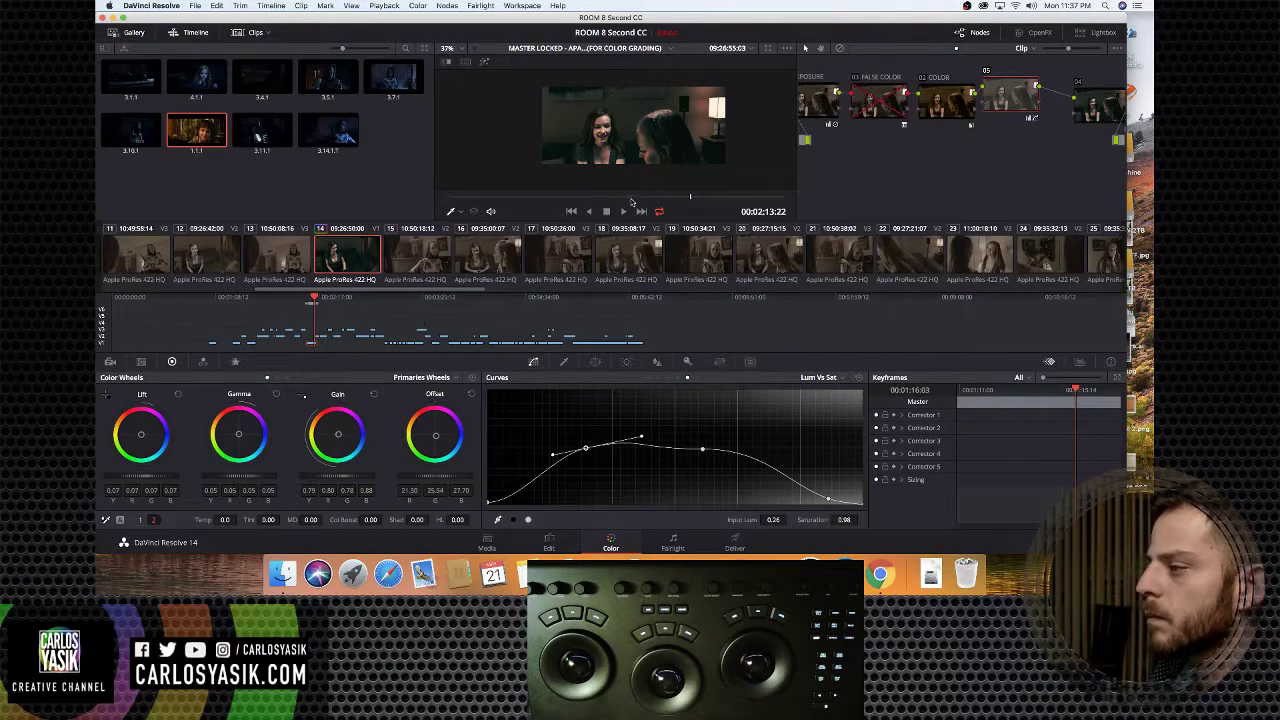
pyautogui.scroll(3, 630, 138)
pyautogui.scroll(3, 630, 138)
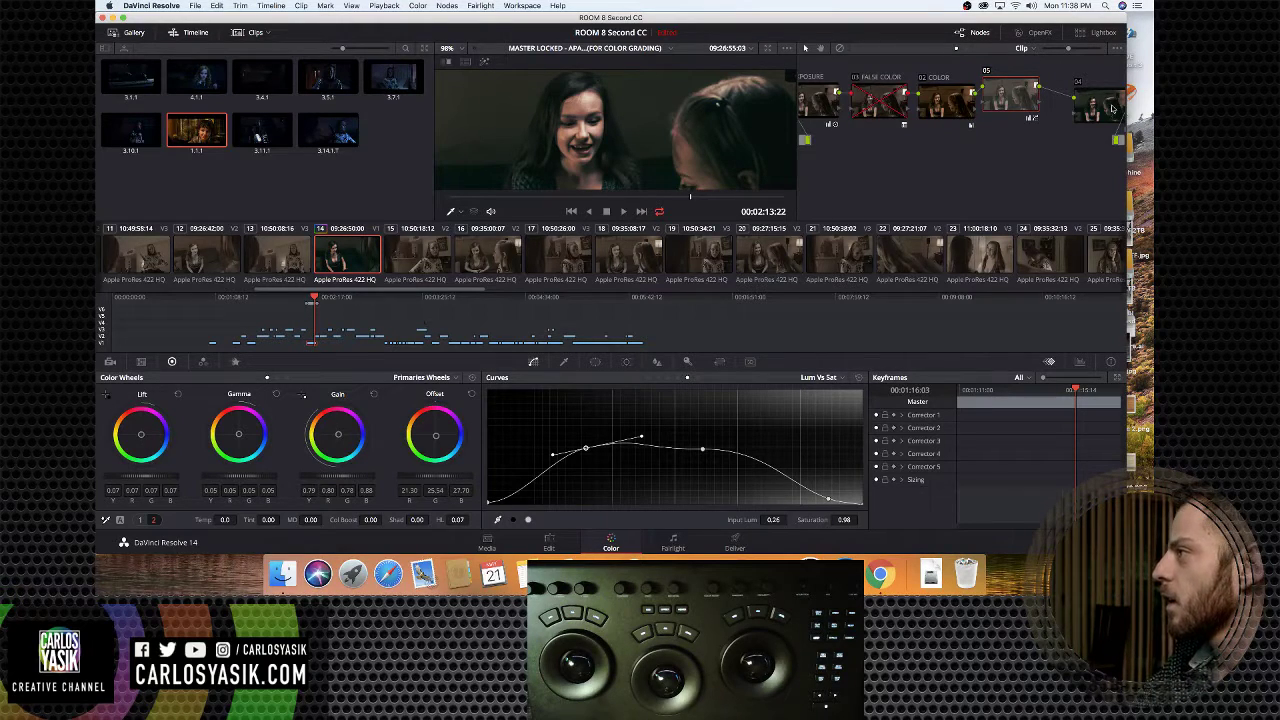
# Delete every node after 01 EXPOSURE, including the film look LUT, FALSE COLOR and COLOR nodes
pyautogui.moveTo(1112, 106); pyautogui.dragTo(1082, 107)
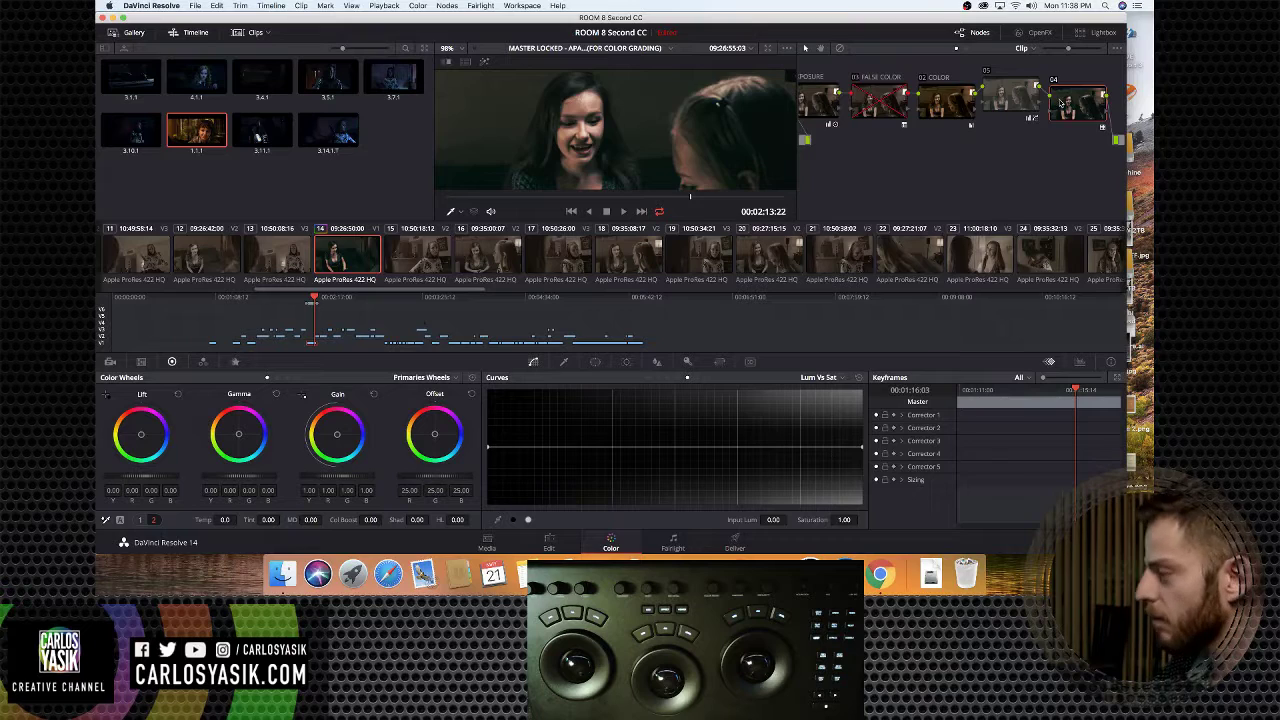
pyautogui.press('BackSpace')
pyautogui.press('BackSpace')
pyautogui.press('BackSpace')
pyautogui.press('BackSpace')
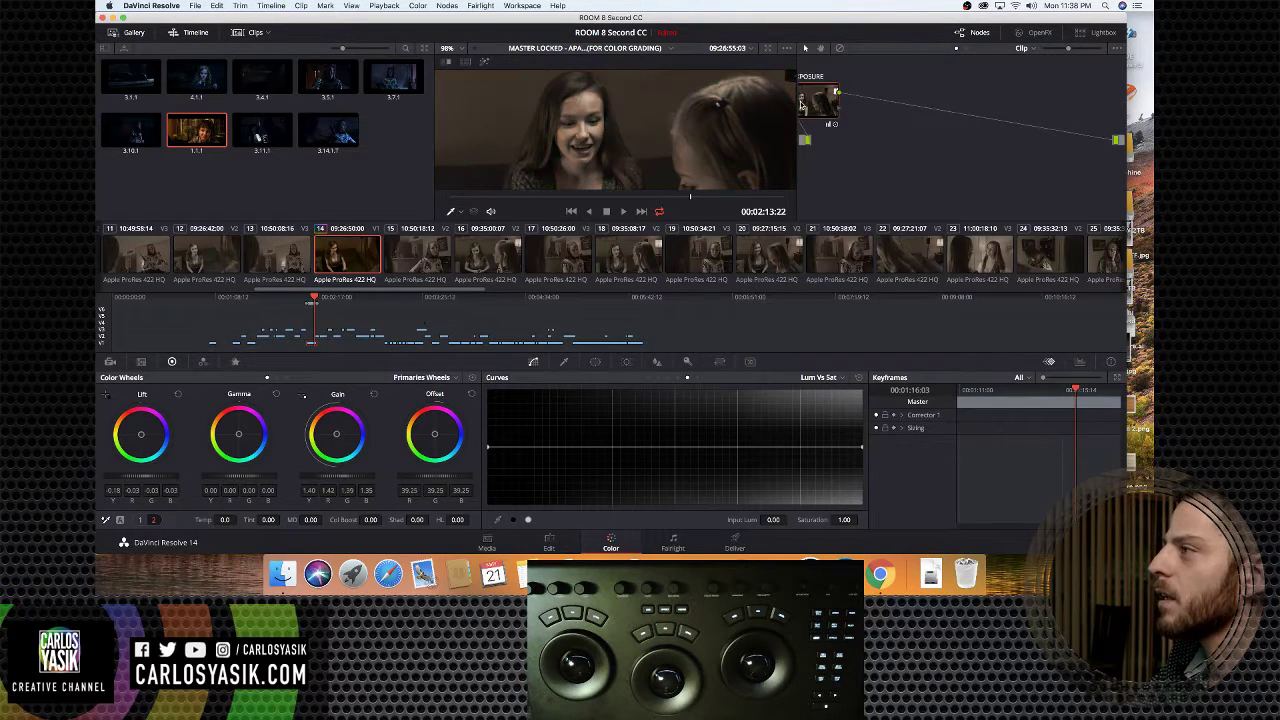
# Centre node 01 EXPOSURE in the graph, reset its grade, and rebalance it with lift at -0.04 and gain at 1.30
pyautogui.moveTo(825, 105); pyautogui.dragTo(911, 145)
pyautogui.scroll(-5, 700, 148)
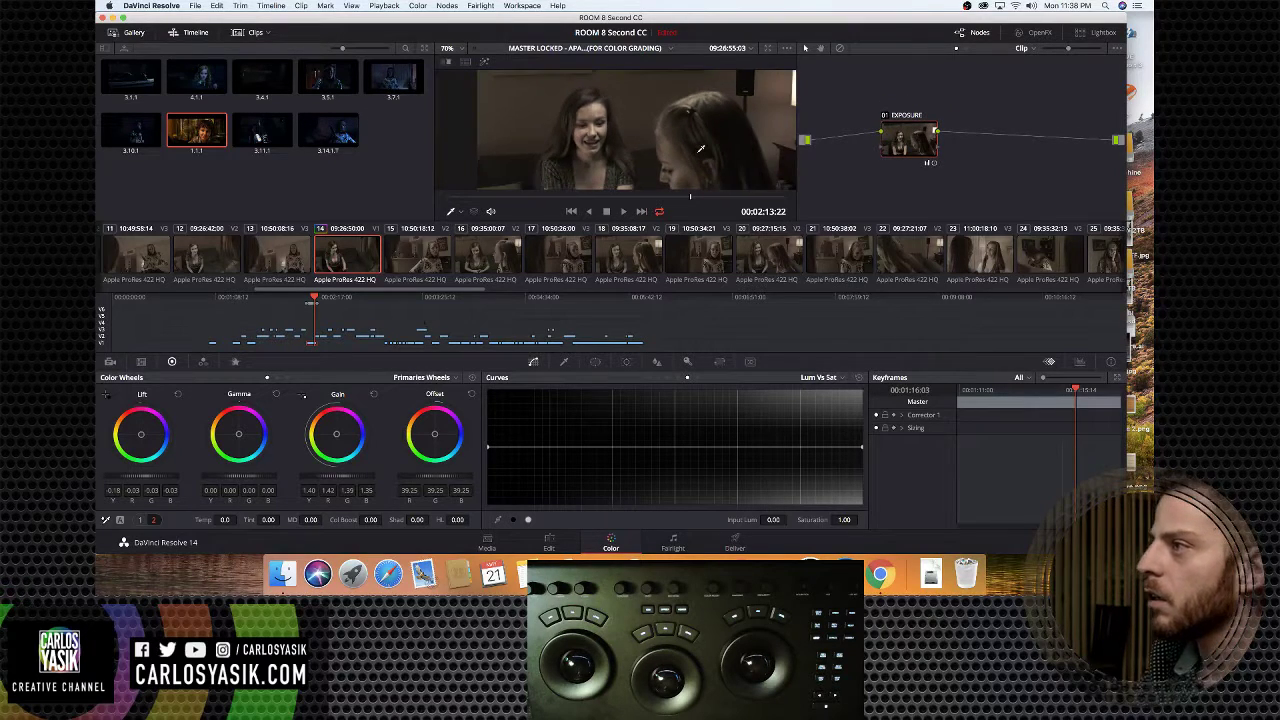
pyautogui.scroll(2, 692, 150)
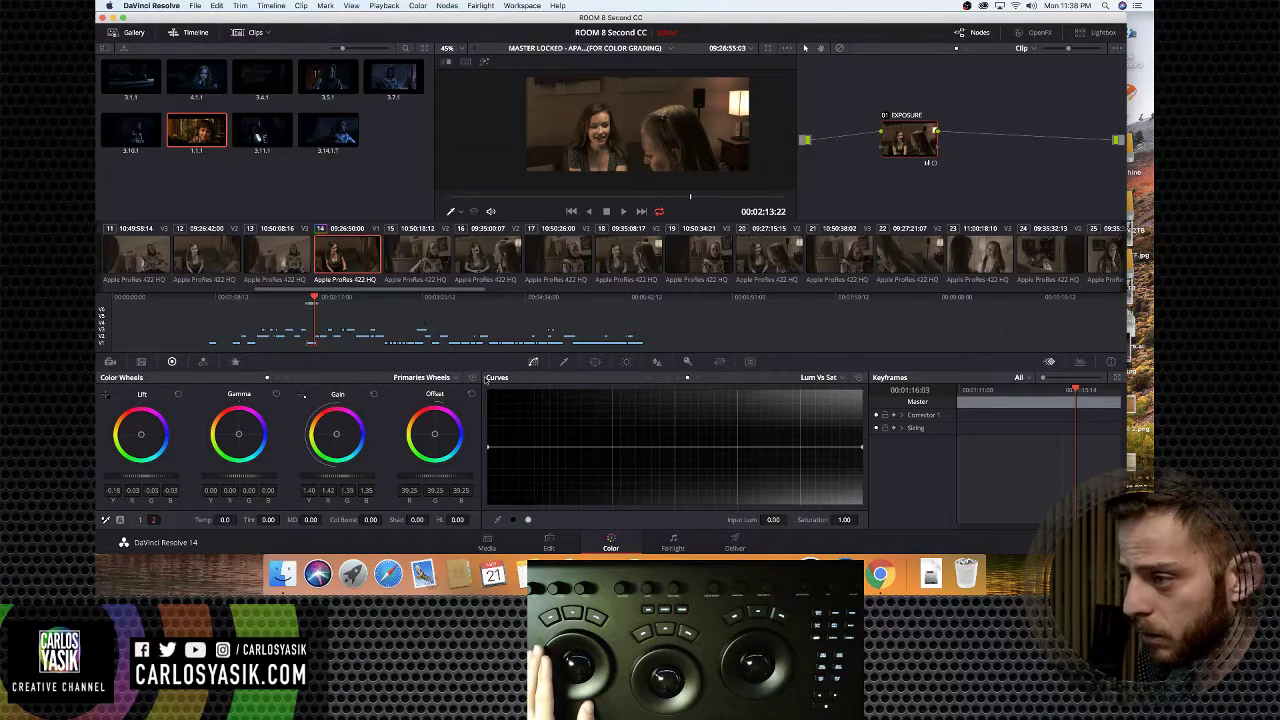
pyautogui.rightClick(901, 141)
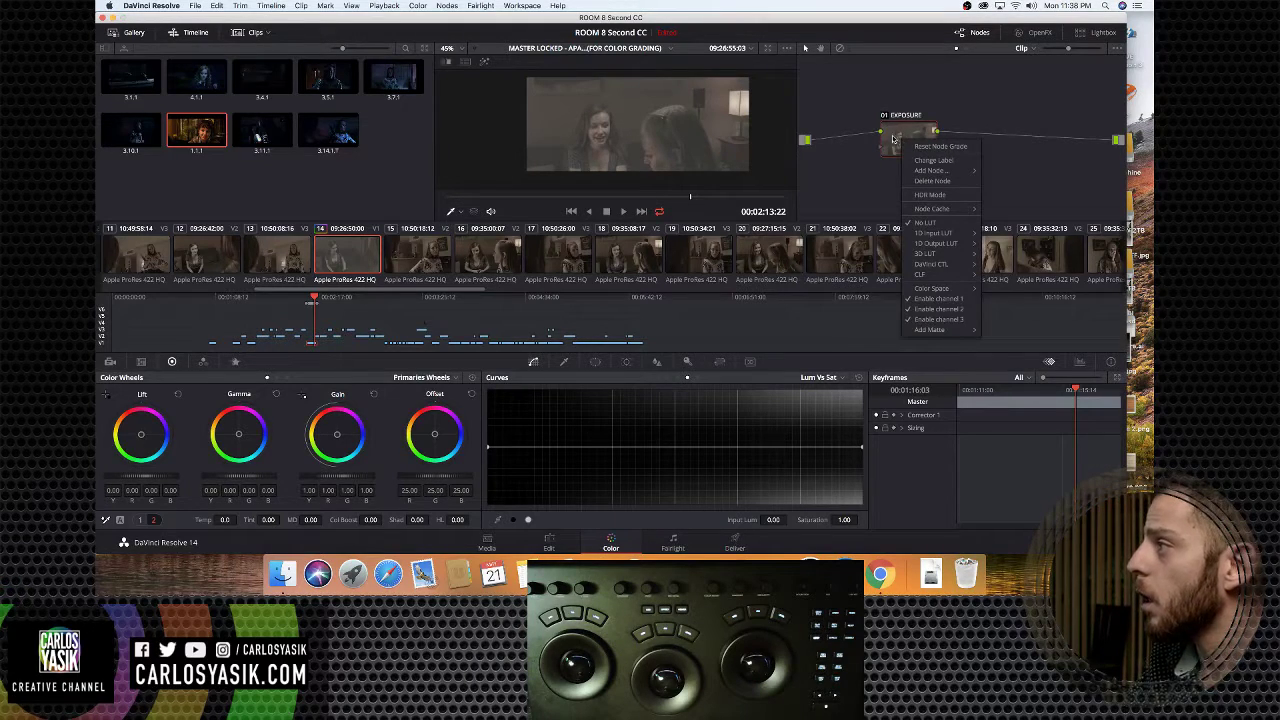
pyautogui.click(910, 146)
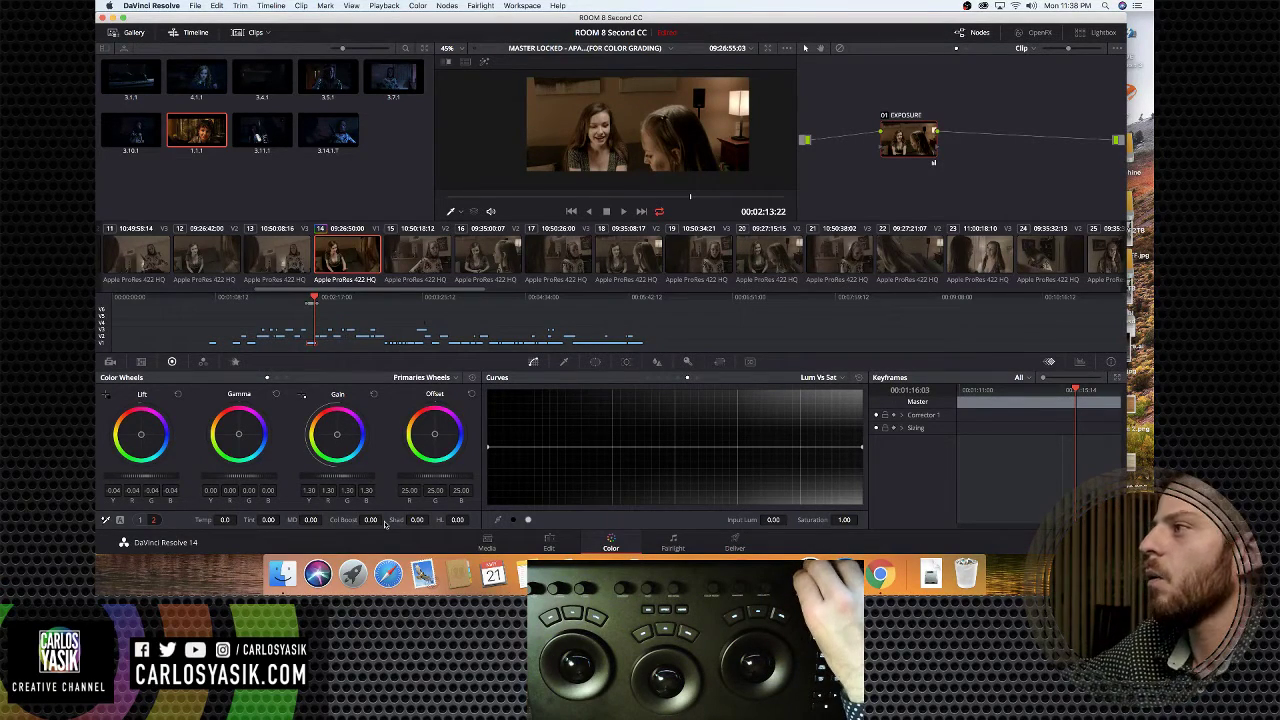
# Review clip 14 in playback and warm node 01 EXPOSURE by setting its temperature to 60.0
pyautogui.press('space')
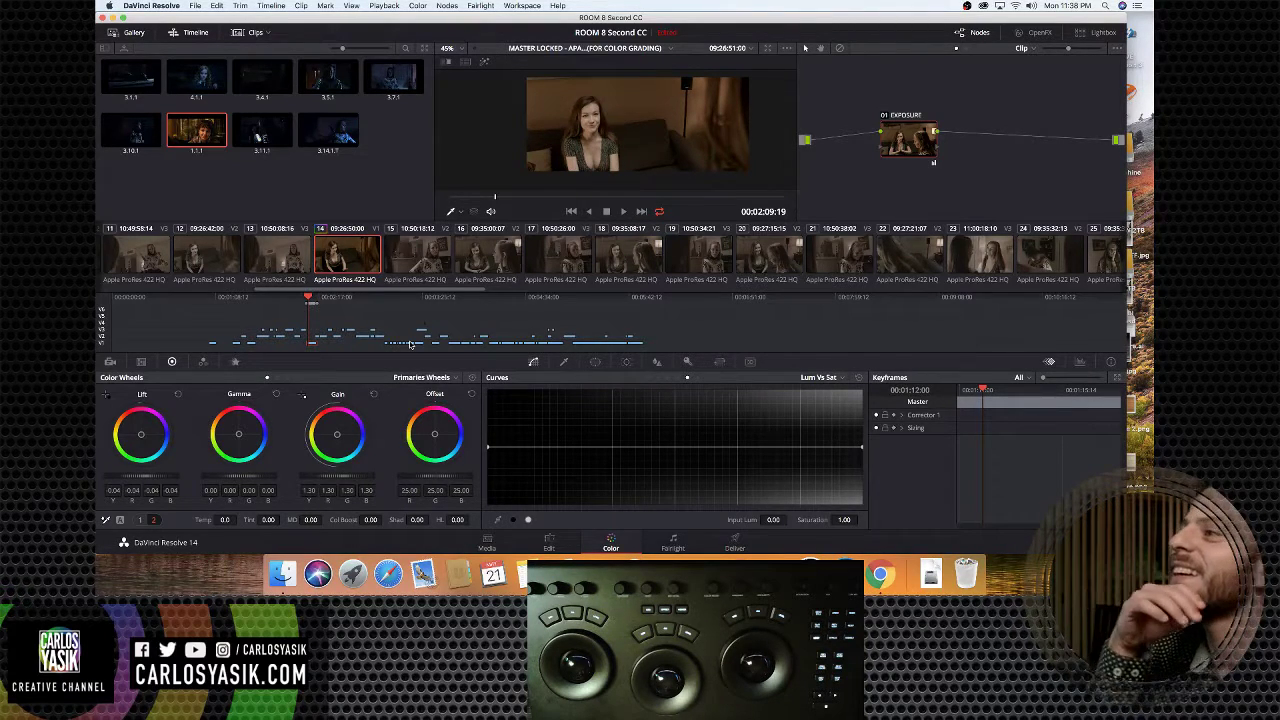
pyautogui.press('space')
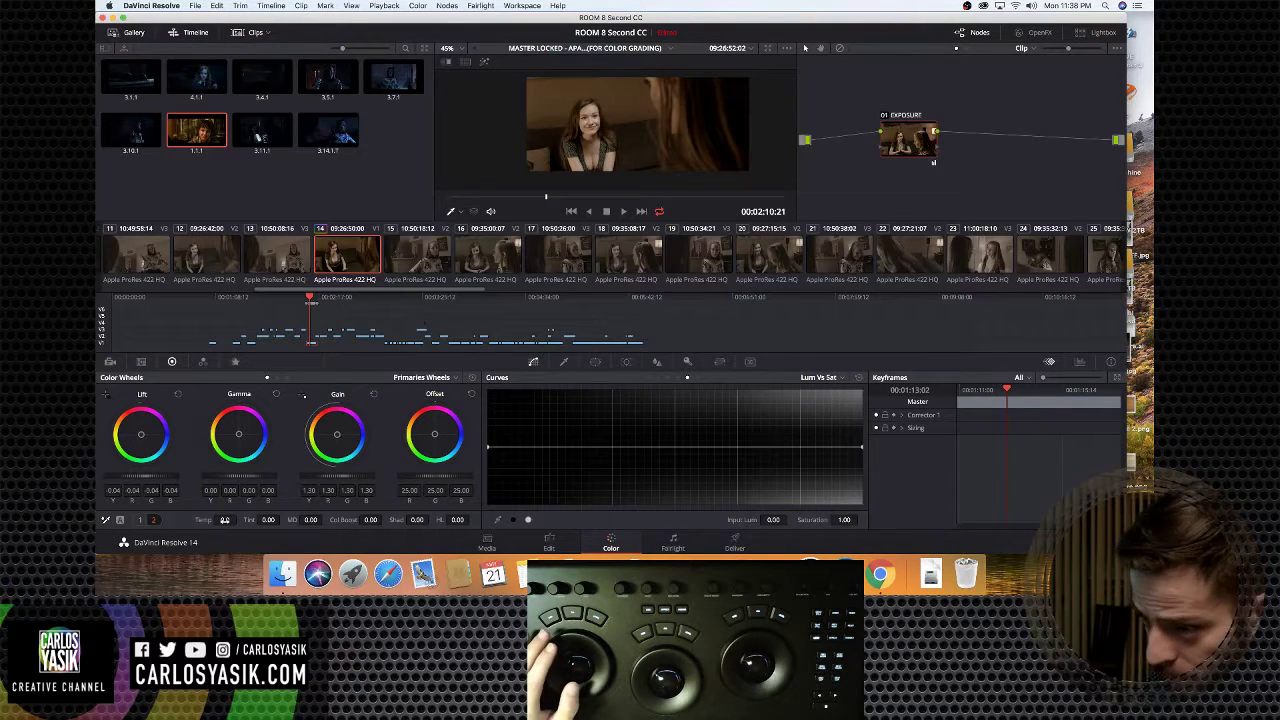
pyautogui.moveTo(224, 519); pyautogui.dragTo(244, 519)
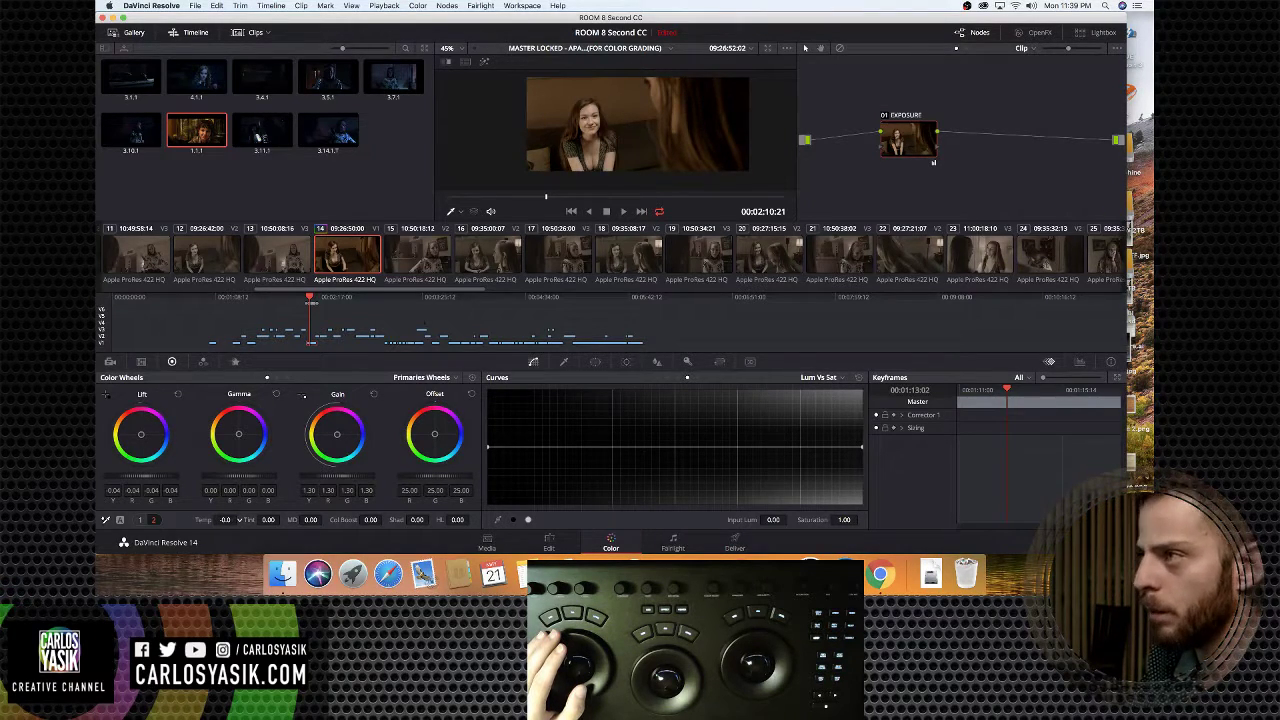
# Play clip 14 through its cut to the next shot, pausing to check the warmed grade
pyautogui.press('space')
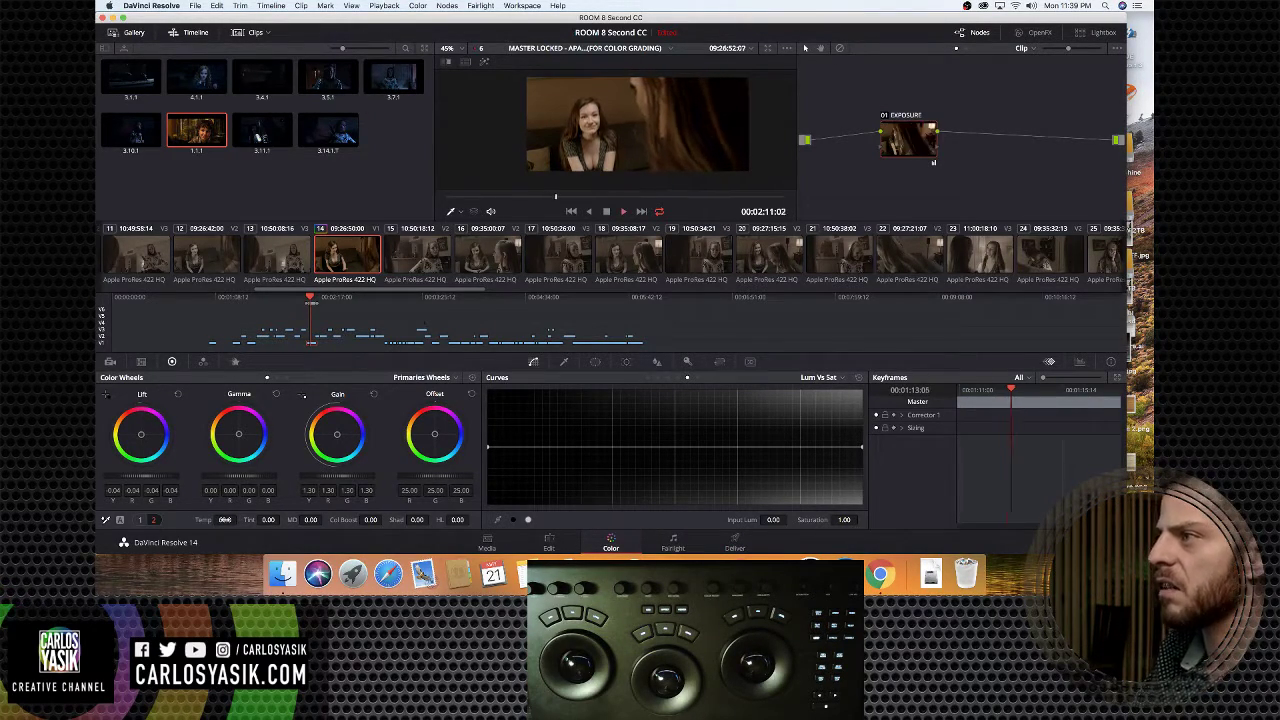
pyautogui.press('space')
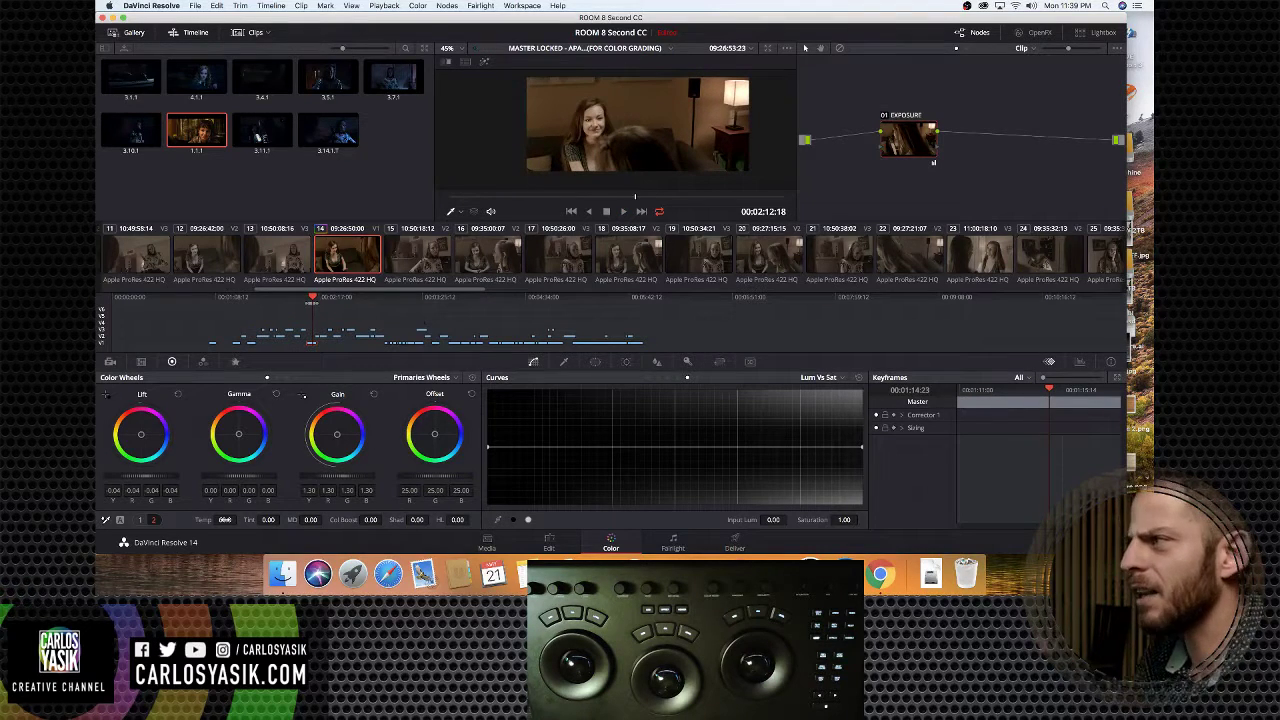
pyautogui.press('space')
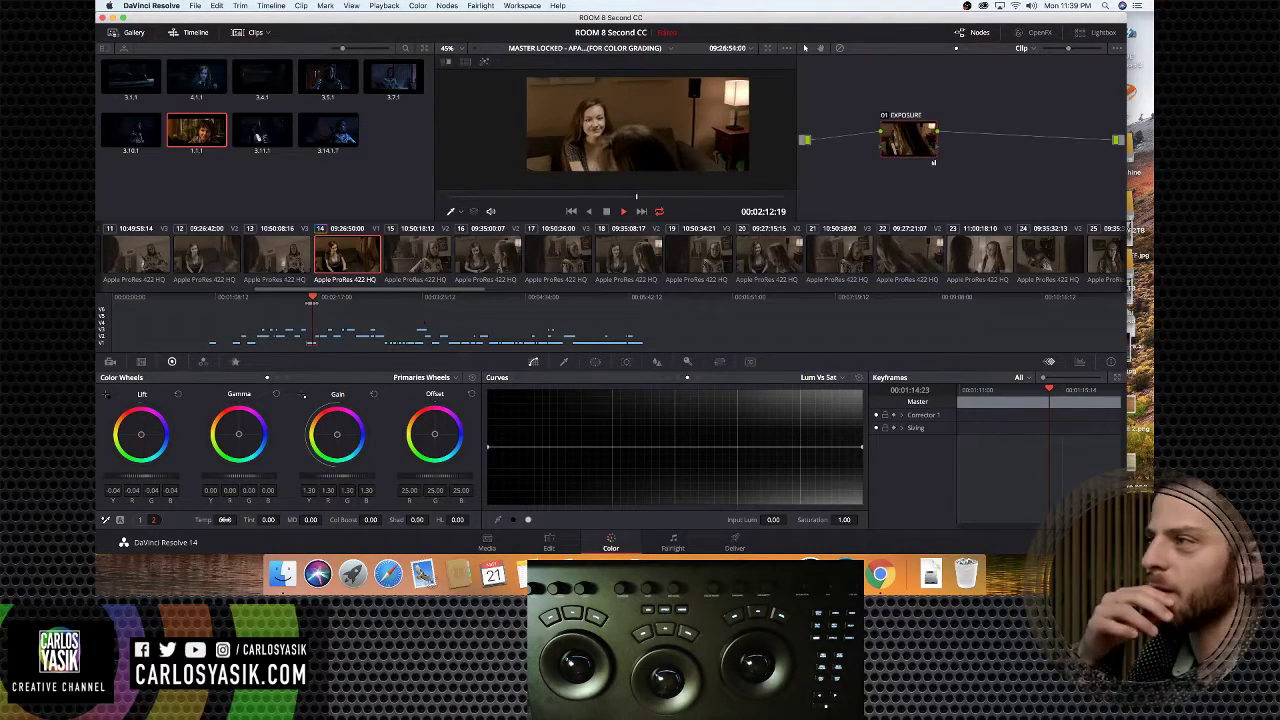
pyautogui.press('space')
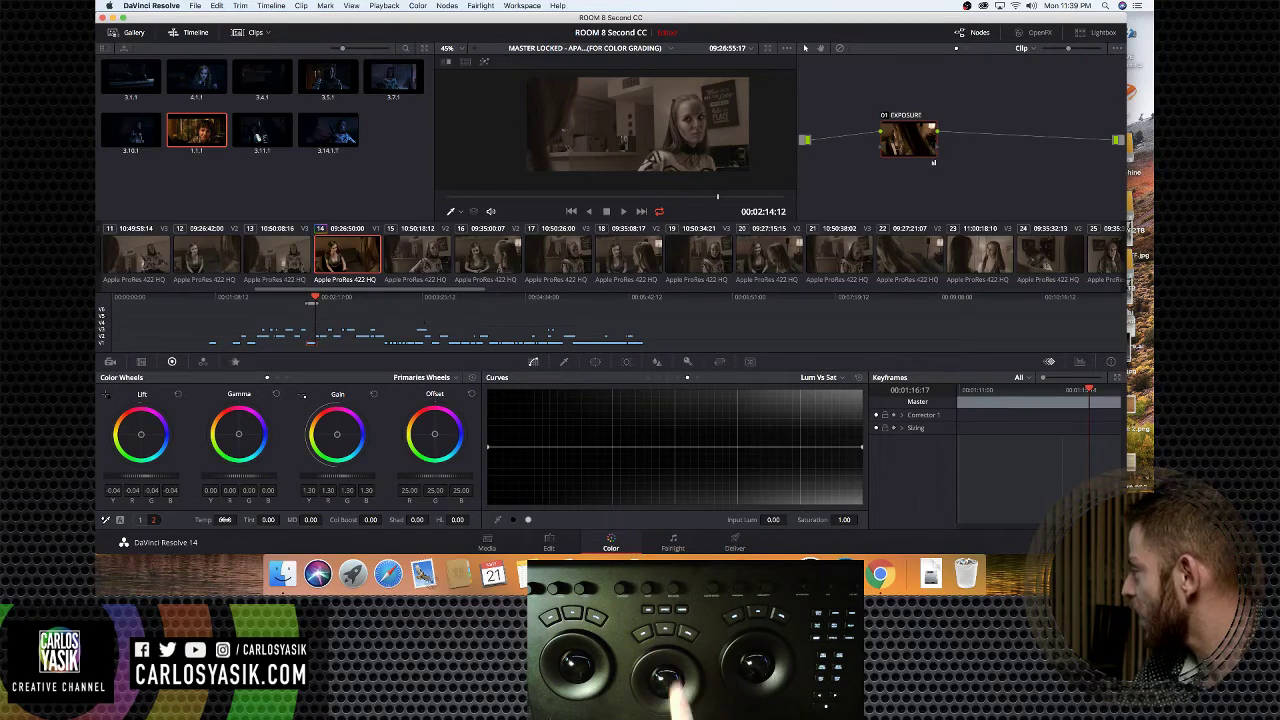
pyautogui.press('space')
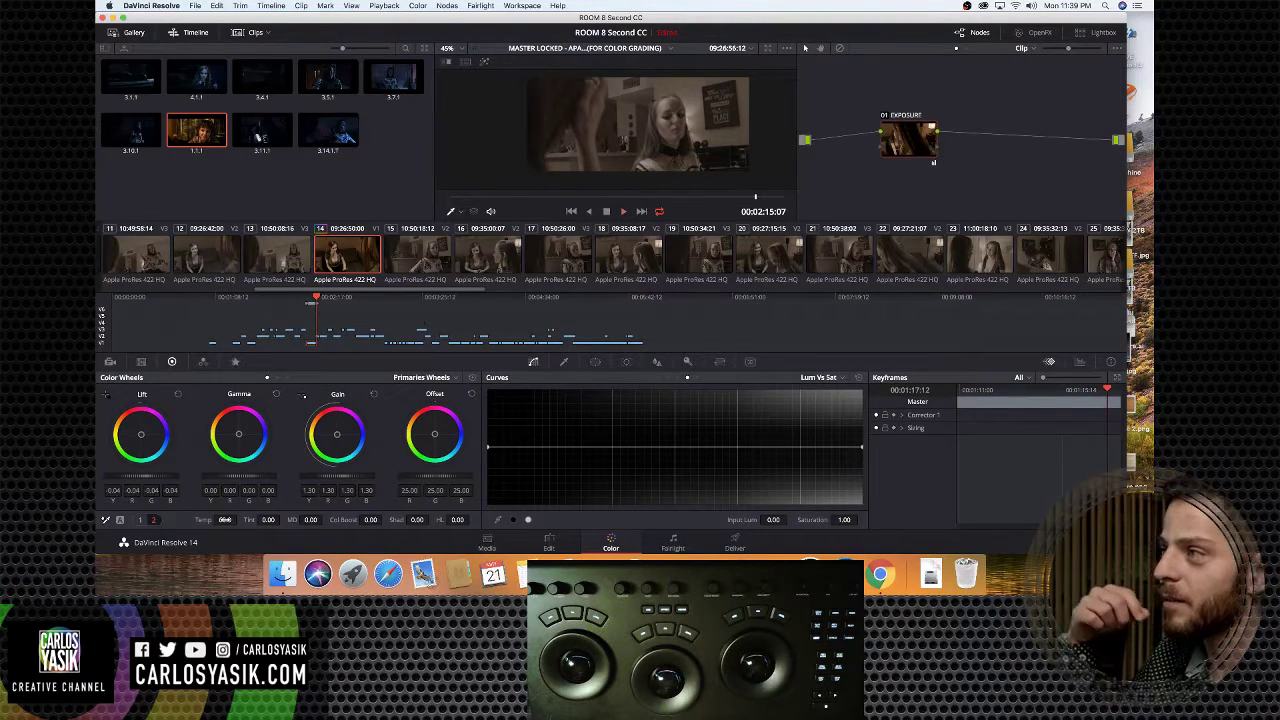
pyautogui.press('space')
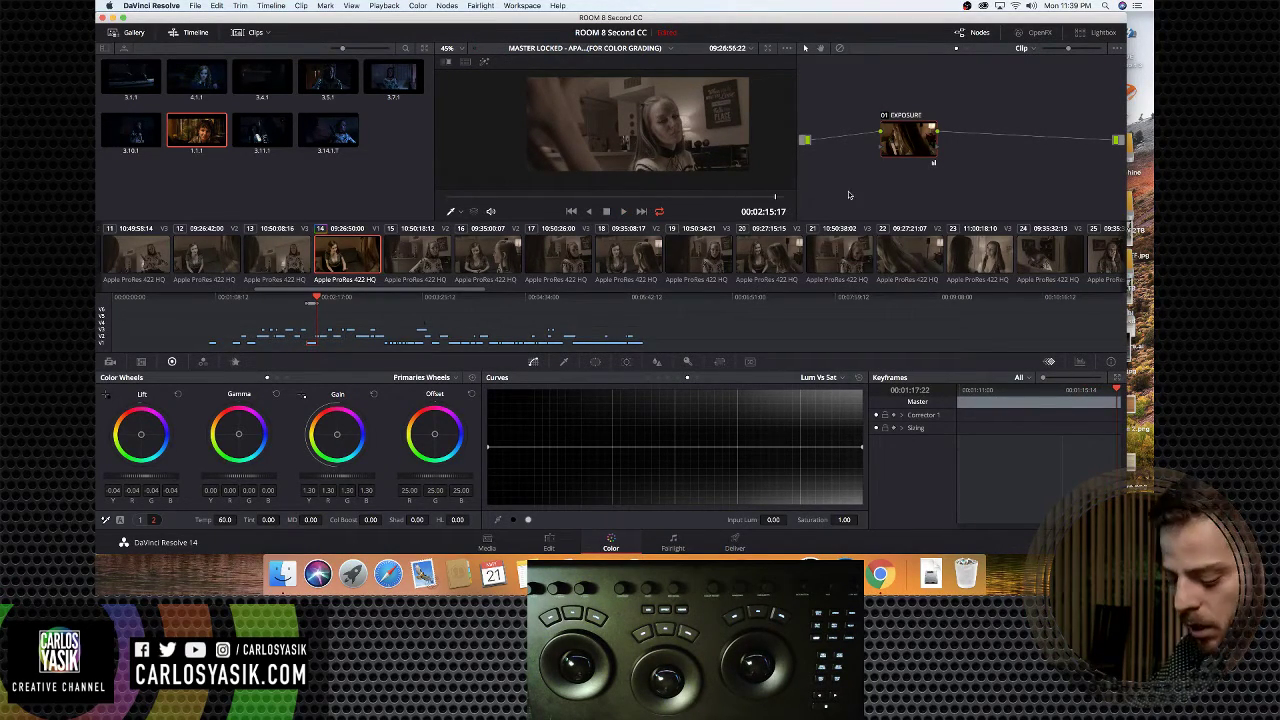
# Copy clip 14's EXPOSURE grade to clip 15 and play the clip back to check the match
pyautogui.press('Down')
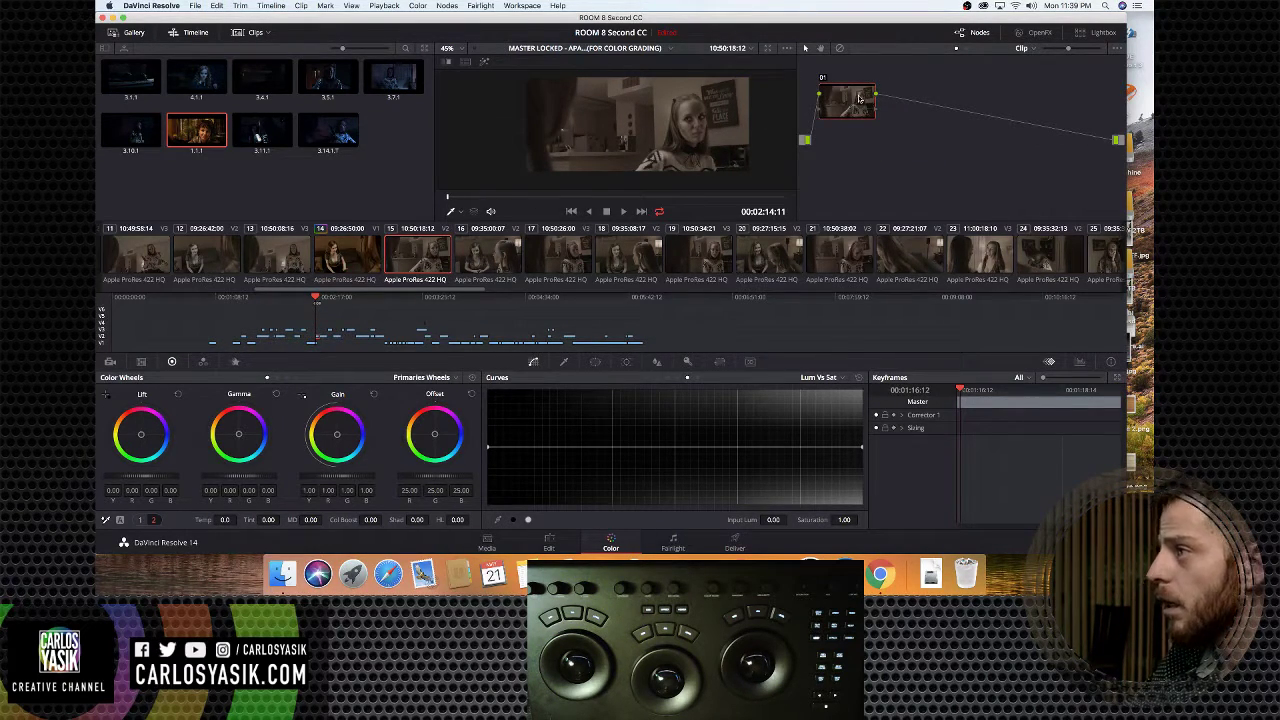
pyautogui.press('space')
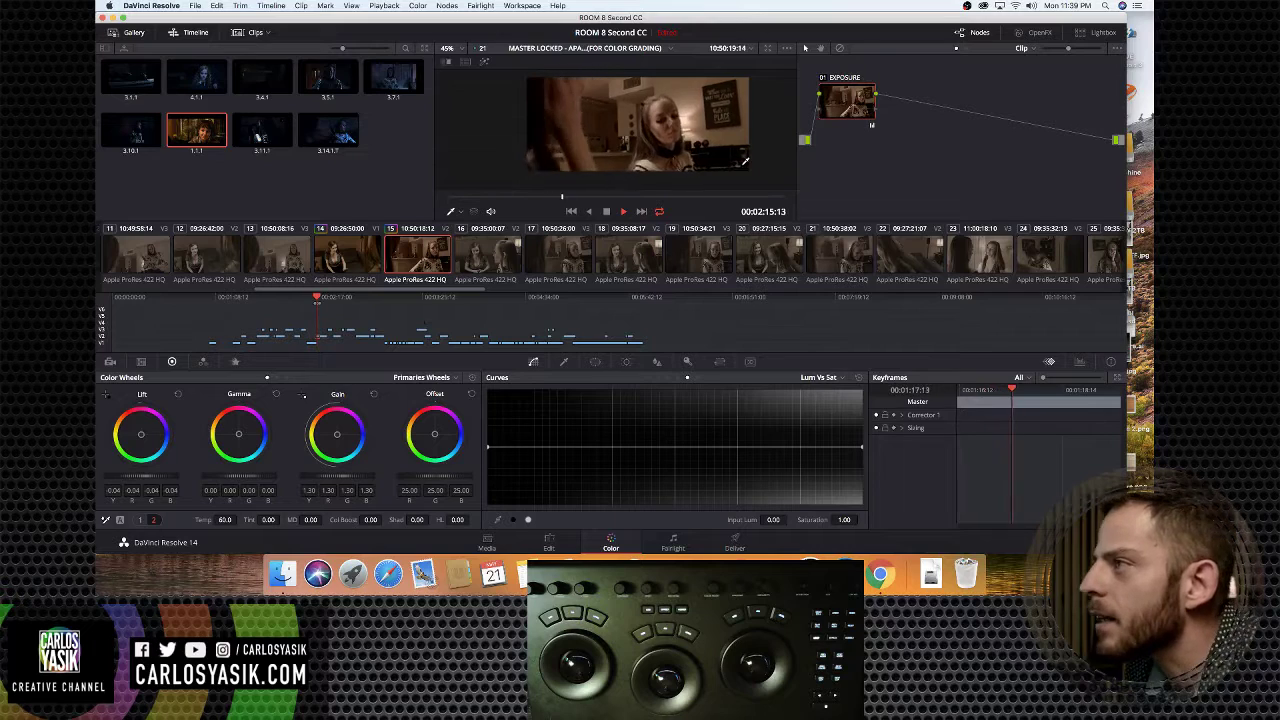